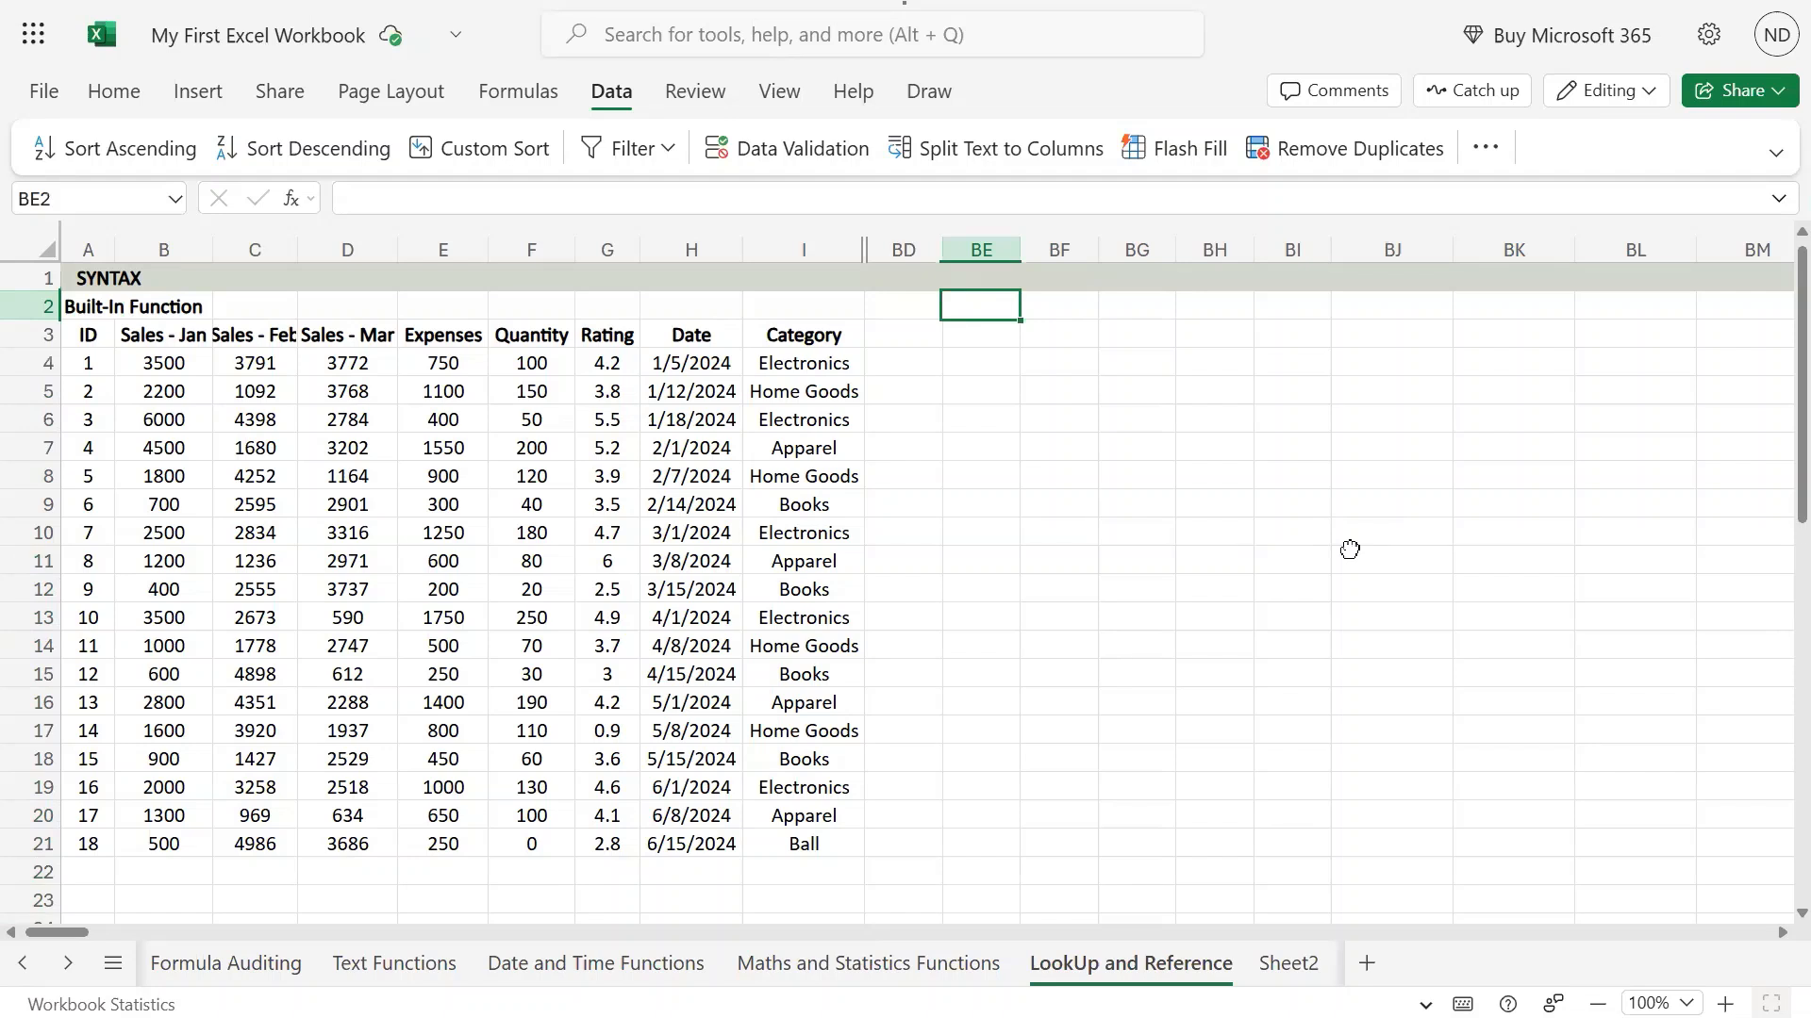
# - Enter OFFSET as the heading in BE2 and as the start of the syntax line in BE1
pyautogui.write('OFFSET')
pyautogui.press('Return')
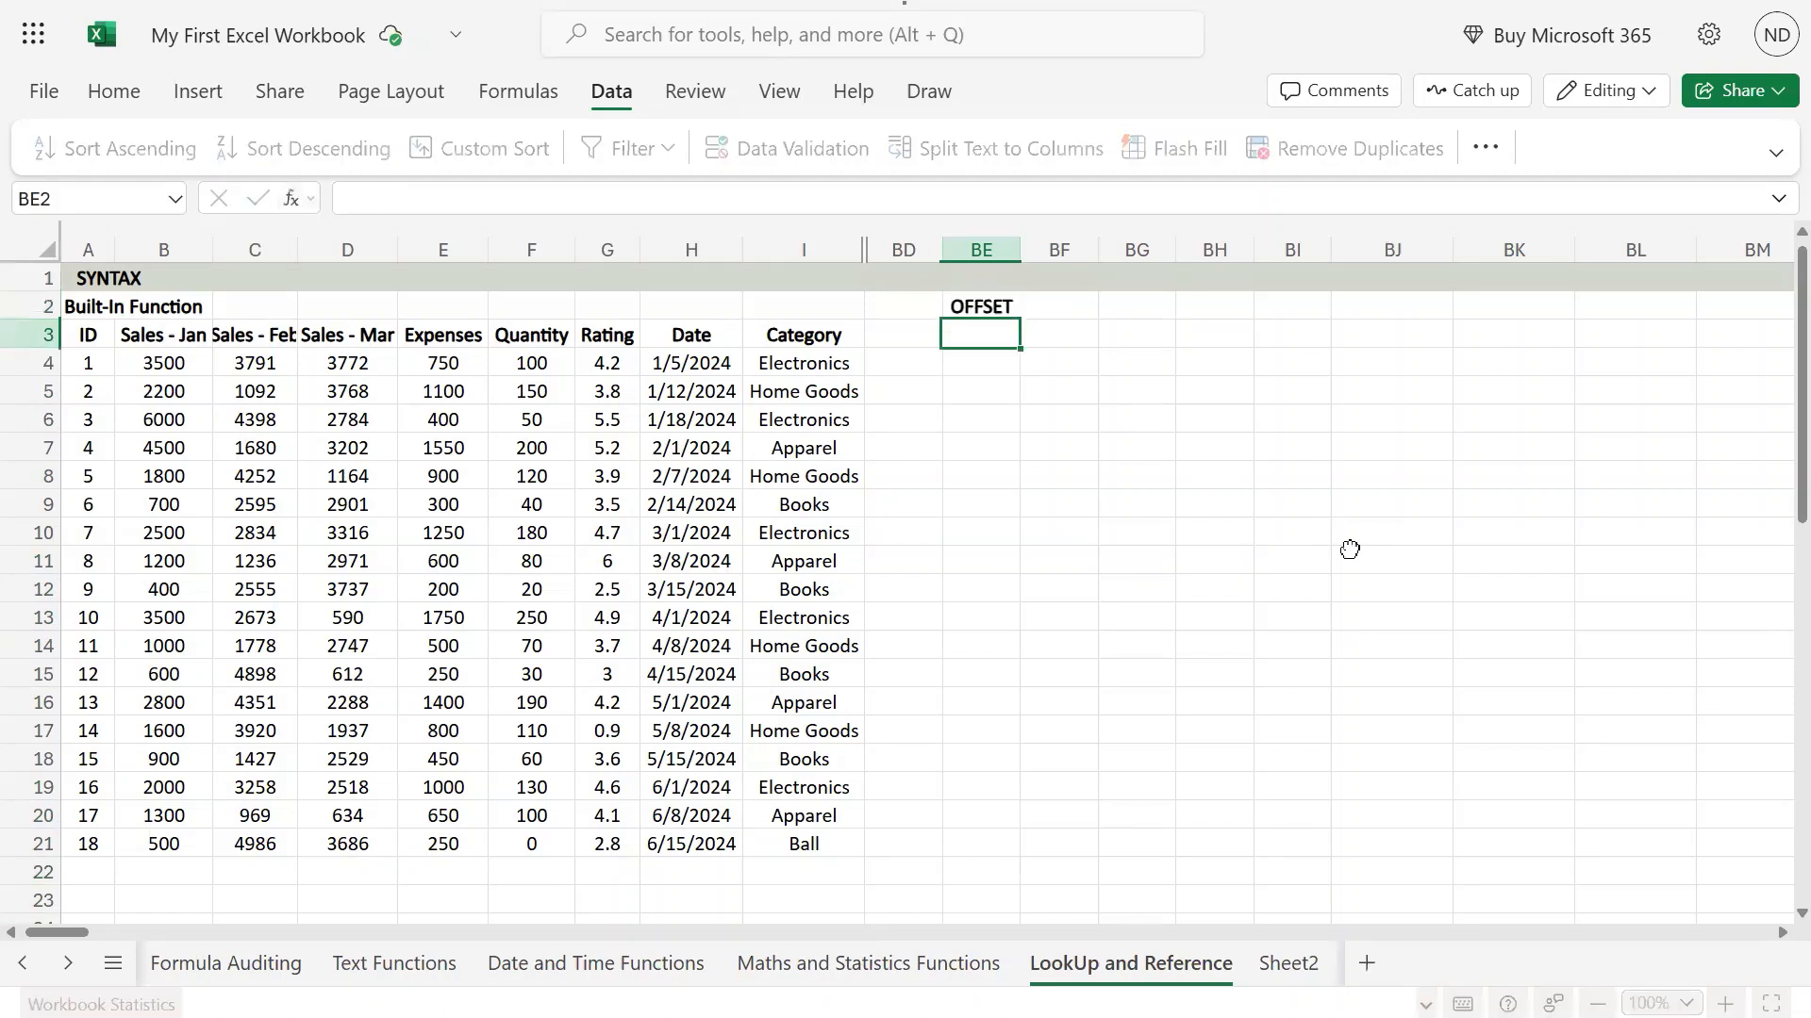
pyautogui.press('Up')
pyautogui.press('Up')
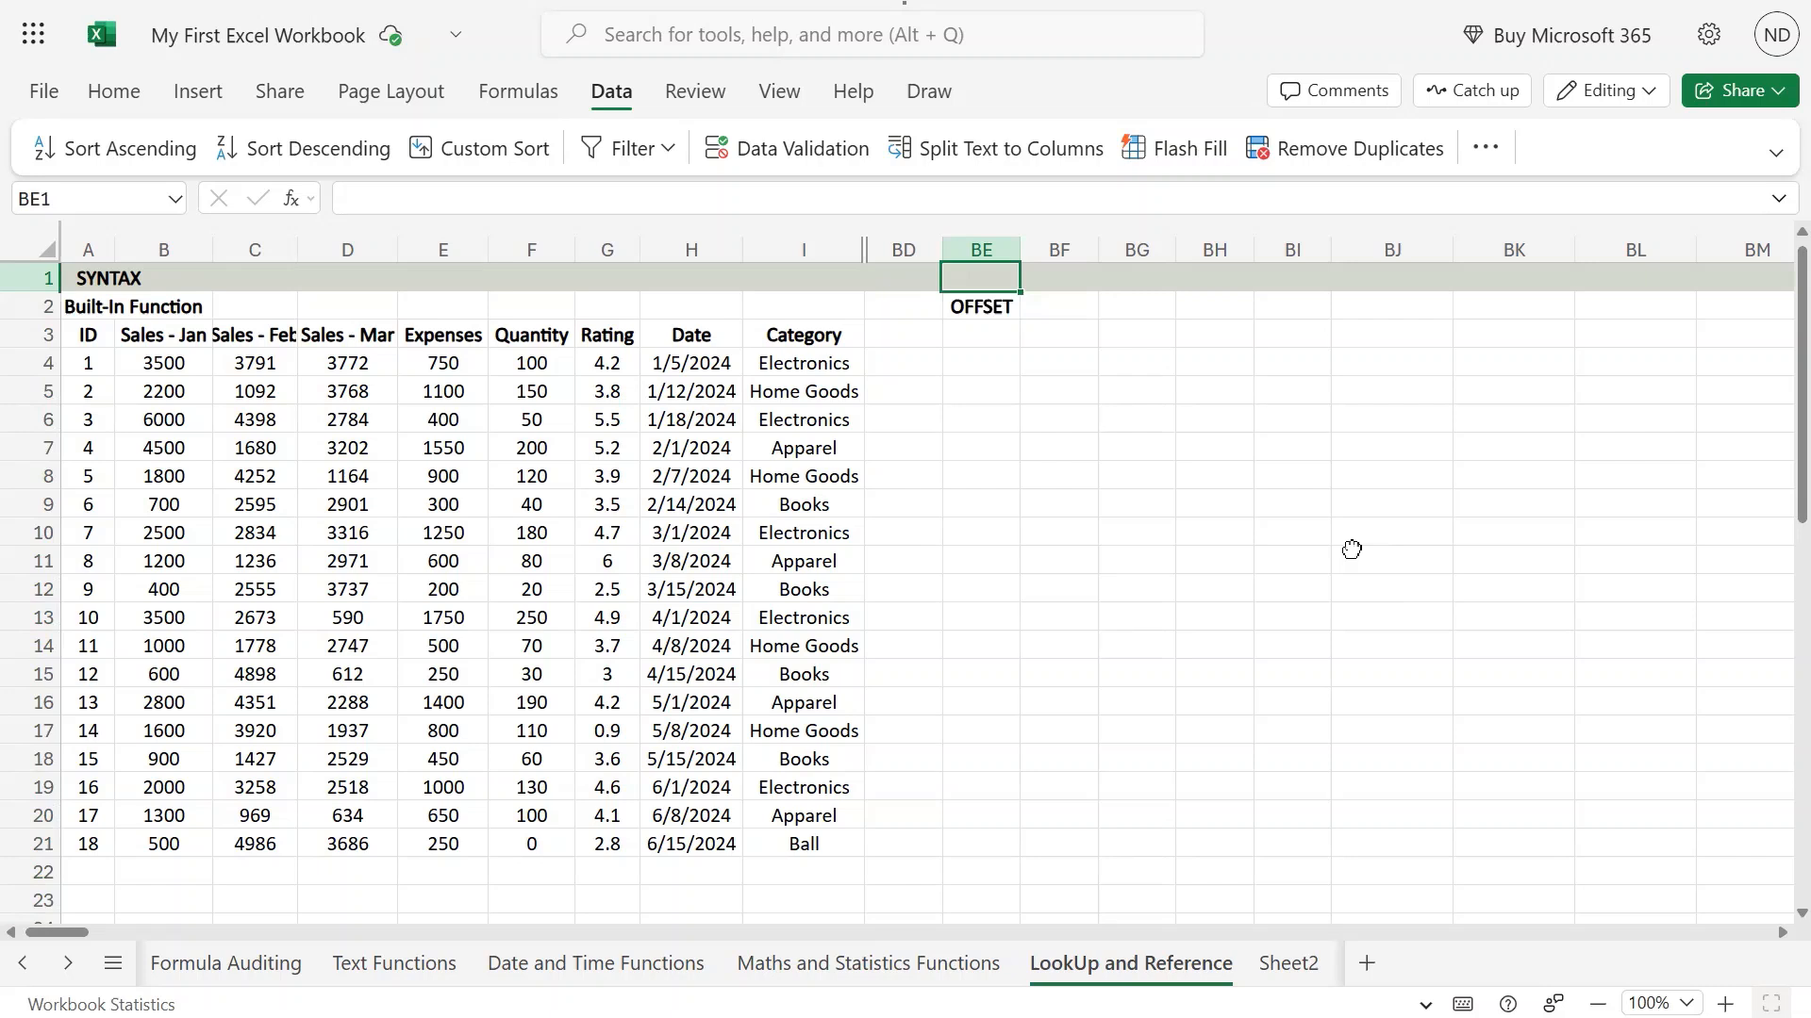
pyautogui.moveTo(903, 9)
pyautogui.write('offset')
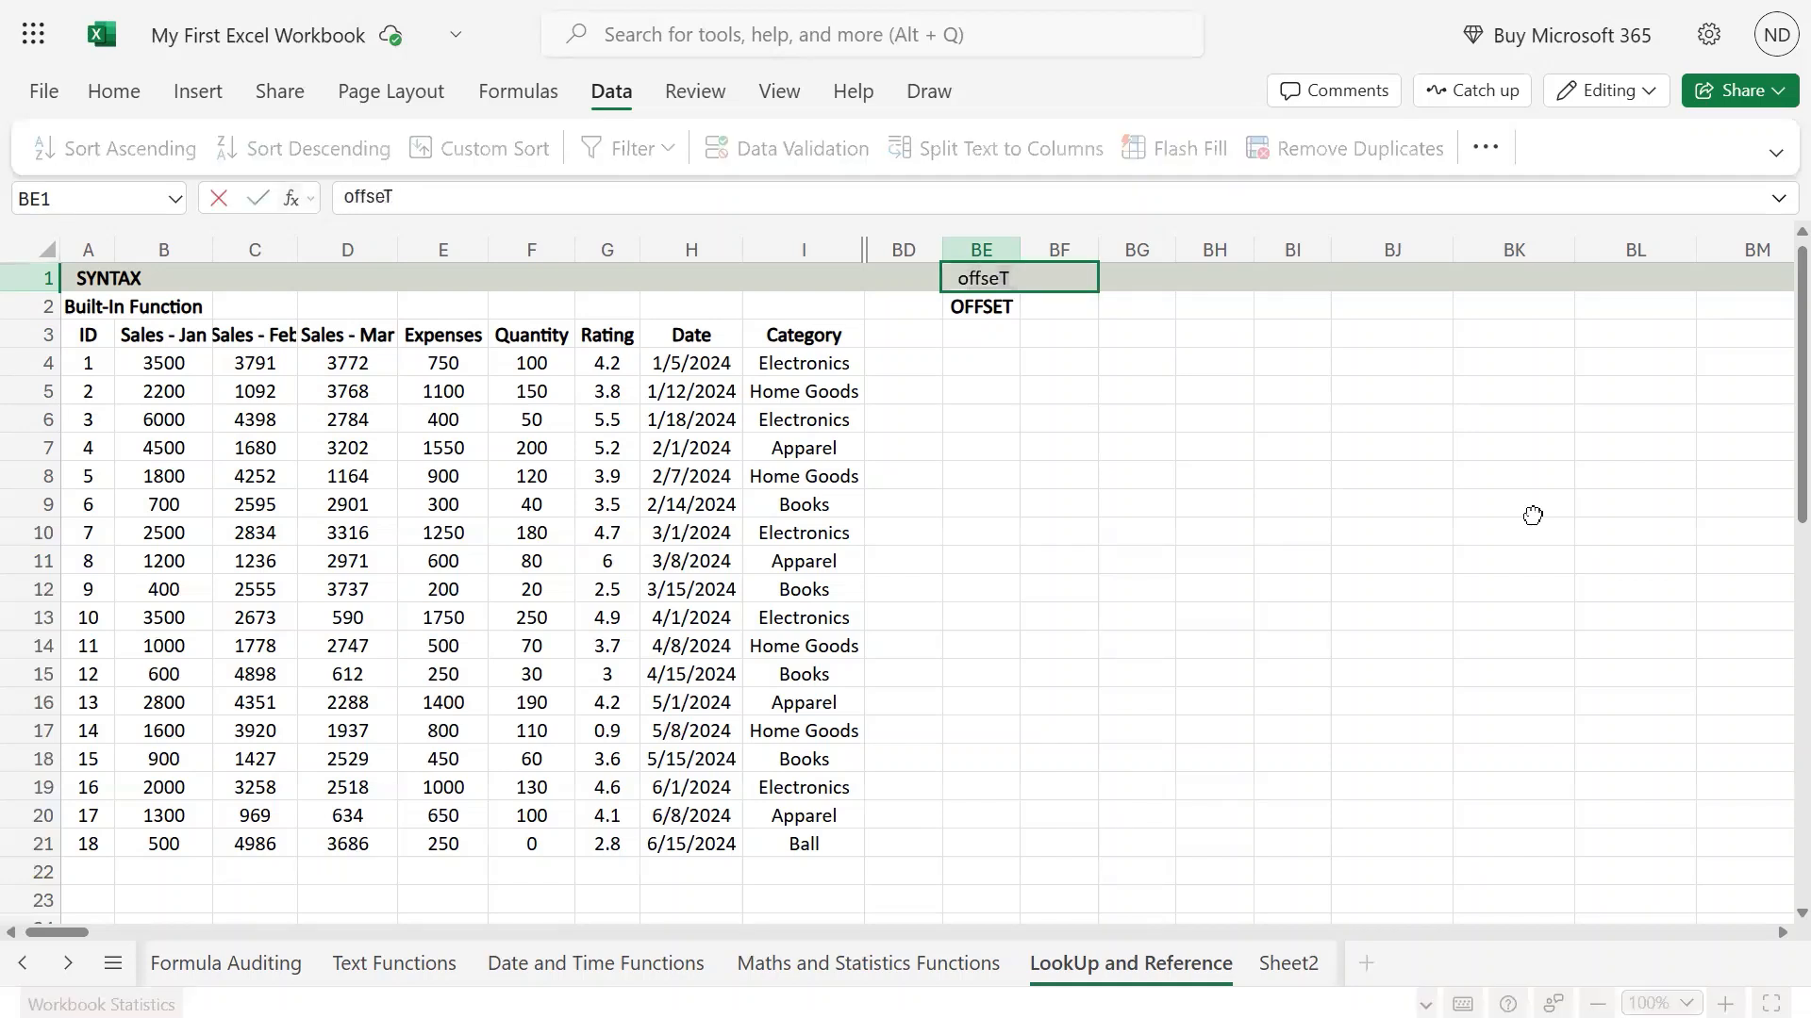
pyautogui.press('BackSpace')
pyautogui.press('BackSpace')
pyautogui.press('BackSpace')
pyautogui.press('BackSpace')
pyautogui.press('BackSpace')
pyautogui.press('BackSpace')
pyautogui.write('OFFSET')
pyautogui.hotkey('ctrl', 'Return')
pyautogui.write('(')
pyautogui.press('Escape')
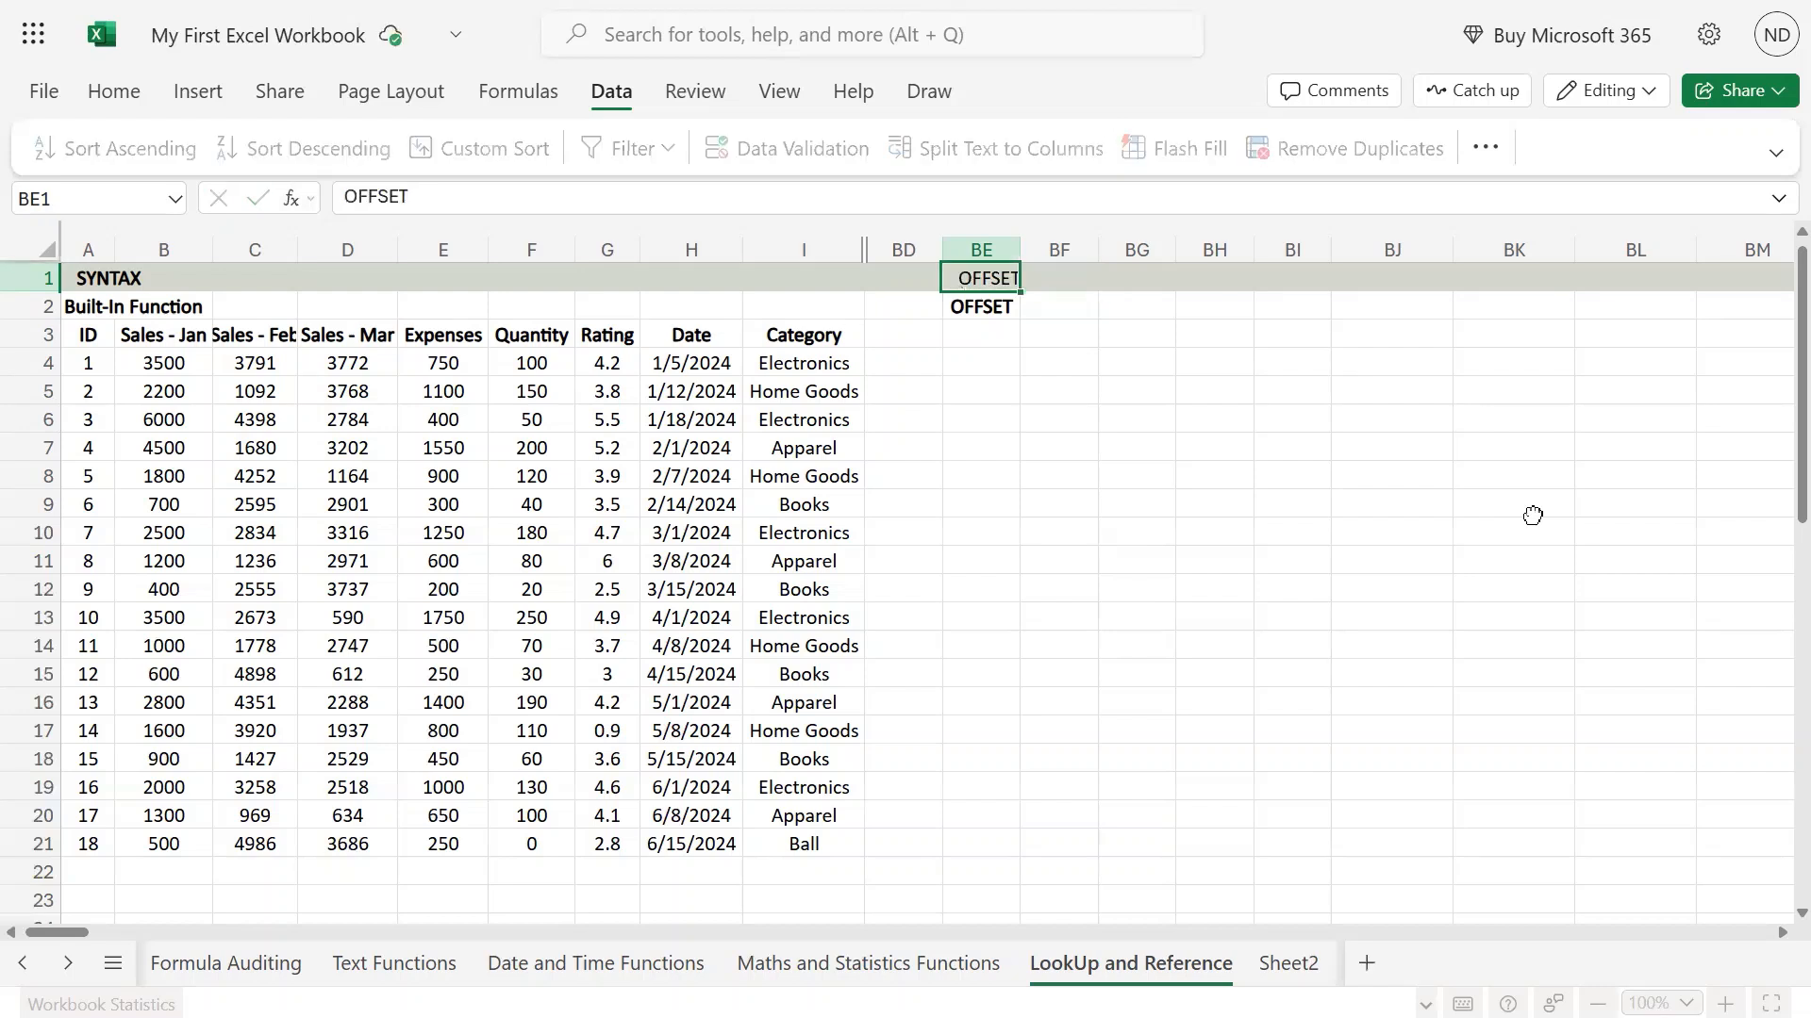
# - Complete the syntax text in BE1 as OFFSET(ref,rows,cols,[hgt],[width])
pyautogui.press('F2')
pyautogui.write('(')
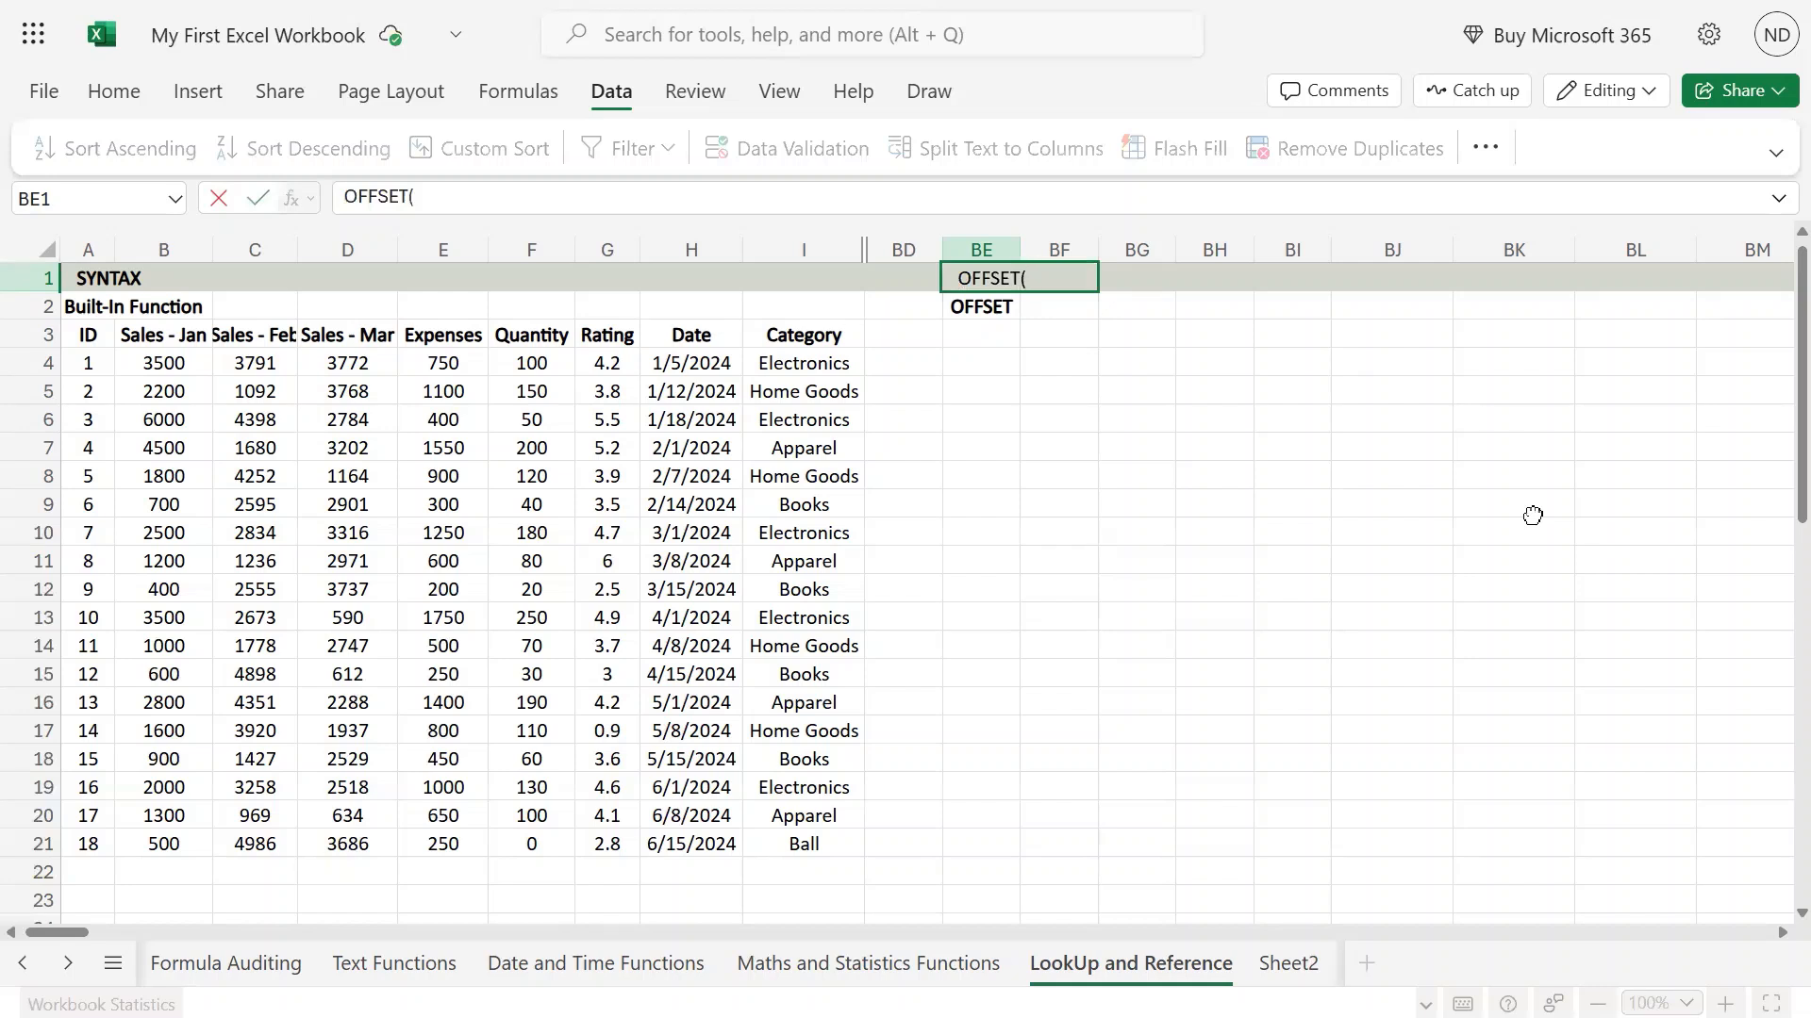
pyautogui.write('reference')
pyautogui.press('BackSpace')
pyautogui.press('BackSpace')
pyautogui.press('BackSpace')
pyautogui.press('BackSpace')
pyautogui.press('BackSpace')
pyautogui.press('BackSpace')
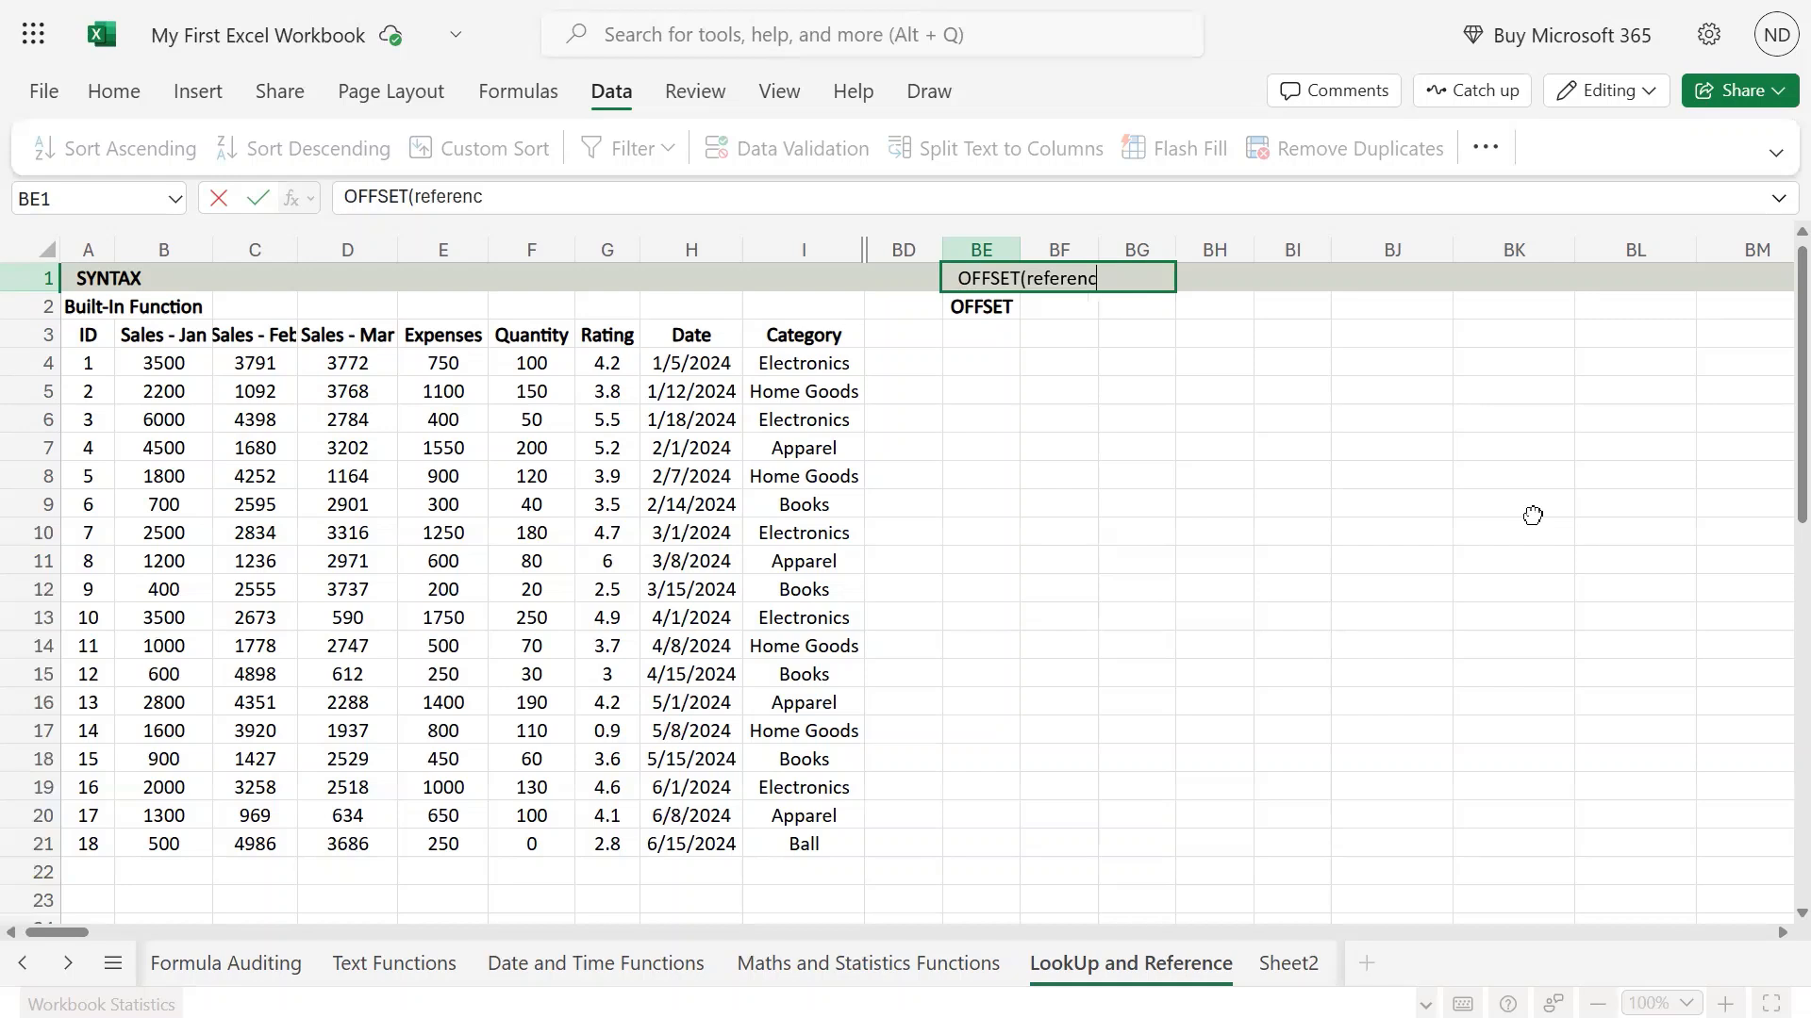
pyautogui.write(',rows,cols,[')
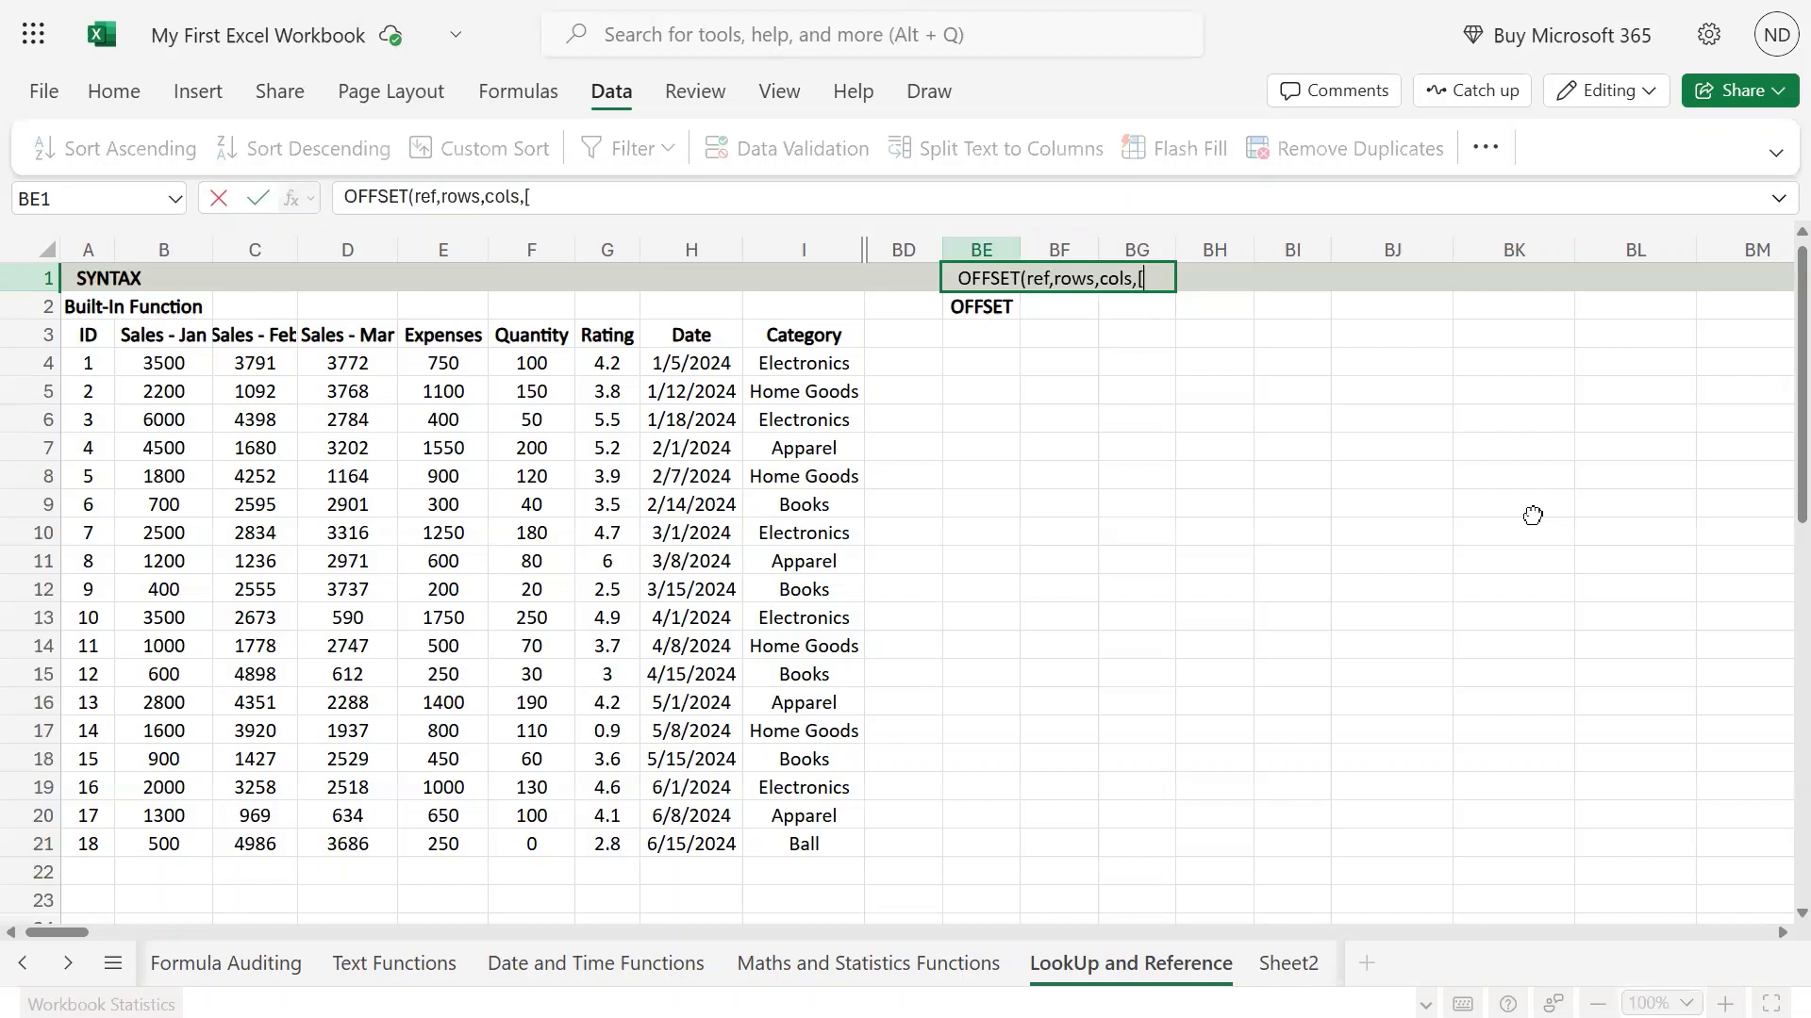
pyautogui.write('hgt],')
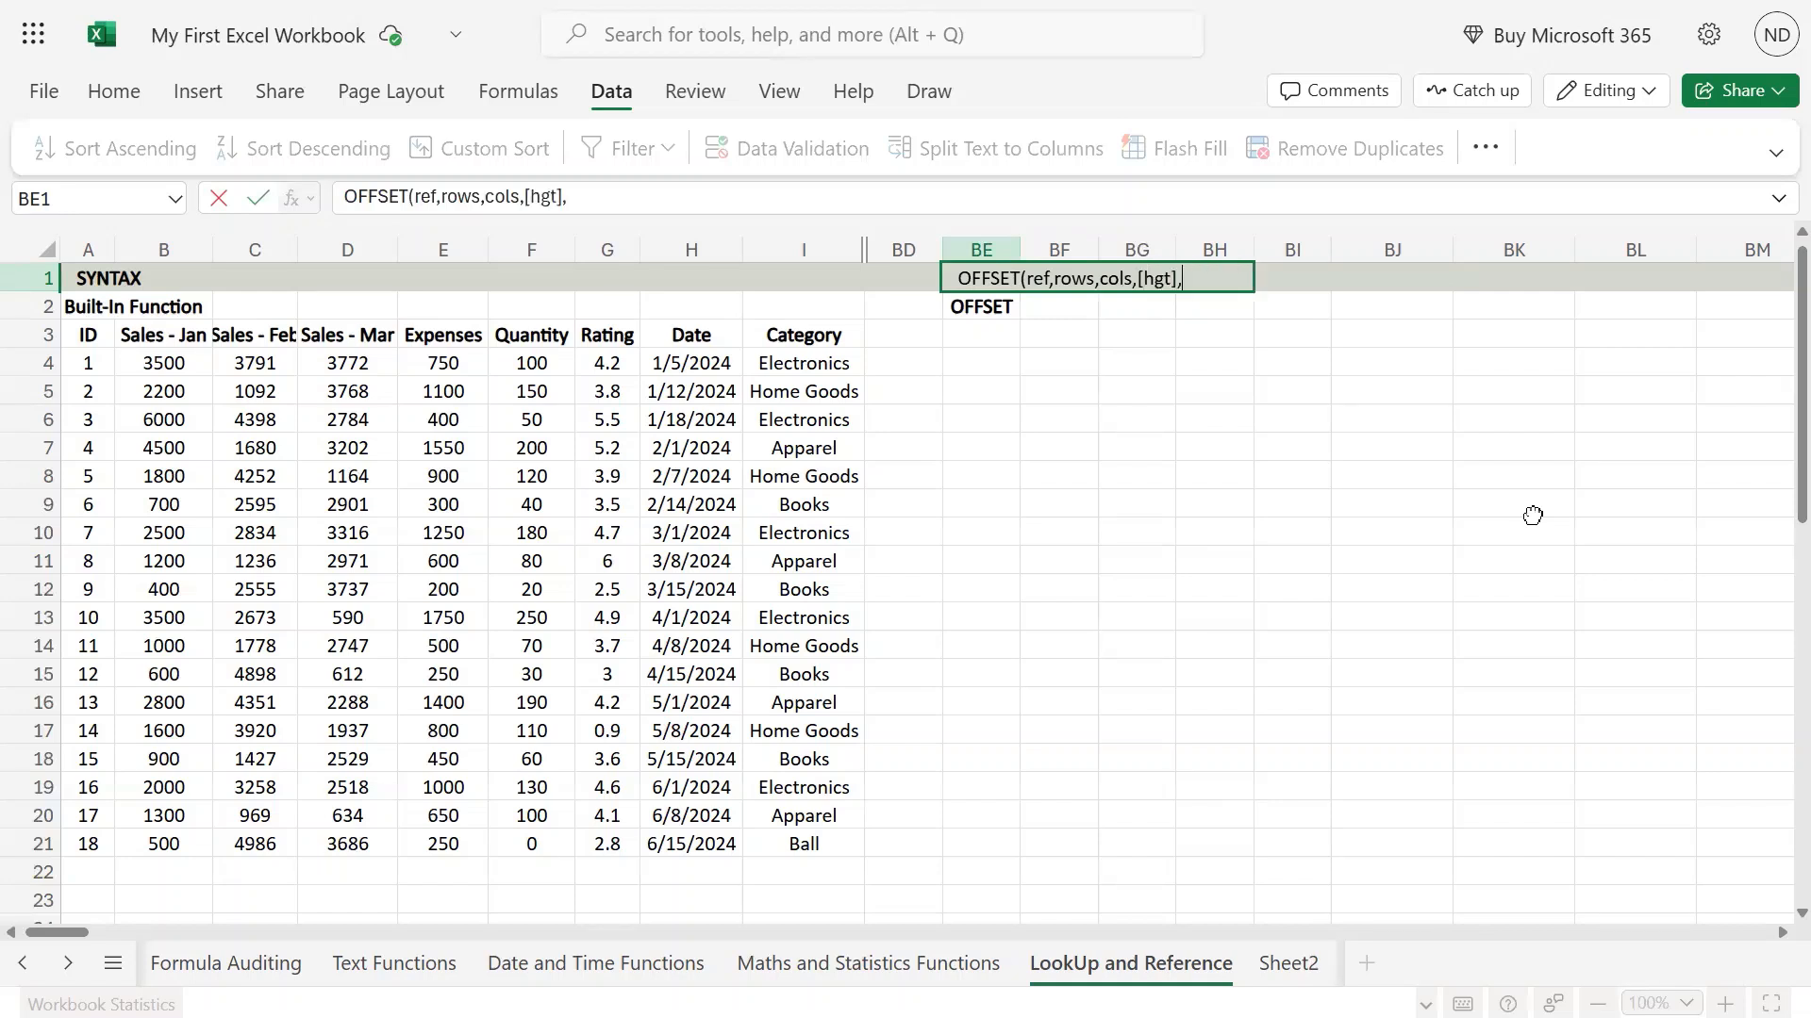
pyautogui.write('[width])')
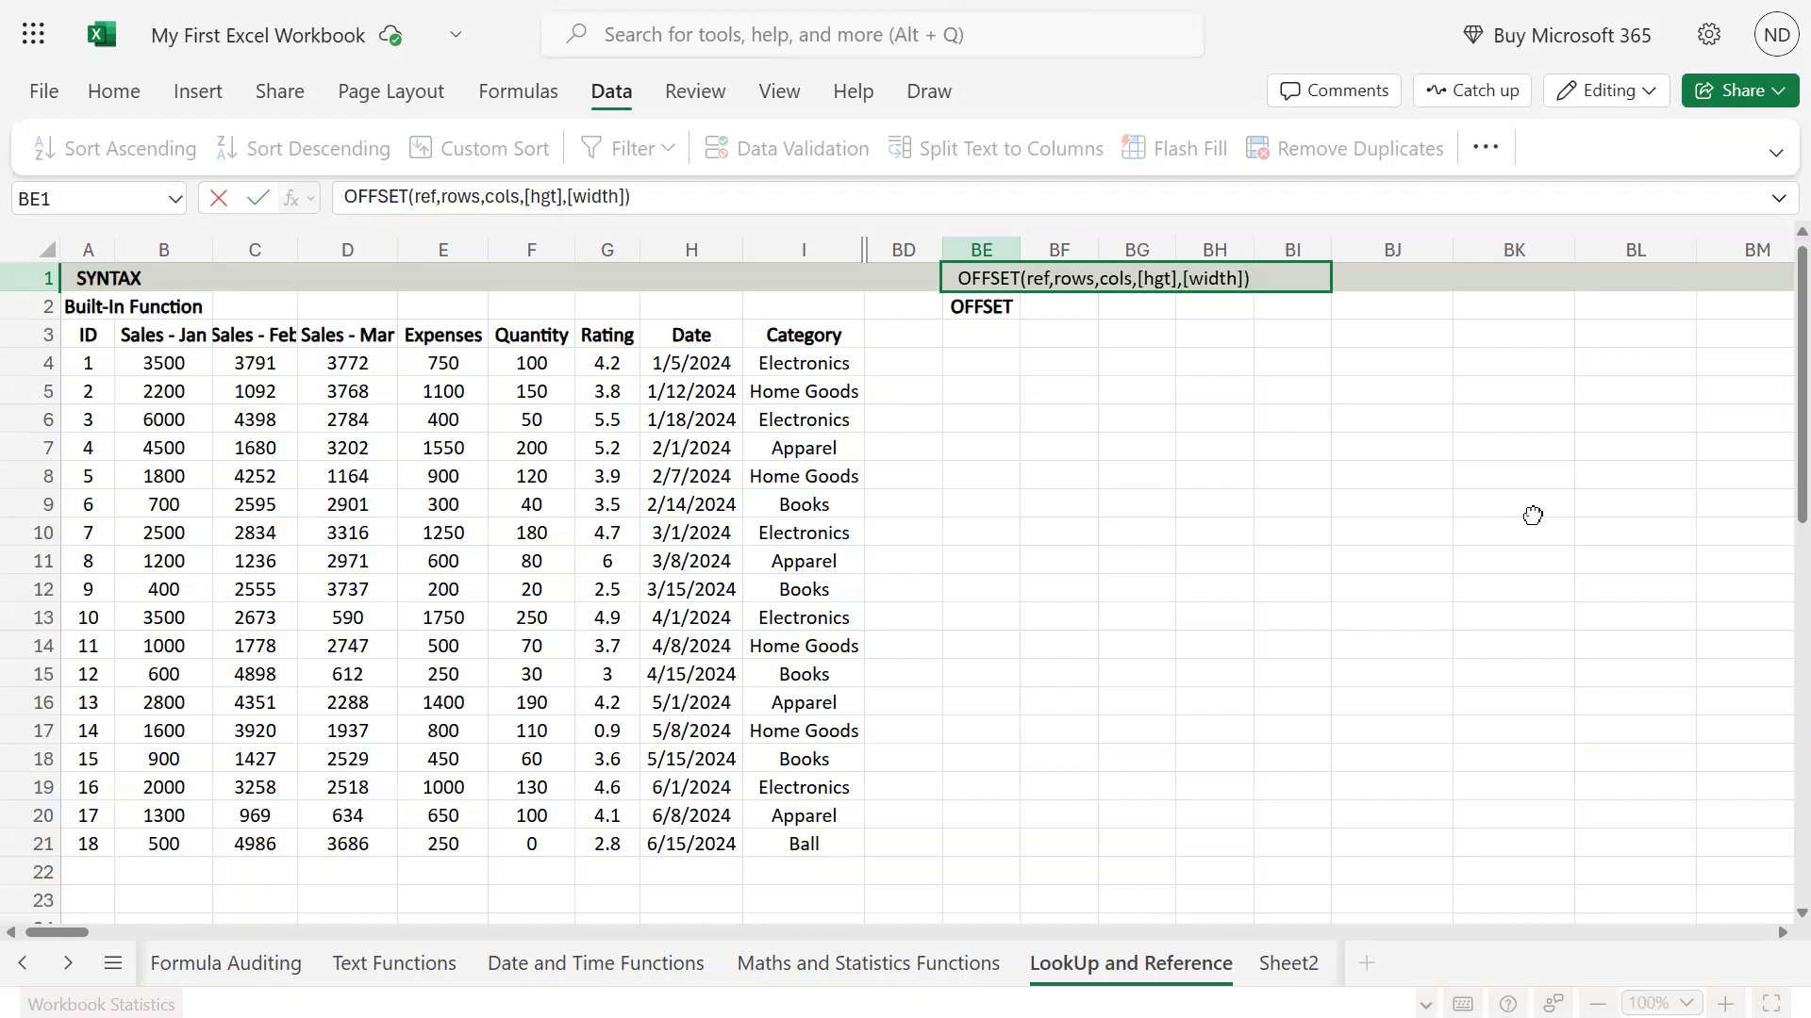
pyautogui.press('Return')
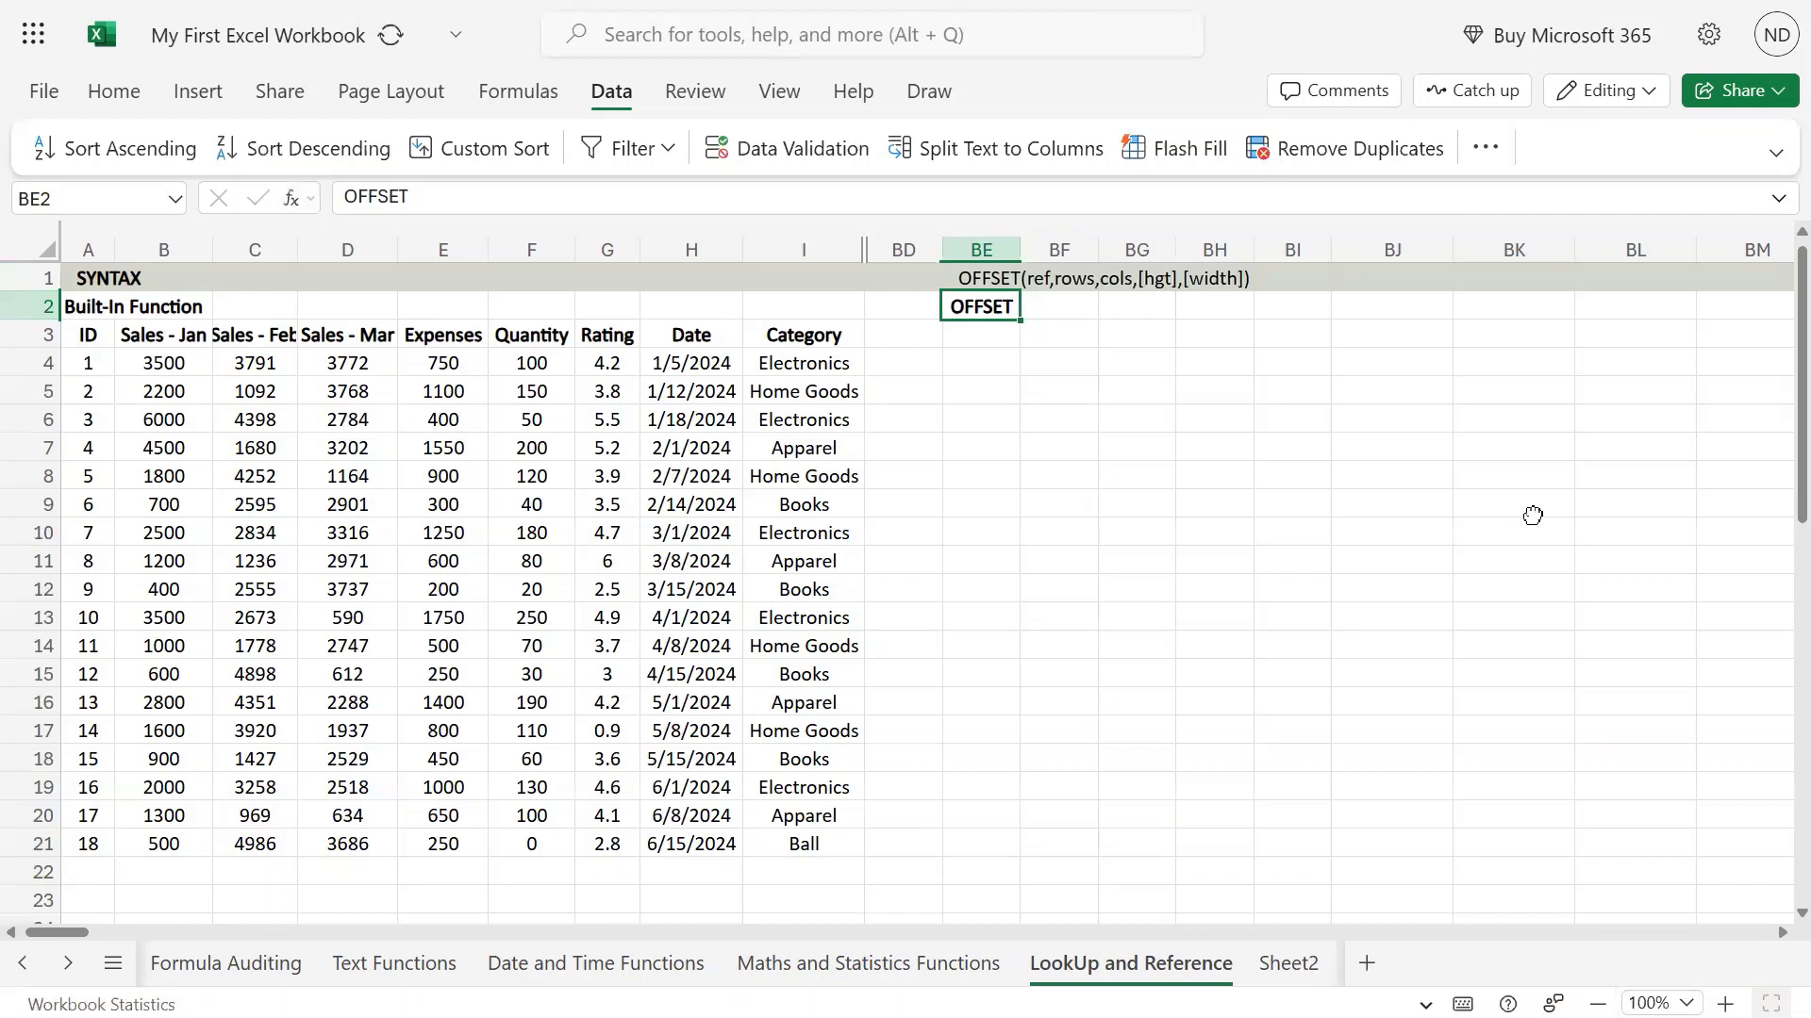
# - Begin an OFFSET formula in cell BE4, below the OFFSET heading
pyautogui.press('Down')
pyautogui.press('Down')
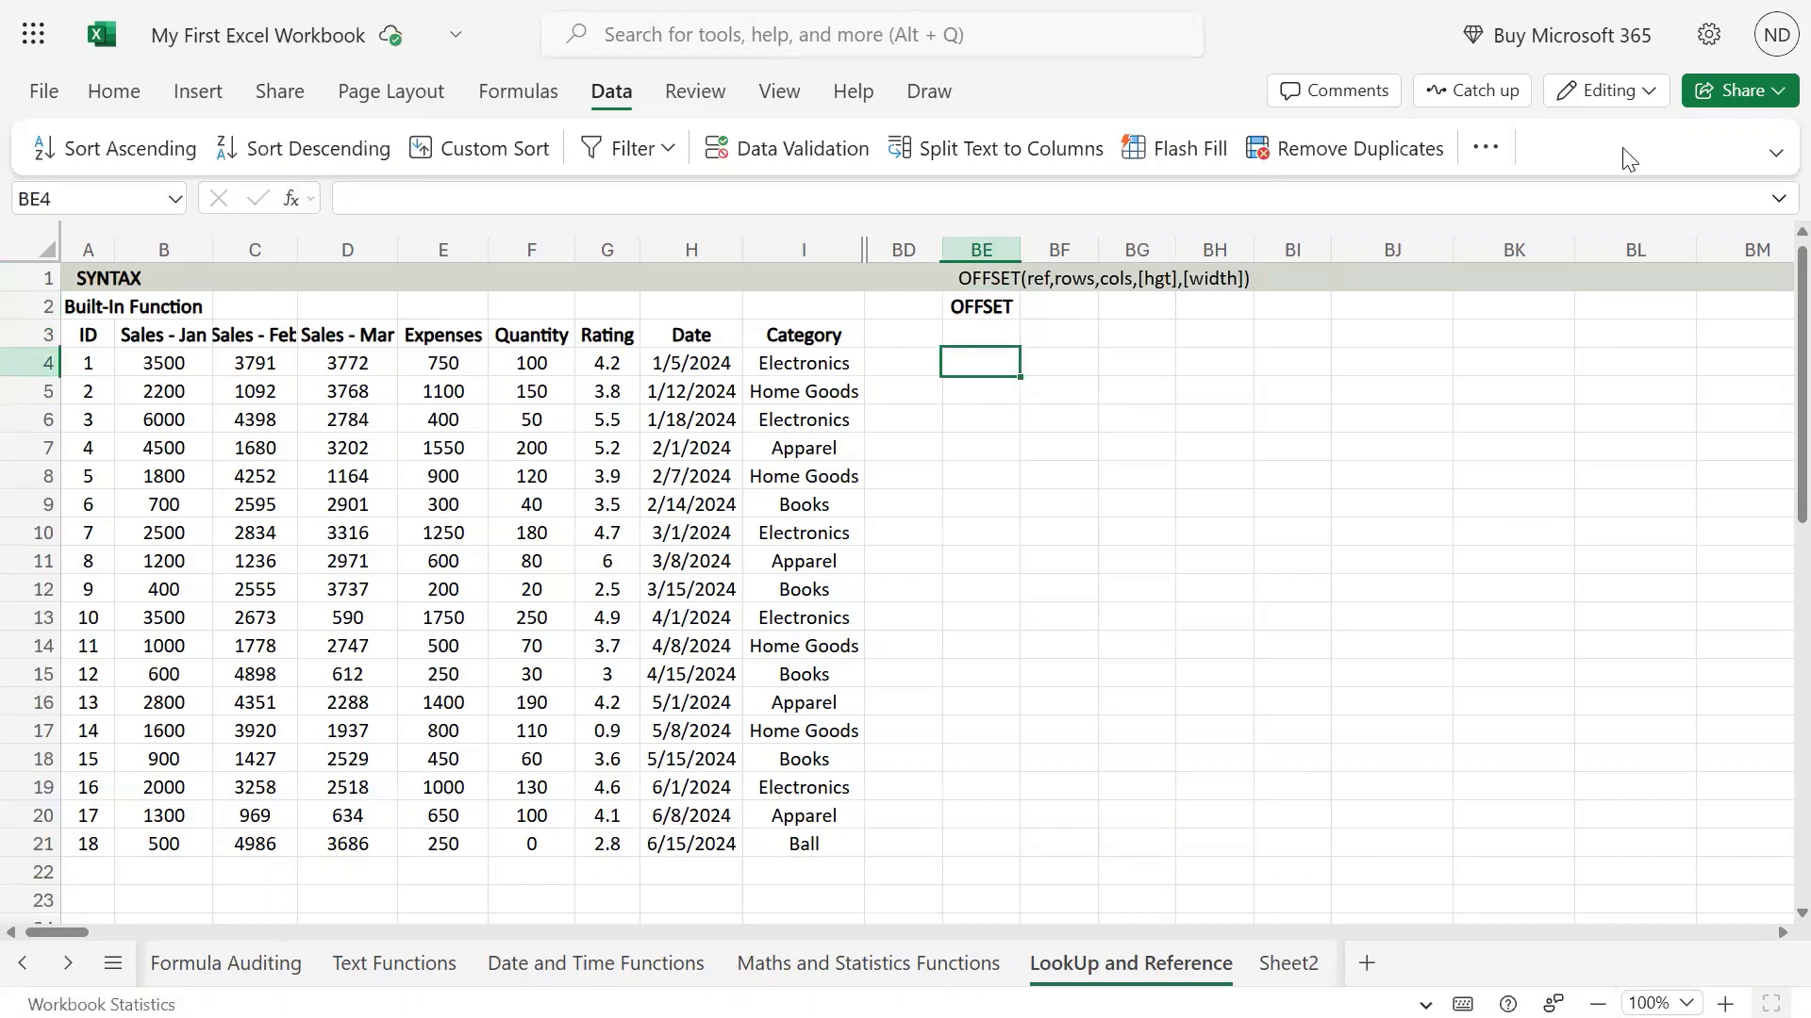
pyautogui.moveTo(906, 11)
pyautogui.write('=s')
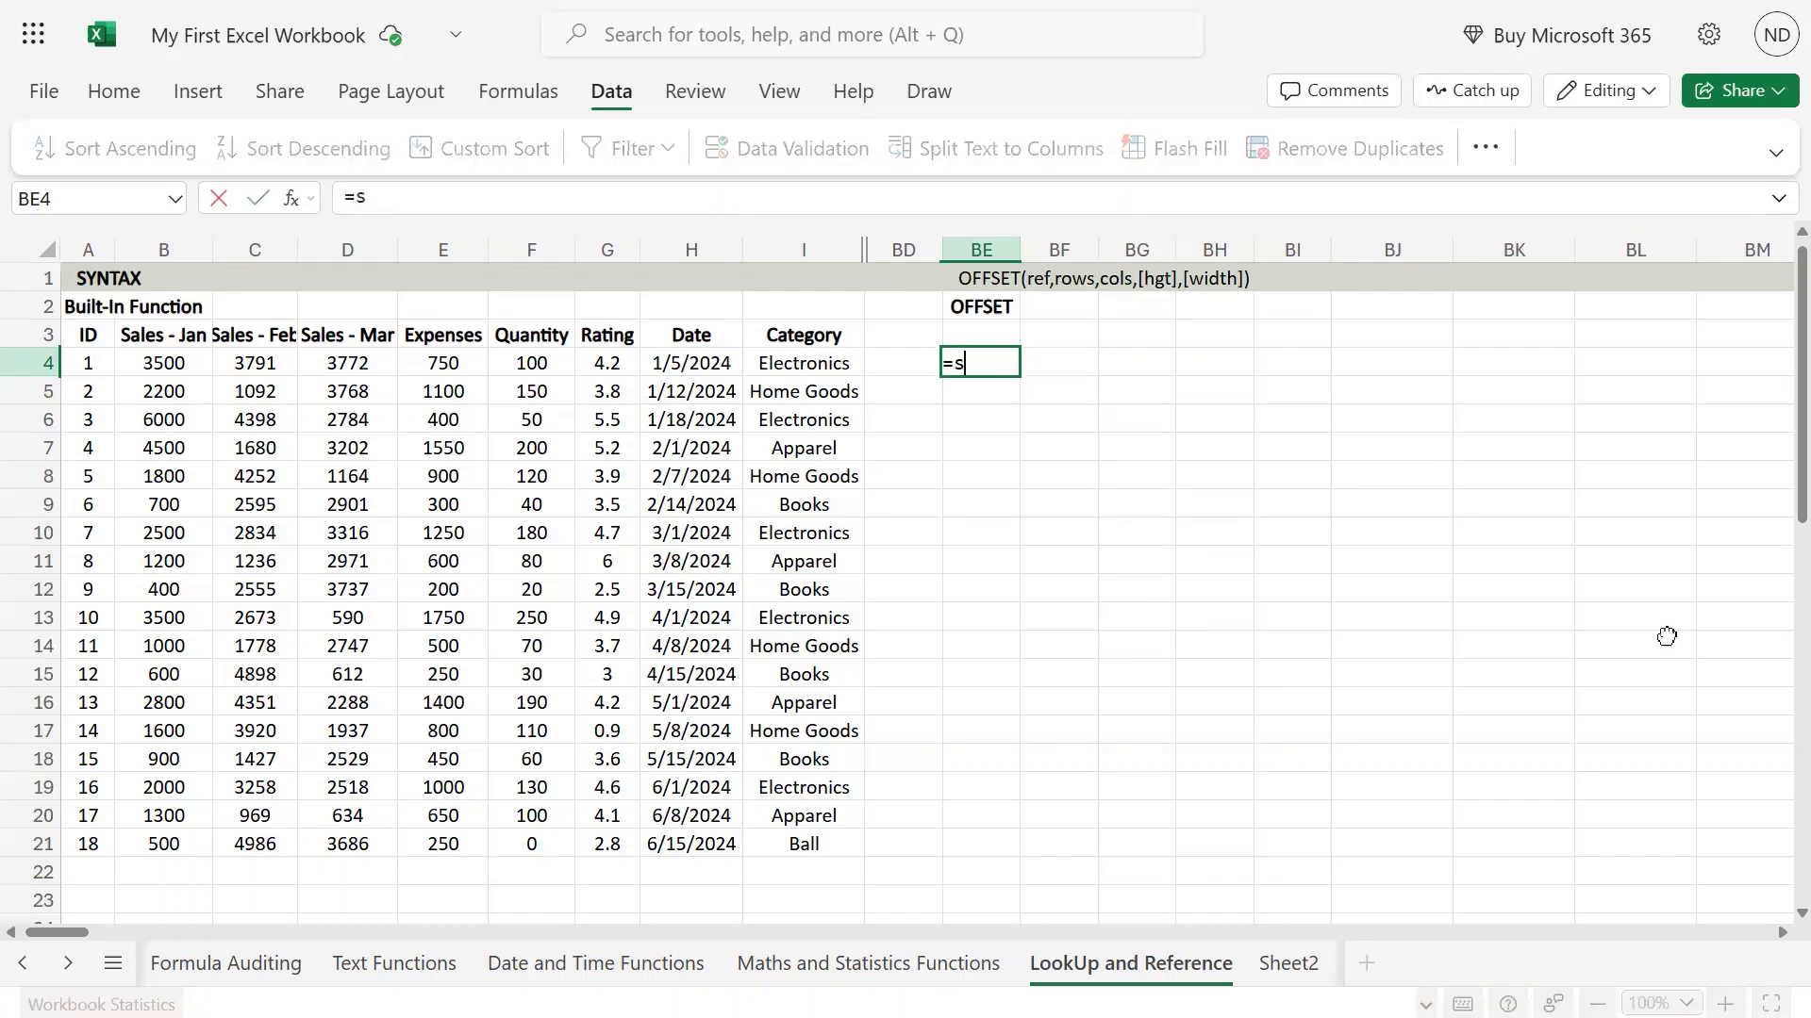
pyautogui.press('BackSpace')
pyautogui.write('of')
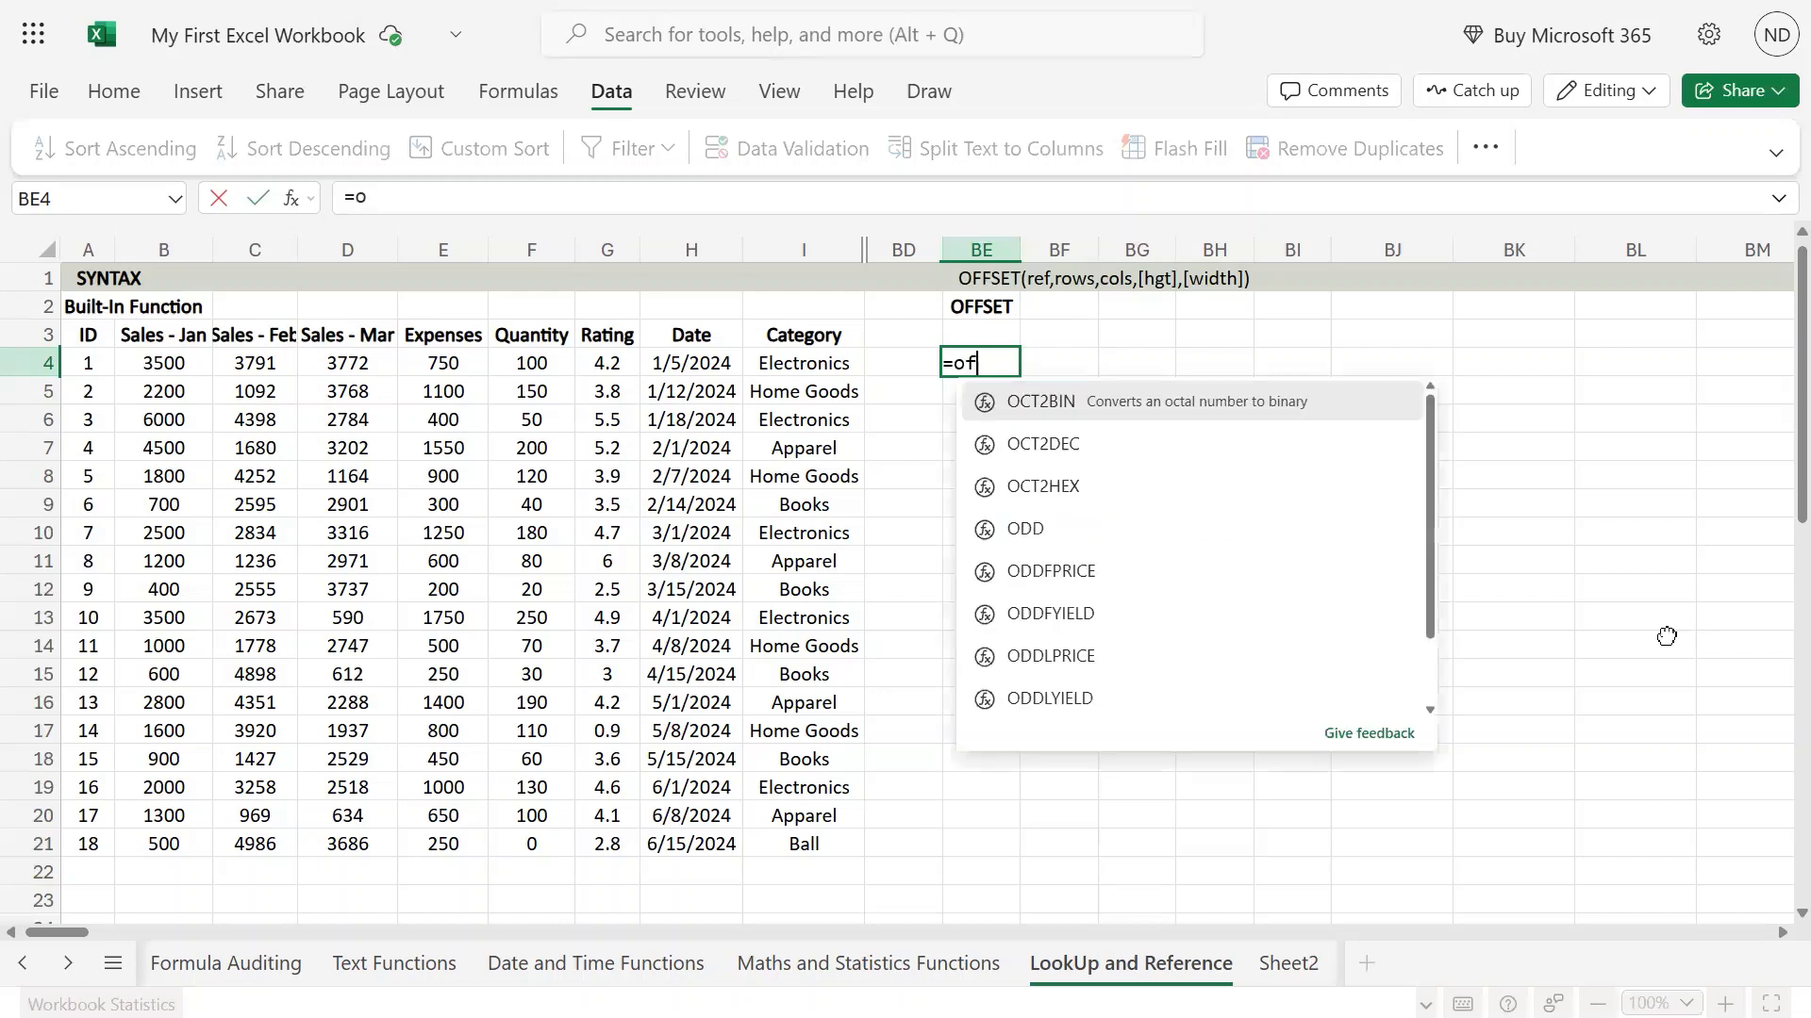
pyautogui.write('fset(')
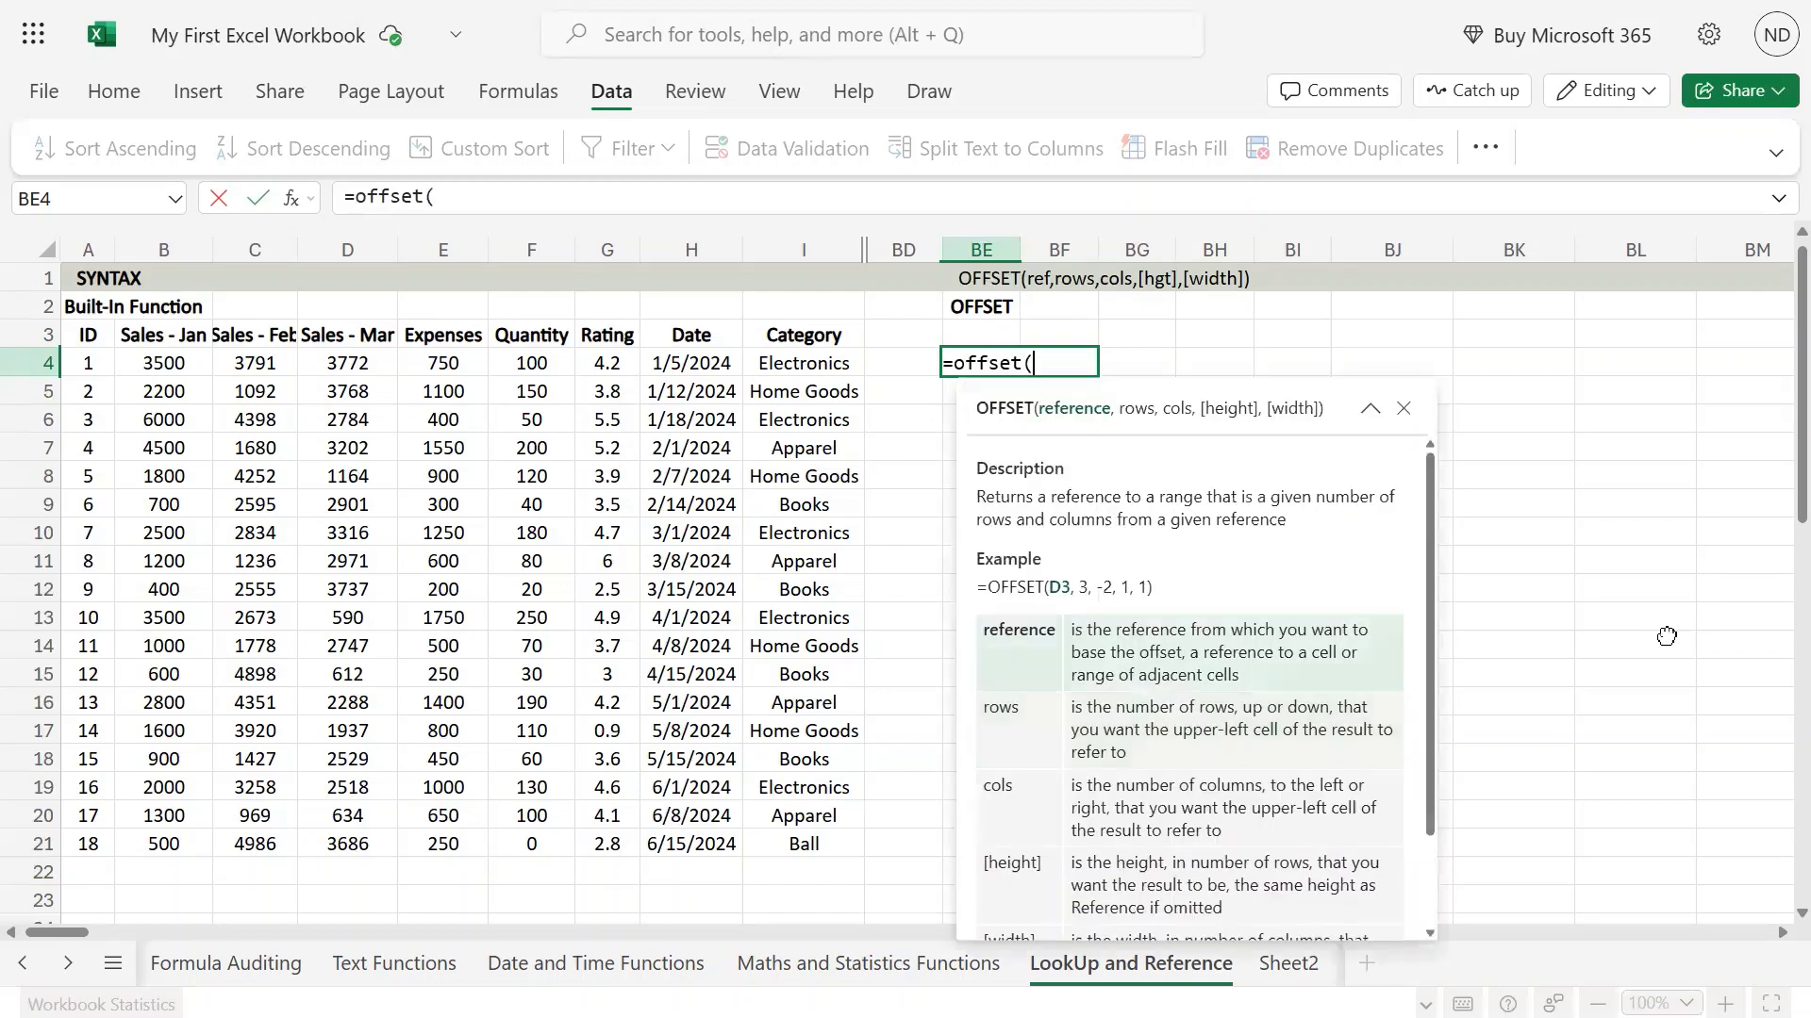
pyautogui.press('Left')
pyautogui.press('Home')
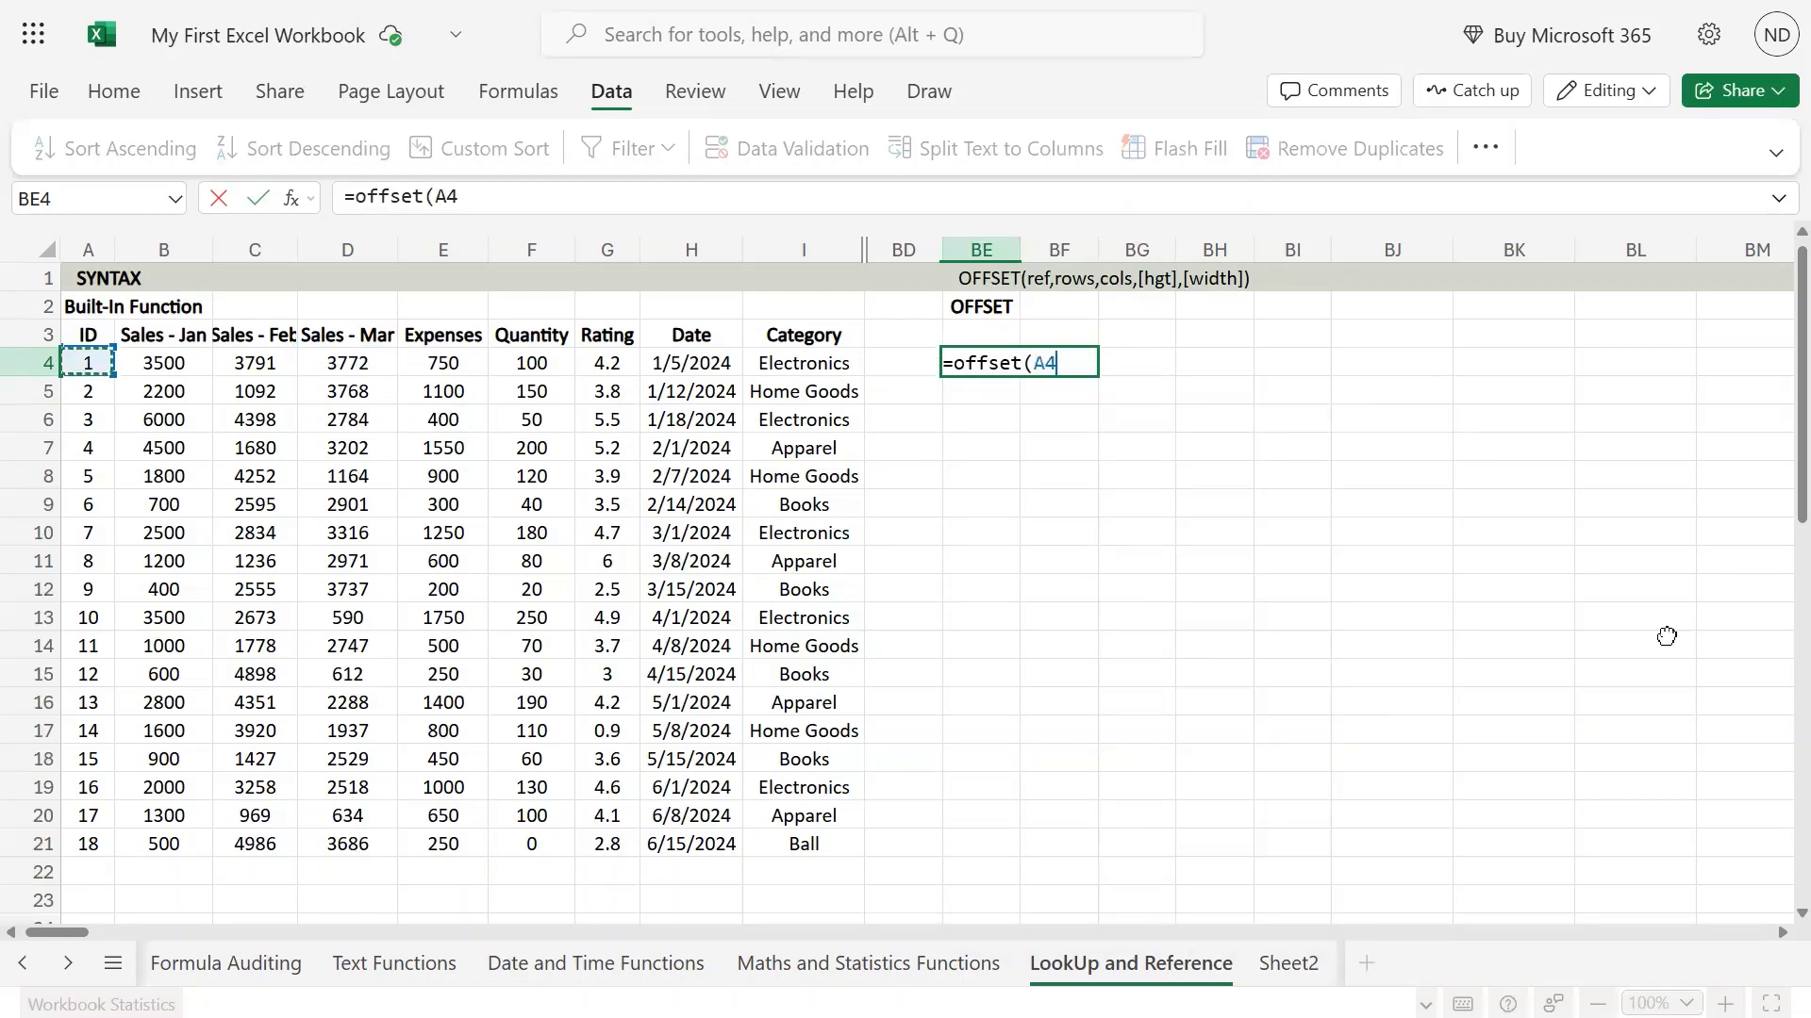
pyautogui.press('Up')
pyautogui.press('Right')
pyautogui.hotkey('shift', 'Right')
pyautogui.hotkey('shift', 'Right')
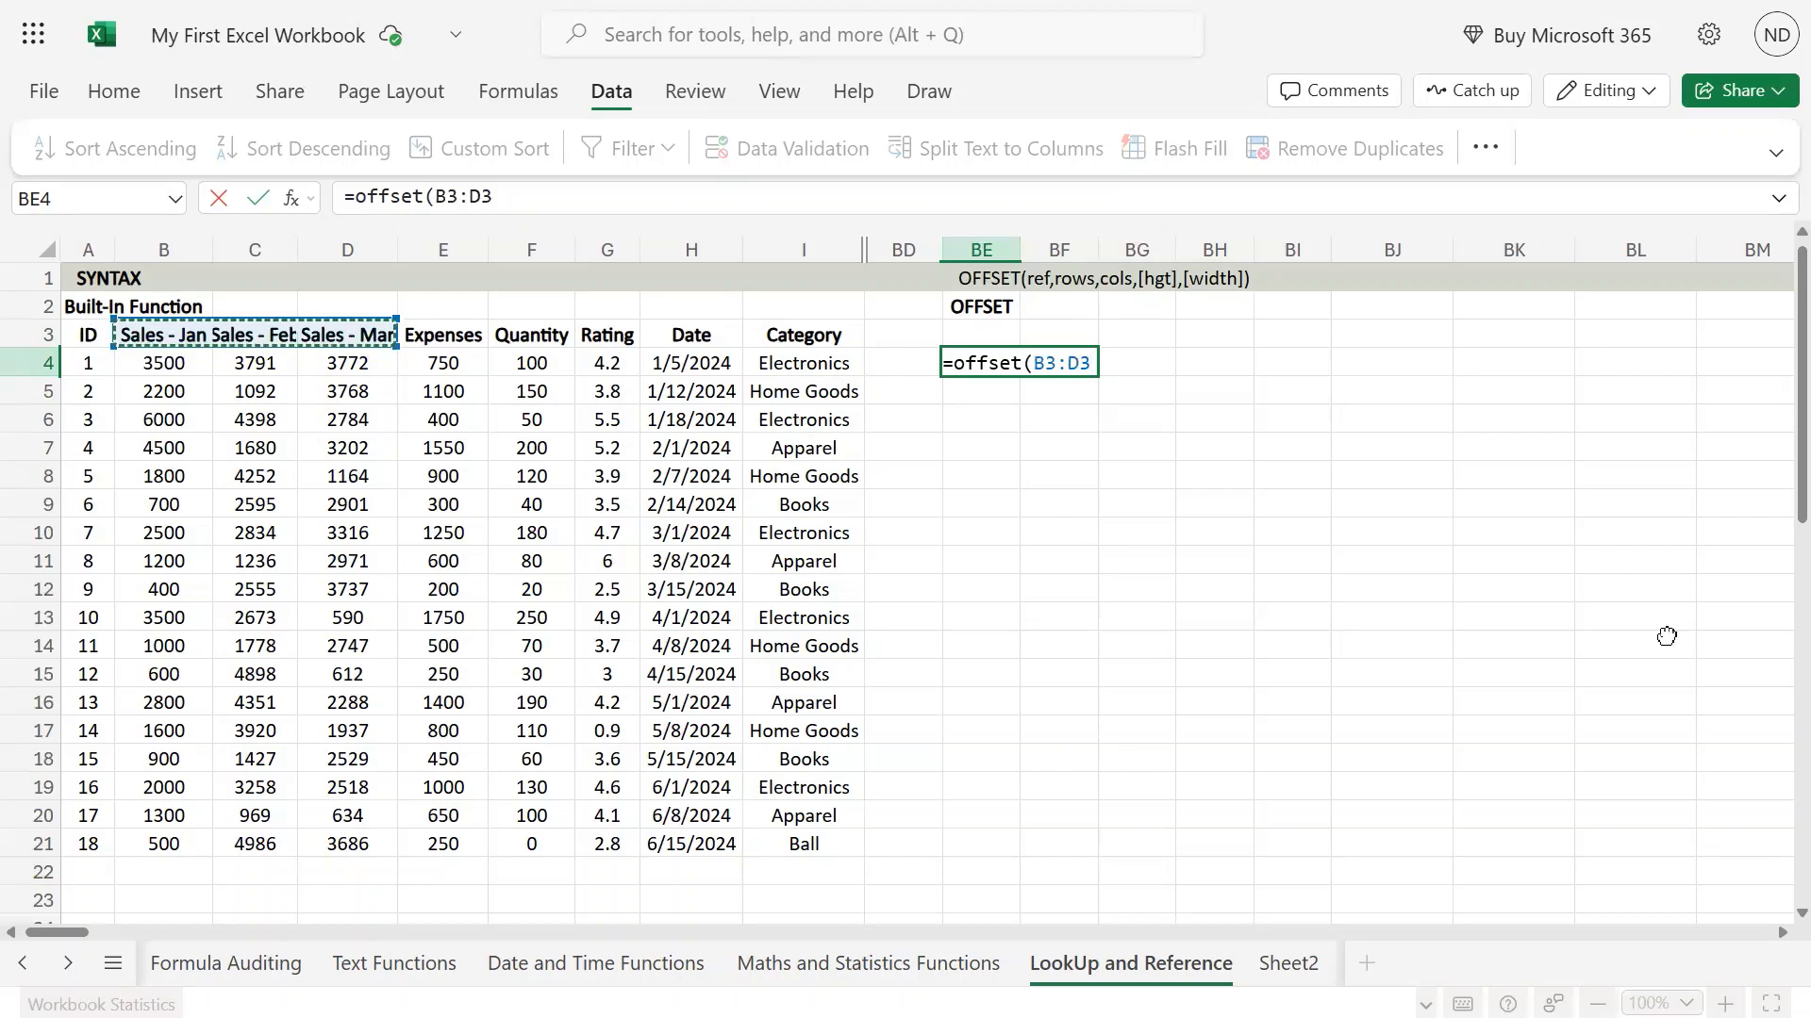
pyautogui.hotkey('ctrl', 'shift', 'Down')
pyautogui.press('Down')
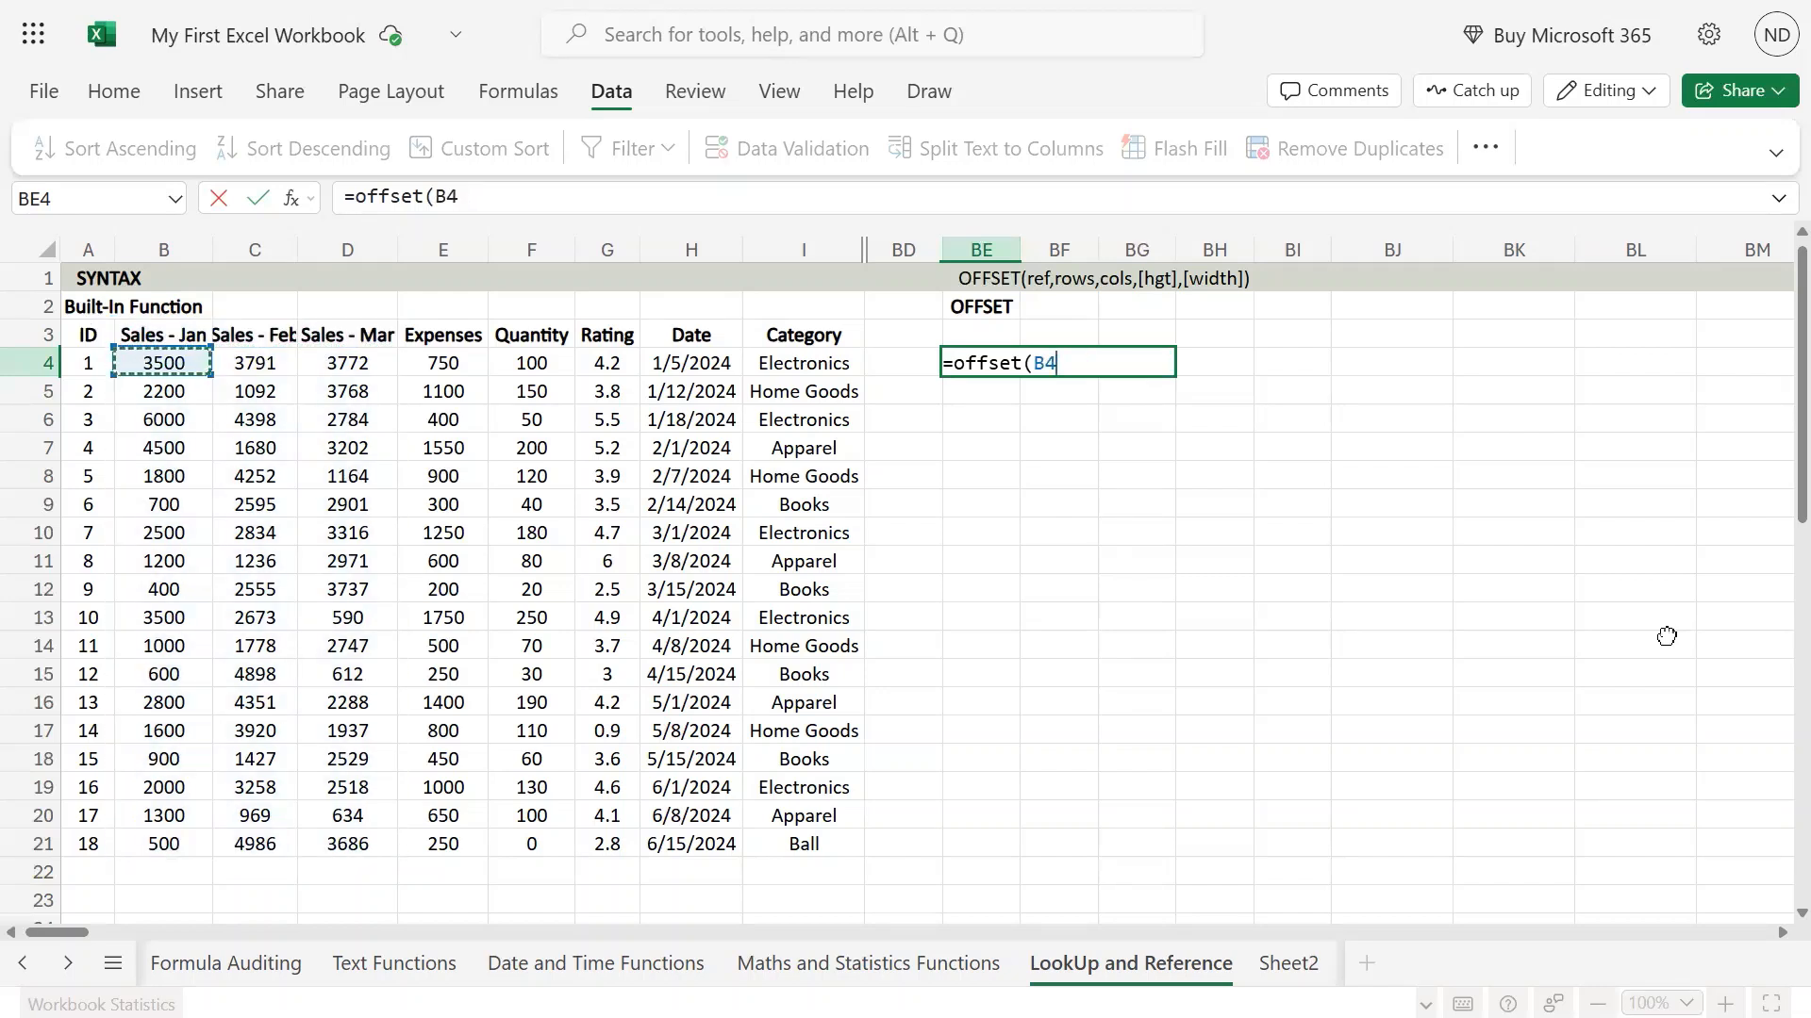
# - Complete the BE4 formula with C7 as reference, 2 rows and 1 column: =OFFSET(C7,2,1)
pyautogui.press('Right')
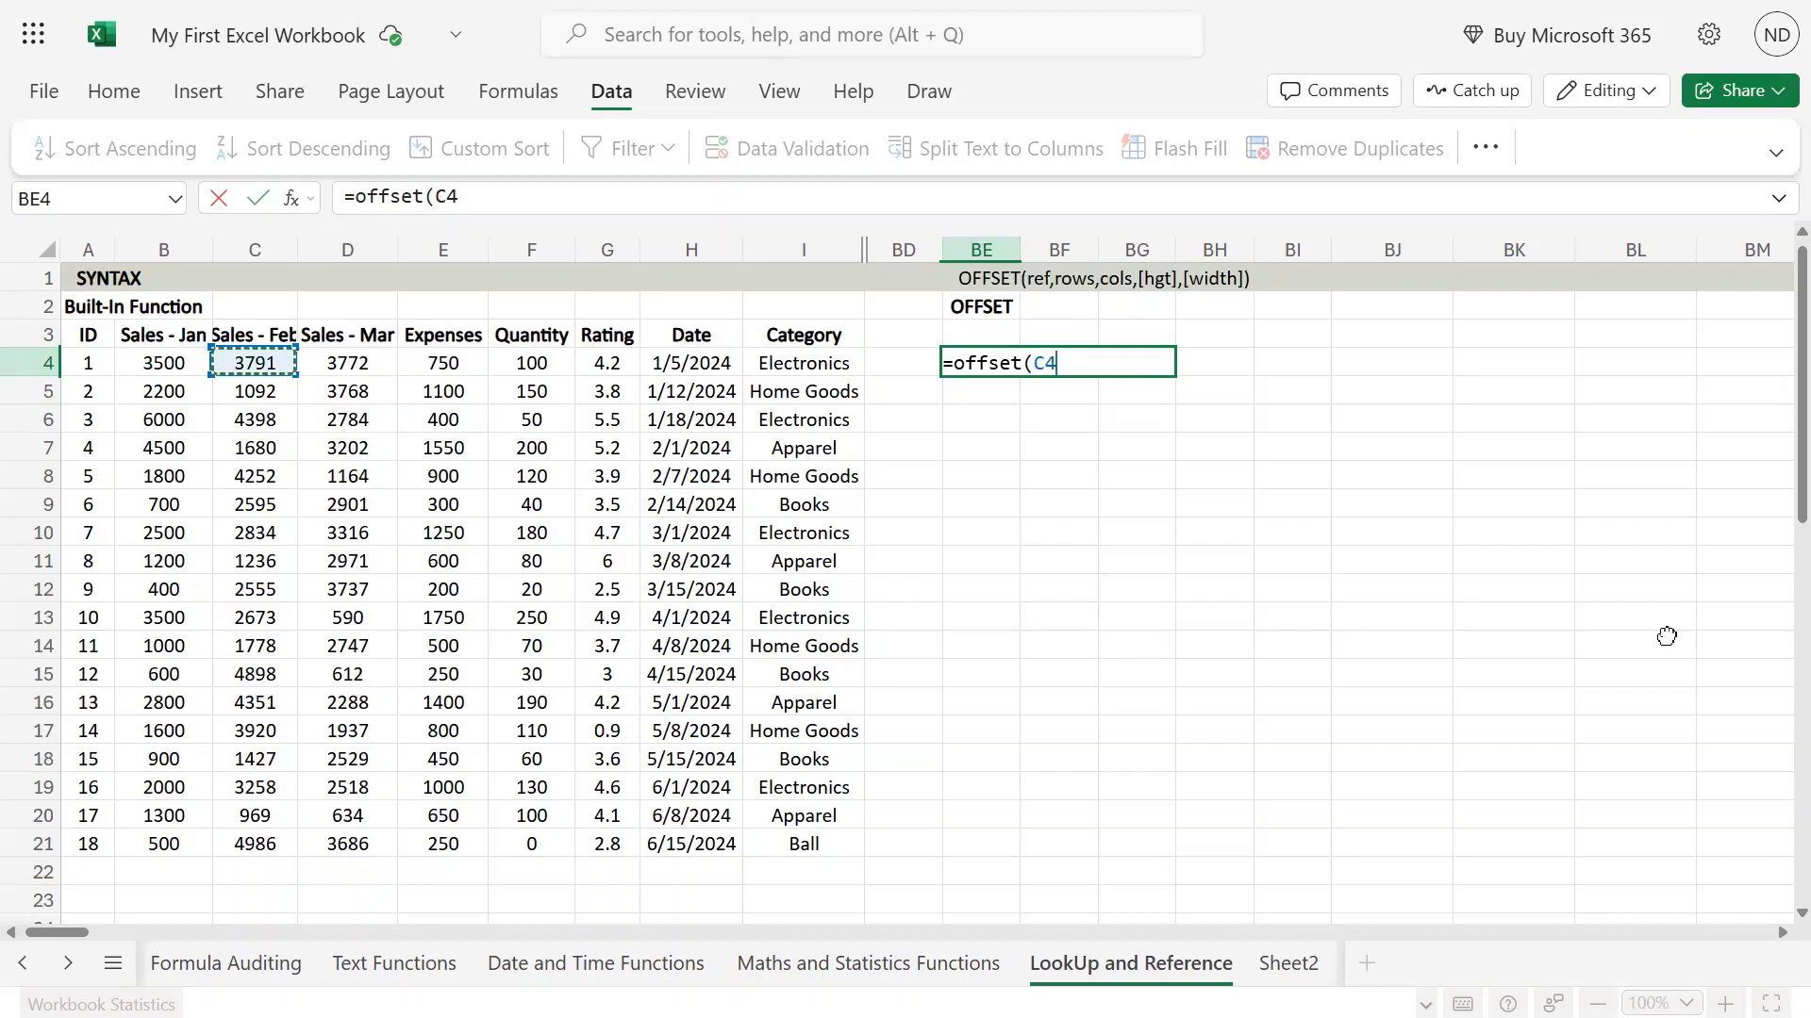
pyautogui.press('Right')
pyautogui.press('Right')
pyautogui.press('Left')
pyautogui.press('Left')
pyautogui.write(',')
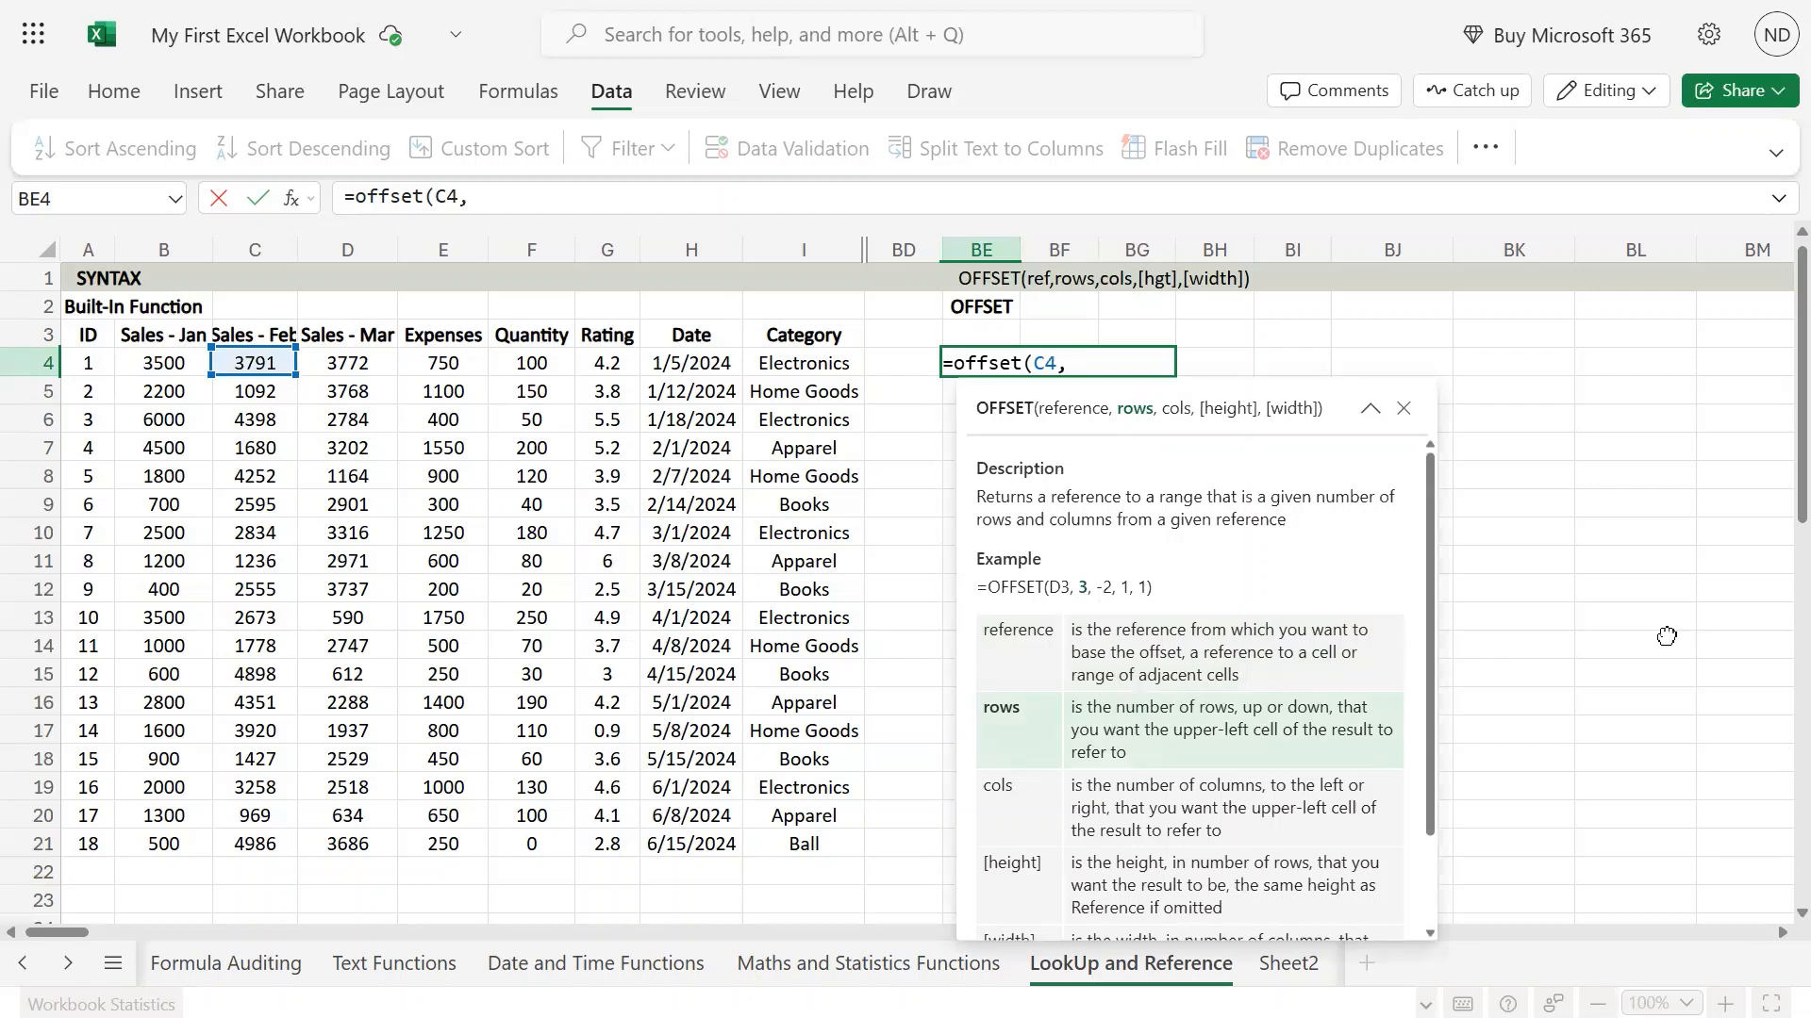
pyautogui.press('BackSpace')
pyautogui.press('BackSpace')
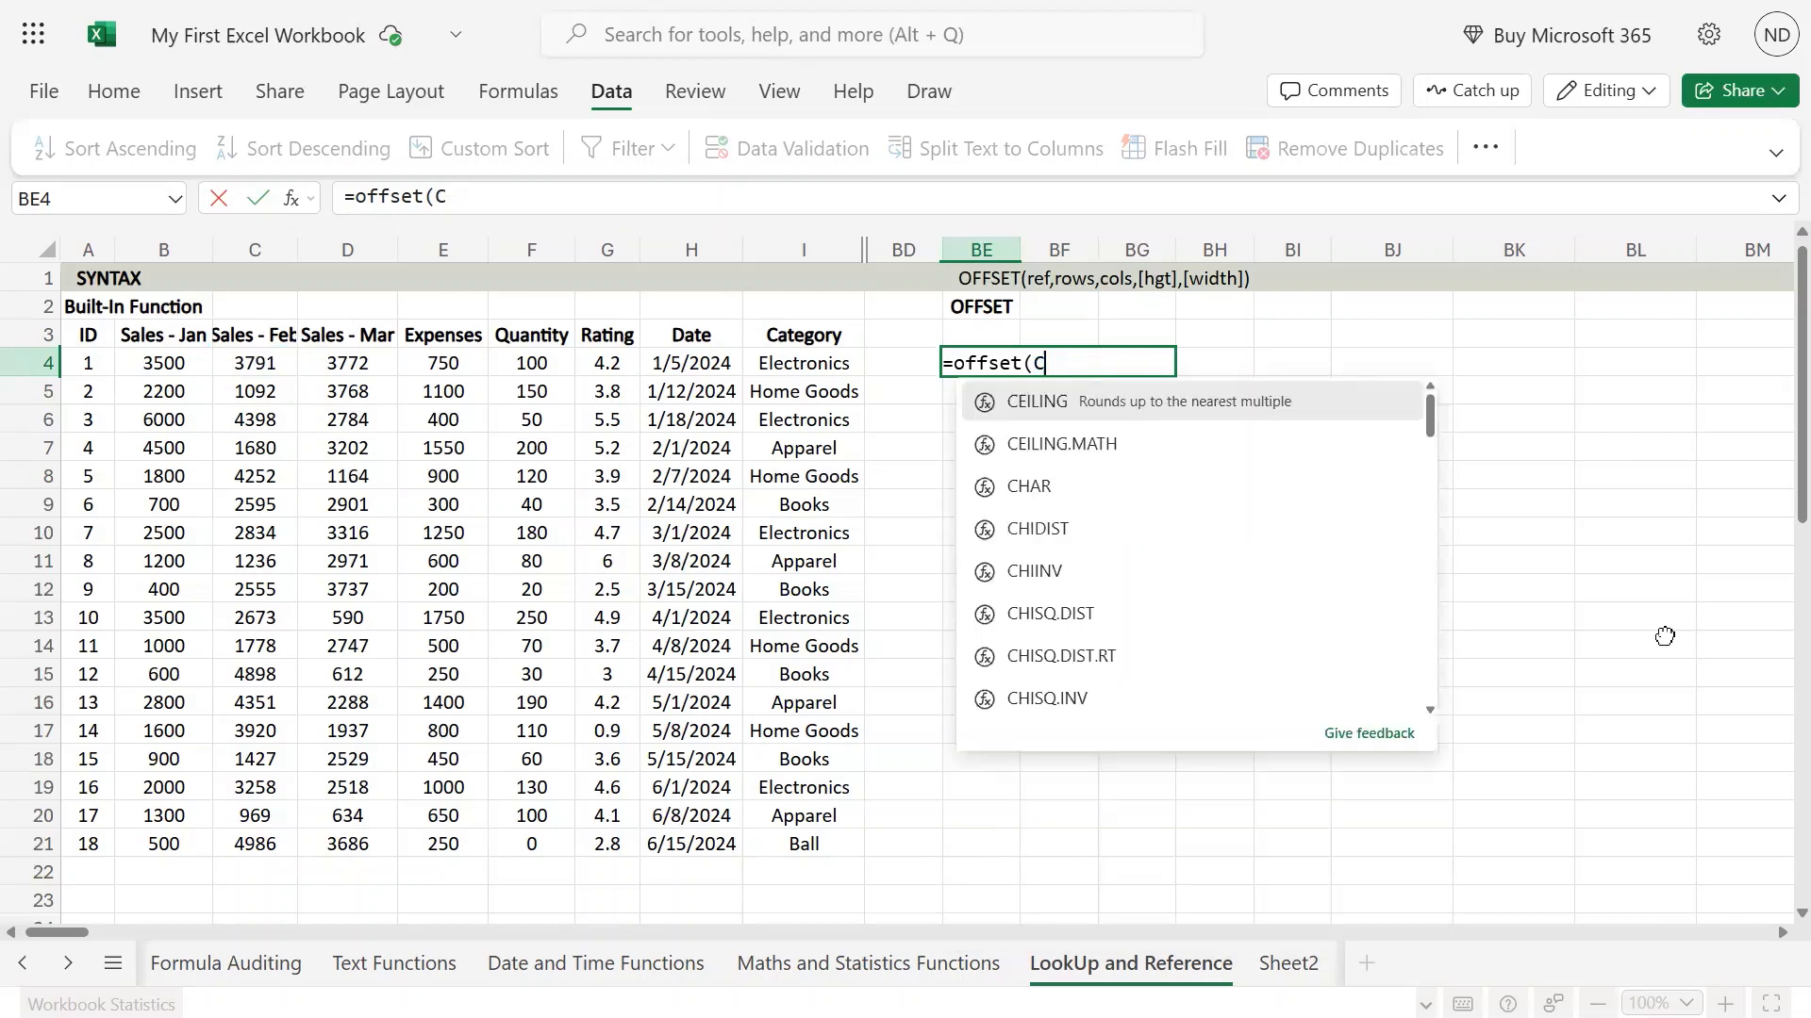
pyautogui.write('7,2')
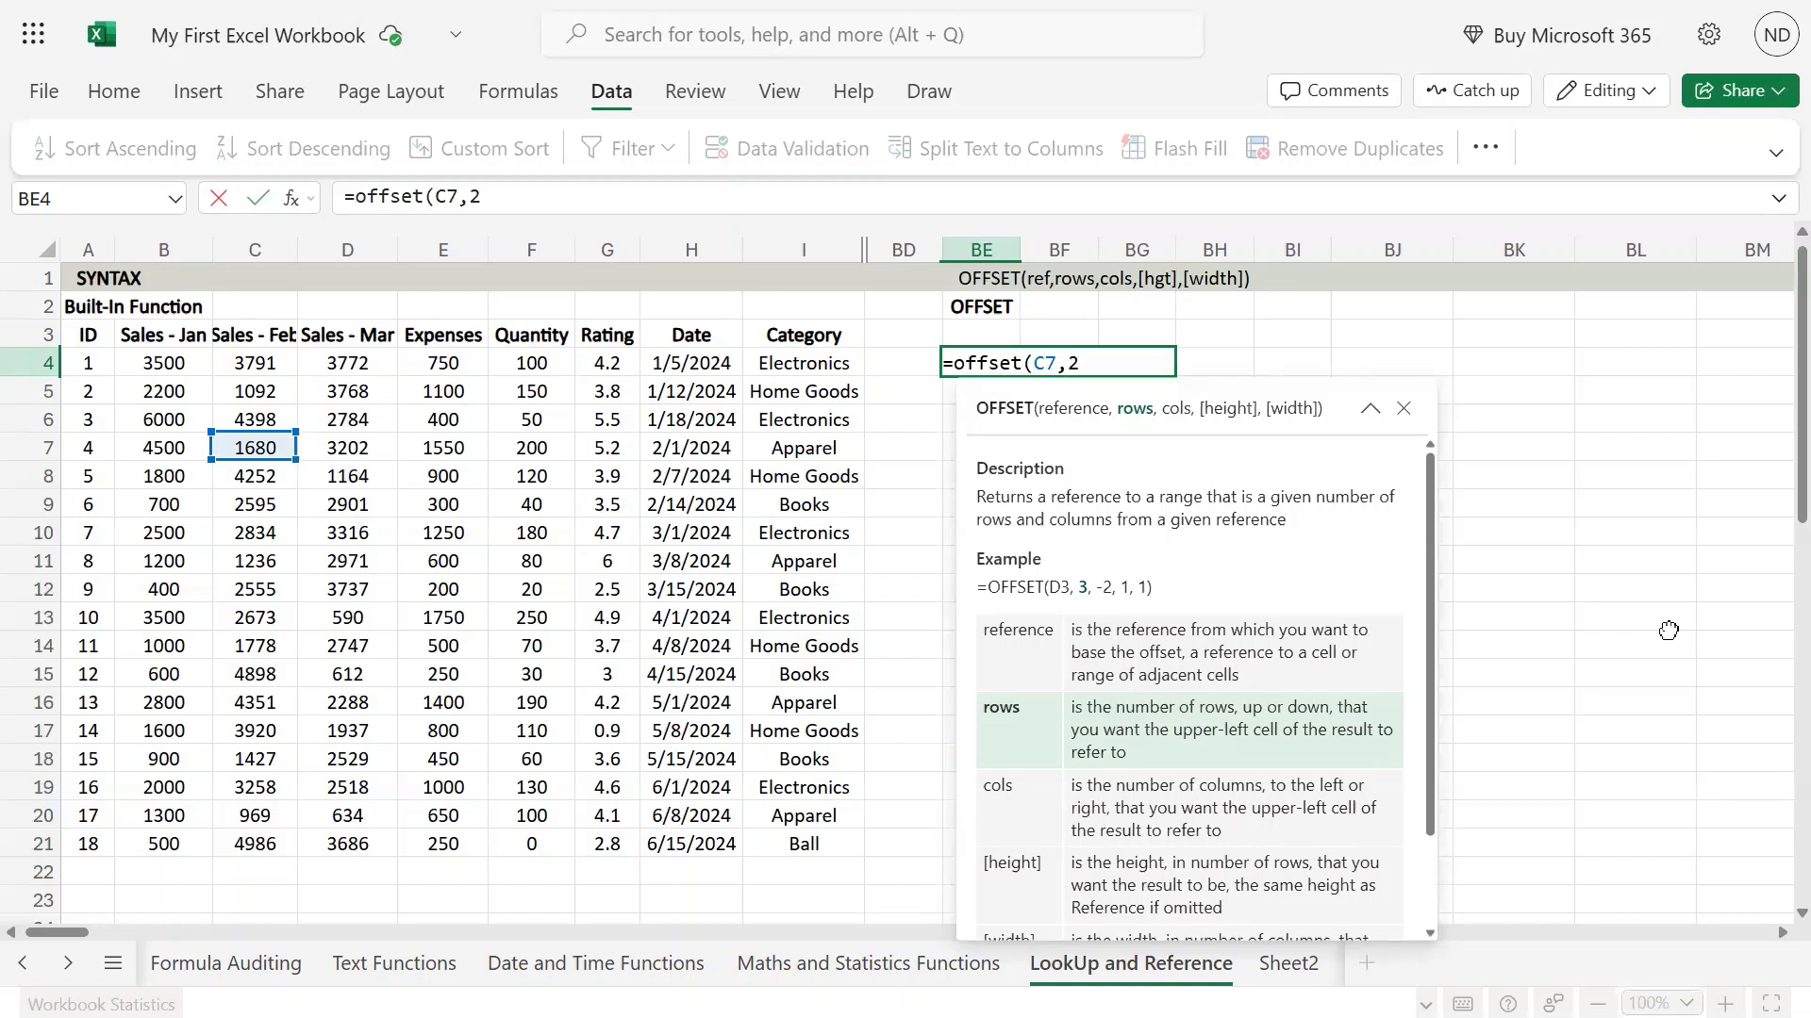
pyautogui.write('1')
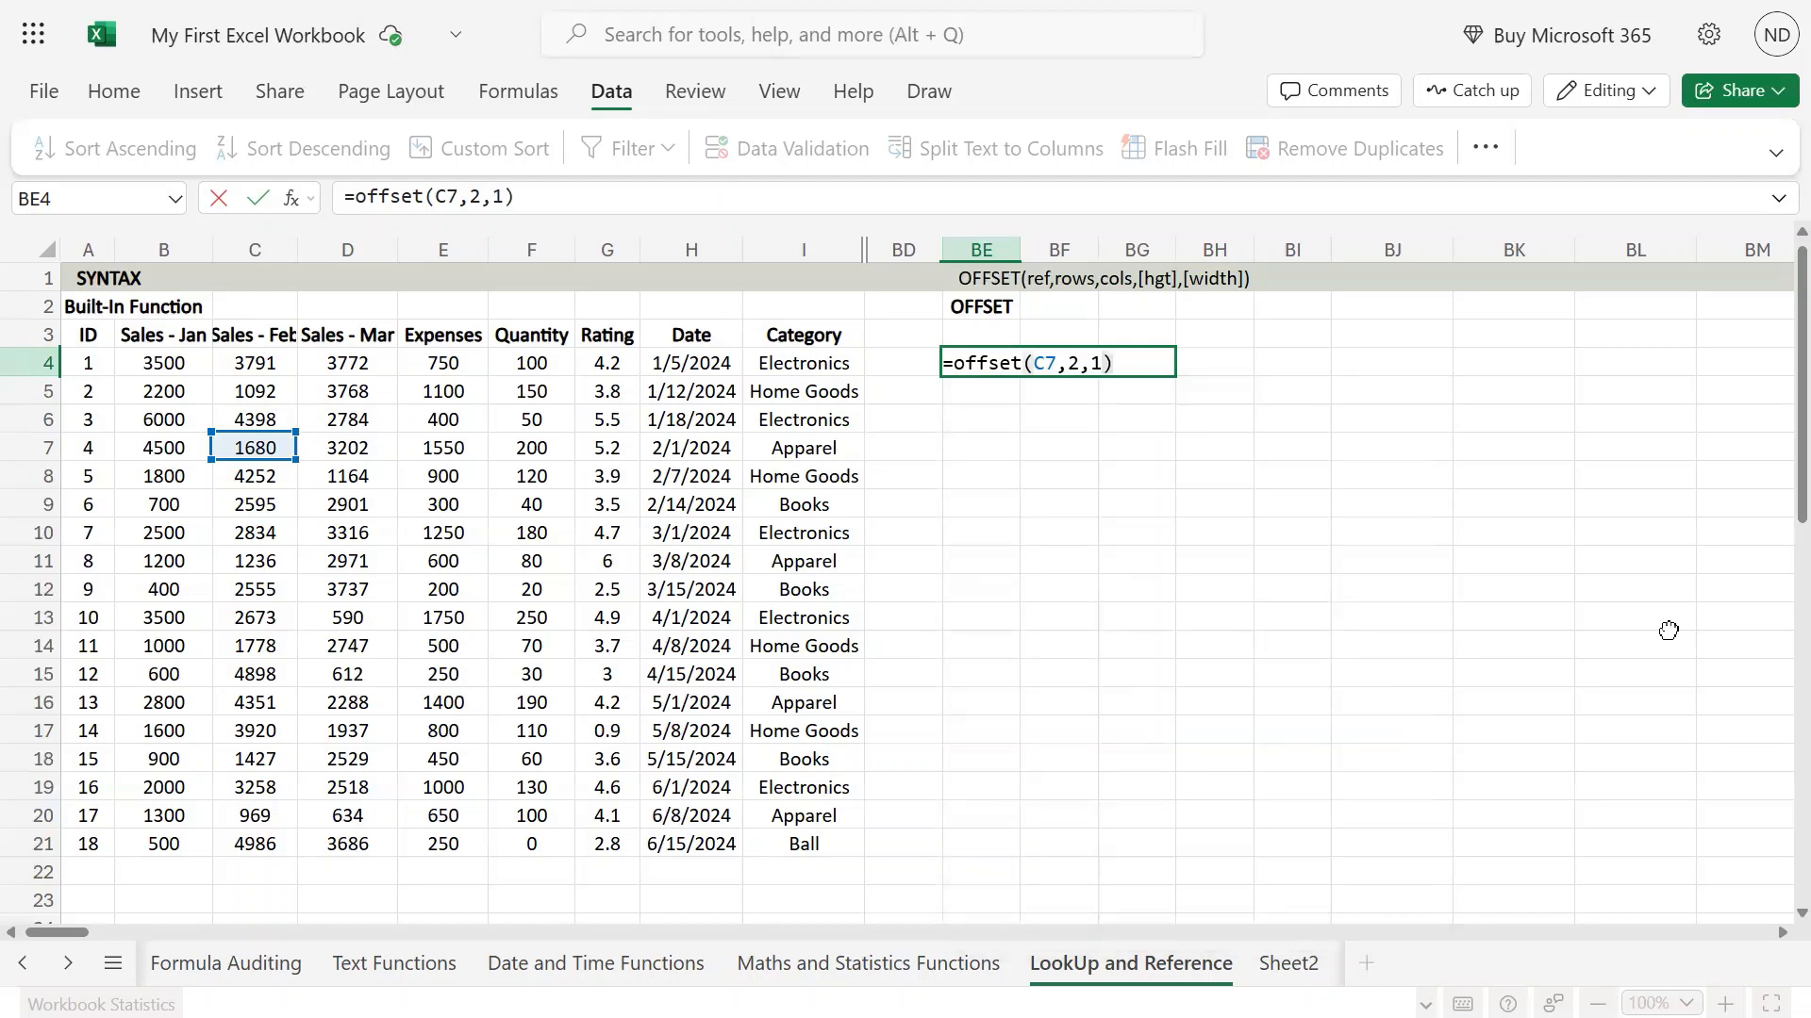
pyautogui.press('Return')
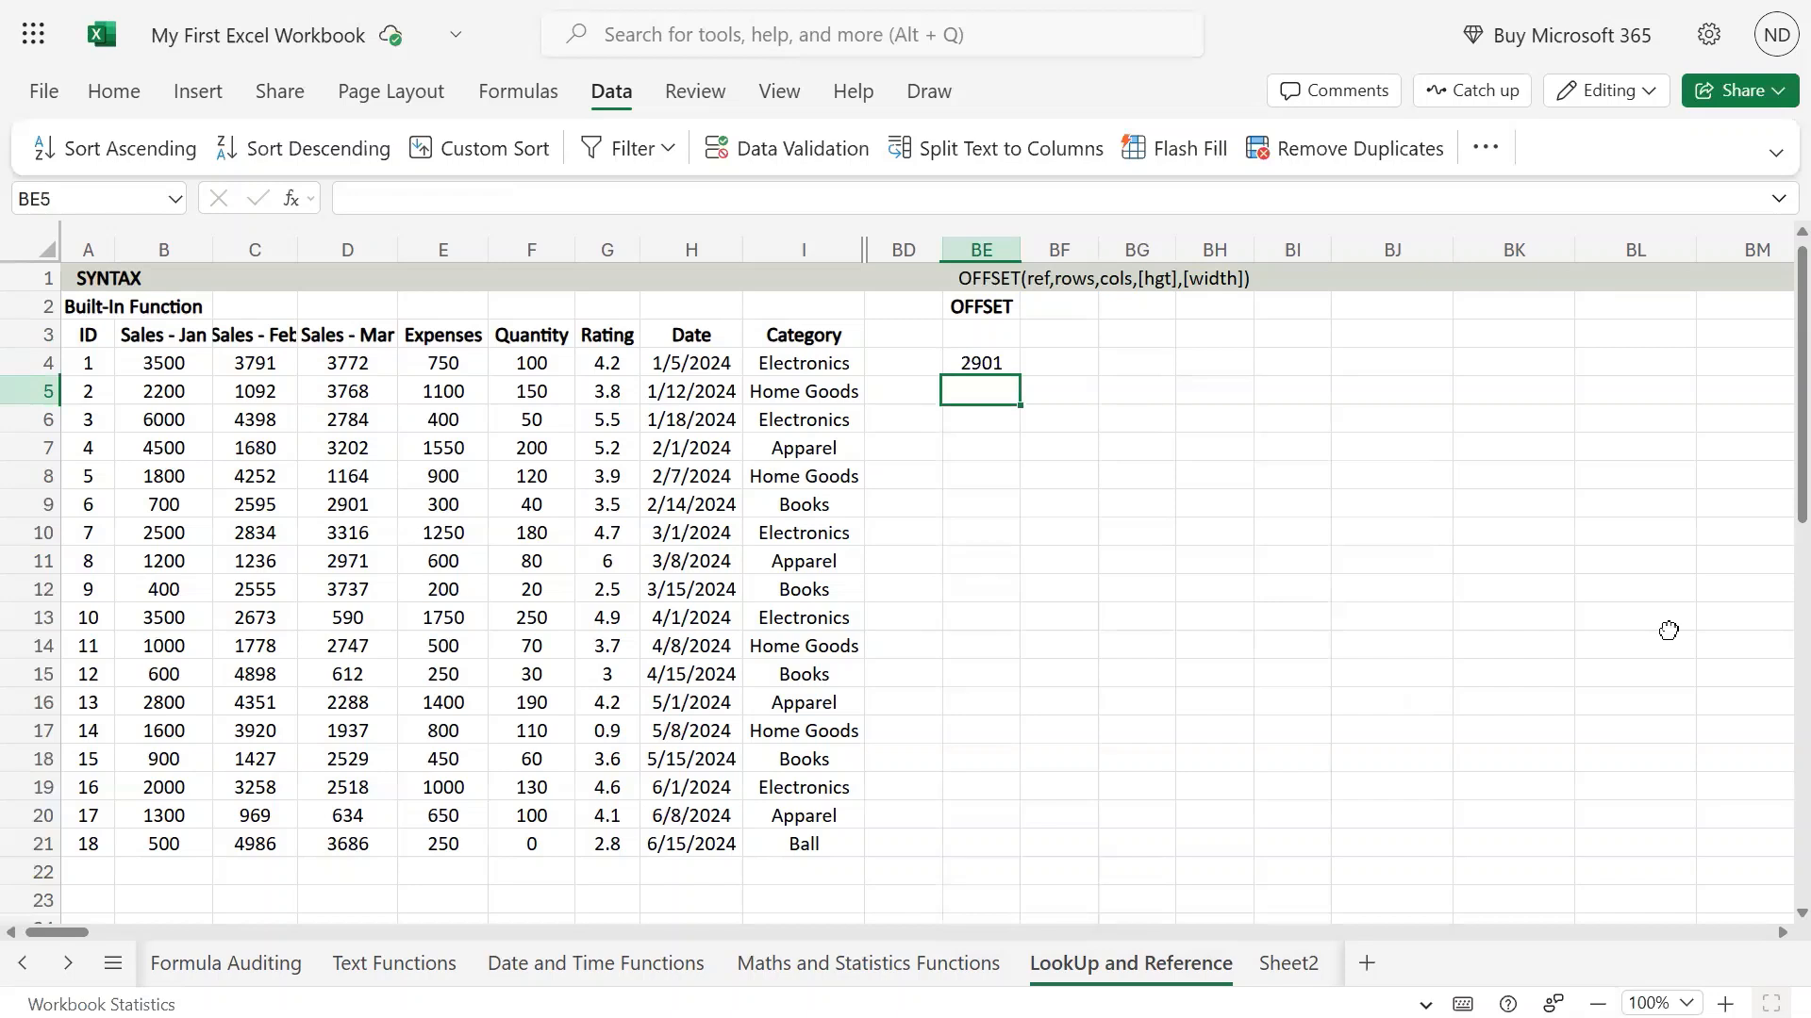
# - Examine the BE4 formula and trace its offset in the sales data from C7, two rows down and one column across
pyautogui.press('Up')
pyautogui.press('F2')
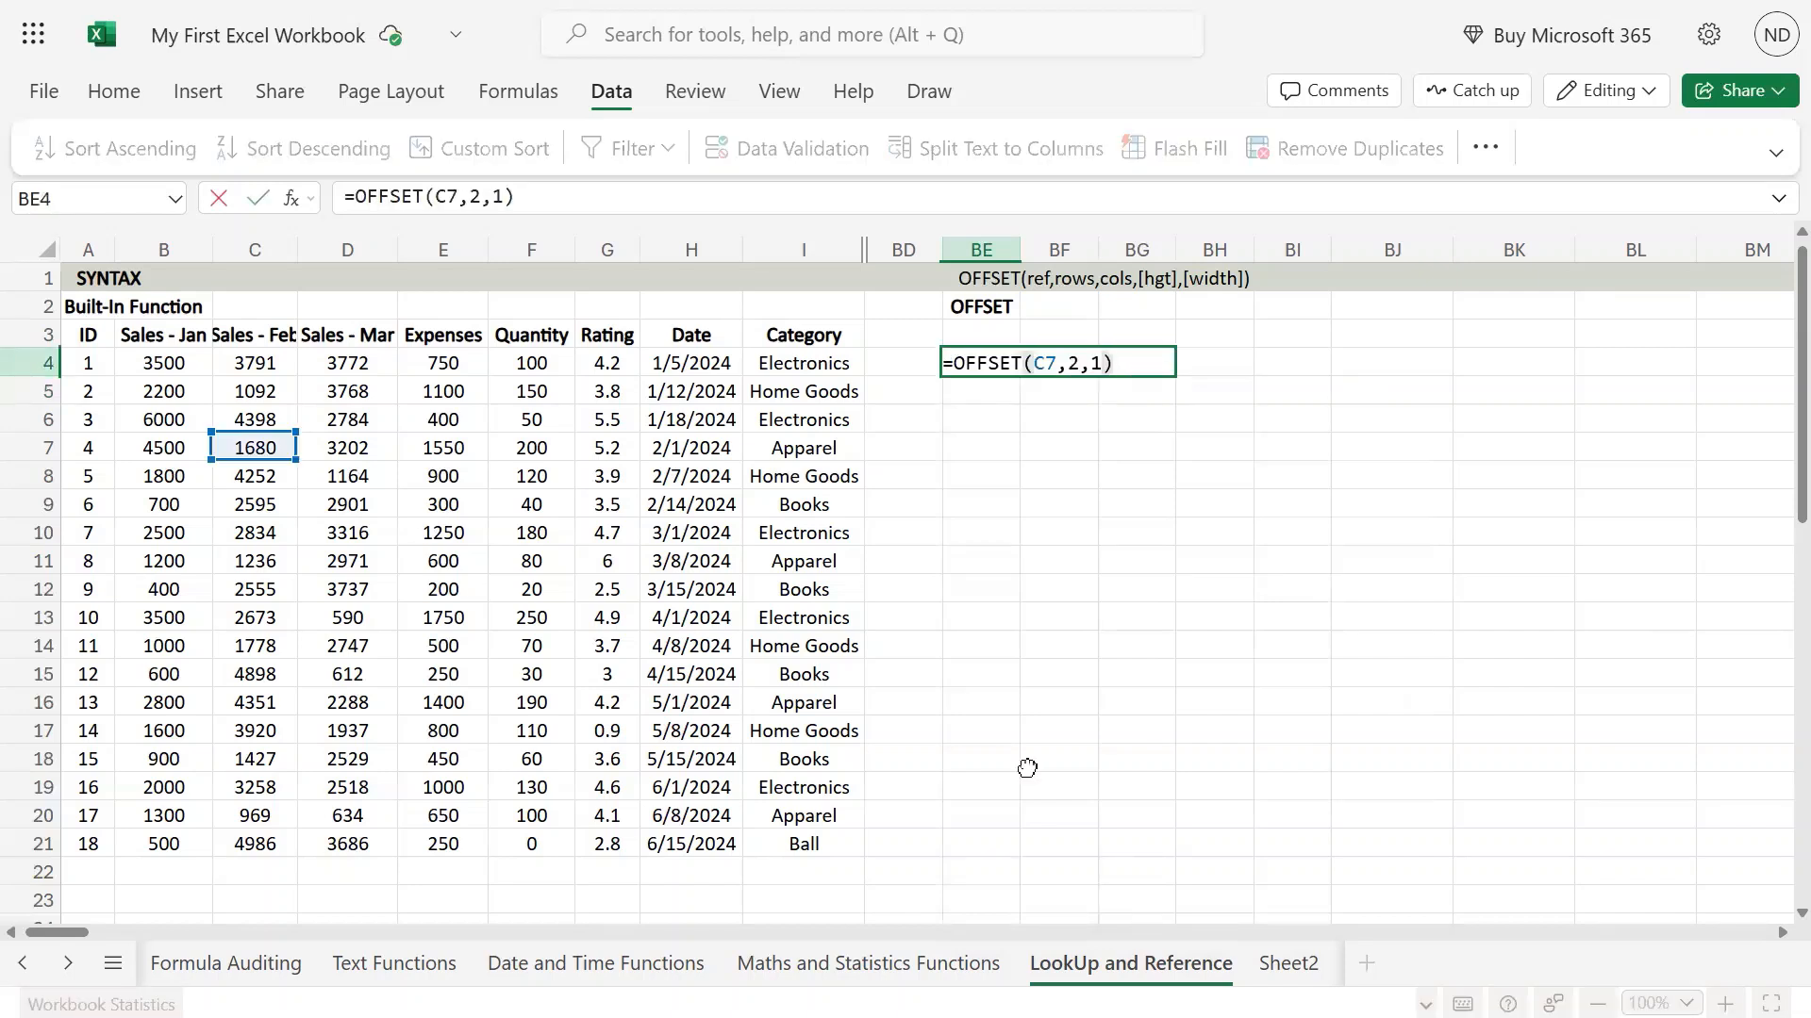
pyautogui.click(271, 477)
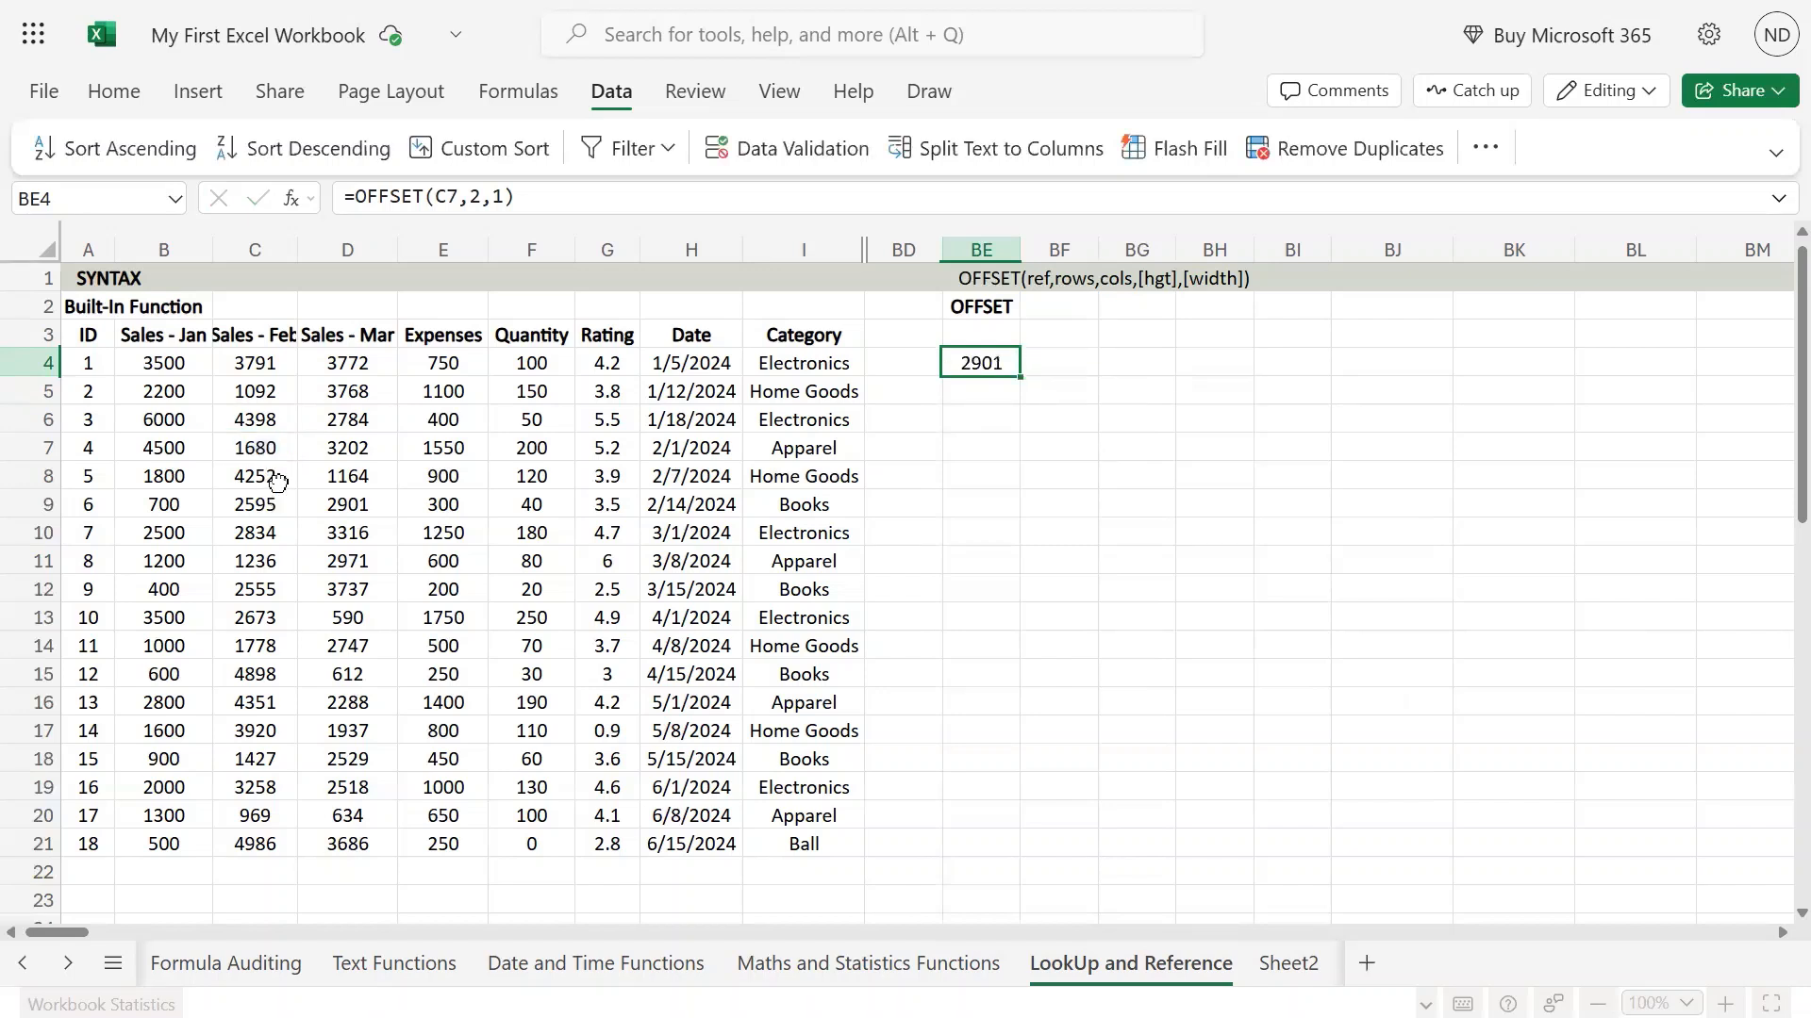
pyautogui.moveTo(271, 482); pyautogui.dragTo(265, 509)
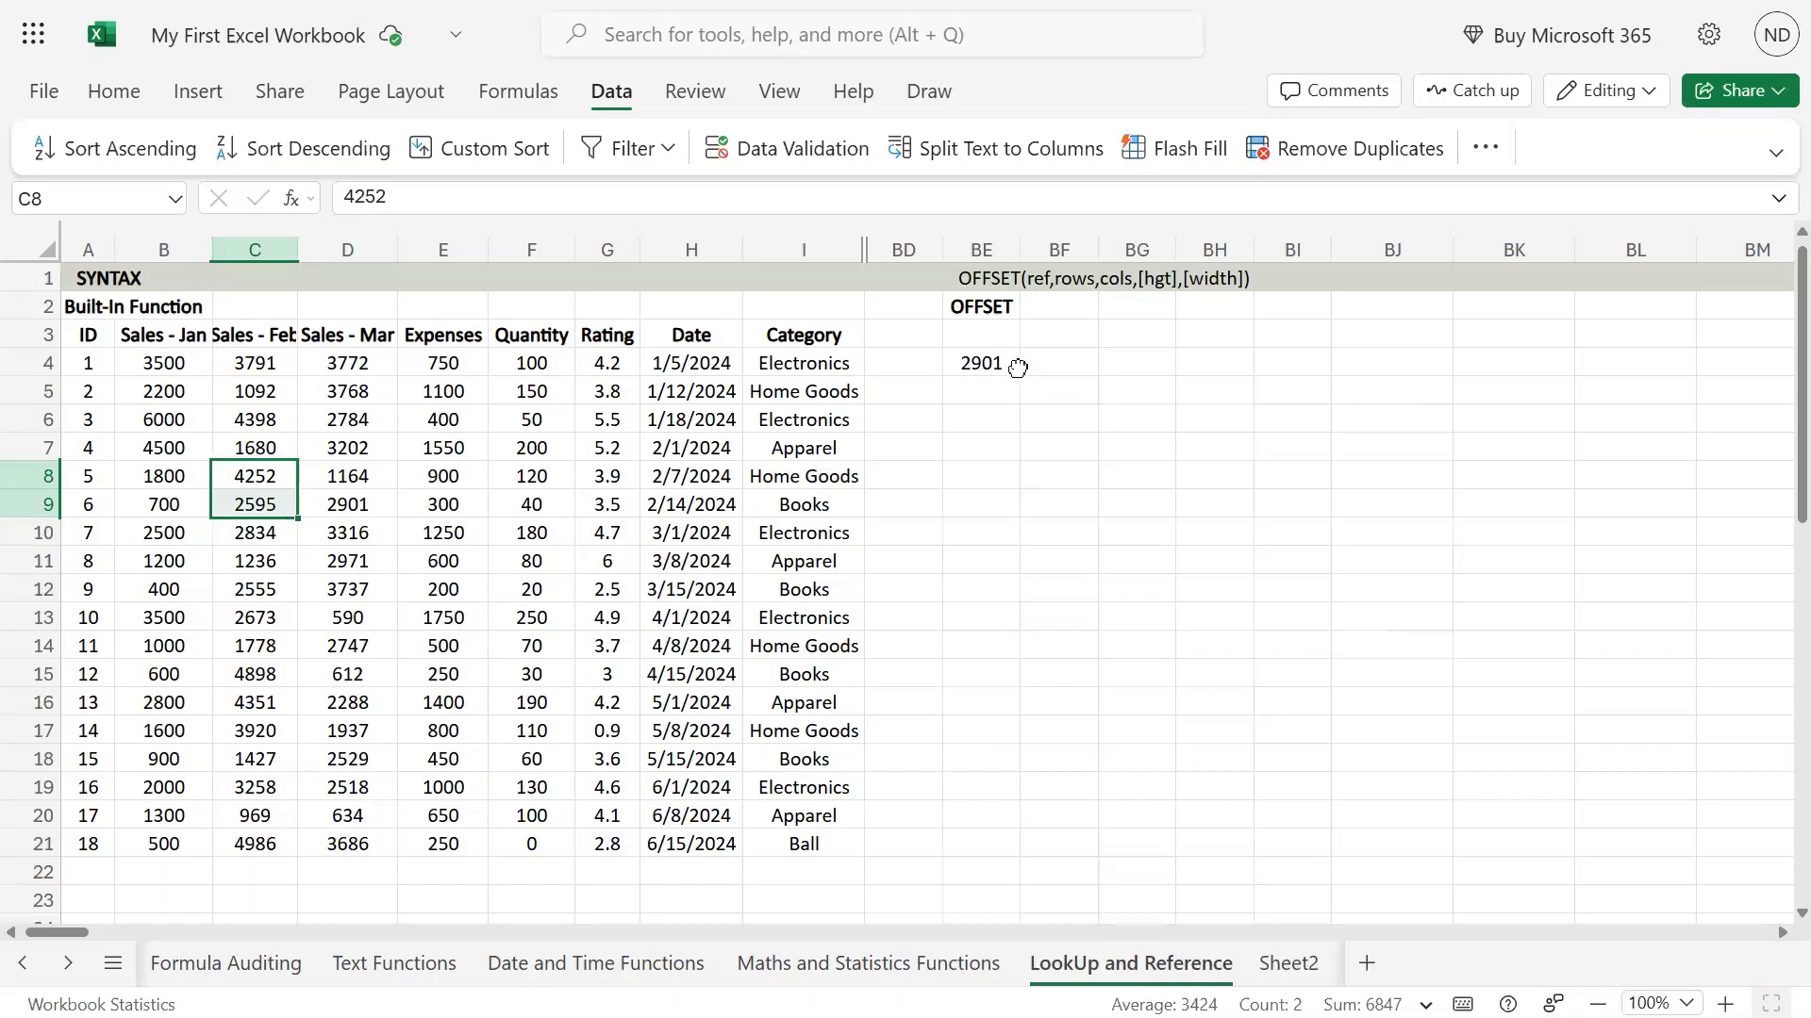
pyautogui.click(981, 364)
pyautogui.doubleClick(982, 364)
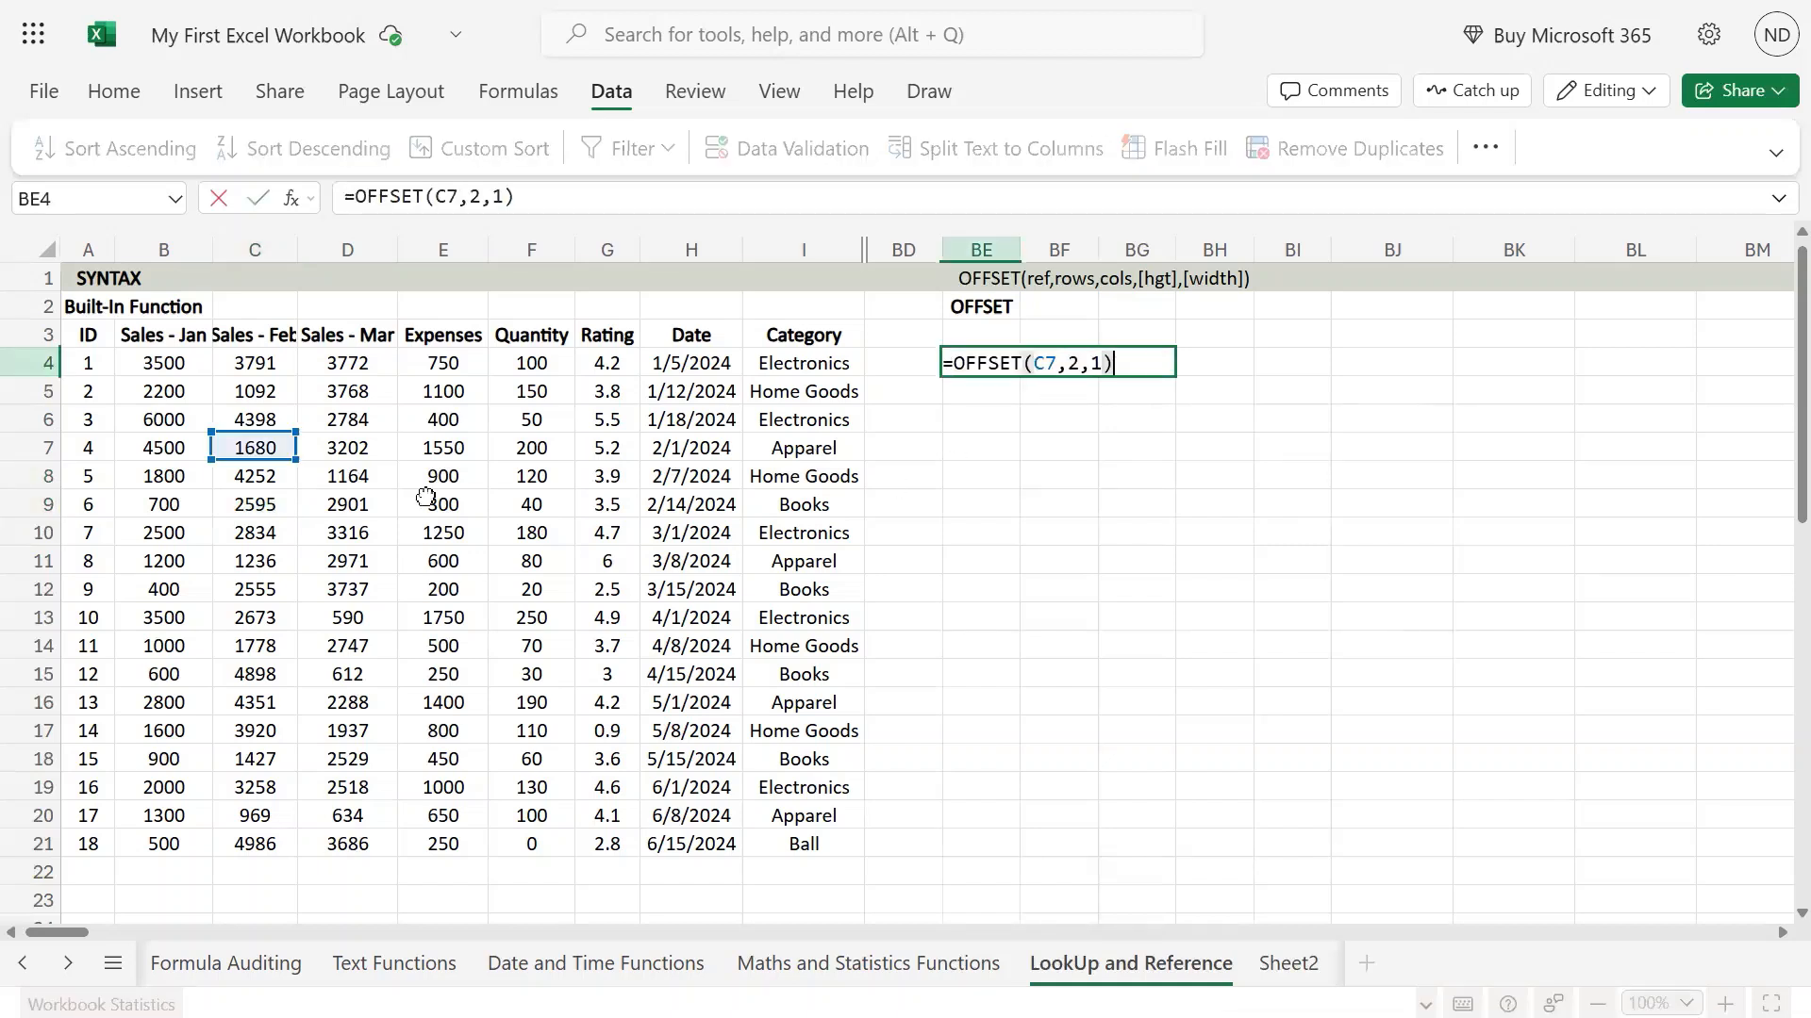
pyautogui.click(363, 443)
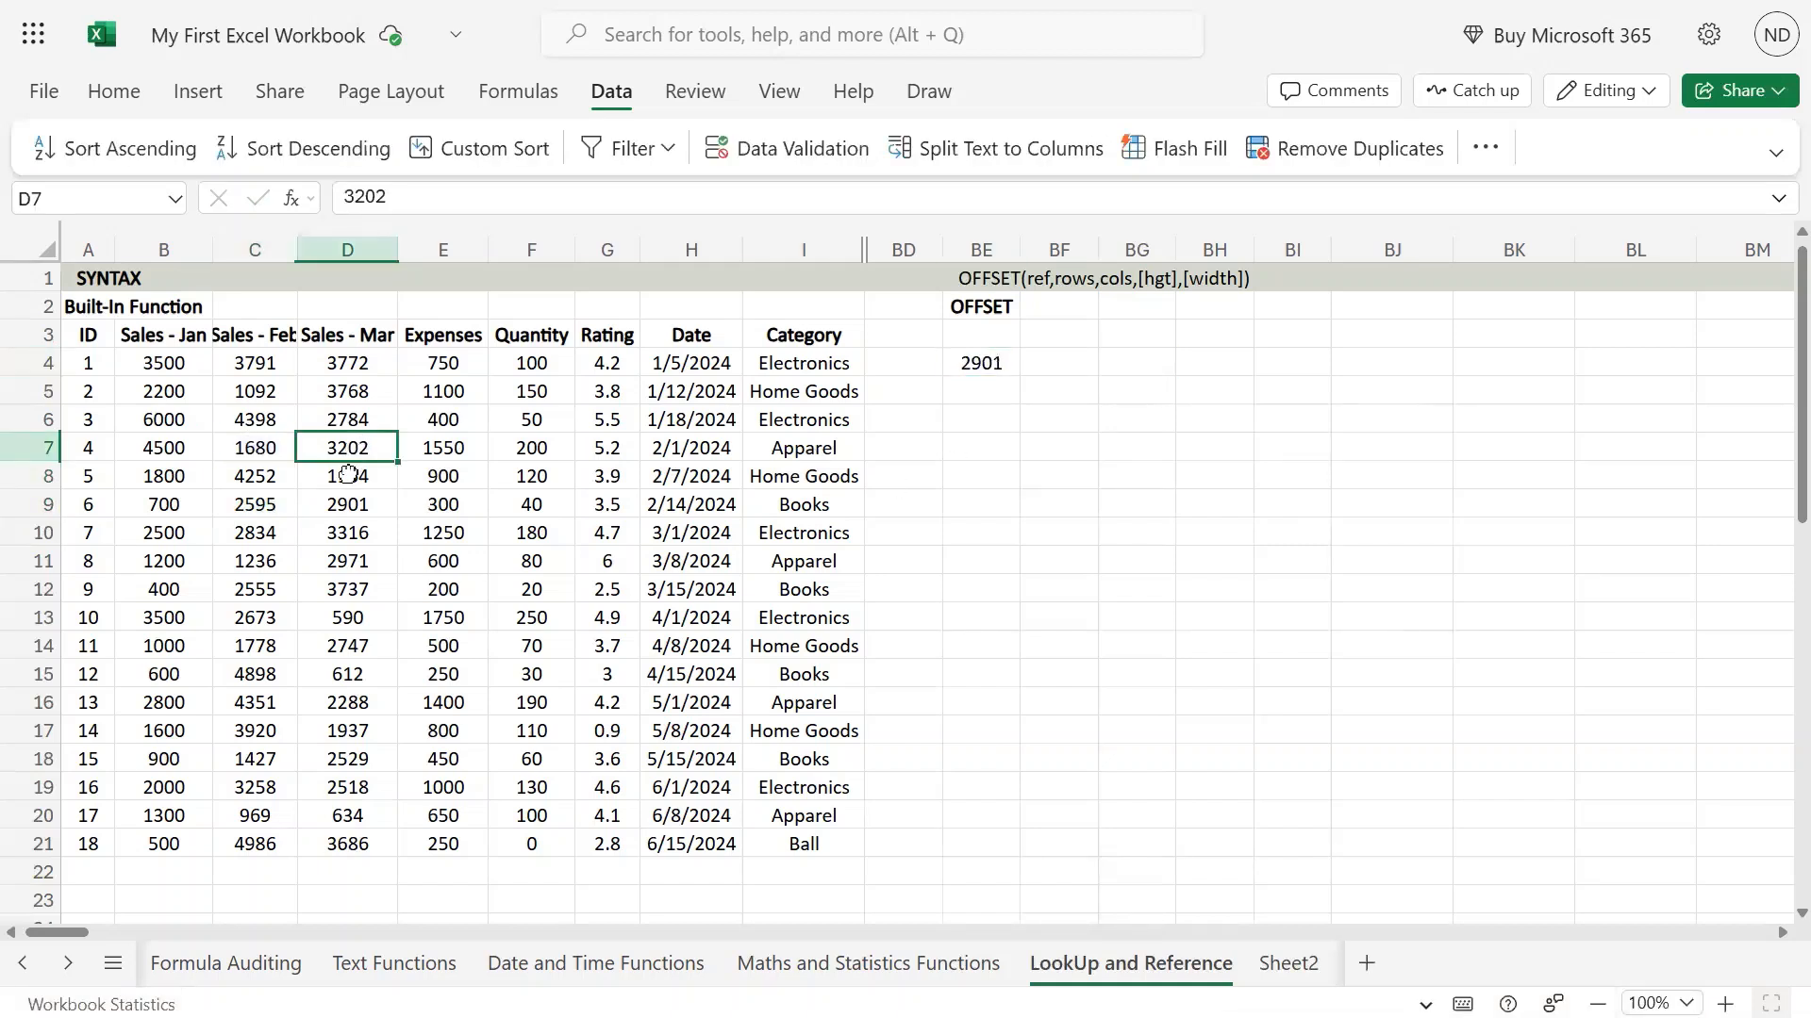
pyautogui.click(357, 505)
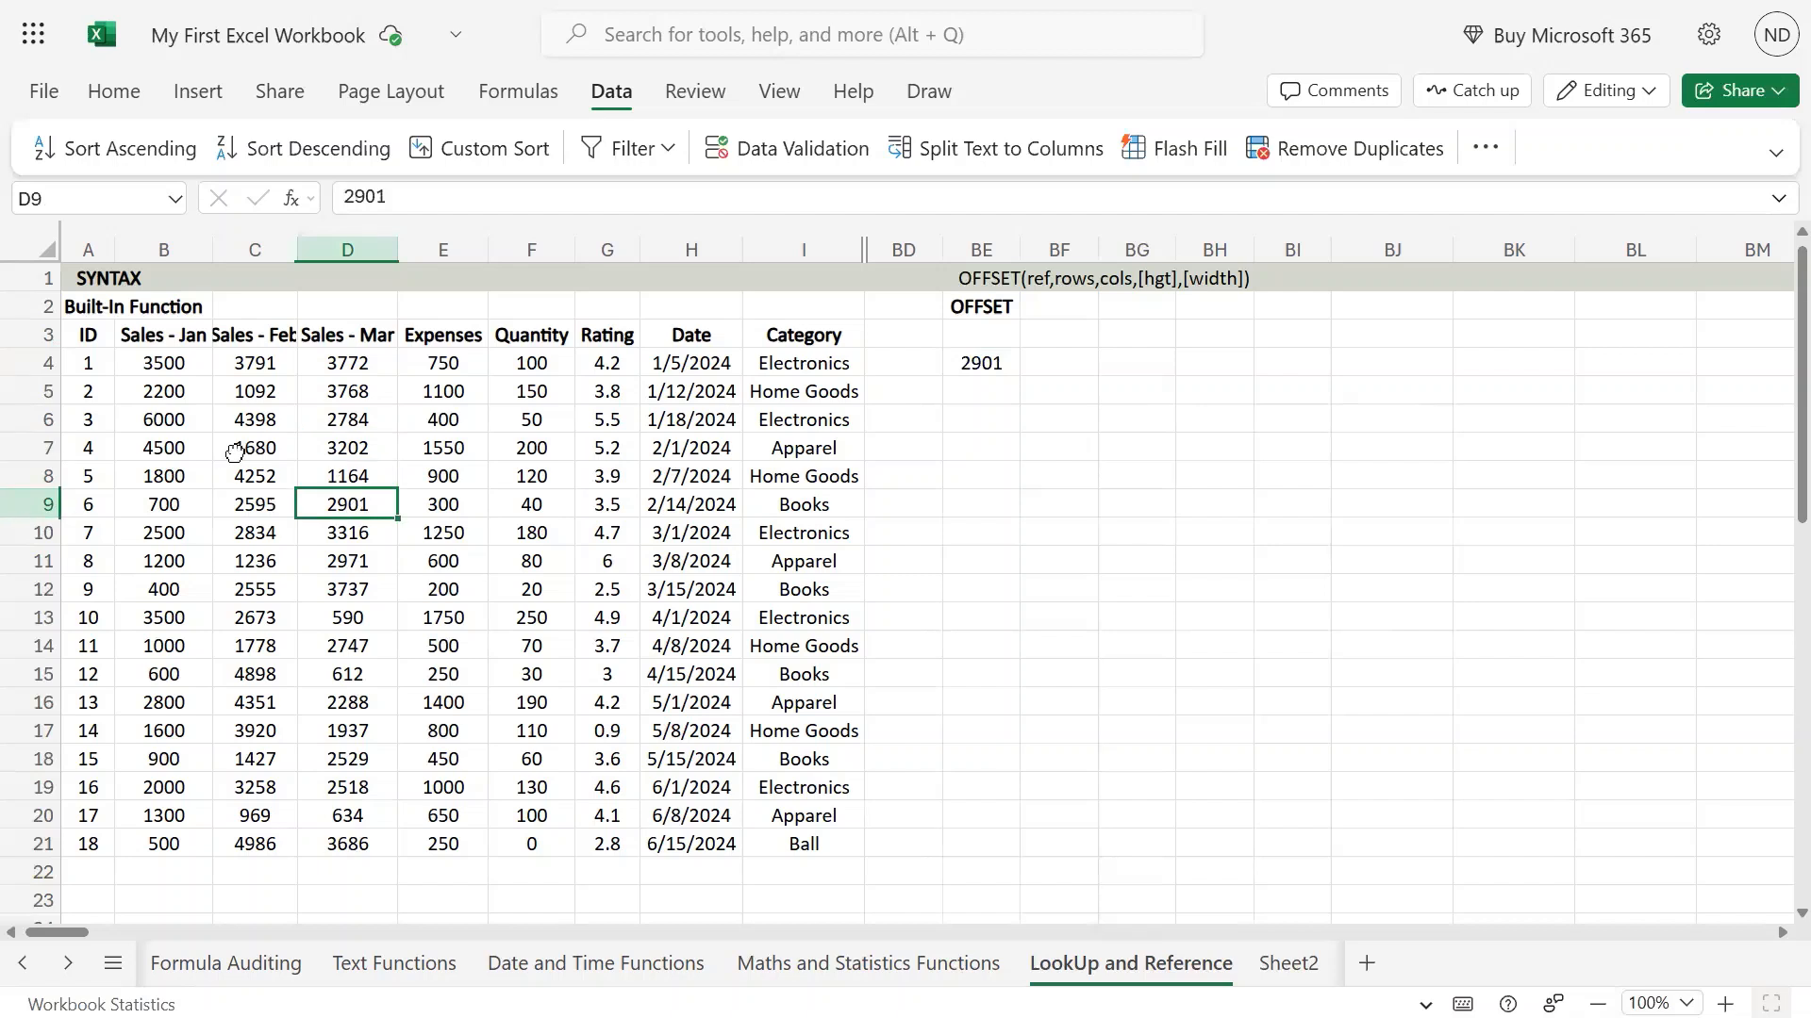
pyautogui.click(247, 447)
pyautogui.moveTo(265, 467); pyautogui.dragTo(270, 508)
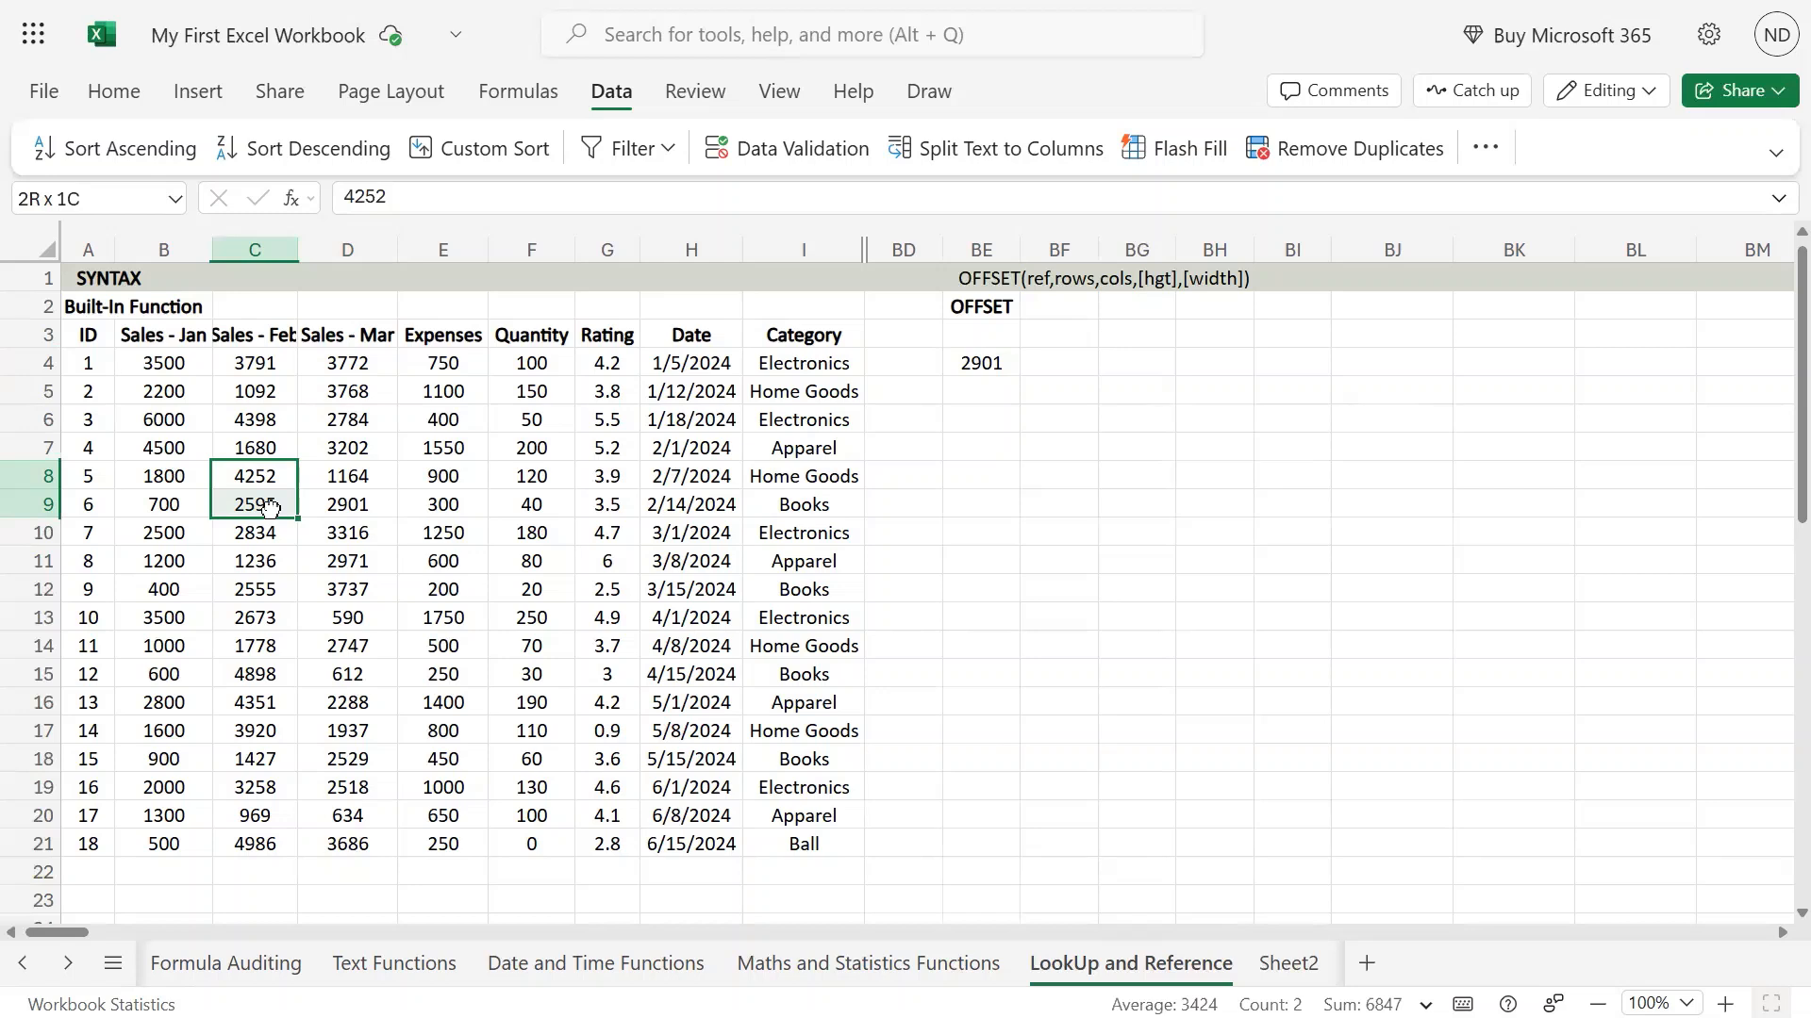
pyautogui.click(303, 507)
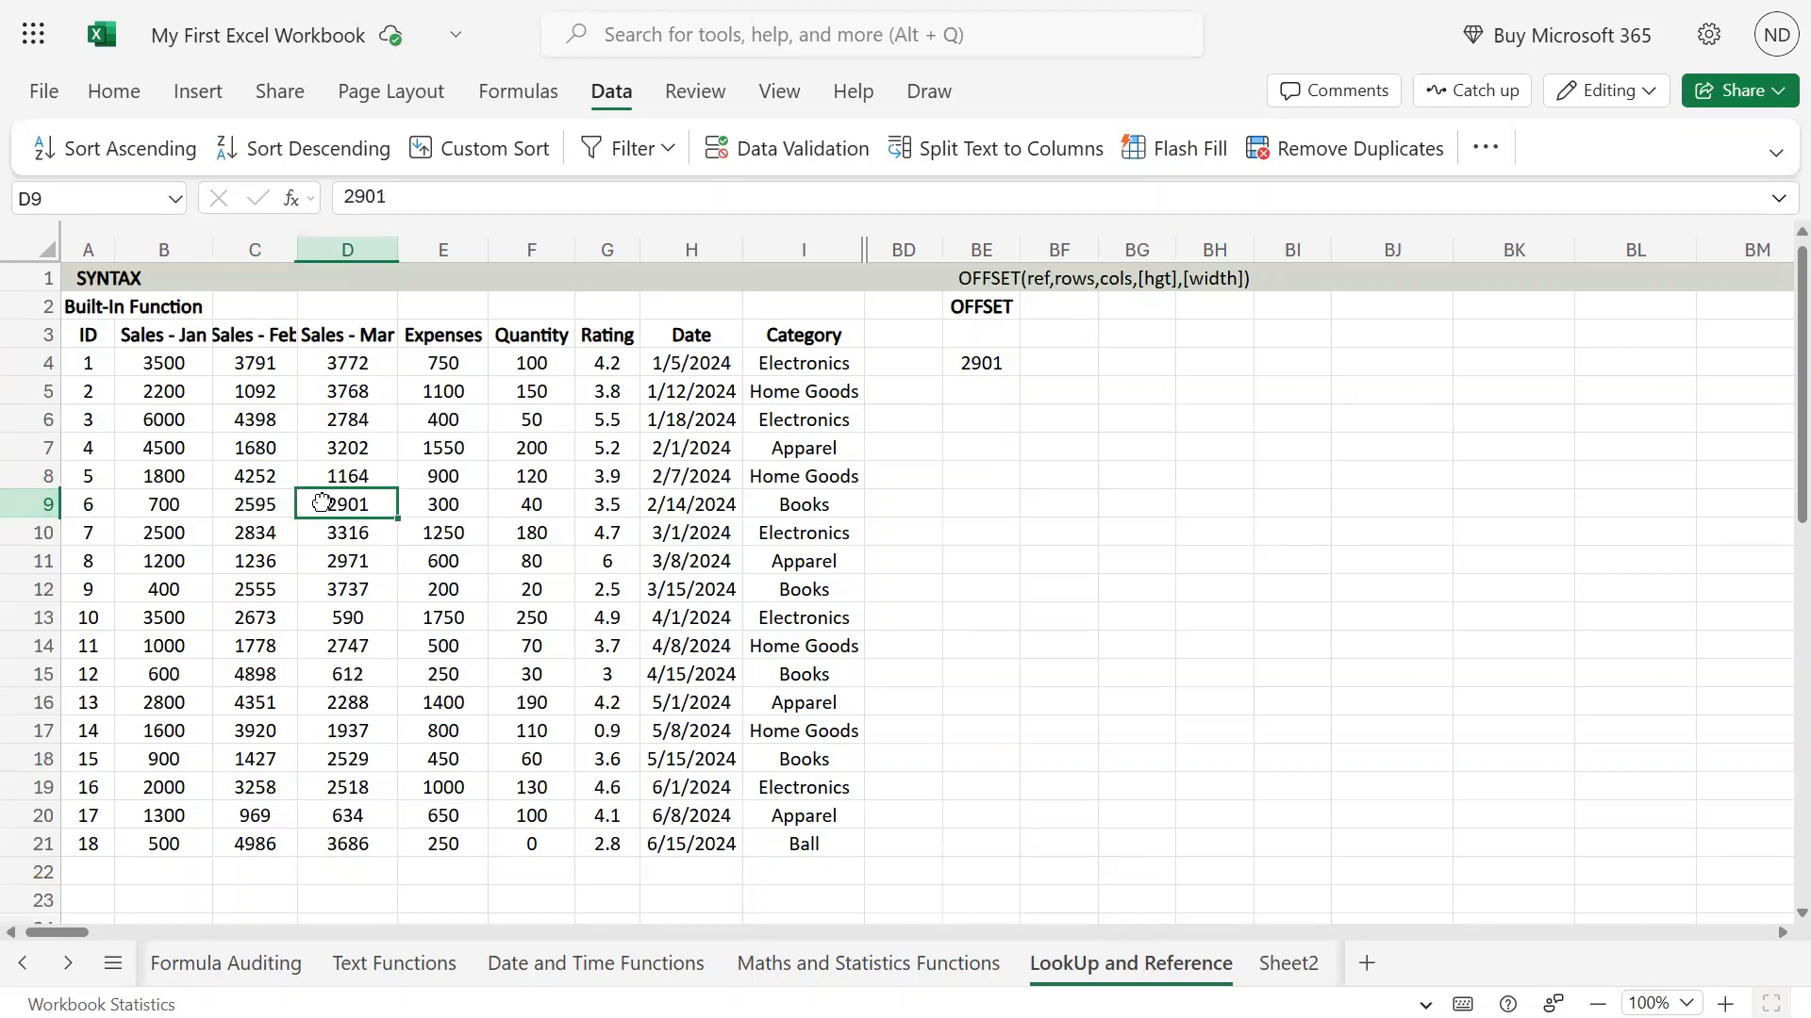
# - Change the rows argument of the OFFSET formula in BE4 to -2
pyautogui.click(985, 368)
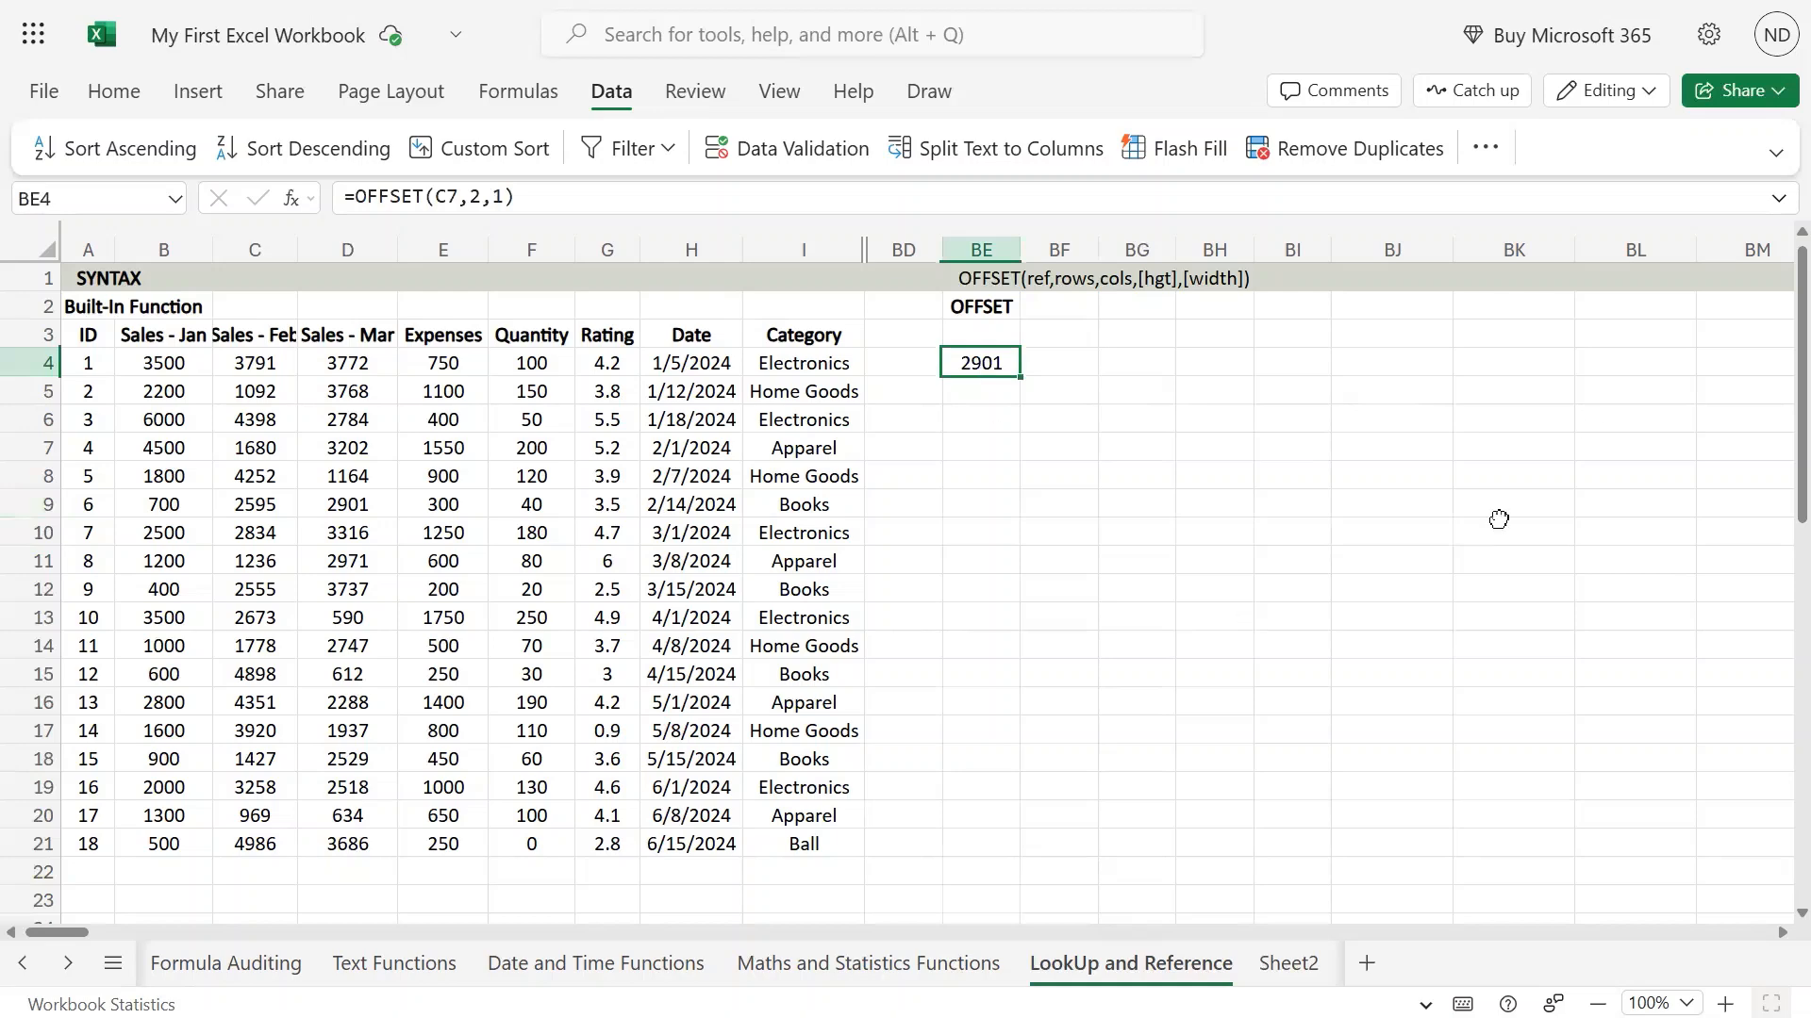
pyautogui.press('F2')
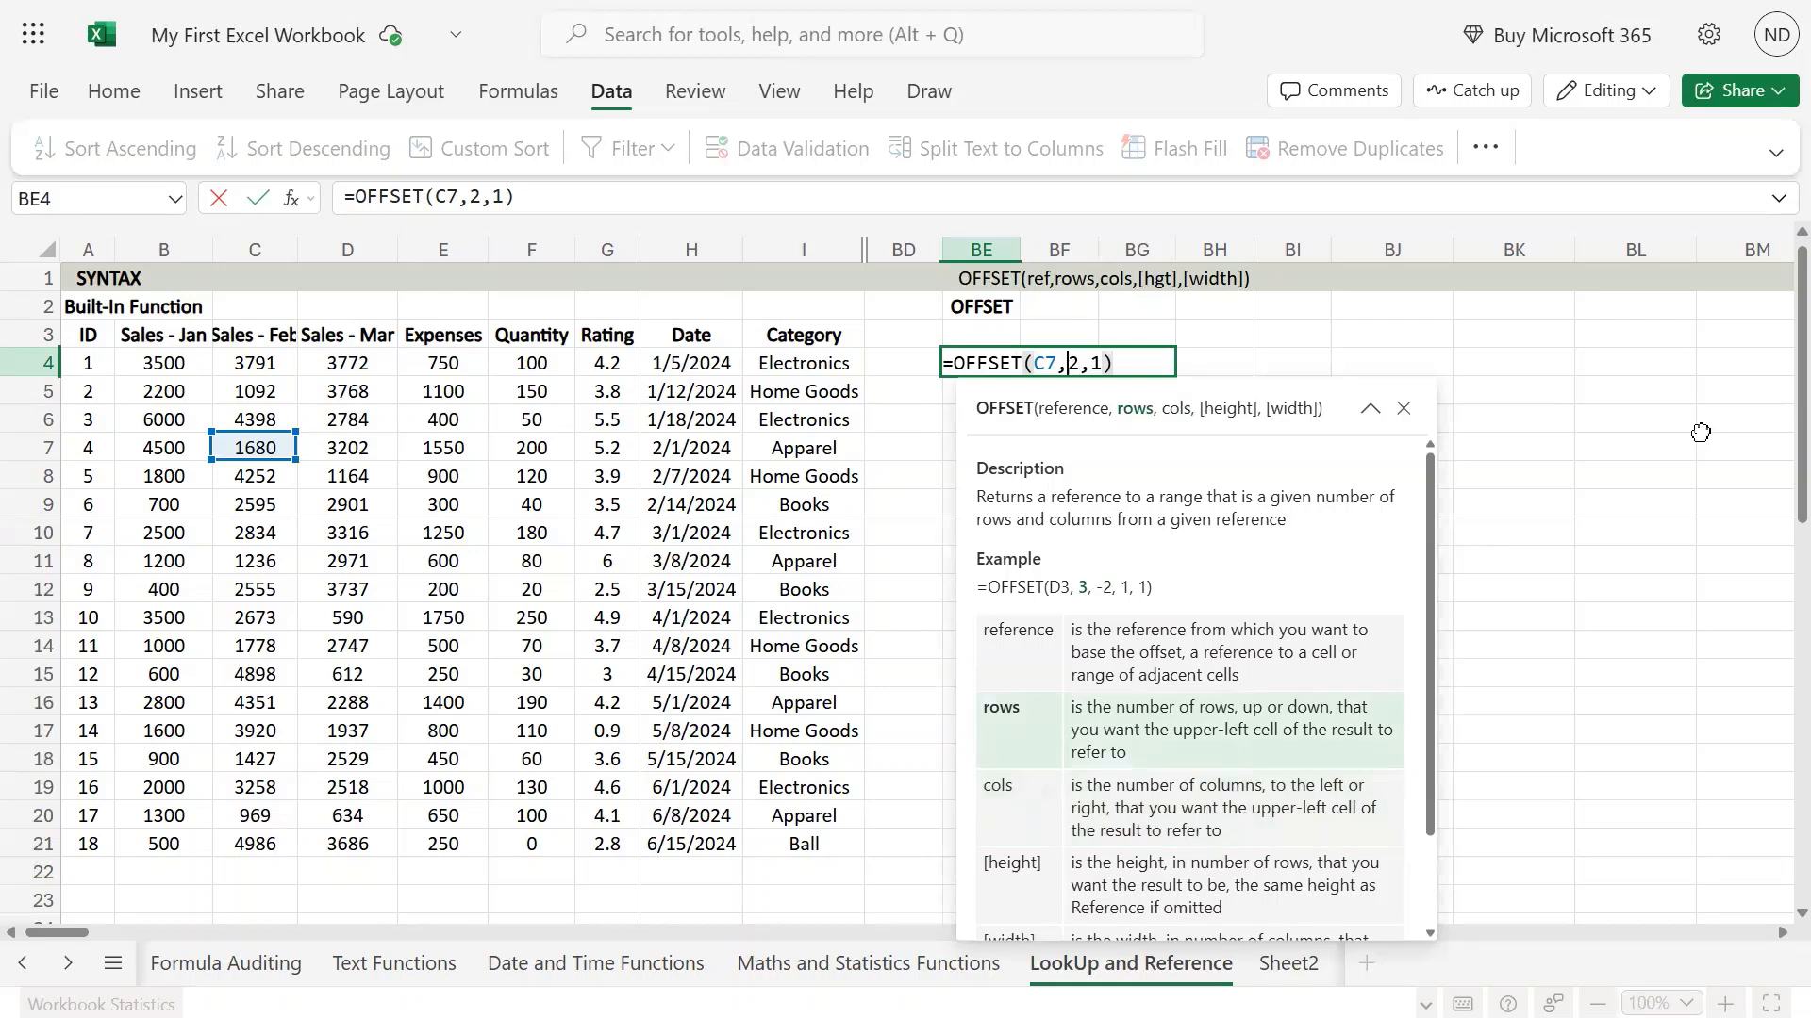
pyautogui.write('-')
pyautogui.press('Return')
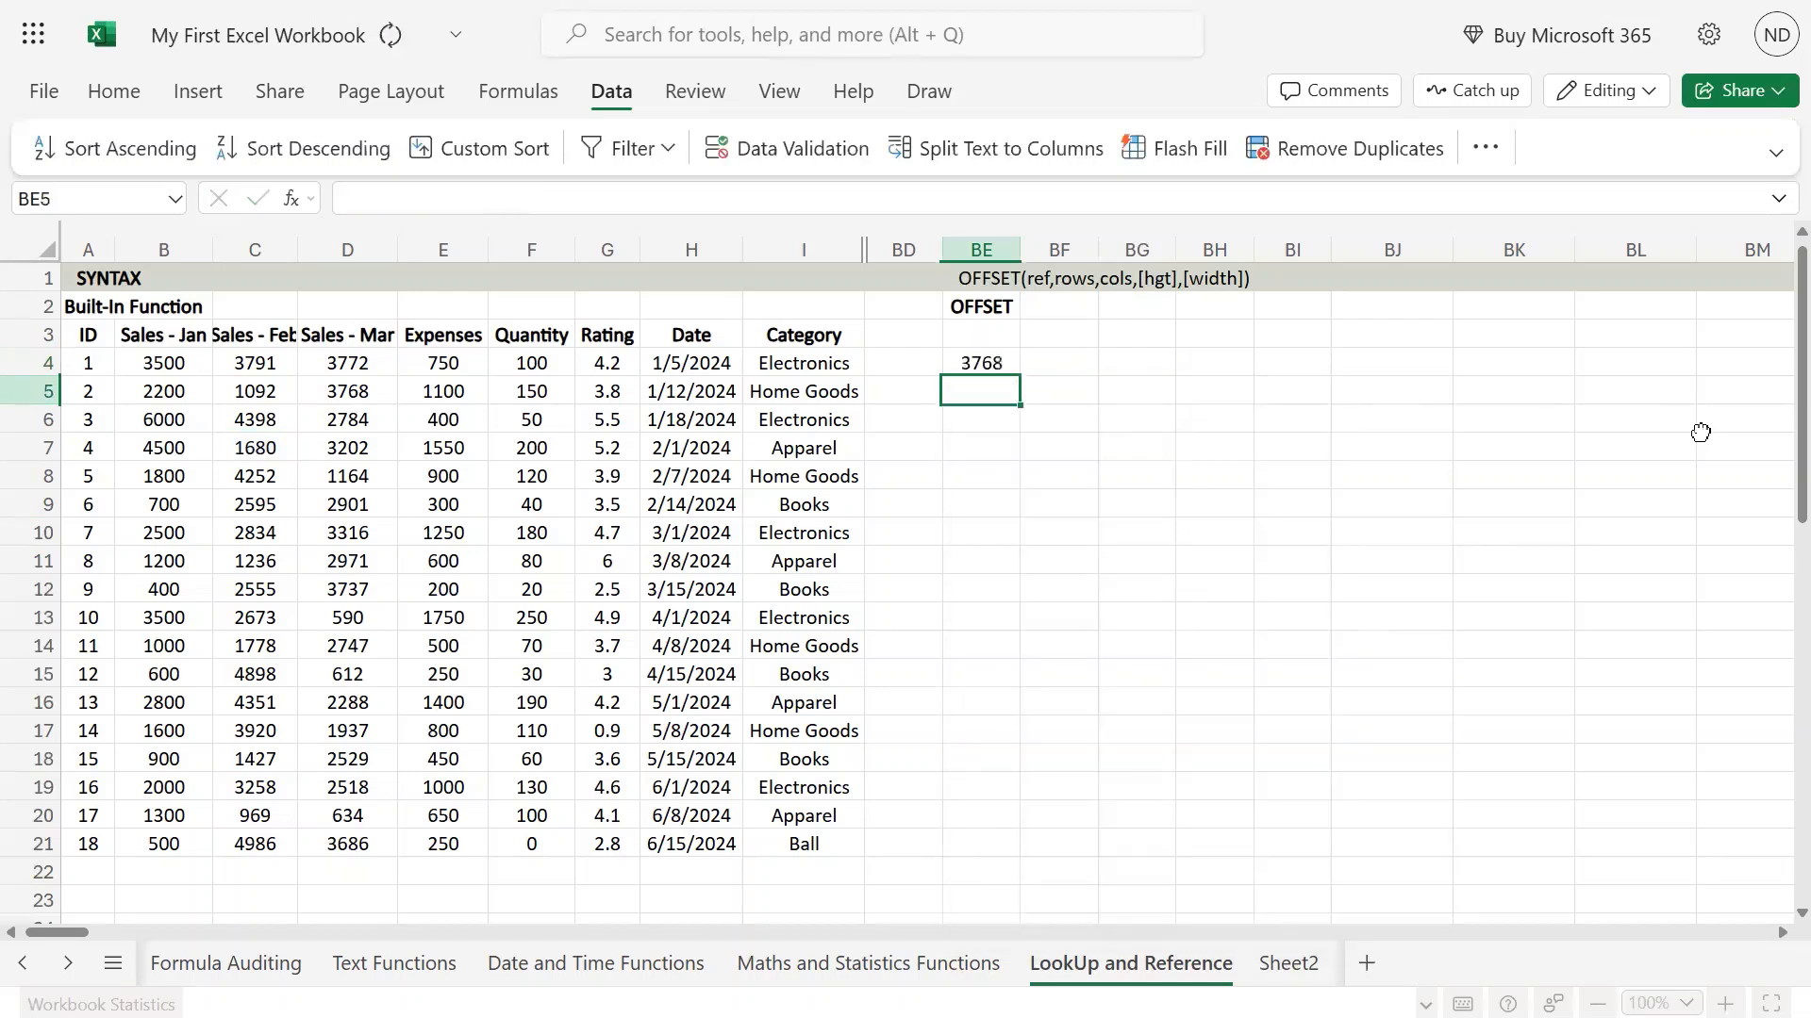
# - Locate reference cell C7 in the sales data, then check it against the OFFSET formula in BE4
pyautogui.press('Up')
pyautogui.press('Left')
pyautogui.press('Left')
pyautogui.press('Left')
pyautogui.press('Left')
pyautogui.press('Left')
pyautogui.press('Left')
pyautogui.press('Left')
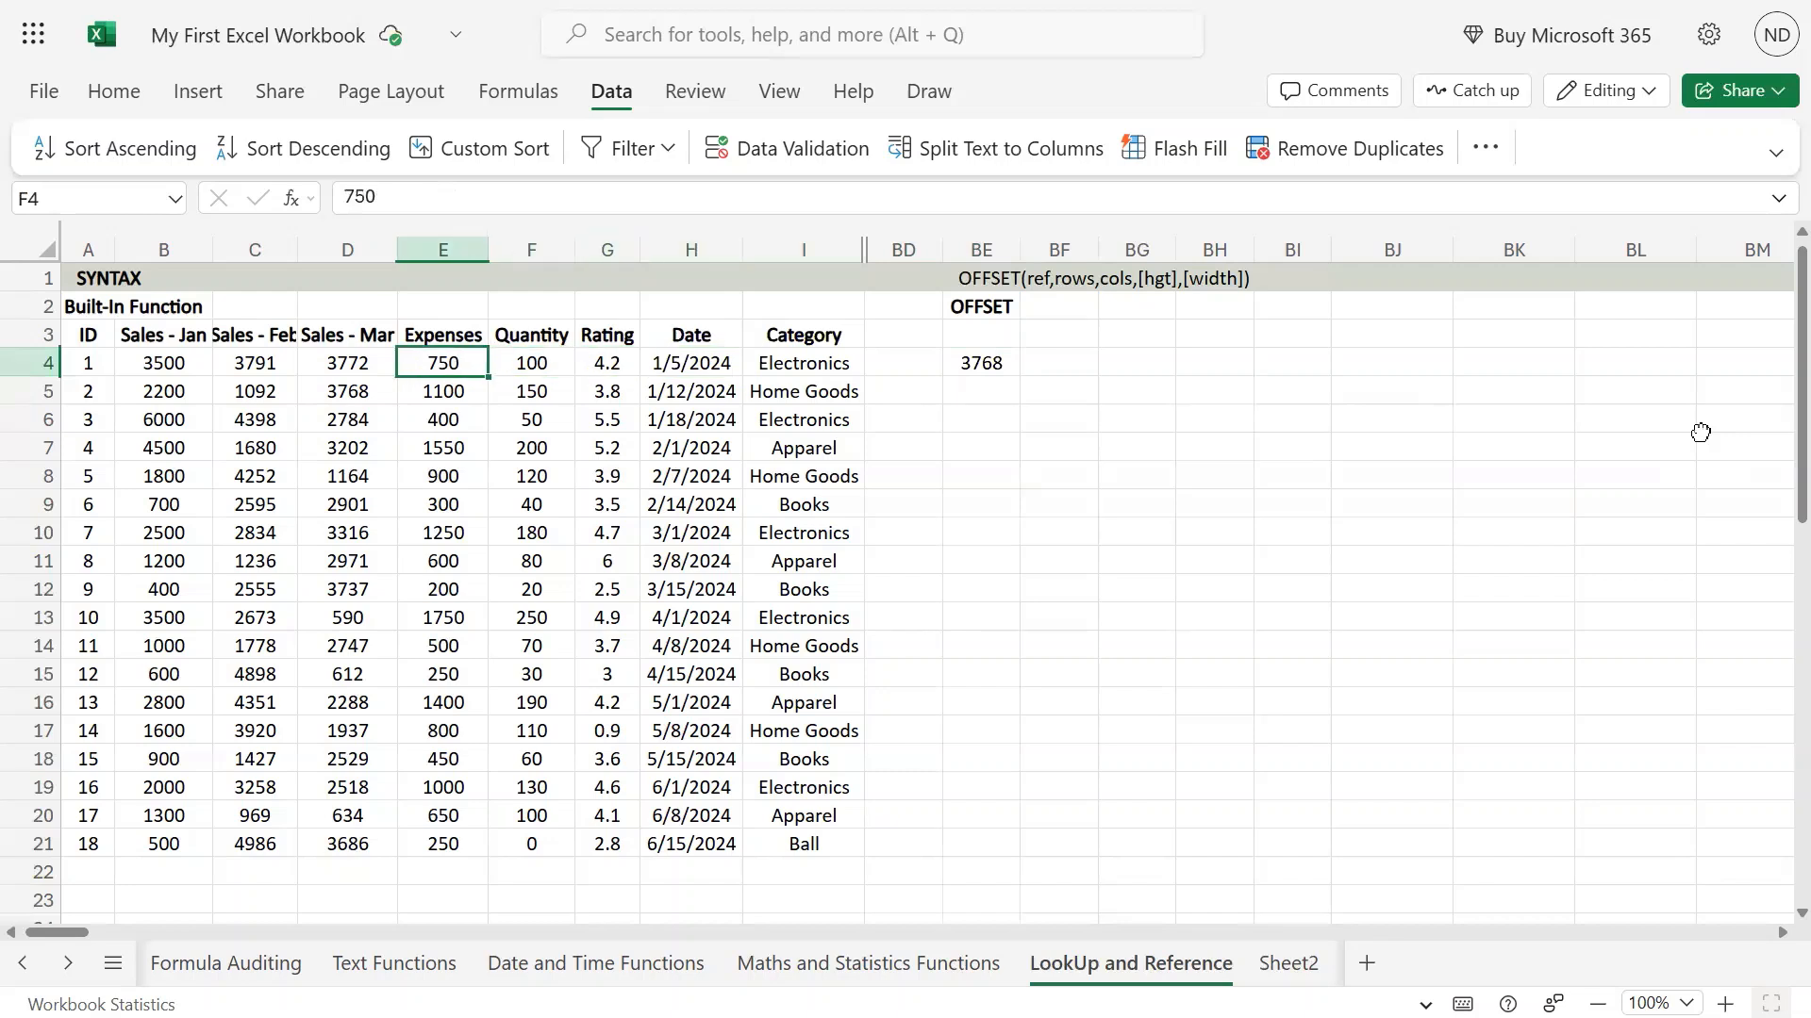
pyautogui.press('Down')
pyautogui.press('Left')
pyautogui.press('Down')
pyautogui.press('Down')
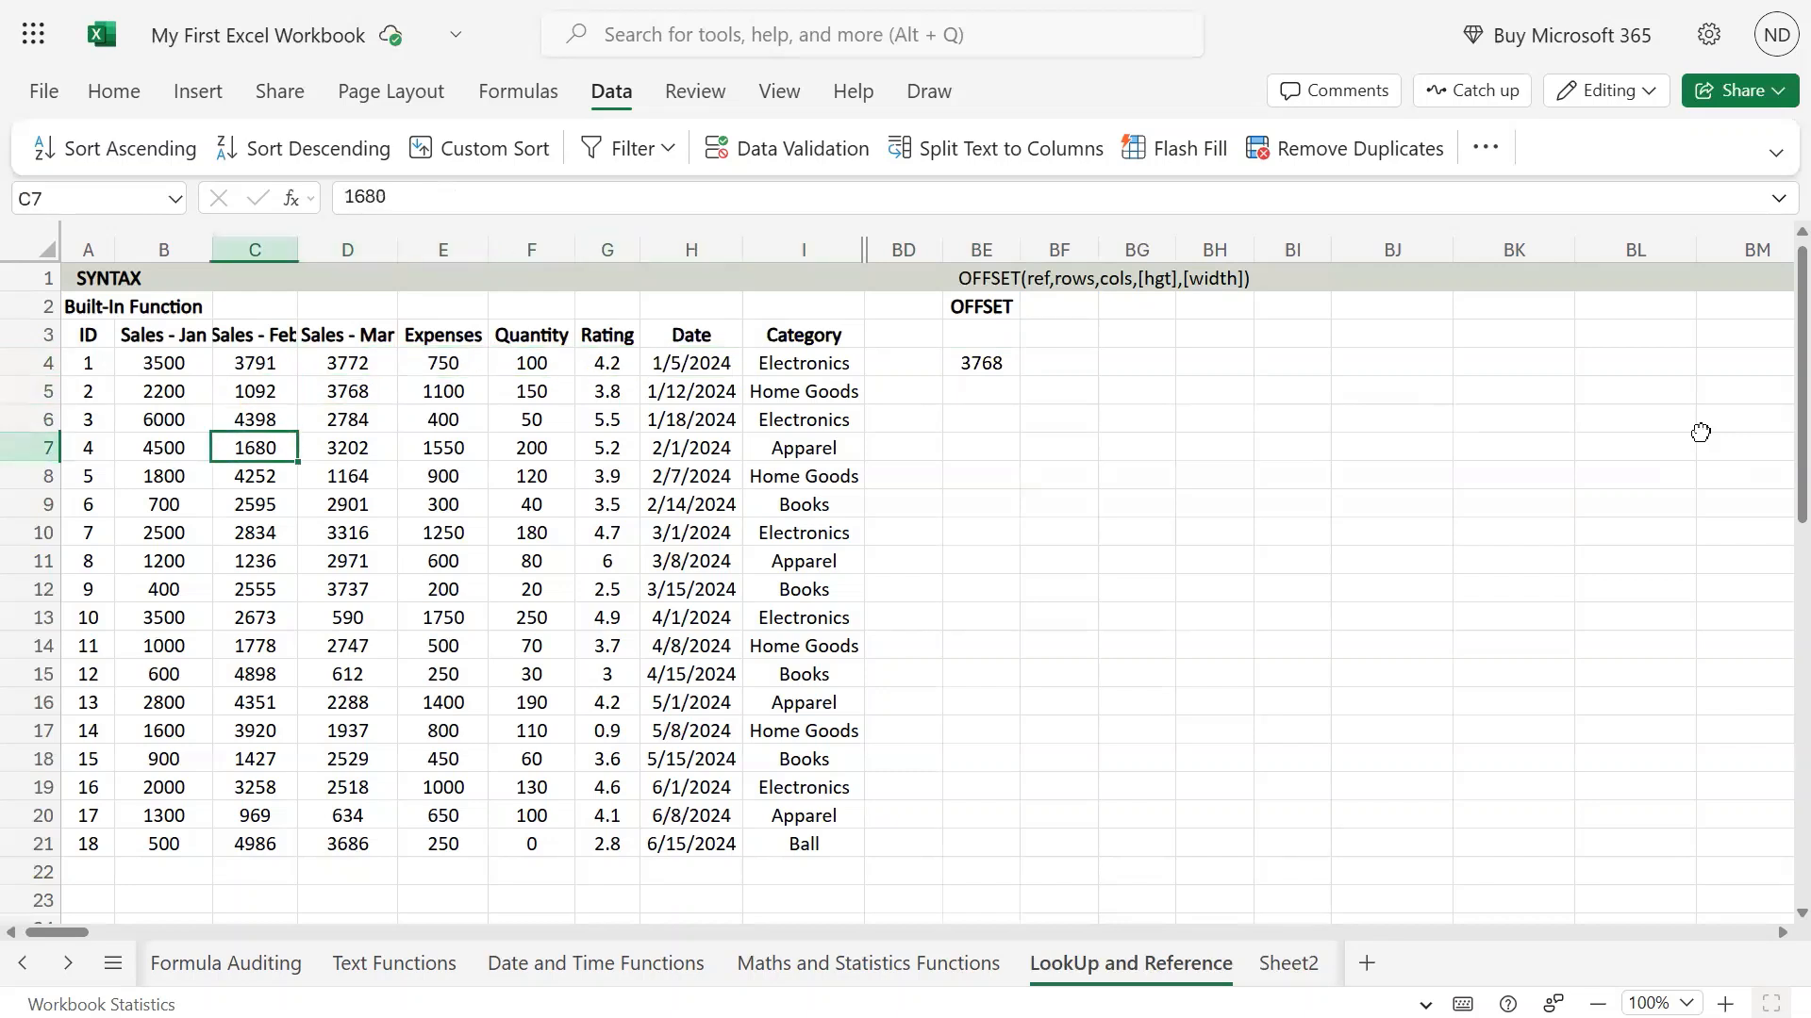
pyautogui.press('Up')
pyautogui.press('Right')
pyautogui.press('Right')
pyautogui.press('Right')
pyautogui.press('Right')
pyautogui.press('Right')
pyautogui.press('Right')
pyautogui.press('Right')
pyautogui.press('Up')
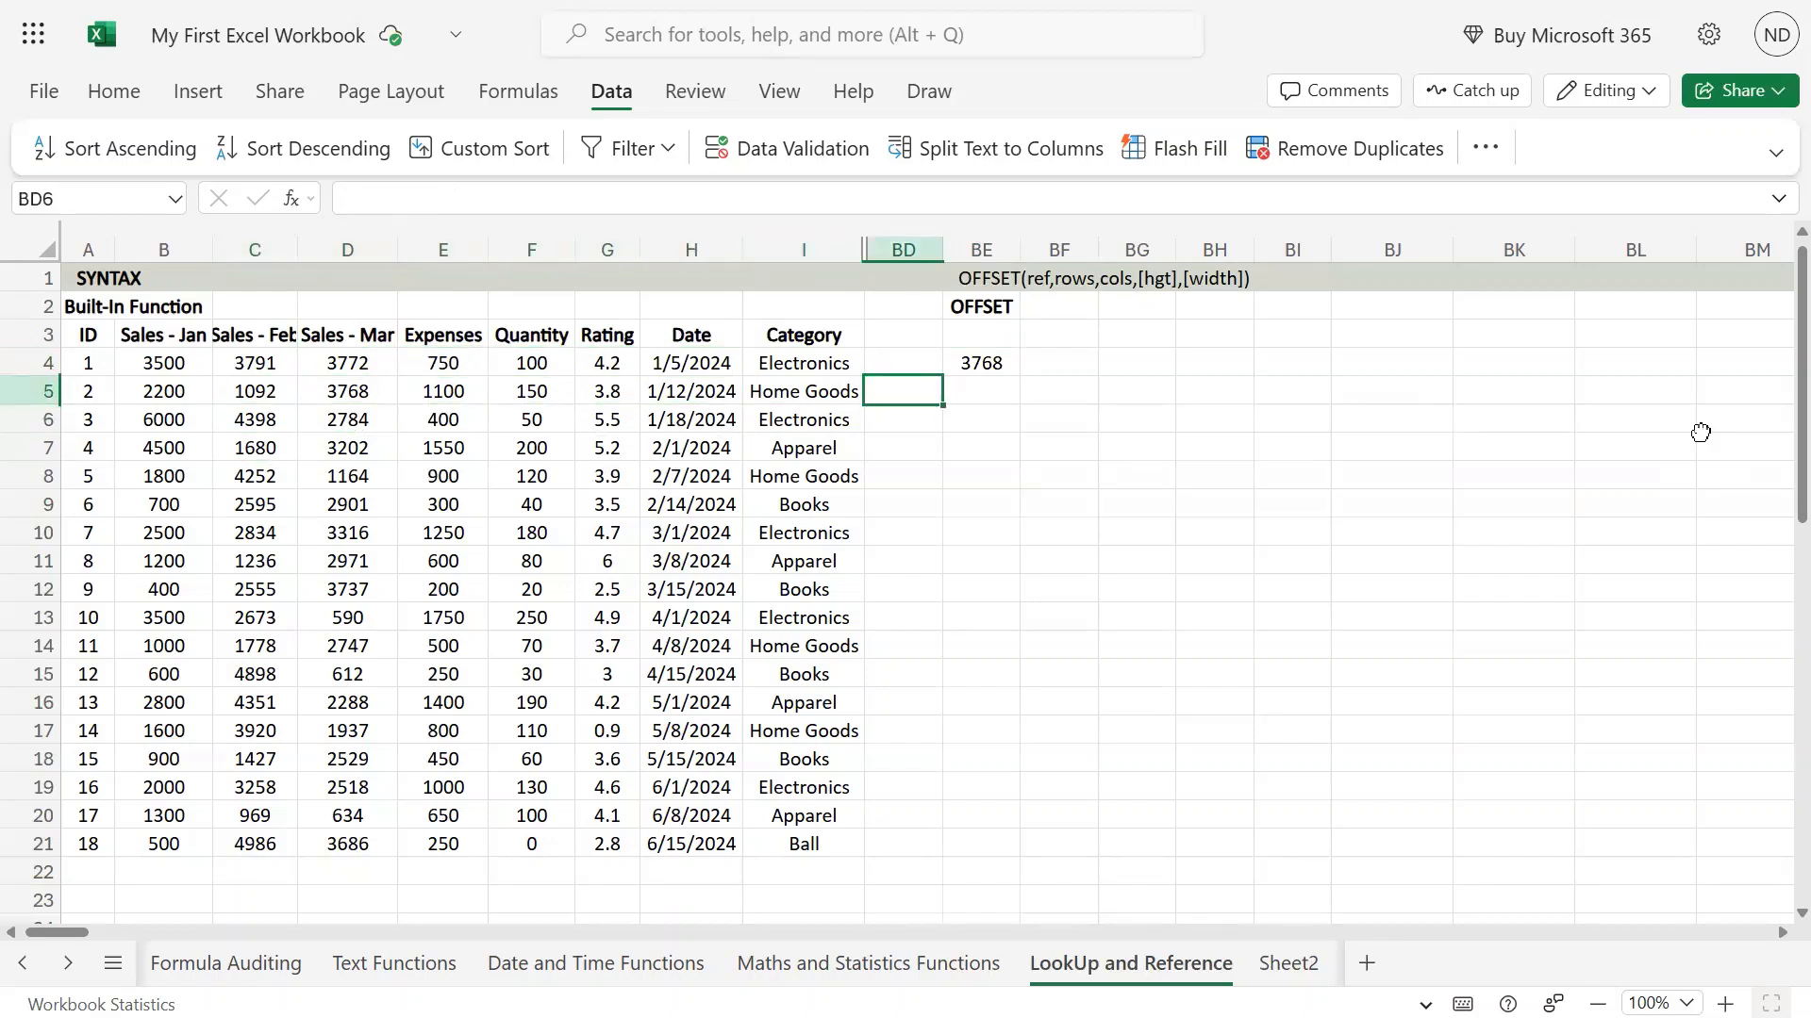
pyautogui.press('Up')
pyautogui.press('Right')
pyautogui.press('F2')
pyautogui.press('Escape')
# - Trace the OFFSET path from C7 two rows up to C5 and across, then reopen the BE4 formula for review
pyautogui.press('Left')
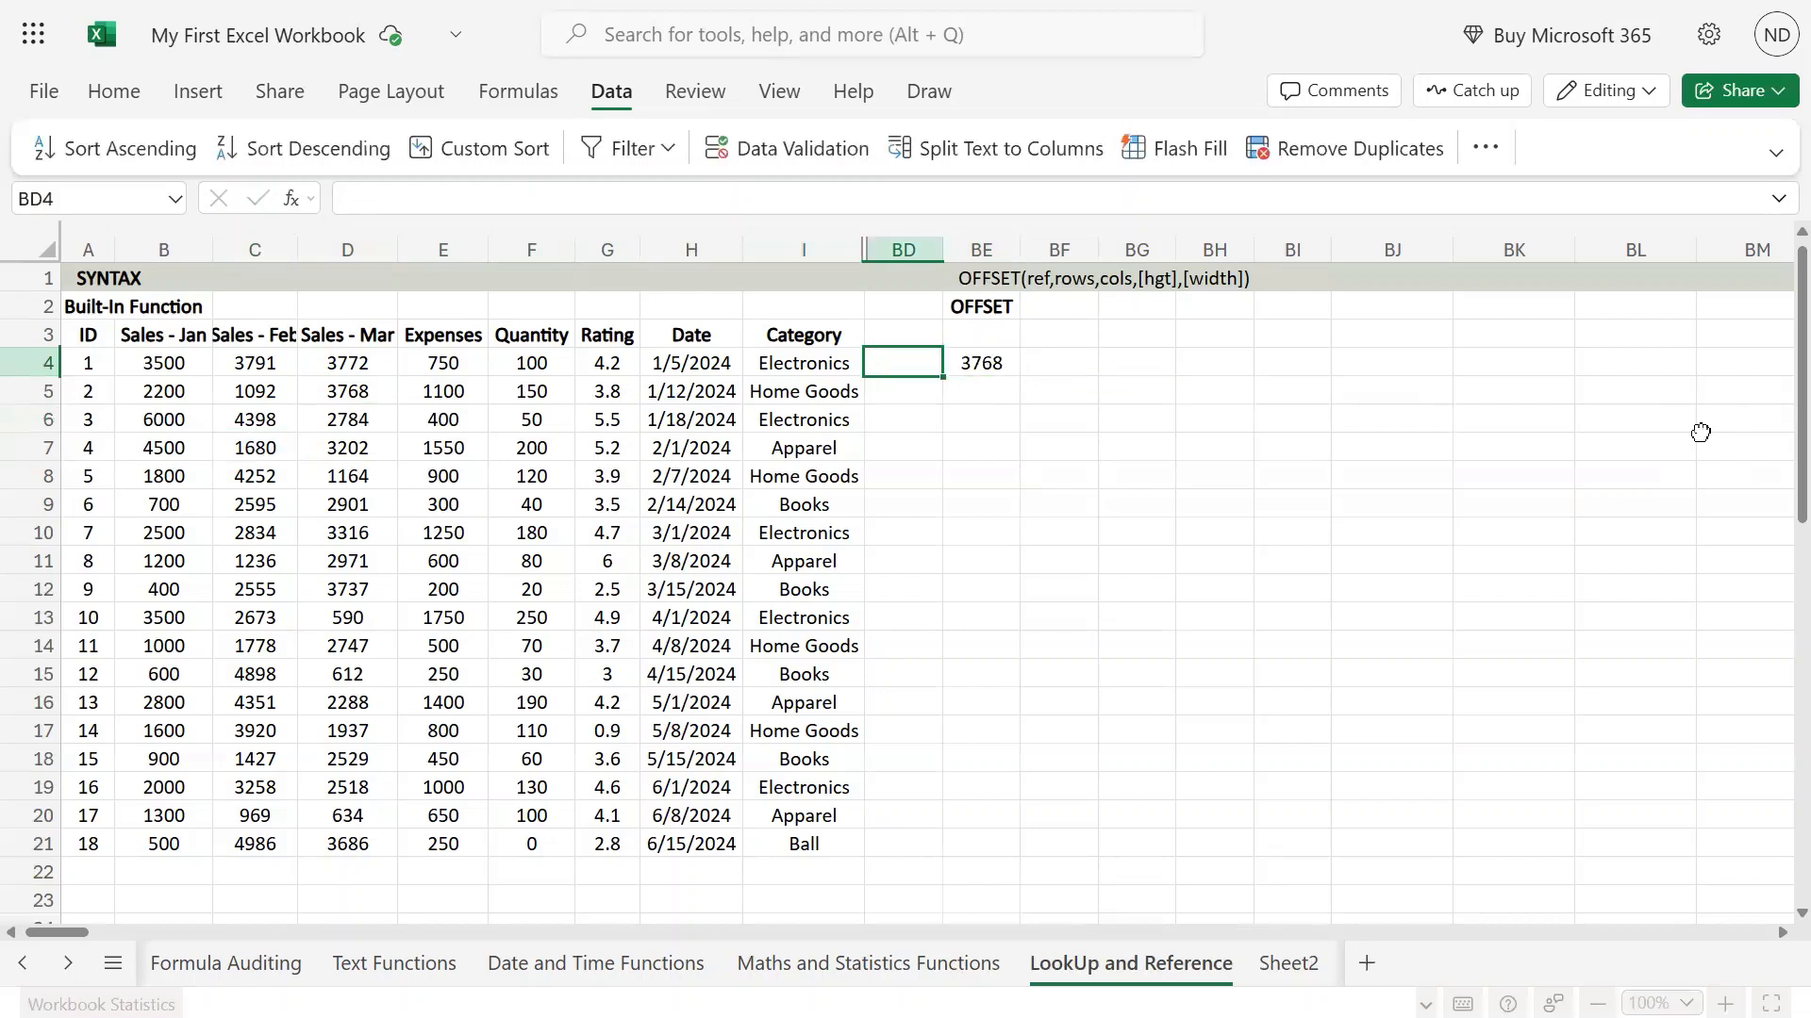
pyautogui.press('Left')
pyautogui.press('Left')
pyautogui.press('Left')
pyautogui.press('Left')
pyautogui.press('Left')
pyautogui.press('Left')
pyautogui.press('Left')
pyautogui.press('Down')
pyautogui.press('Down')
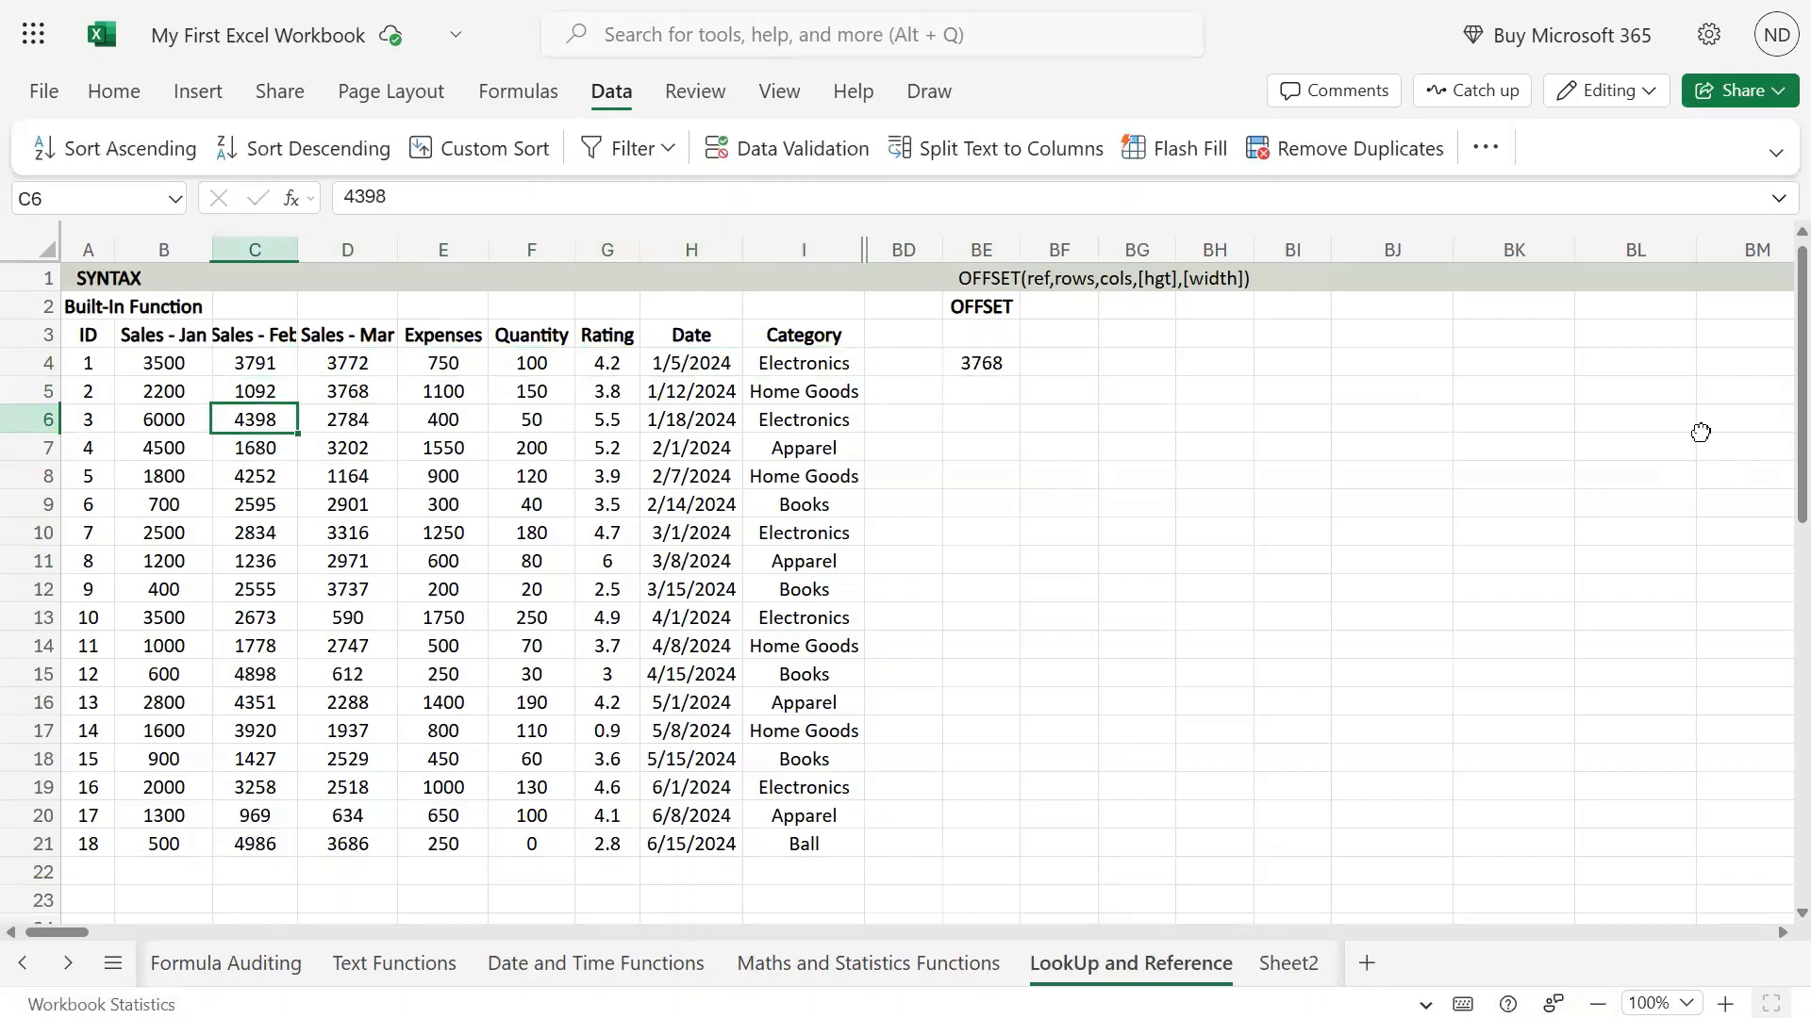
pyautogui.press('Down')
pyautogui.press('Up')
pyautogui.press('Up')
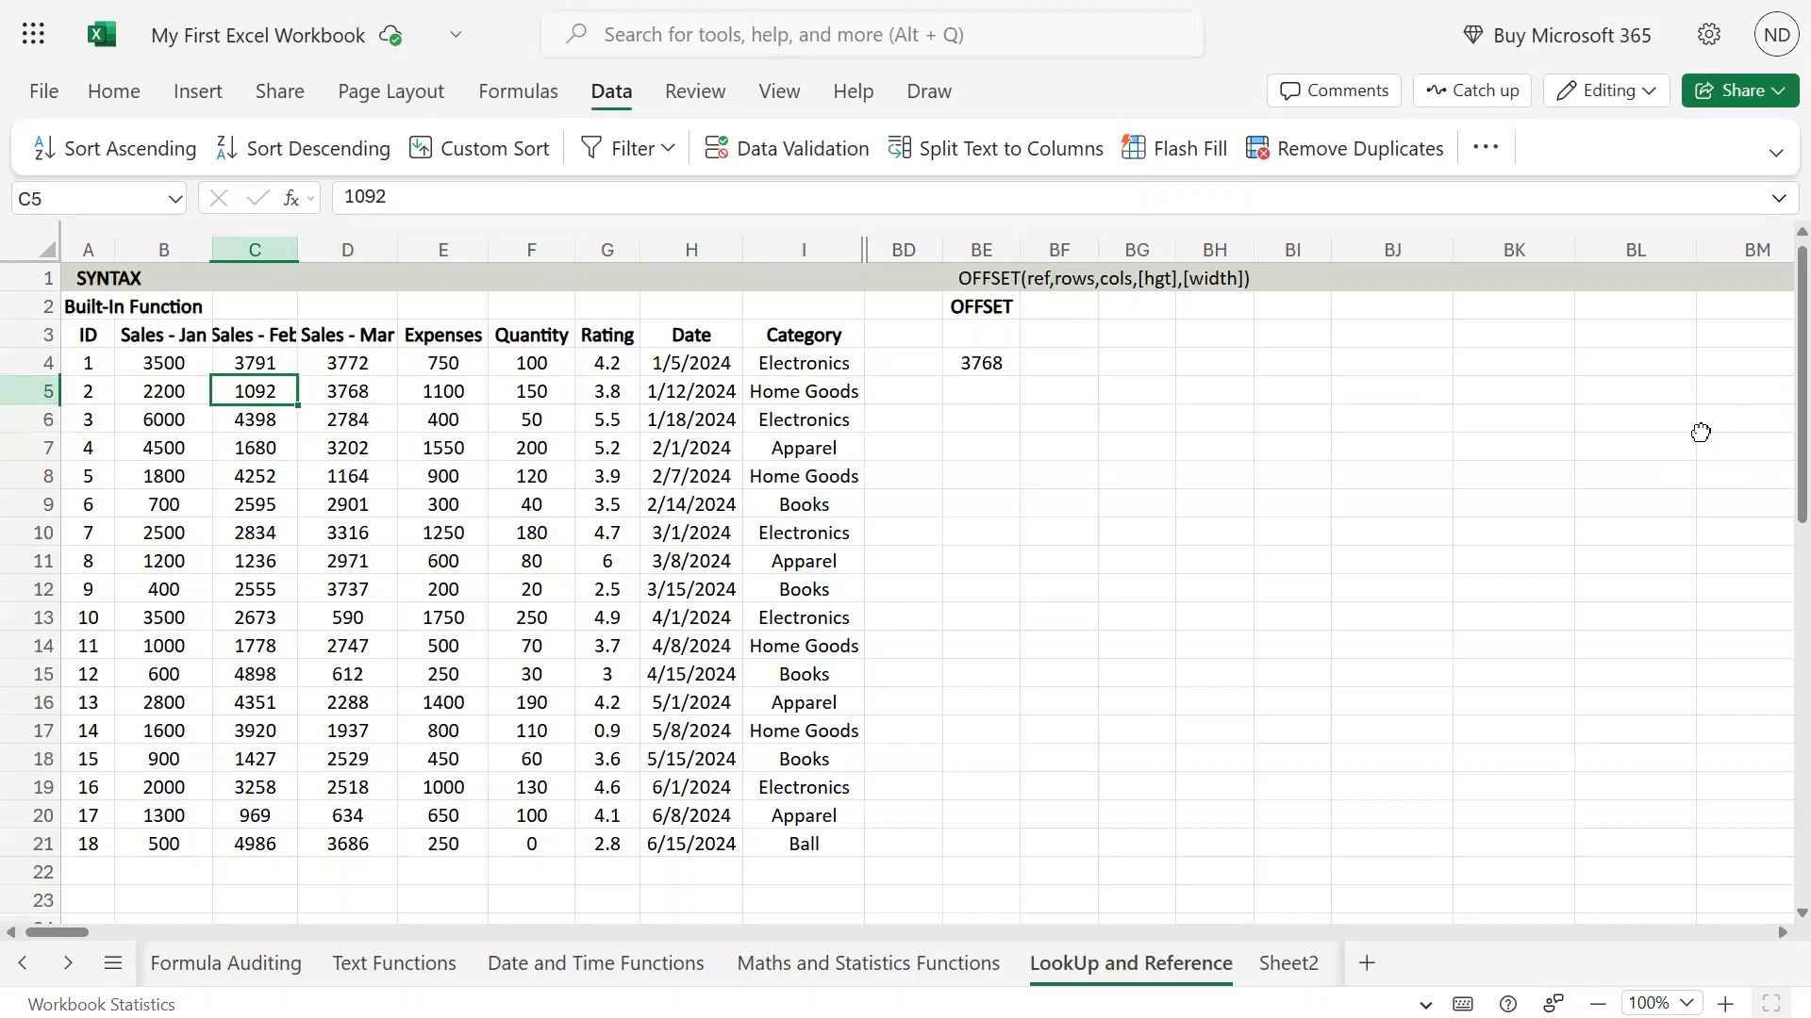
pyautogui.press('Right')
pyautogui.press('Right')
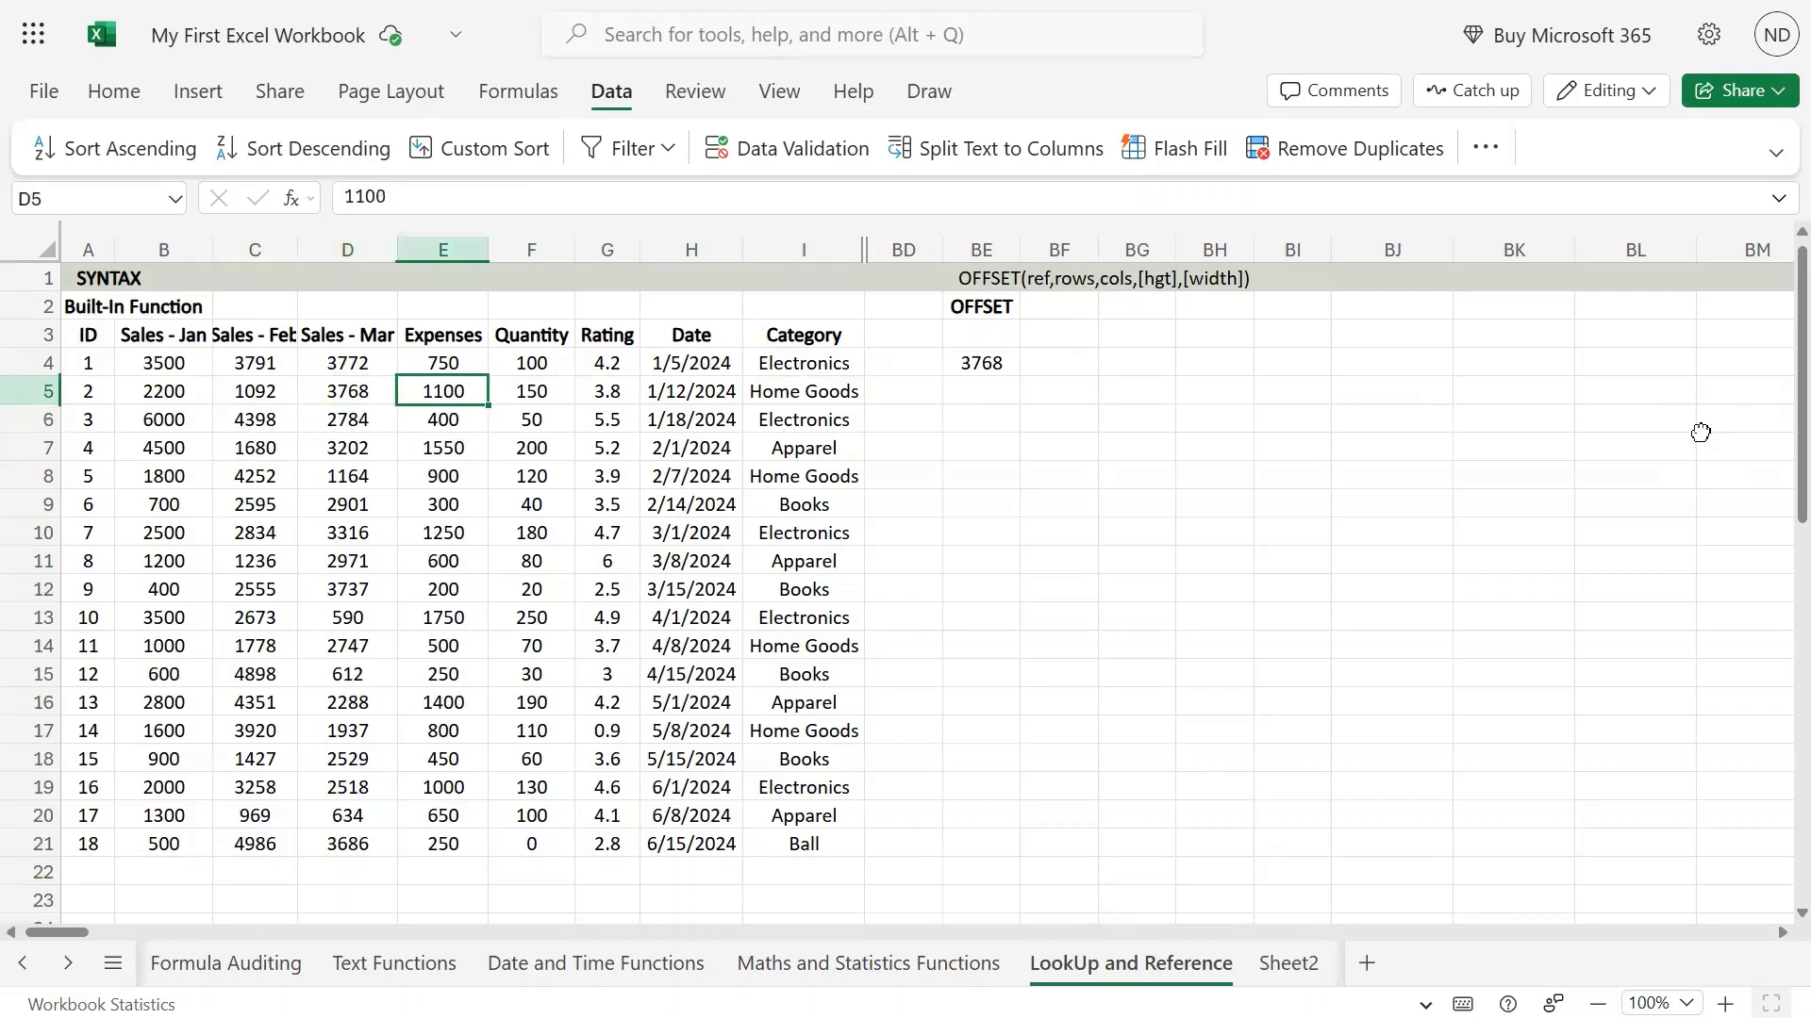
pyautogui.press('Right')
pyautogui.press('Right')
pyautogui.press('Right')
pyautogui.press('Right')
pyautogui.press('Right')
pyautogui.press('Right')
pyautogui.press('Up')
pyautogui.press('F2')
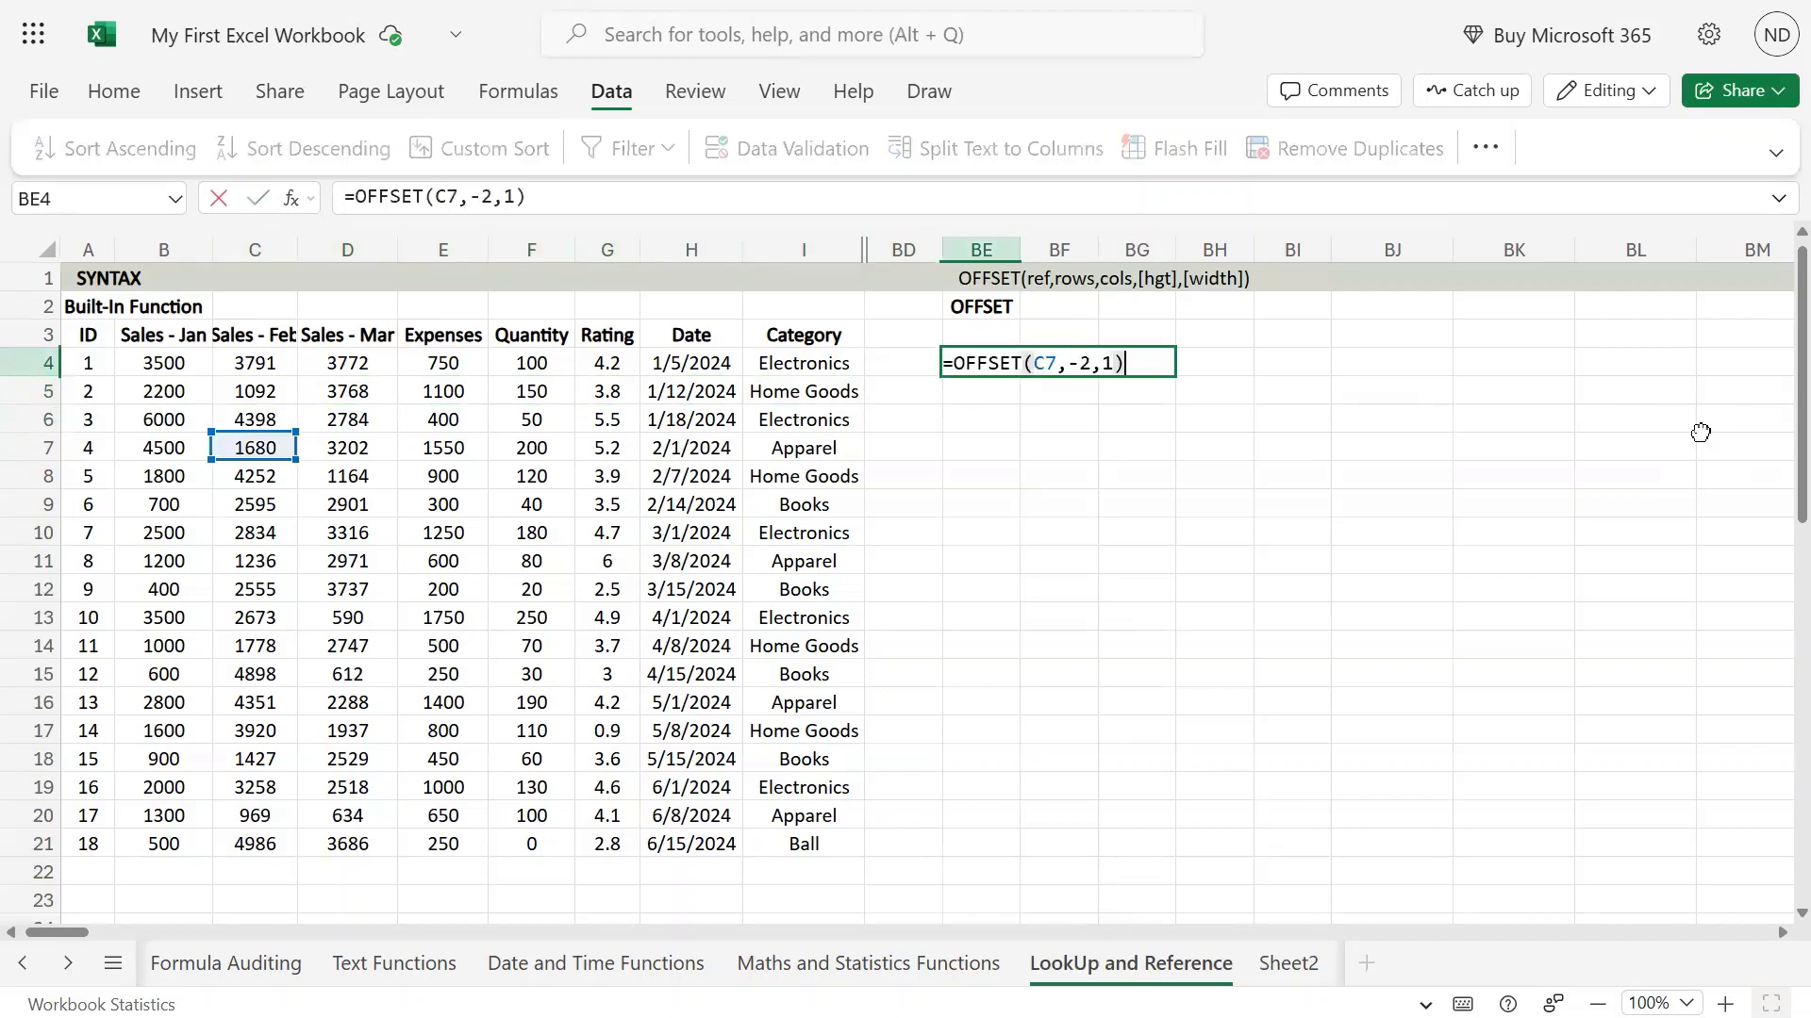
# - Retrace the offset in the sales data to D5, two rows above and one column past C7, and return to BE4
pyautogui.press('Escape')
pyautogui.press('Left')
pyautogui.press('Left')
pyautogui.press('Left')
pyautogui.press('Left')
pyautogui.press('Left')
pyautogui.press('Left')
pyautogui.press('Left')
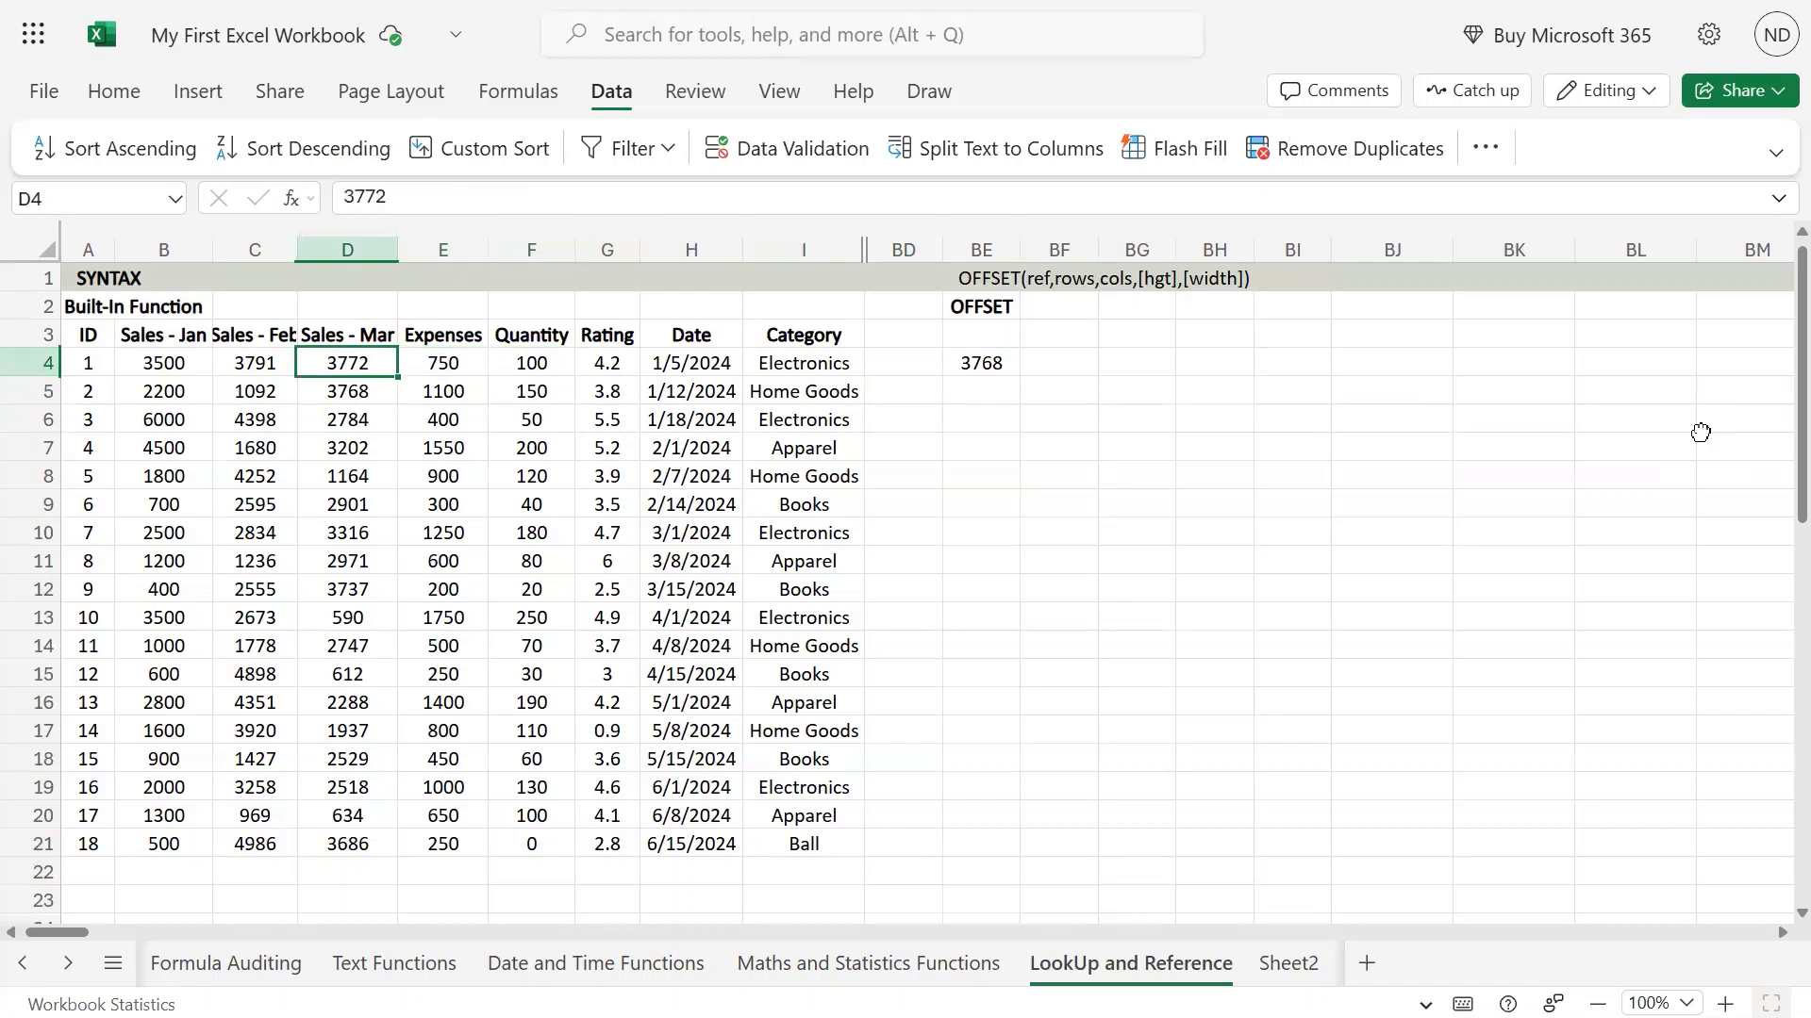
pyautogui.press('Down')
pyautogui.press('Down')
pyautogui.press('Left')
pyautogui.press('Down')
pyautogui.press('Up')
pyautogui.press('Right')
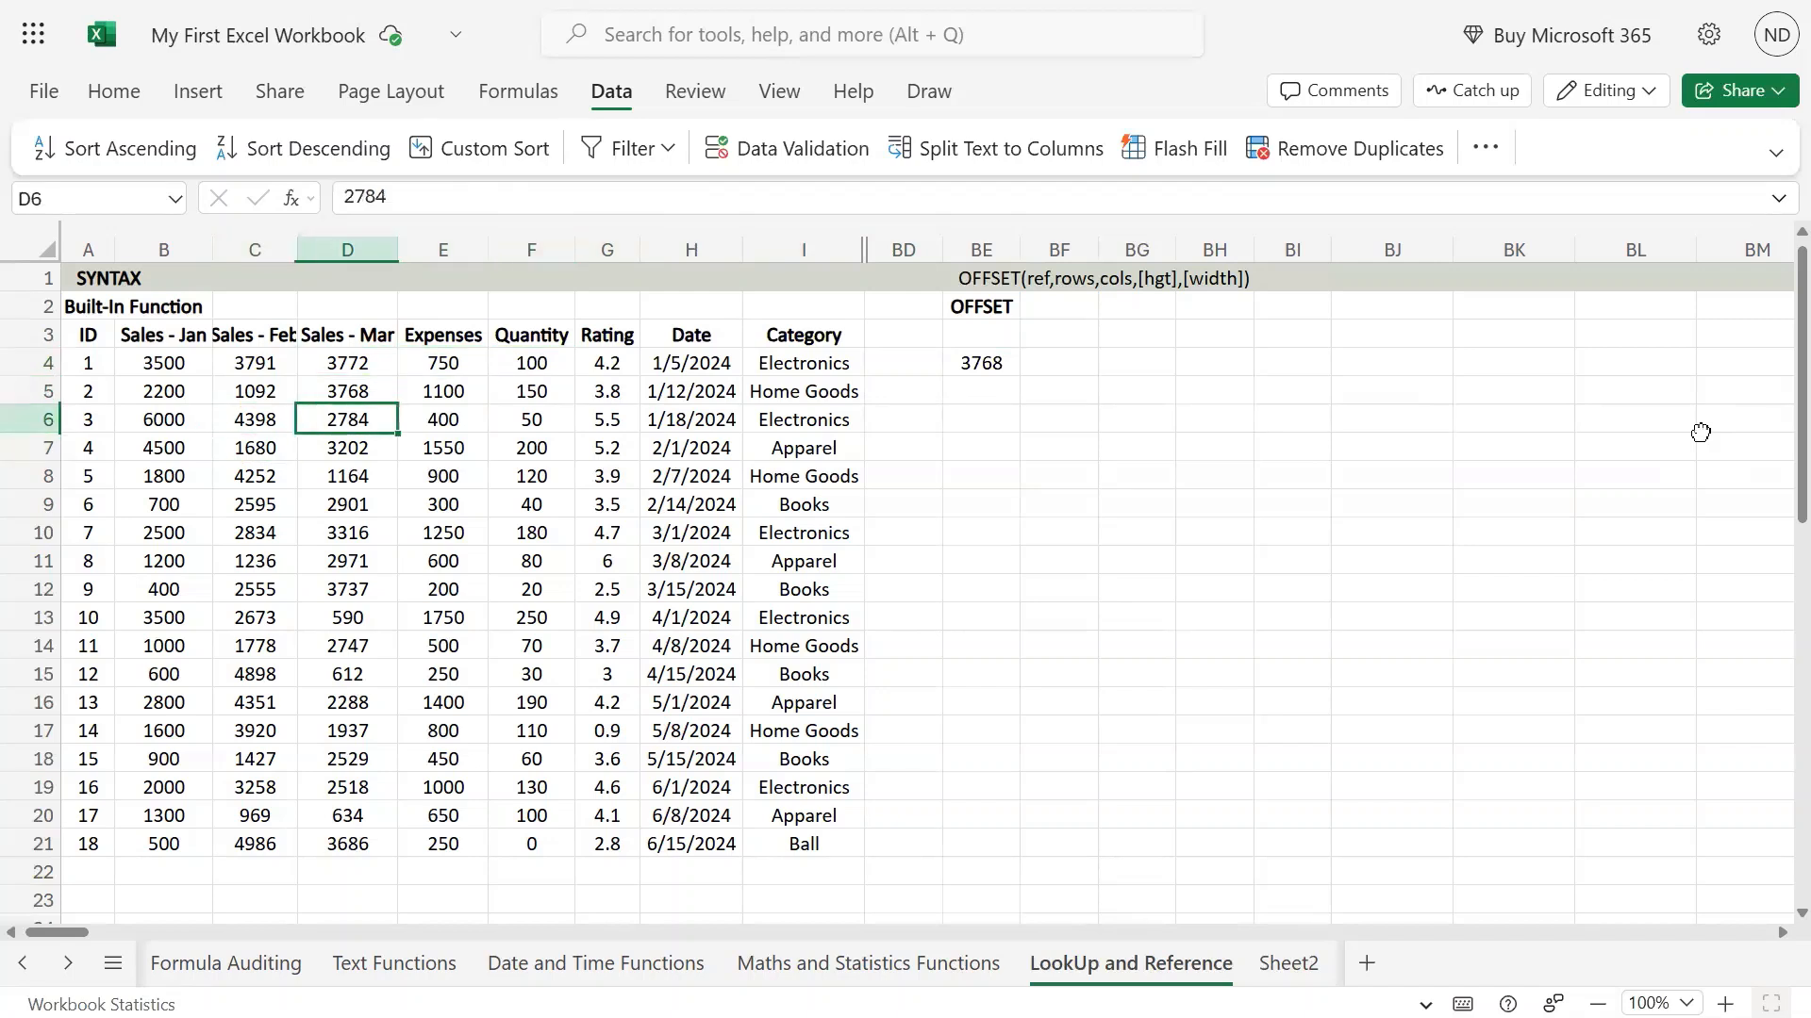
pyautogui.press('Up')
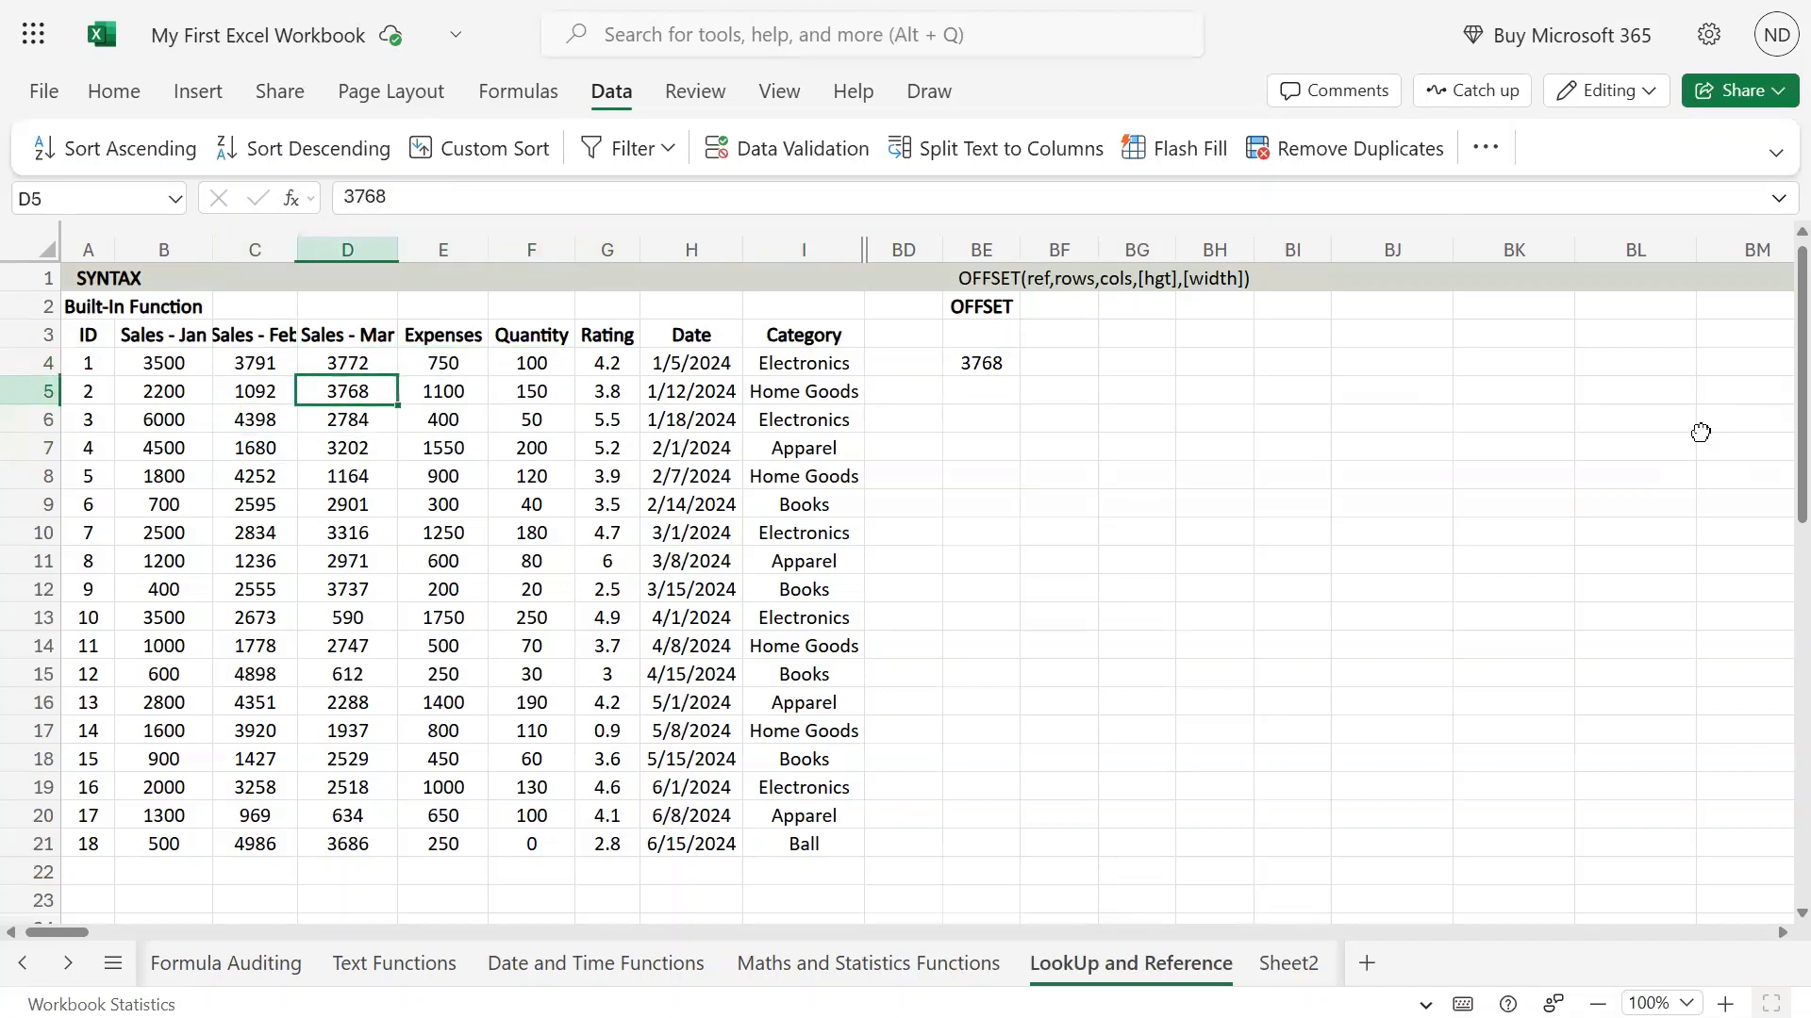
pyautogui.press('Right')
pyautogui.press('Right')
pyautogui.press('Right')
pyautogui.press('Right')
pyautogui.press('Right')
pyautogui.press('Right')
pyautogui.press('Up')
pyautogui.press('Right')
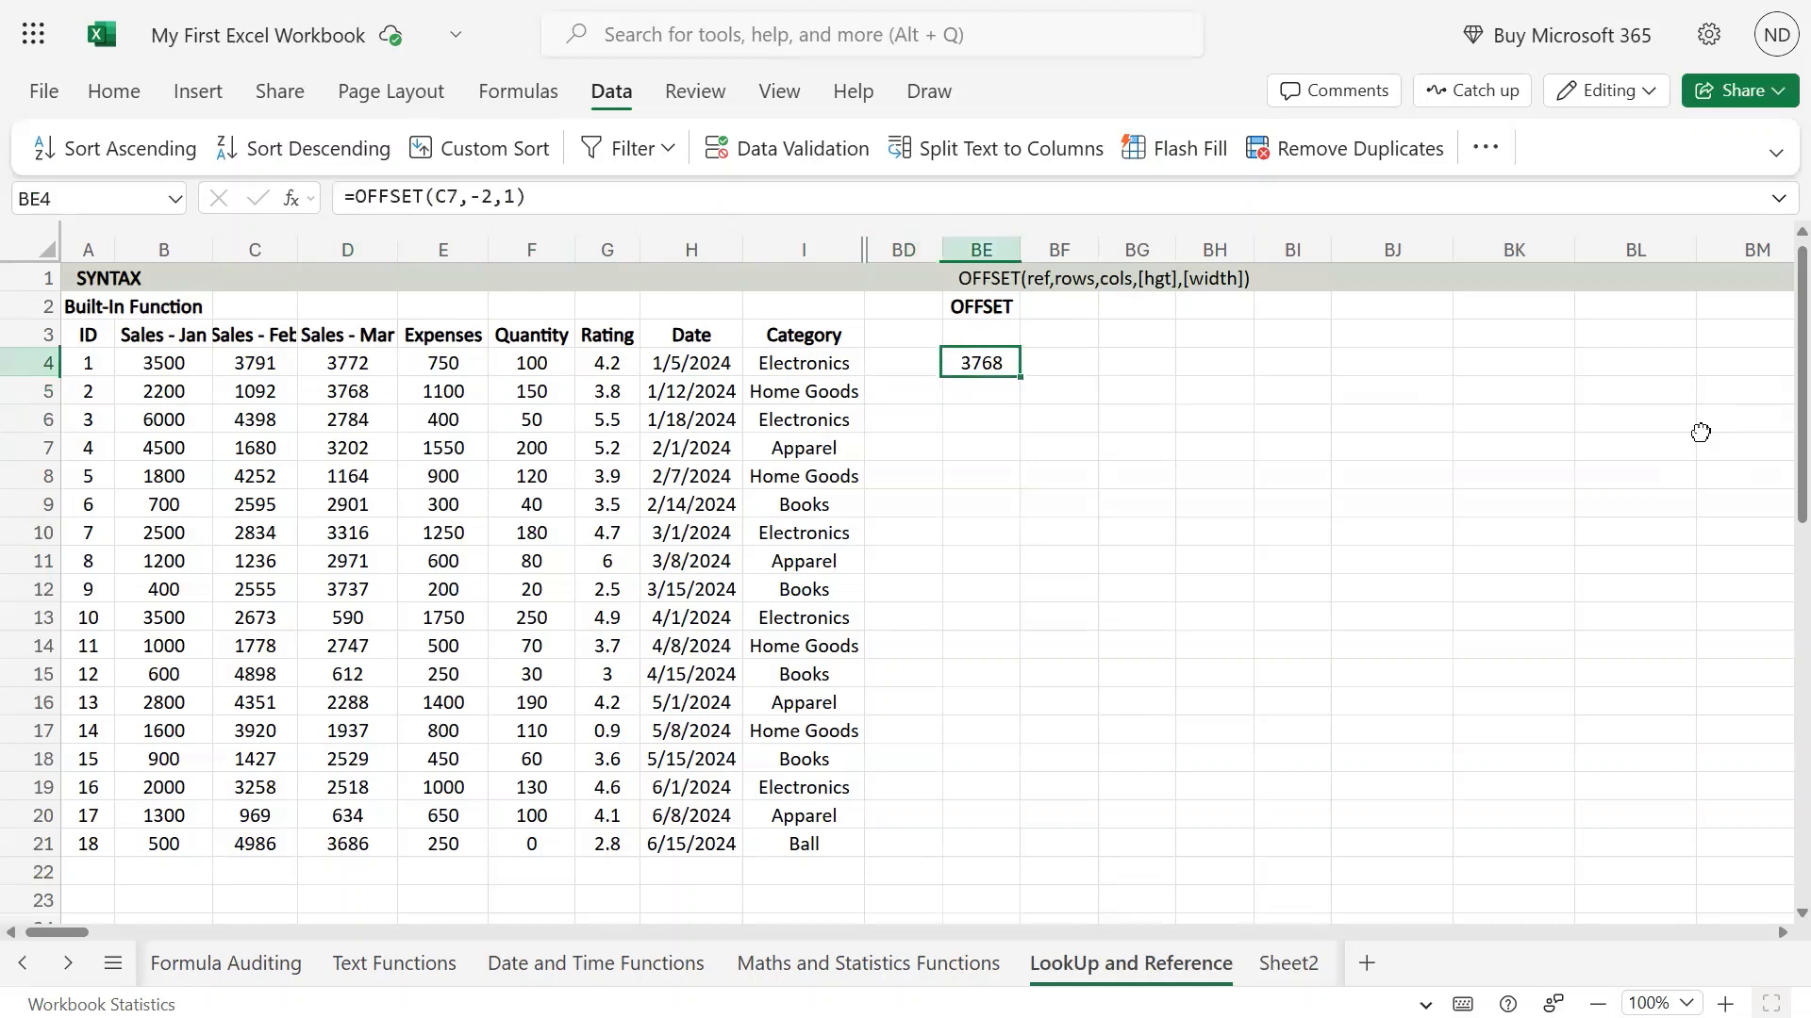
# - Change the columns argument of the BE4 formula to -1: =OFFSET(C7,-2,-1)
pyautogui.press('F2')
pyautogui.press('Left')
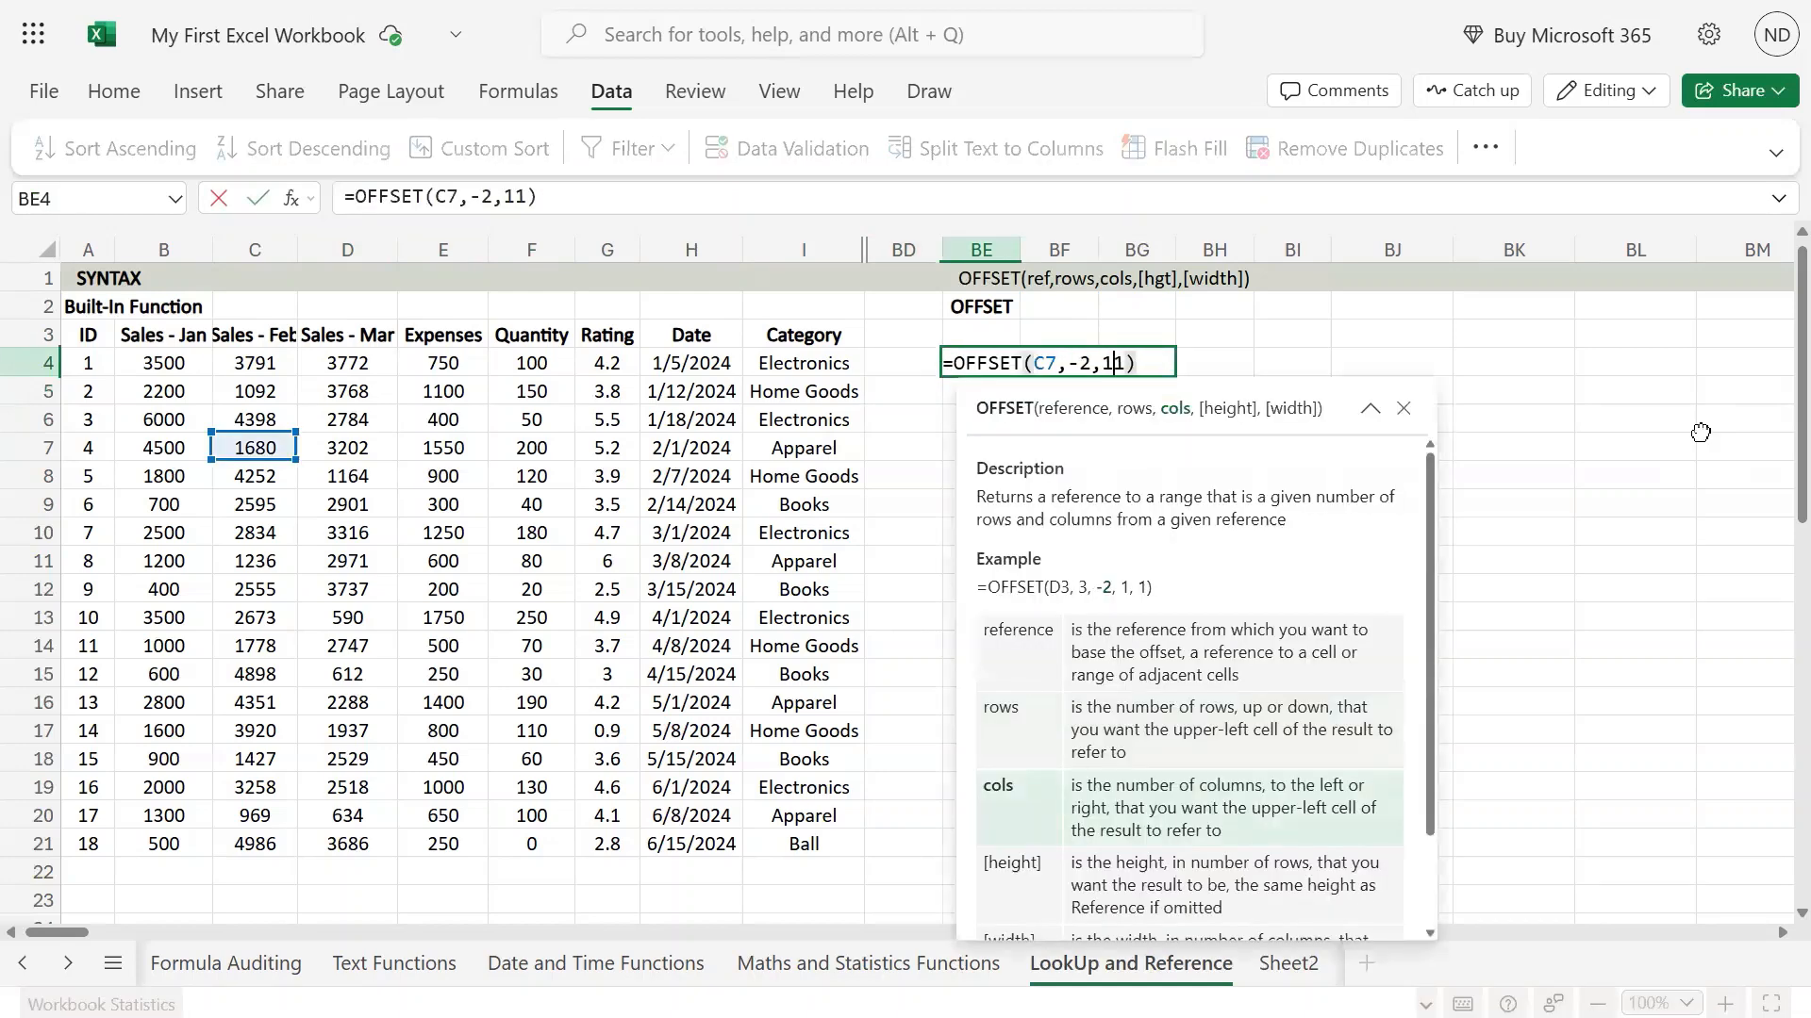
pyautogui.write('1')
pyautogui.press('Left')
pyautogui.press('Left')
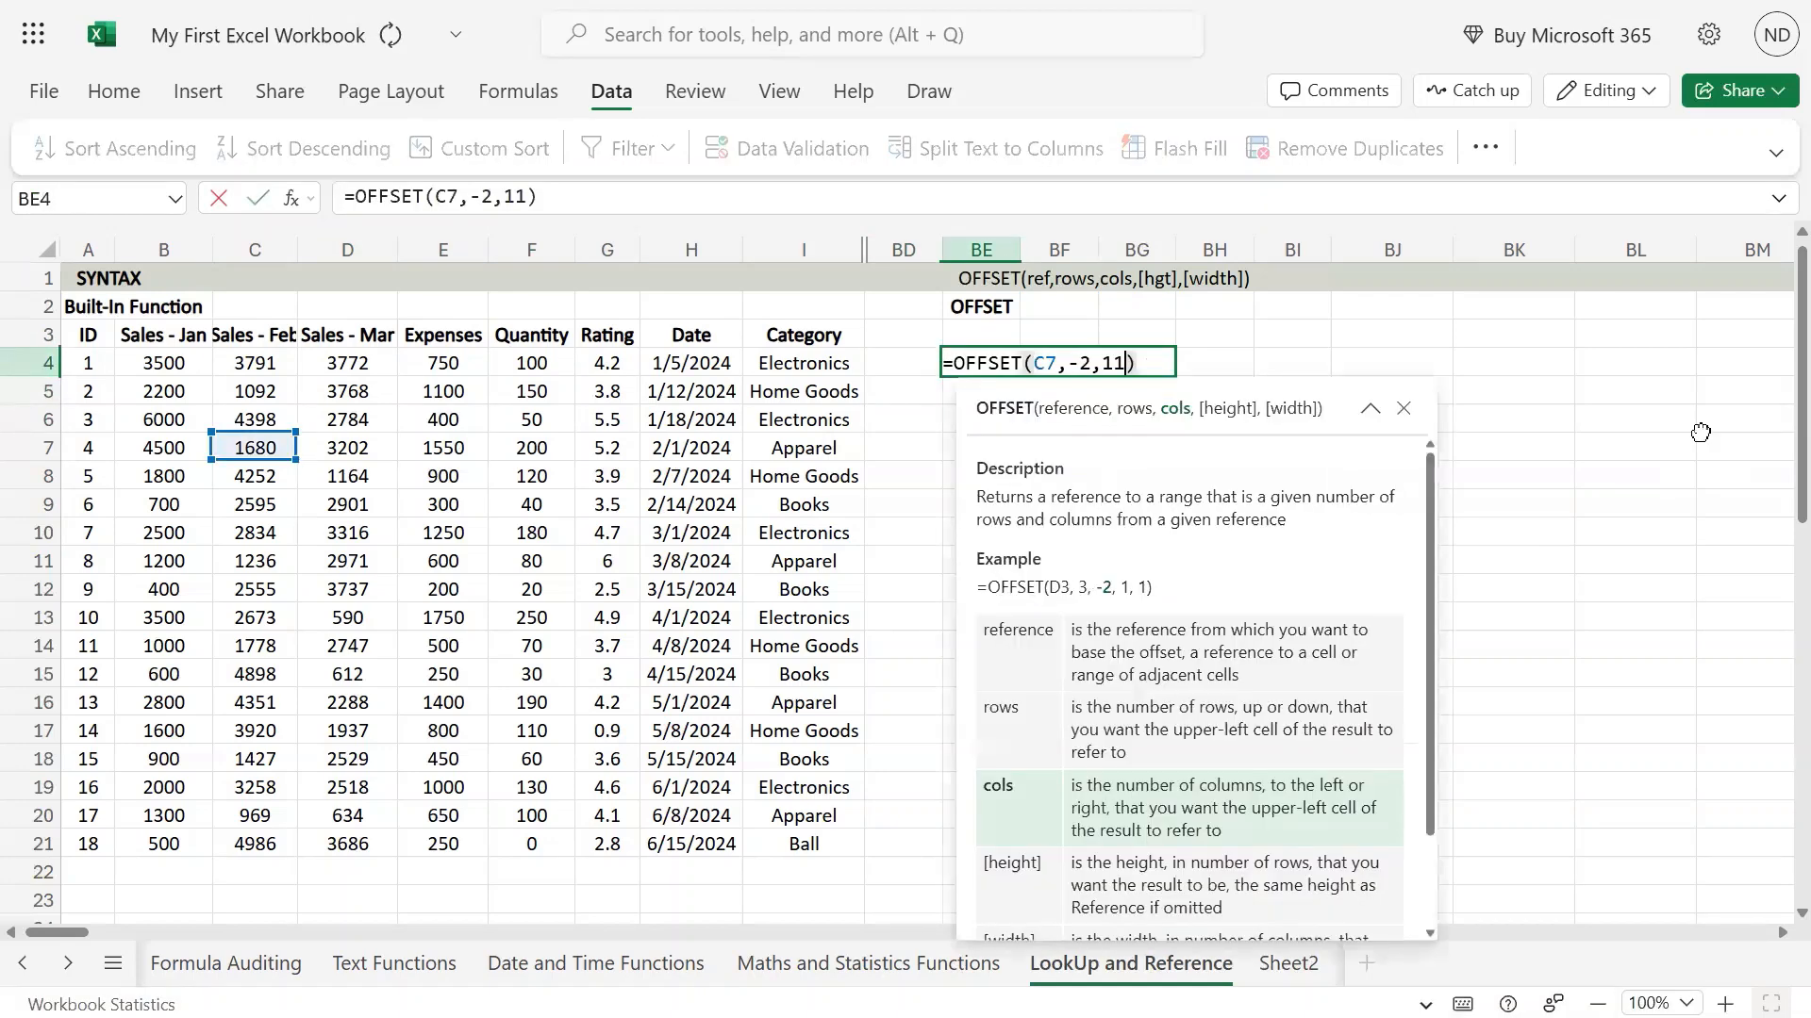
pyautogui.press('BackSpace')
pyautogui.write('-')
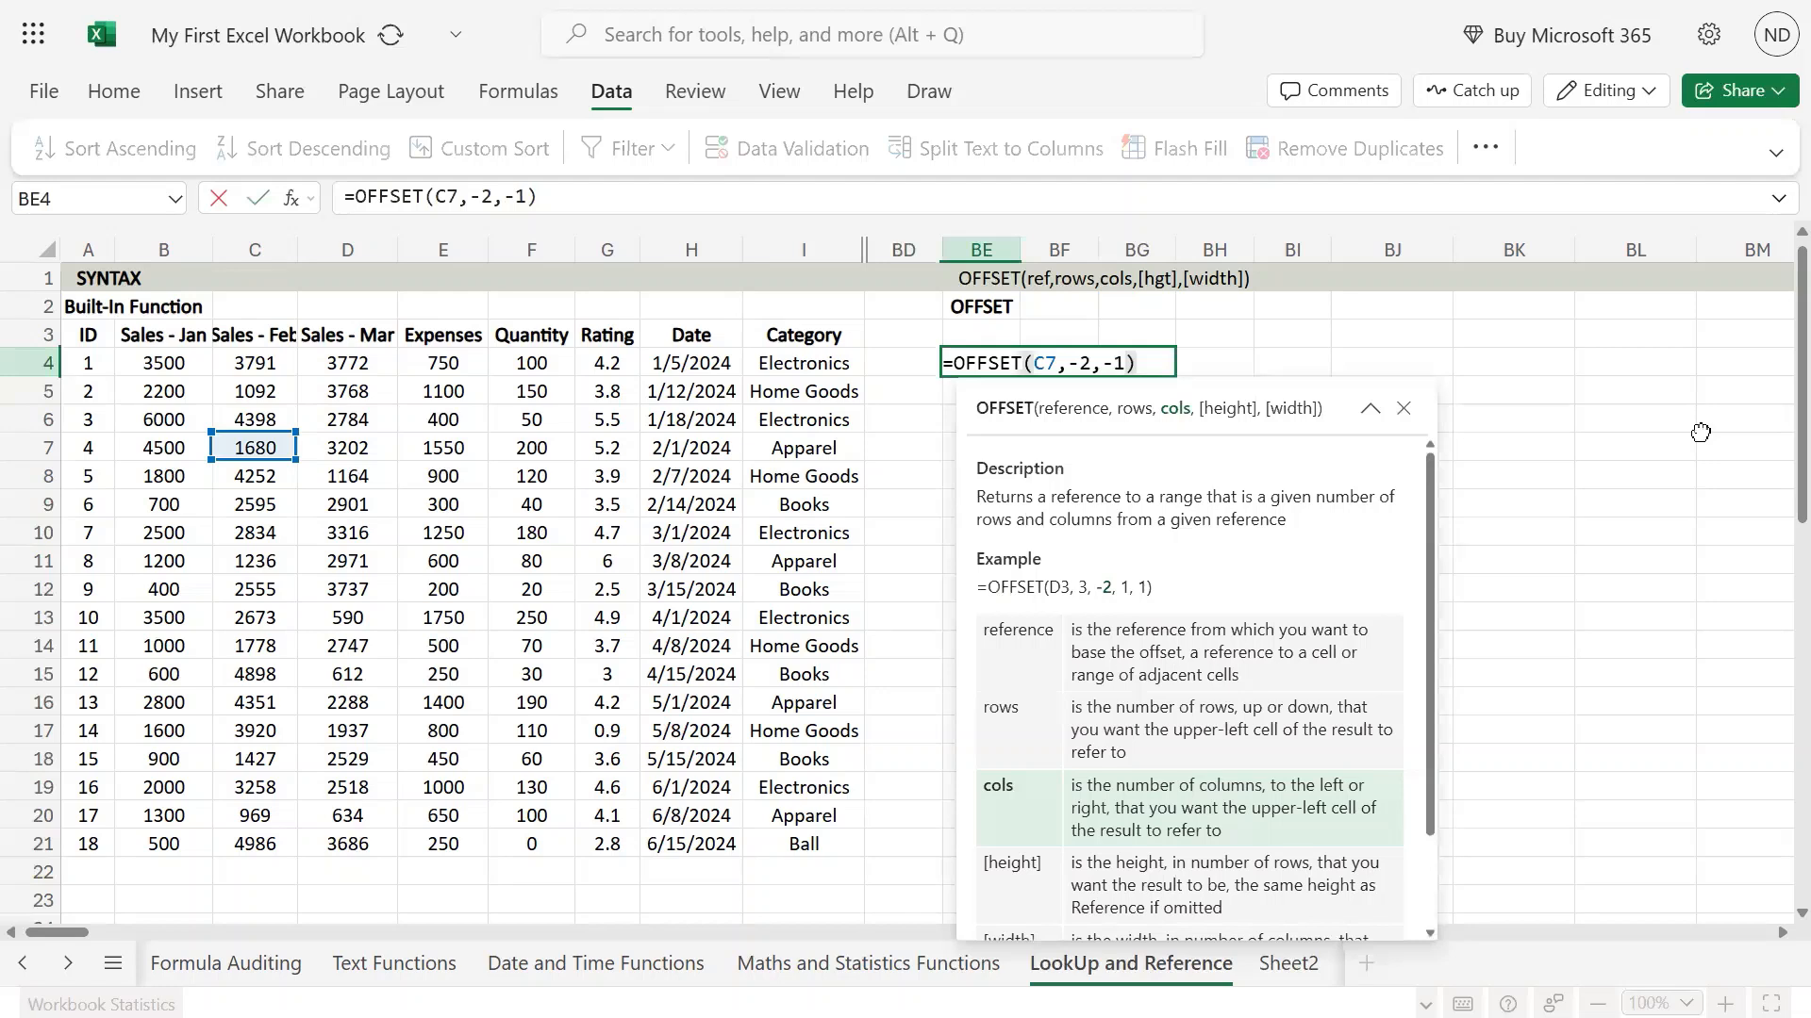
pyautogui.press('Return')
# - Mark the offset path from C7 with yellow fill, covering C5:C7 and B5:C5 in the sales data
pyautogui.press('Up')
pyautogui.press('Left')
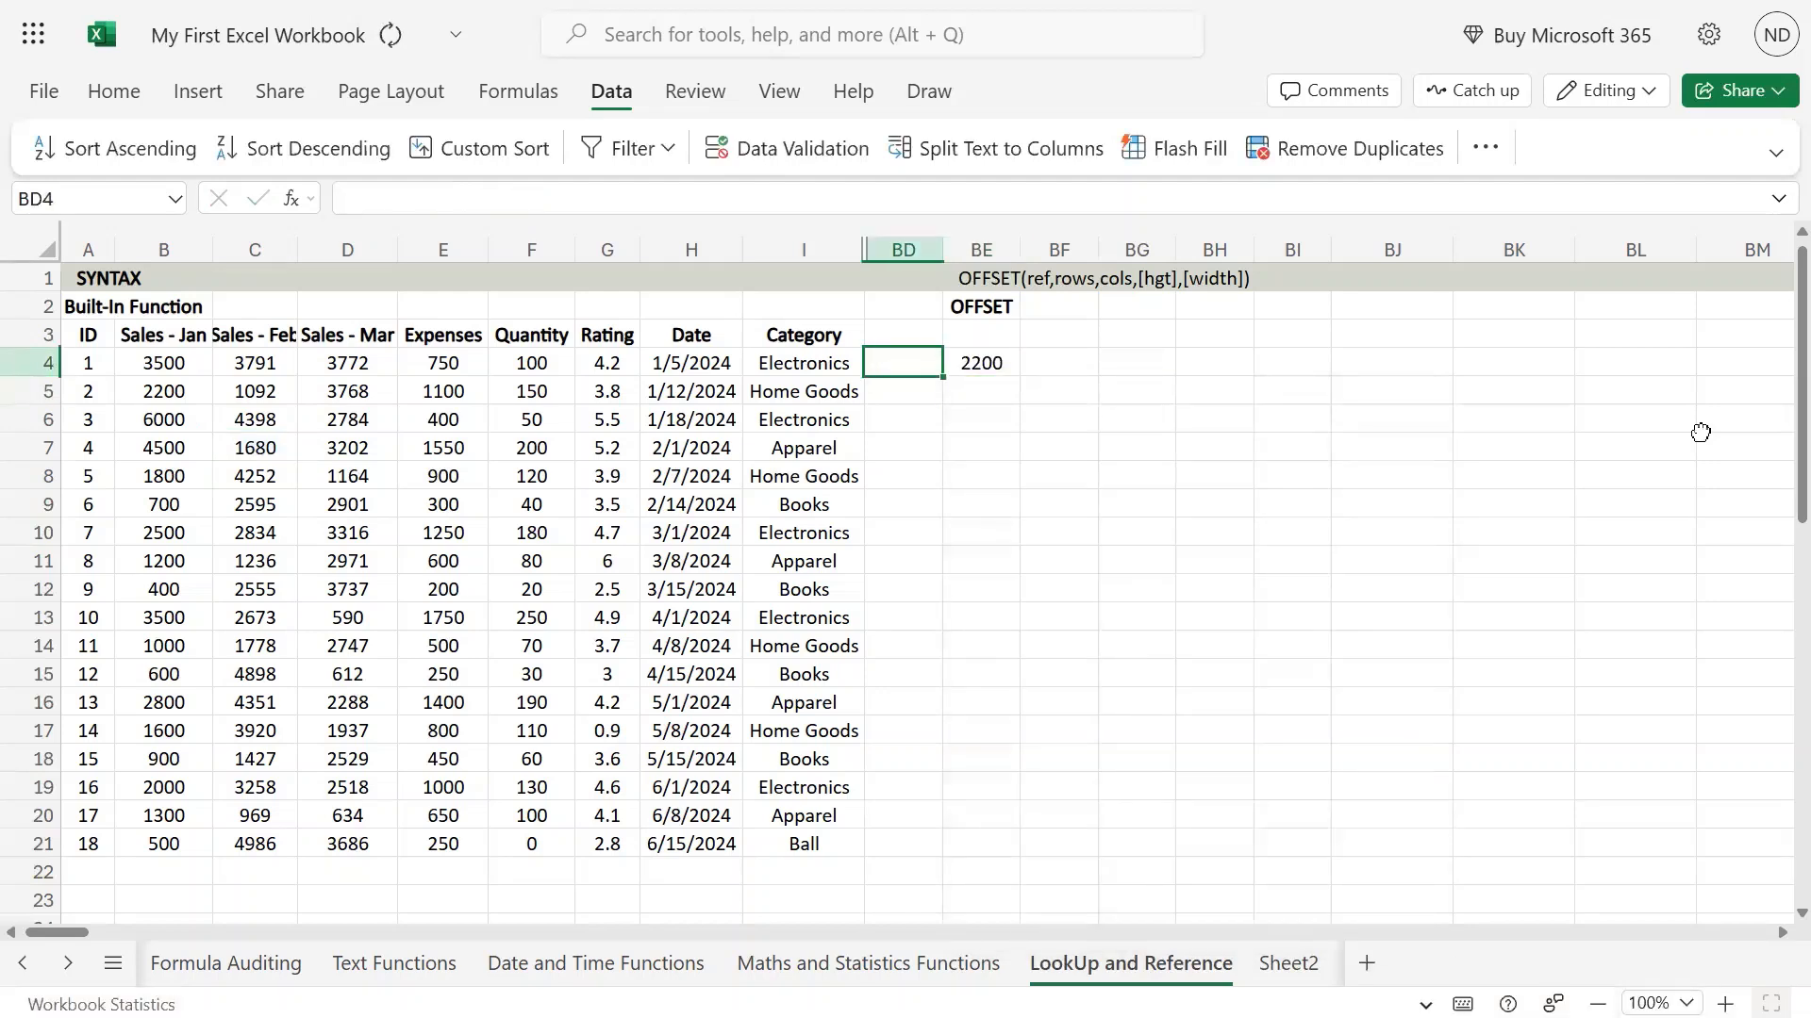
pyautogui.press('Left')
pyautogui.press('Left')
pyautogui.press('Left')
pyautogui.press('Left')
pyautogui.press('Left')
pyautogui.press('Left')
pyautogui.press('Left')
pyautogui.press('Left')
pyautogui.press('Right')
pyautogui.press('Down')
pyautogui.press('Down')
pyautogui.press('Down')
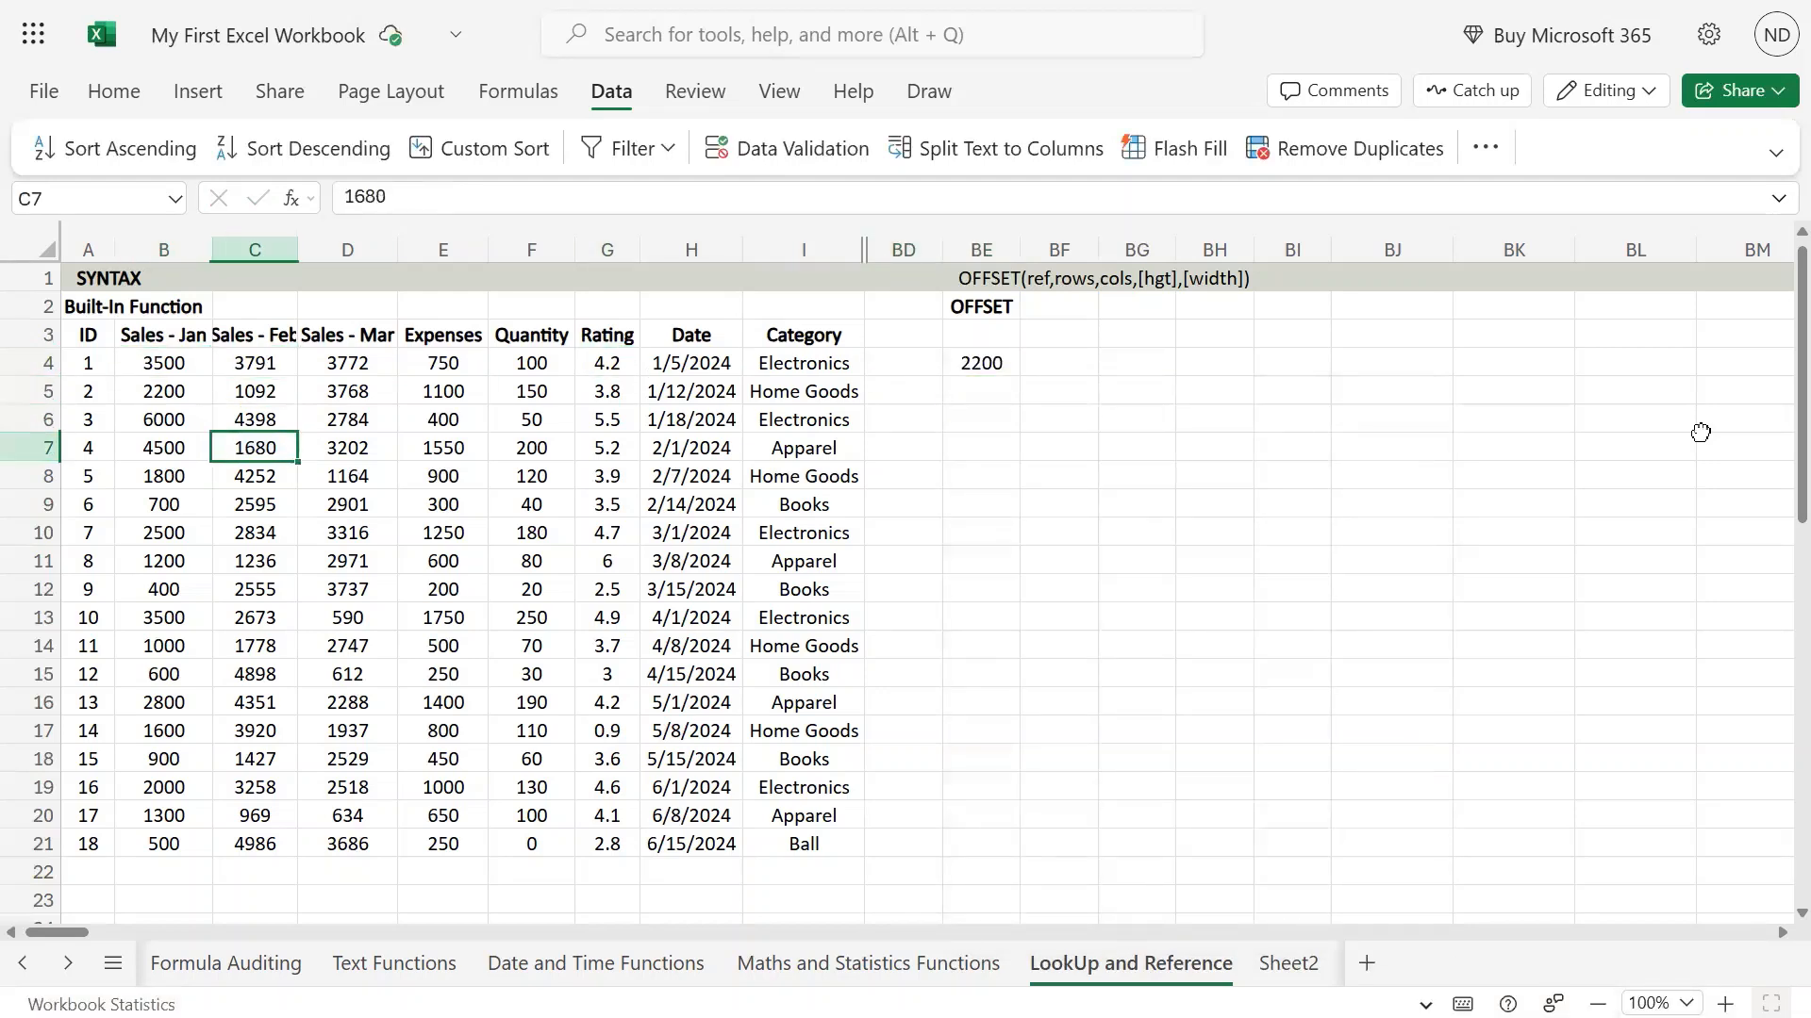
pyautogui.hotkey('shift', 'Up')
pyautogui.hotkey('shift', 'Up')
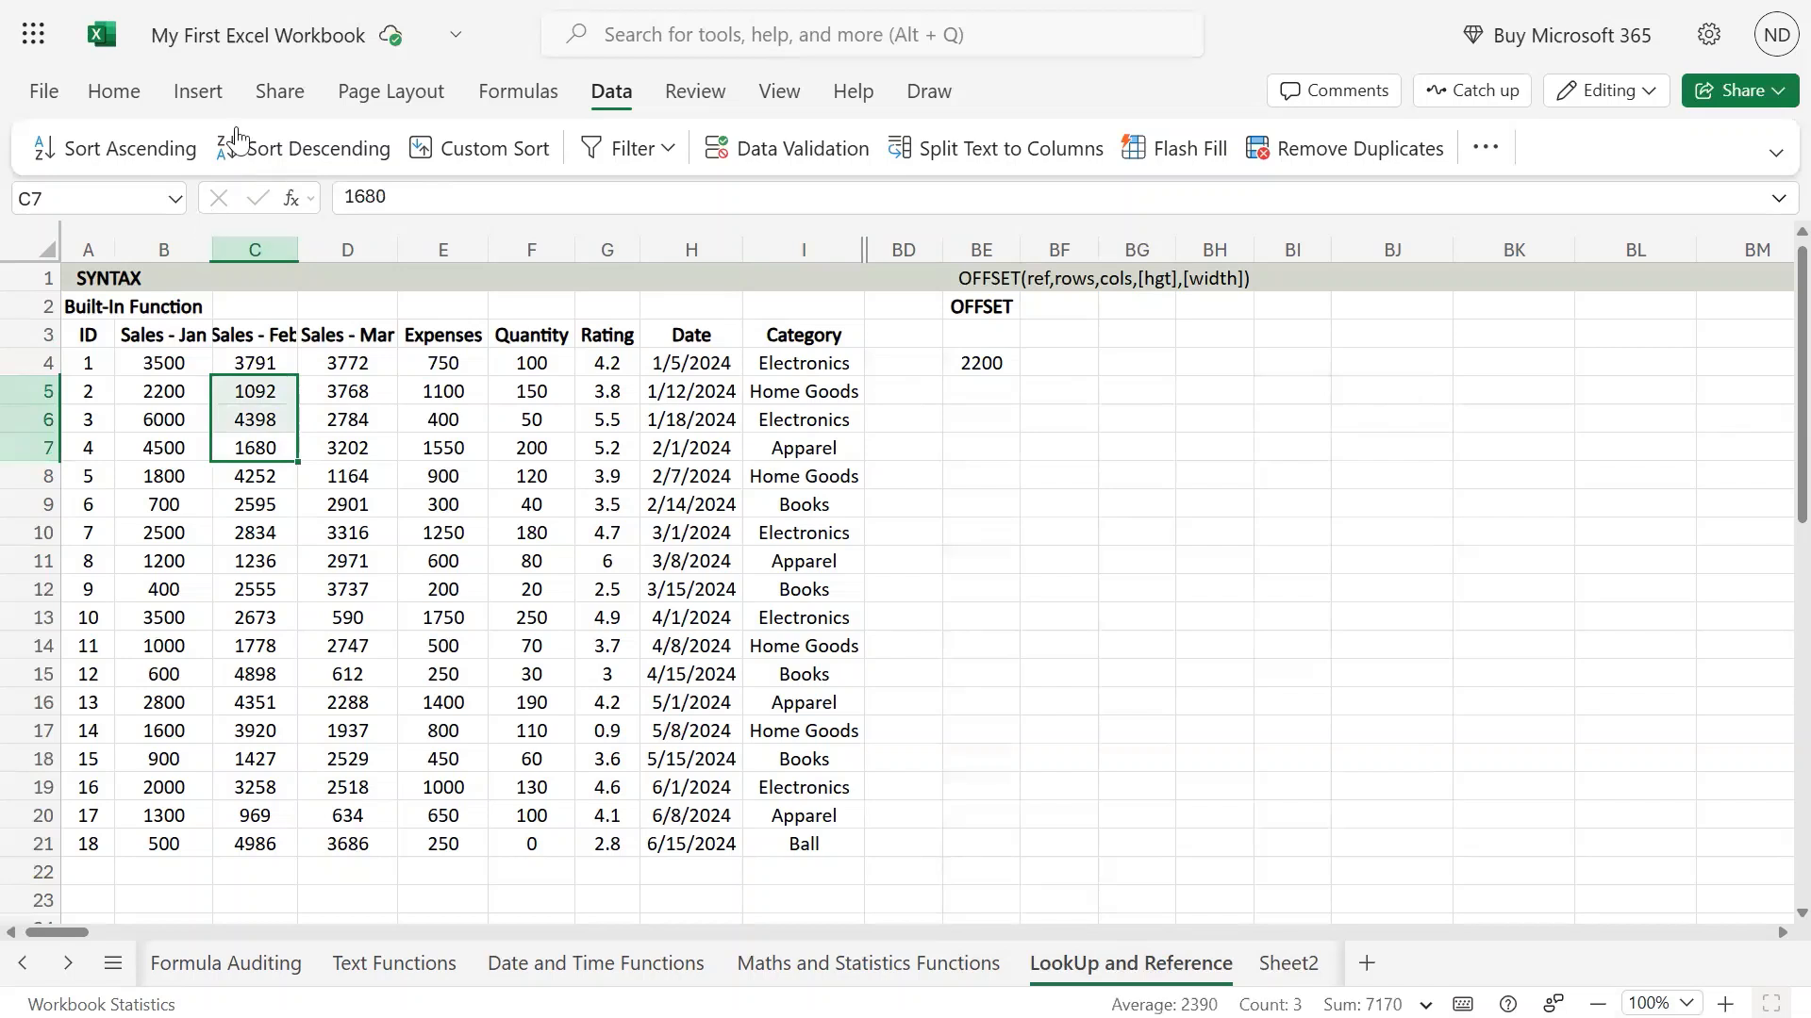
pyautogui.click(134, 94)
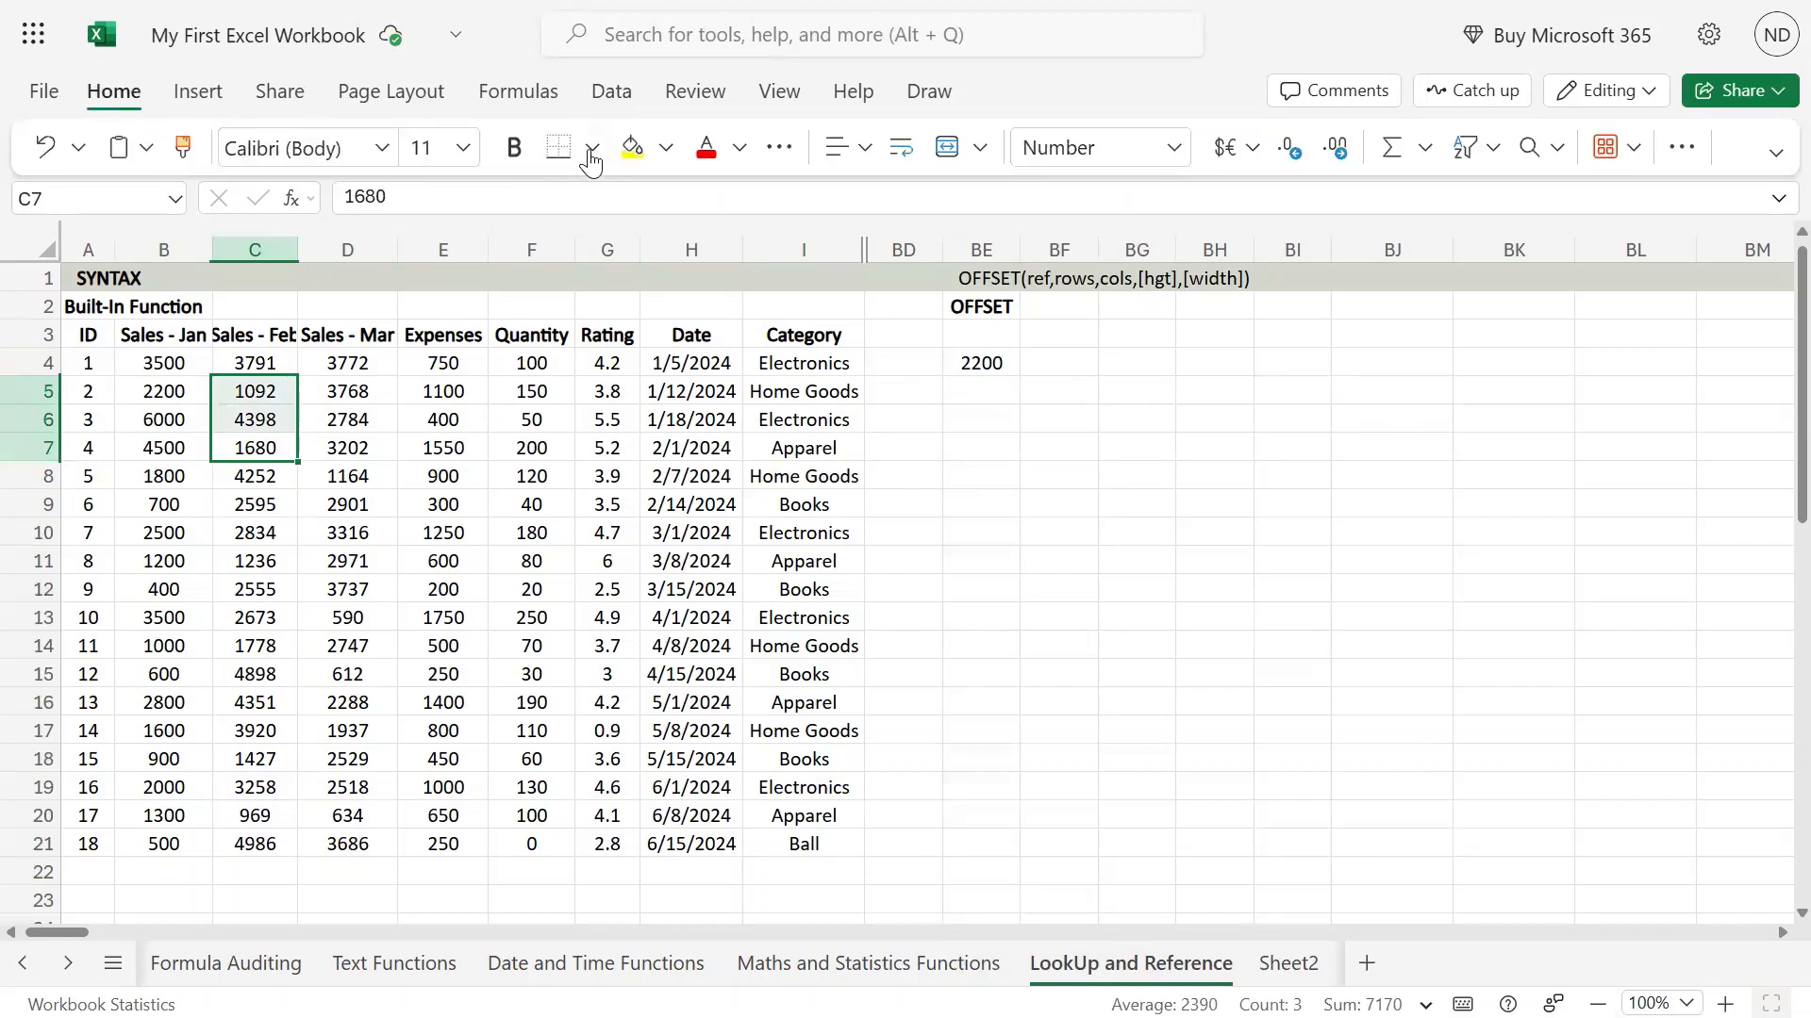
pyautogui.click(630, 147)
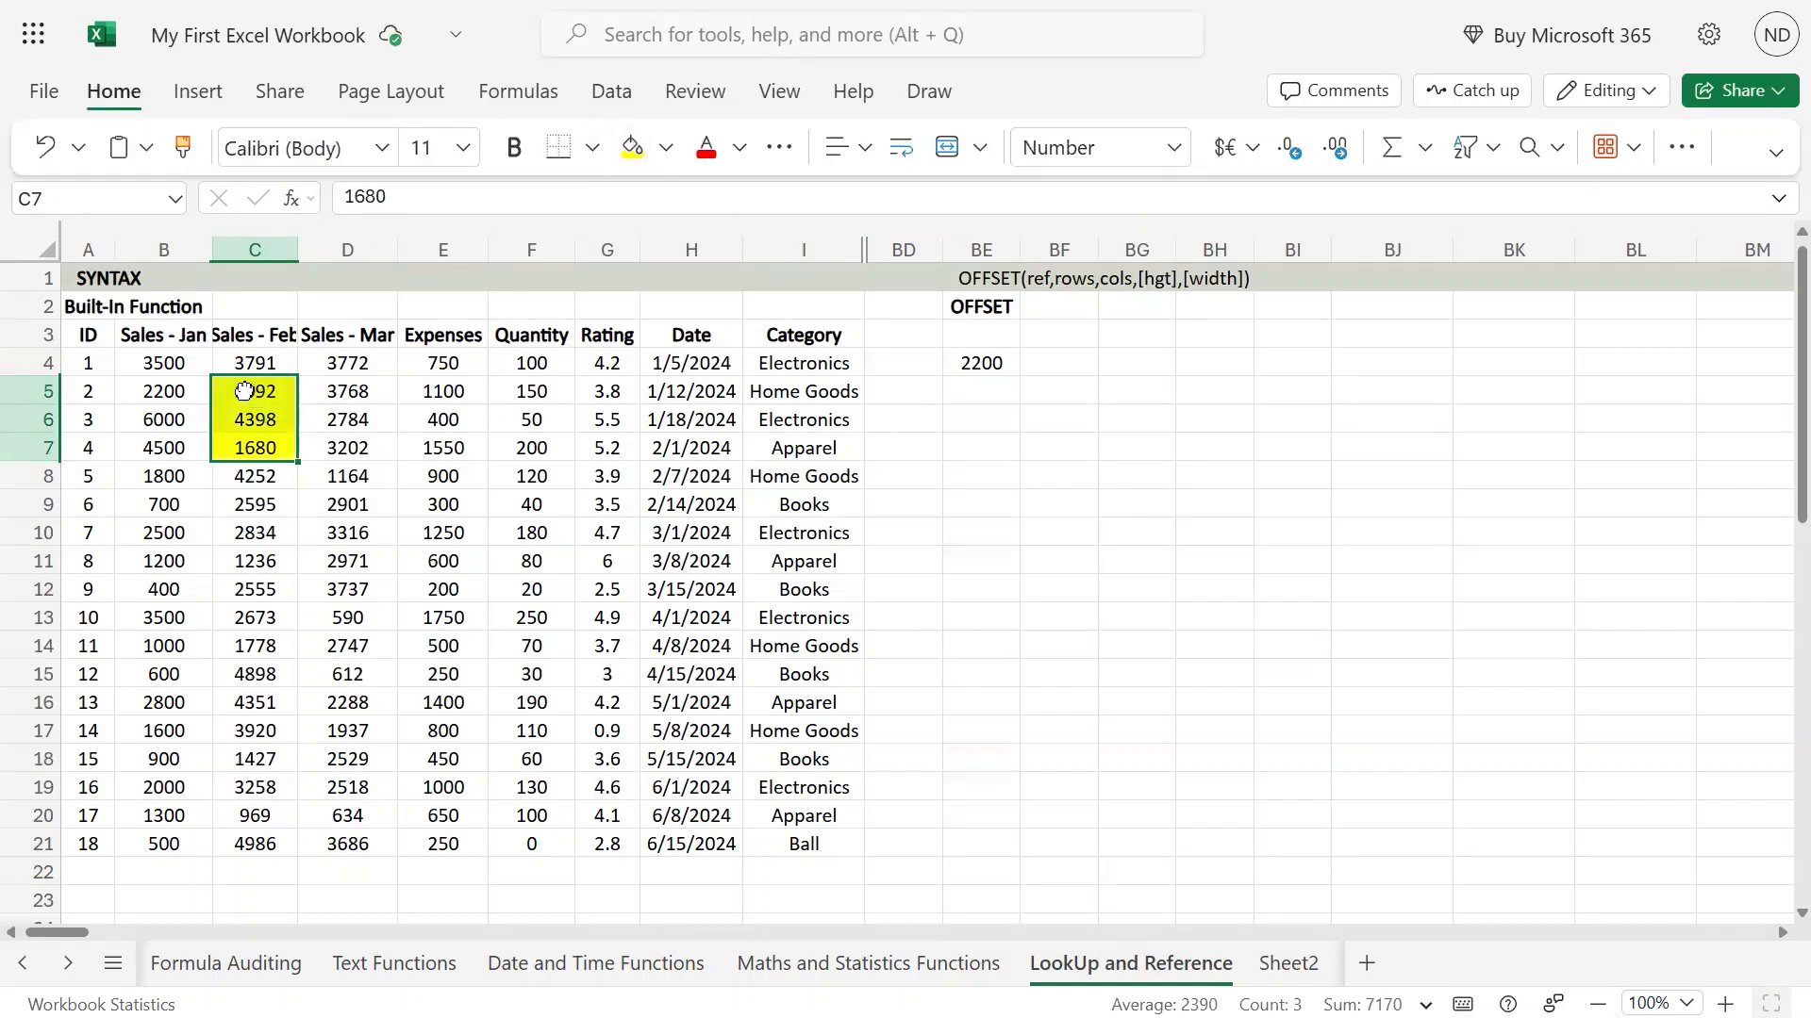
pyautogui.moveTo(244, 391); pyautogui.dragTo(190, 394)
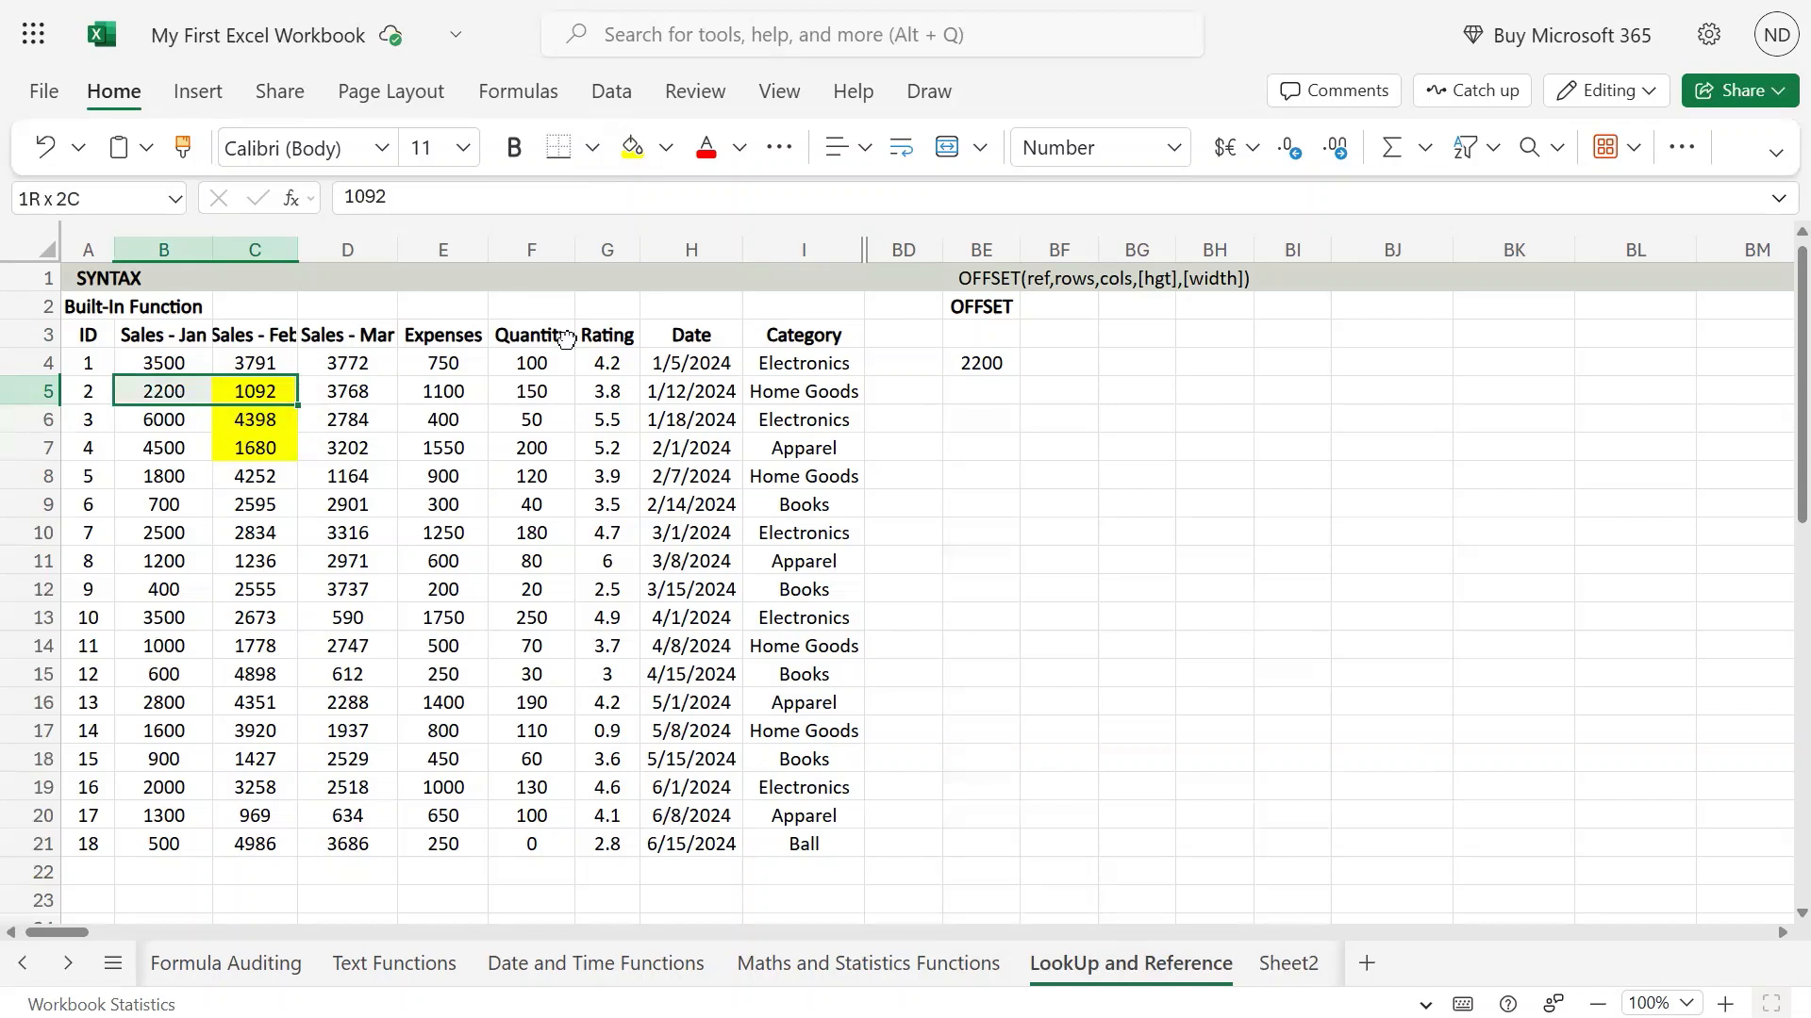
pyautogui.click(630, 147)
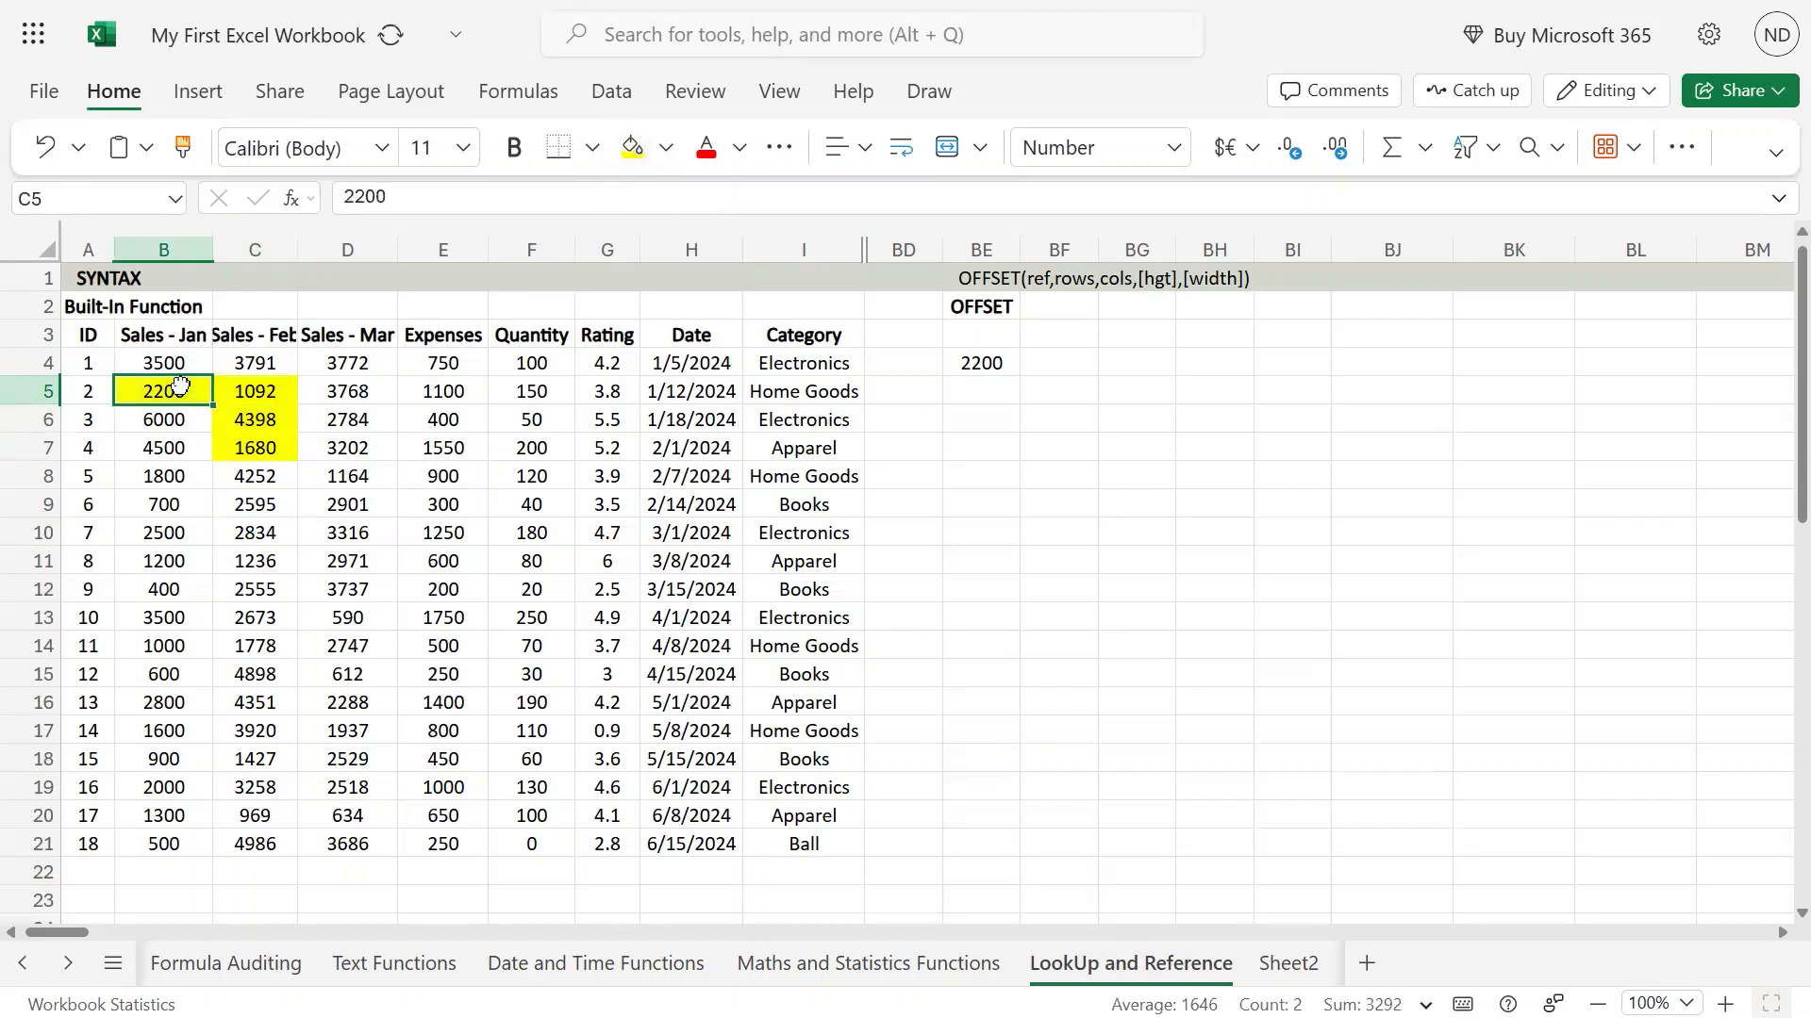
# - Change the columns argument of the BE4 formula to 1, then fill C5:D5 with yellow to mark the new path
pyautogui.click(977, 362)
pyautogui.press('F2')
pyautogui.press('Left')
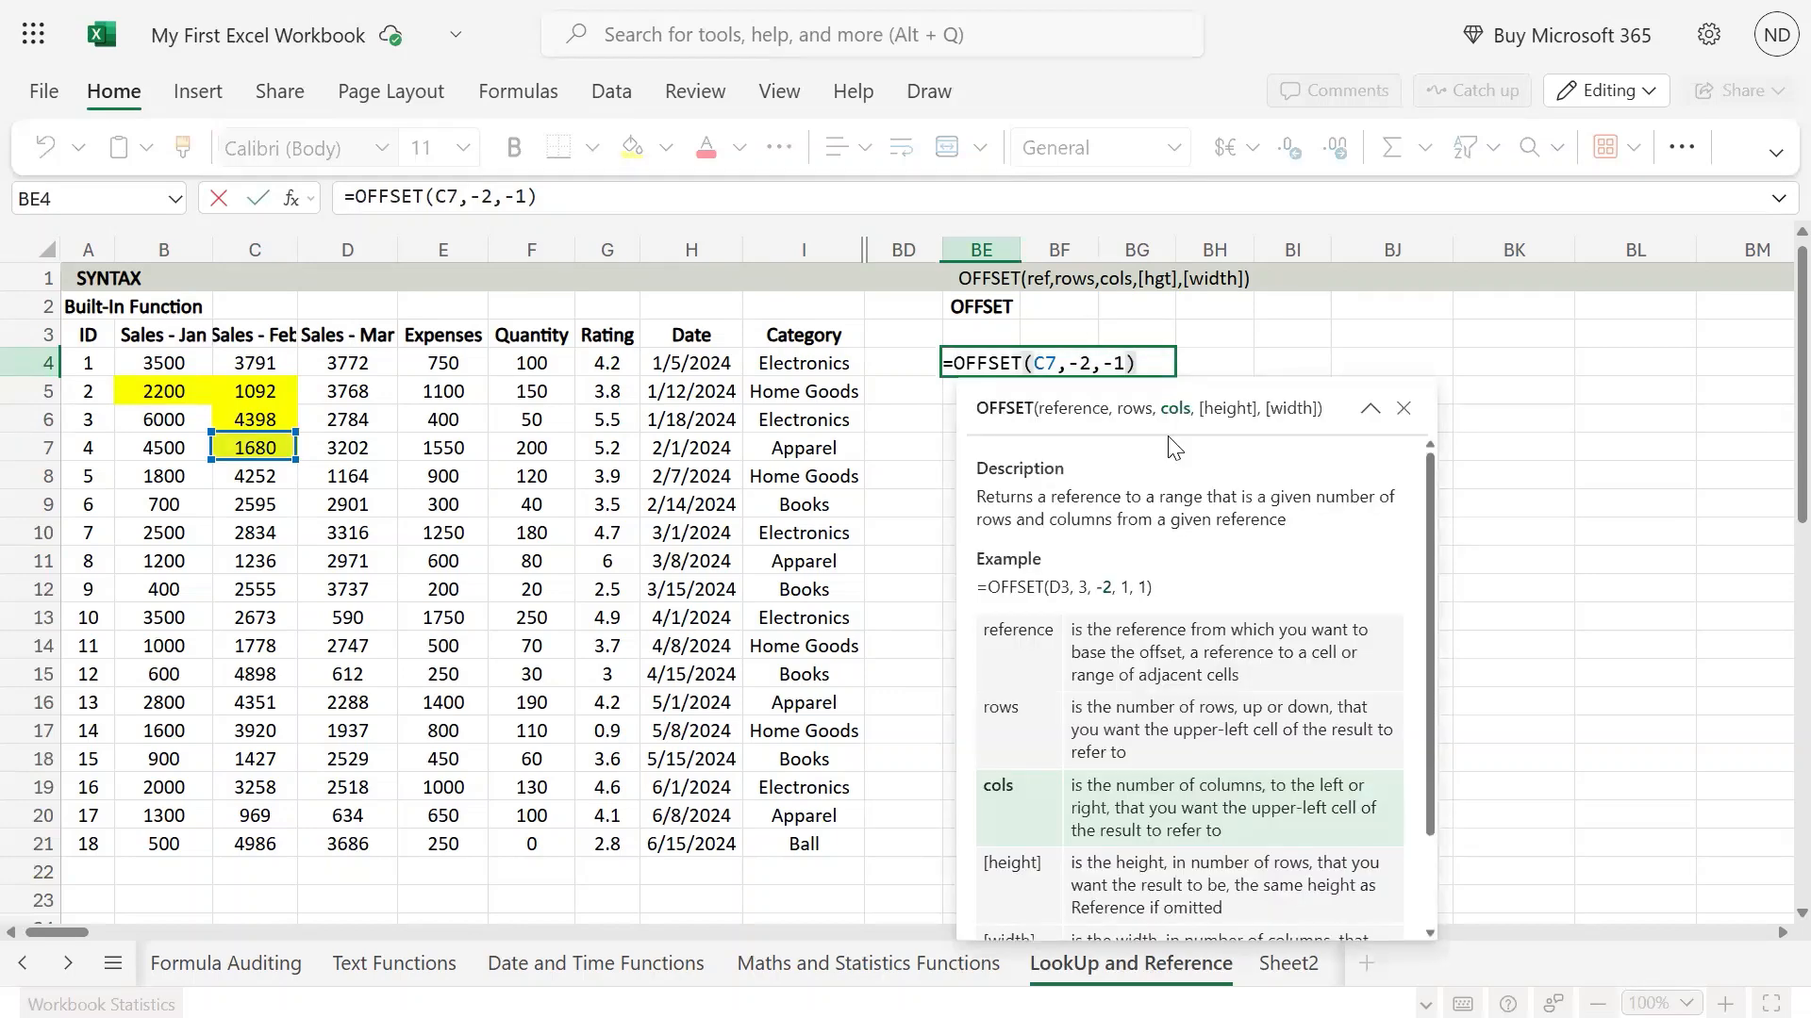
pyautogui.press('Right')
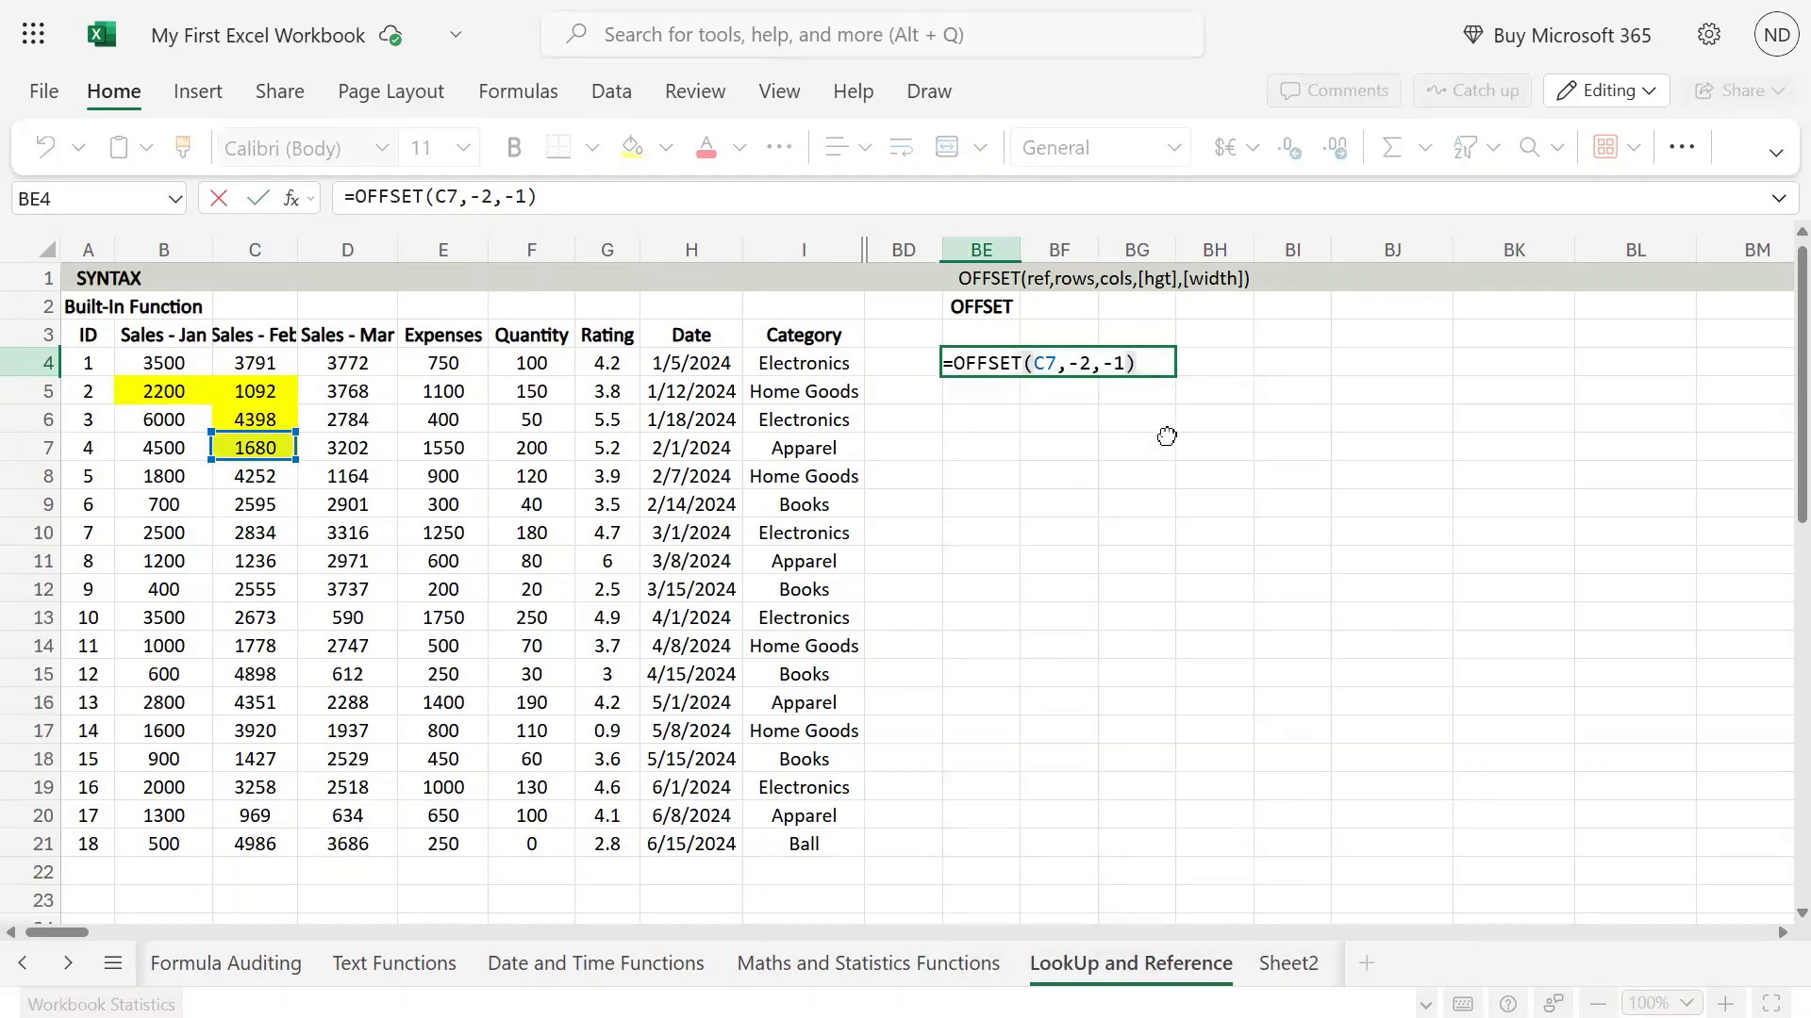
pyautogui.press('Return')
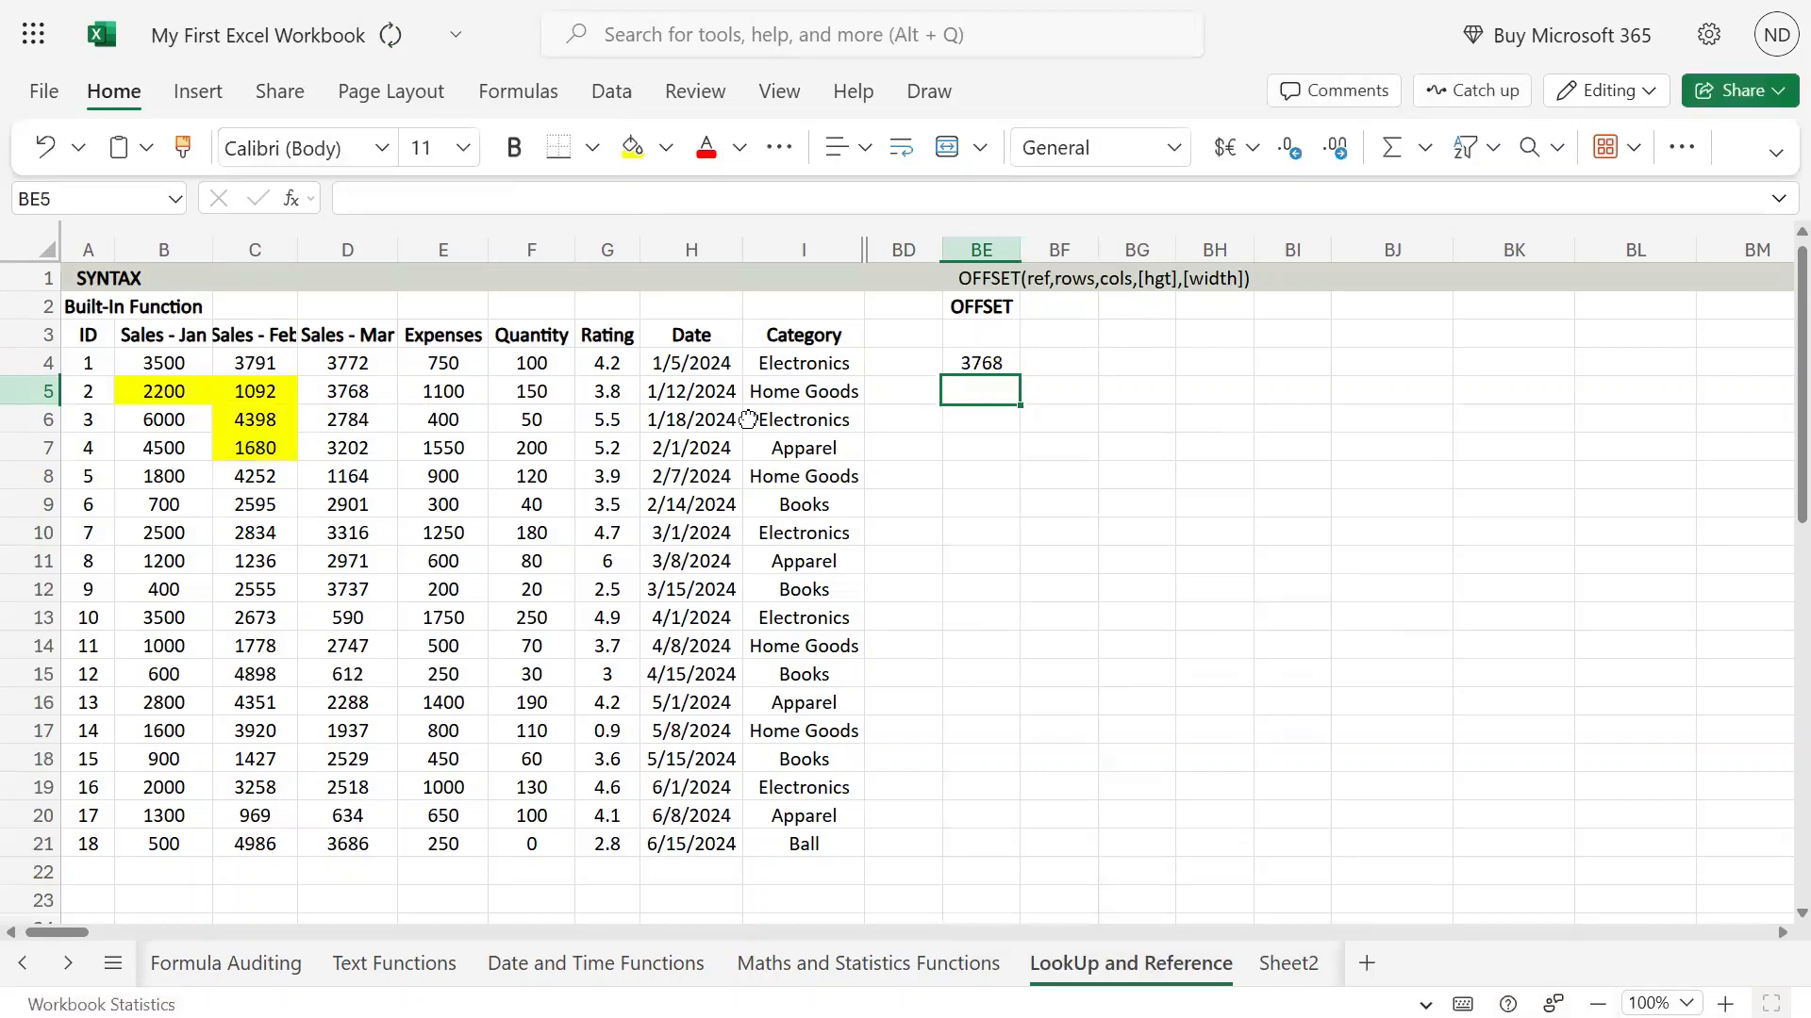
pyautogui.moveTo(283, 394); pyautogui.dragTo(334, 397)
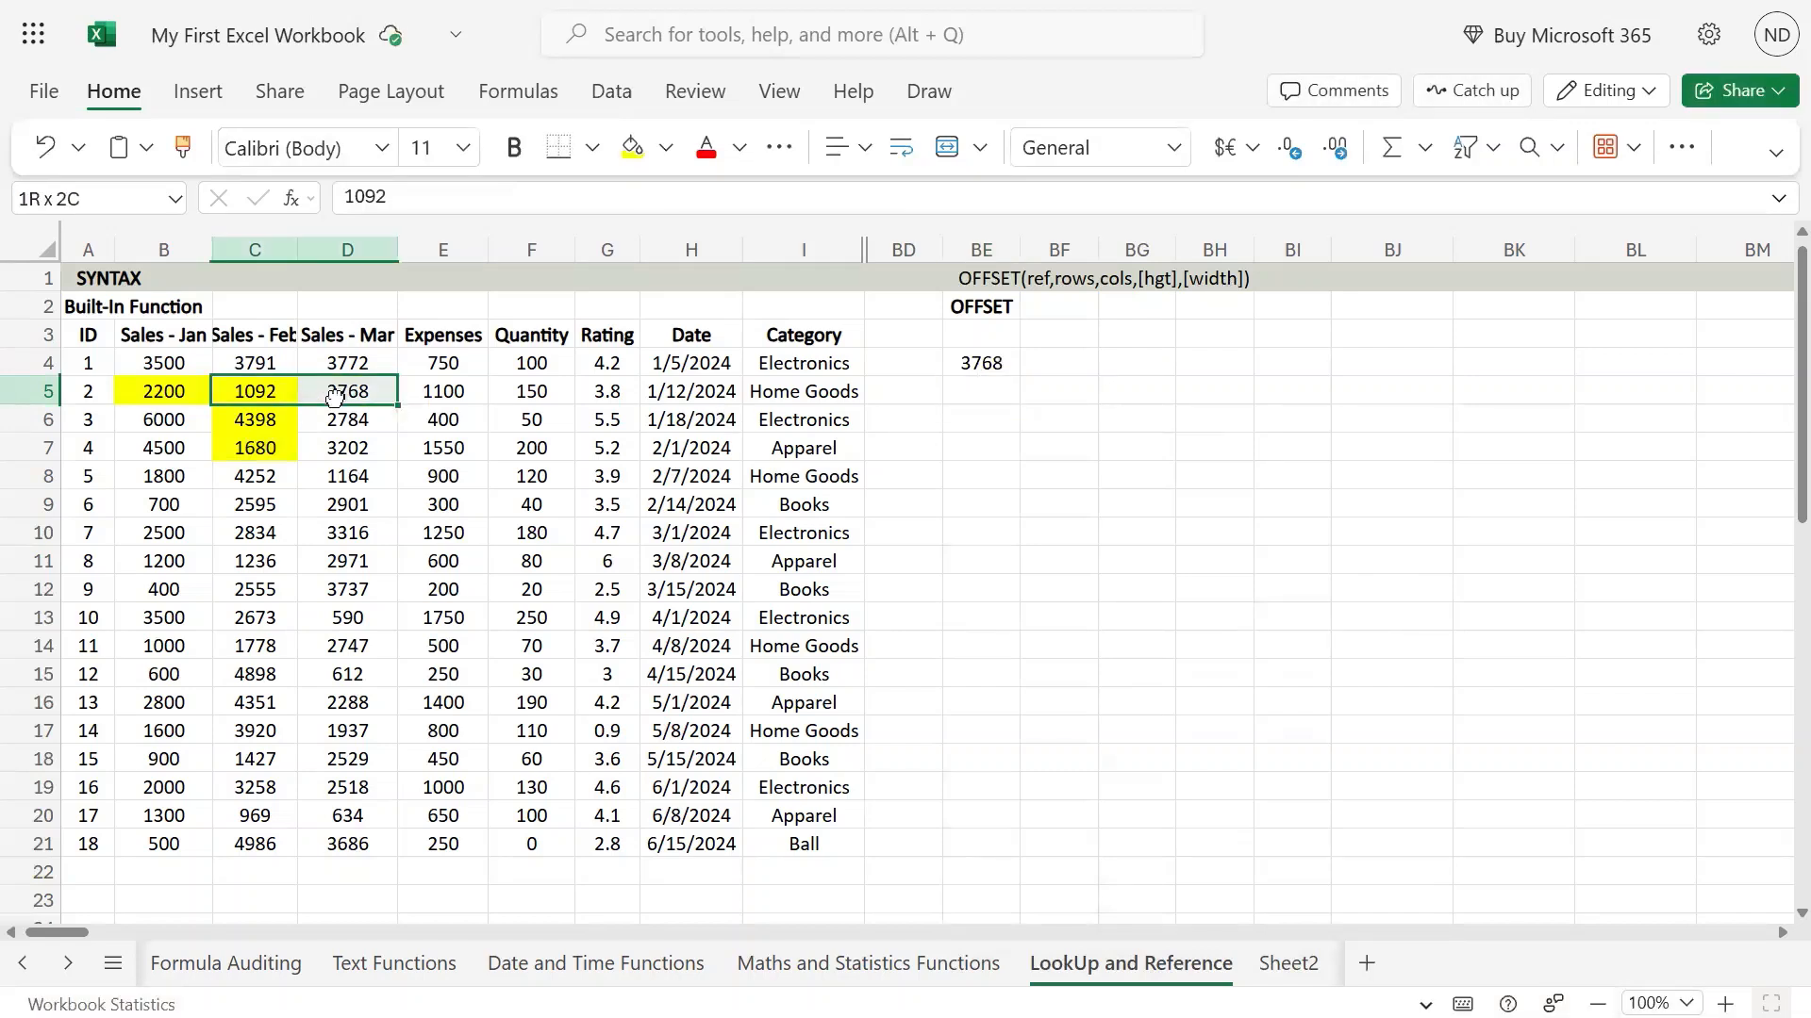
pyautogui.click(632, 149)
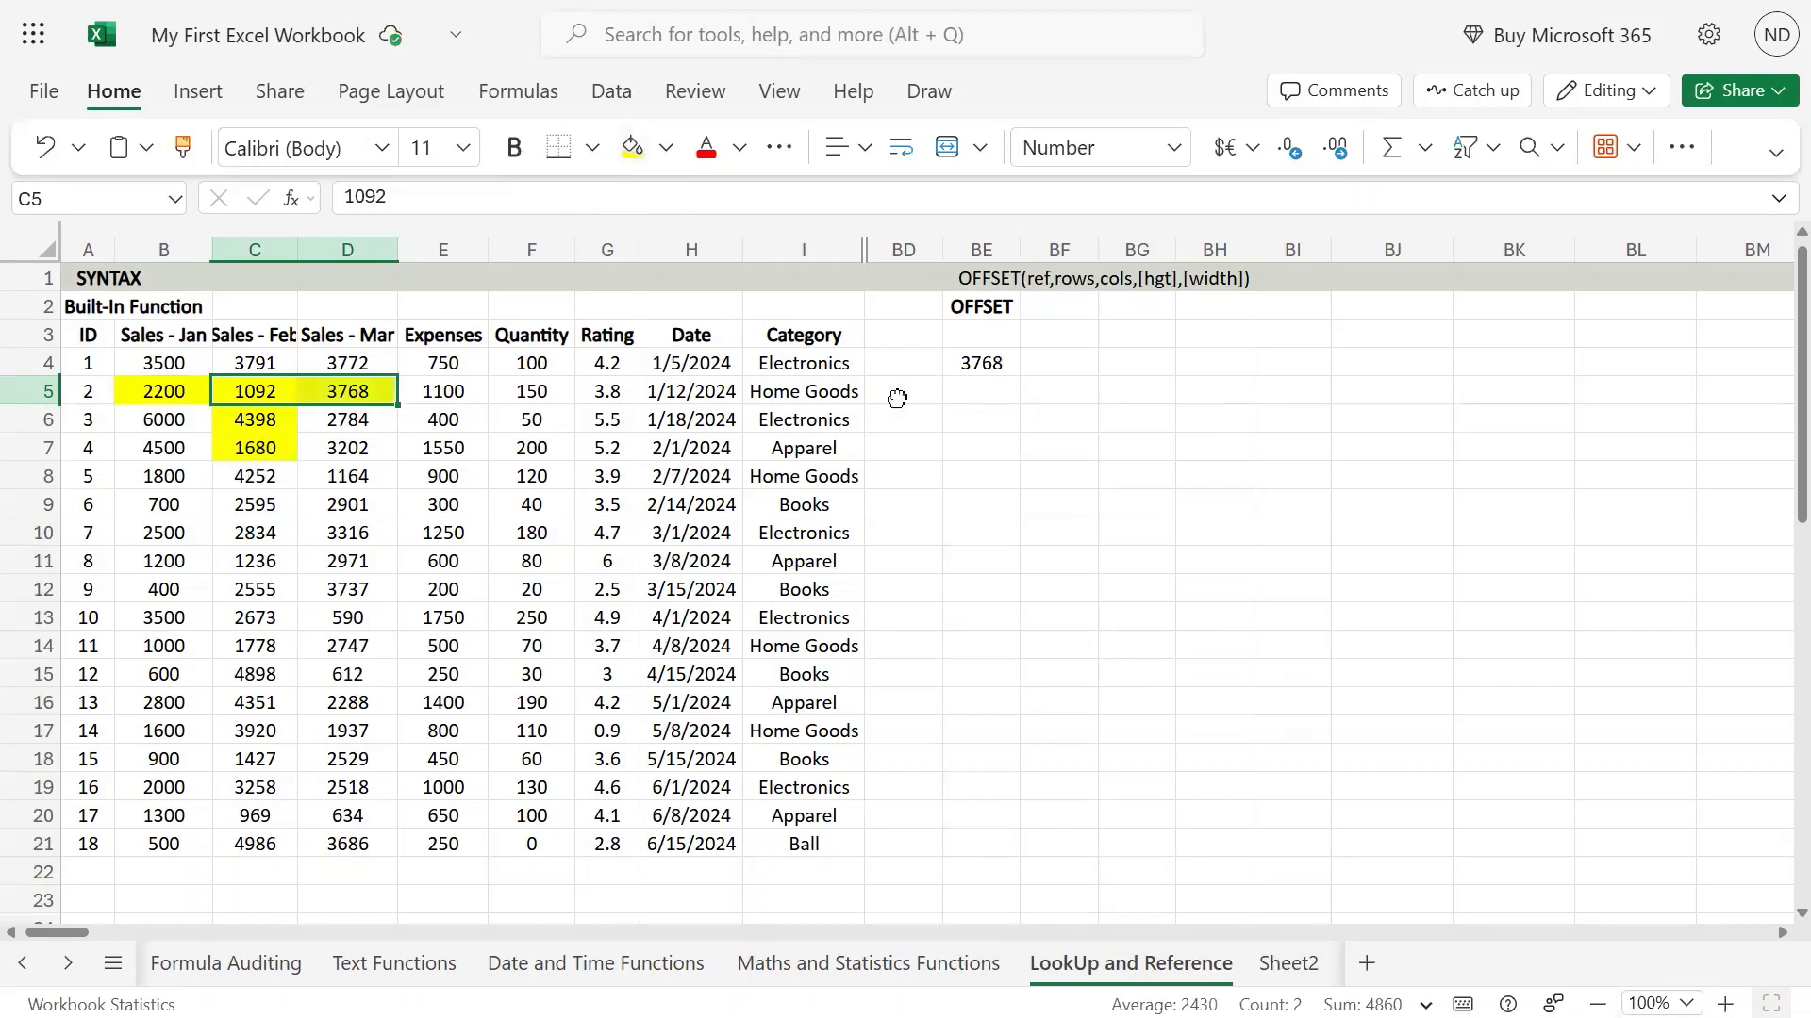
# - Change the rows argument of the BE4 formula to 2: =OFFSET(C7,2,1)
pyautogui.doubleClick(997, 363)
pyautogui.click(1072, 364)
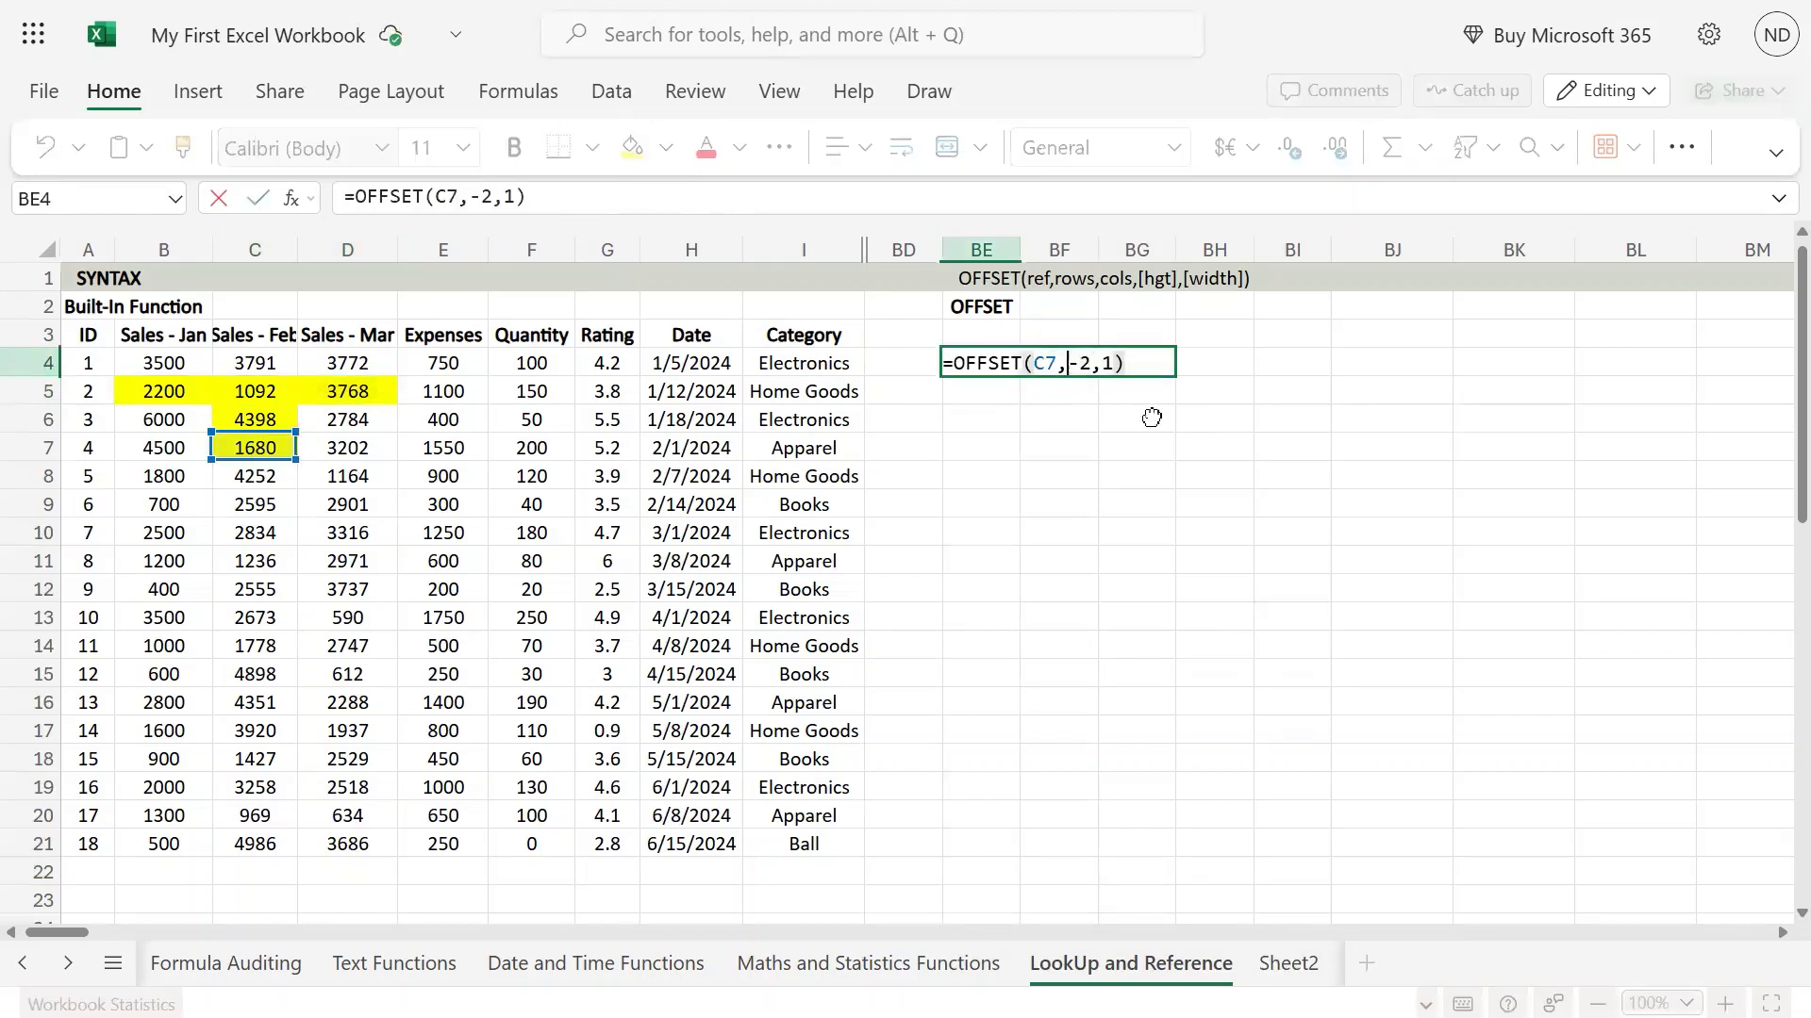
pyautogui.press('BackSpace')
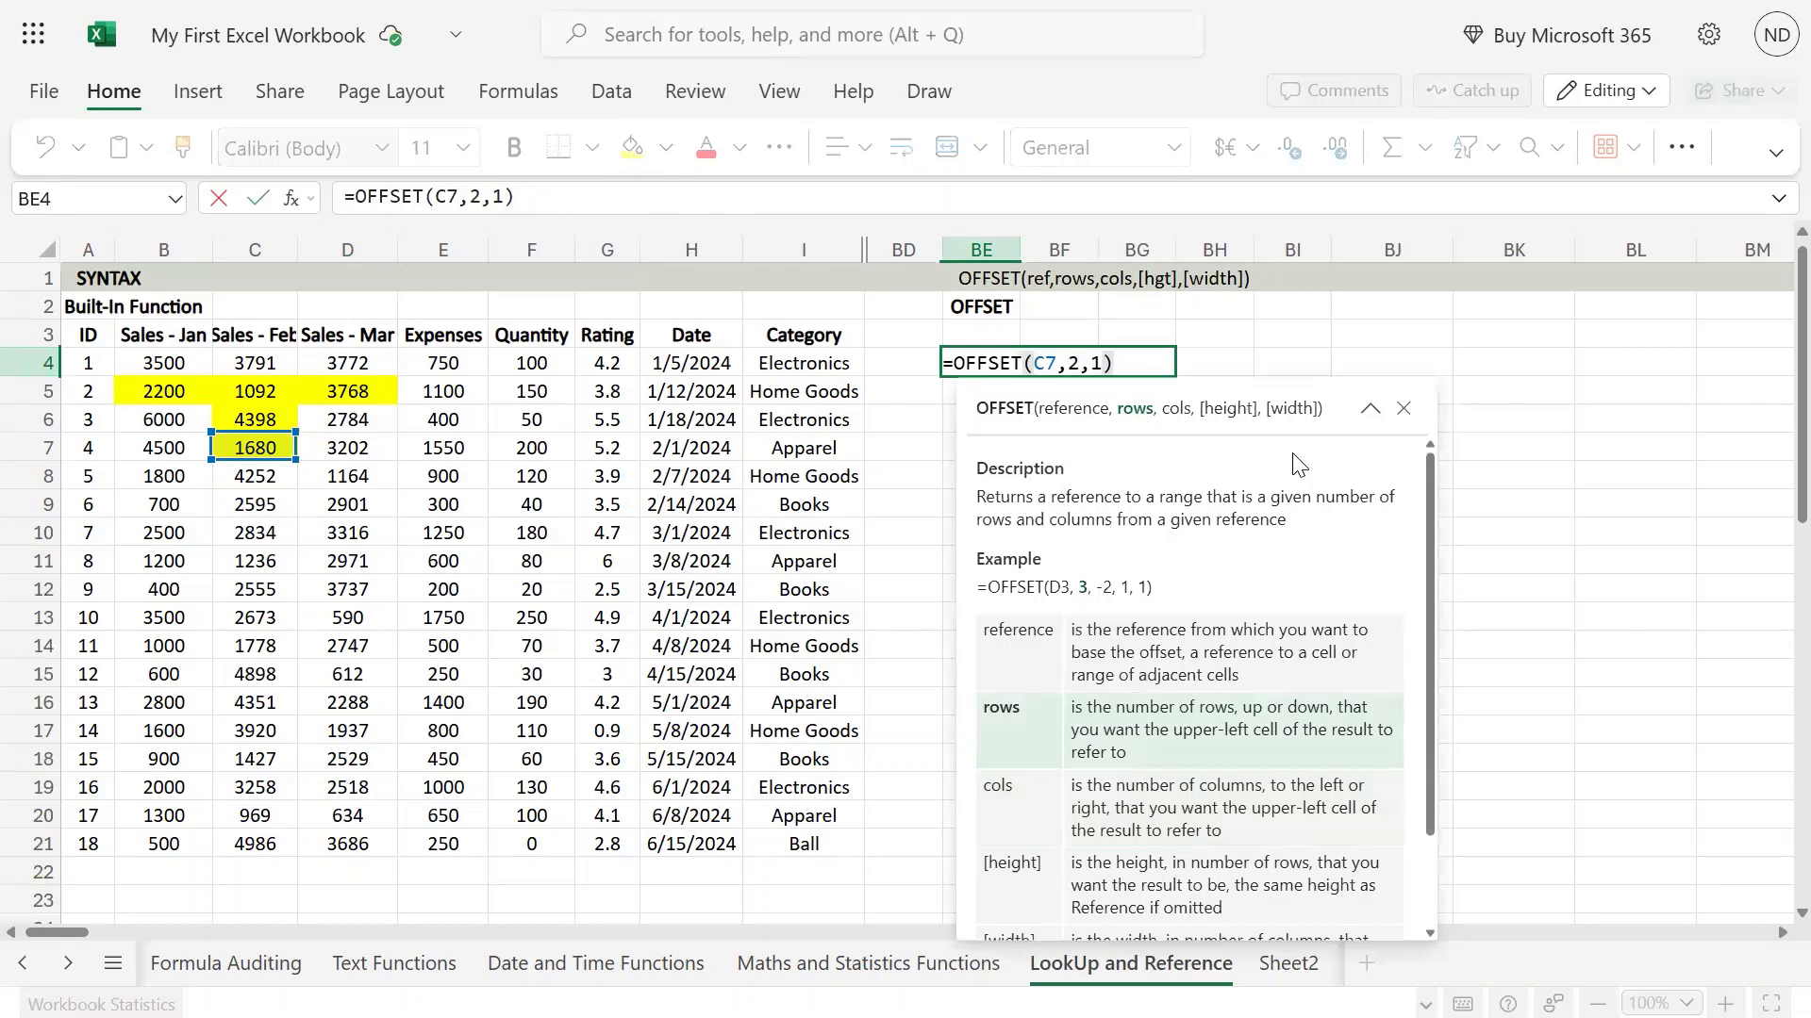
pyautogui.press('Return')
# - Fill reference cell C7 with a light blue theme color
pyautogui.press('Left')
pyautogui.press('Left')
pyautogui.press('Left')
pyautogui.press('Left')
pyautogui.press('Left')
pyautogui.press('Left')
pyautogui.press('Left')
pyautogui.press('Left')
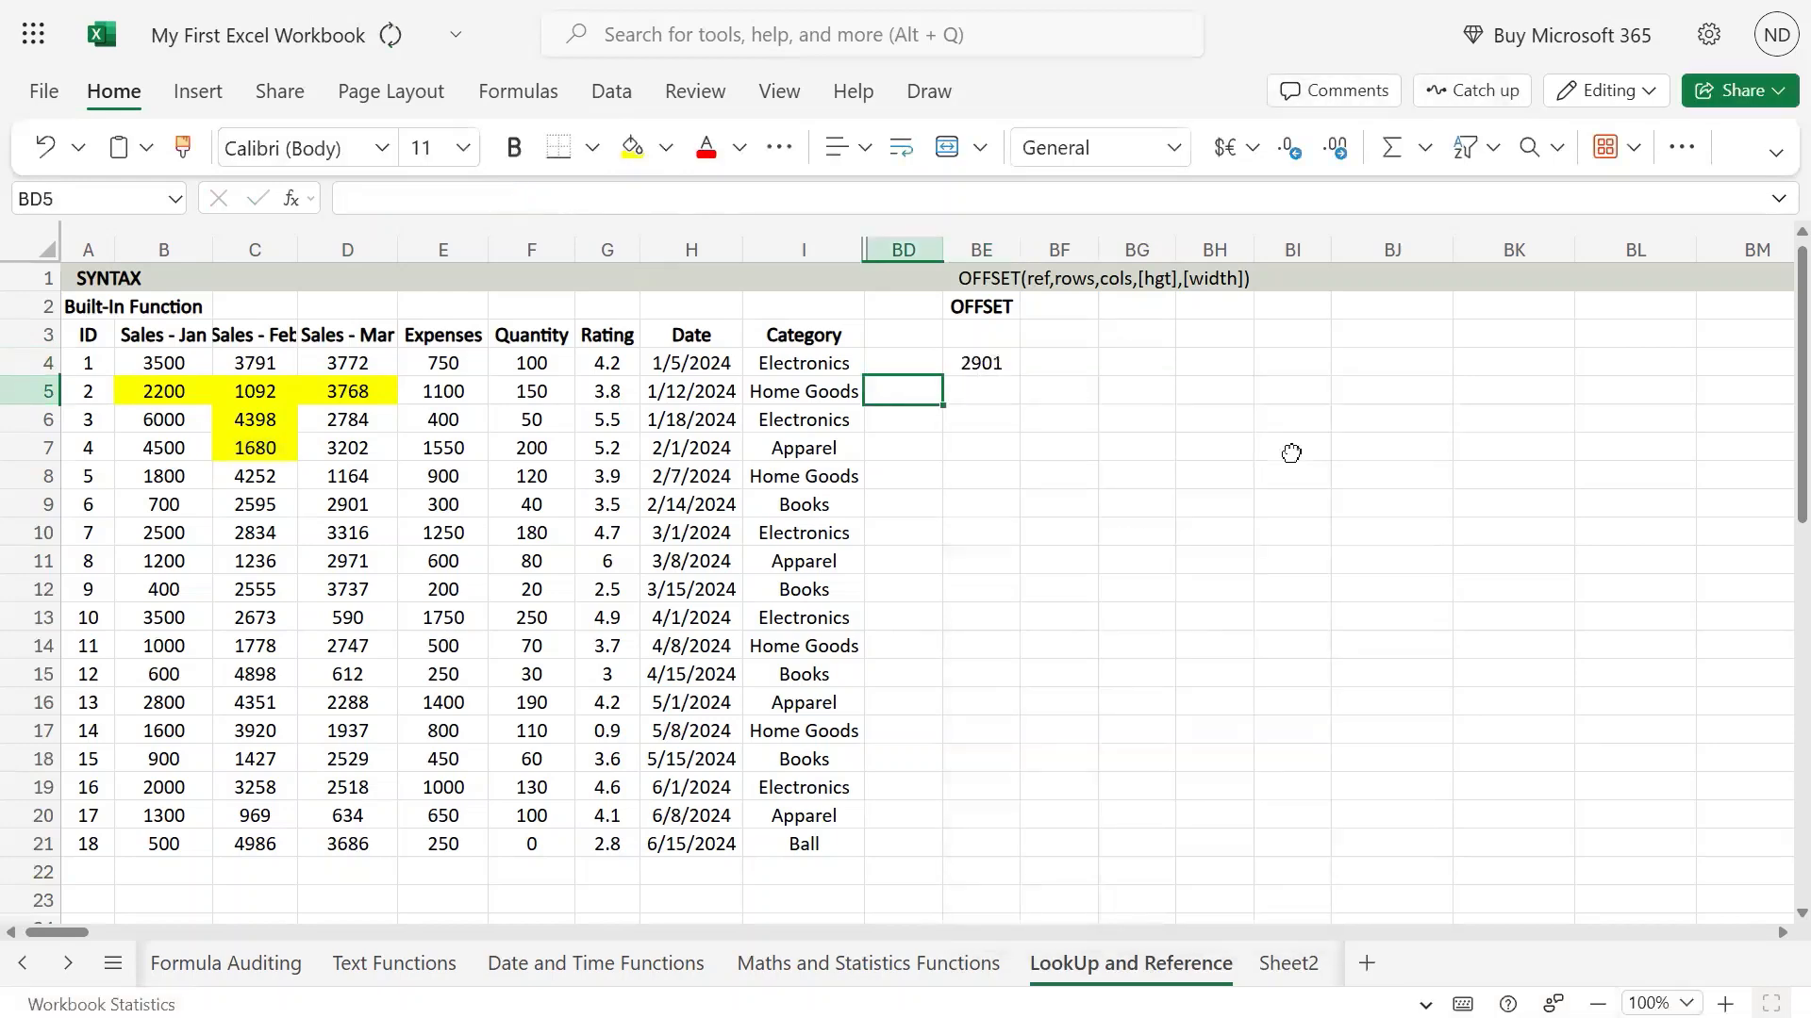
pyautogui.press('Down')
pyautogui.press('Down')
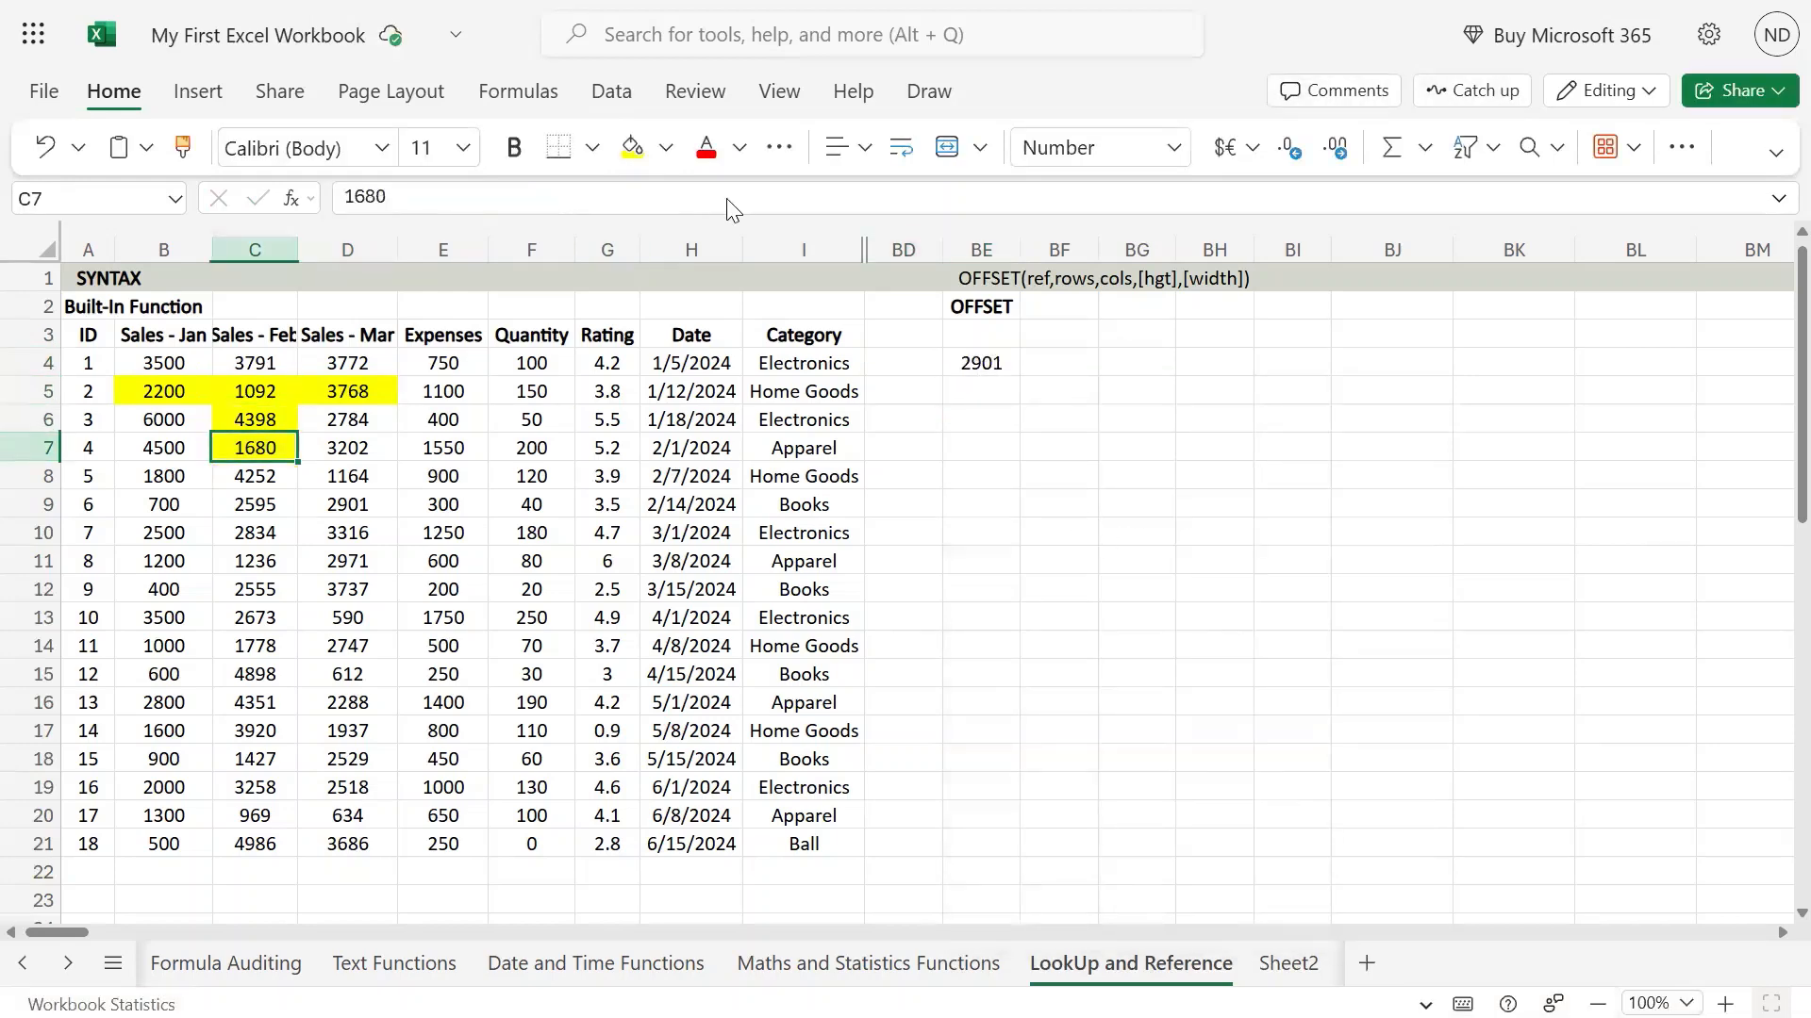
pyautogui.click(667, 148)
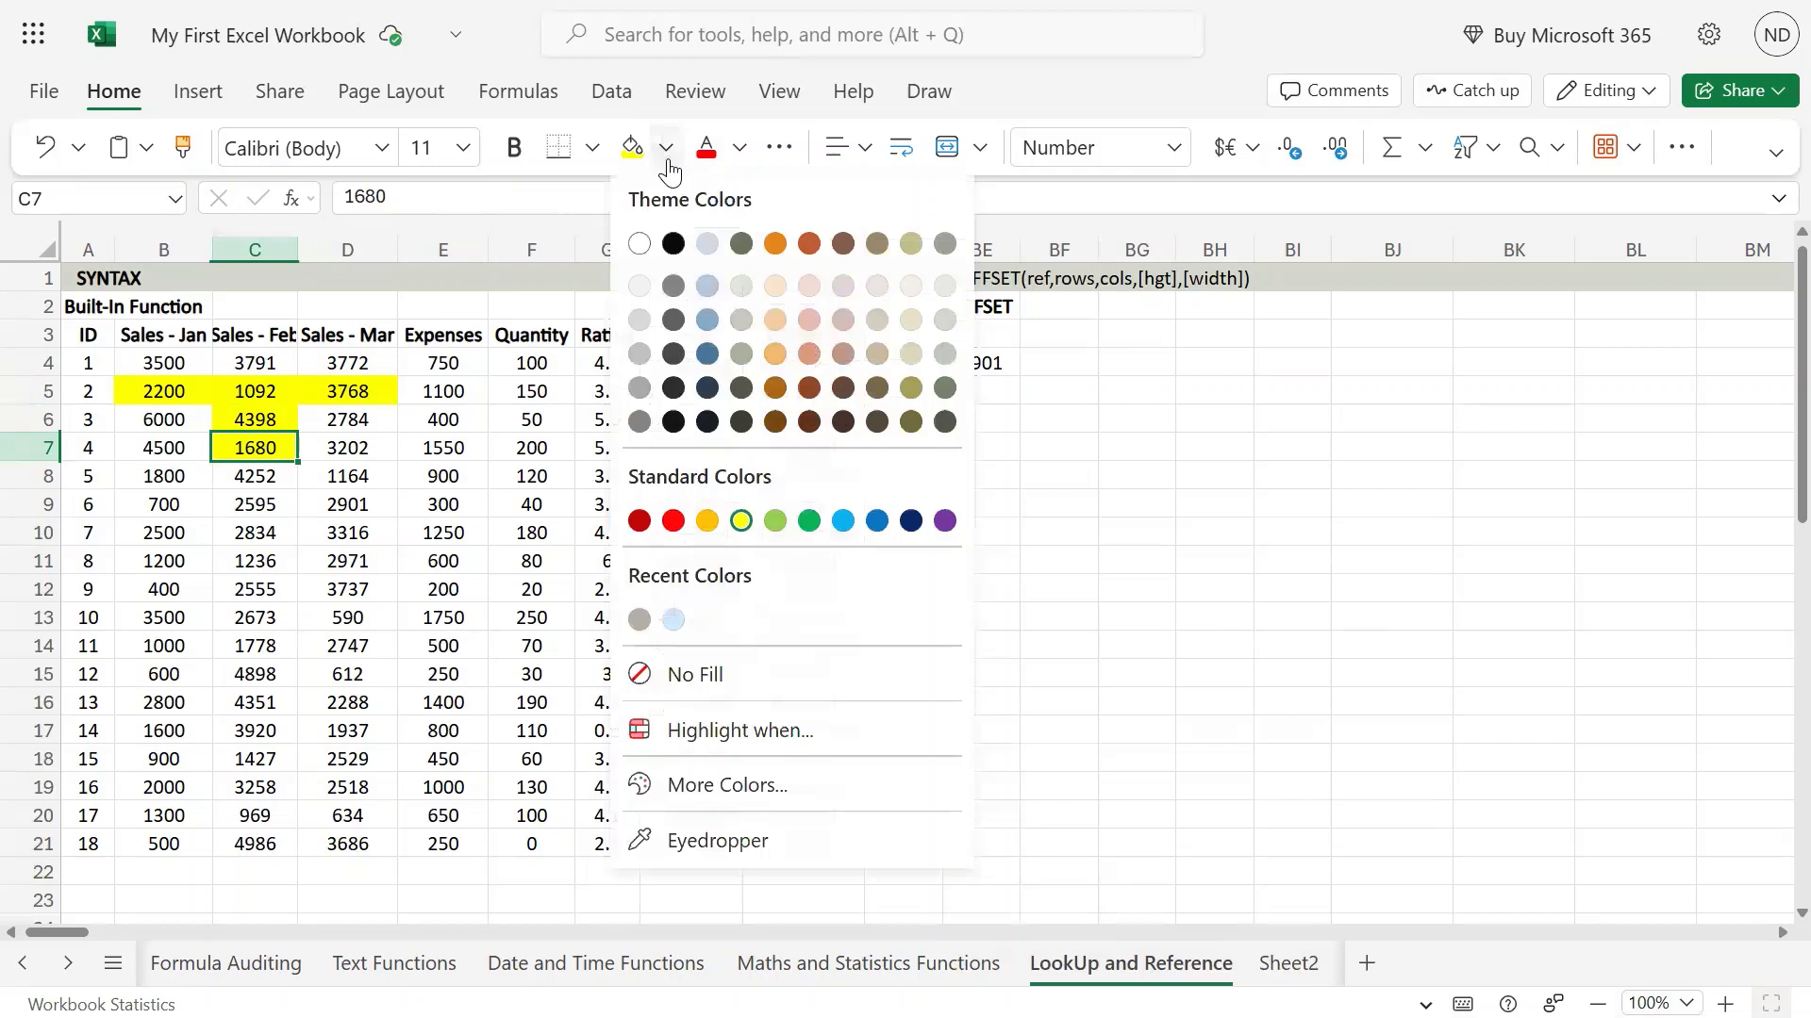
pyautogui.click(707, 285)
# - Trace the two-row offset below C7 through C8:C9 in the sales data and return to the OFFSET formula area
pyautogui.click(249, 504)
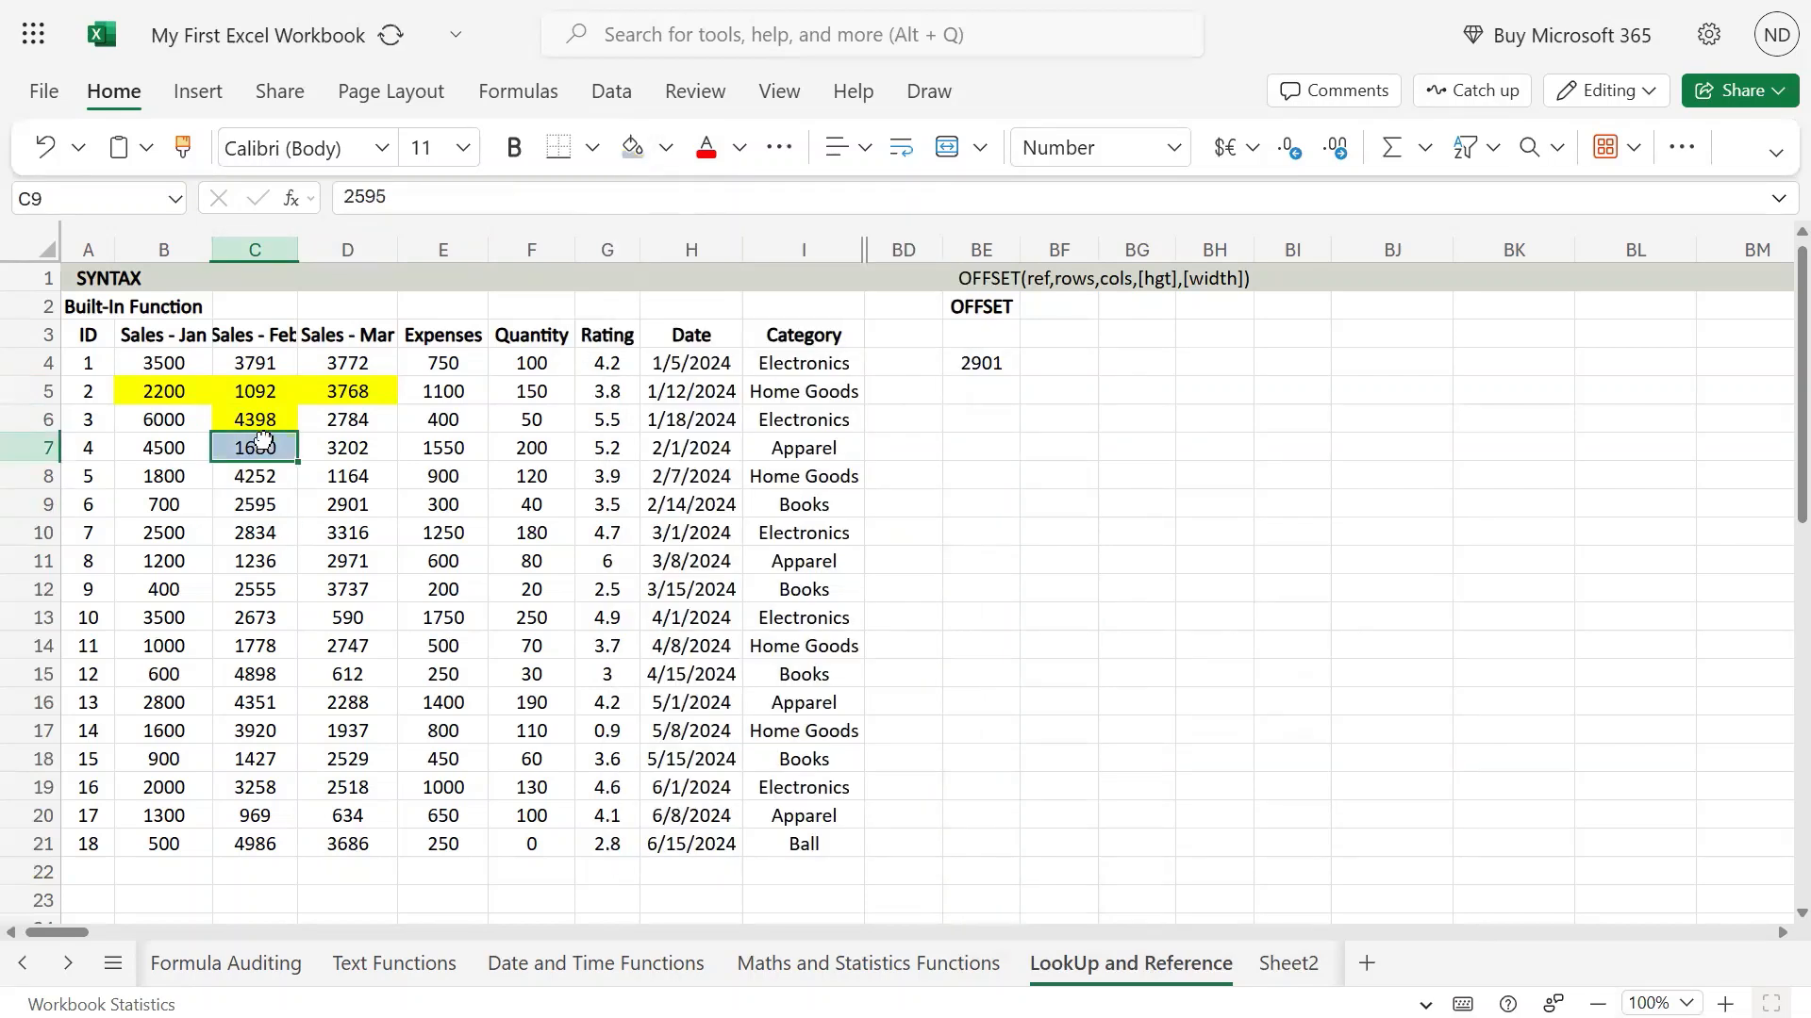
pyautogui.click(257, 451)
pyautogui.moveTo(250, 476); pyautogui.dragTo(273, 503)
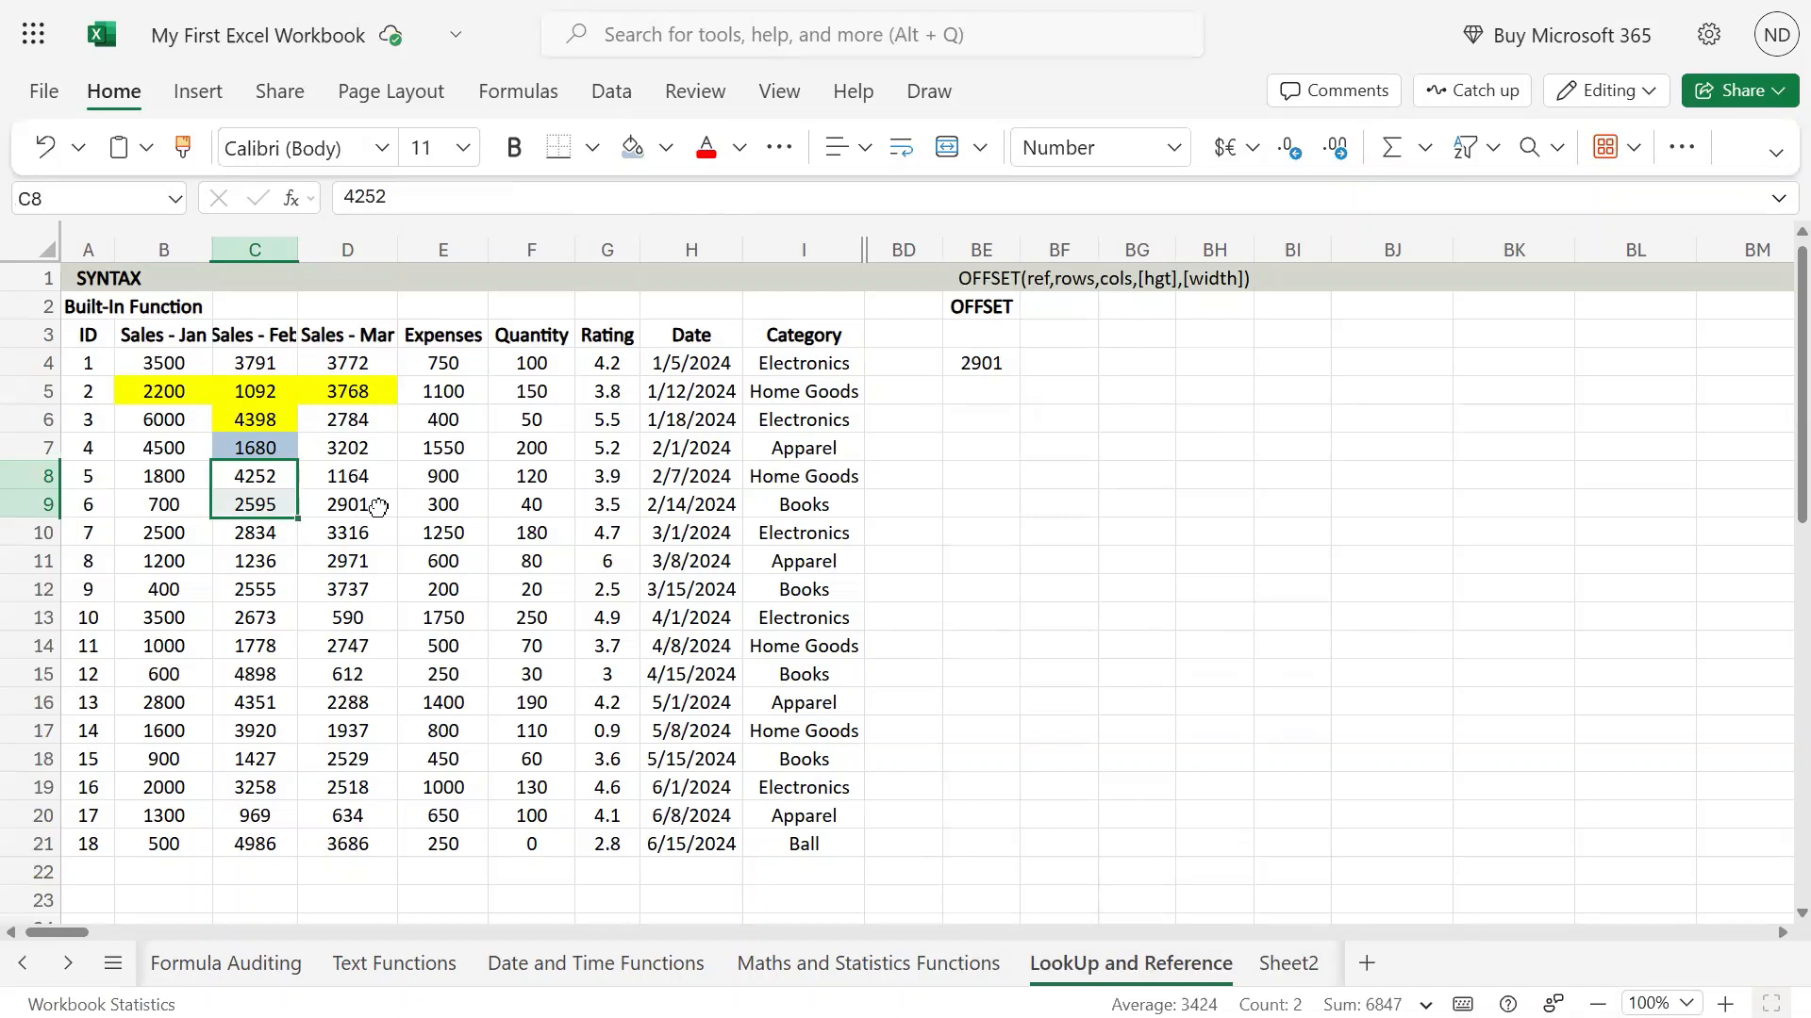
pyautogui.click(1000, 363)
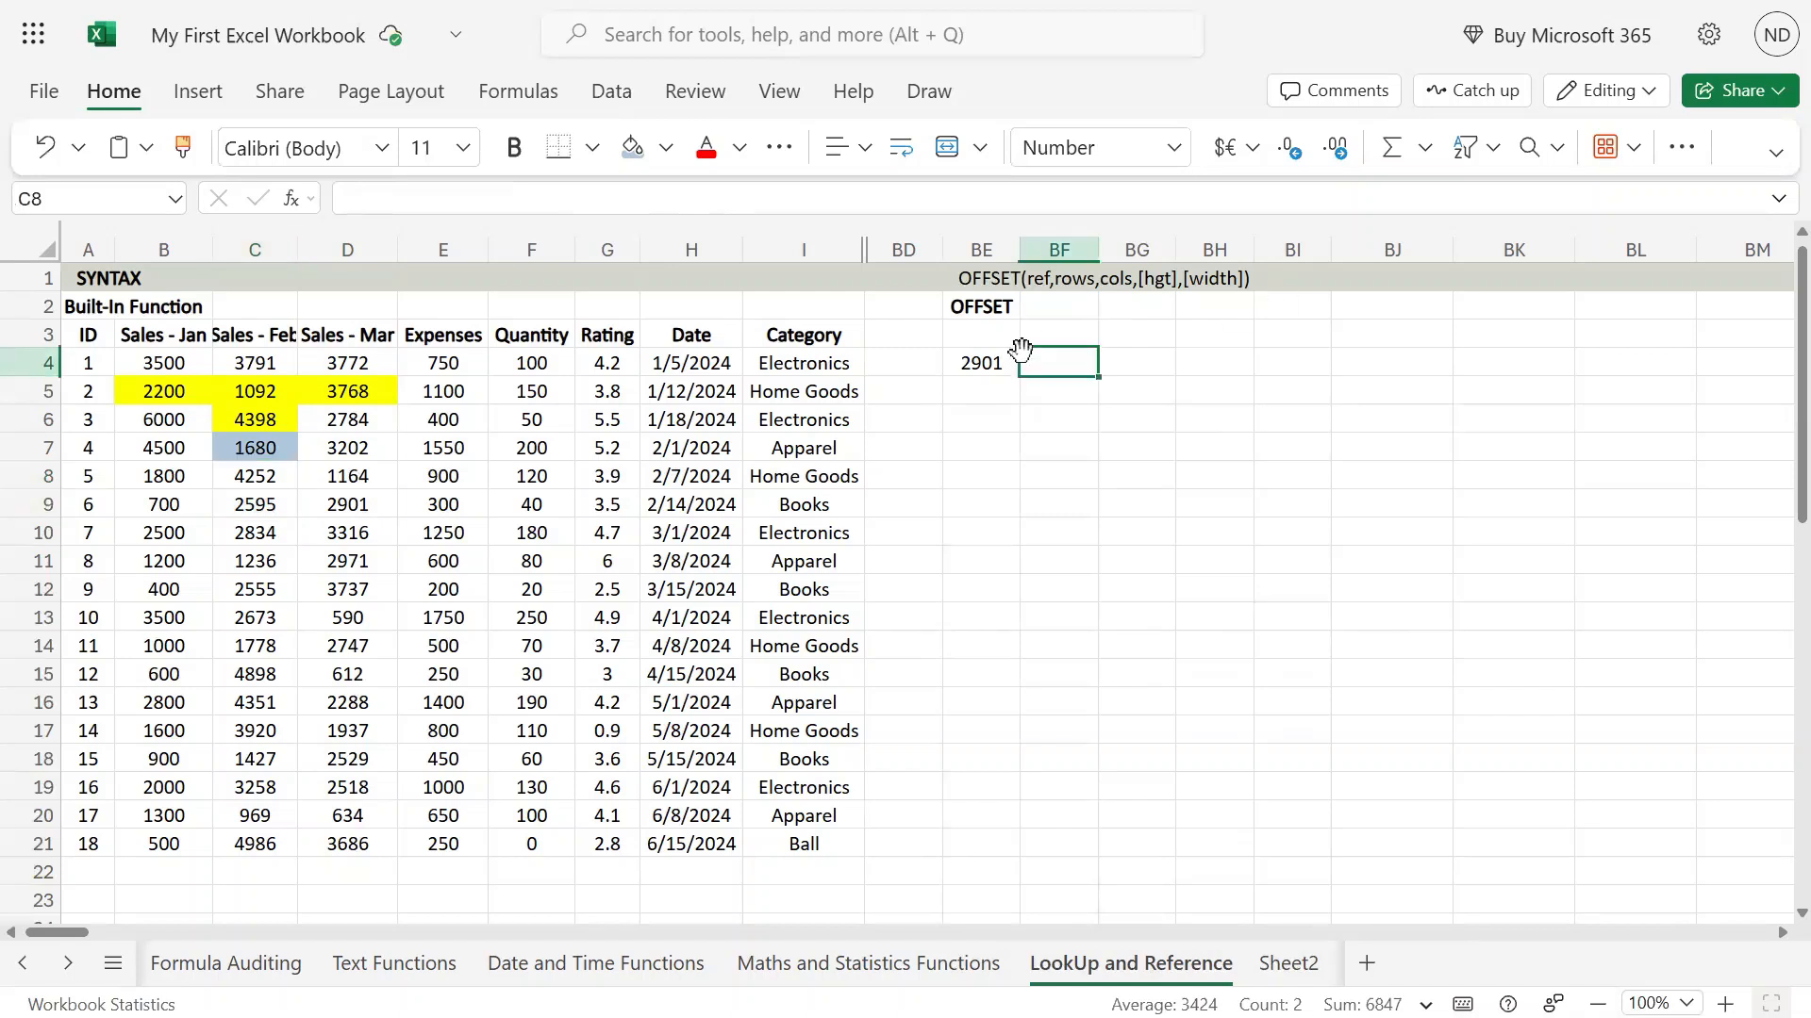
# - Fill C8:C9 and D9 with yellow to mark the path of two rows down and one column right from C7
pyautogui.doubleClick(1000, 364)
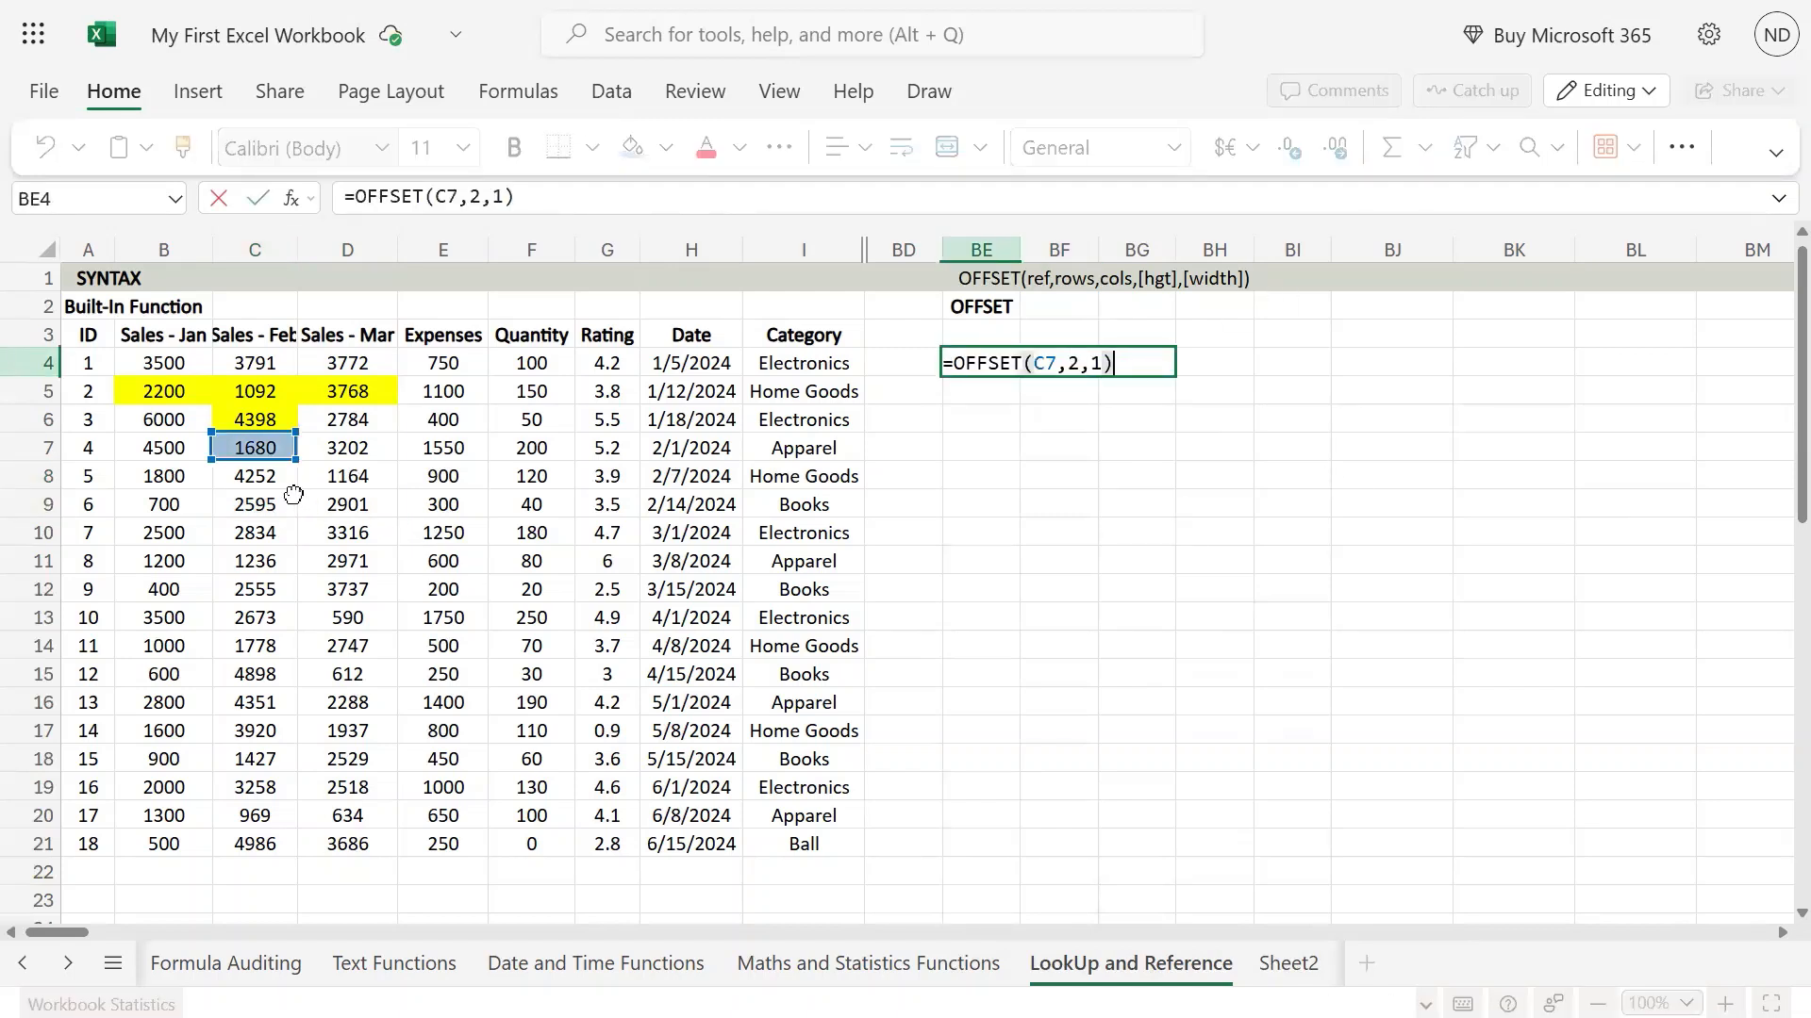
pyautogui.moveTo(268, 472); pyautogui.dragTo(270, 502)
pyautogui.keyDown('ctrl'); pyautogui.click(349, 505); pyautogui.keyUp('ctrl')
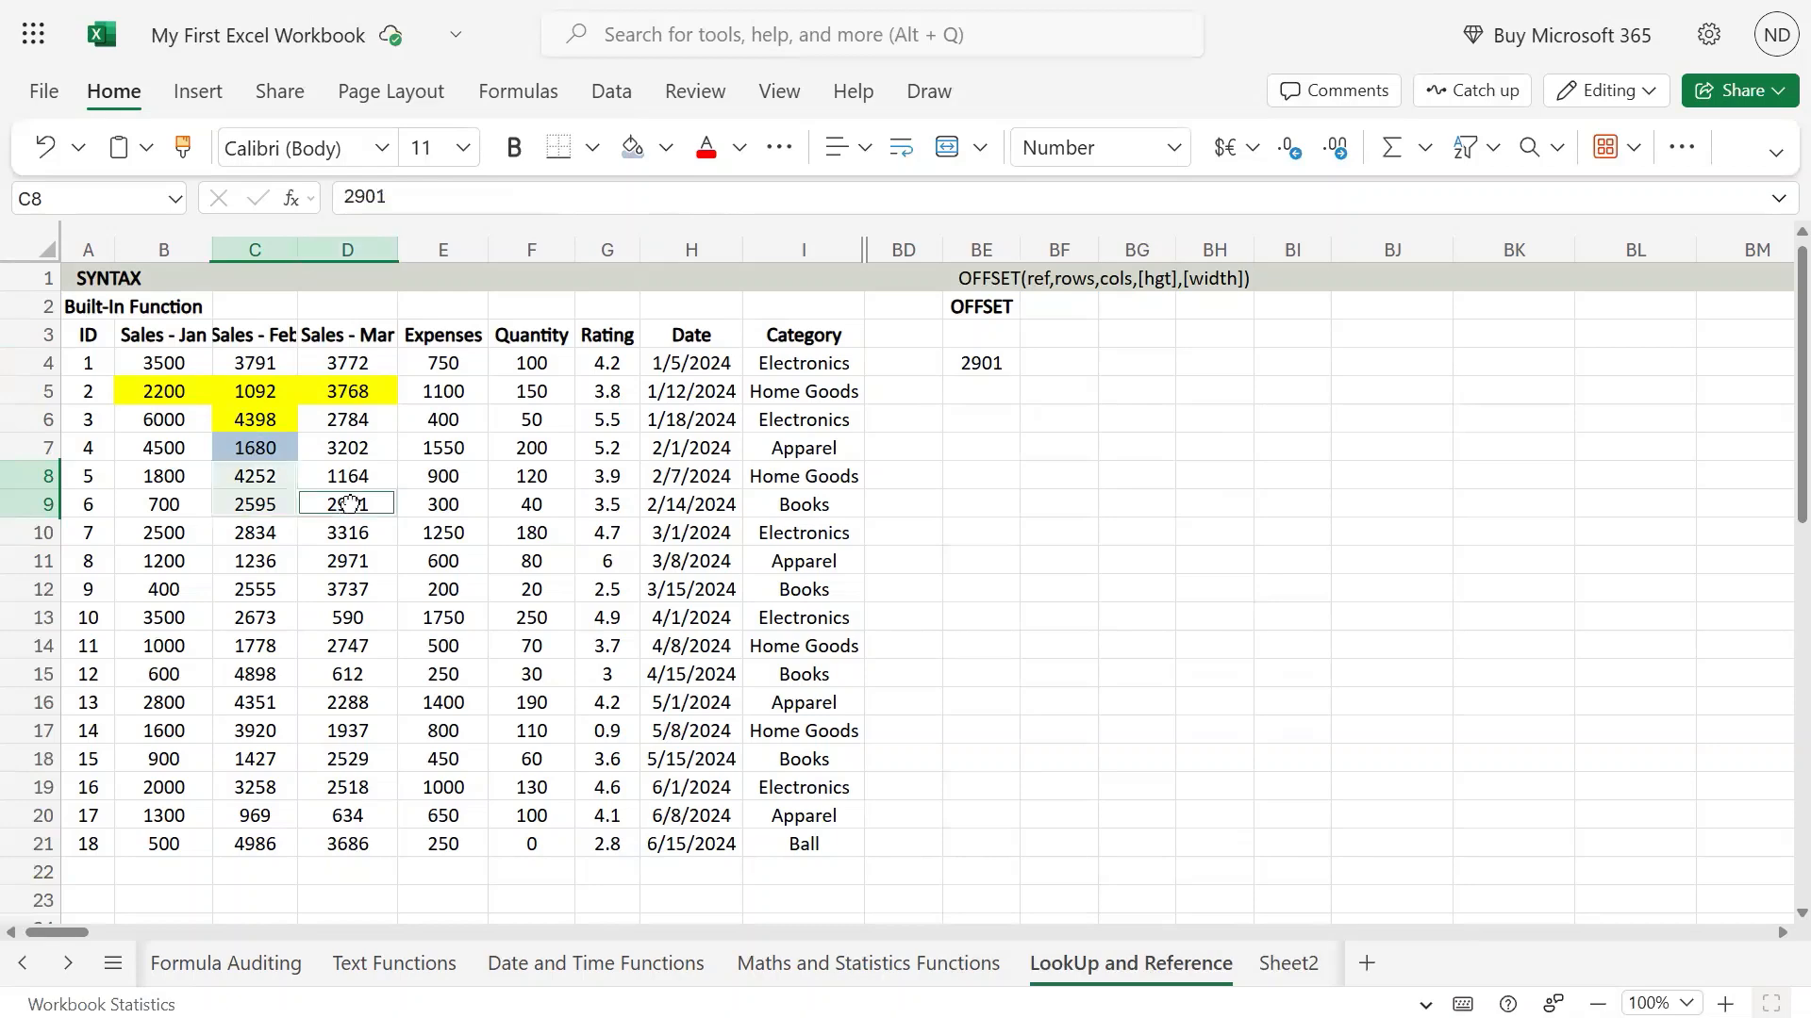
pyautogui.click(666, 147)
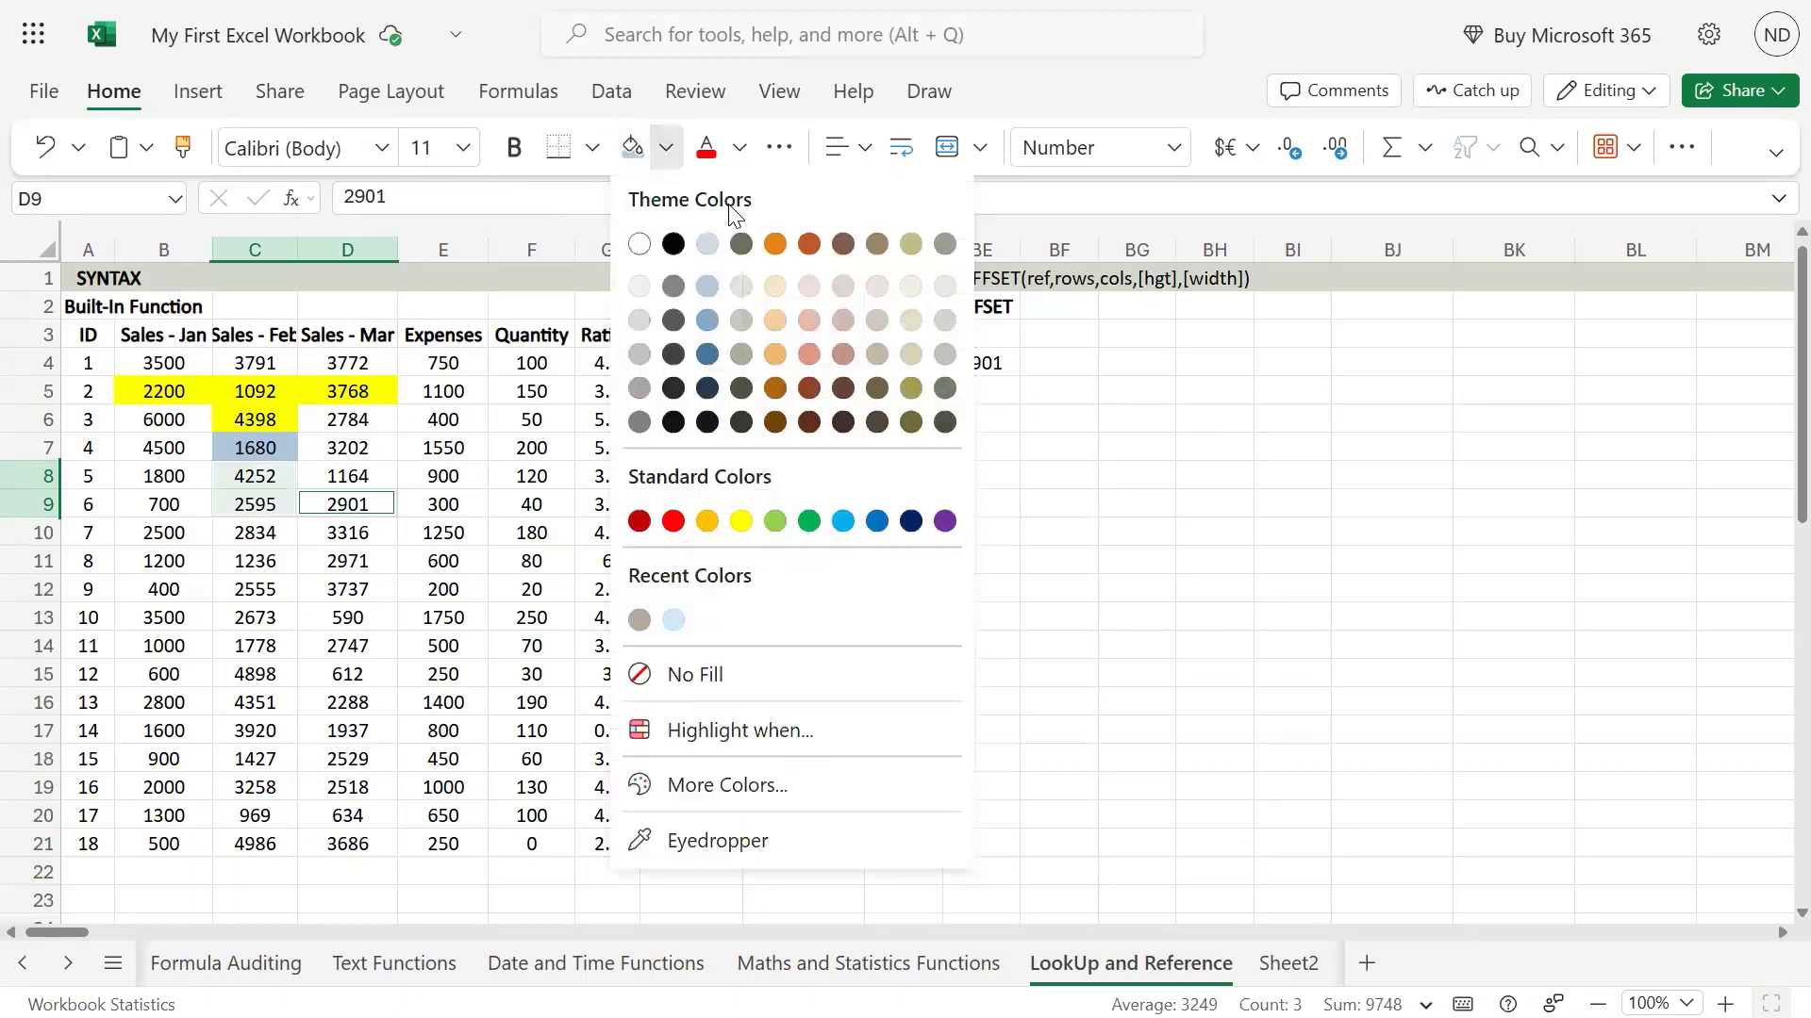
pyautogui.click(741, 521)
pyautogui.click(1231, 568)
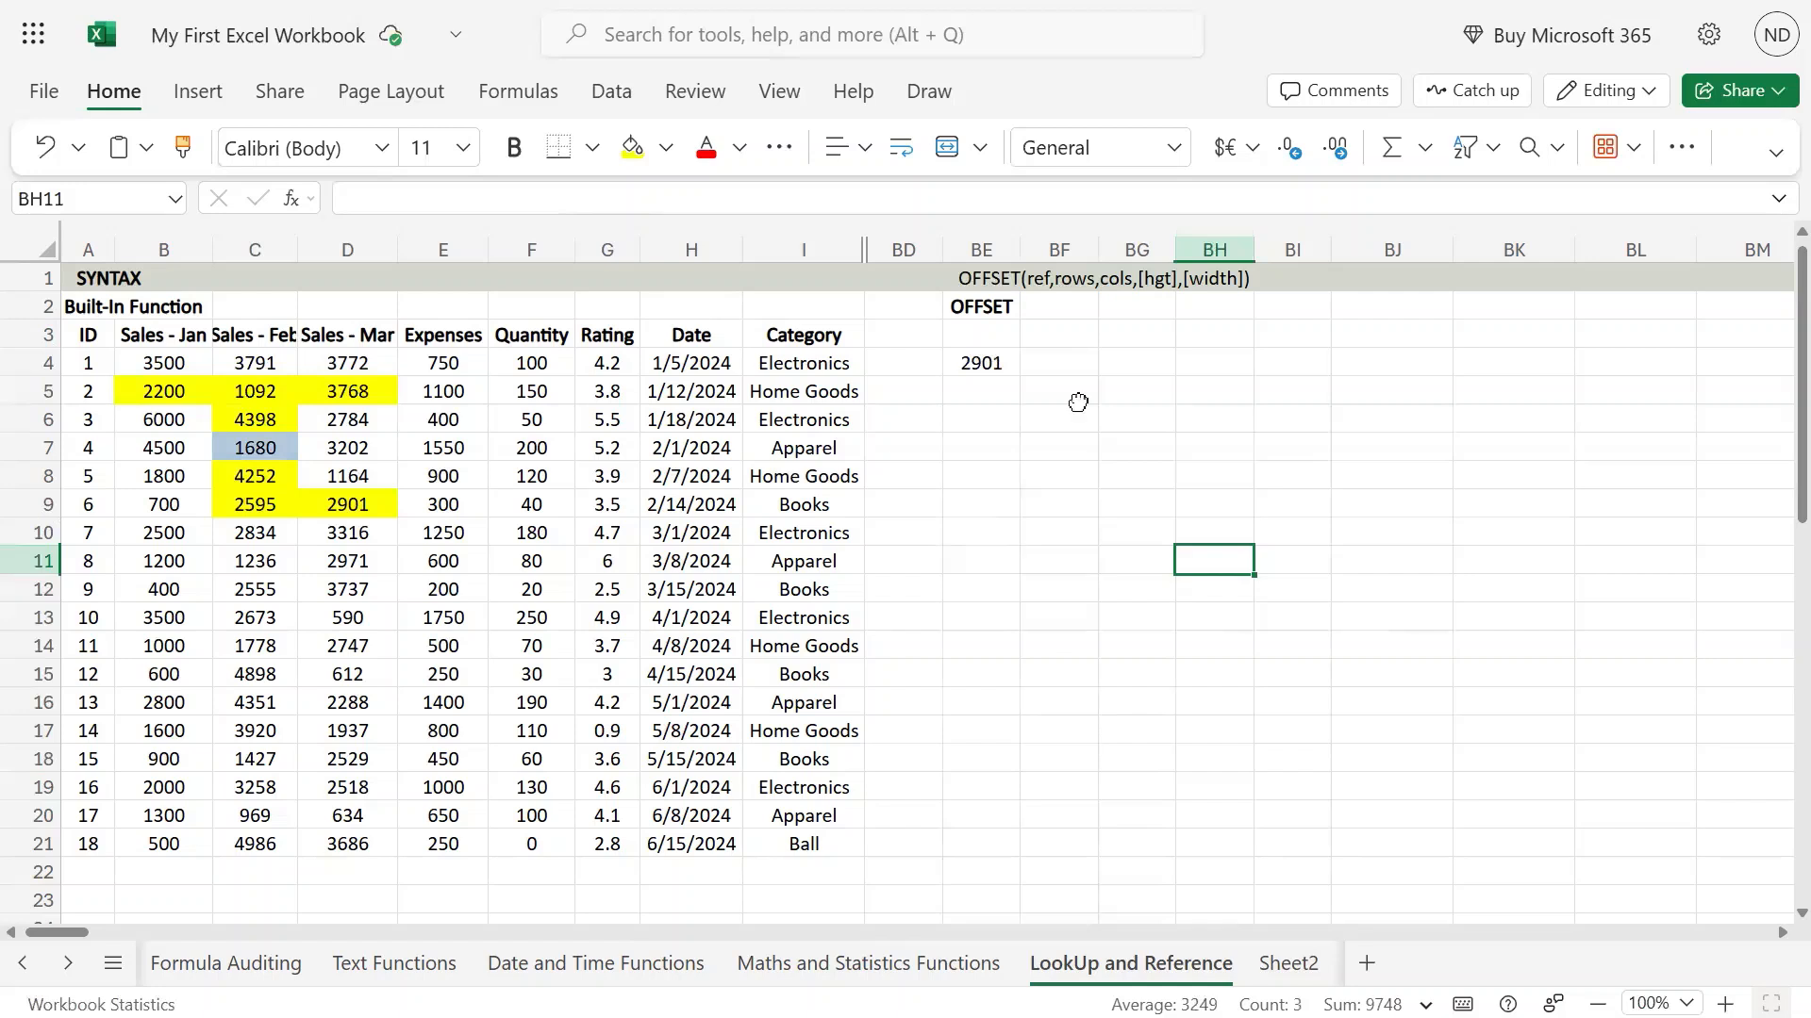
# - Change the columns argument of the BE4 formula to -1: =OFFSET(C7,2,-1)
pyautogui.doubleClick(992, 368)
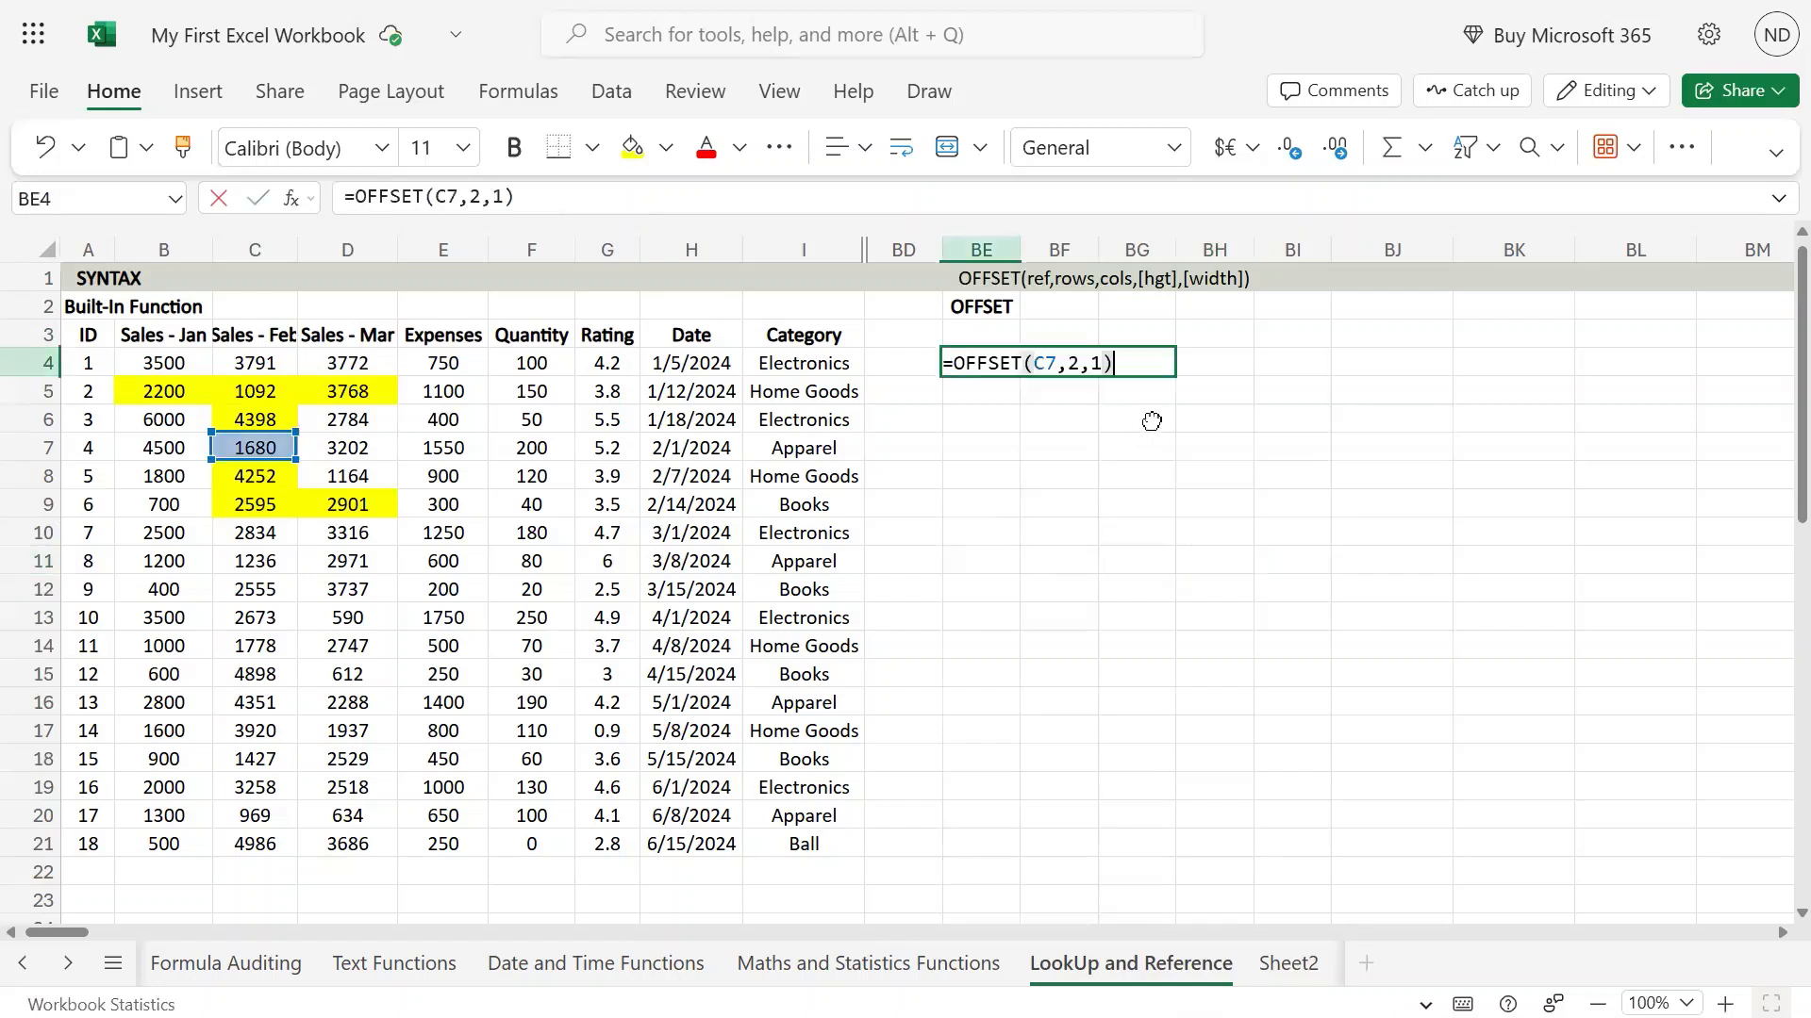
pyautogui.doubleClick(1075, 366)
pyautogui.click(1094, 366)
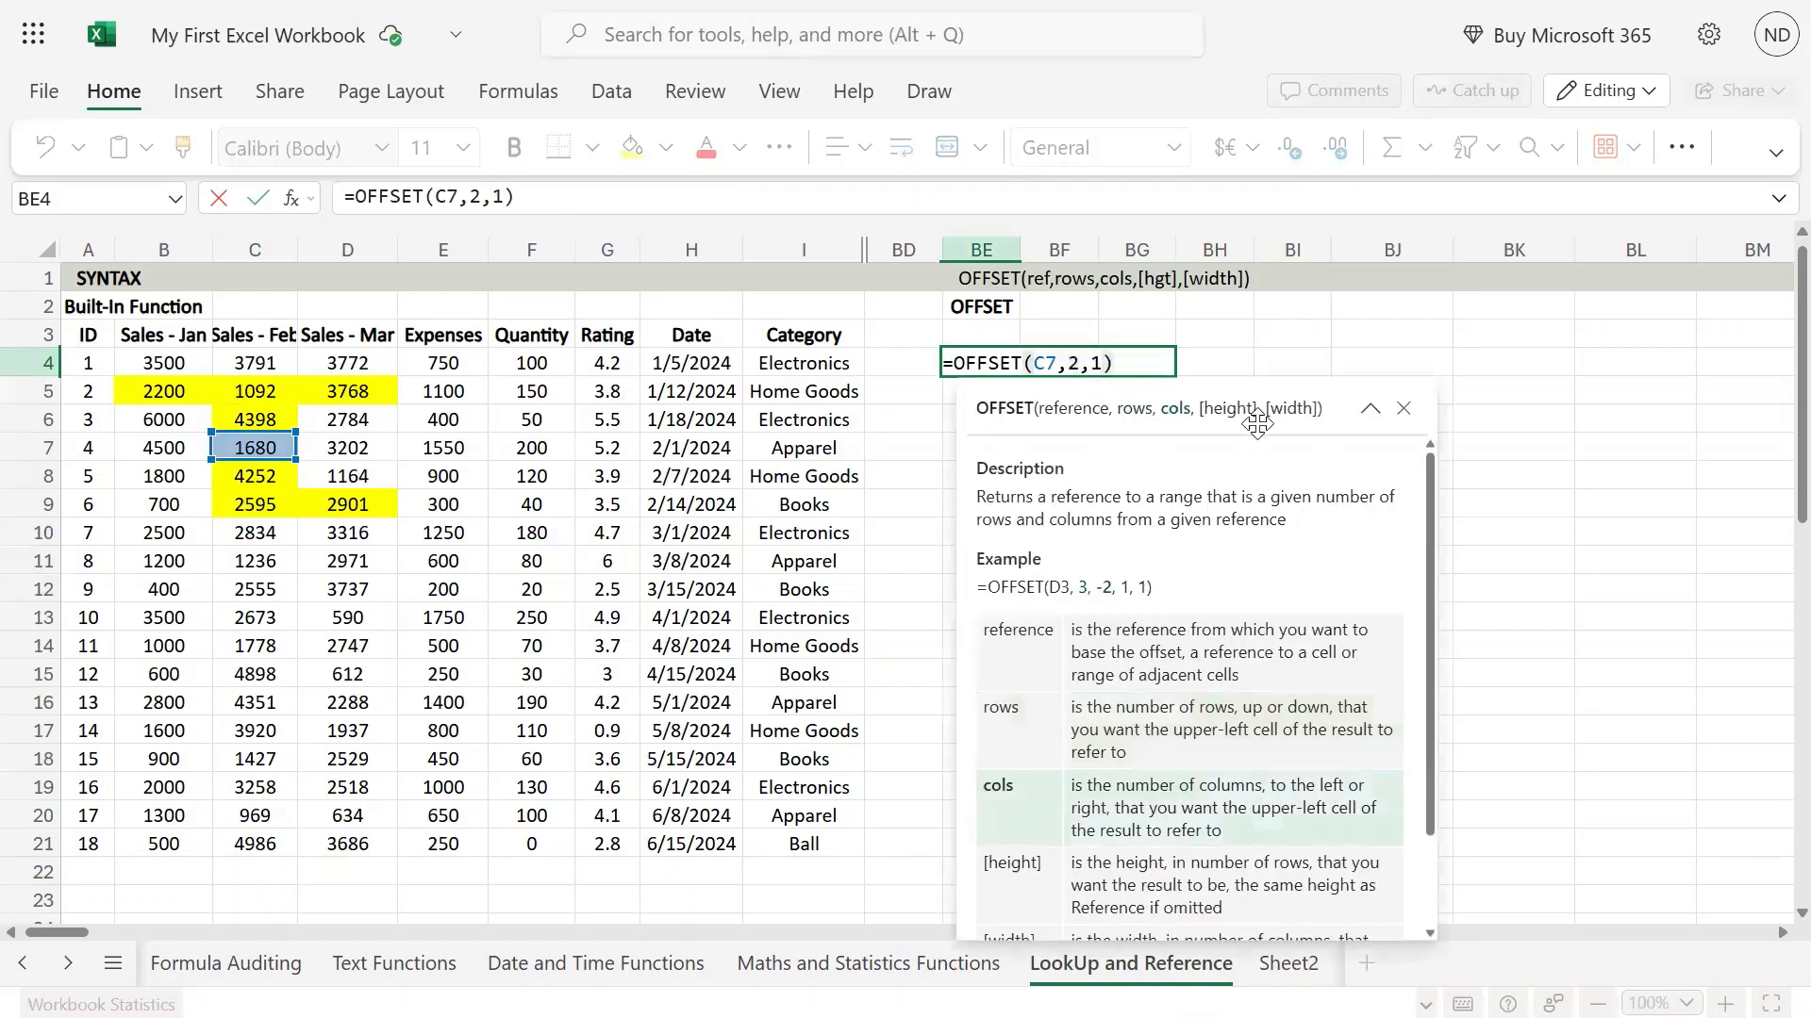
pyautogui.write('-')
pyautogui.press('Return')
# - Trace two rows down from C7 and one column left, then fill B9 with yellow
pyautogui.press('Left')
pyautogui.press('Left')
pyautogui.press('Left')
pyautogui.press('Left')
pyautogui.press('Left')
pyautogui.press('Left')
pyautogui.press('Left')
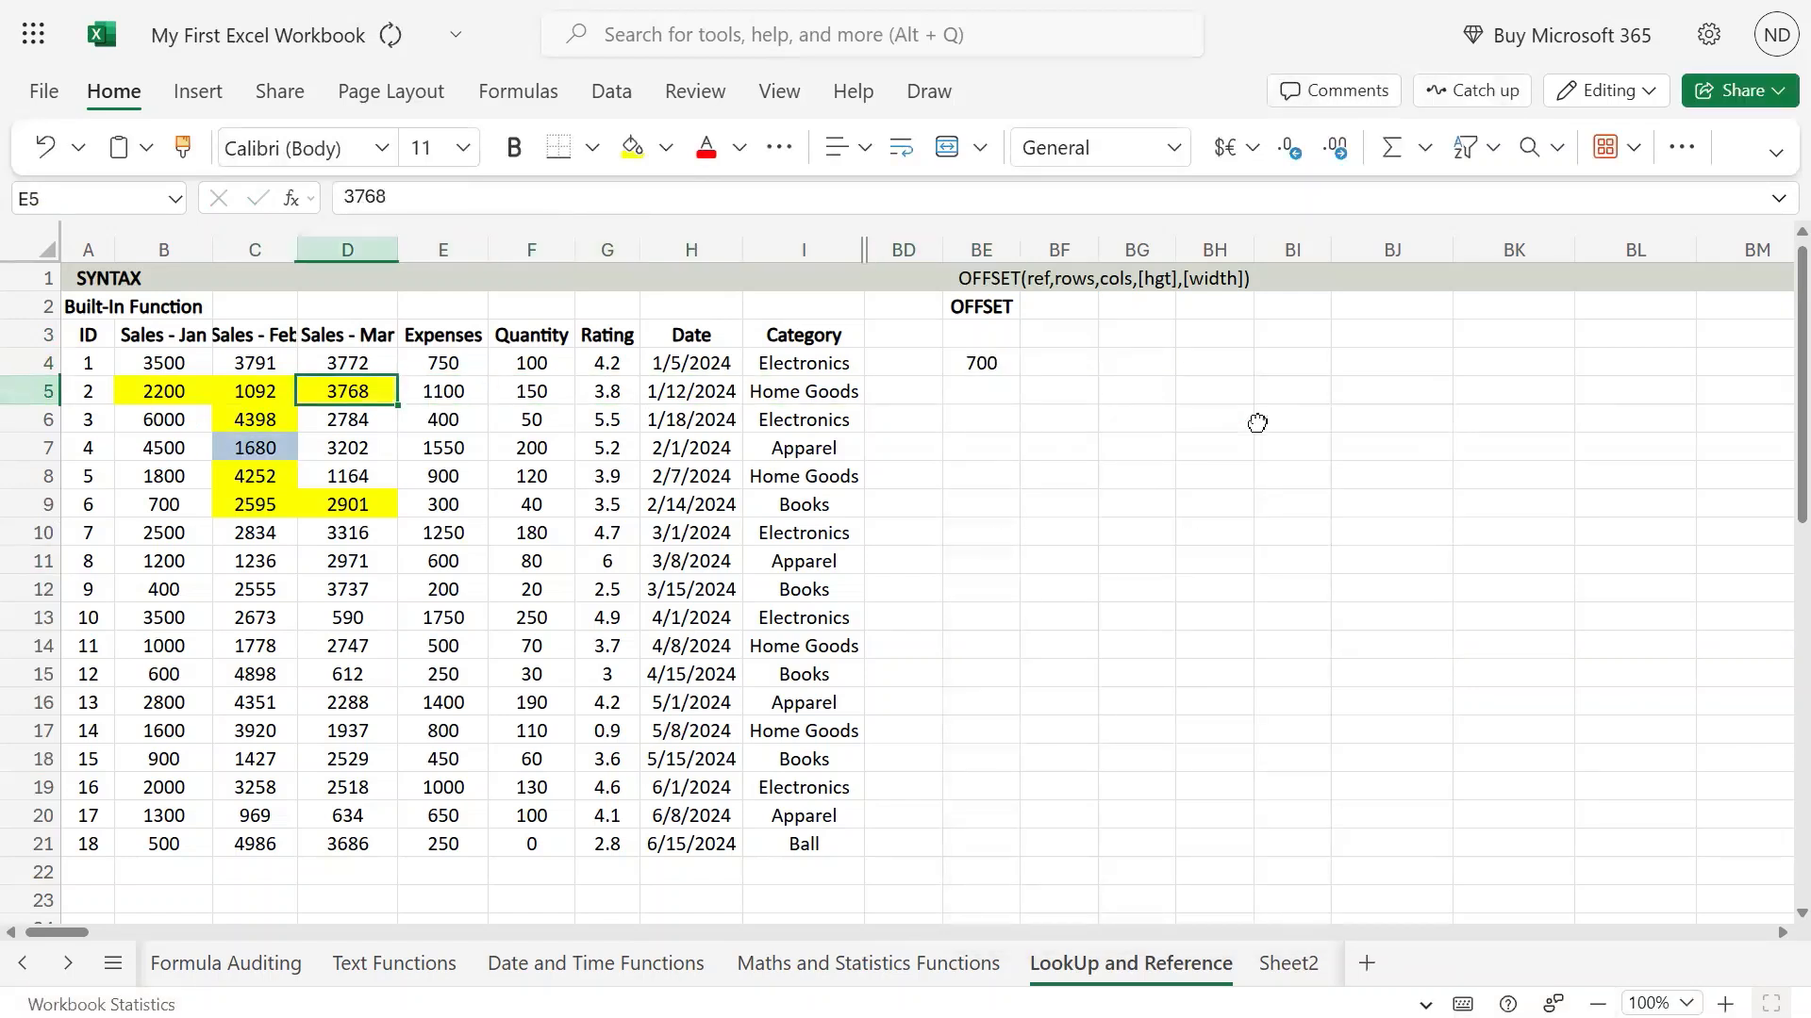
pyautogui.press('Left')
pyautogui.press('Down')
pyautogui.press('Down')
pyautogui.press('Down')
pyautogui.press('Down')
pyautogui.hotkey('shift', 'Down')
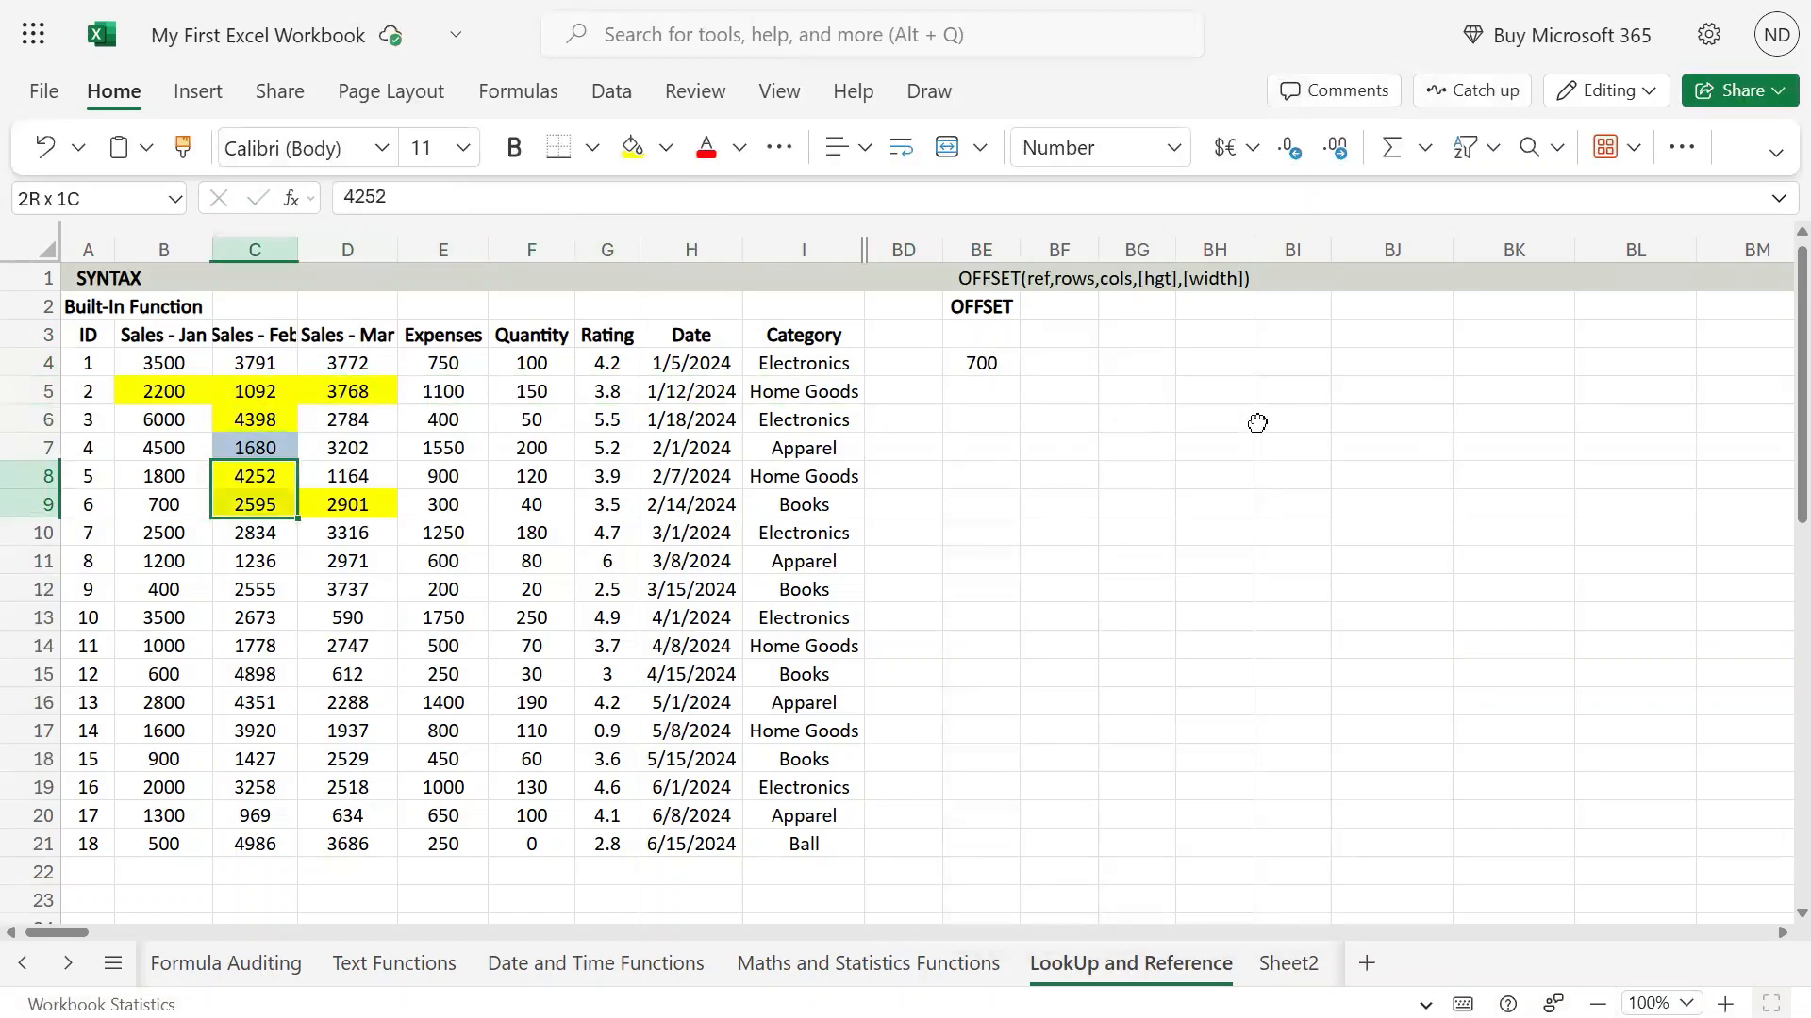
pyautogui.press('Down')
pyautogui.press('Left')
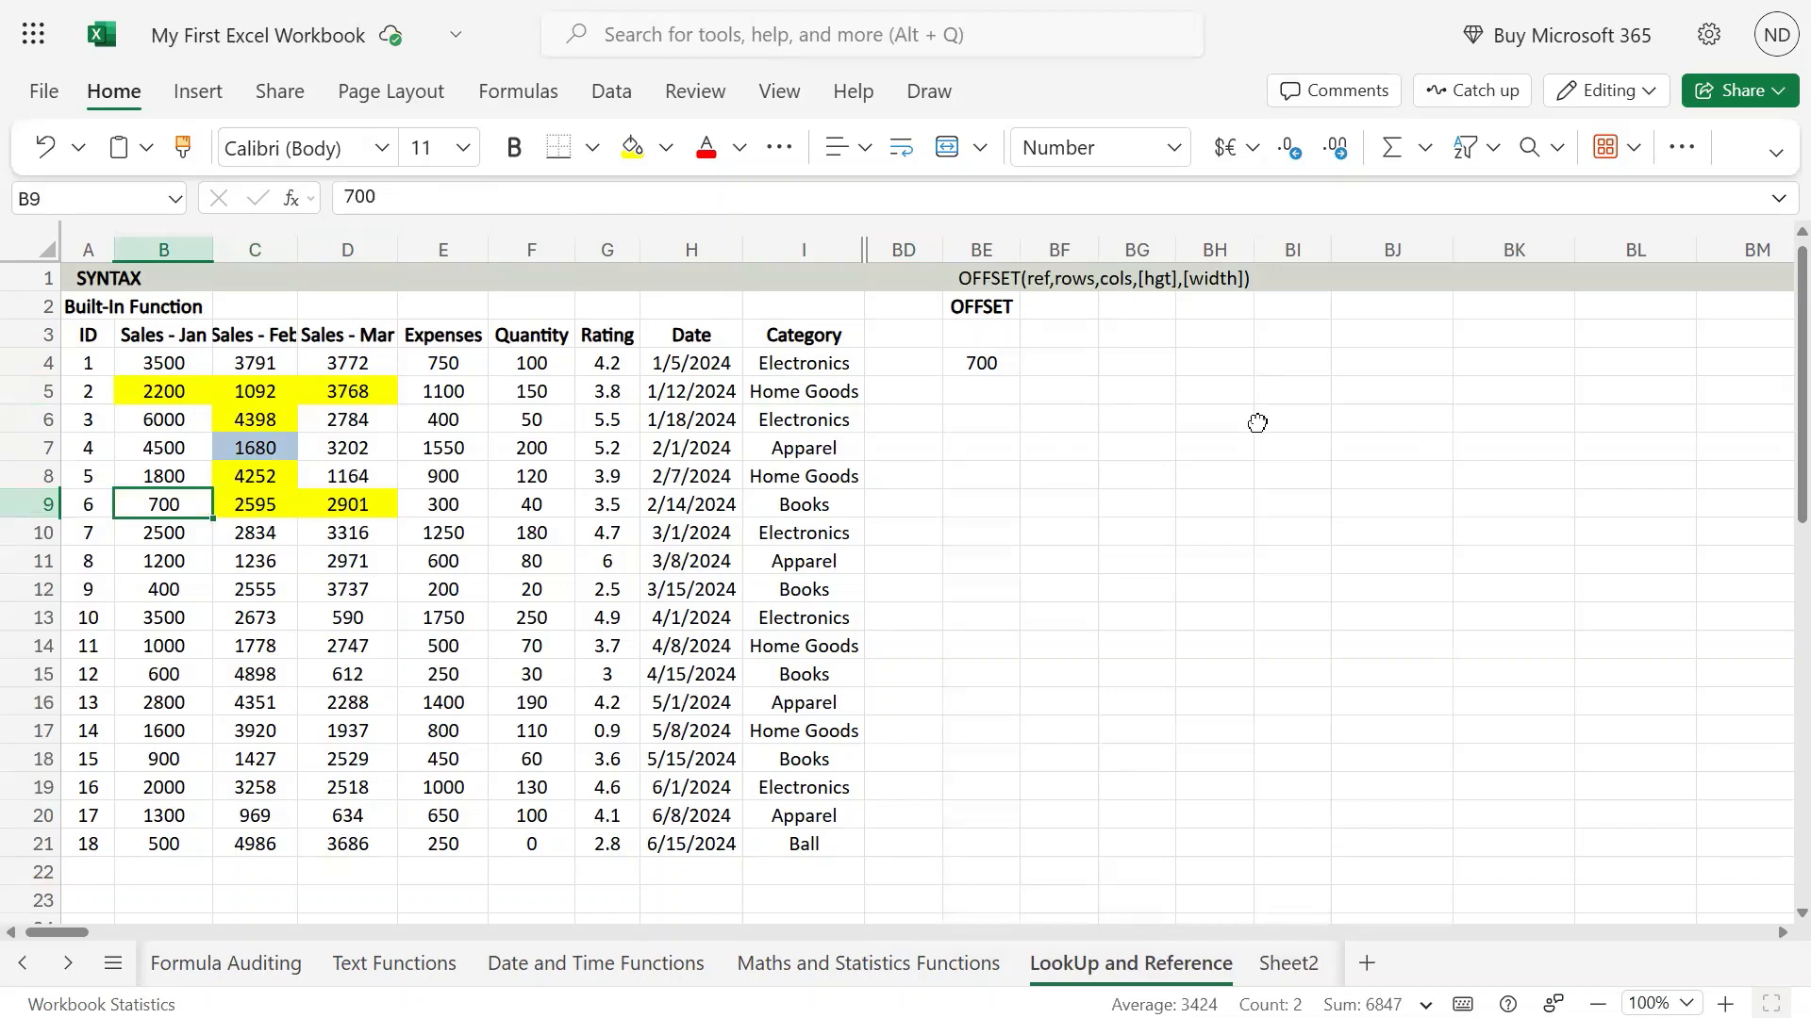
pyautogui.press('Right')
pyautogui.press('Left')
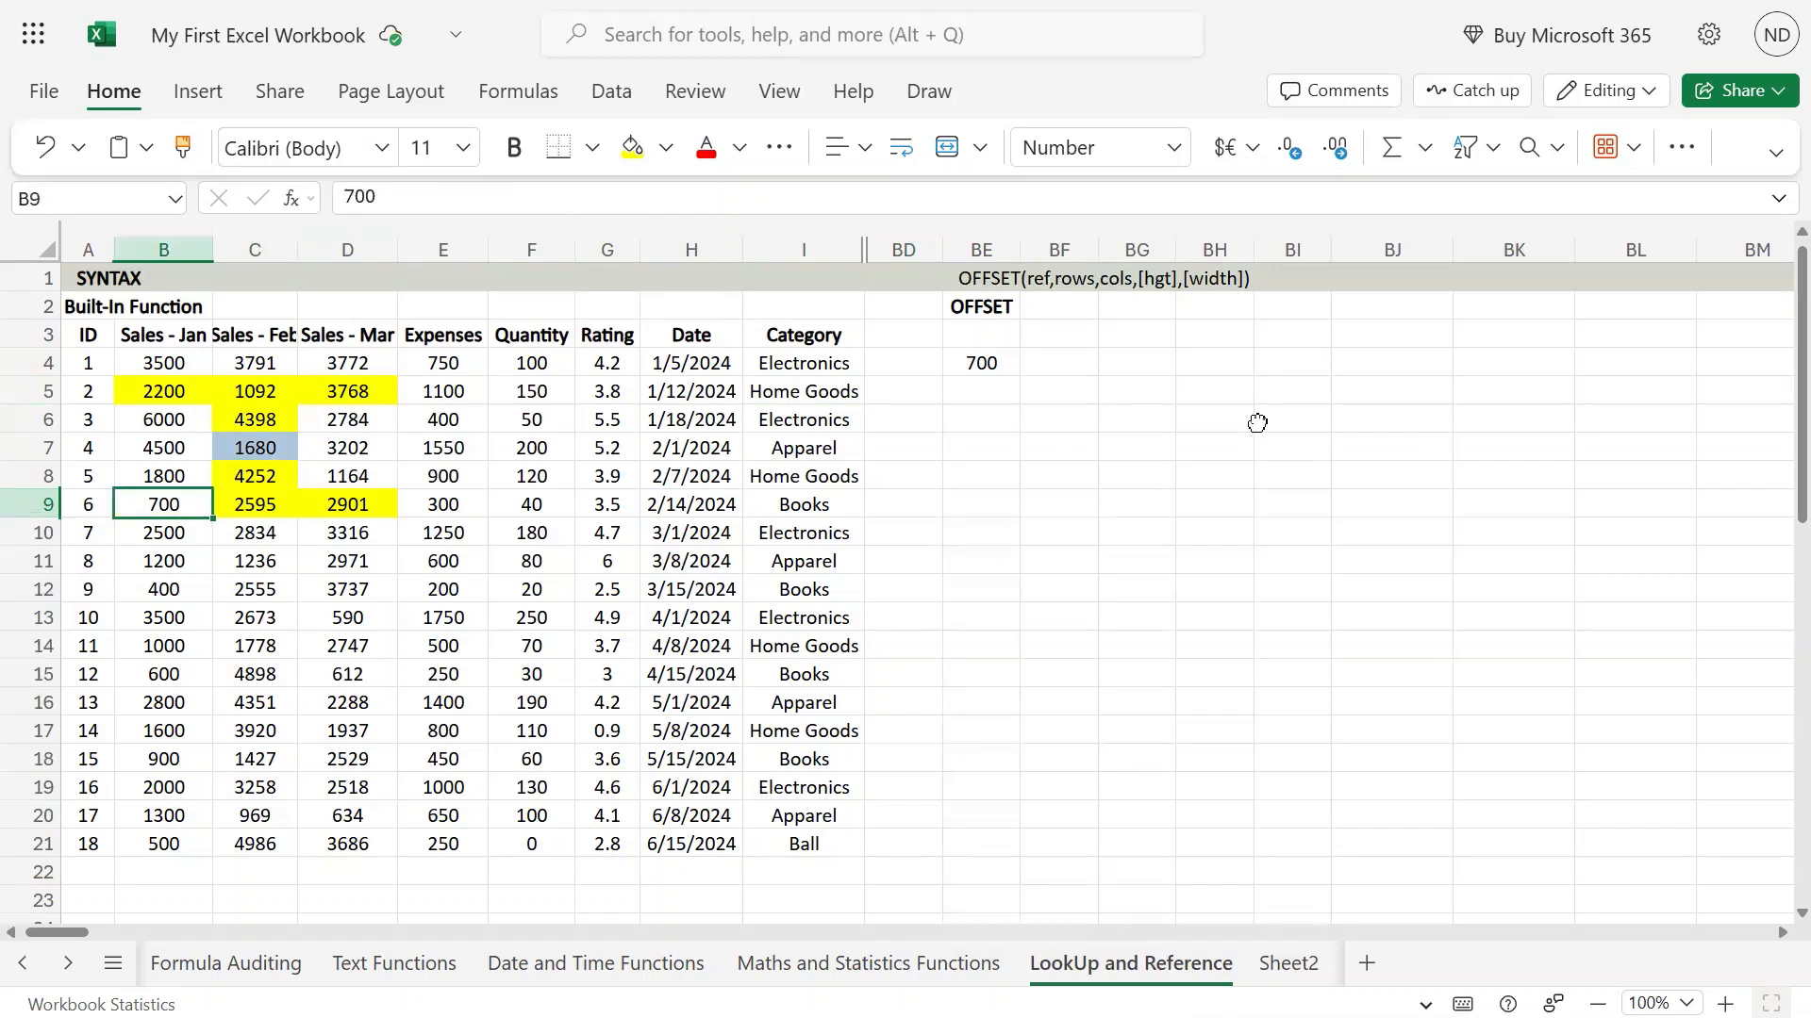
pyautogui.click(632, 146)
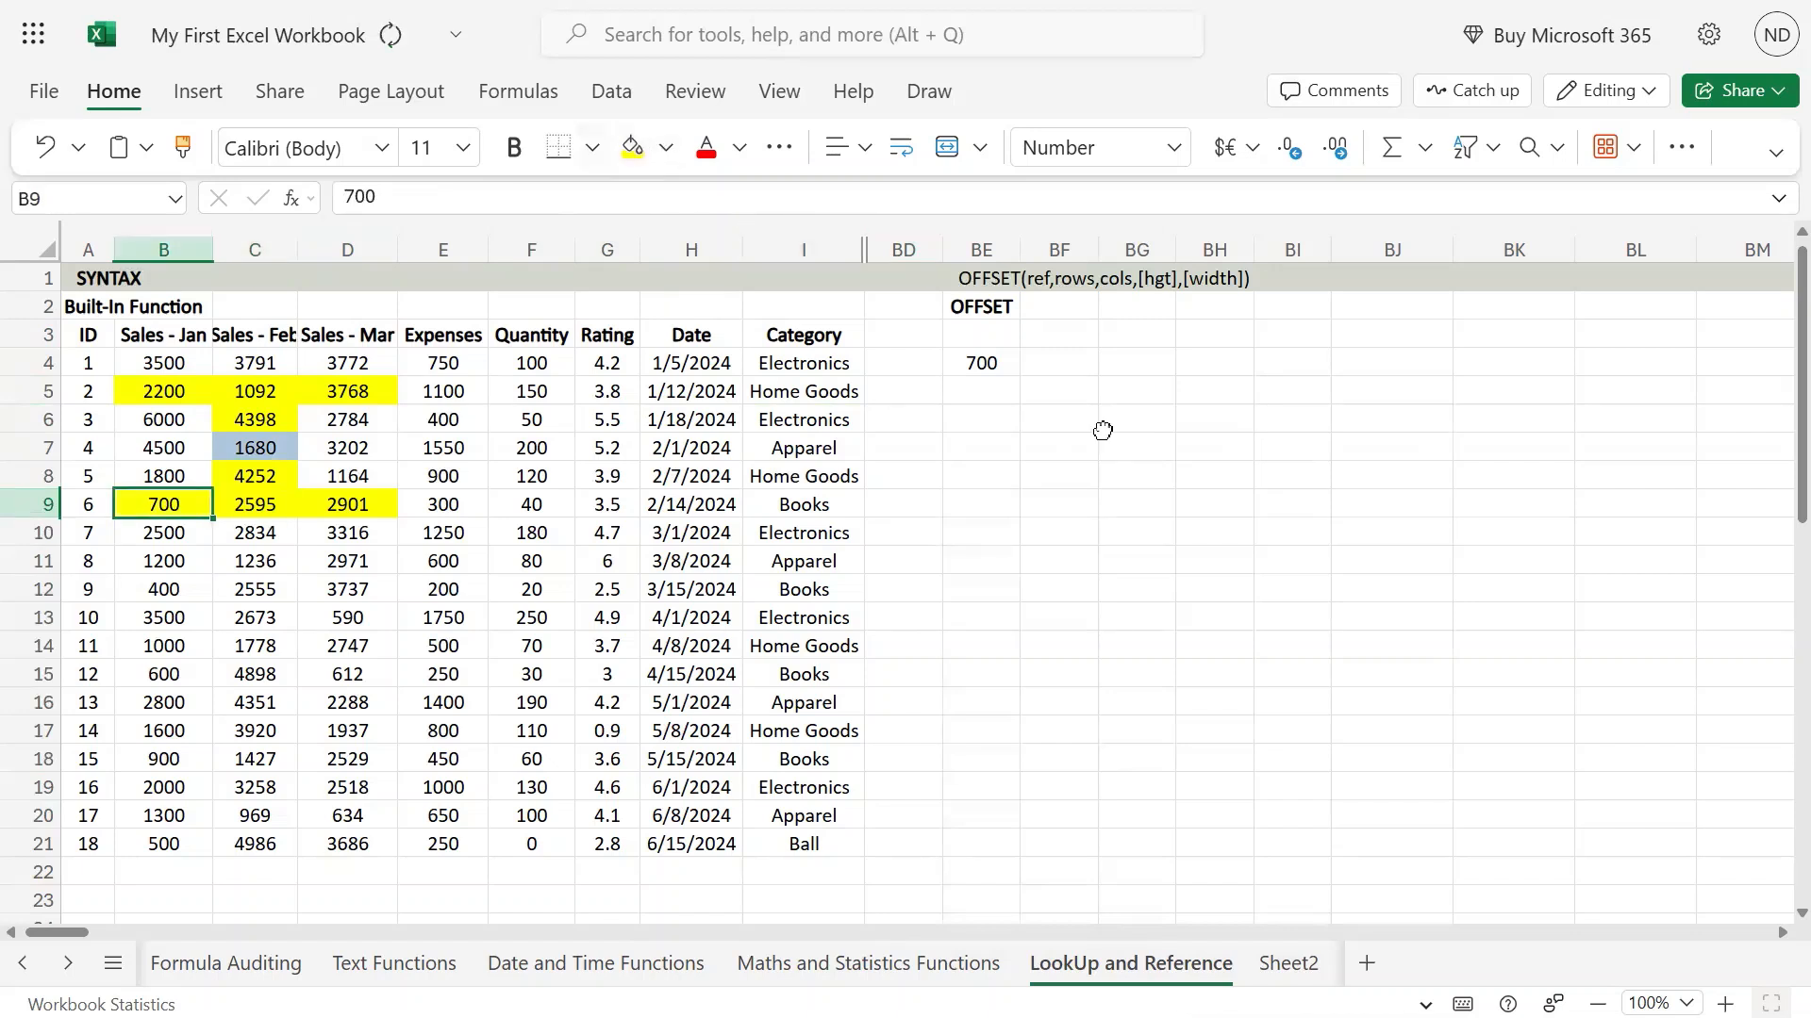
# - Review the reference, rows and columns arguments of the BE4 formula against the highlighted cells, leaving the formula unedited
pyautogui.click(990, 363)
pyautogui.press('F2')
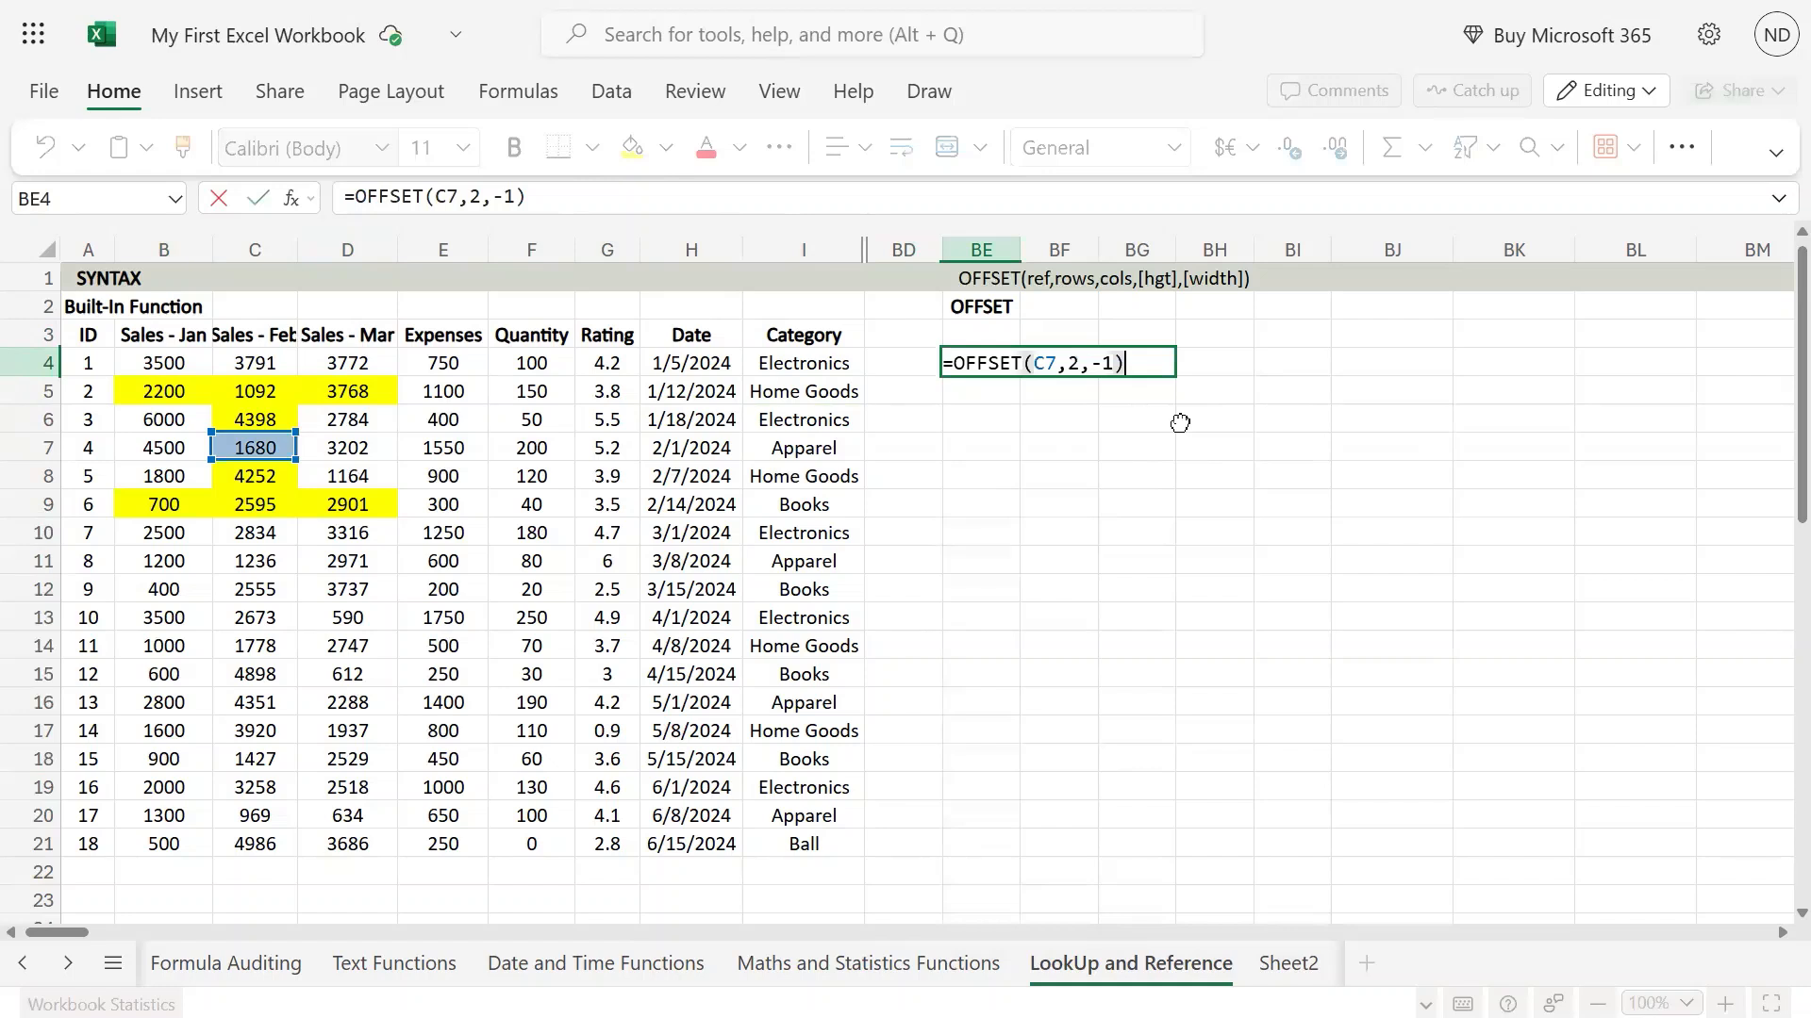
pyautogui.press('Escape')
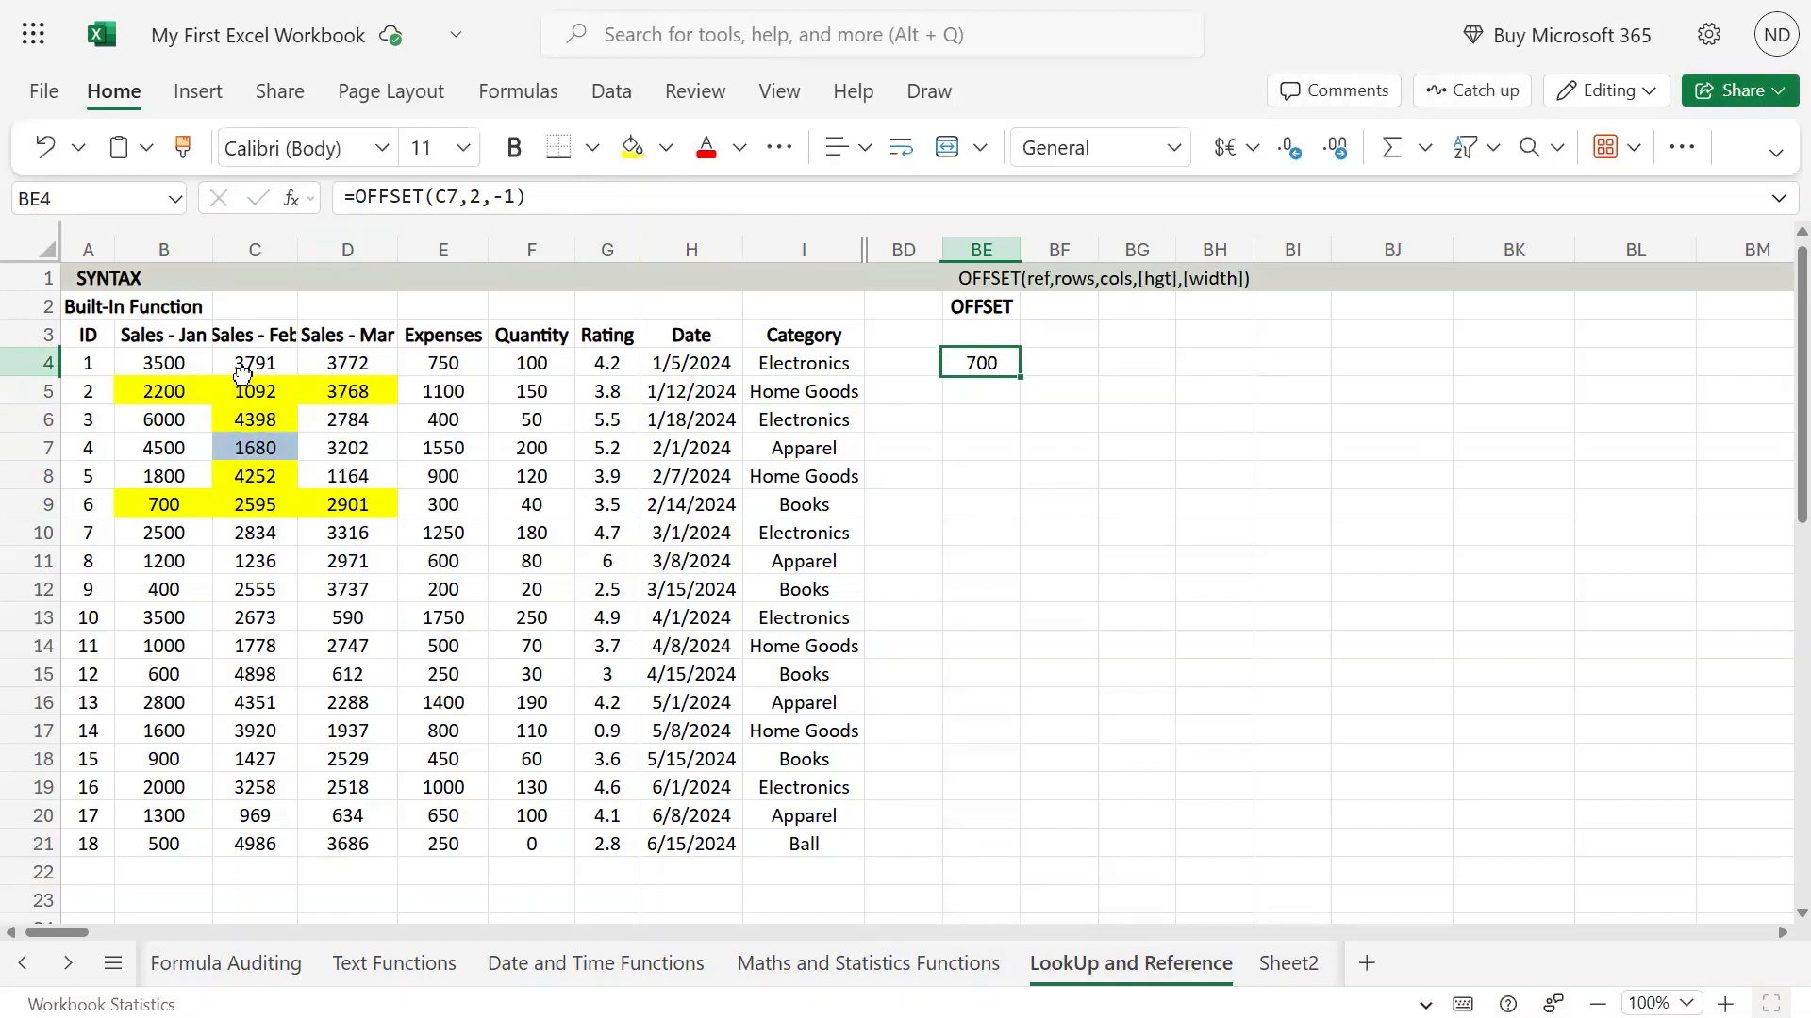
pyautogui.press('F2')
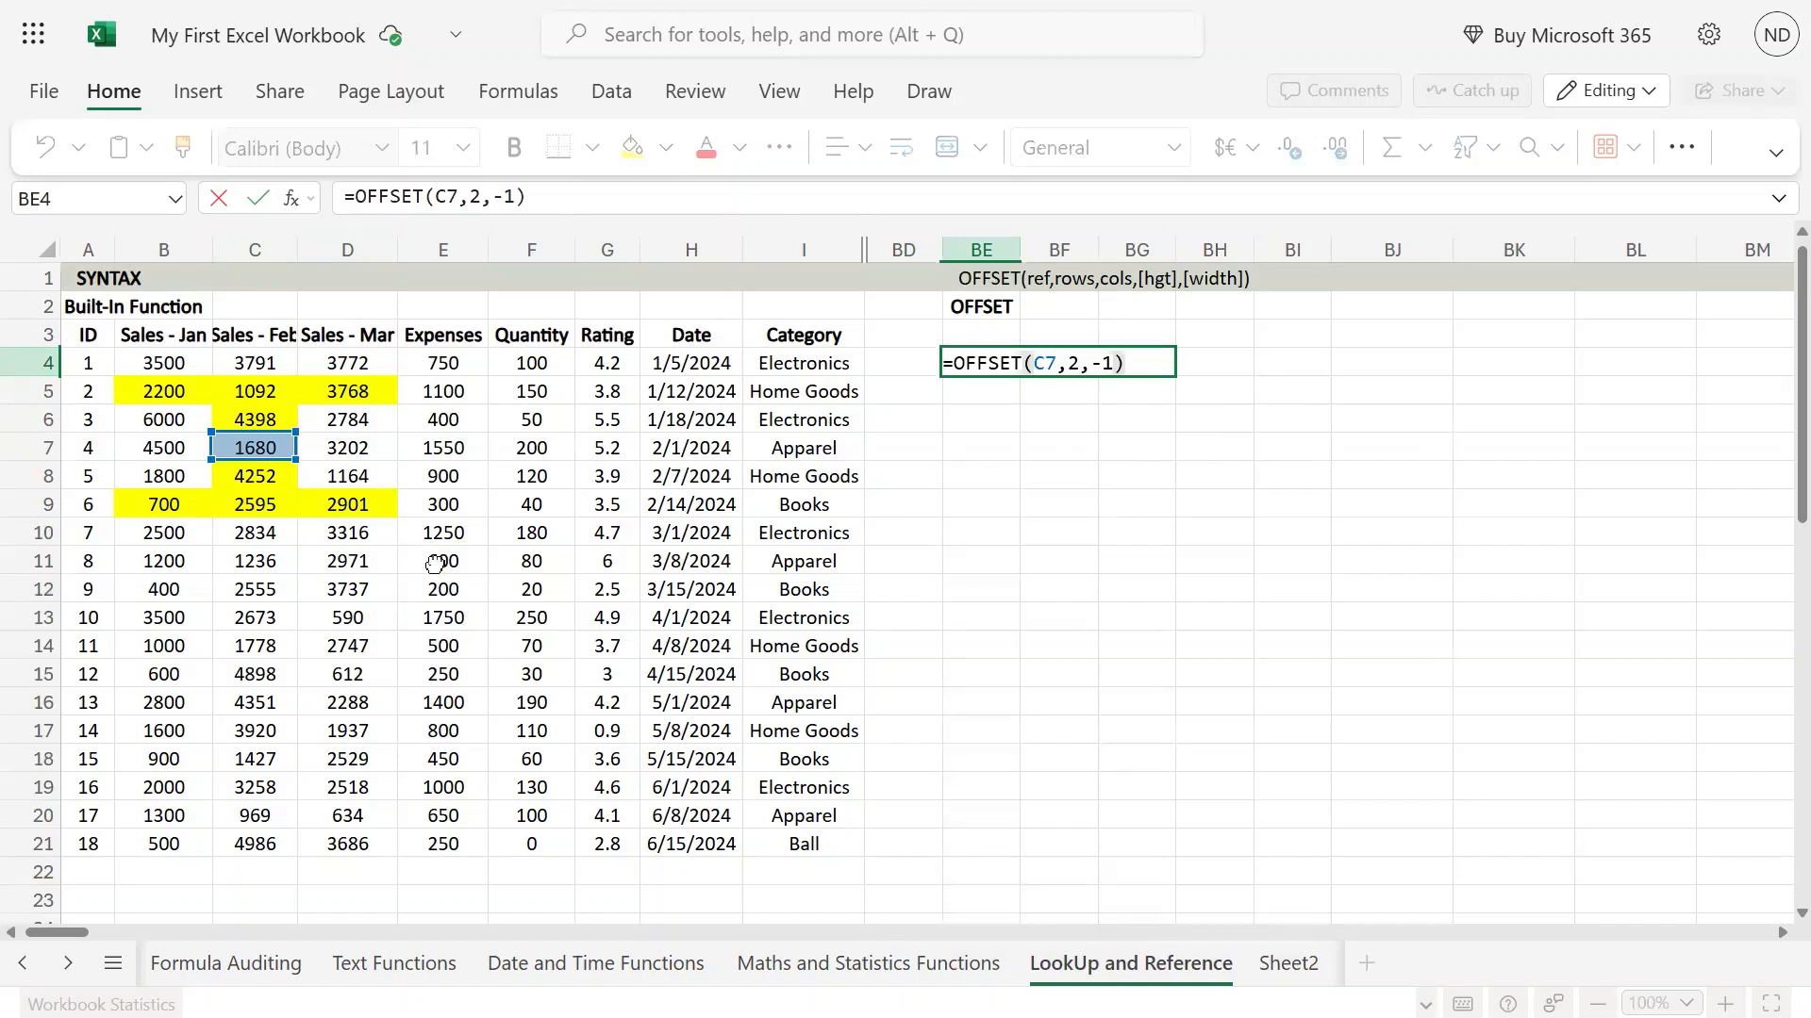
pyautogui.click(345, 501)
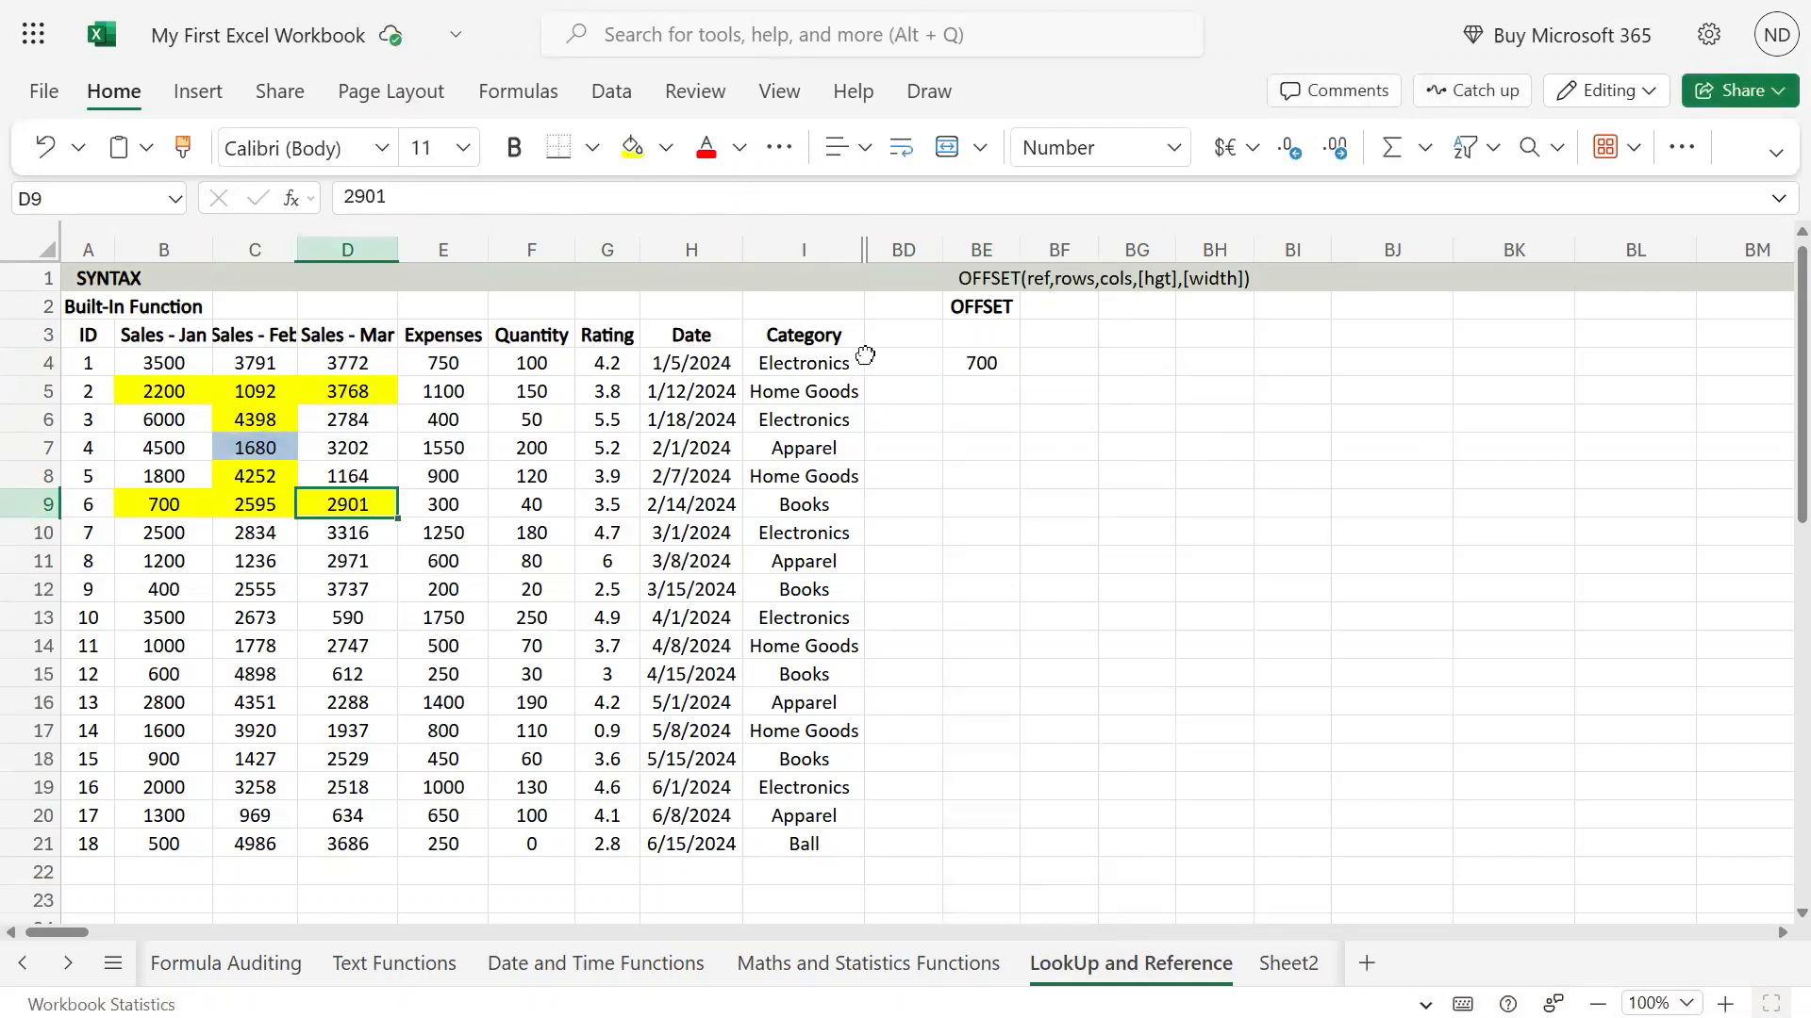
pyautogui.click(1003, 366)
pyautogui.press('F2')
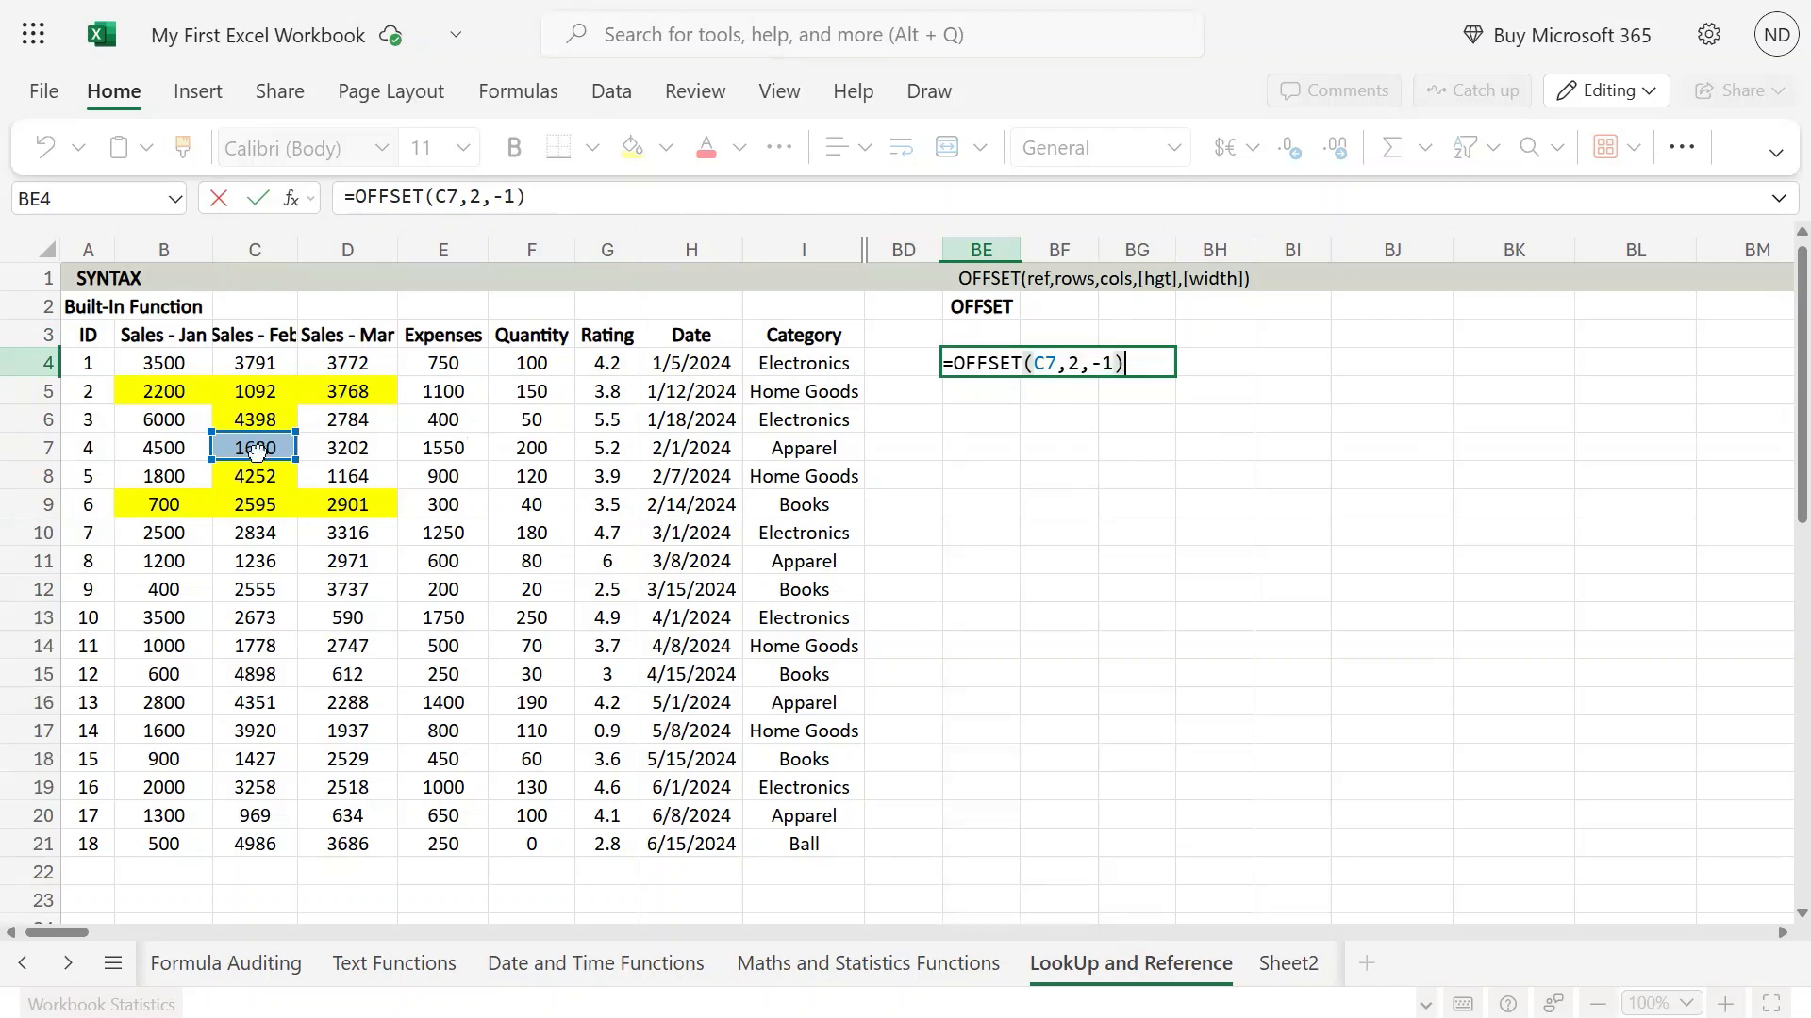
pyautogui.doubleClick(1072, 364)
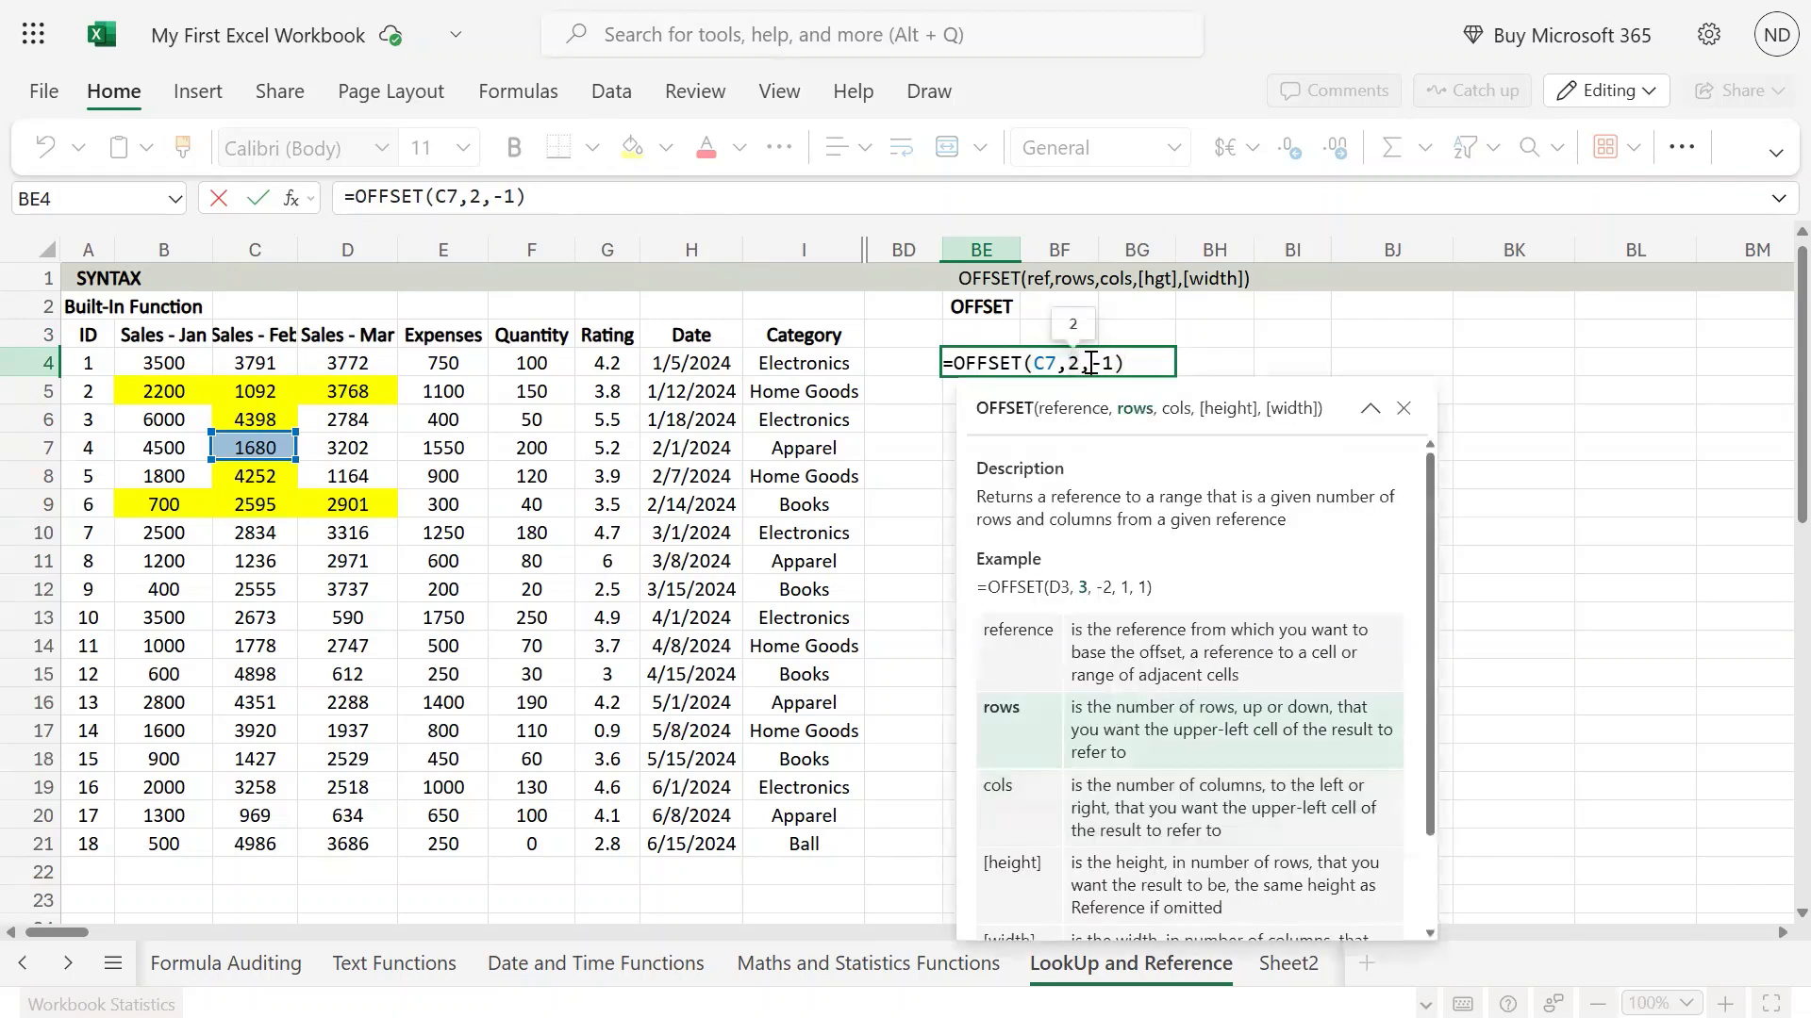
pyautogui.moveTo(1090, 364); pyautogui.dragTo(1110, 362)
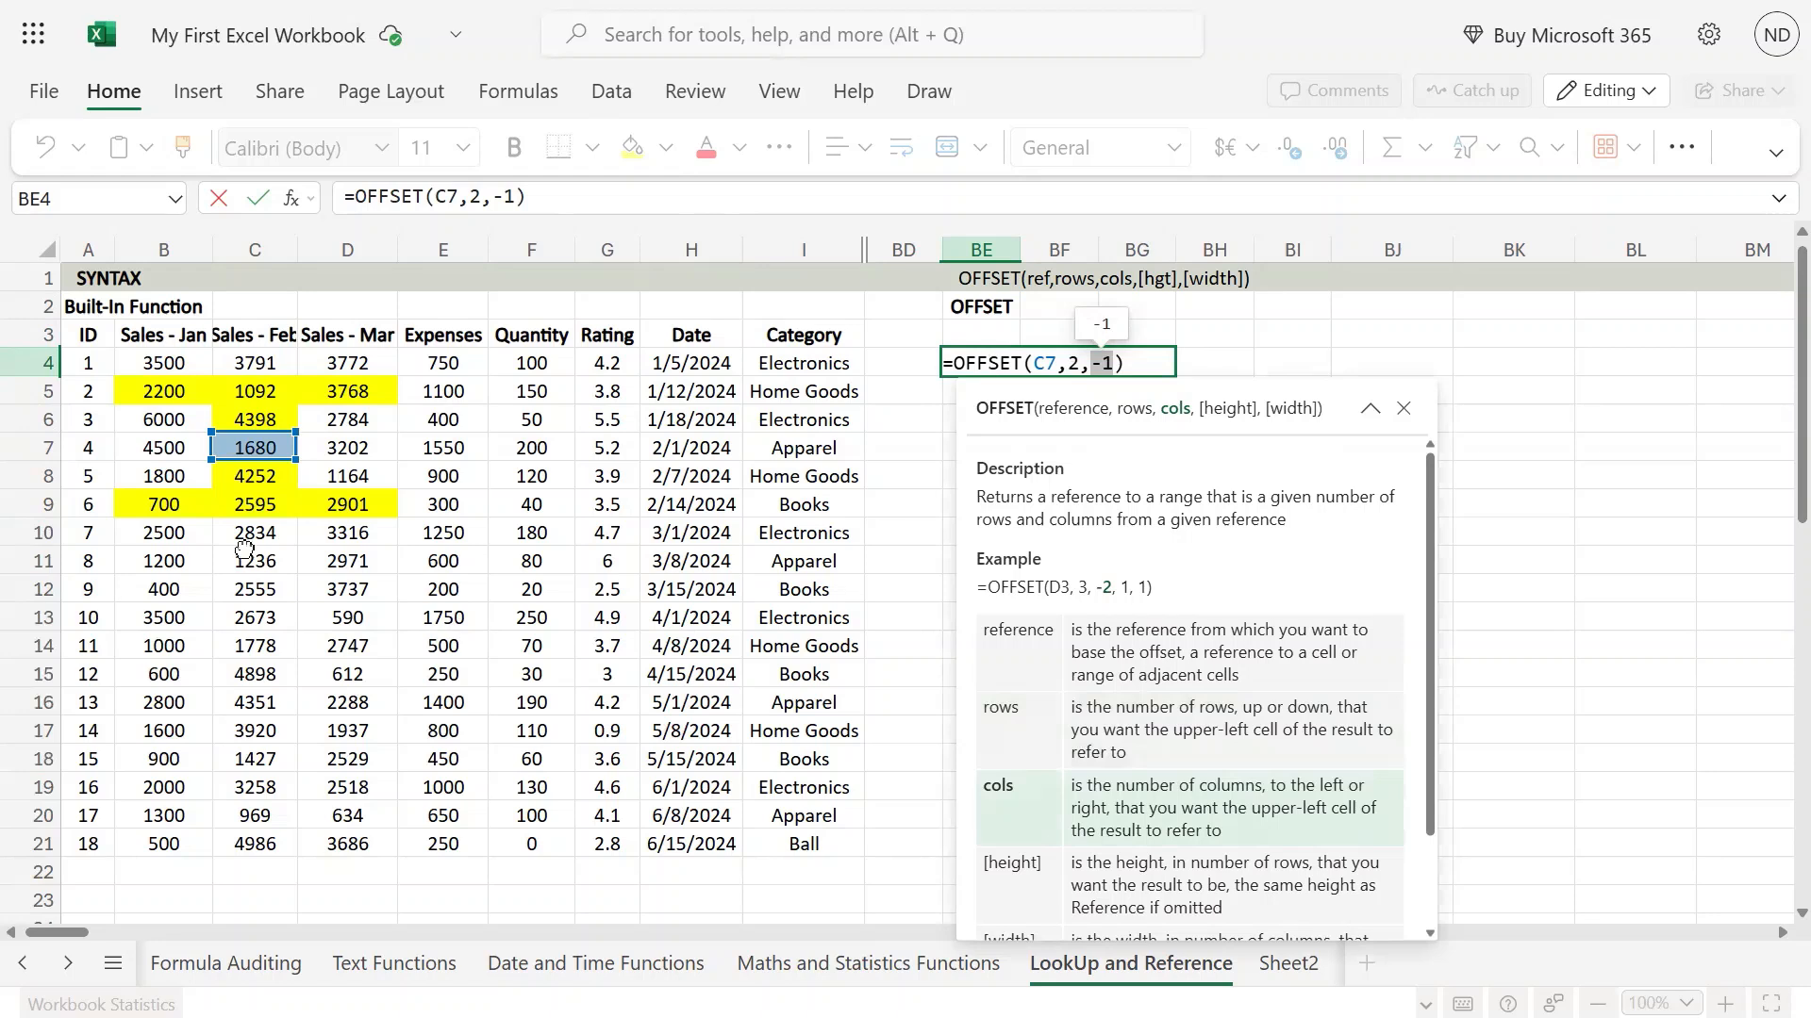
pyautogui.click(368, 505)
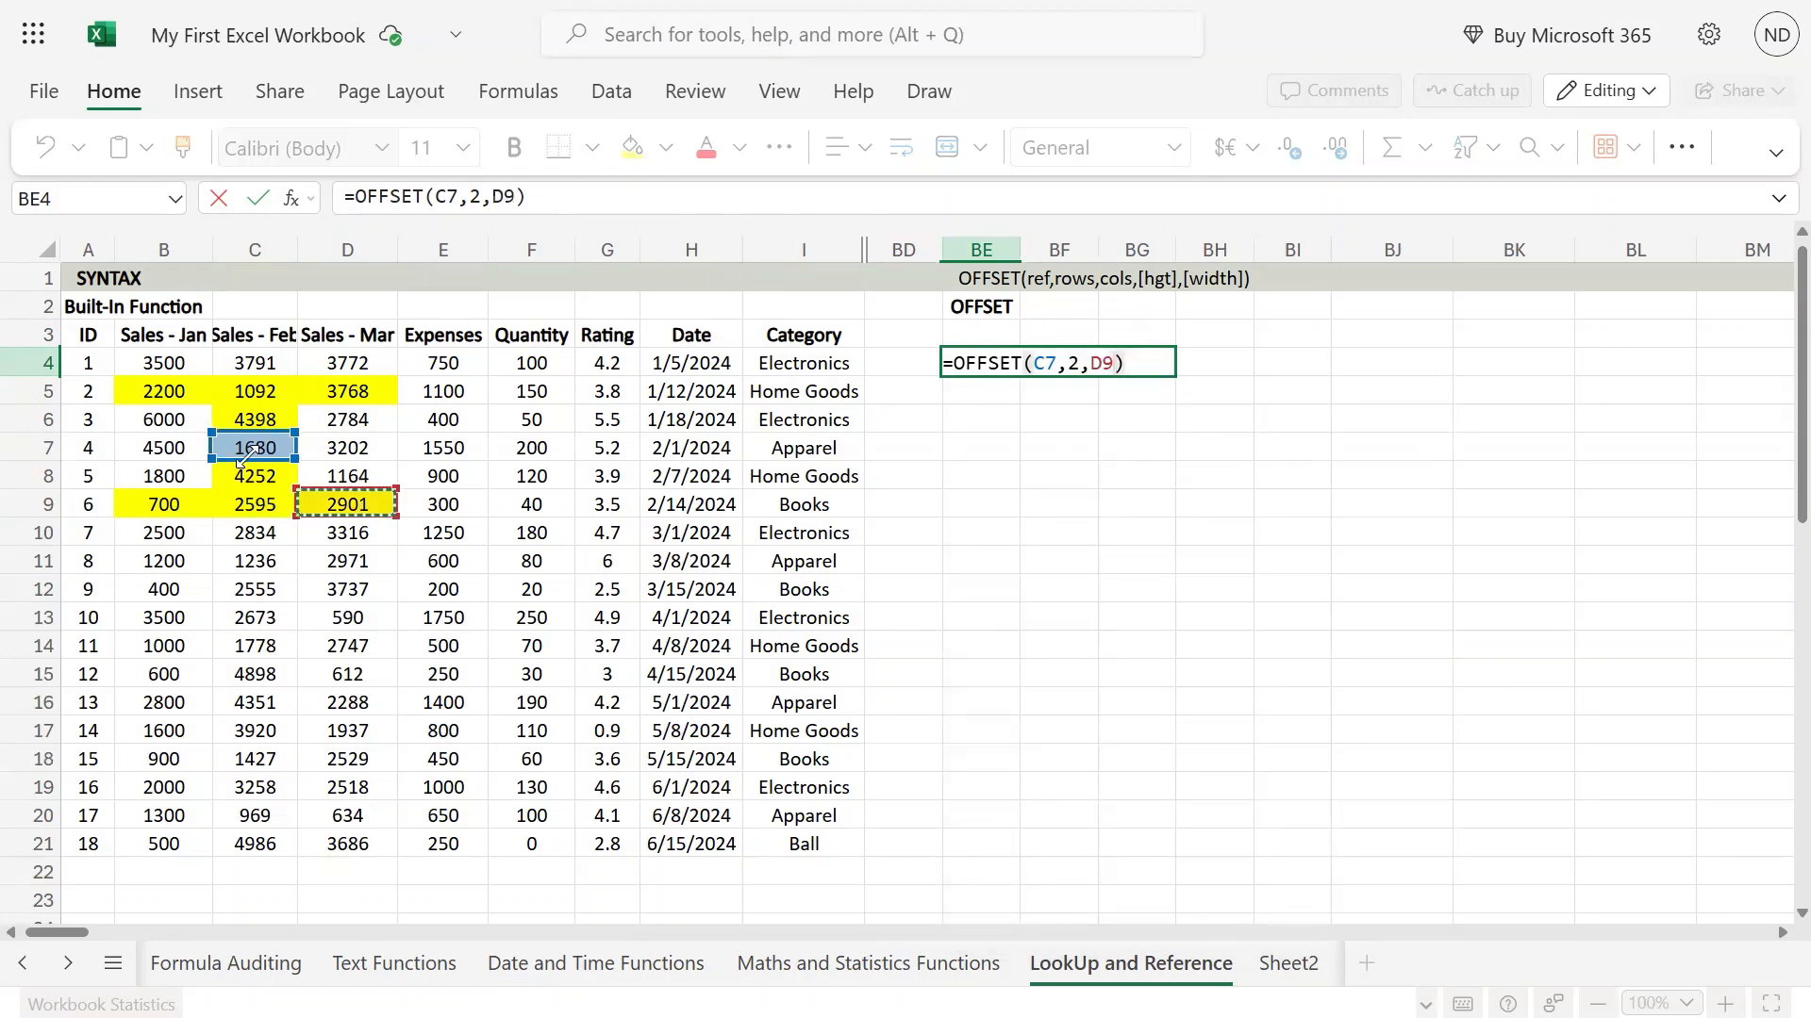
pyautogui.press('Escape')
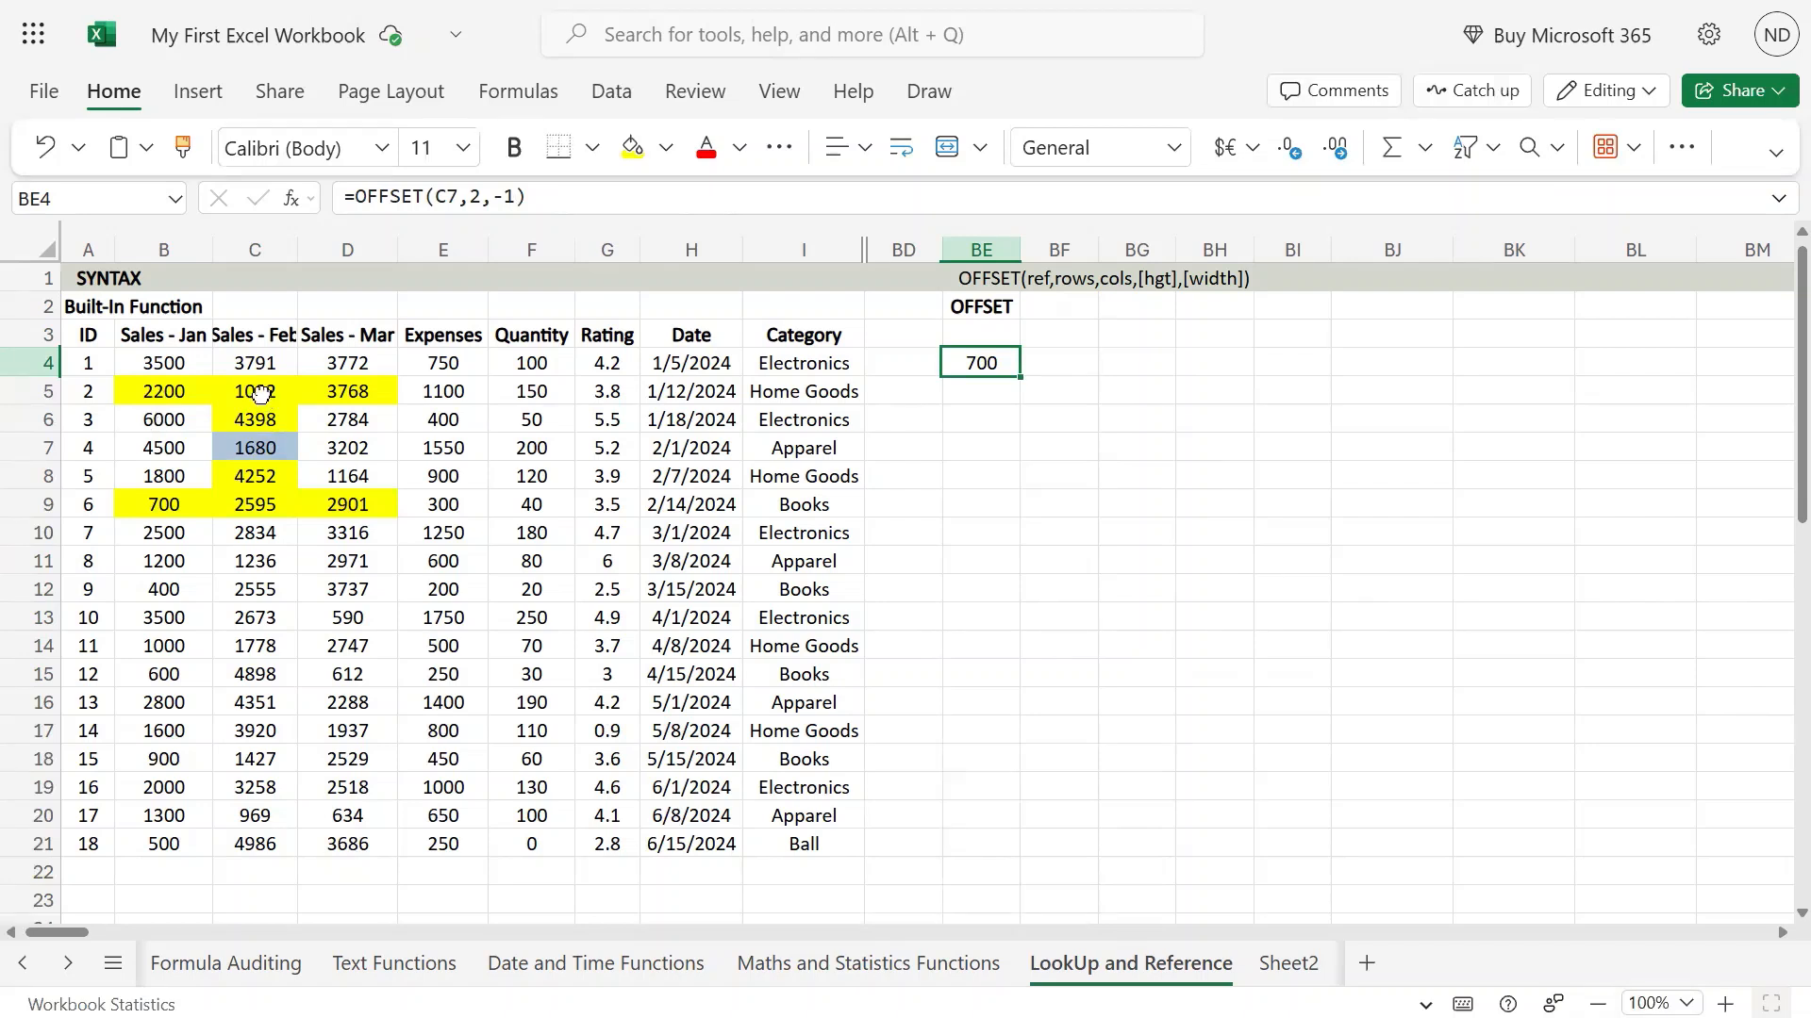
# - Remove the fill color from C5:C9
pyautogui.moveTo(260, 388); pyautogui.dragTo(268, 495)
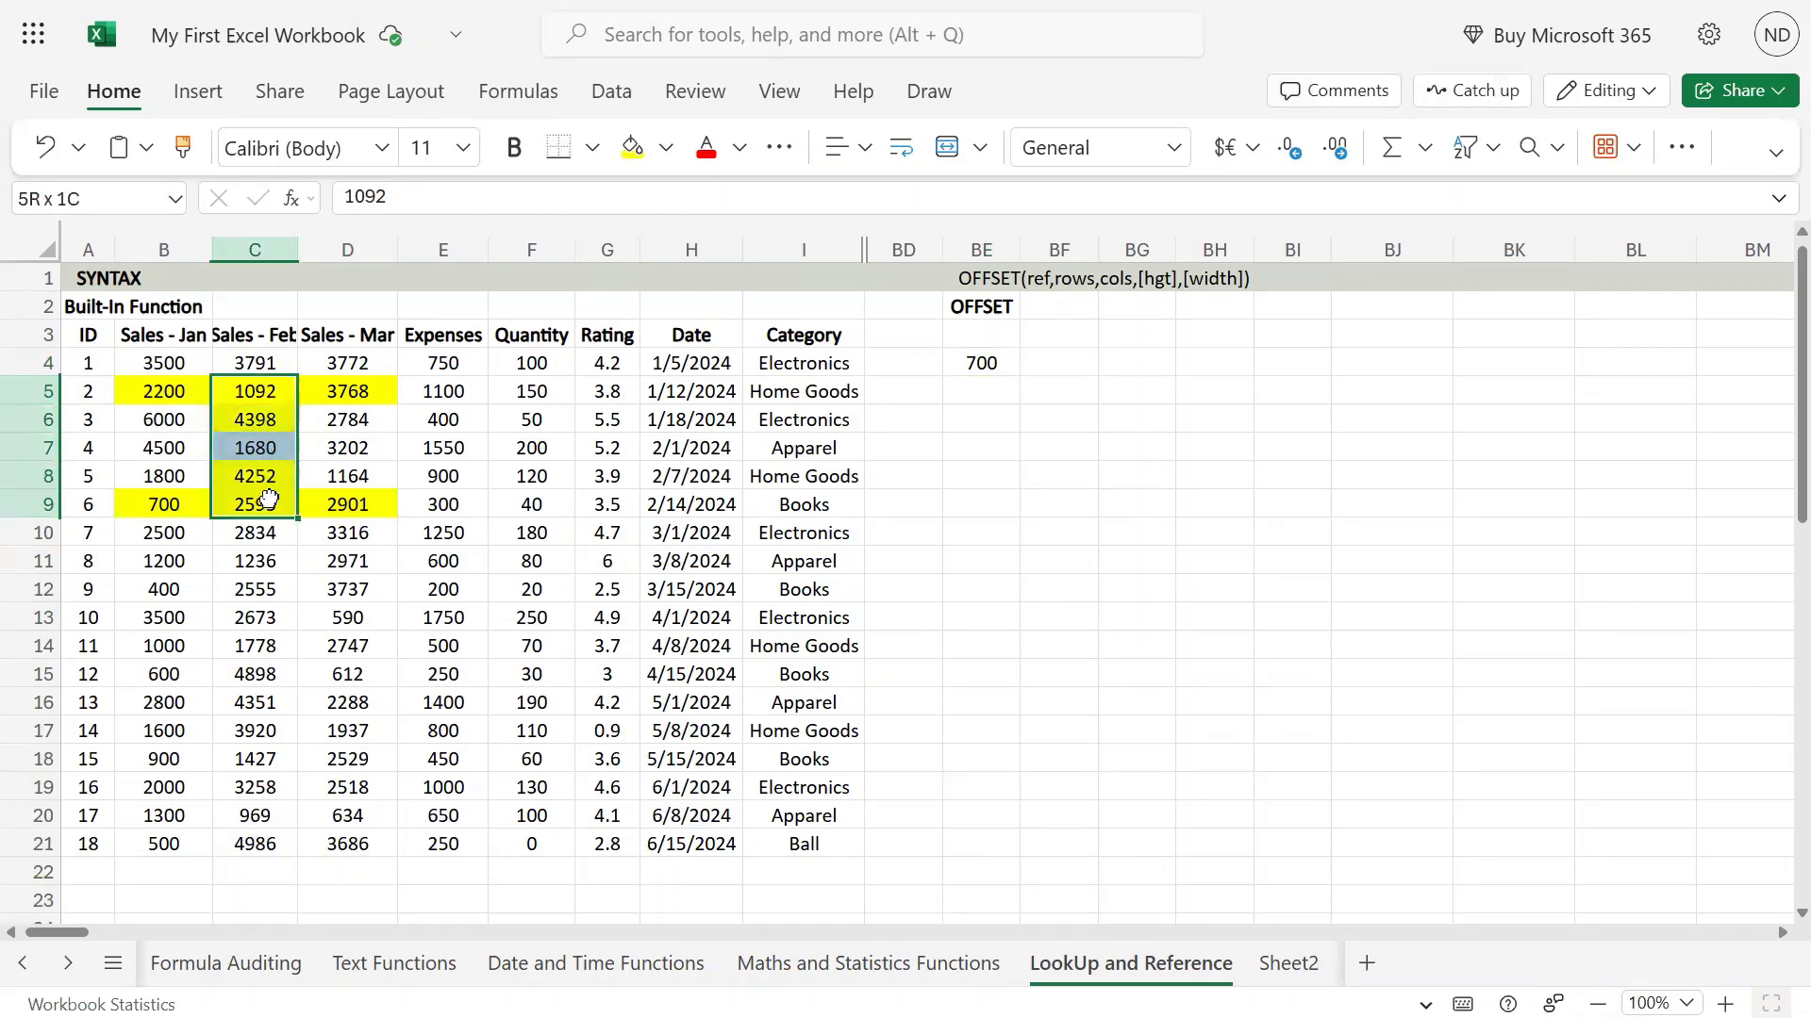
pyautogui.click(665, 156)
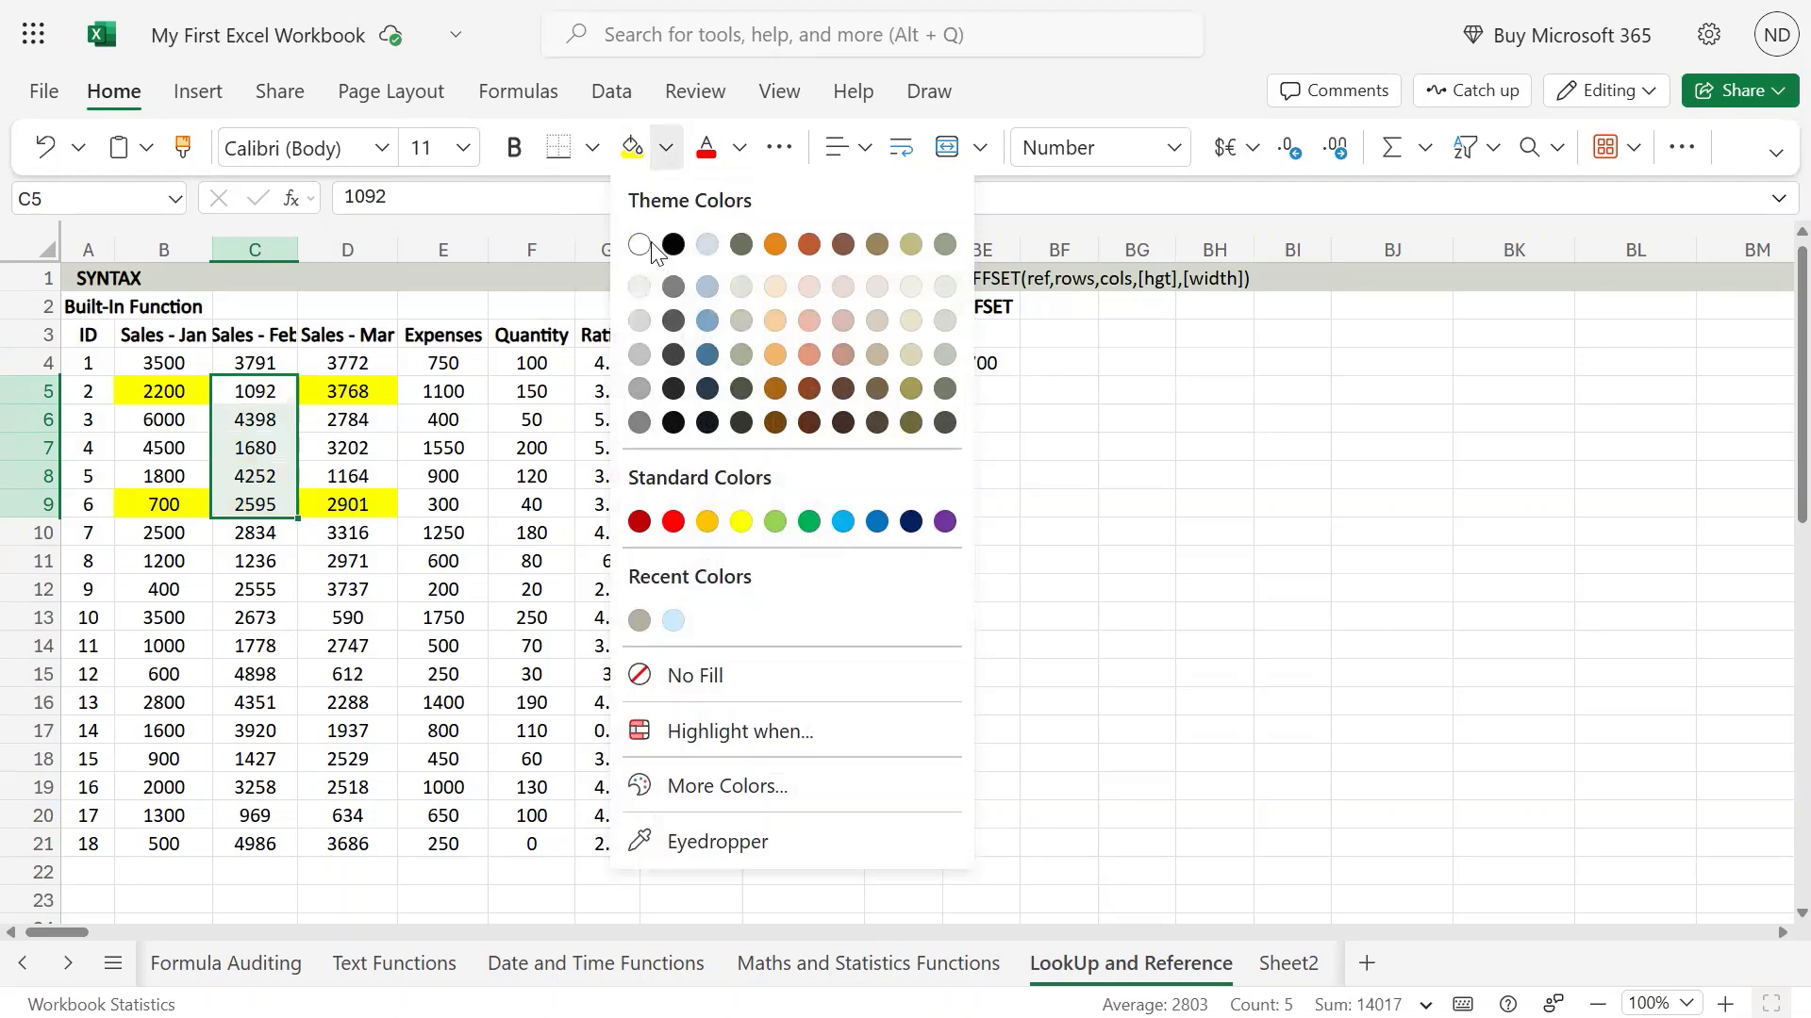
pyautogui.click(698, 675)
pyautogui.click(221, 665)
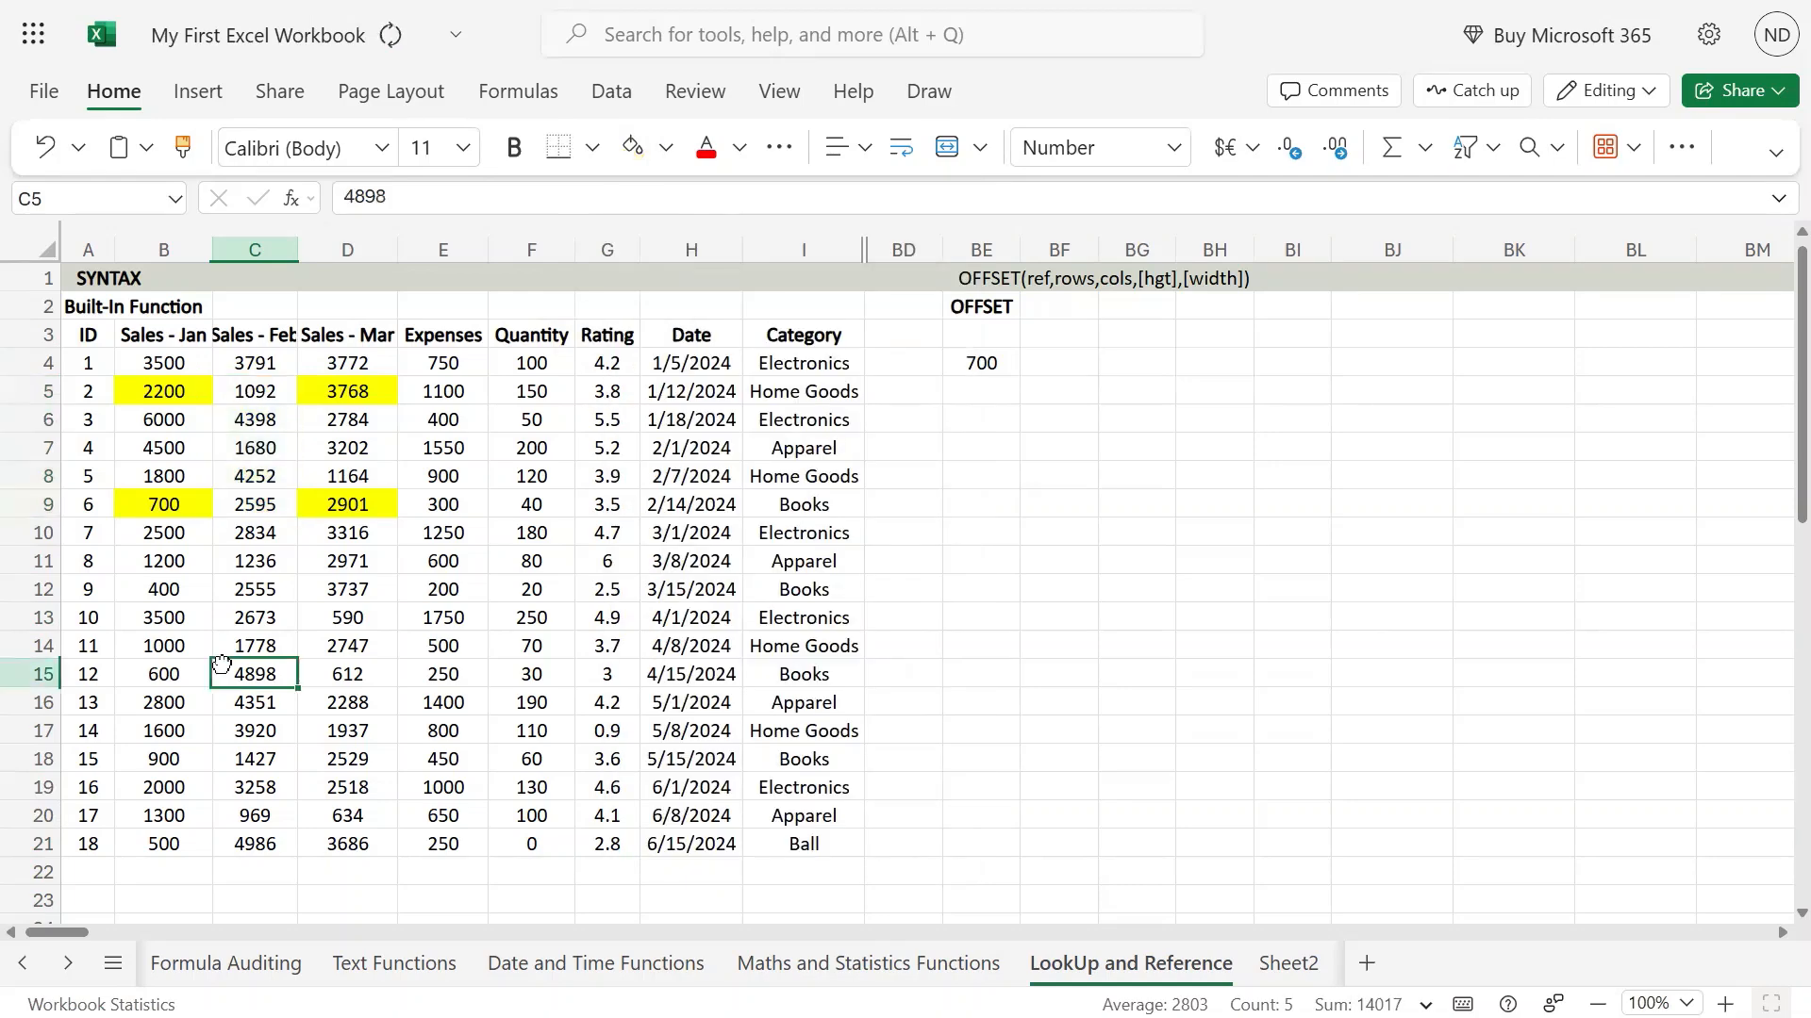
# - Fill reference cell C7 with a light blue-gray theme color
pyautogui.click(241, 445)
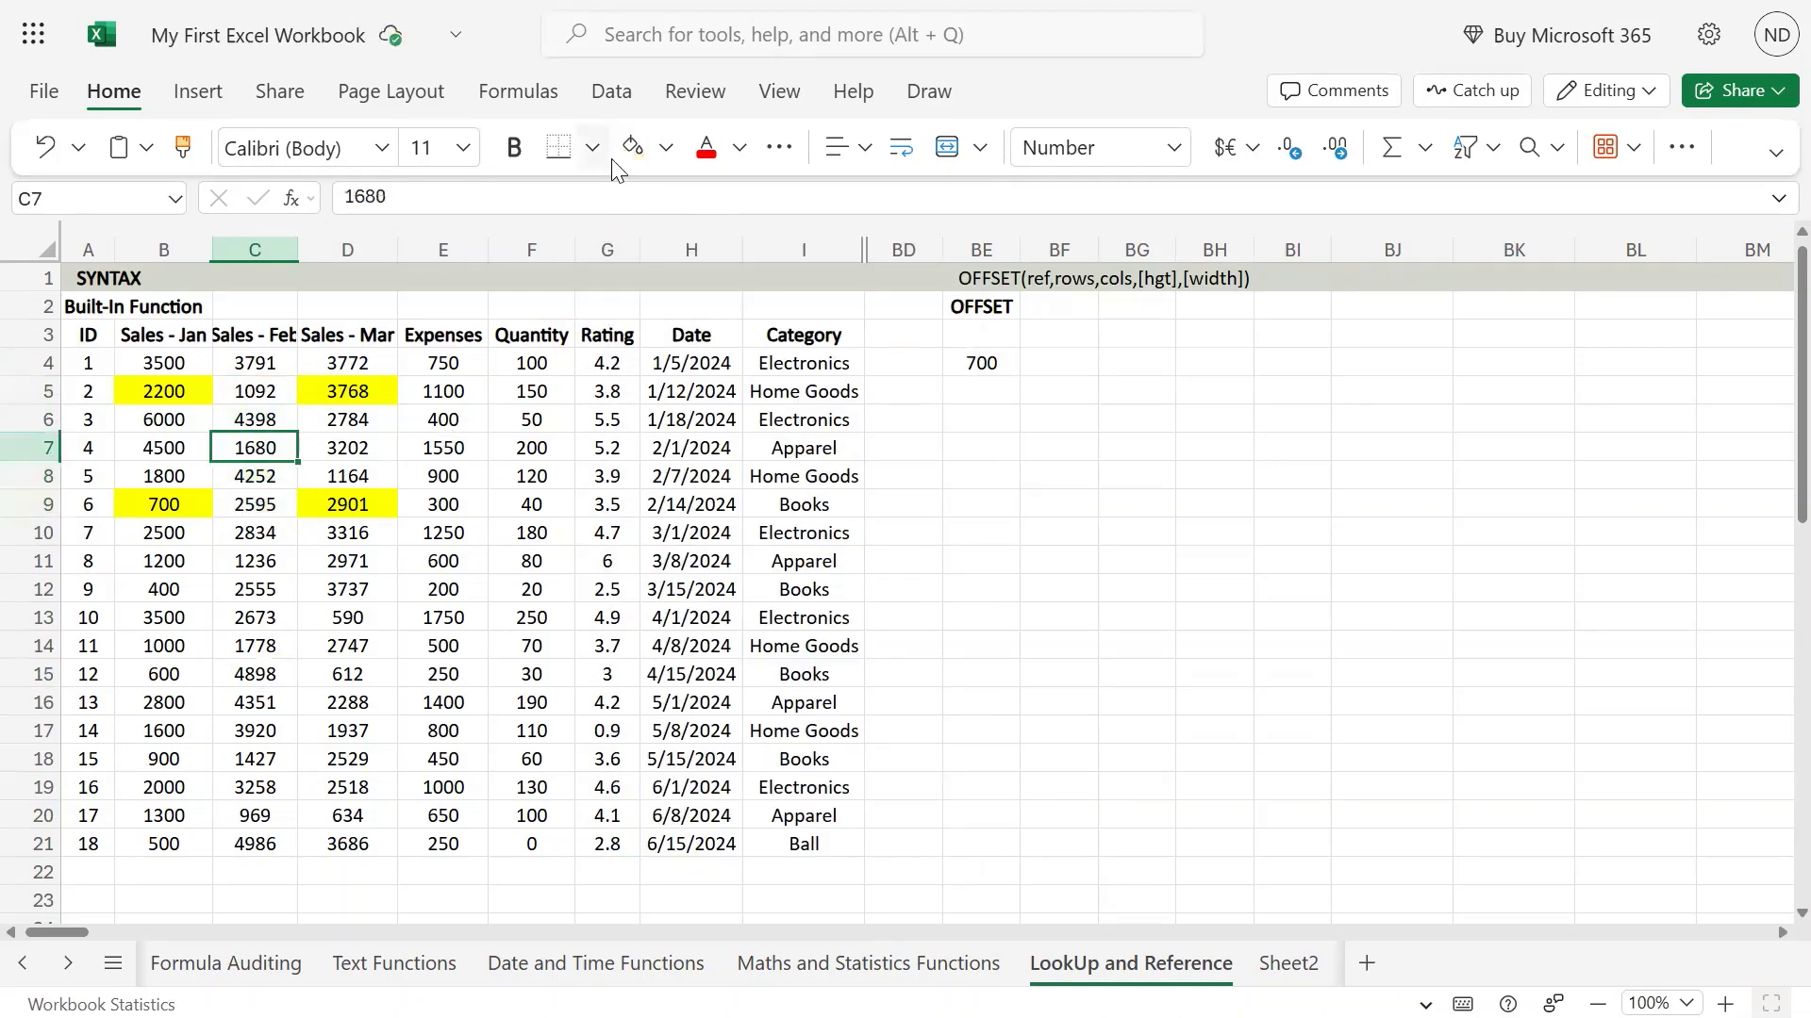
pyautogui.click(664, 148)
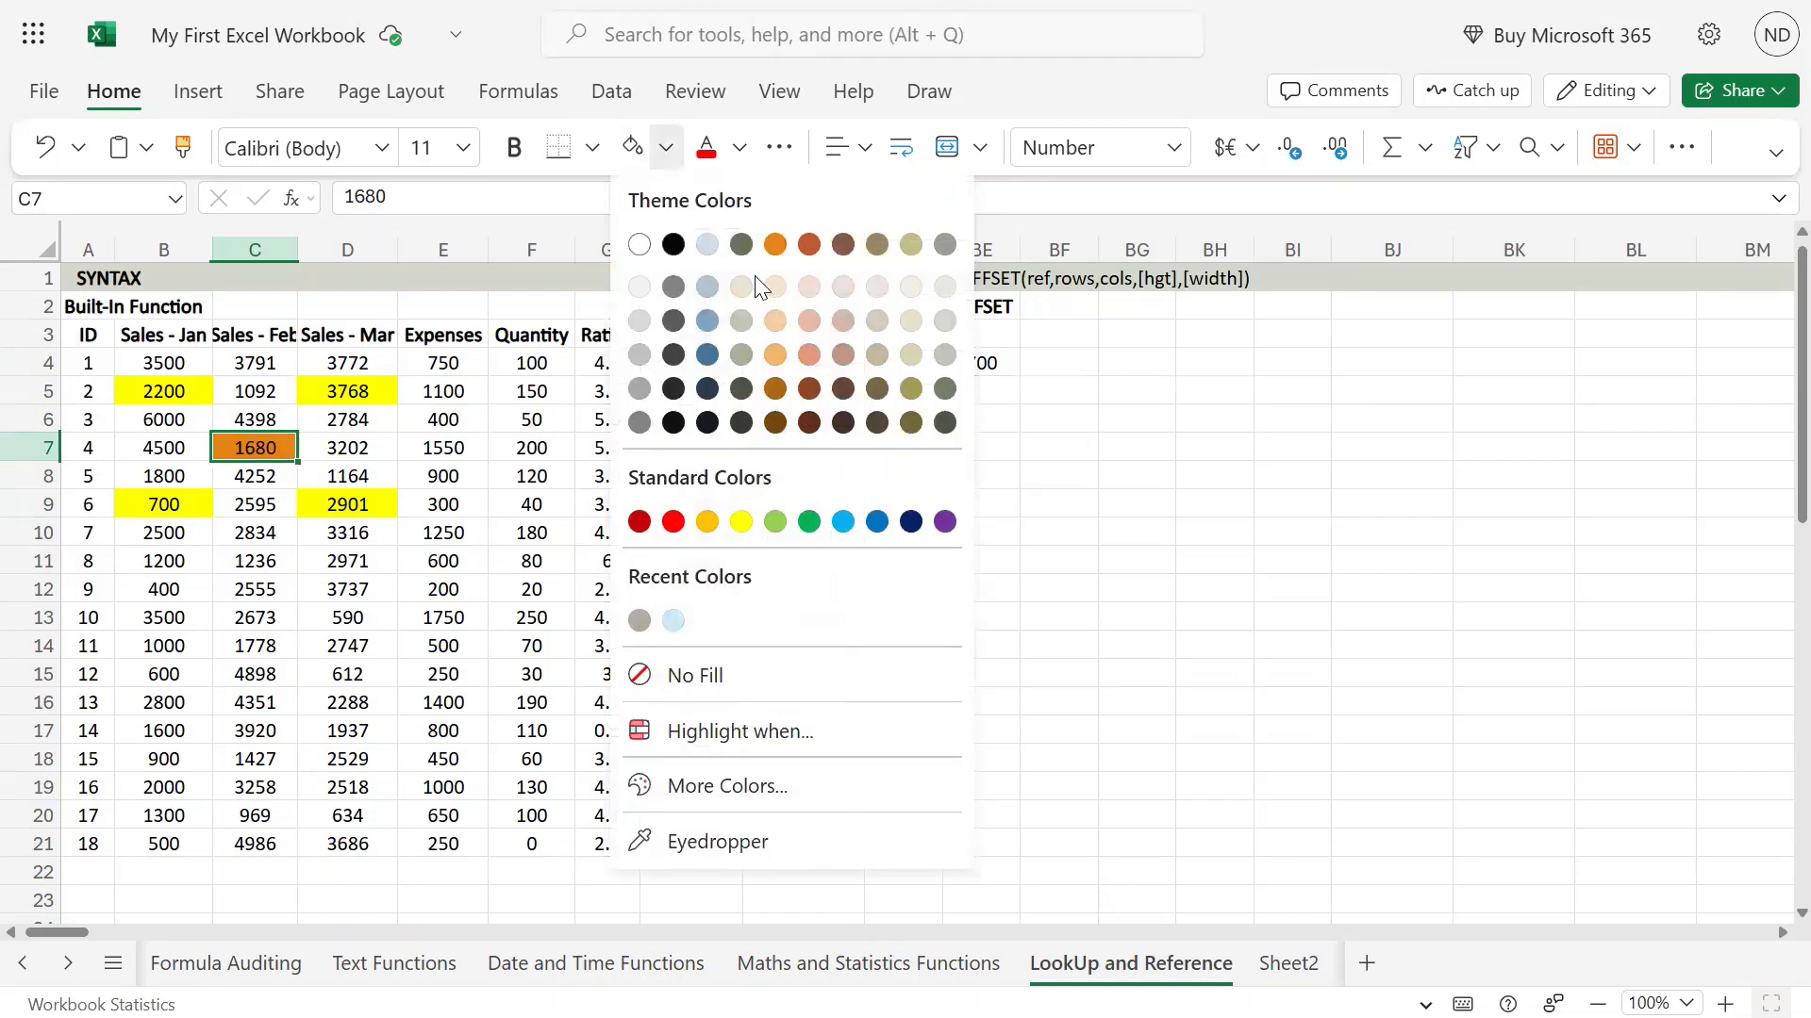
pyautogui.click(703, 244)
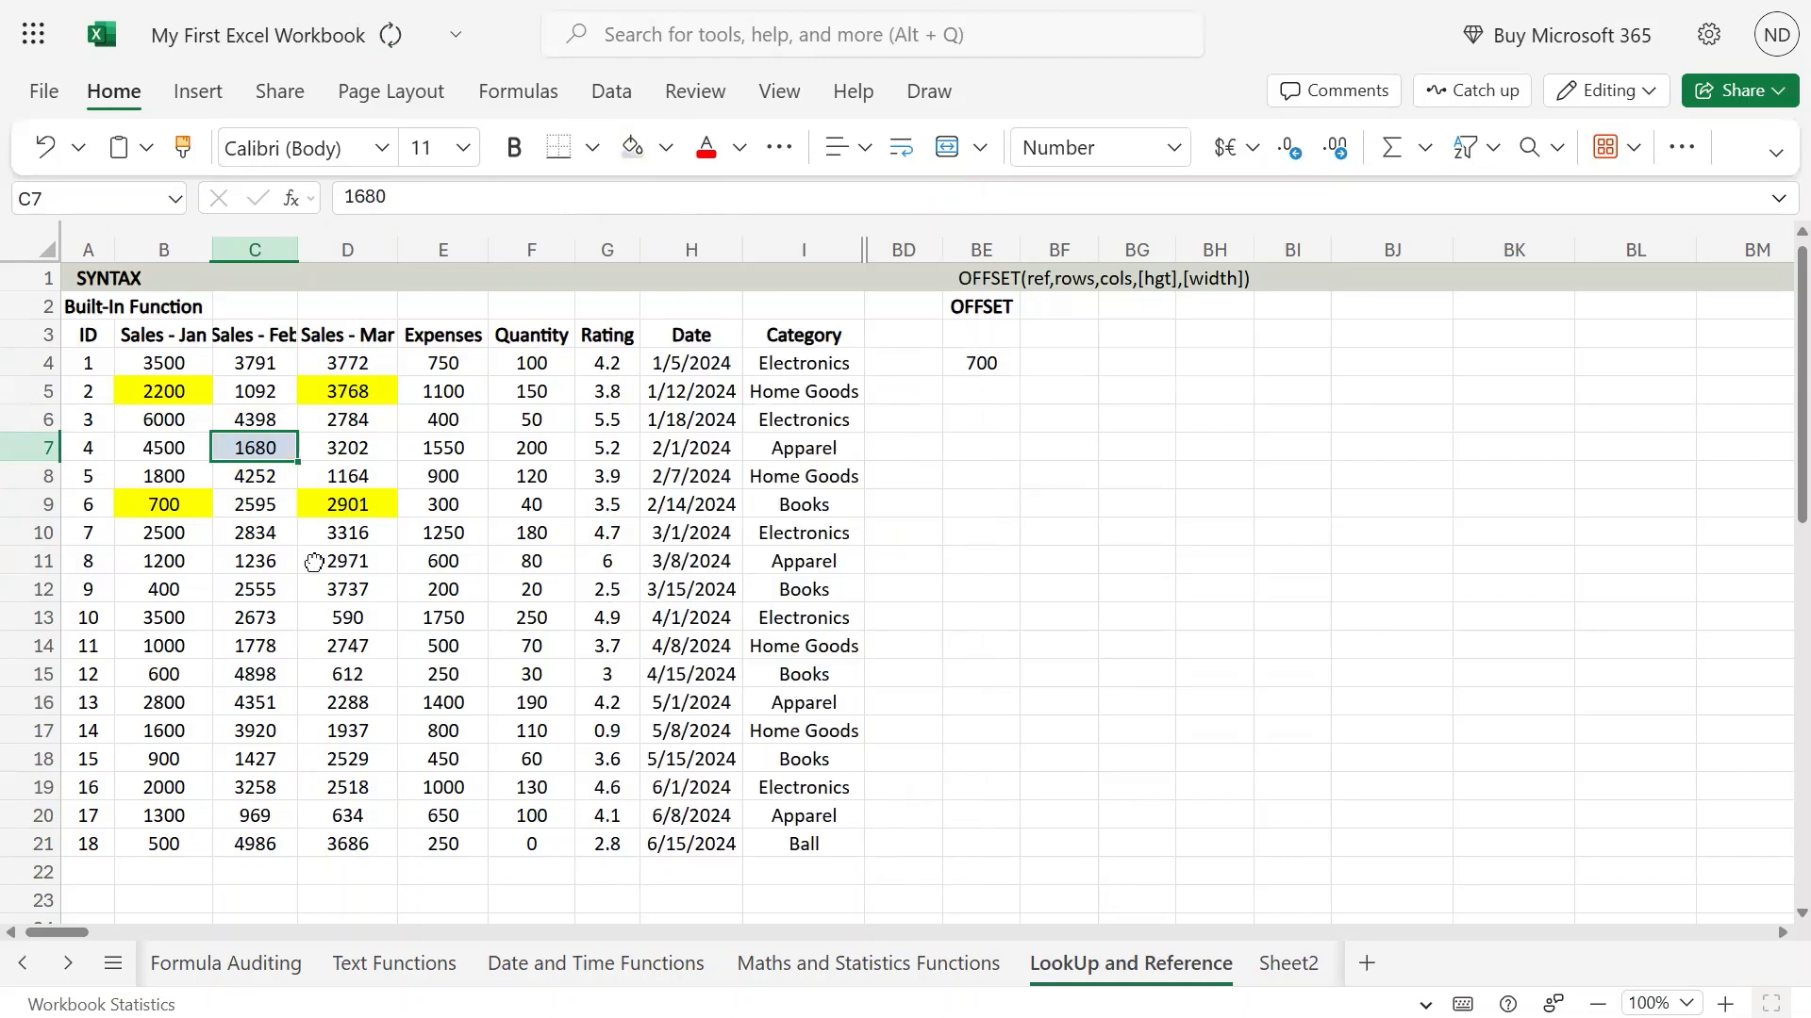
pyautogui.click(316, 562)
# - Examine reference cell C7 and the corner cells B9, D9, D5 and B5 alongside the rows and columns arguments in BE4
pyautogui.click(265, 452)
pyautogui.click(191, 504)
pyautogui.click(384, 507)
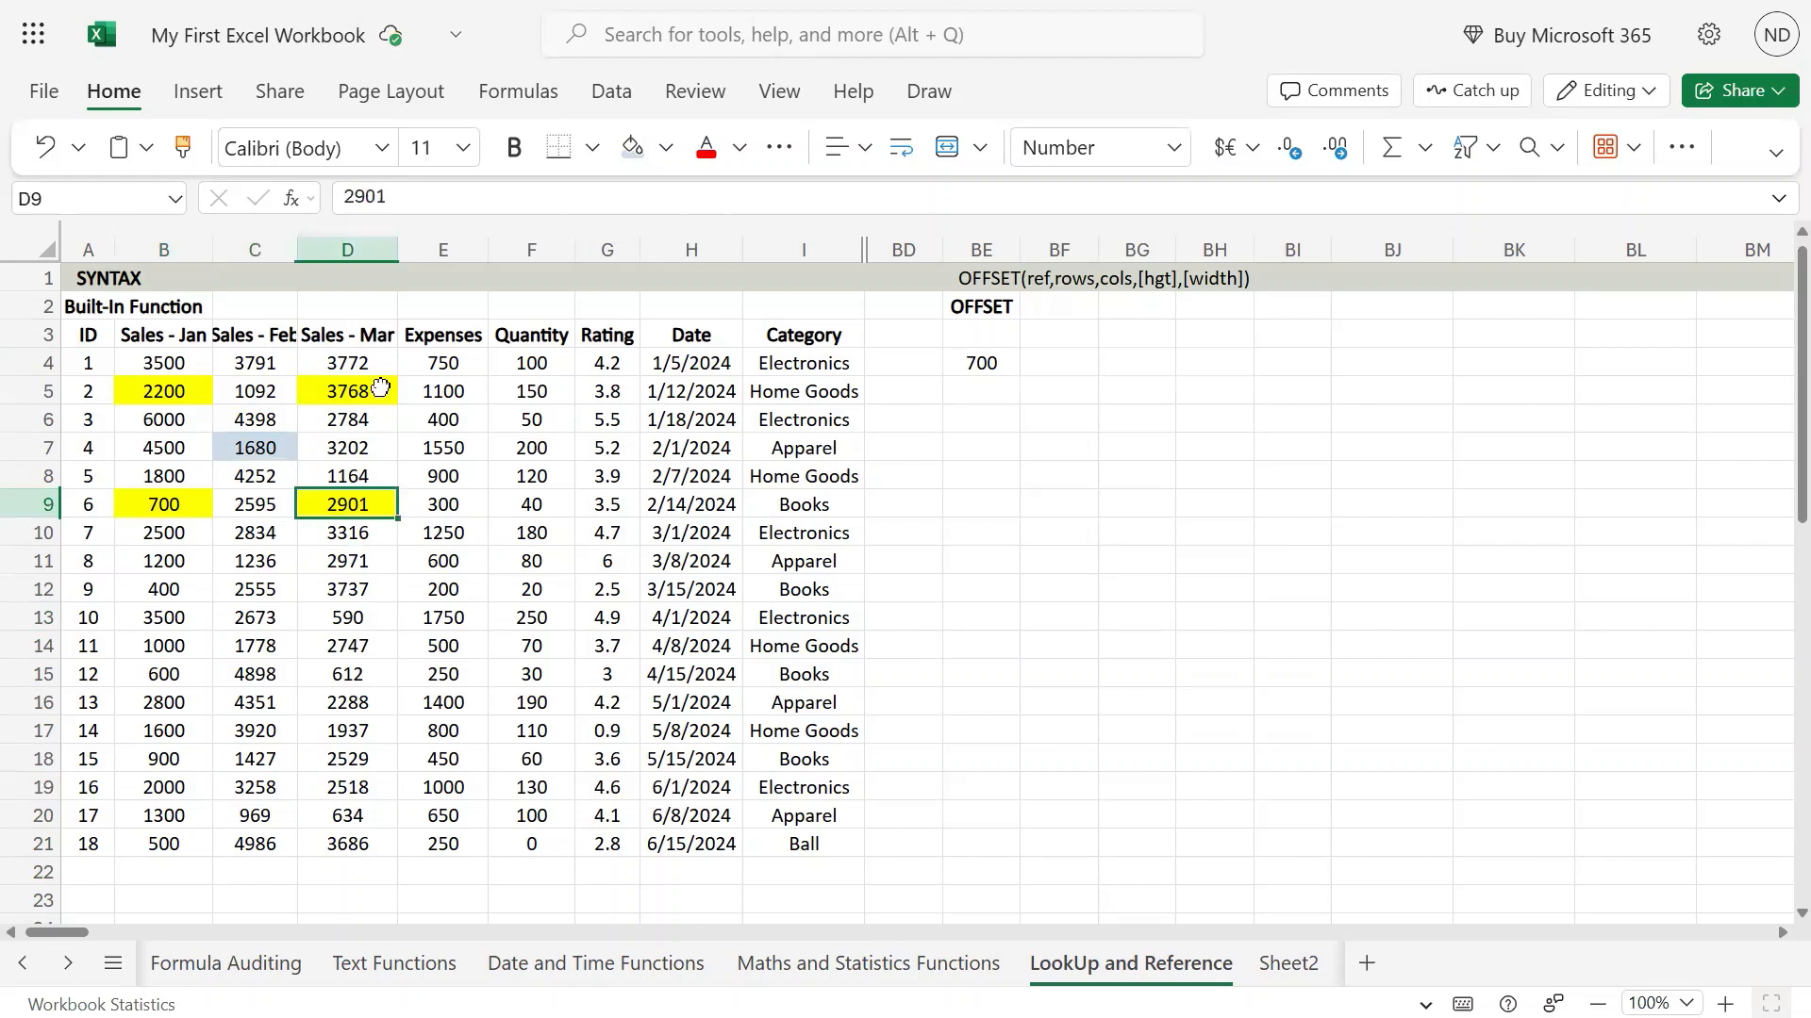
pyautogui.click(380, 388)
pyautogui.click(154, 387)
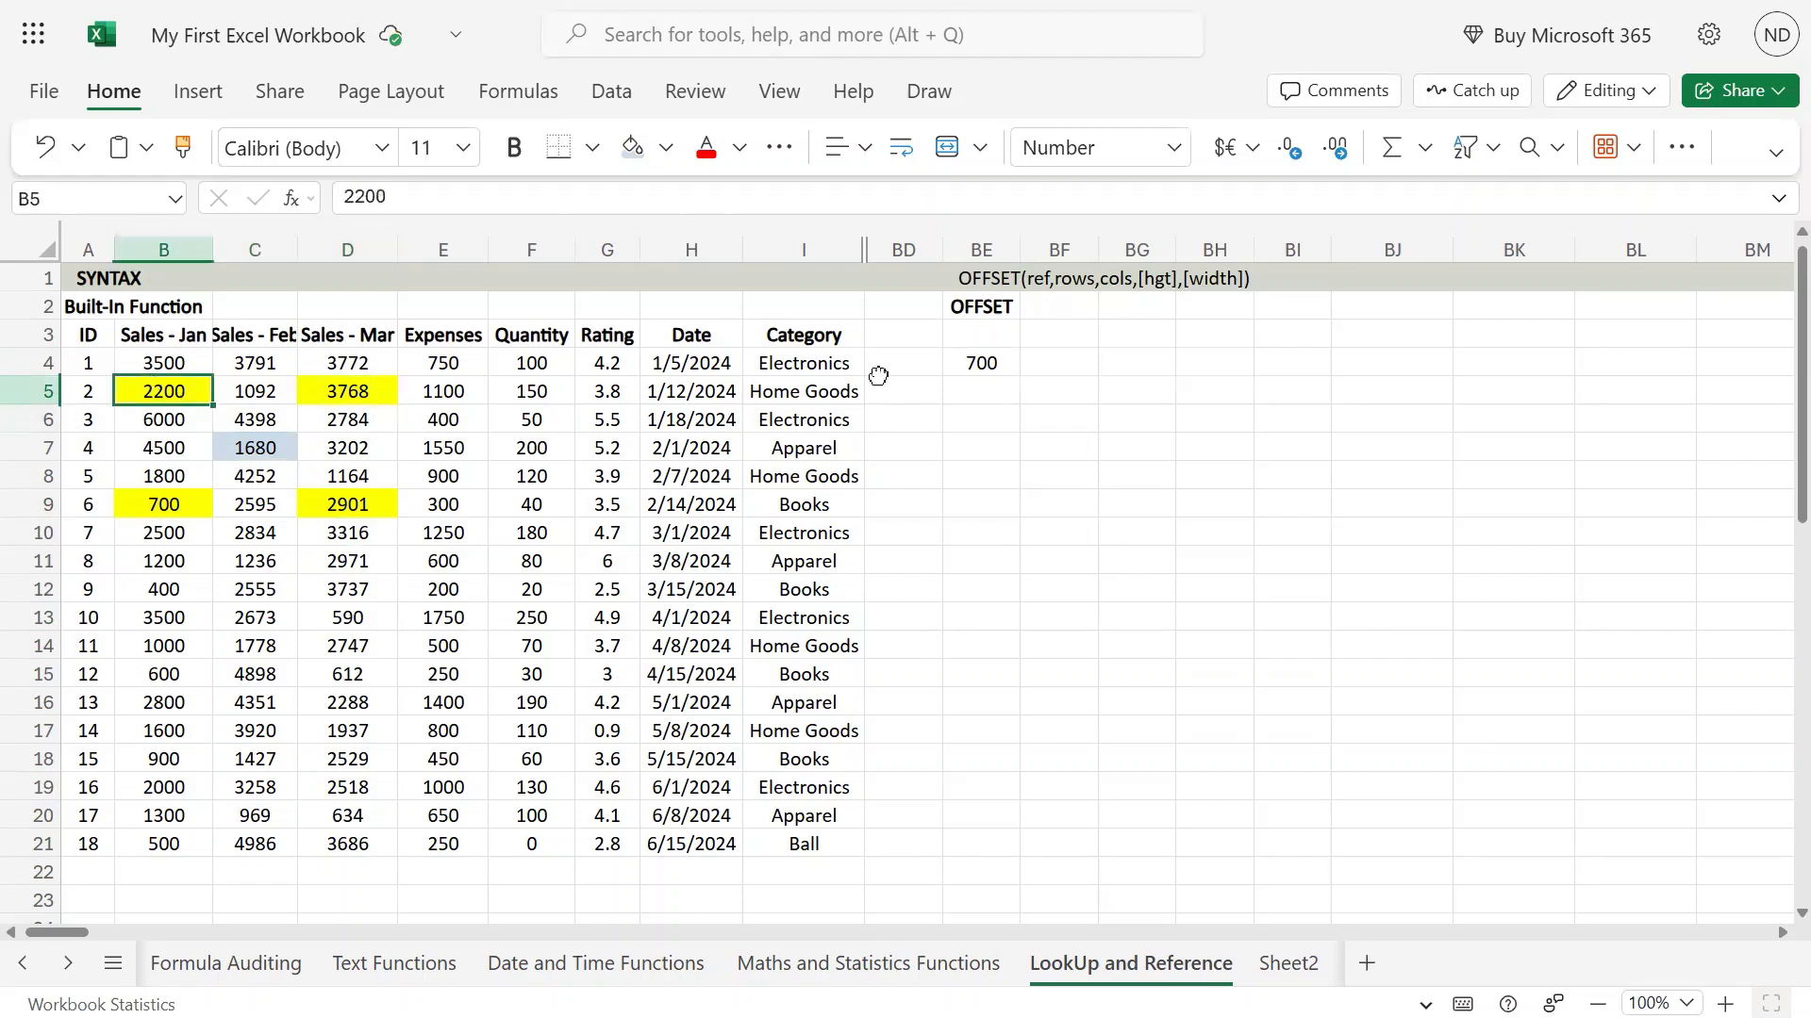
pyautogui.click(969, 357)
pyautogui.doubleClick(1071, 363)
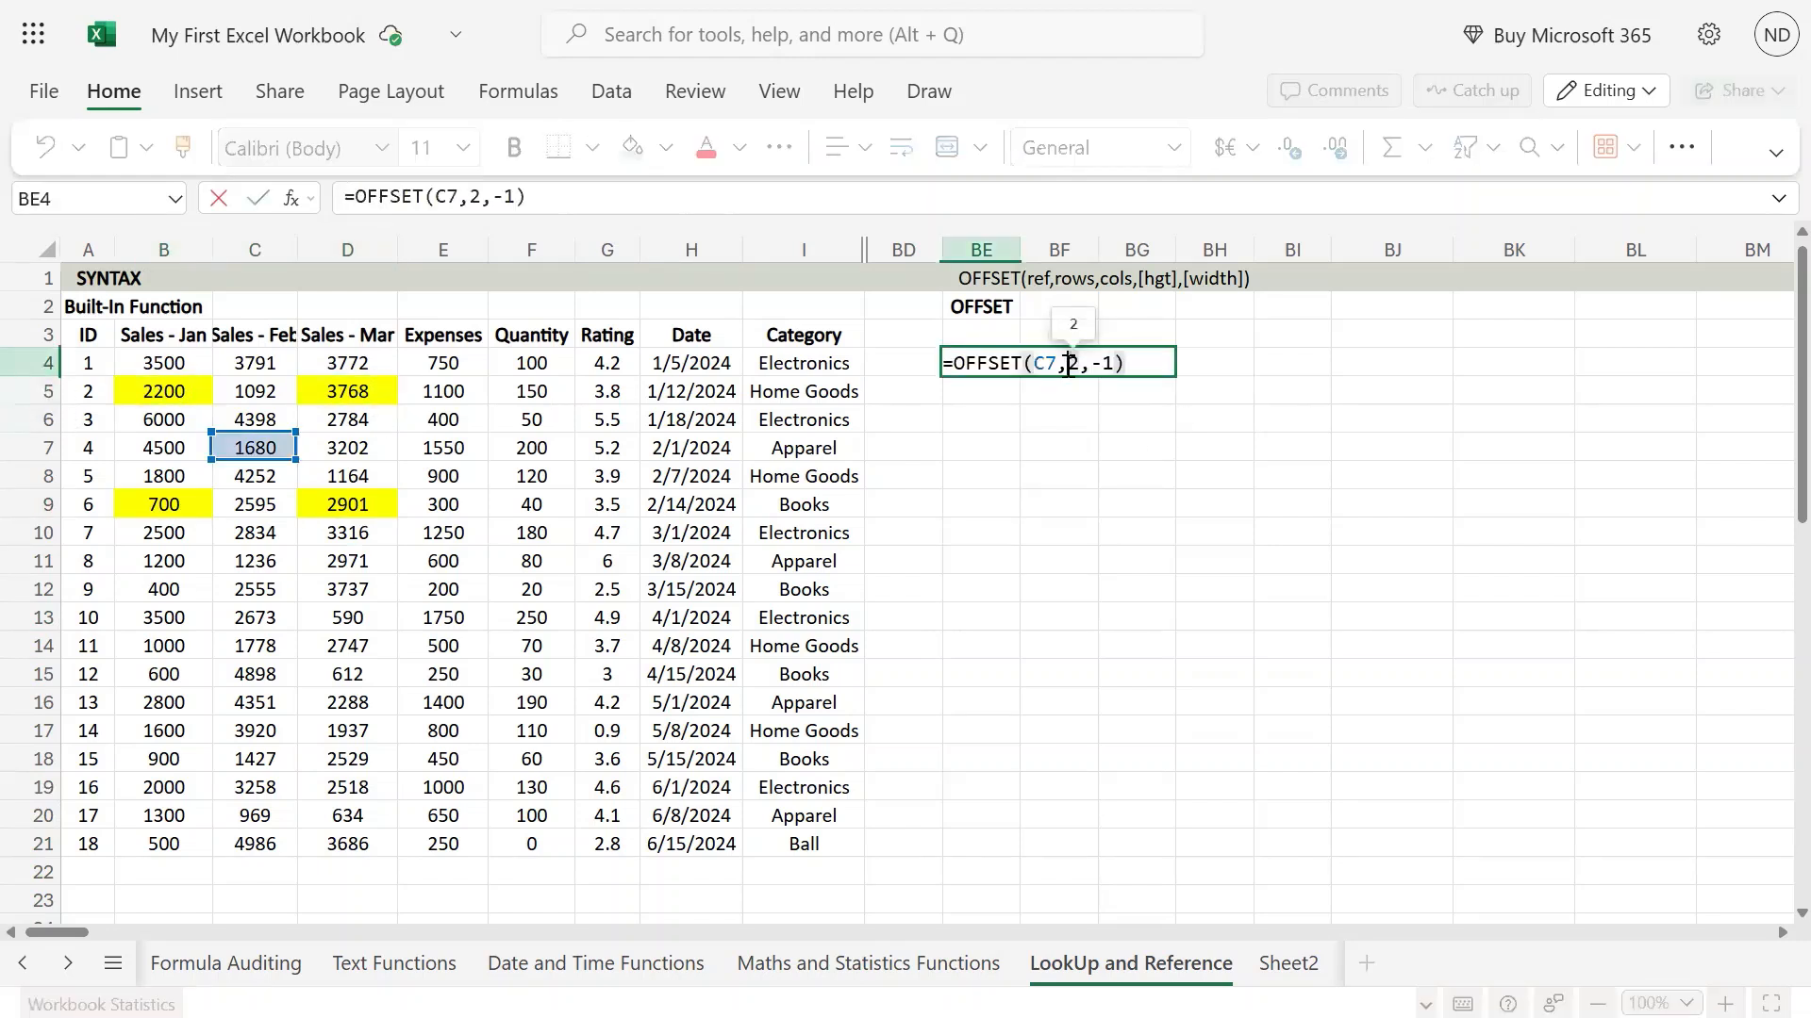
pyautogui.moveTo(1068, 363); pyautogui.dragTo(1115, 366)
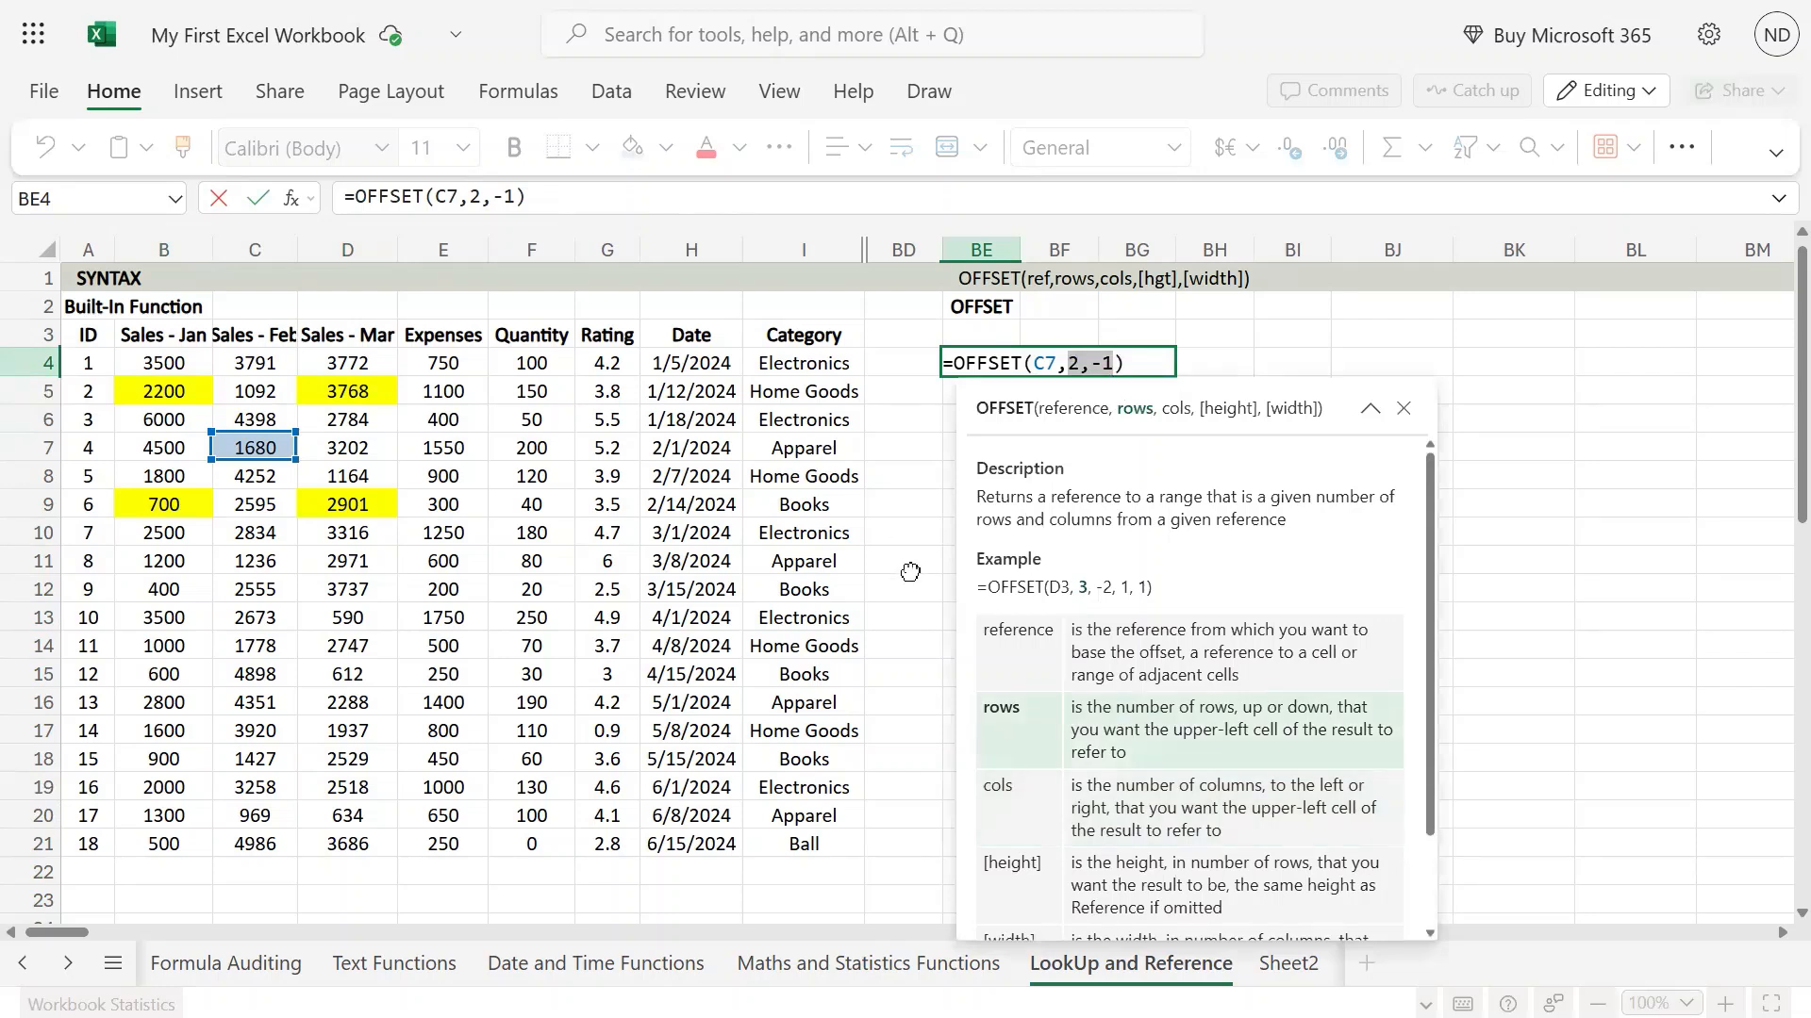
pyautogui.press('Escape')
pyautogui.press('Escape')
# - Change the columns argument of the BE4 formula to positive 1: =OFFSET(C7,2,1)
pyautogui.press('F2')
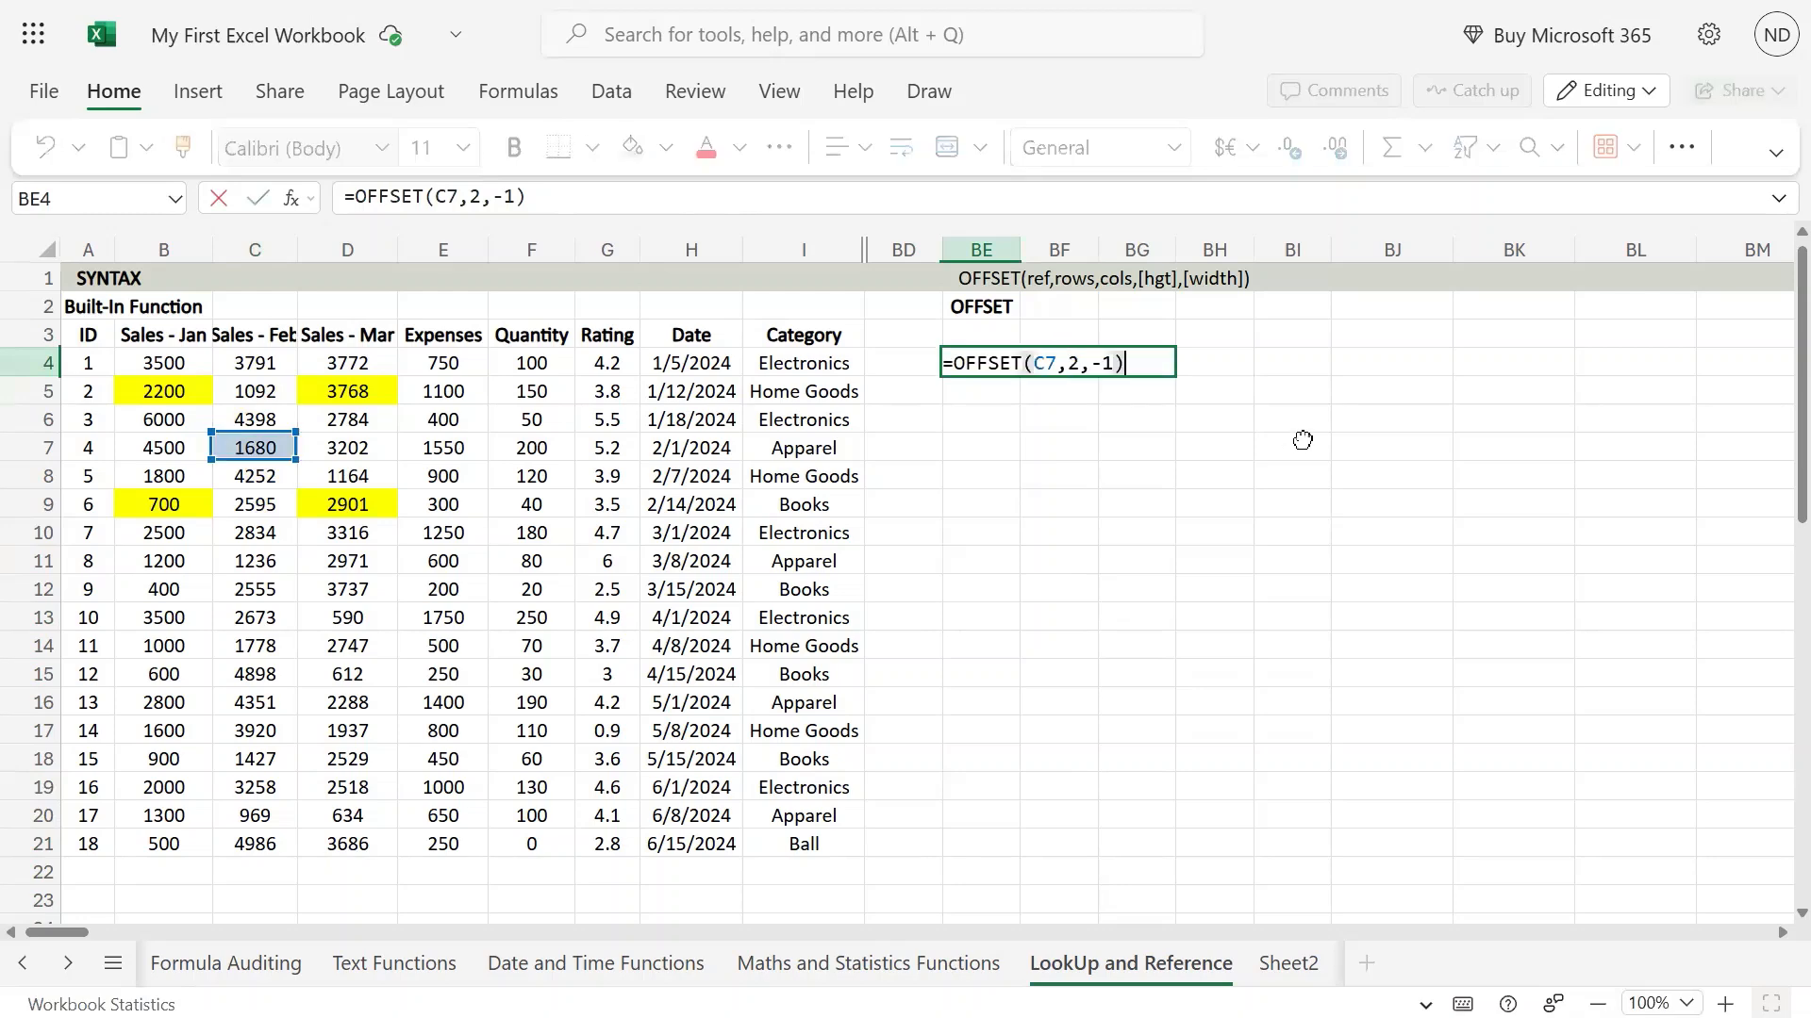
pyautogui.press('Left')
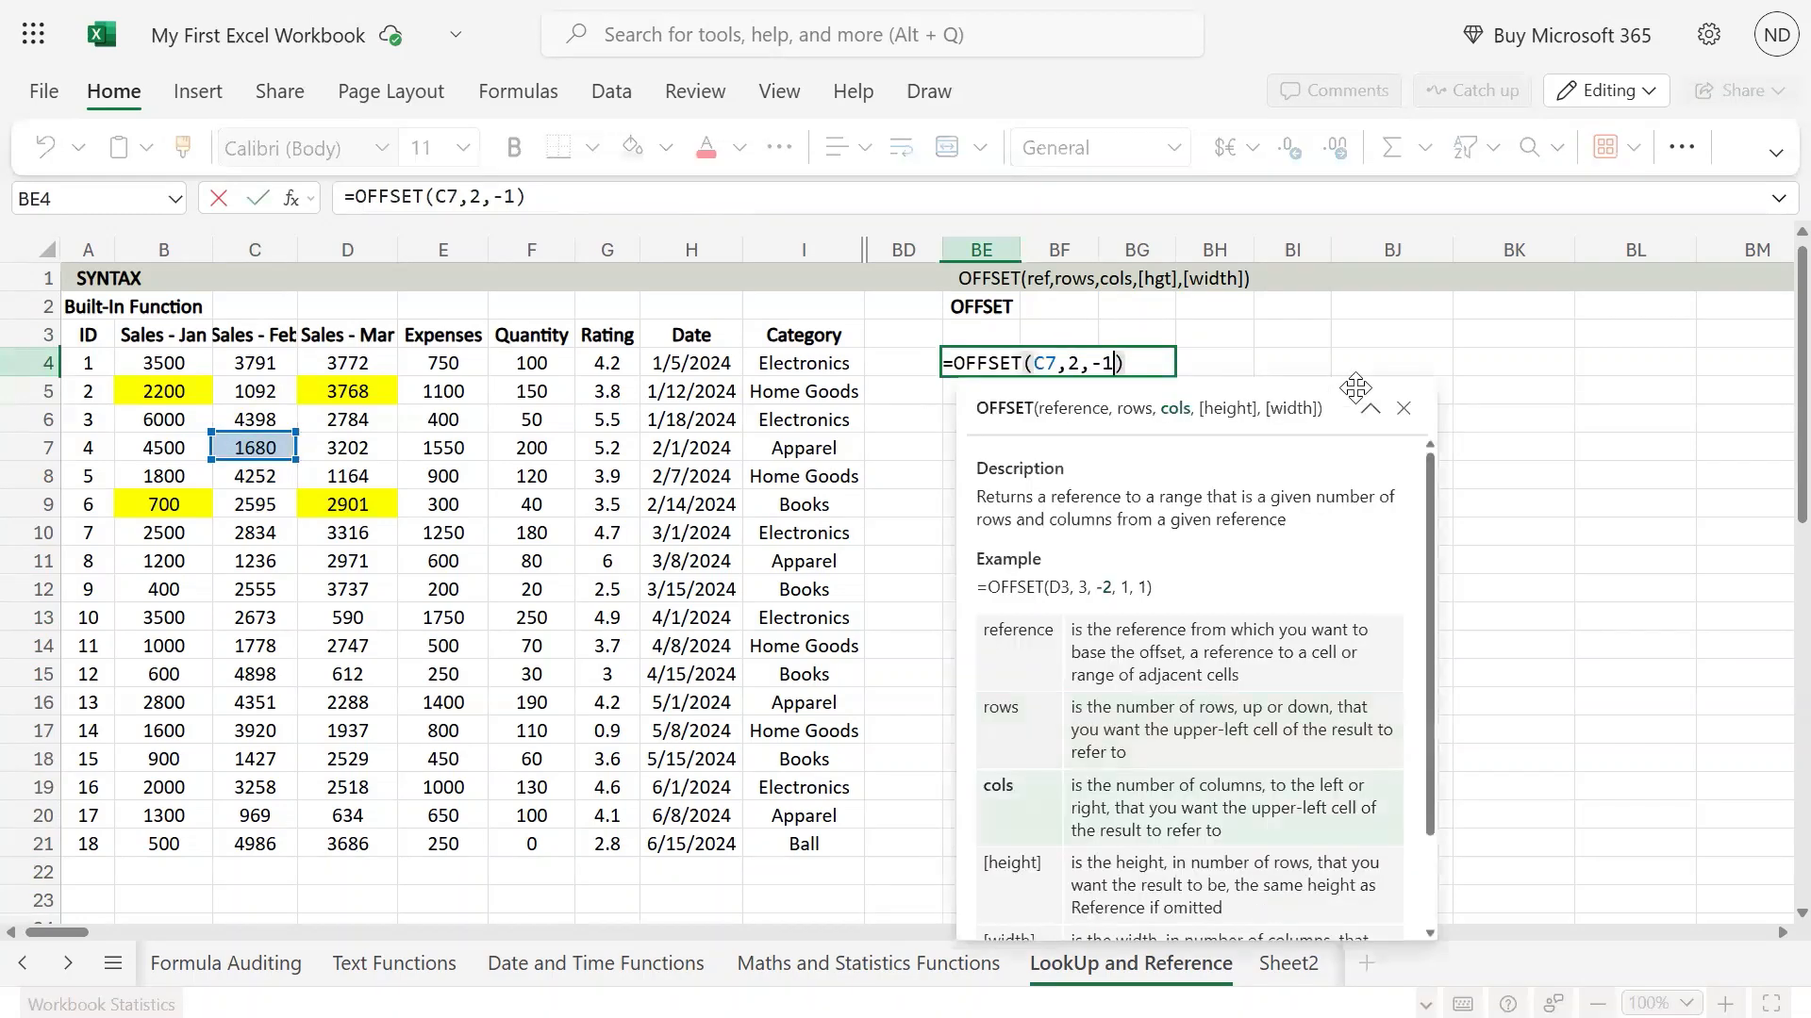
pyautogui.press('BackSpace')
pyautogui.write('1')
pyautogui.press('Return')
pyautogui.press('Up')
pyautogui.press('F2')
pyautogui.press('Left')
pyautogui.press('BackSpace')
pyautogui.press('Return')
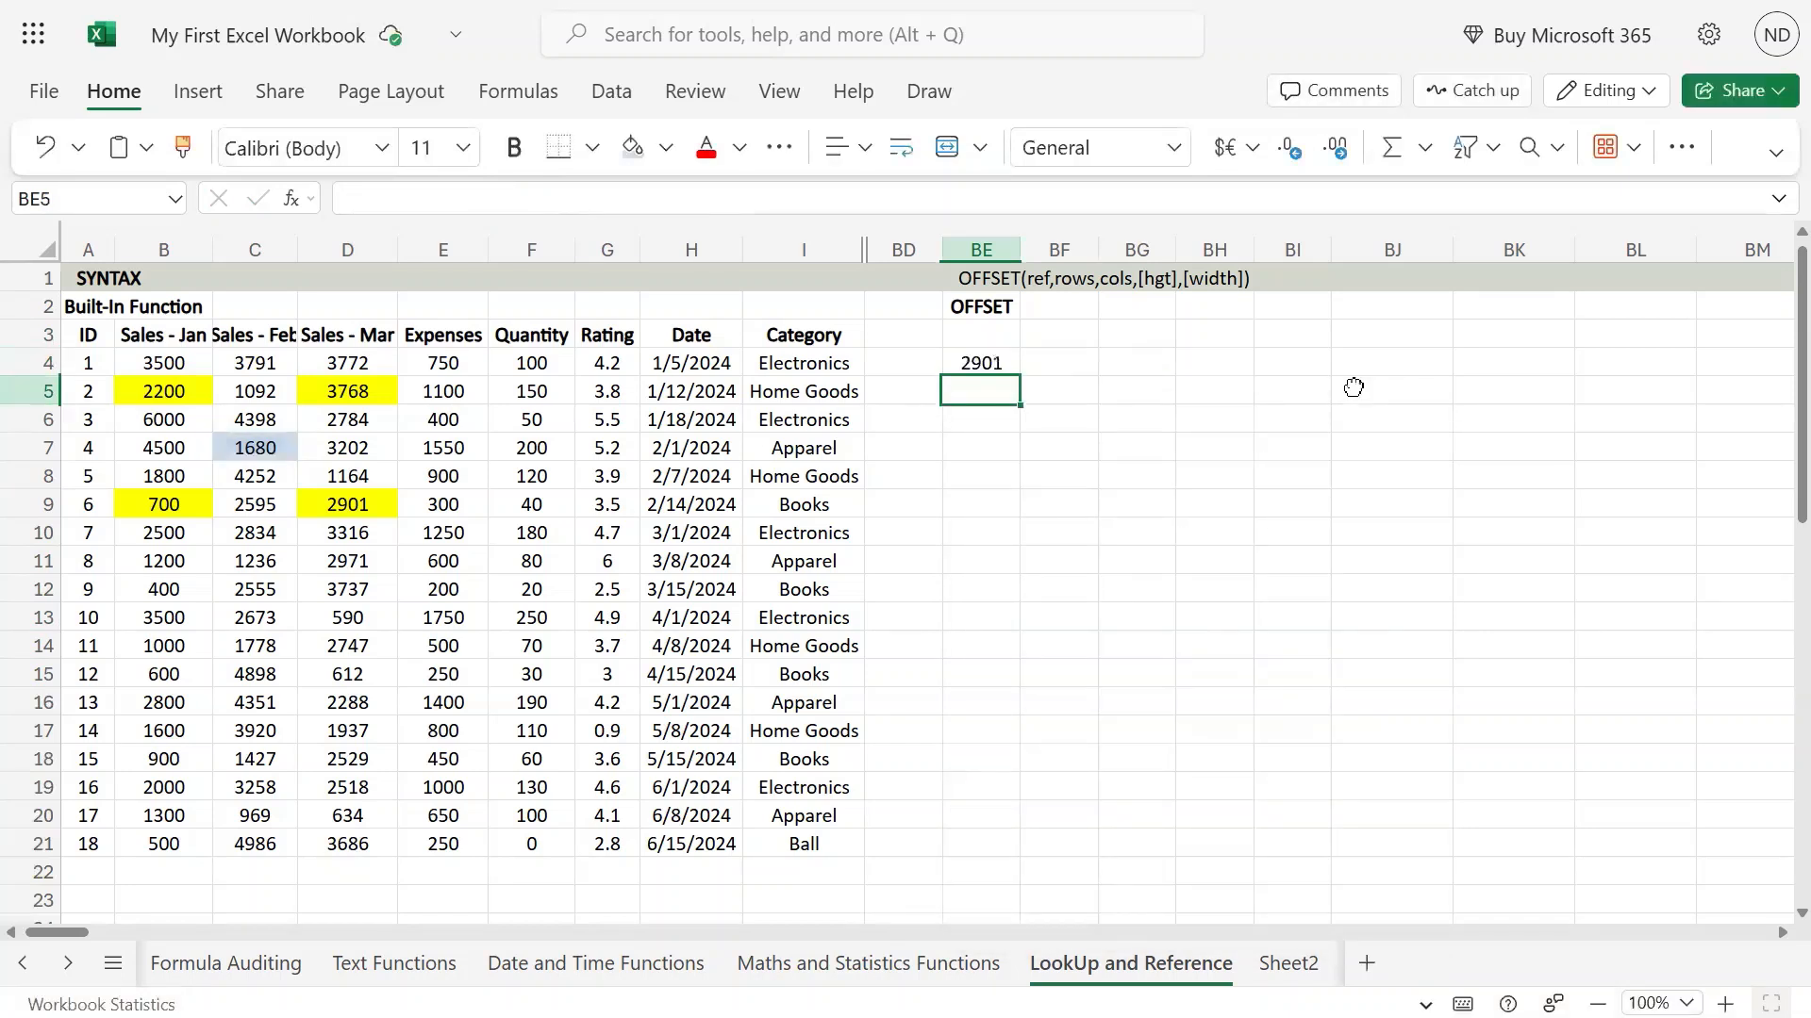
# - Move from the OFFSET formula to D9 in the sales data to check the cell the formula refers to
pyautogui.press('Up')
pyautogui.press('Left')
pyautogui.press('Left')
pyautogui.press('Left')
pyautogui.press('Left')
pyautogui.press('Left')
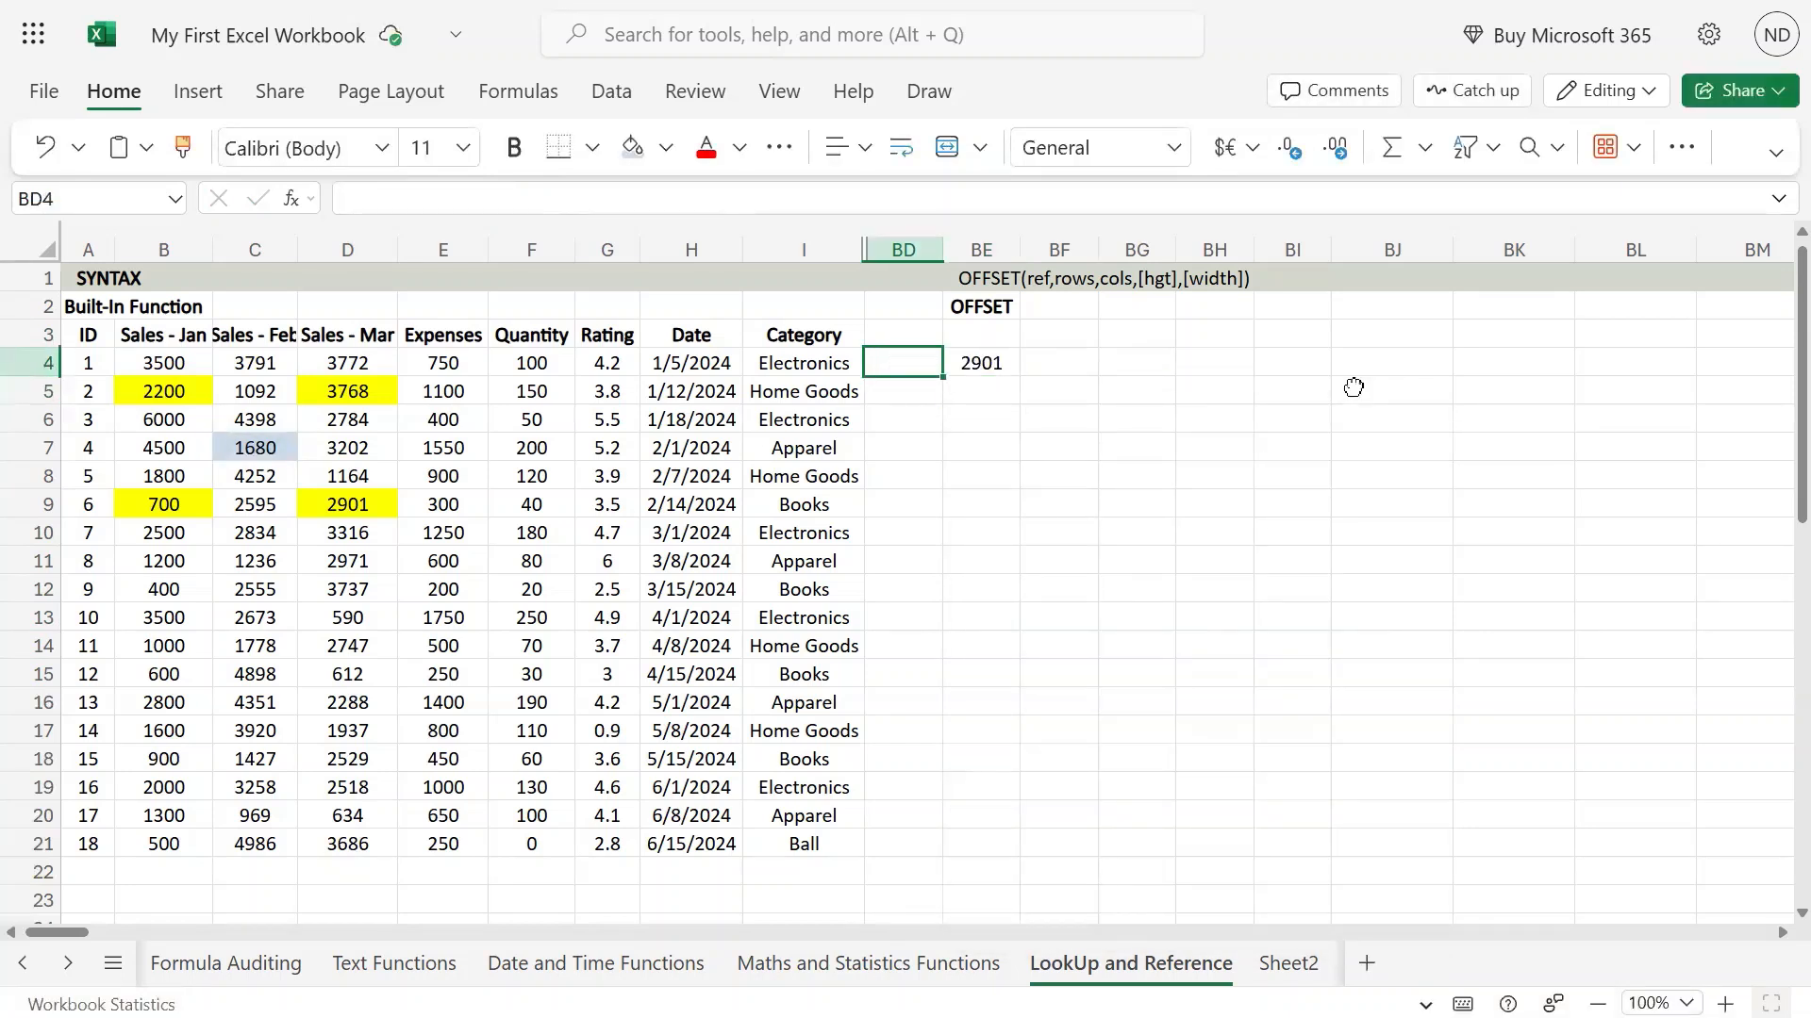
pyautogui.press('Down')
pyautogui.press('Down')
pyautogui.press('Down')
pyautogui.press('Down')
pyautogui.press('Down')
pyautogui.press('Left')
pyautogui.press('Left')
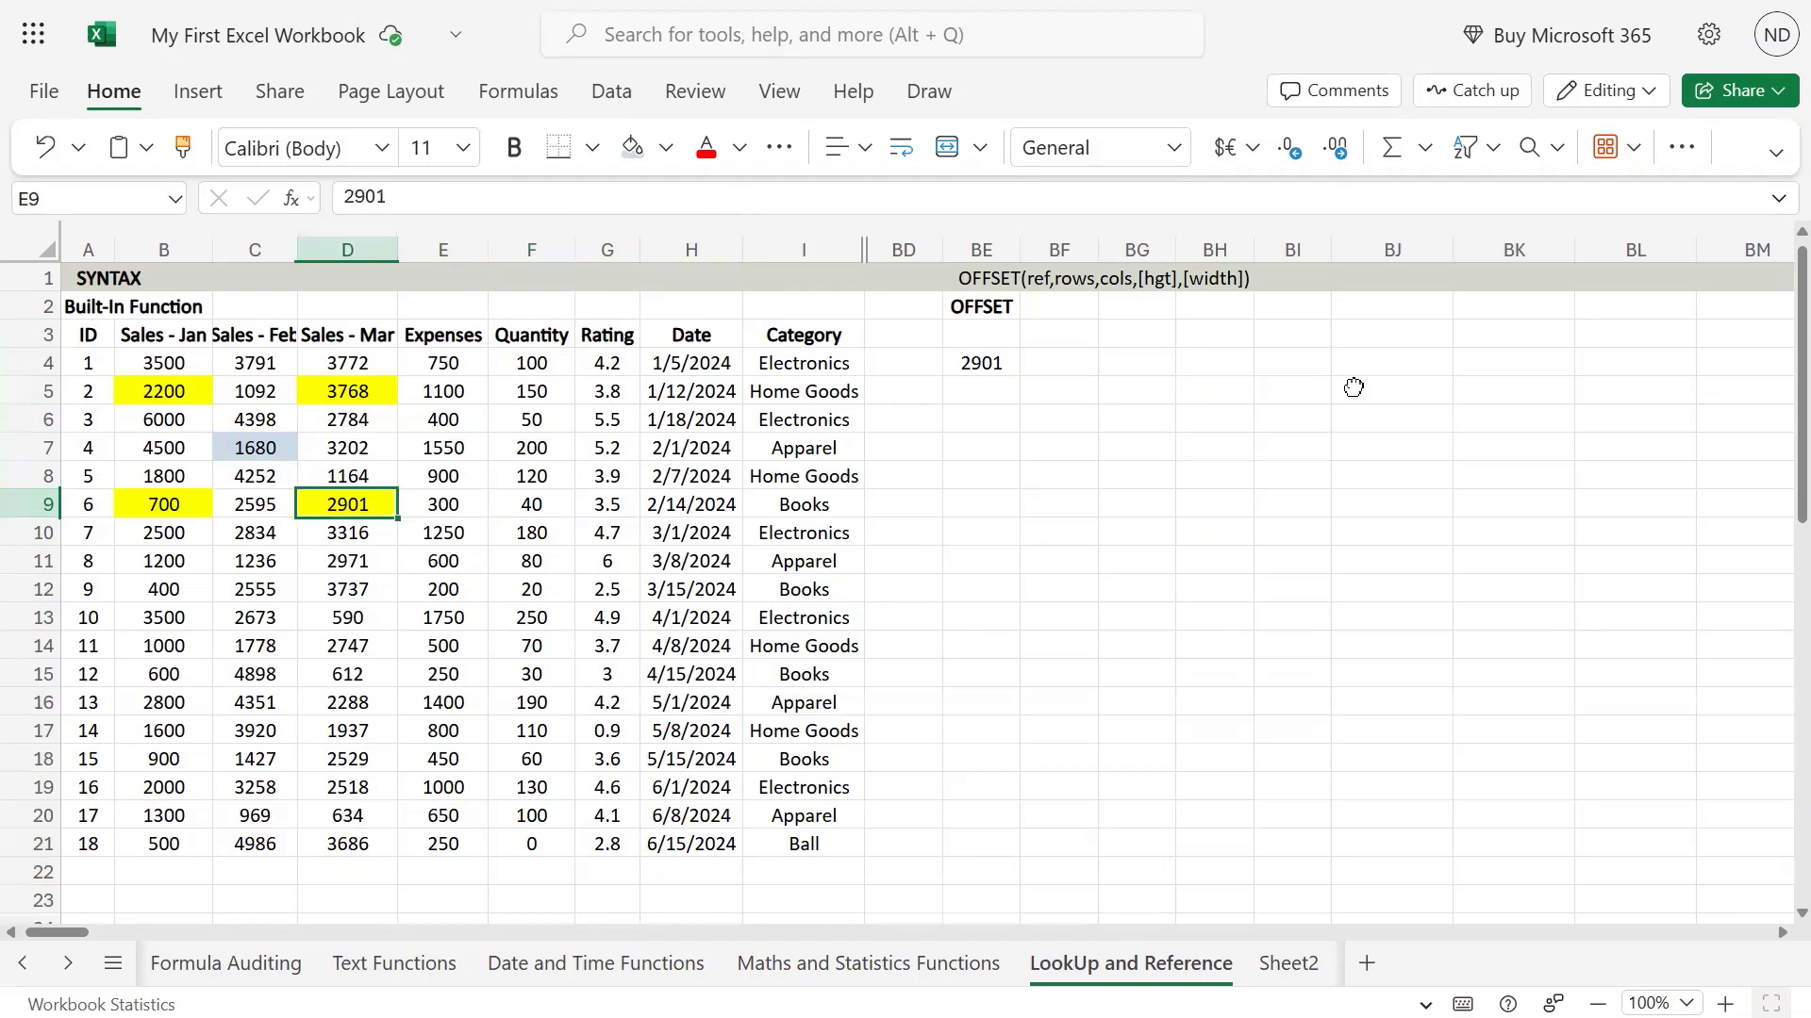
# - Copy the full text of the OFFSET formula in BE4
pyautogui.press('Right')
pyautogui.press('Right')
pyautogui.press('Right')
pyautogui.press('Right')
pyautogui.press('Right')
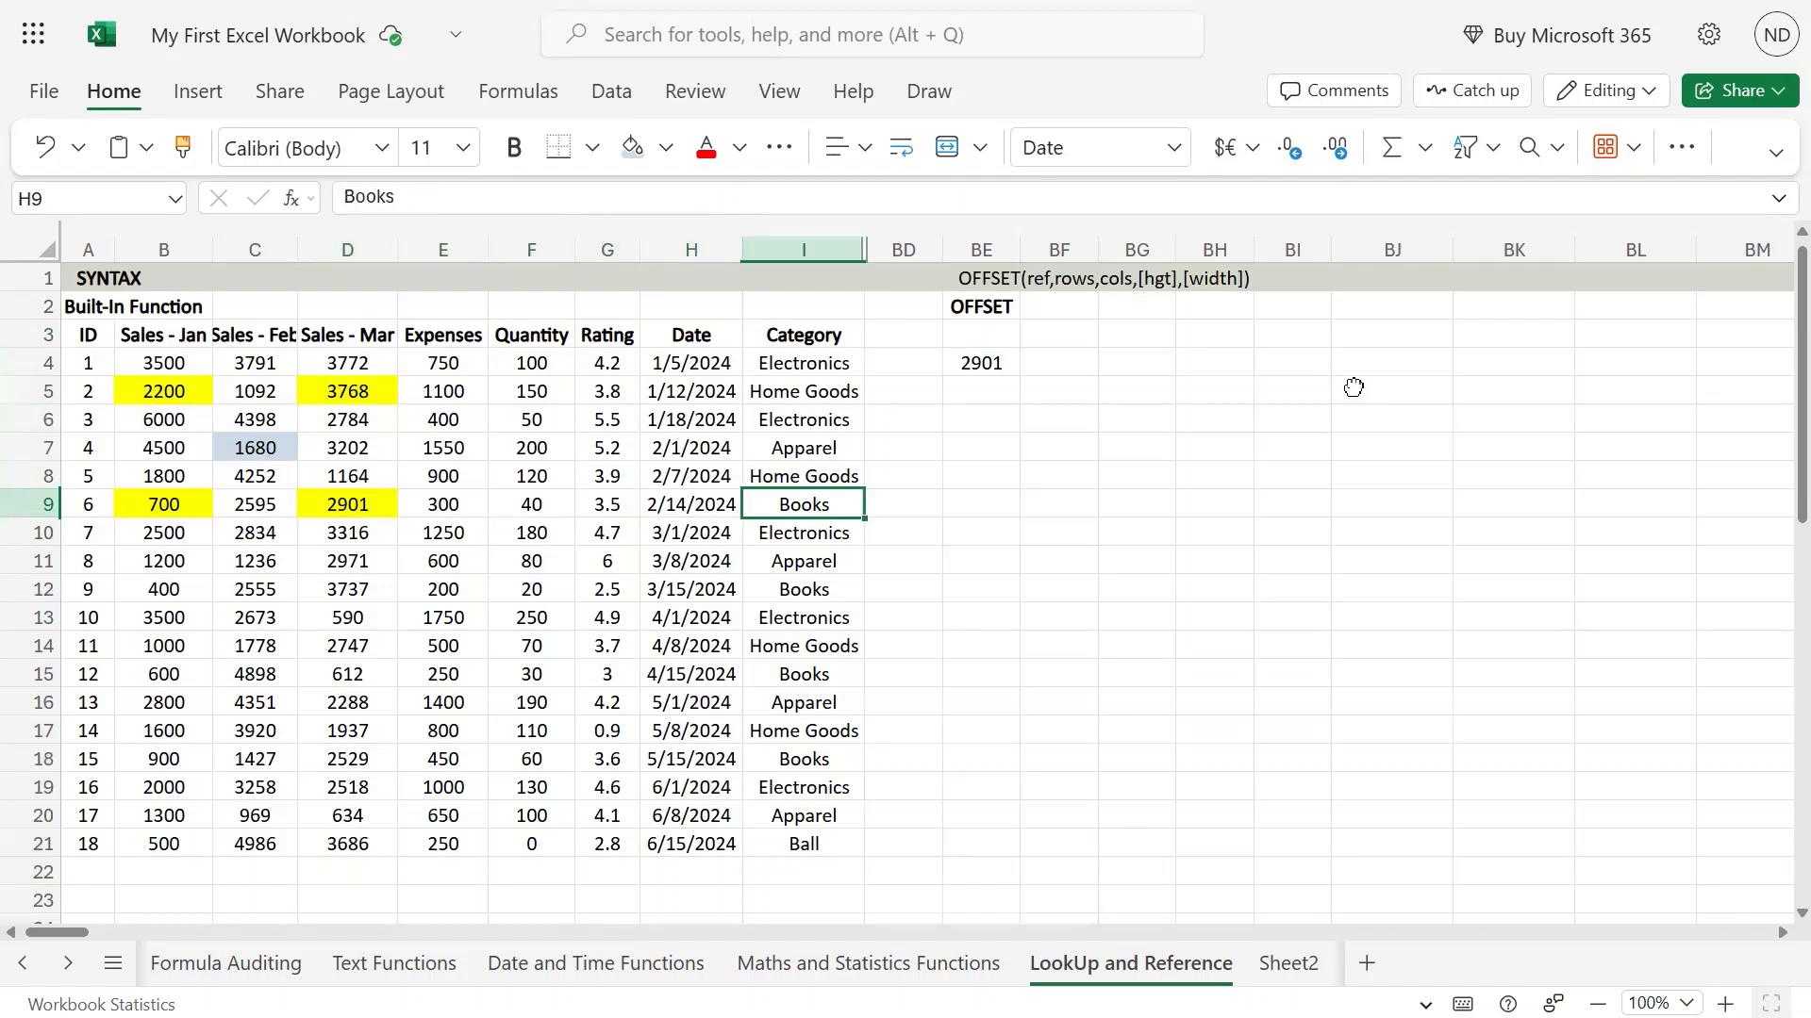
pyautogui.press('Right')
pyautogui.press('Right')
pyautogui.press('Up')
pyautogui.press('Up')
pyautogui.press('Up')
pyautogui.press('Up')
pyautogui.press('Up')
pyautogui.press('F2')
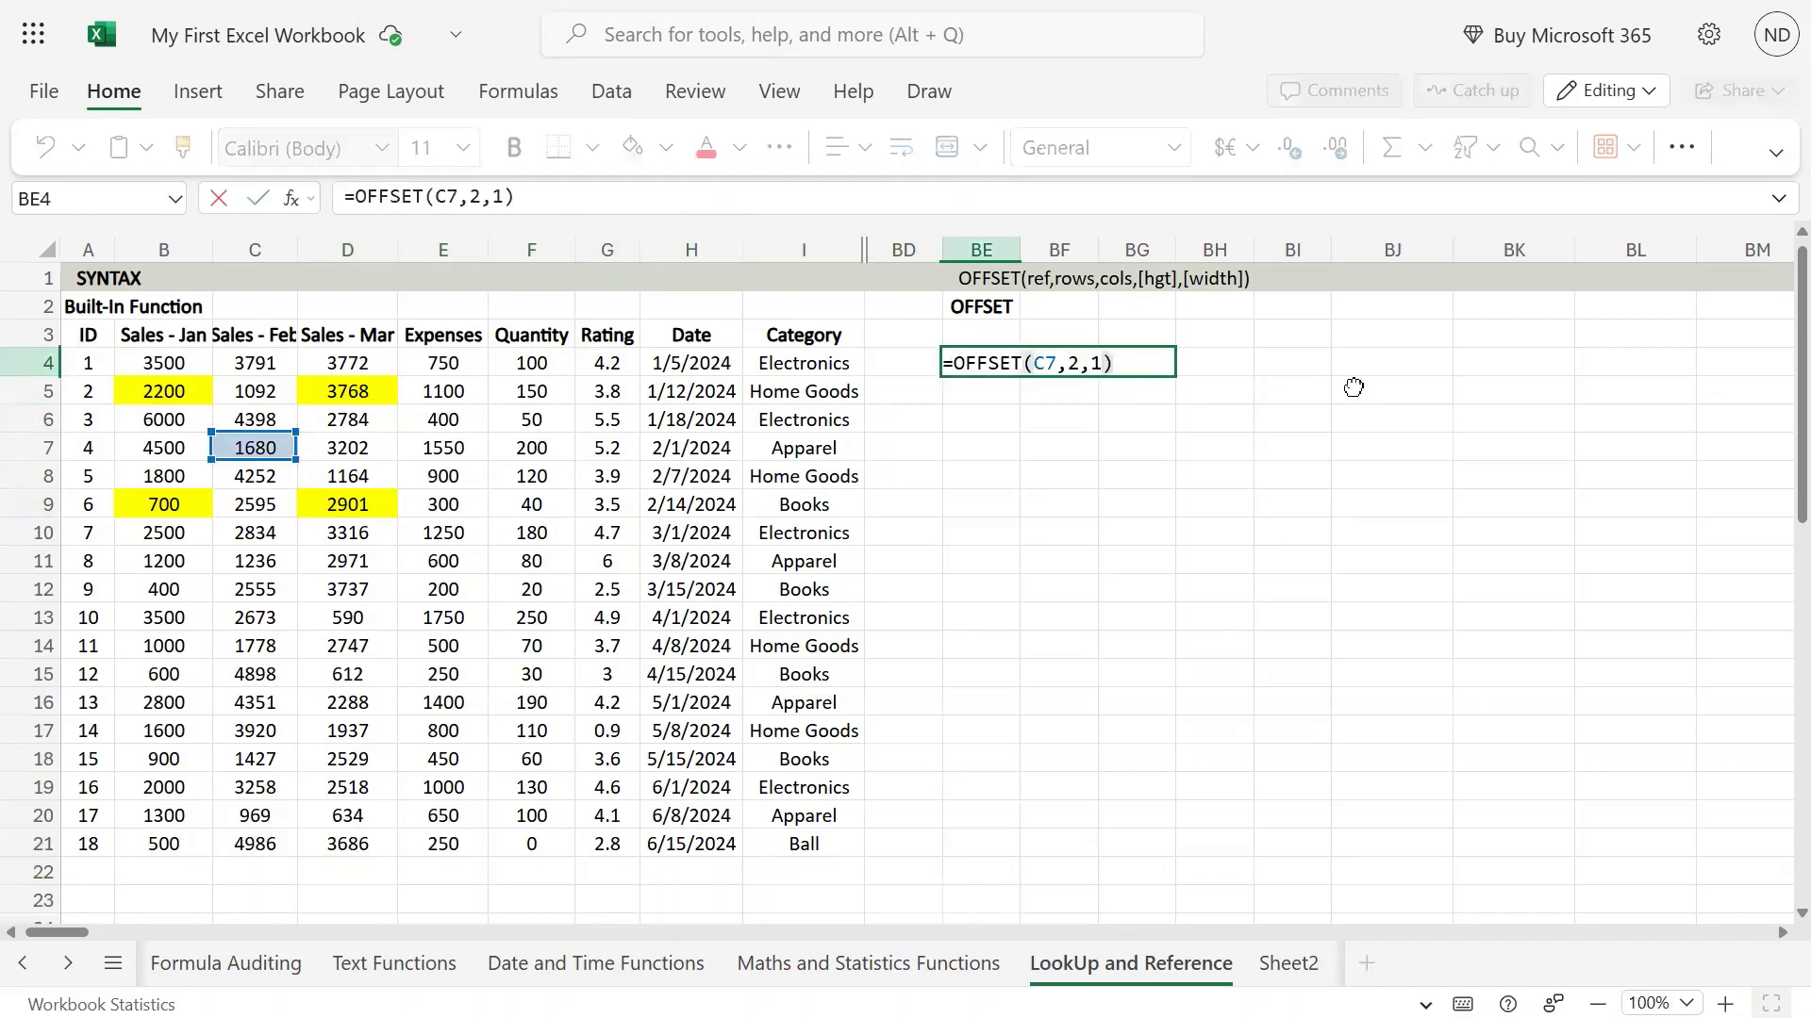
pyautogui.hotkey('shift', 'Home')
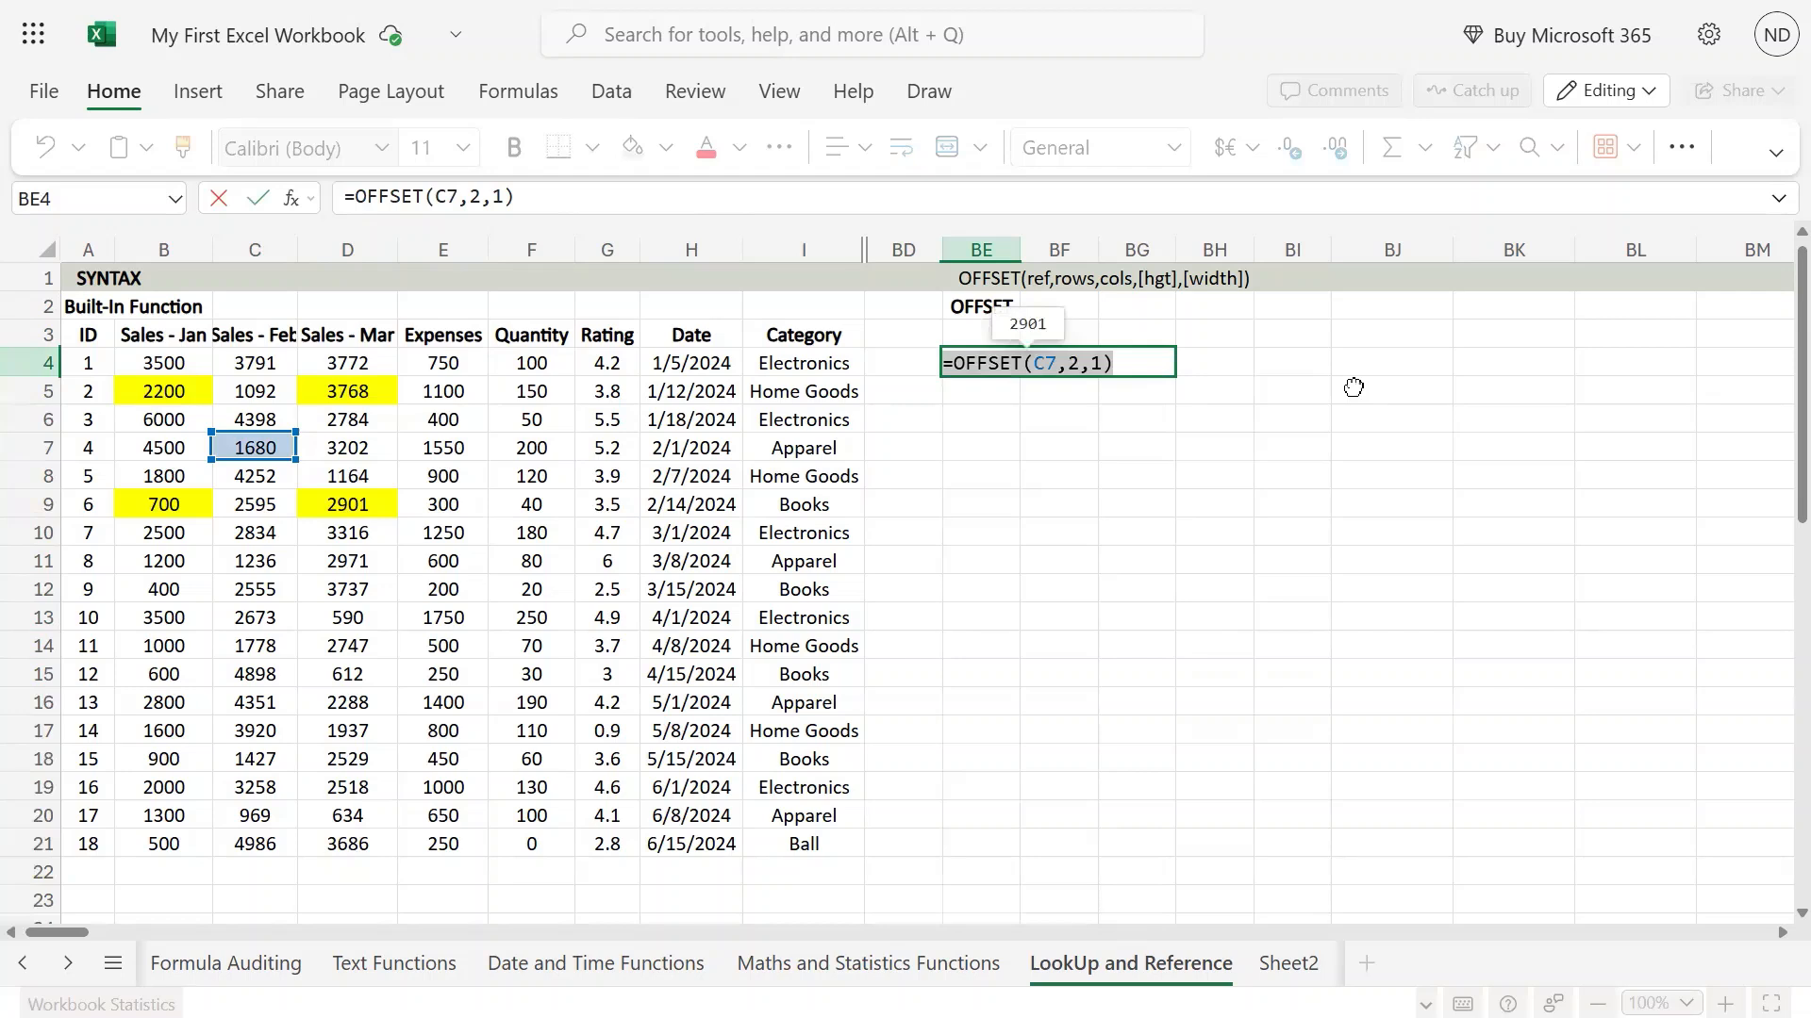
pyautogui.hotkey('ctrl', 'c')
# - Paste the formula text into BE7 and add a height argument of 2: =OFFSET(C7,2,1,2)
pyautogui.press('Return')
pyautogui.press('Down')
pyautogui.press('Down')
pyautogui.press('F2')
pyautogui.hotkey('ctrl', 'v')
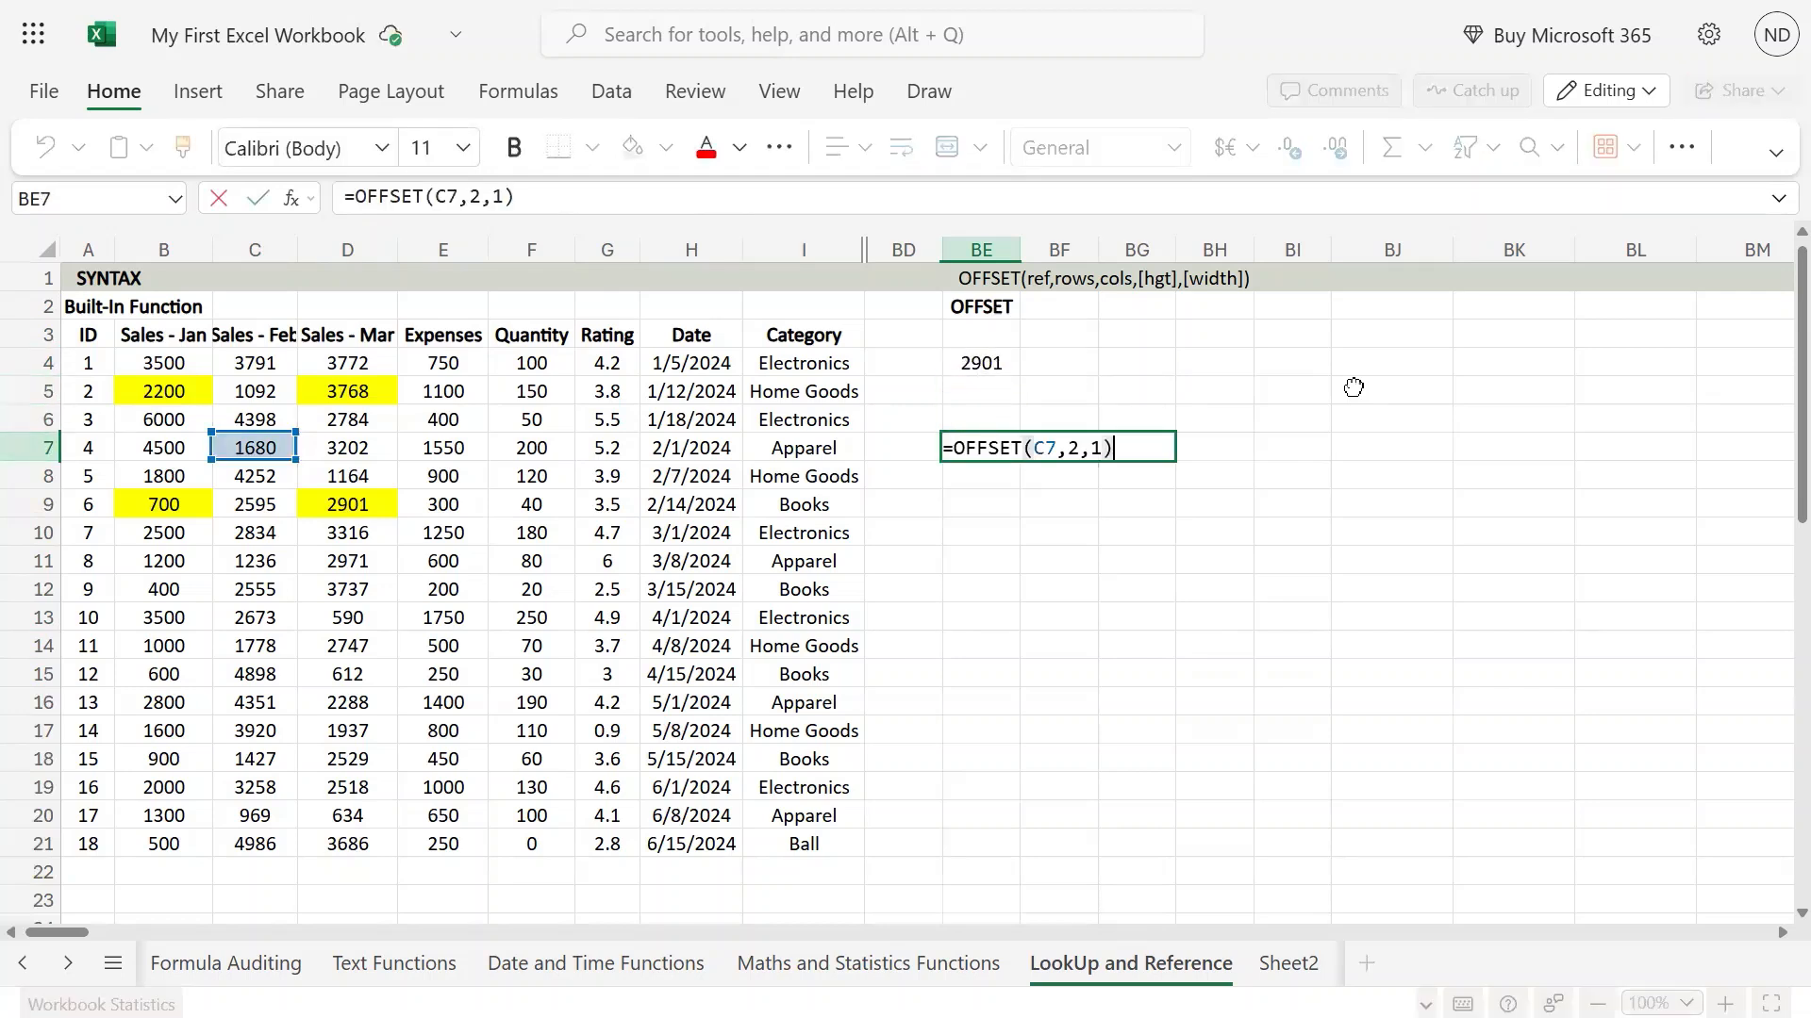
pyautogui.press('Left')
pyautogui.write(',')
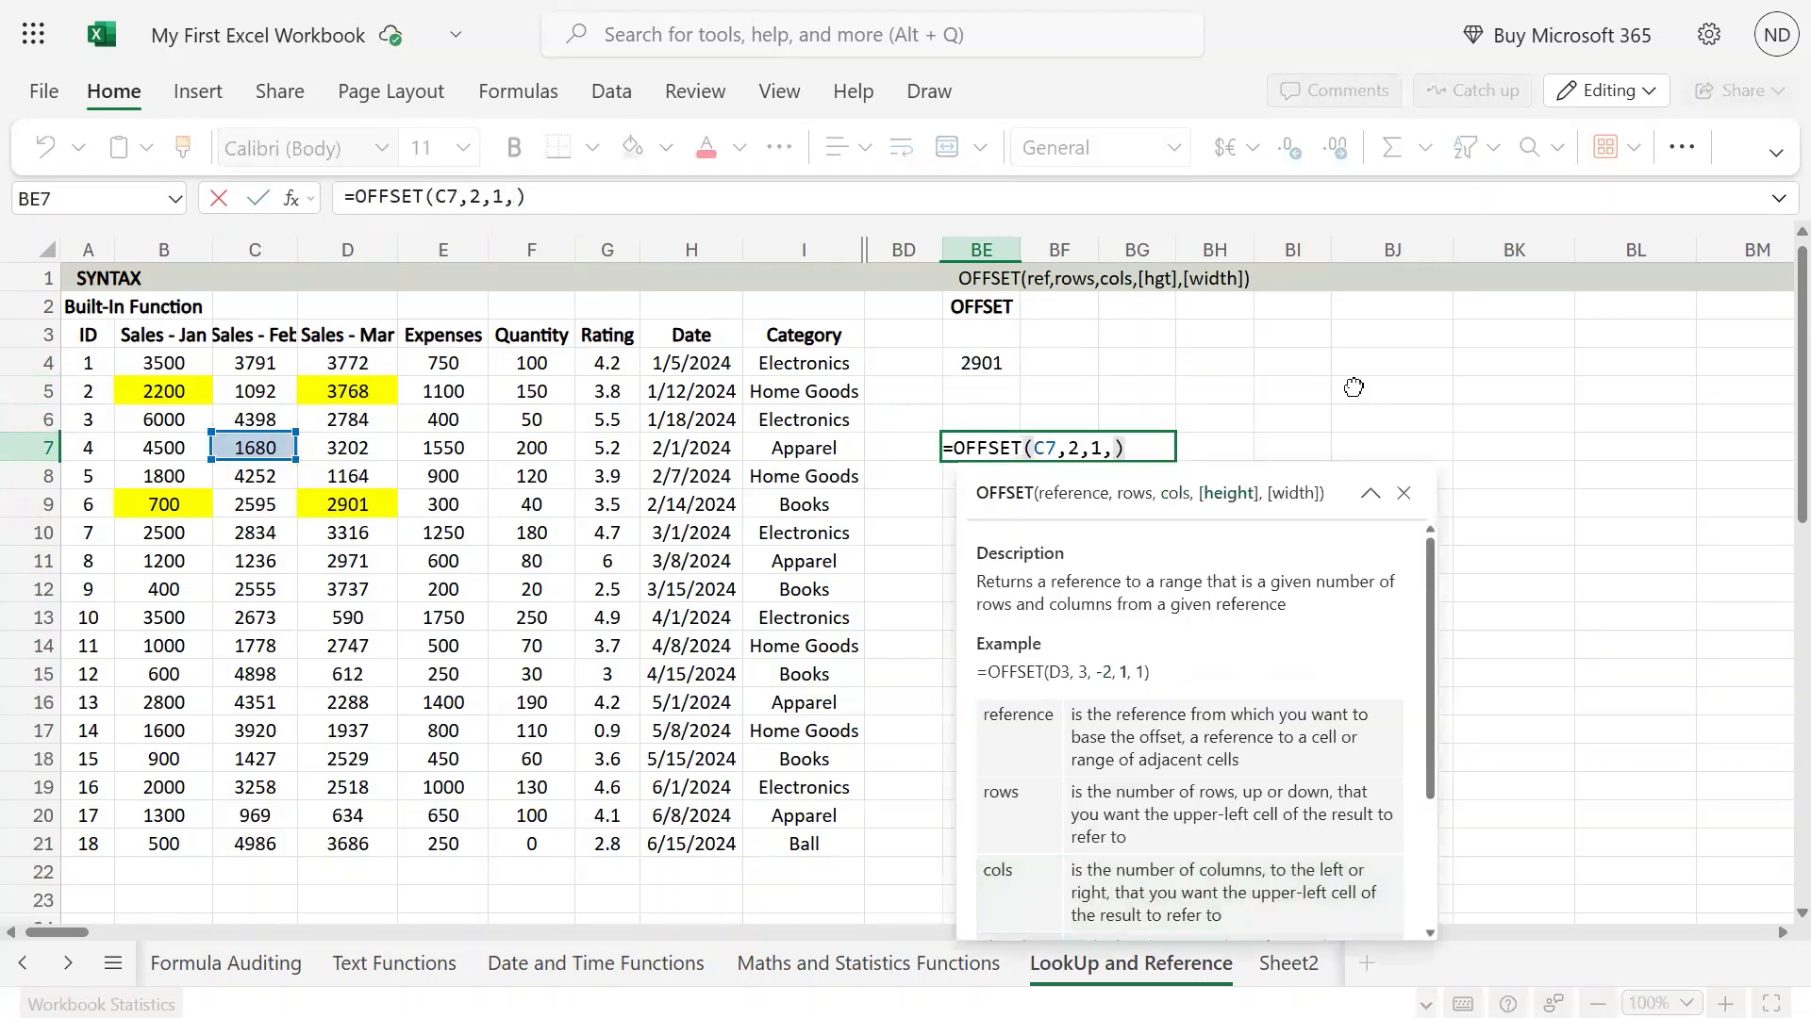
pyautogui.write('1')
pyautogui.press('BackSpace')
pyautogui.write('2')
pyautogui.press('Return')
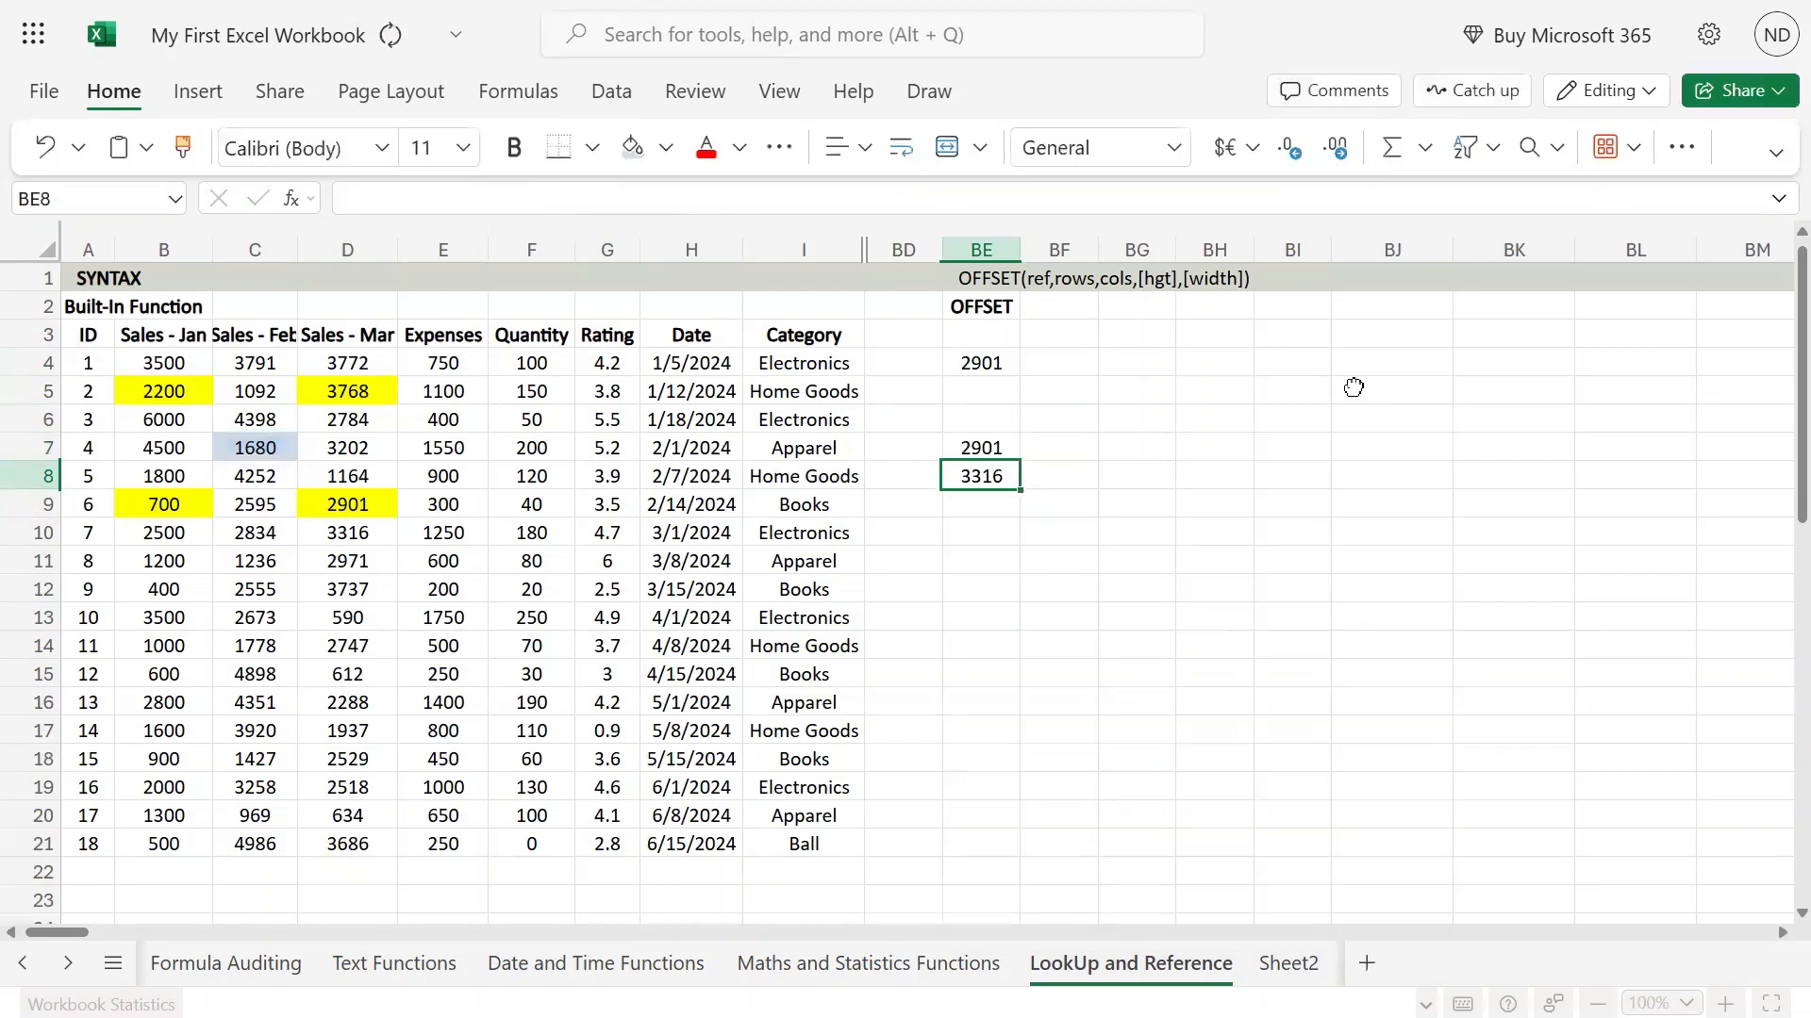
# - Select D9:D10 in the March sales to check which cells the height of 2 covers
pyautogui.press('Up')
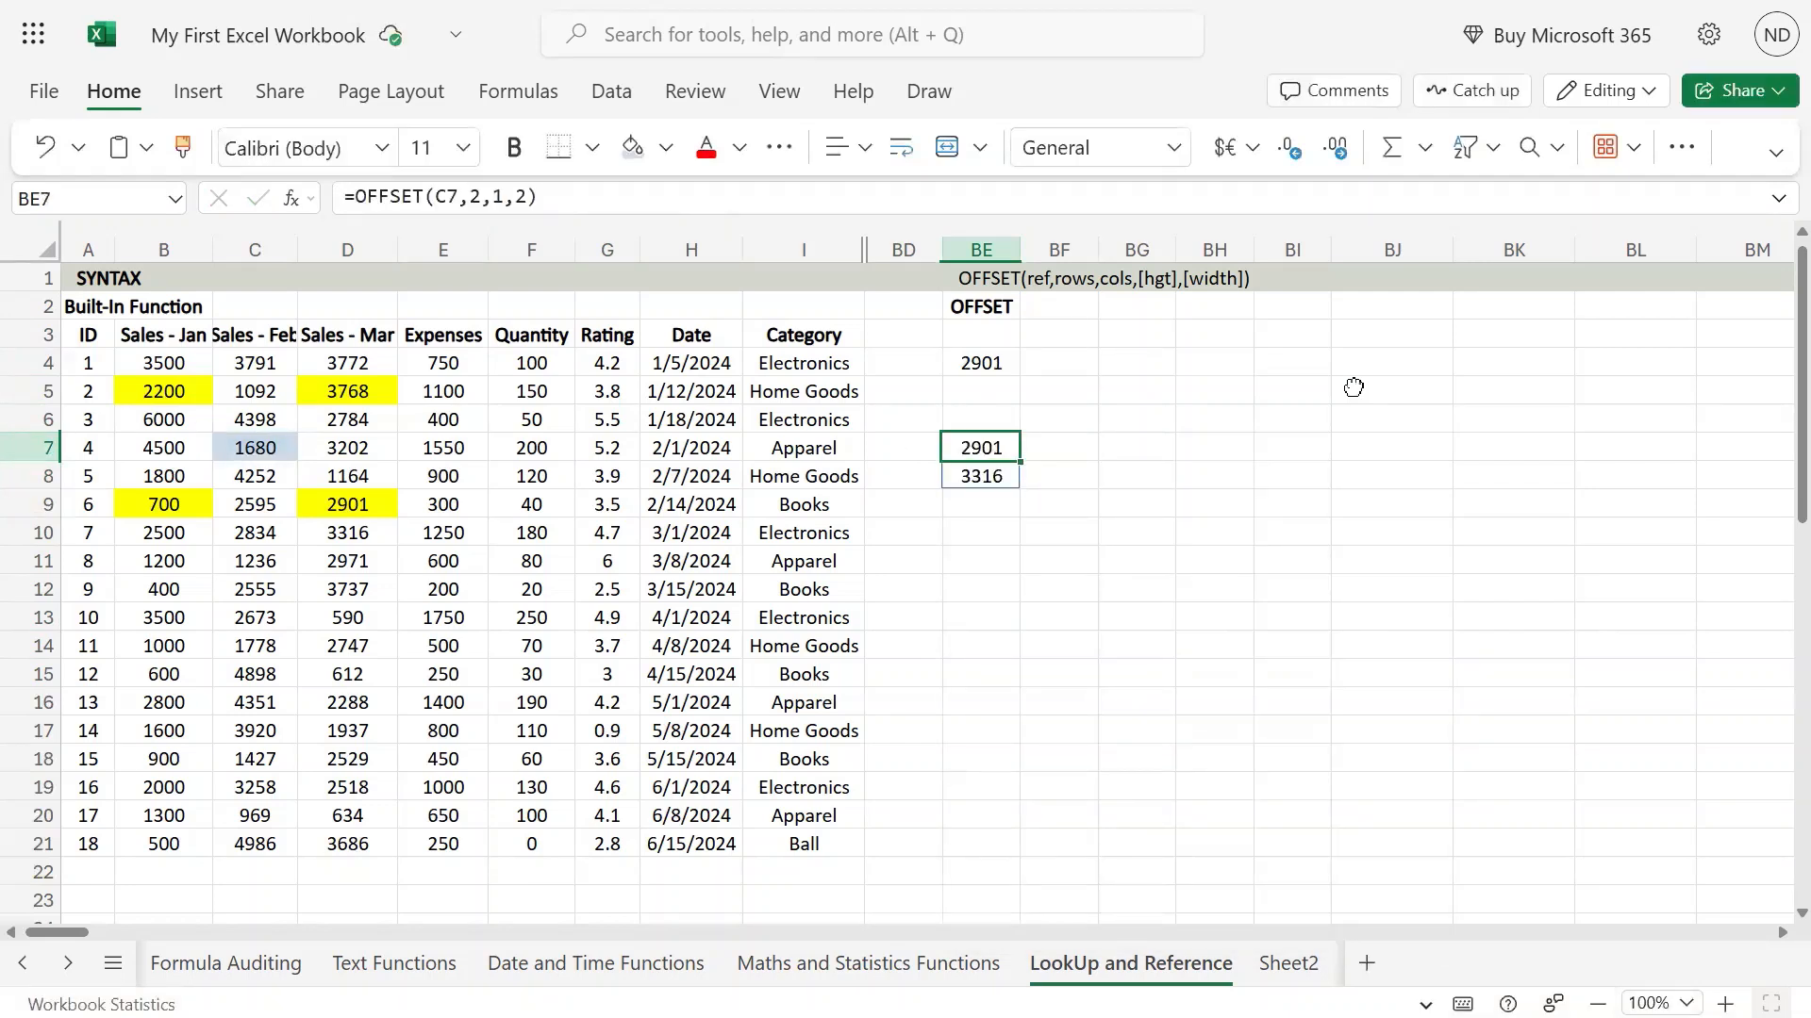
pyautogui.press('Left')
pyautogui.press('Left')
pyautogui.press('Left')
pyautogui.press('Left')
pyautogui.press('Left')
pyautogui.press('Left')
pyautogui.press('Left')
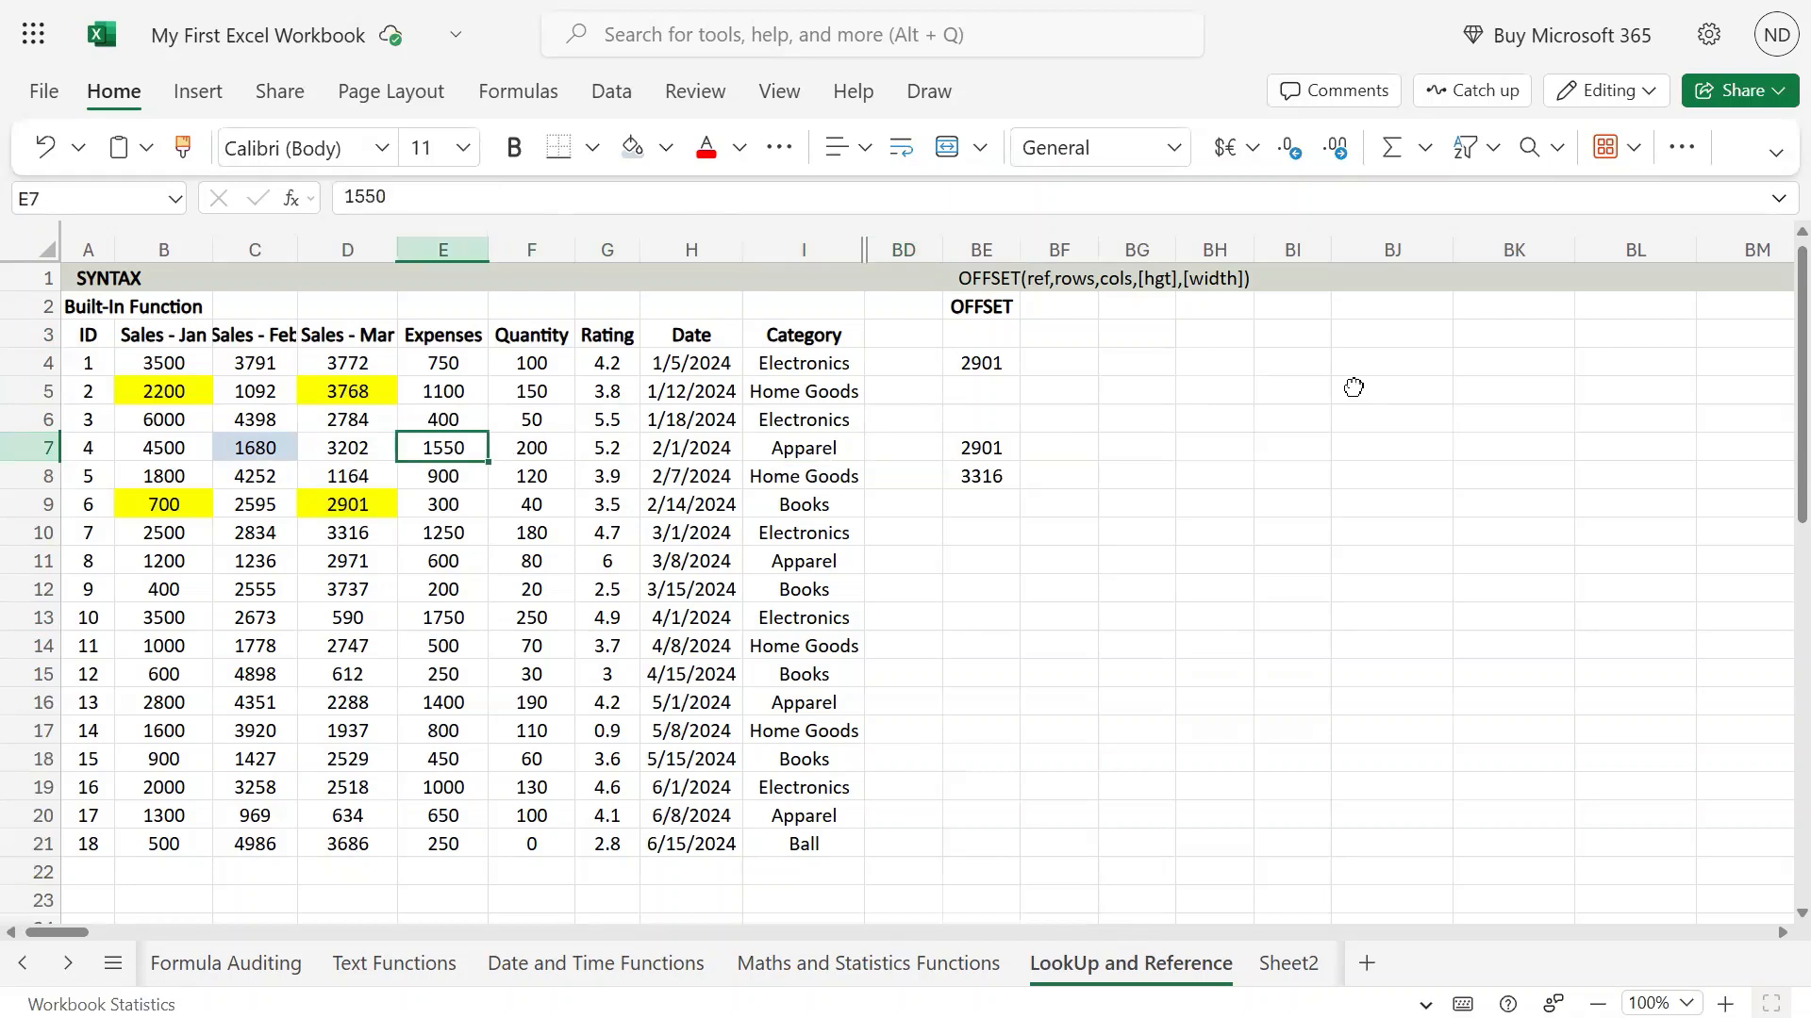
pyautogui.press('Down')
pyautogui.press('Down')
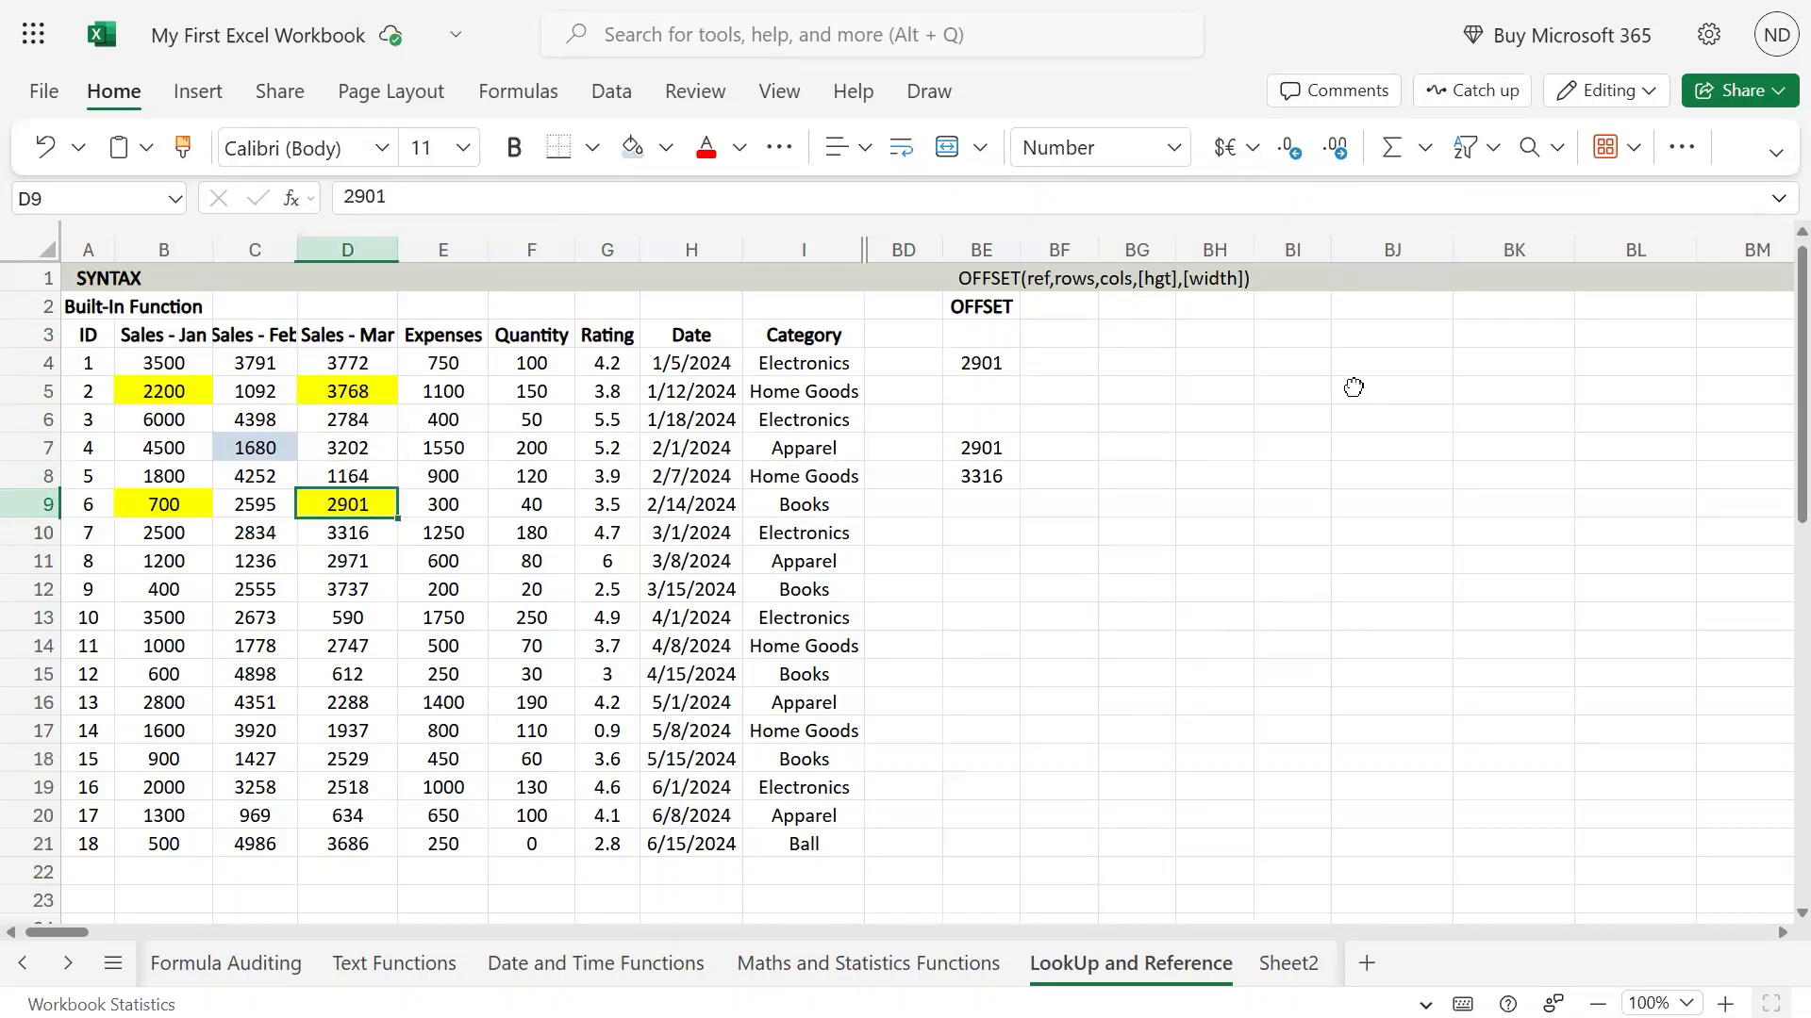
pyautogui.hotkey('shift', 'Down')
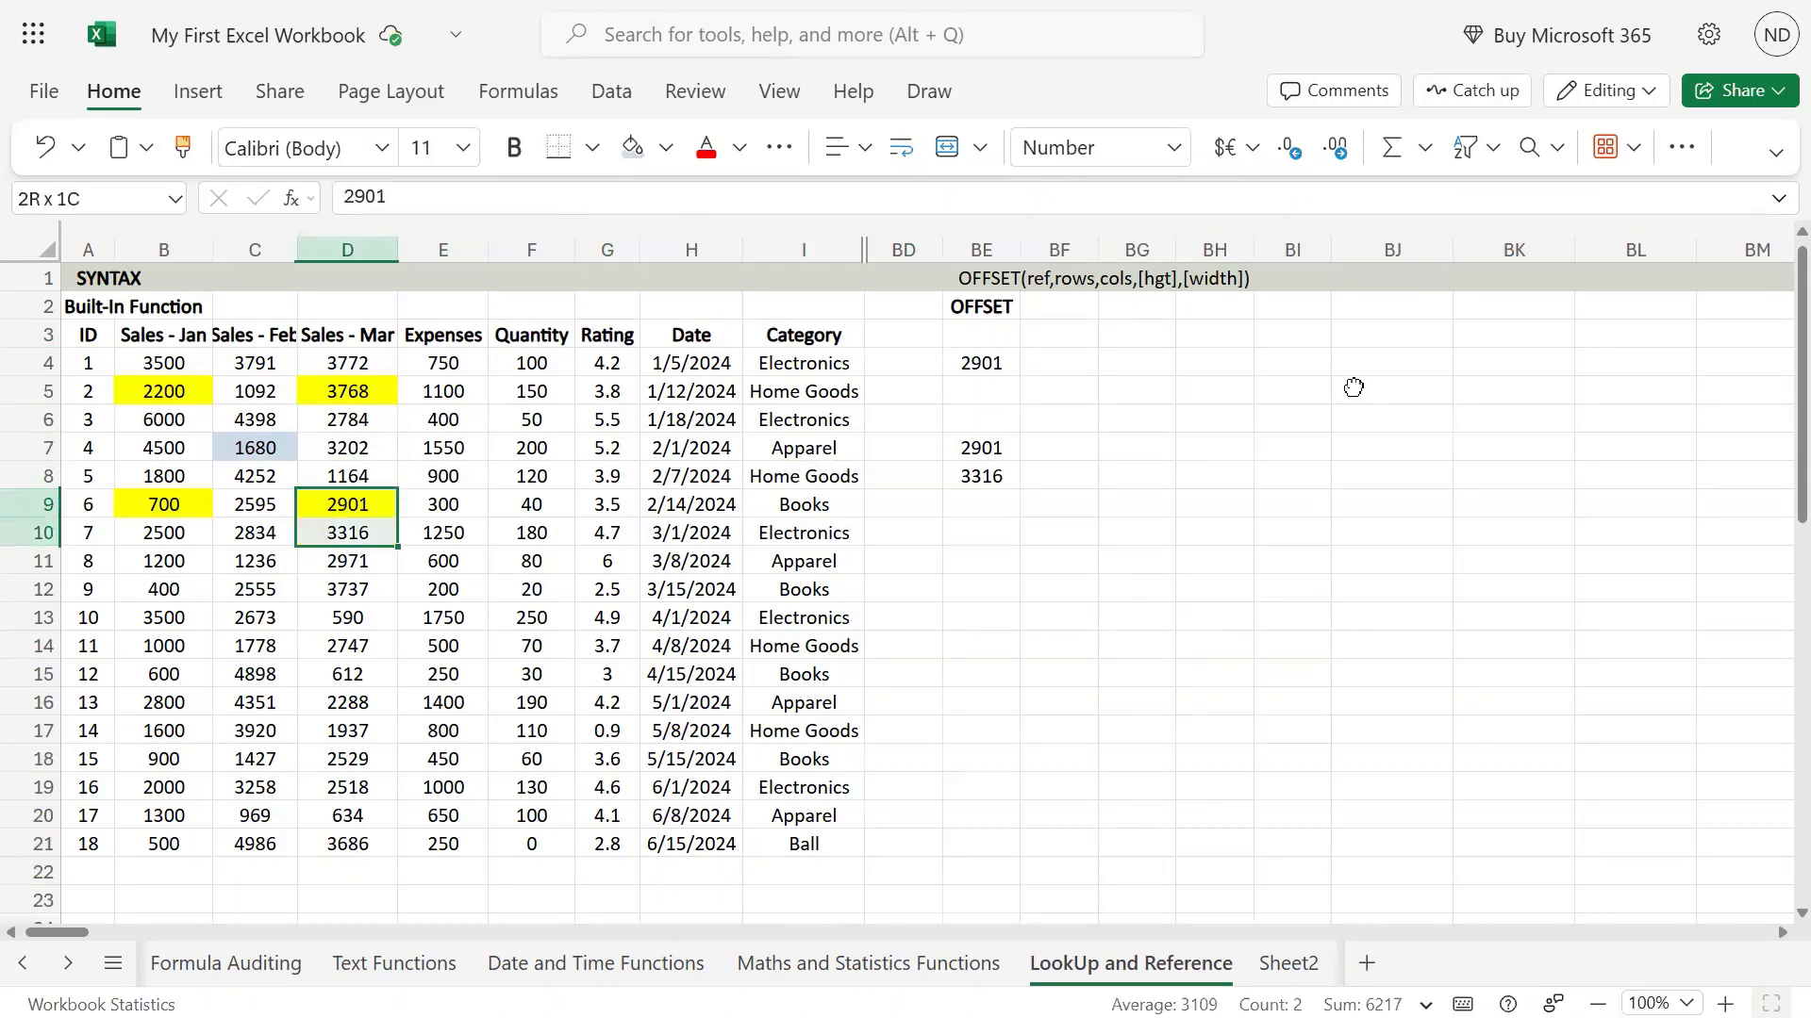
# - Change the height argument of the BE7 formula to 4: =OFFSET(C7,2,1,4)
pyautogui.press('Right')
pyautogui.press('Right')
pyautogui.press('Right')
pyautogui.press('Right')
pyautogui.press('Right')
pyautogui.press('Right')
pyautogui.press('Right')
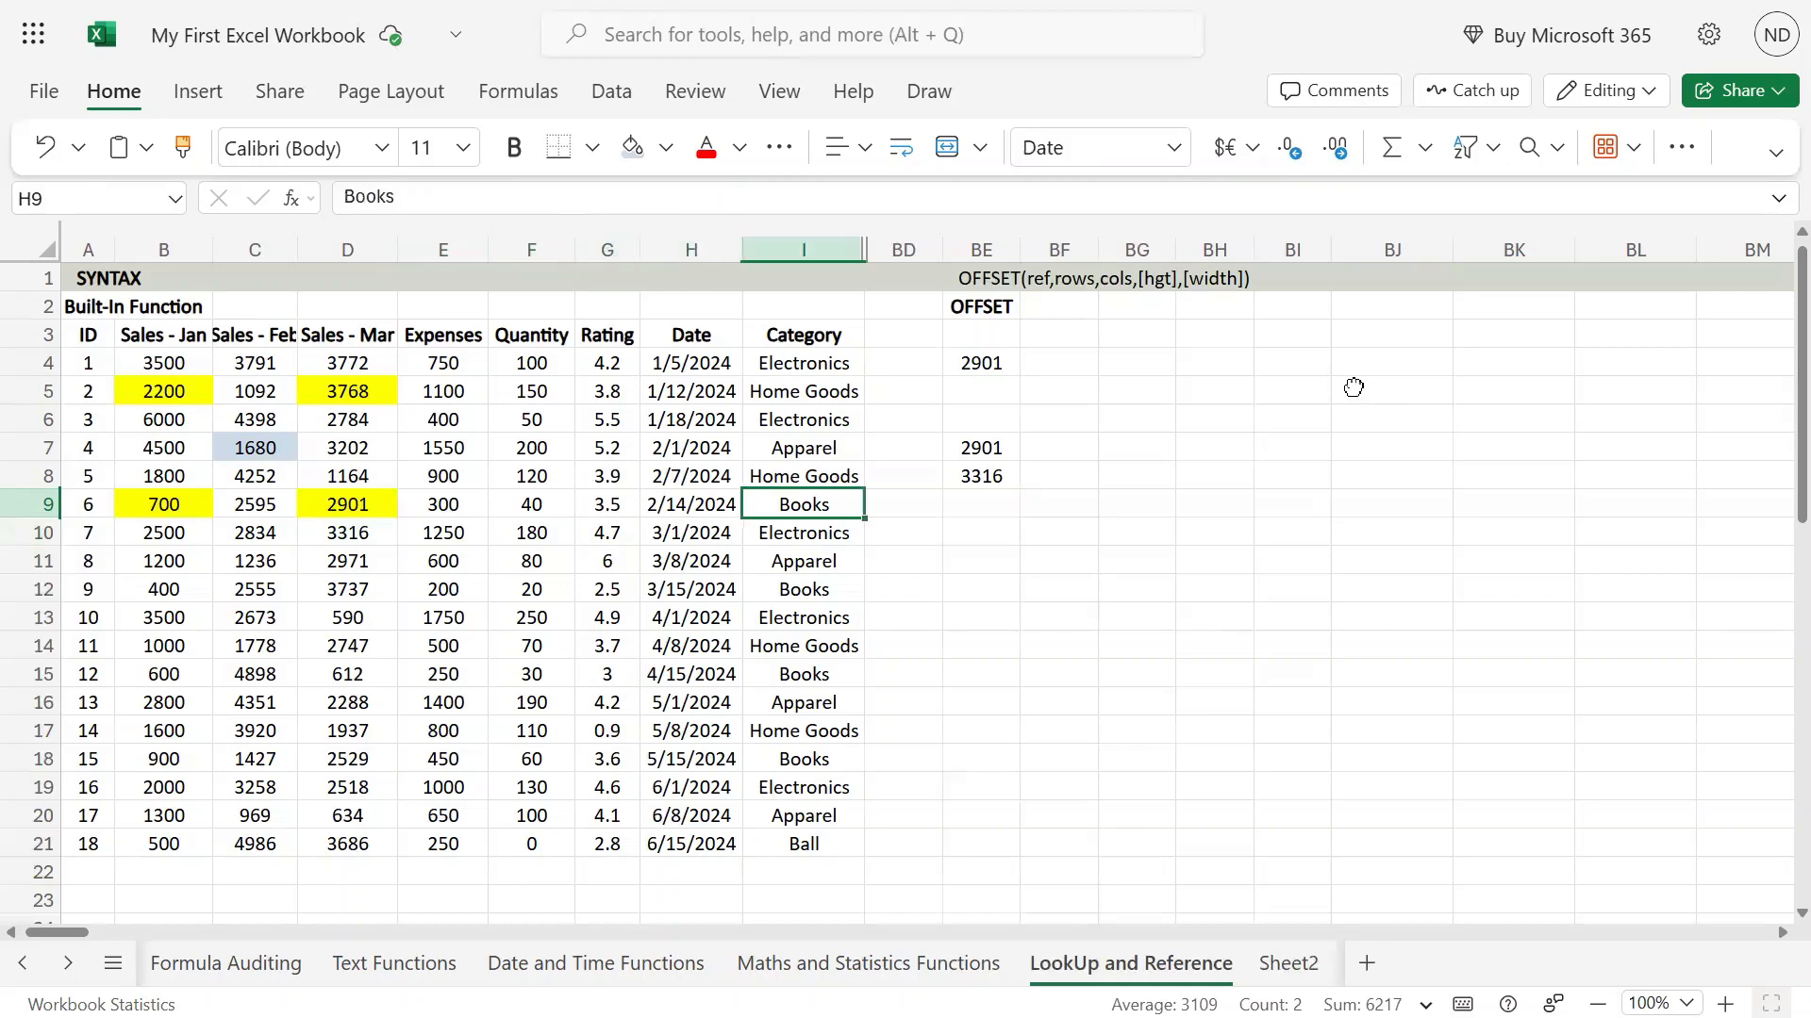
pyautogui.press('Up')
pyautogui.press('Up')
pyautogui.press('F2')
pyautogui.press('Left')
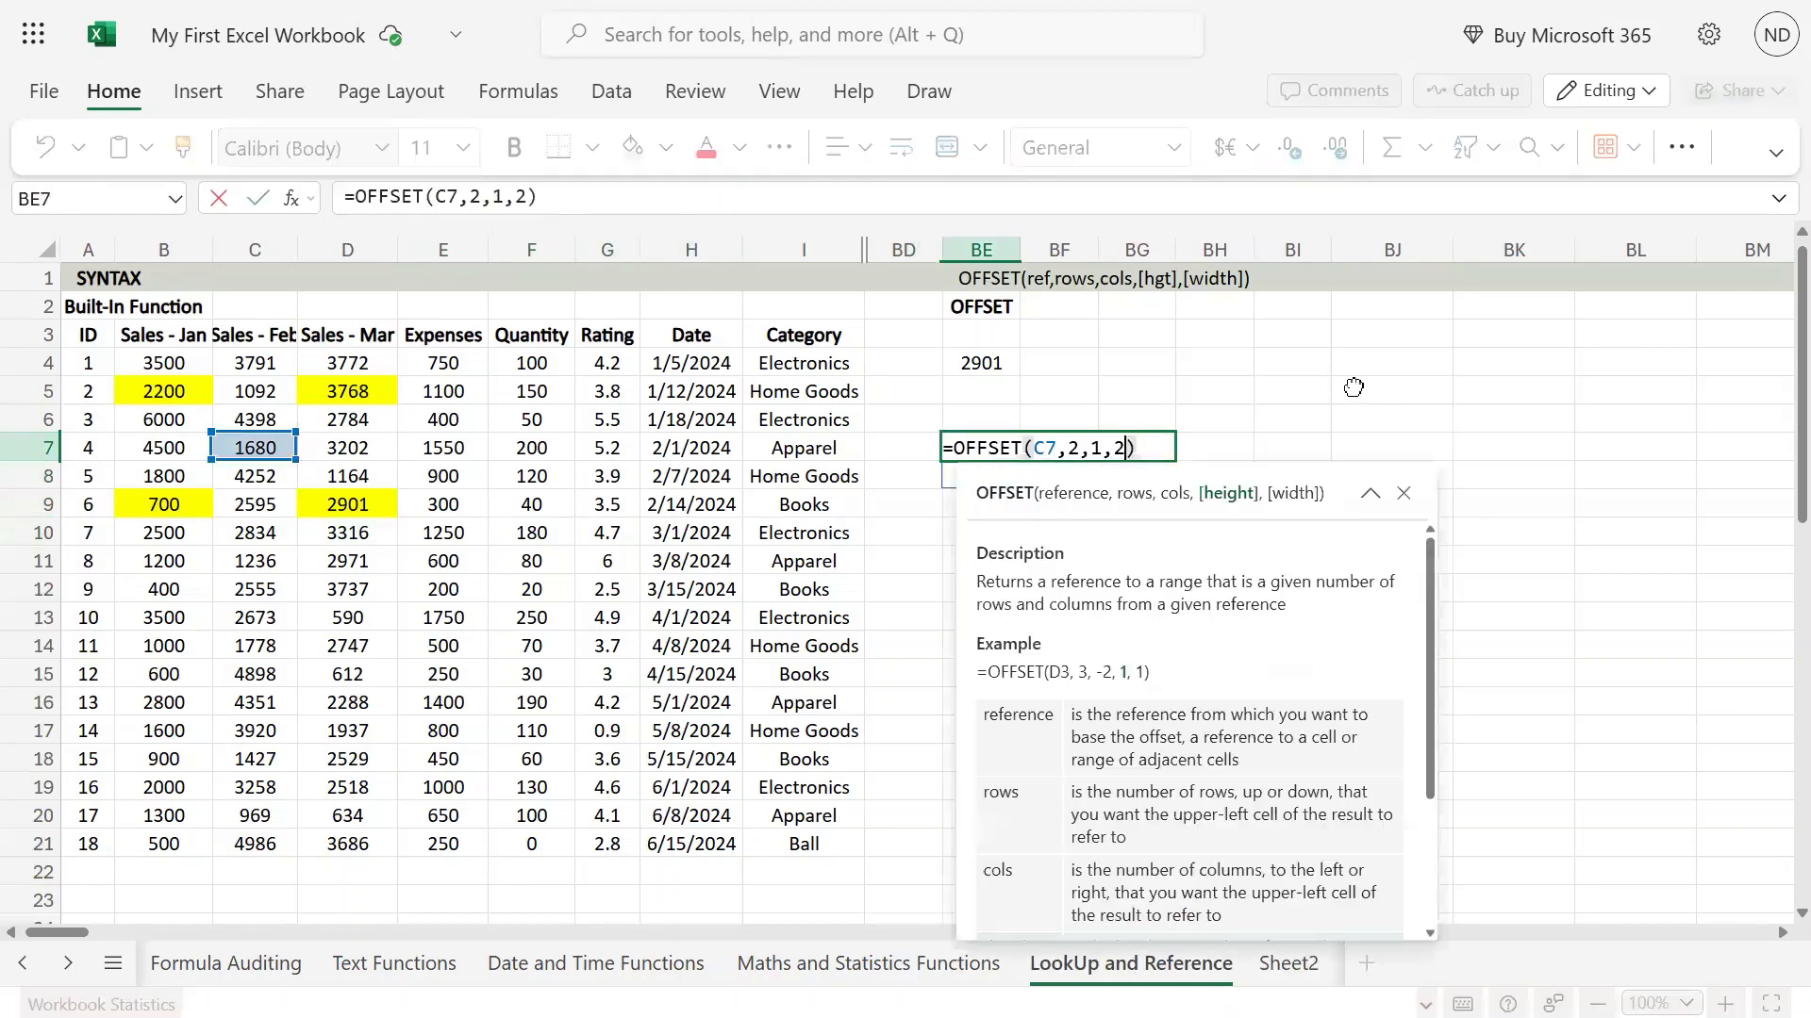
pyautogui.press('BackSpace')
pyautogui.write('4')
pyautogui.press('Return')
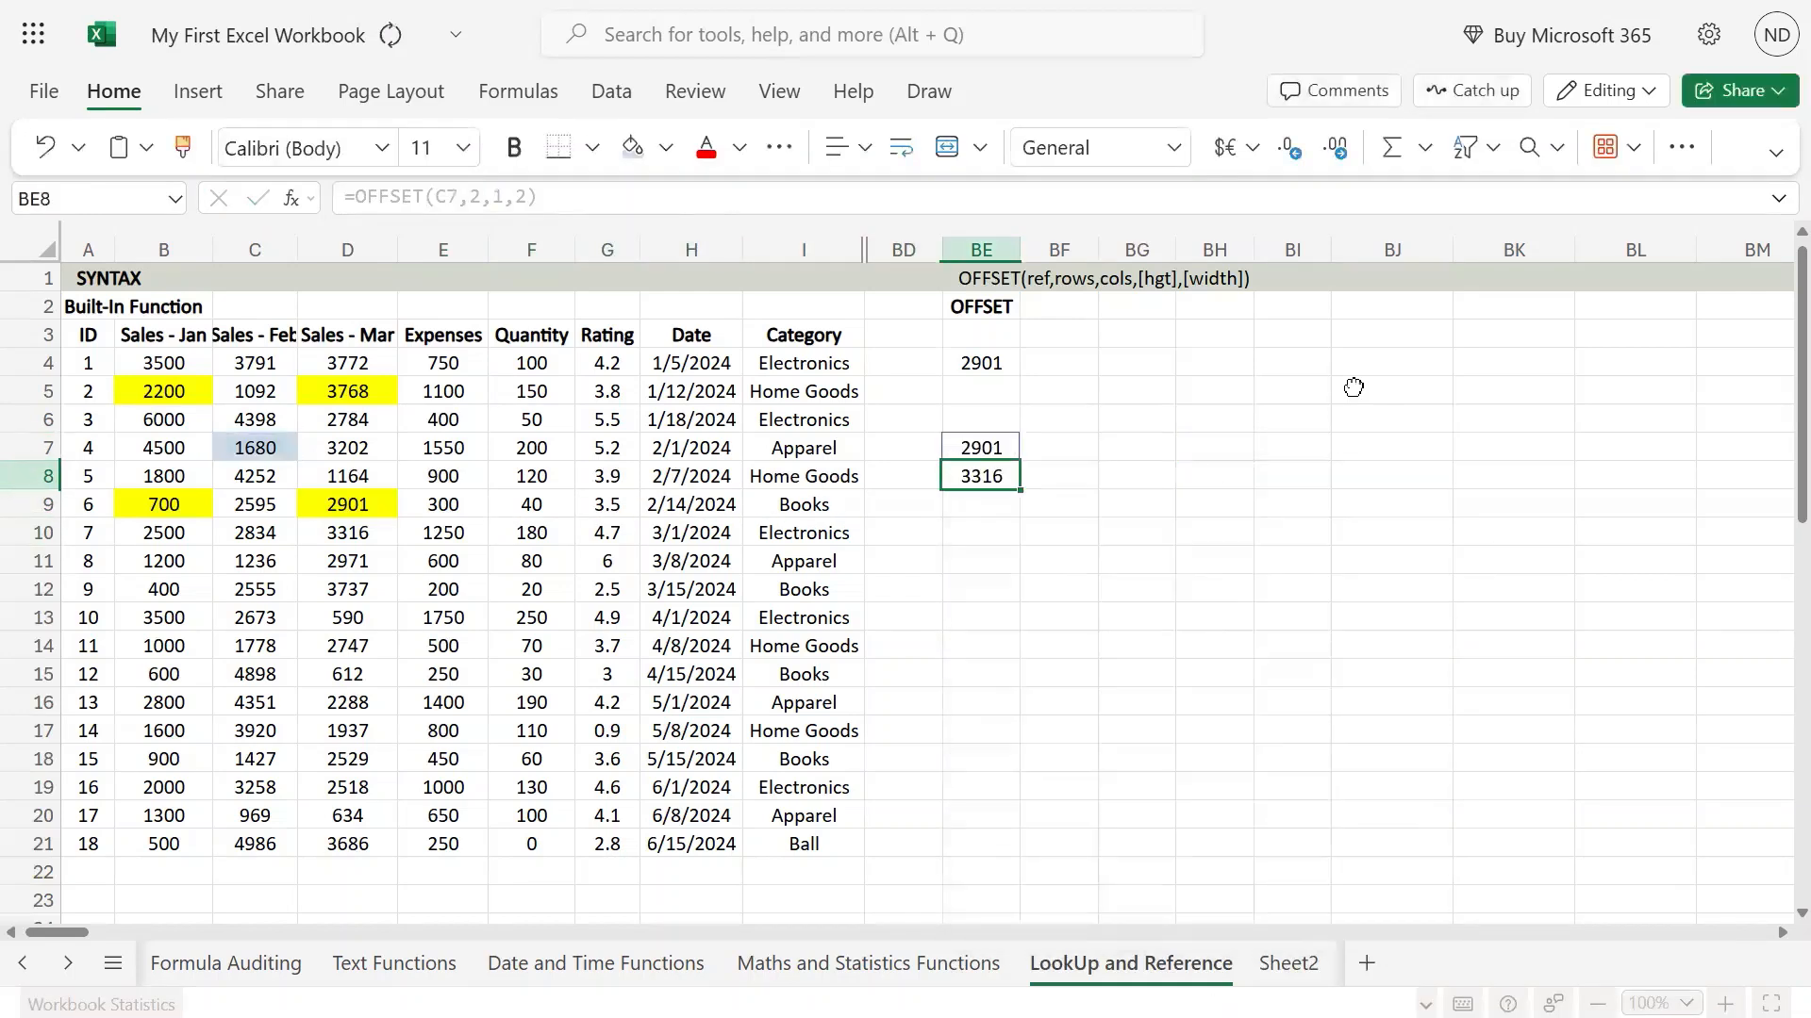
# - Select D9:D12 in the March sales to check which cells the height of 4 covers
pyautogui.press('Up')
pyautogui.press('Left')
pyautogui.press('Left')
pyautogui.press('Left')
pyautogui.press('Left')
pyautogui.press('Left')
pyautogui.press('Left')
pyautogui.press('Left')
pyautogui.press('Left')
pyautogui.press('Down')
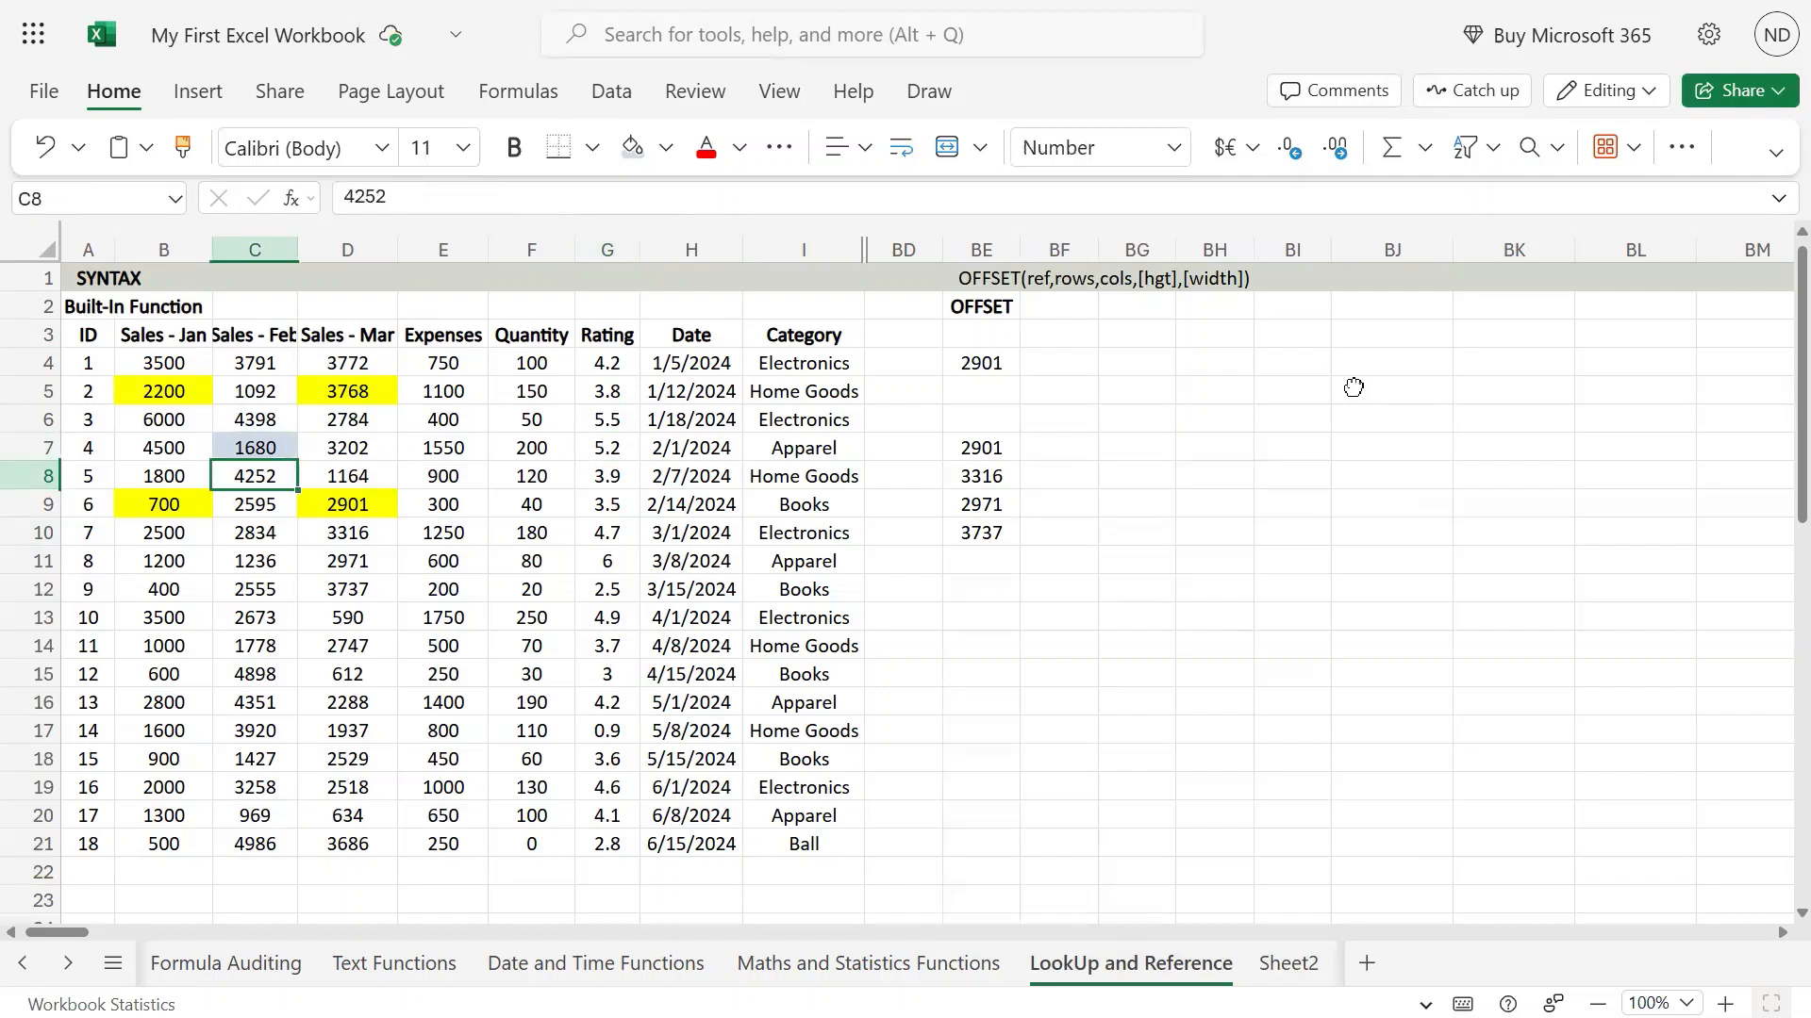
pyautogui.press('Down')
pyautogui.press('Right')
pyautogui.hotkey('shift', 'Down')
pyautogui.hotkey('shift', 'Down')
pyautogui.hotkey('shift', 'Down')
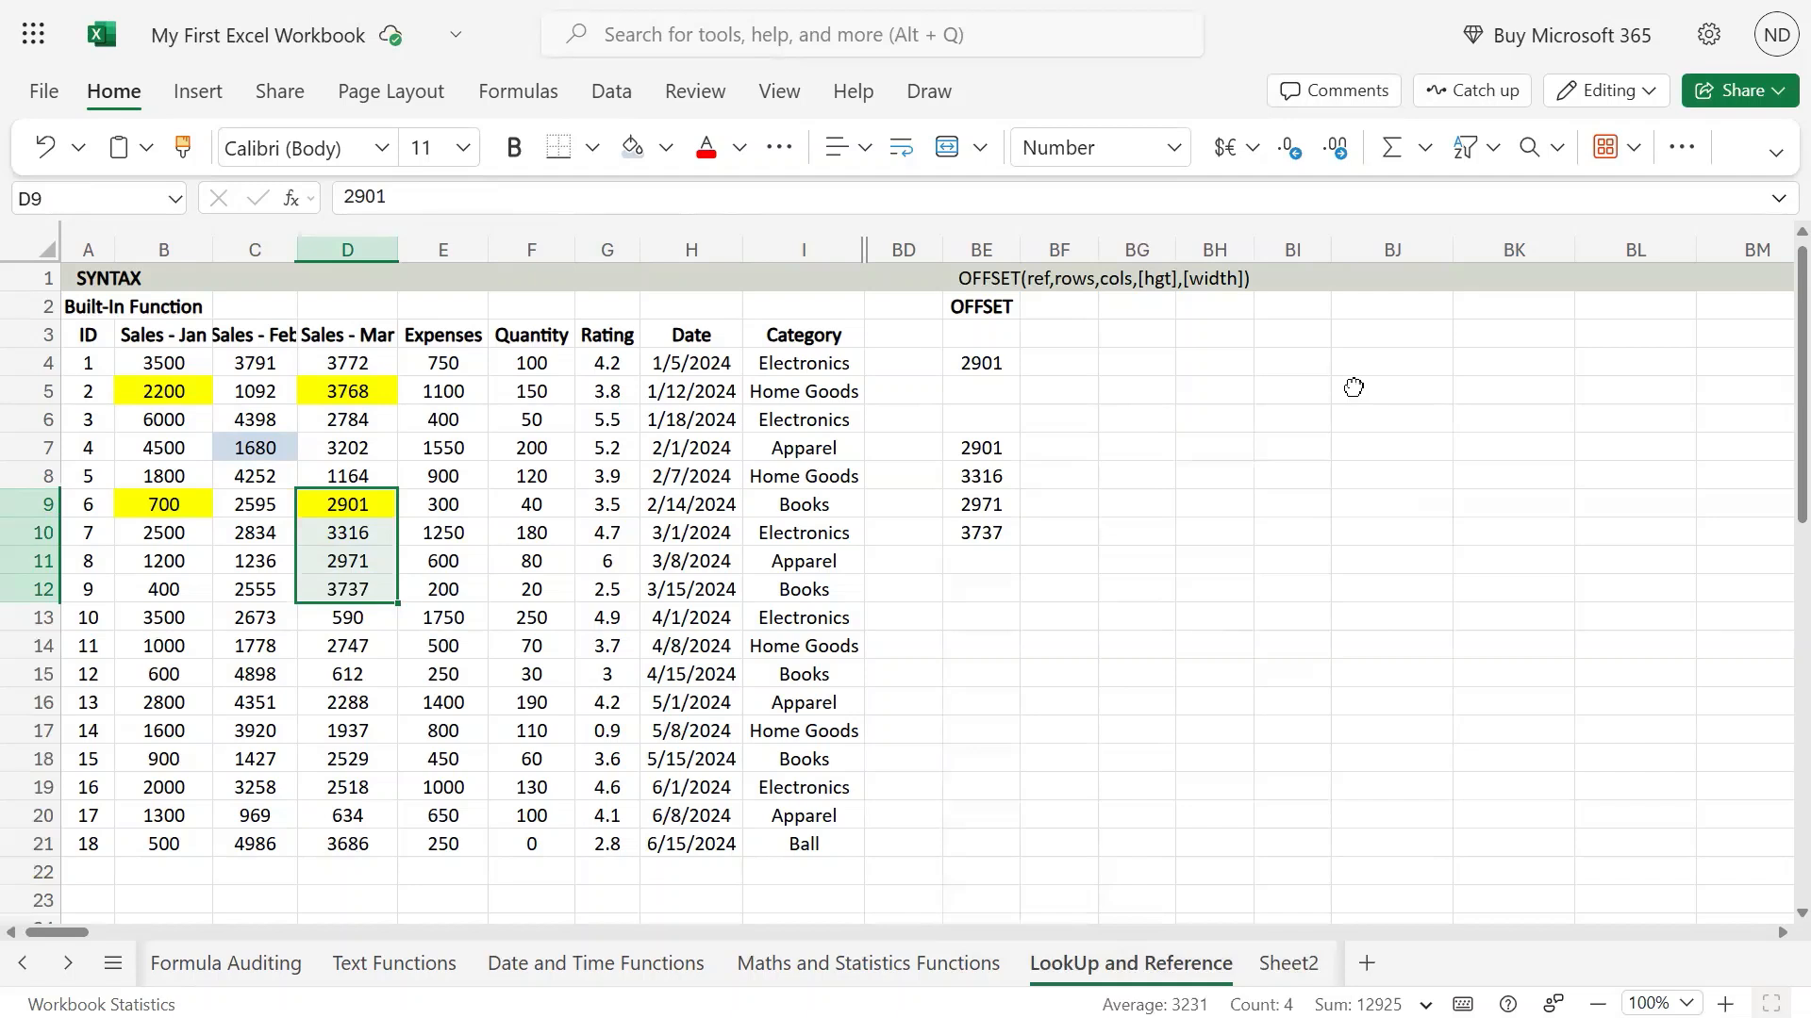
# - Change the height argument of the BE7 formula to negative 4: =OFFSET(C7,2,1,-4)
pyautogui.press('Right')
pyautogui.press('Right')
pyautogui.press('Right')
pyautogui.press('Right')
pyautogui.press('Right')
pyautogui.press('Right')
pyautogui.press('Right')
pyautogui.press('Up')
pyautogui.press('Up')
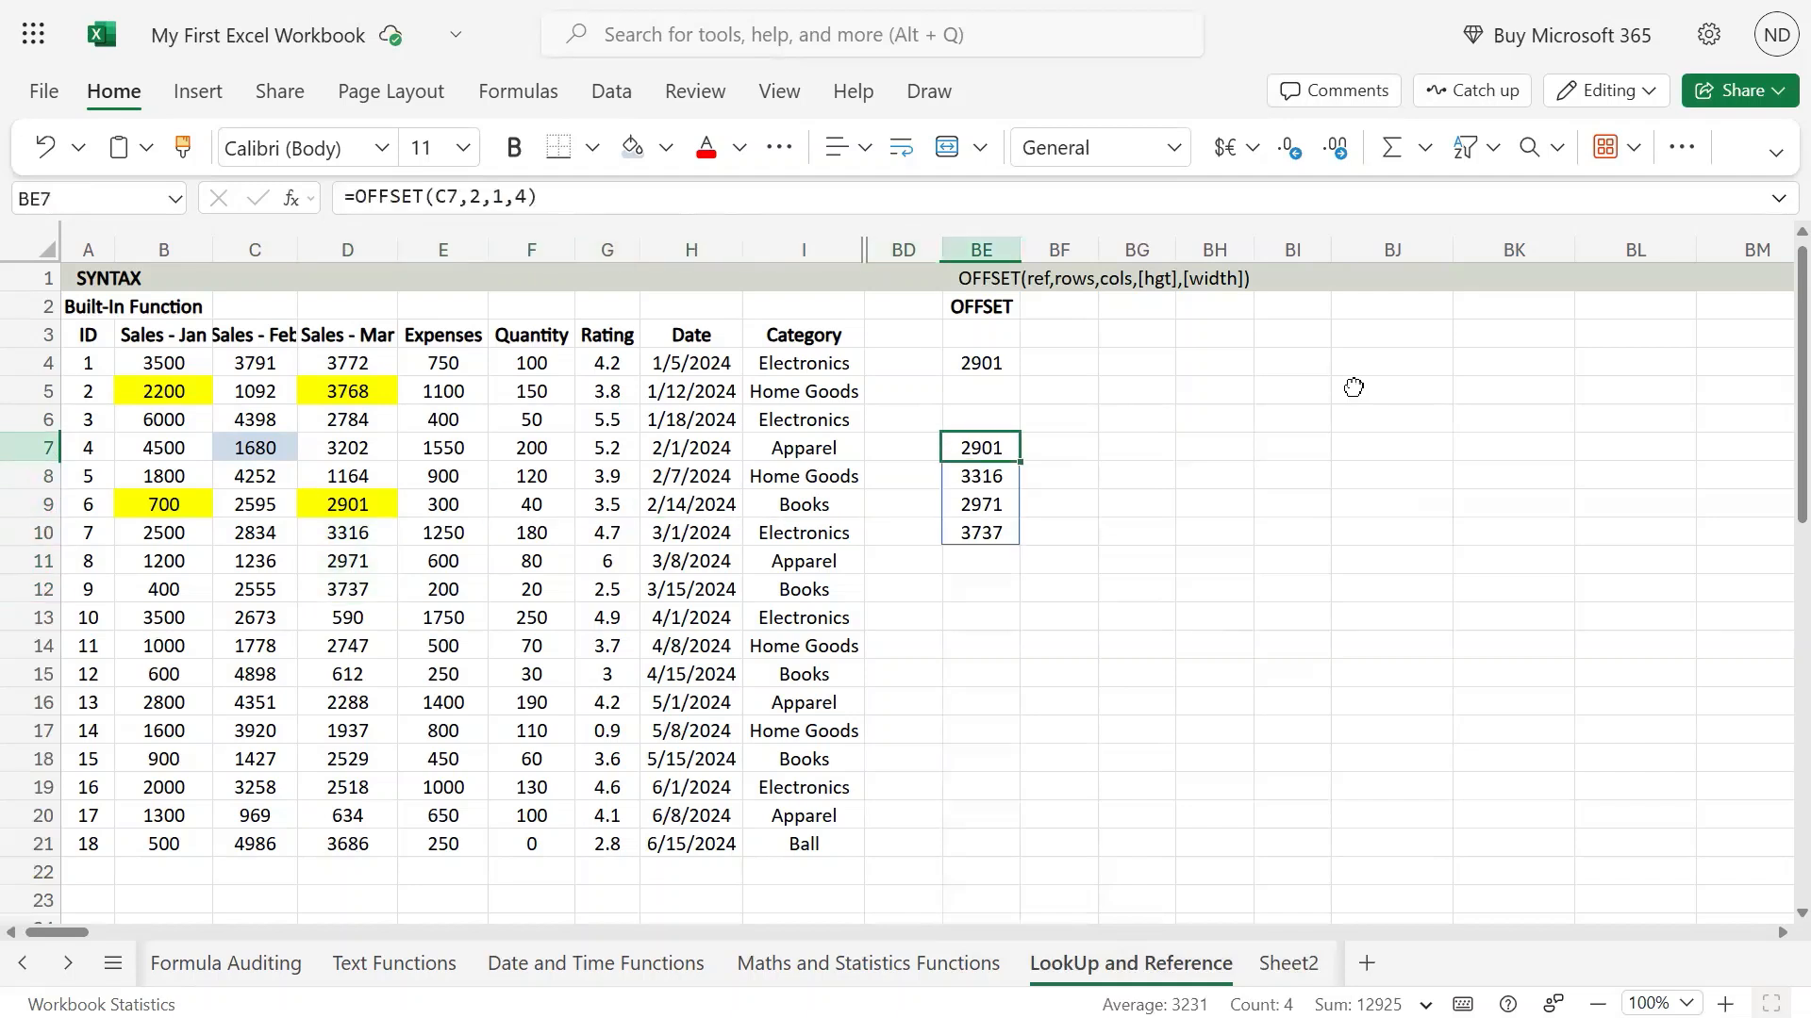
pyautogui.press('F2')
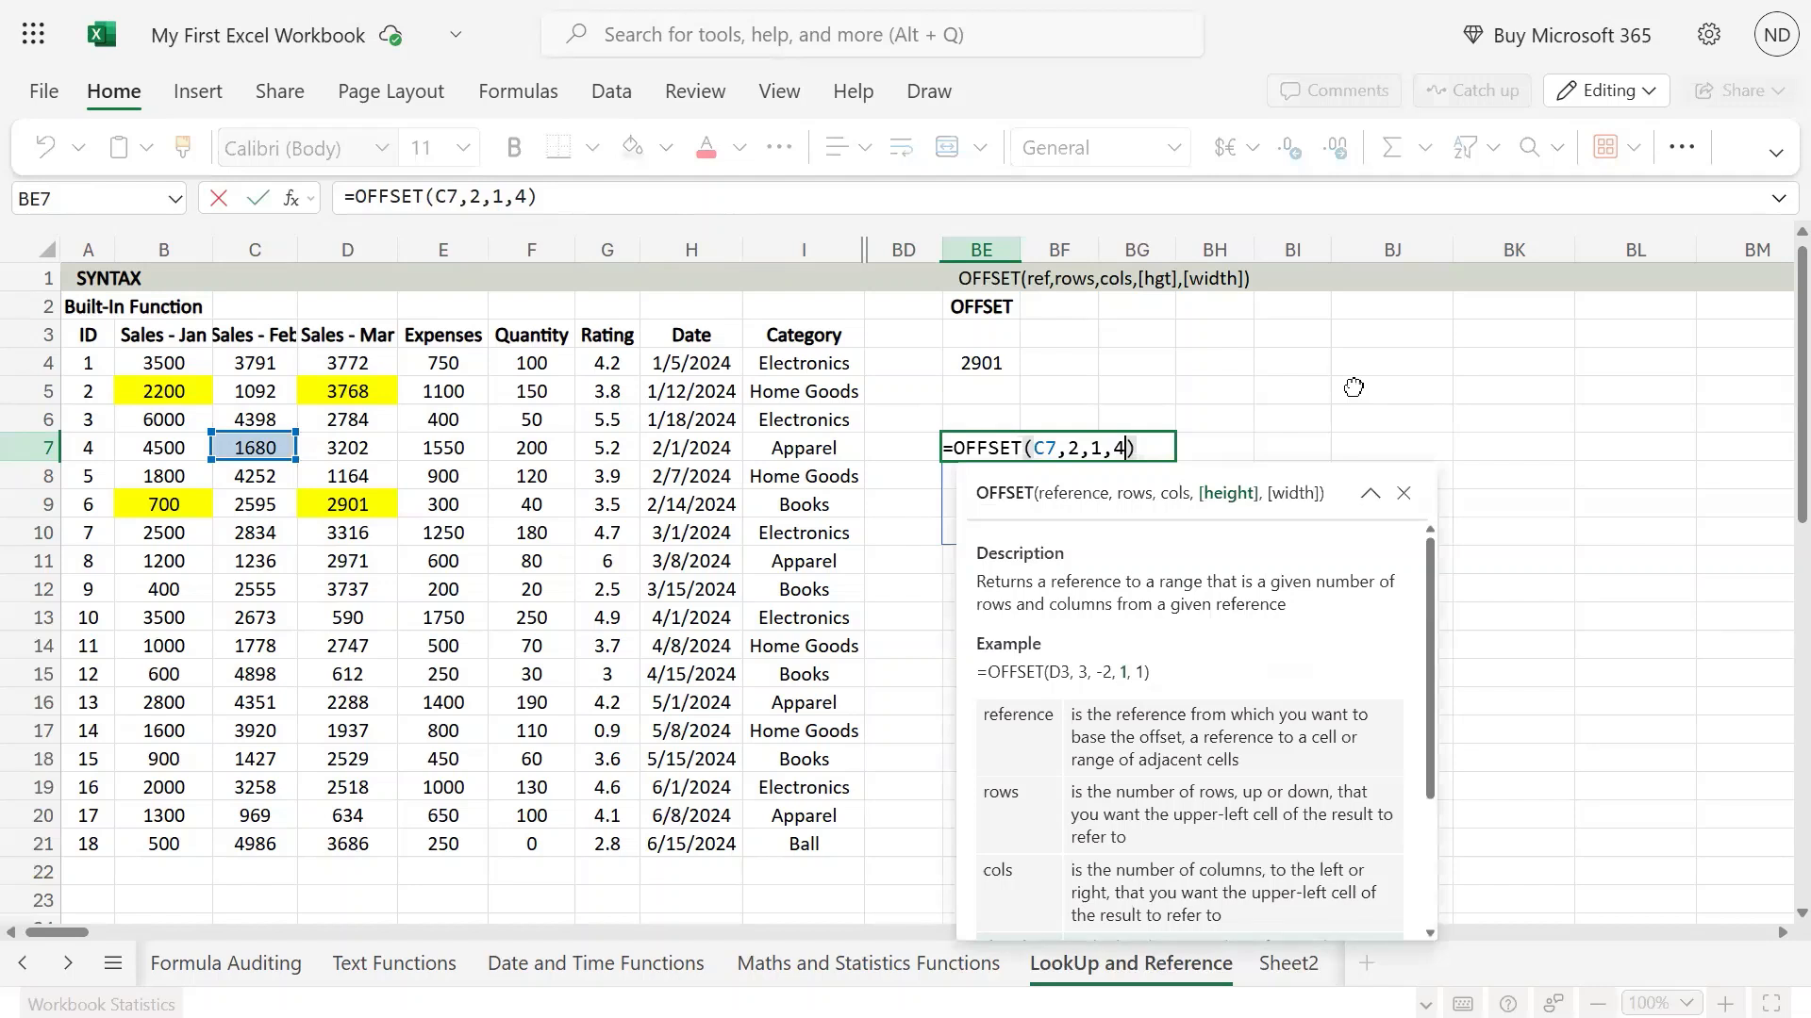
pyautogui.press('BackSpace')
pyautogui.write('-4')
pyautogui.press('Return')
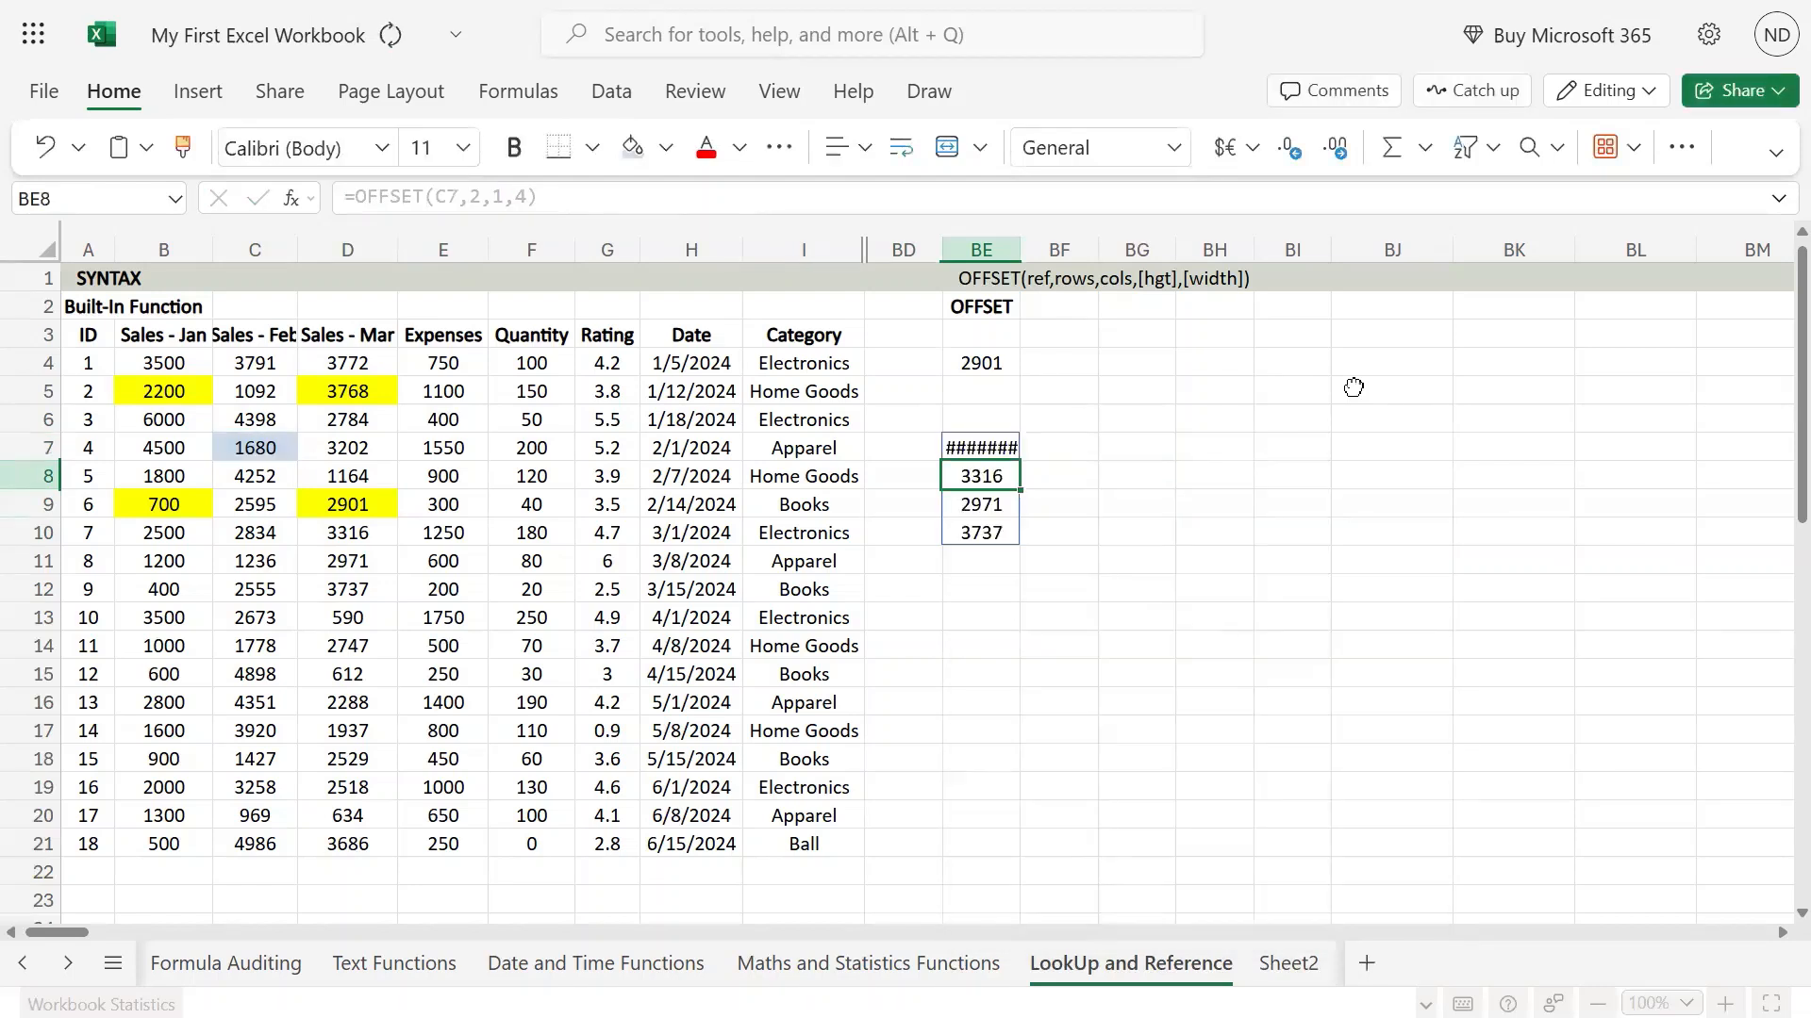
# - Select the formula results from BE10 up to BE7 to review them
pyautogui.press('Down')
pyautogui.press('Down')
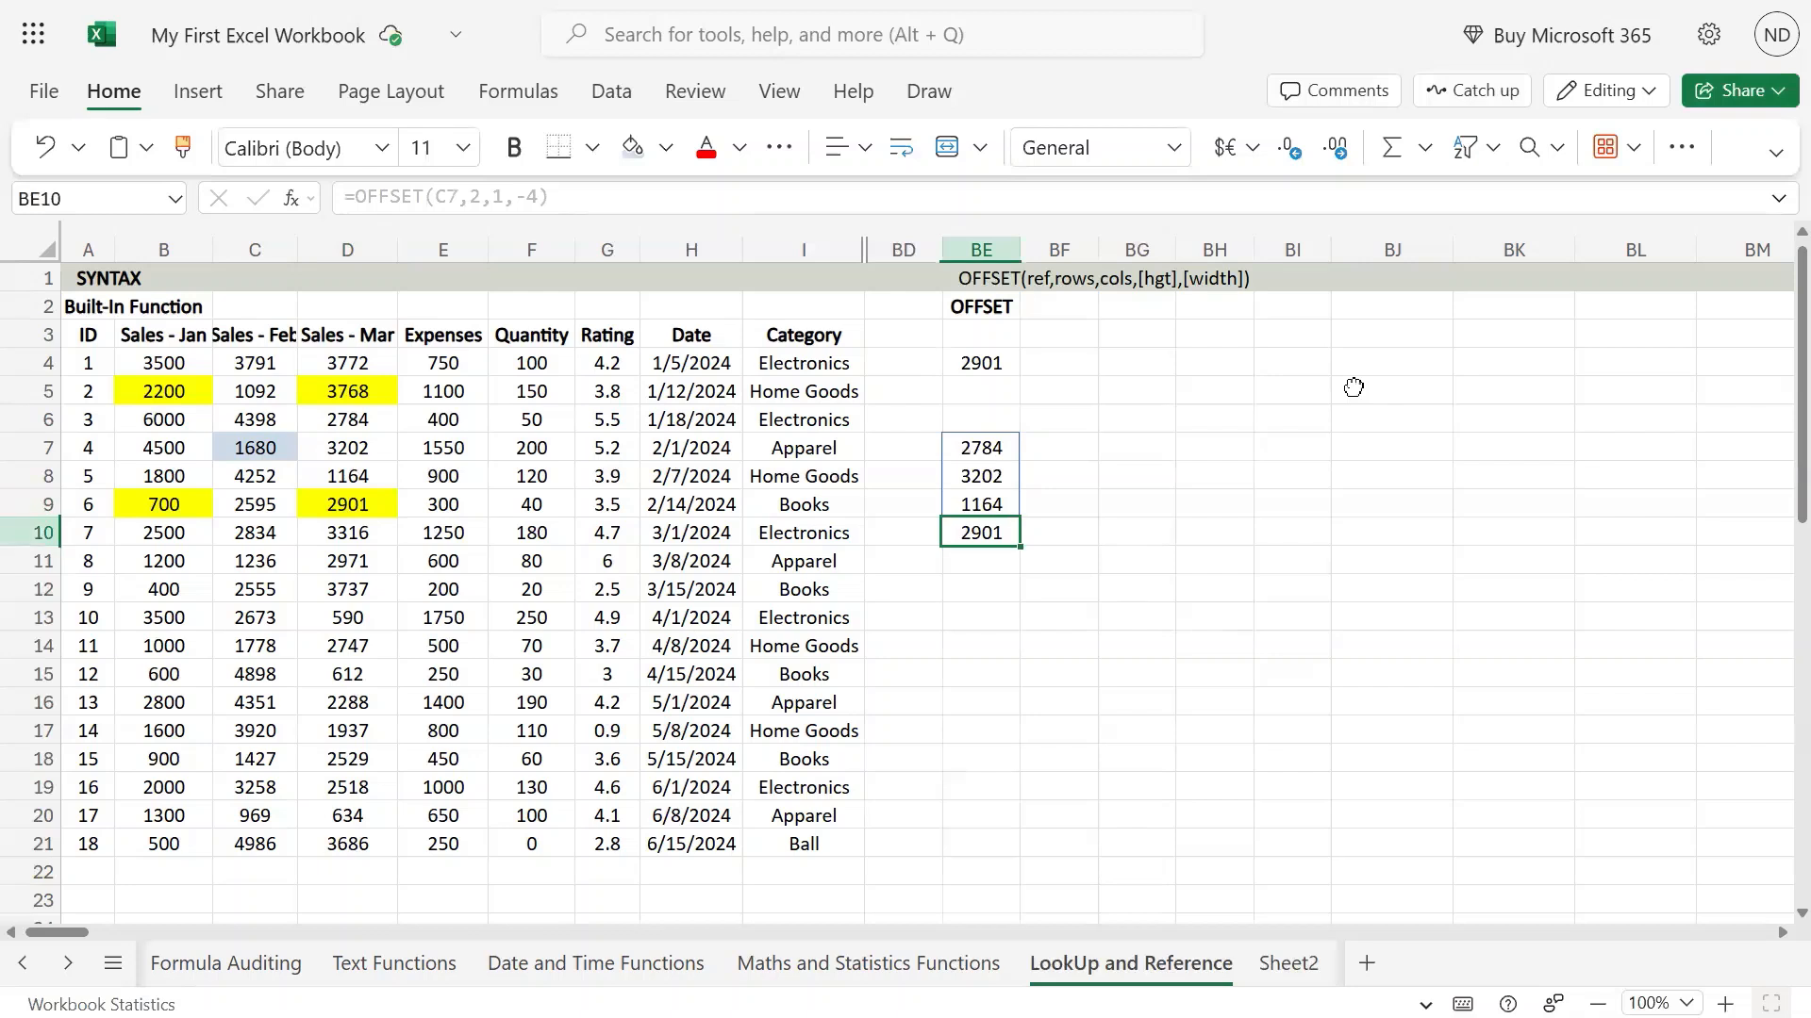
pyautogui.hotkey('shift', 'Up')
pyautogui.hotkey('shift', 'Up')
pyautogui.hotkey('shift', 'Up')
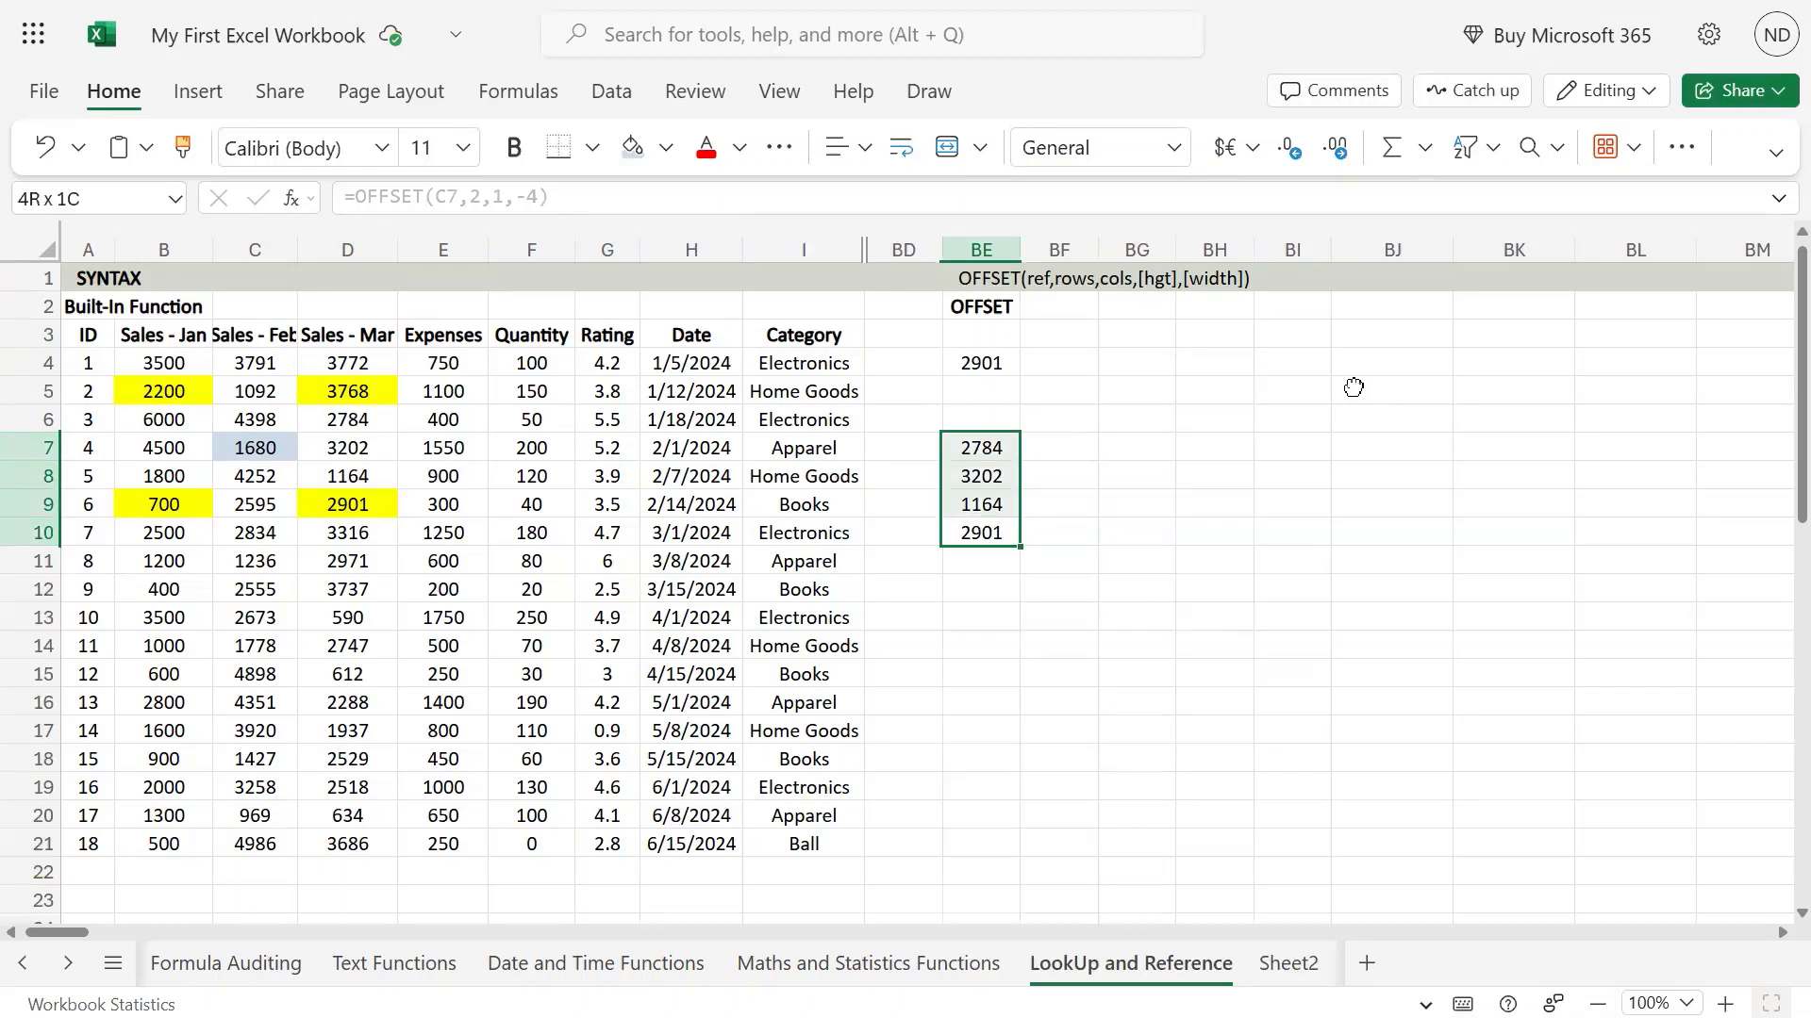
# - Select from D9 up to D6 in the March sales to check which cells the negative height covers
pyautogui.press('Left')
pyautogui.press('Left')
pyautogui.press('Left')
pyautogui.press('Left')
pyautogui.press('Right')
pyautogui.press('Right')
pyautogui.press('Right')
pyautogui.press('Right')
pyautogui.press('Left')
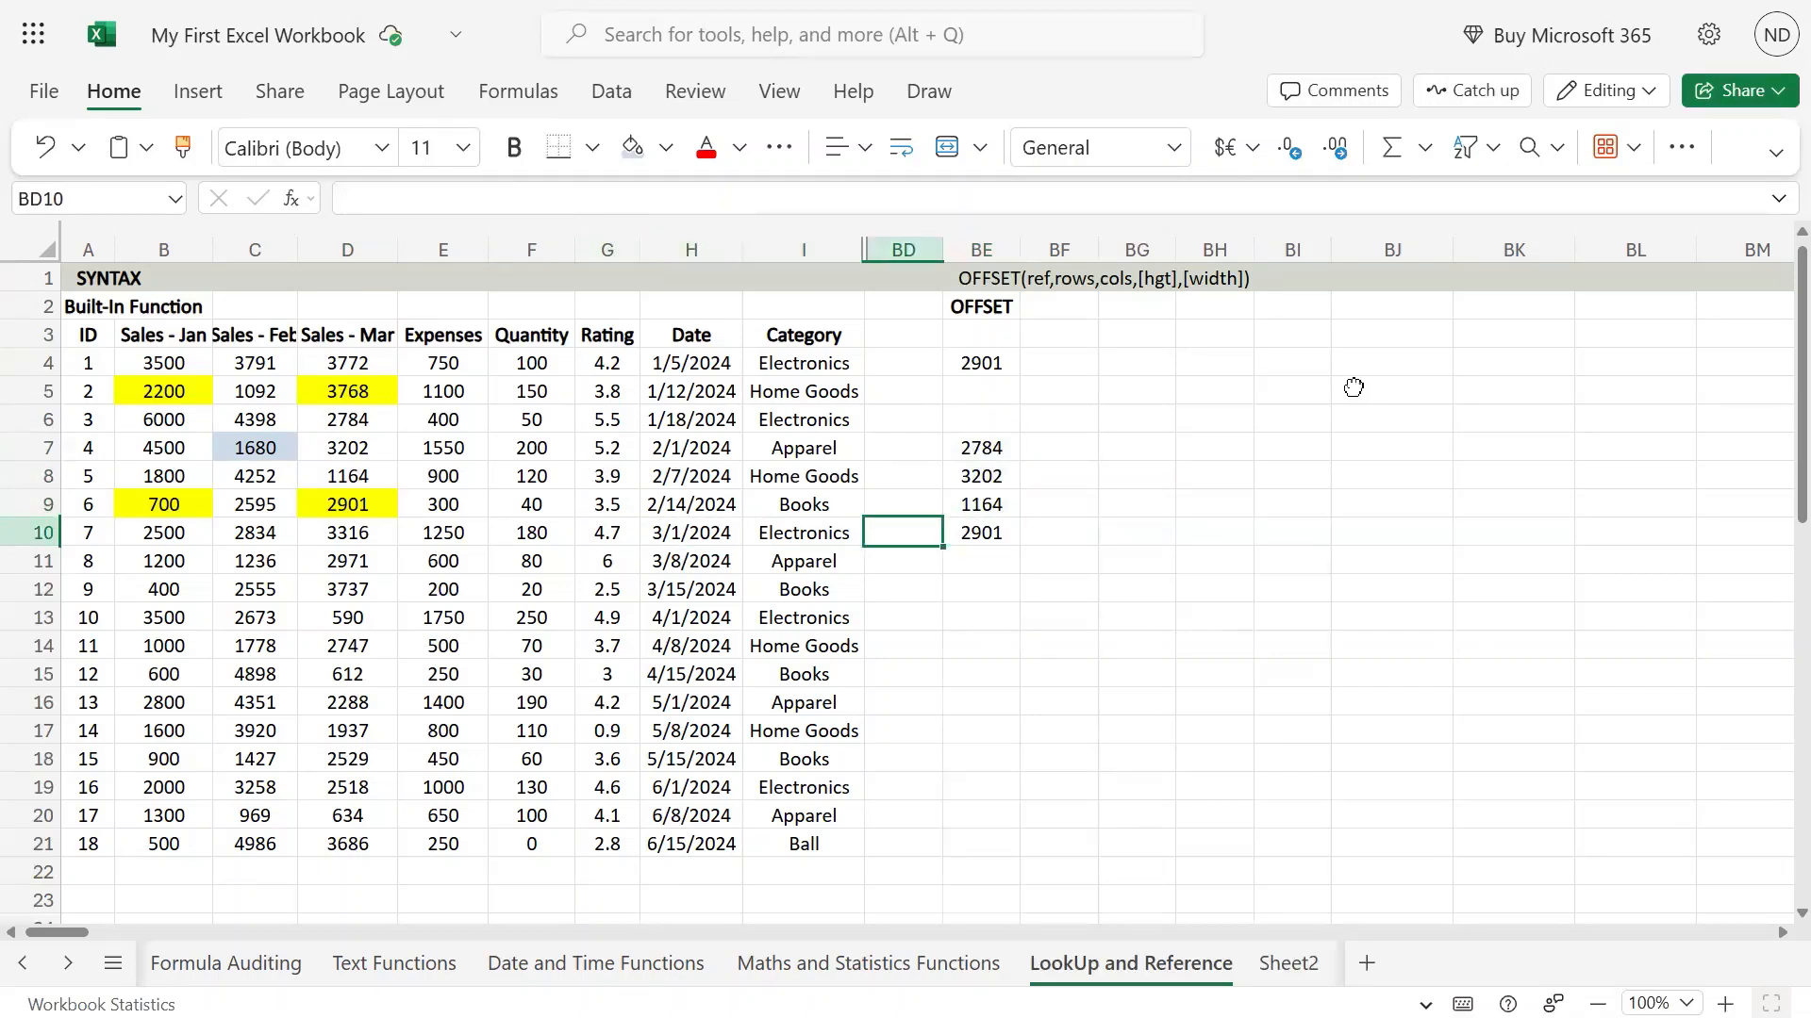
pyautogui.press('Left')
pyautogui.press('Left')
pyautogui.press('Left')
pyautogui.press('Left')
pyautogui.press('Left')
pyautogui.press('Left')
pyautogui.press('Up')
pyautogui.press('Up')
pyautogui.press('Down')
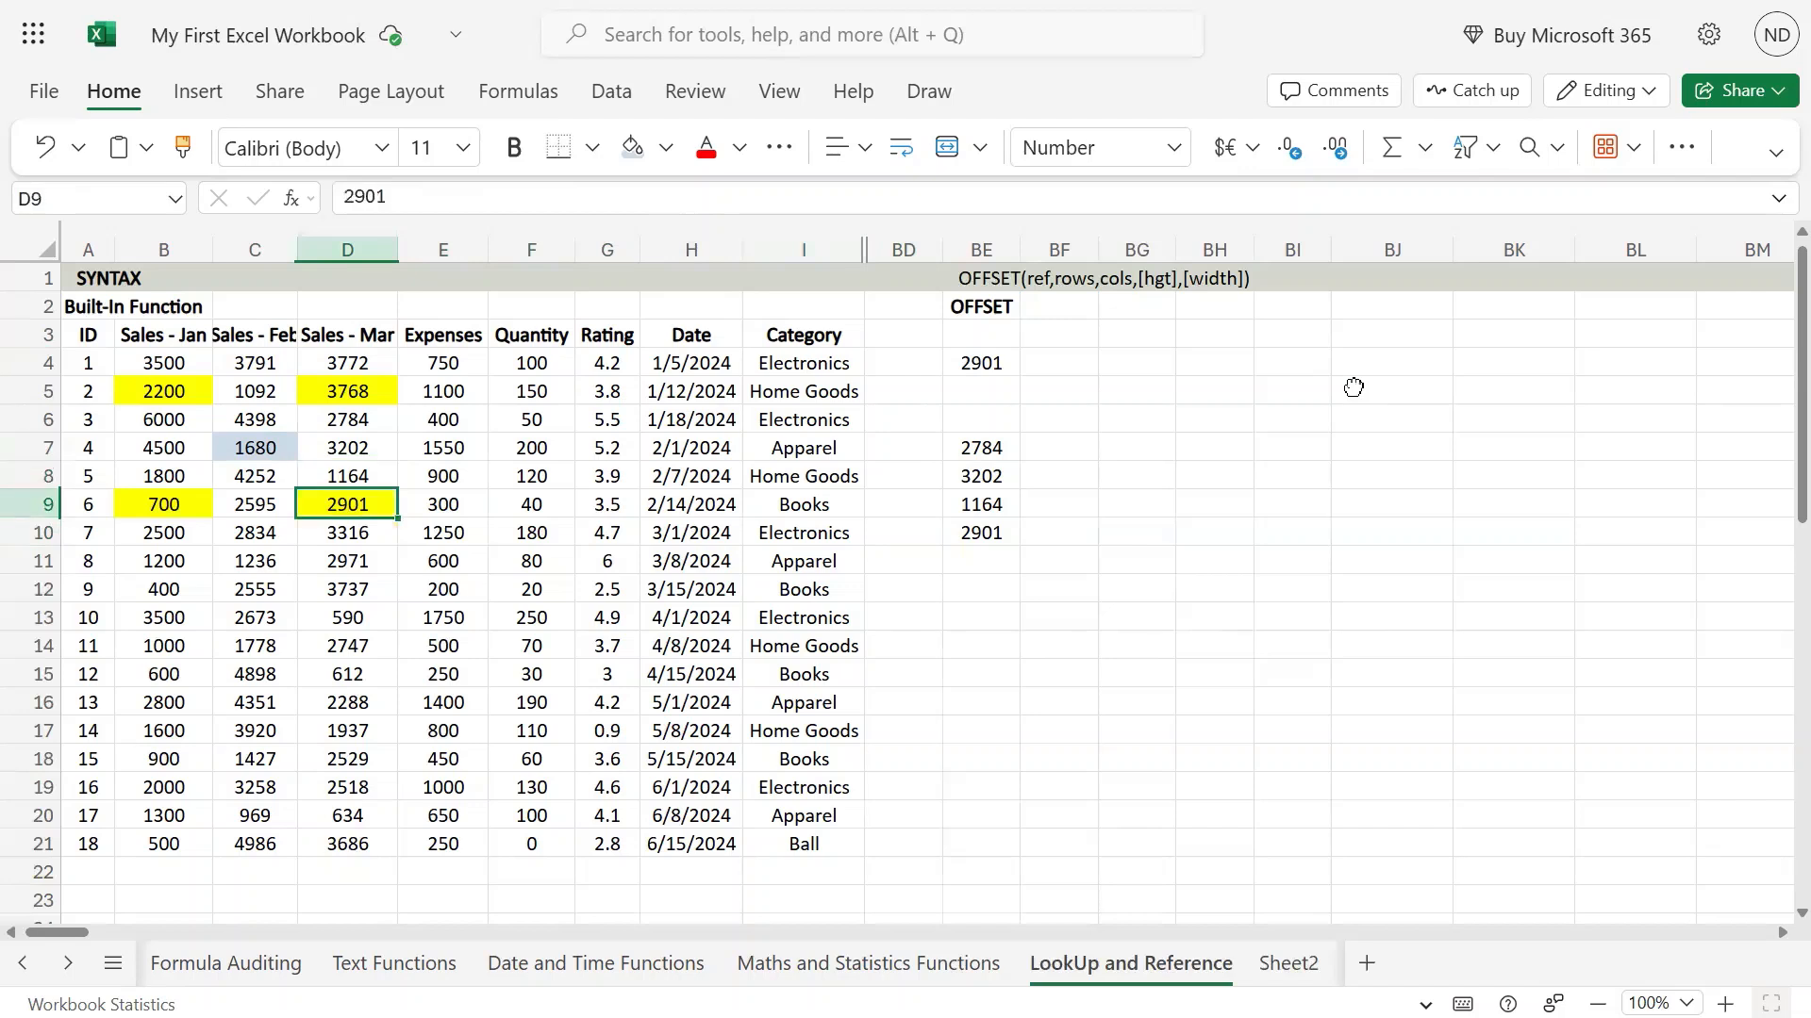
pyautogui.hotkey('shift', 'Up')
pyautogui.hotkey('shift', 'Up')
pyautogui.hotkey('shift', 'Up')
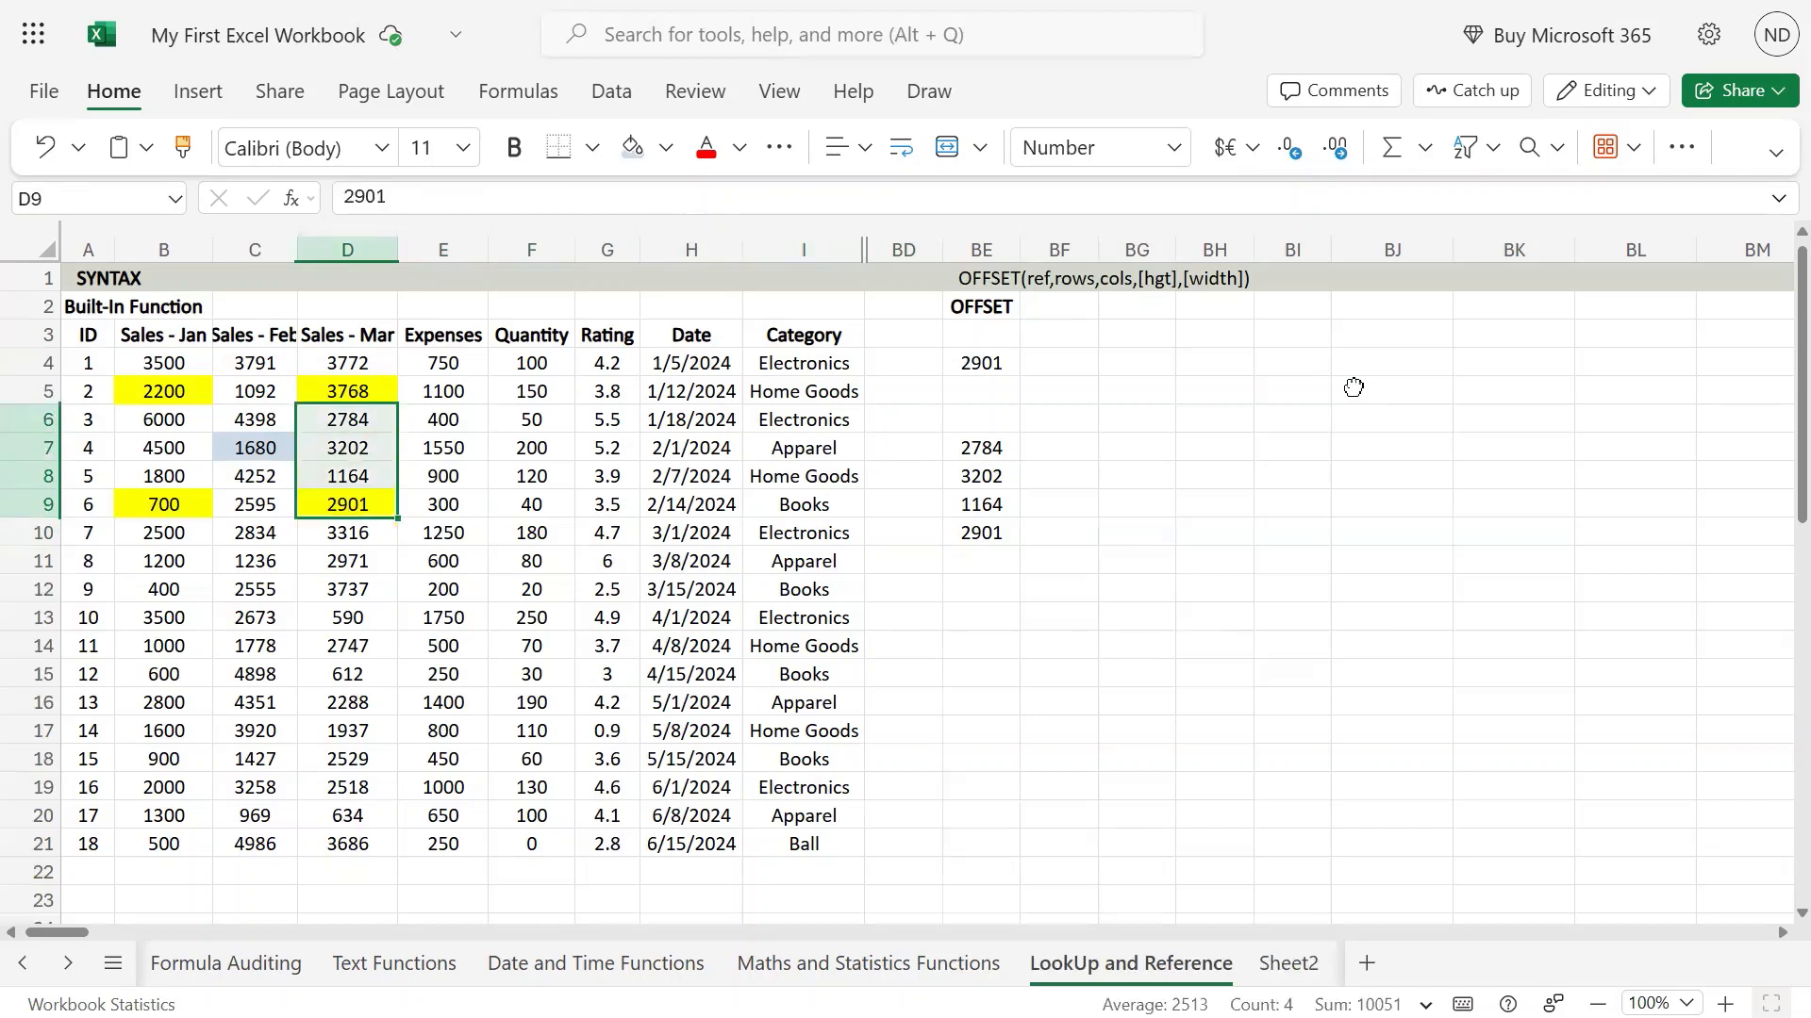
# - Review the result range BE7:BE10 and inspect the arguments of the formula in BE7
pyautogui.press('Right')
pyautogui.press('Right')
pyautogui.press('Right')
pyautogui.press('Right')
pyautogui.press('Right')
pyautogui.press('Right')
pyautogui.press('Right')
pyautogui.press('Up')
pyautogui.press('Up')
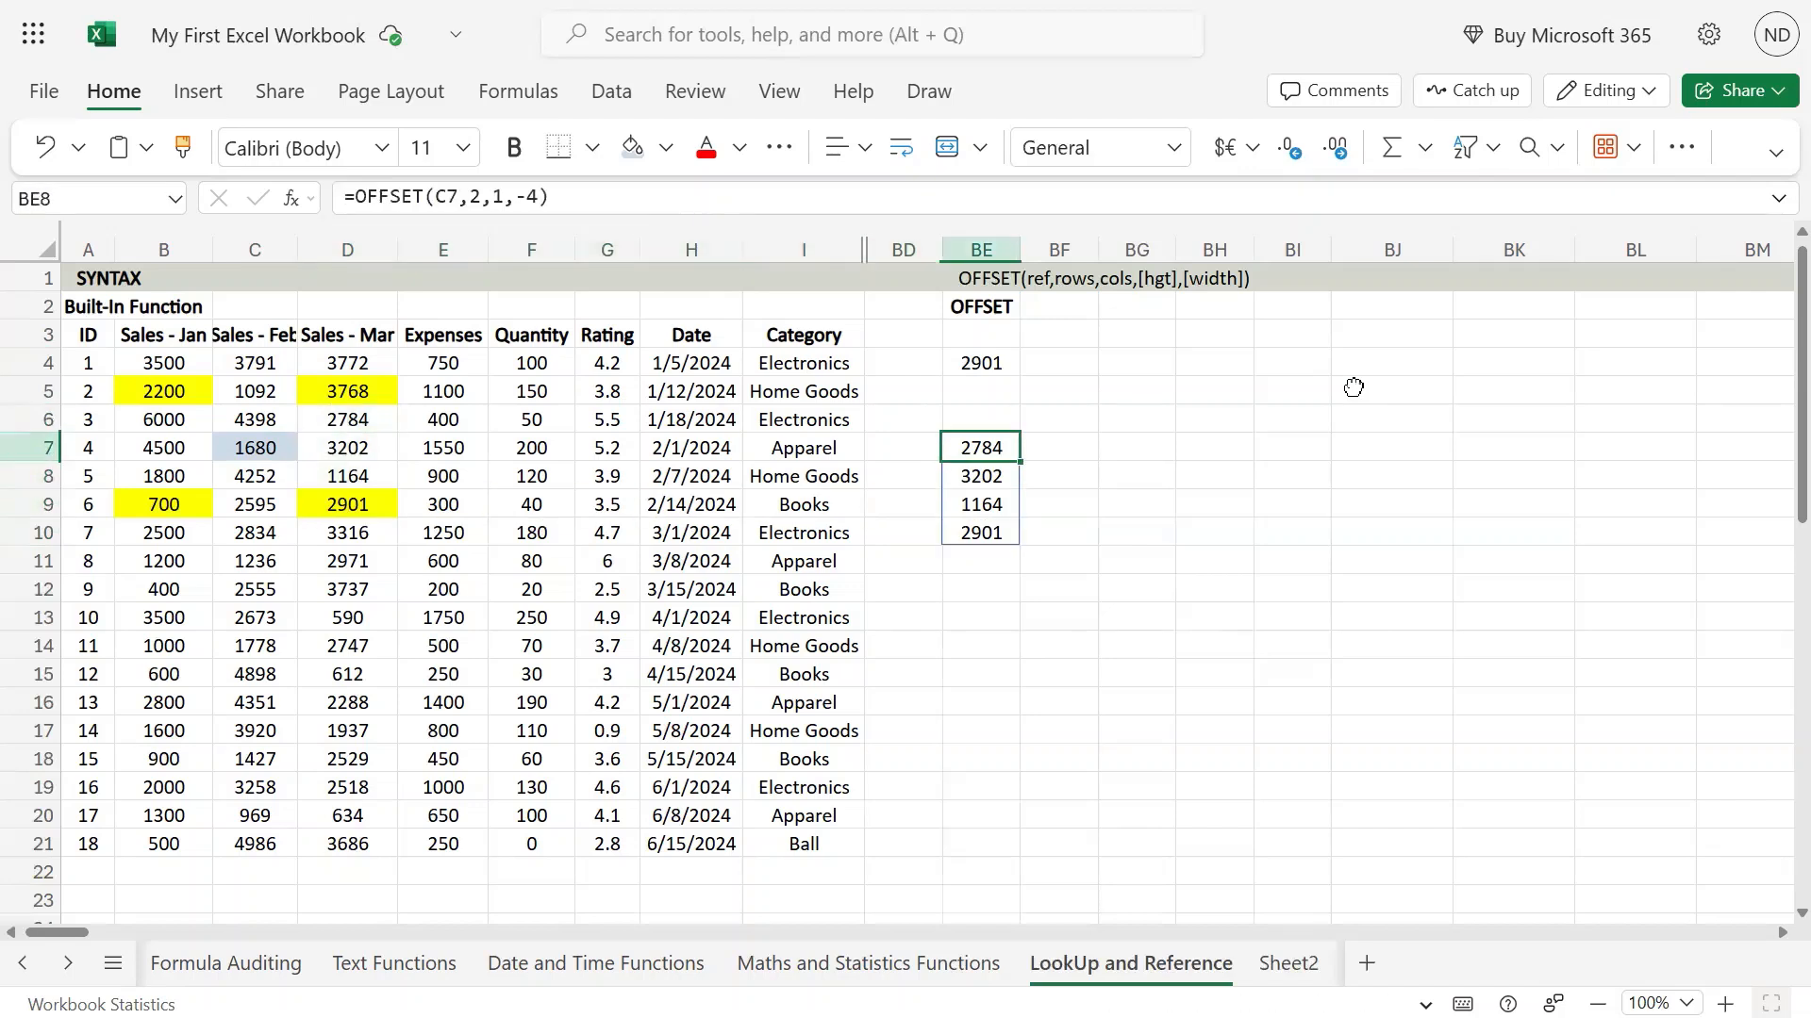
pyautogui.hotkey('shift', 'Down')
pyautogui.hotkey('shift', 'Down')
pyautogui.hotkey('shift', 'Down')
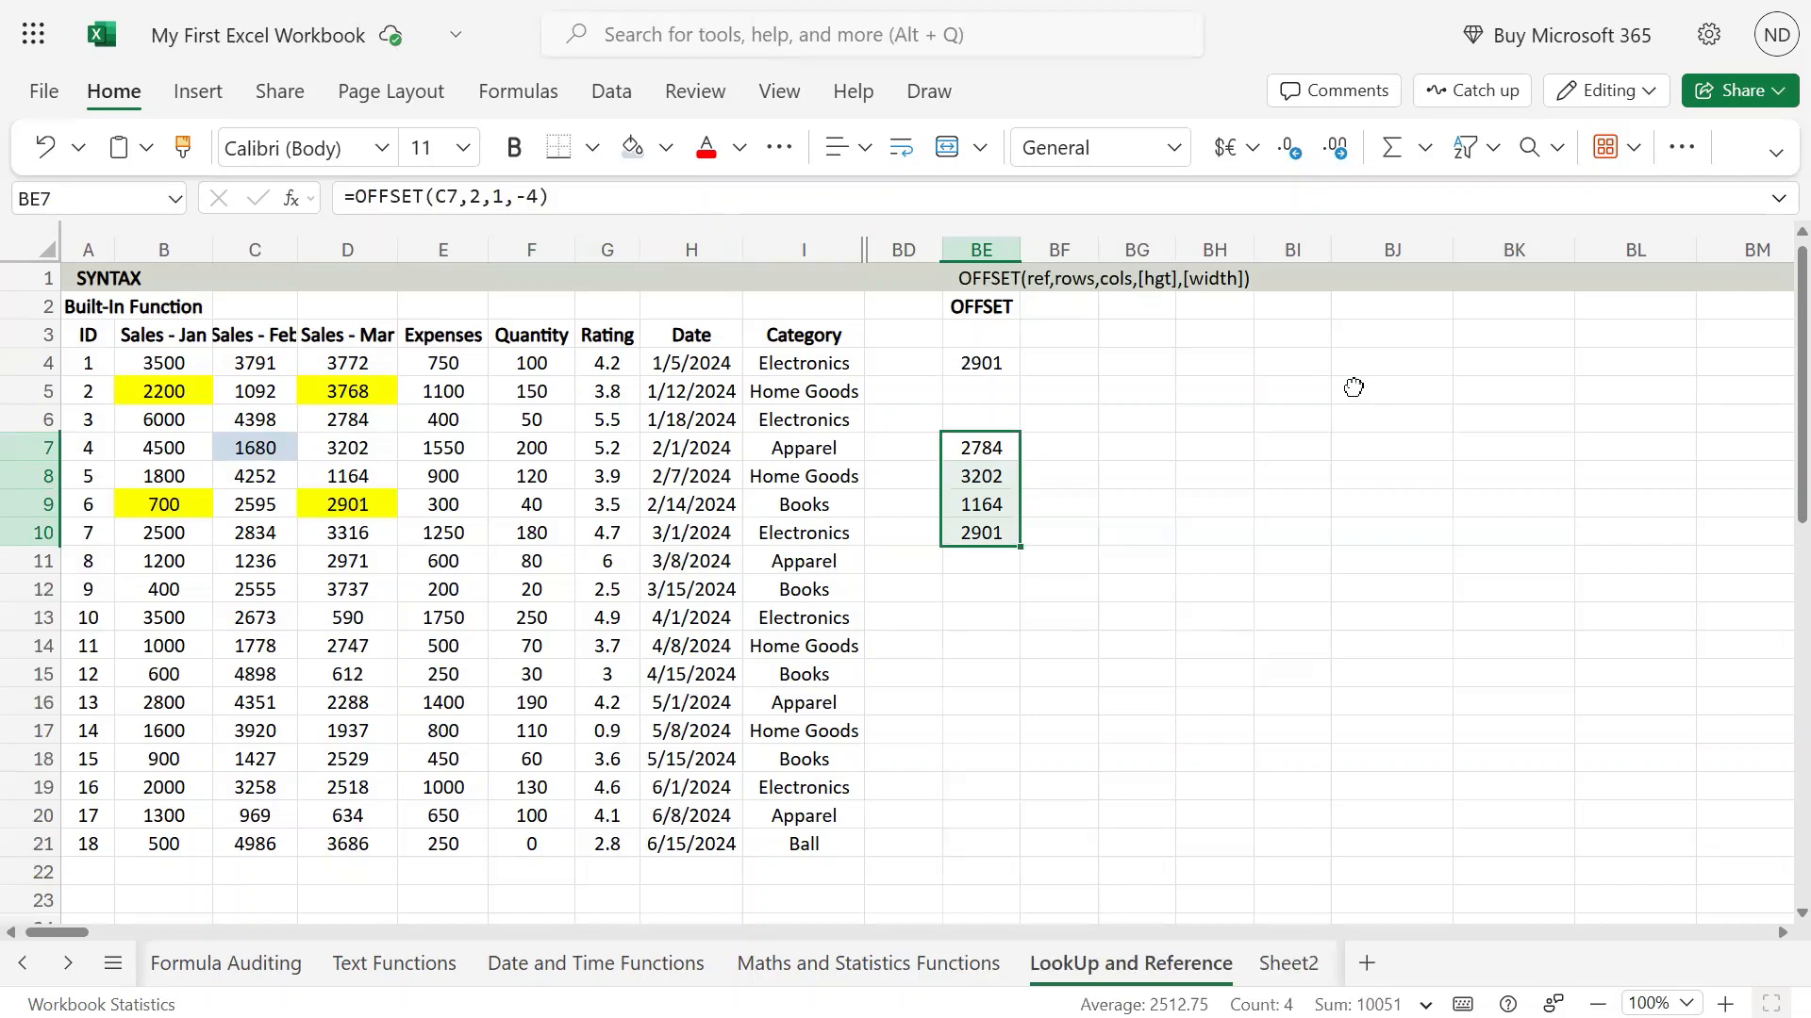
pyautogui.press('Left')
pyautogui.press('Right')
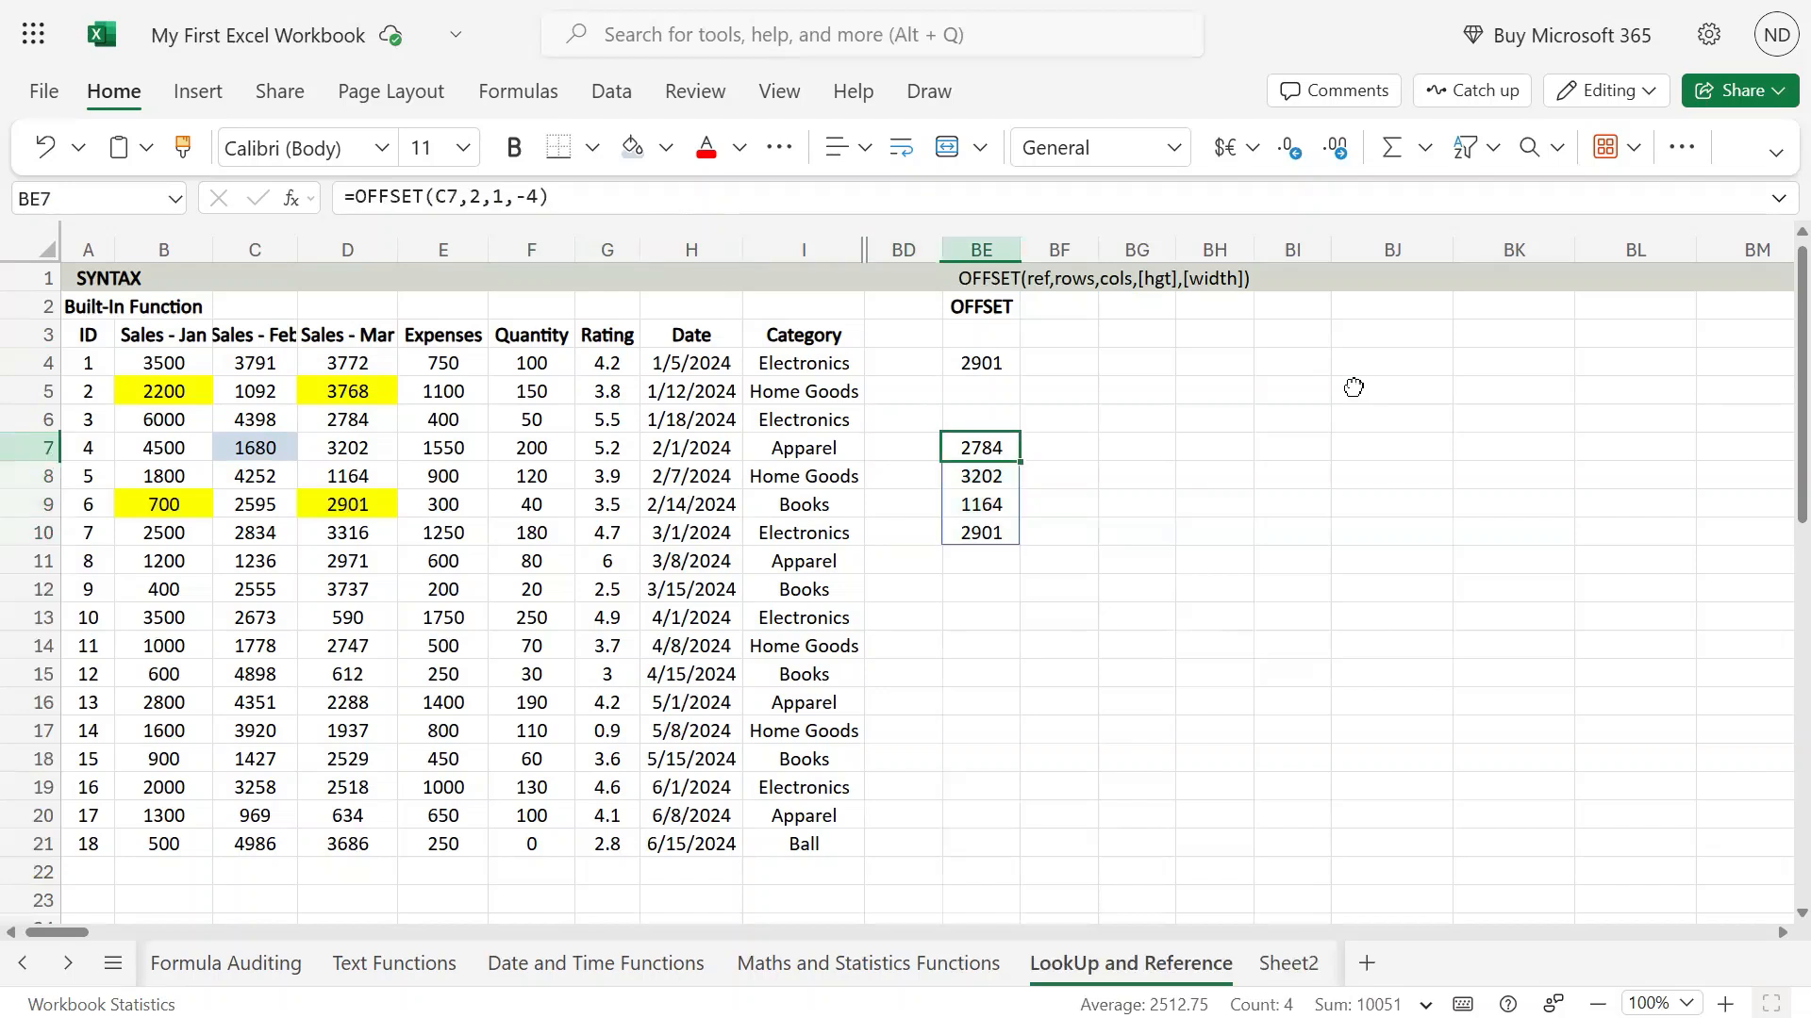
pyautogui.press('F2')
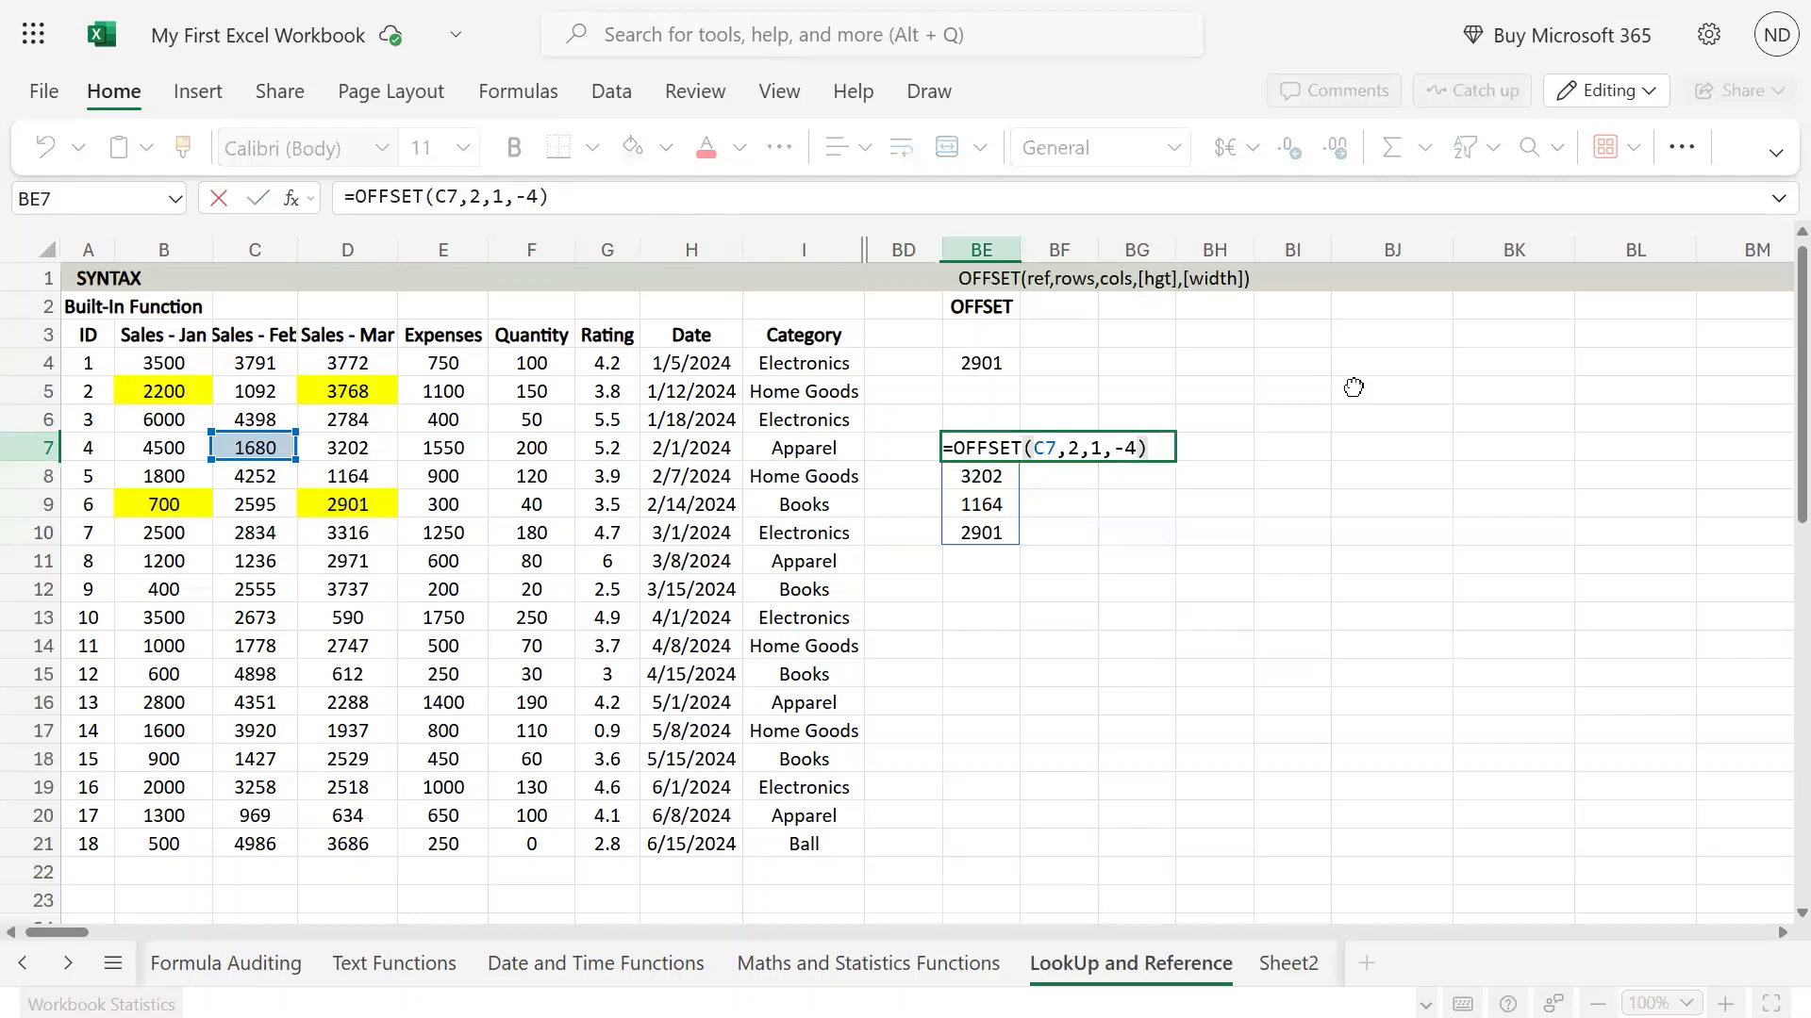
pyautogui.press('Escape')
# - Copy the result range BE7:BE10 and paste it into BE12:BE15
pyautogui.hotkey('shift', 'Down')
pyautogui.hotkey('shift', 'Down')
pyautogui.hotkey('shift', 'Down')
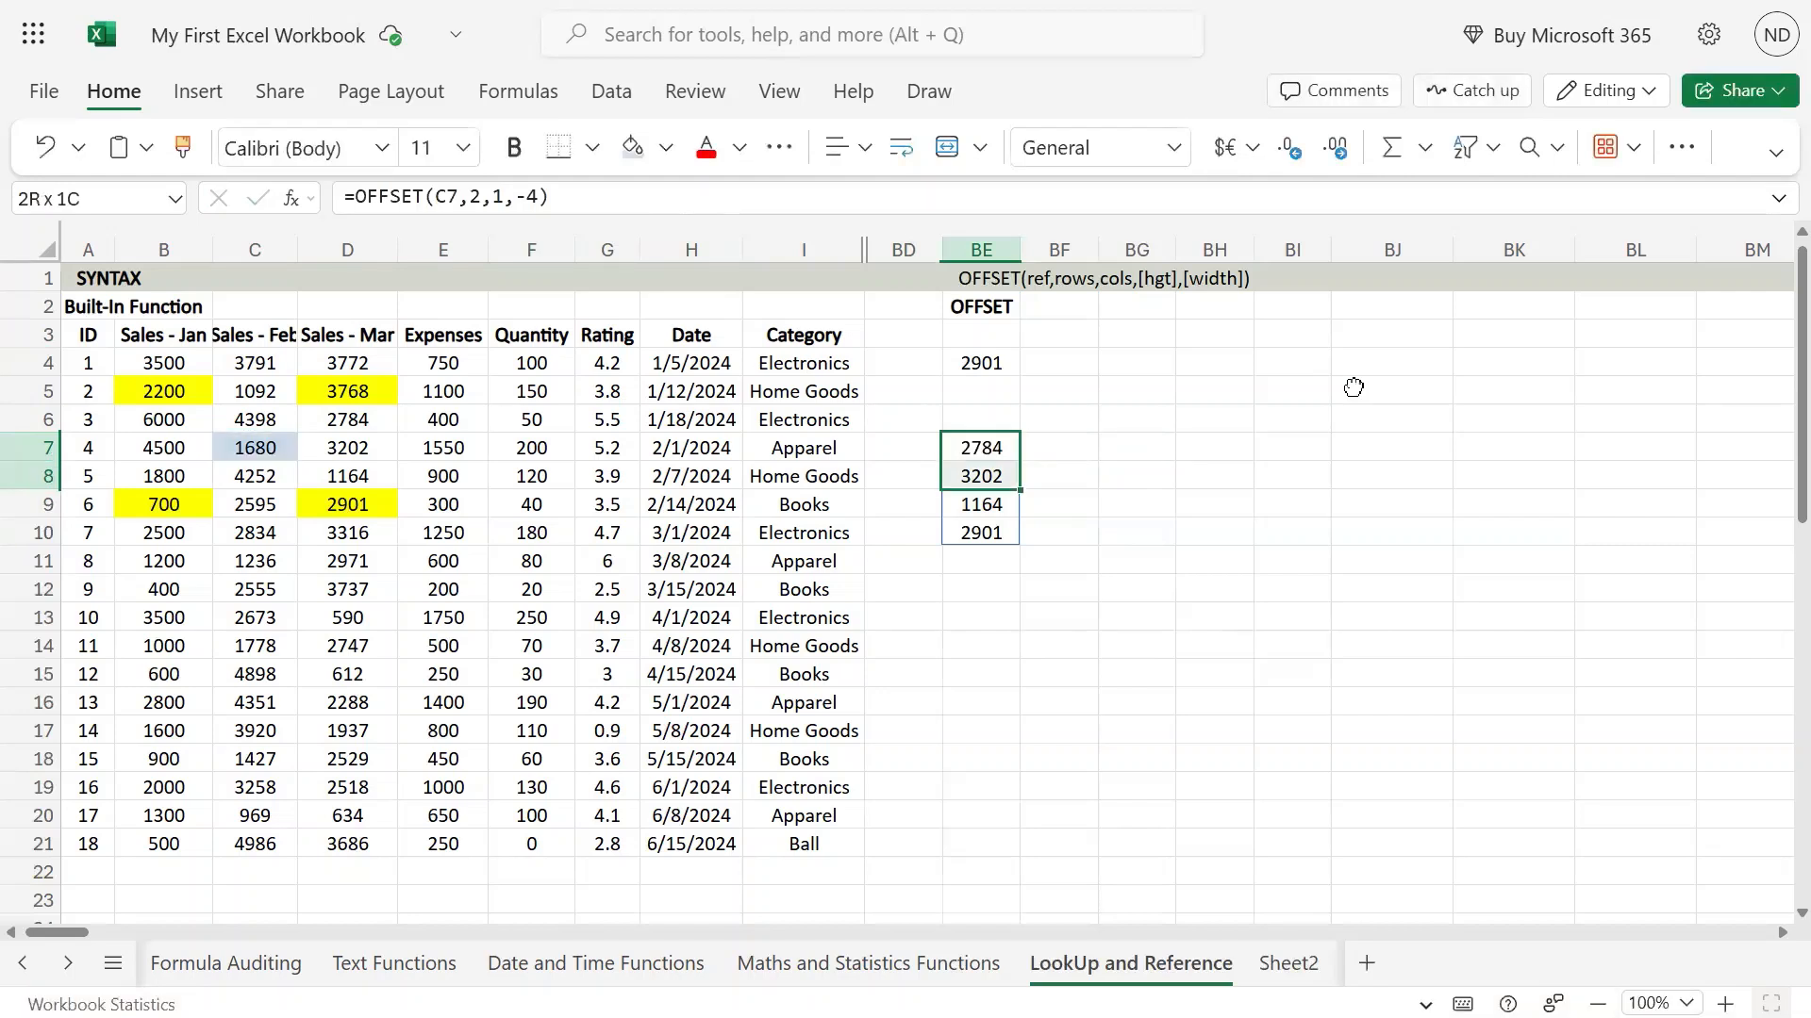
pyautogui.hotkey('ctrl', 'c')
pyautogui.press('Down')
pyautogui.press('Down')
pyautogui.press('Down')
pyautogui.press('Down')
pyautogui.press('Down')
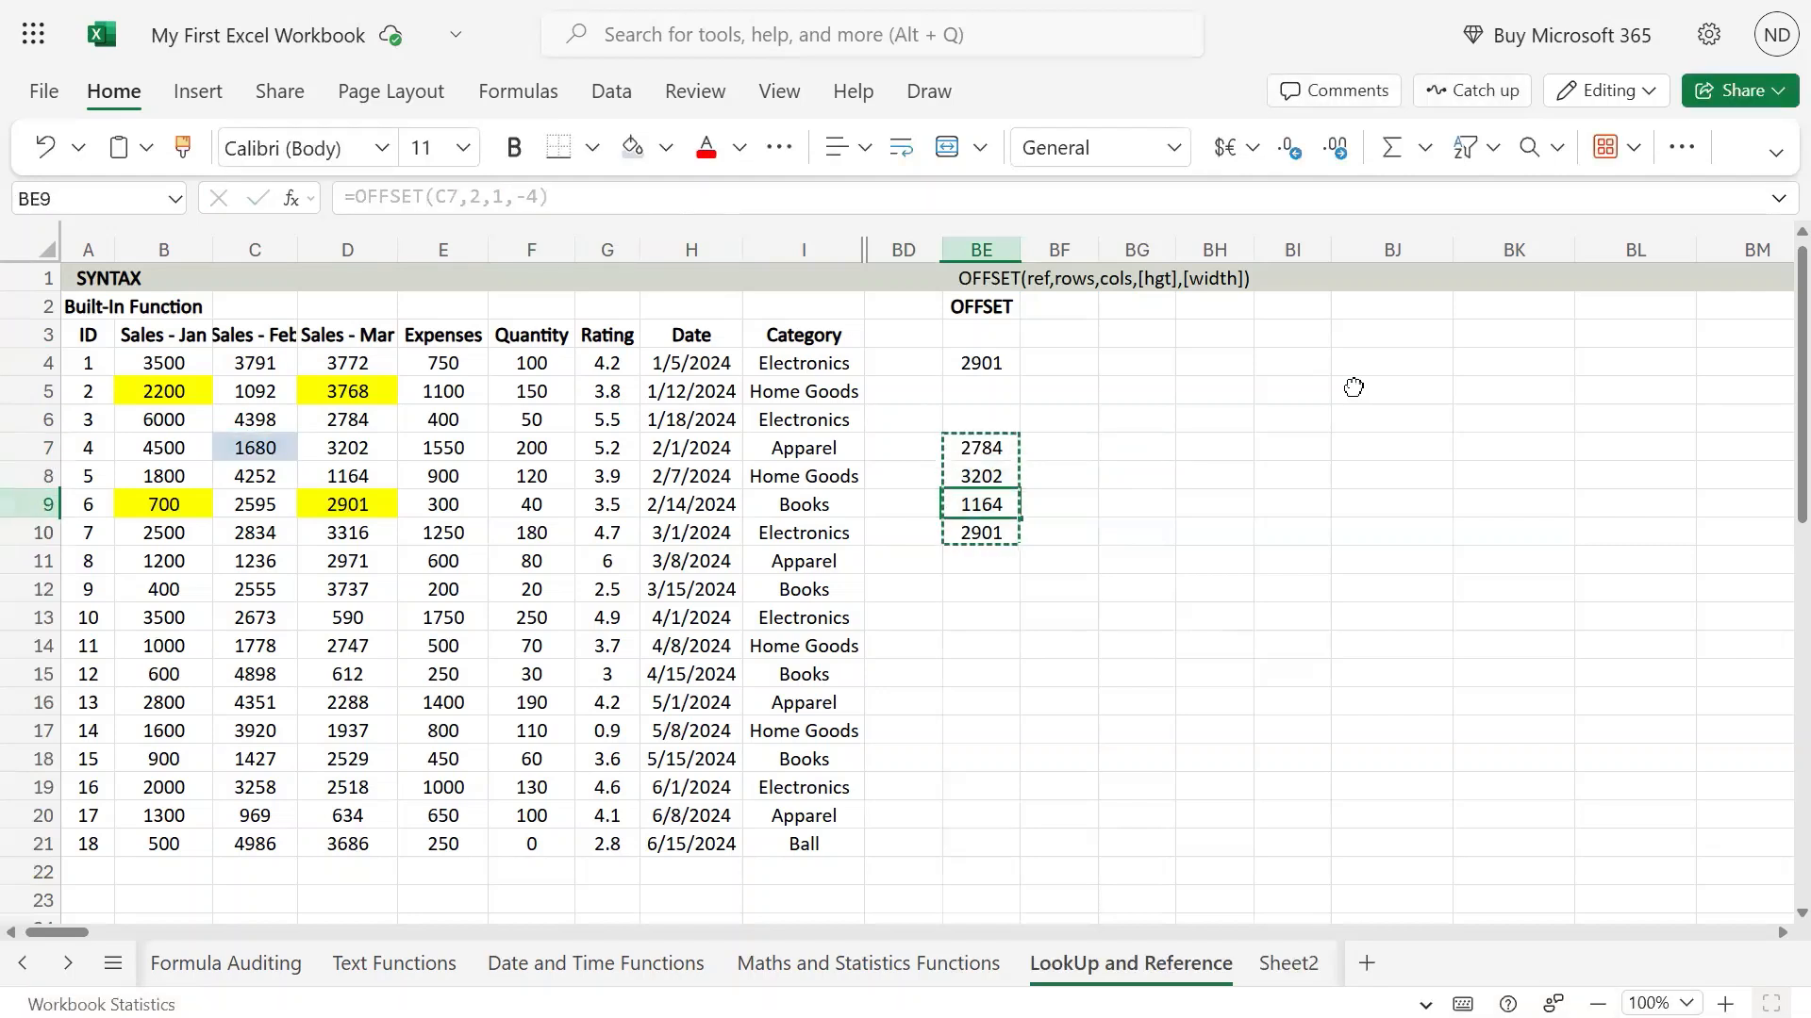
pyautogui.hotkey('shift', 'Down')
pyautogui.hotkey('shift', 'Down')
pyautogui.hotkey('shift', 'Down')
pyautogui.hotkey('ctrl', 'v')
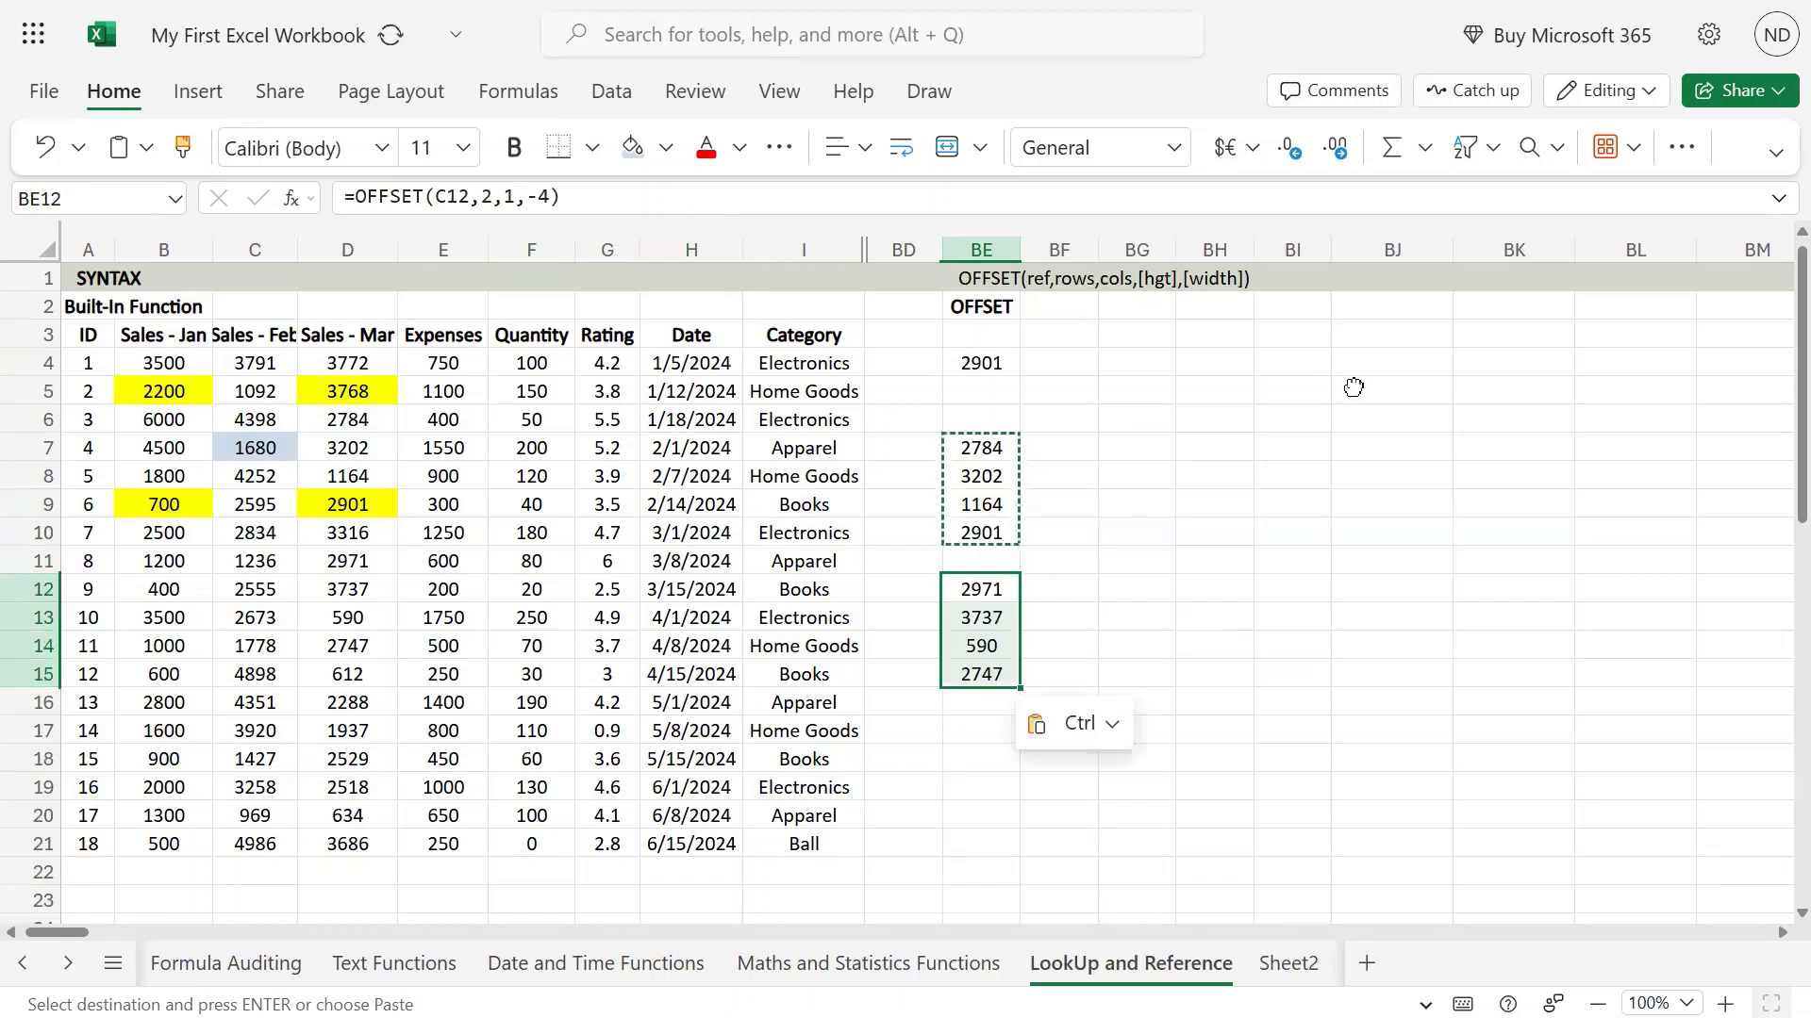
# - Inspect the pasted formula in BE12 to see which reference cell it uses
pyautogui.hotkey('shift', 'Up')
pyautogui.hotkey('shift', 'Up')
pyautogui.hotkey('shift', 'Up')
pyautogui.press('F2')
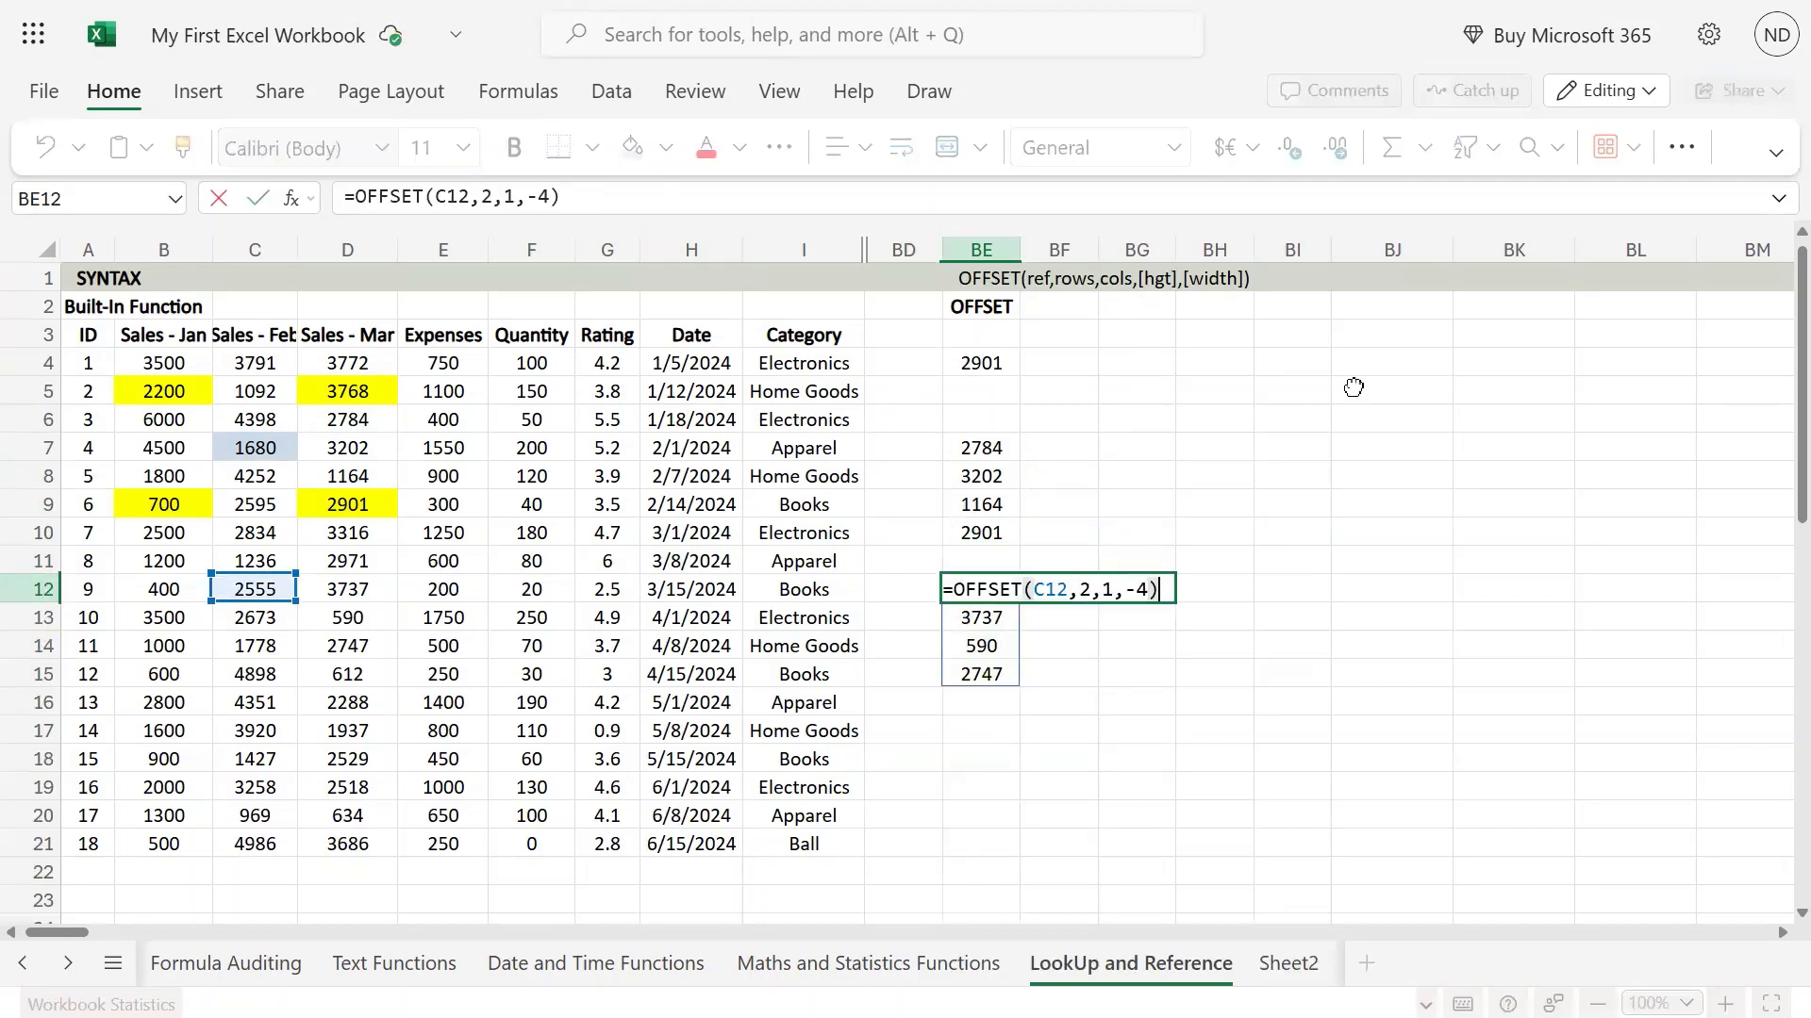
pyautogui.press('Escape')
# - Inspect the original formula in BE7 to compare its reference cell with the pasted copy
pyautogui.press('Up')
pyautogui.press('Up')
pyautogui.press('Up')
pyautogui.press('Up')
pyautogui.press('Up')
pyautogui.hotkey('shift', 'Down')
pyautogui.hotkey('shift', 'Down')
pyautogui.hotkey('shift', 'Down')
pyautogui.press('F2')
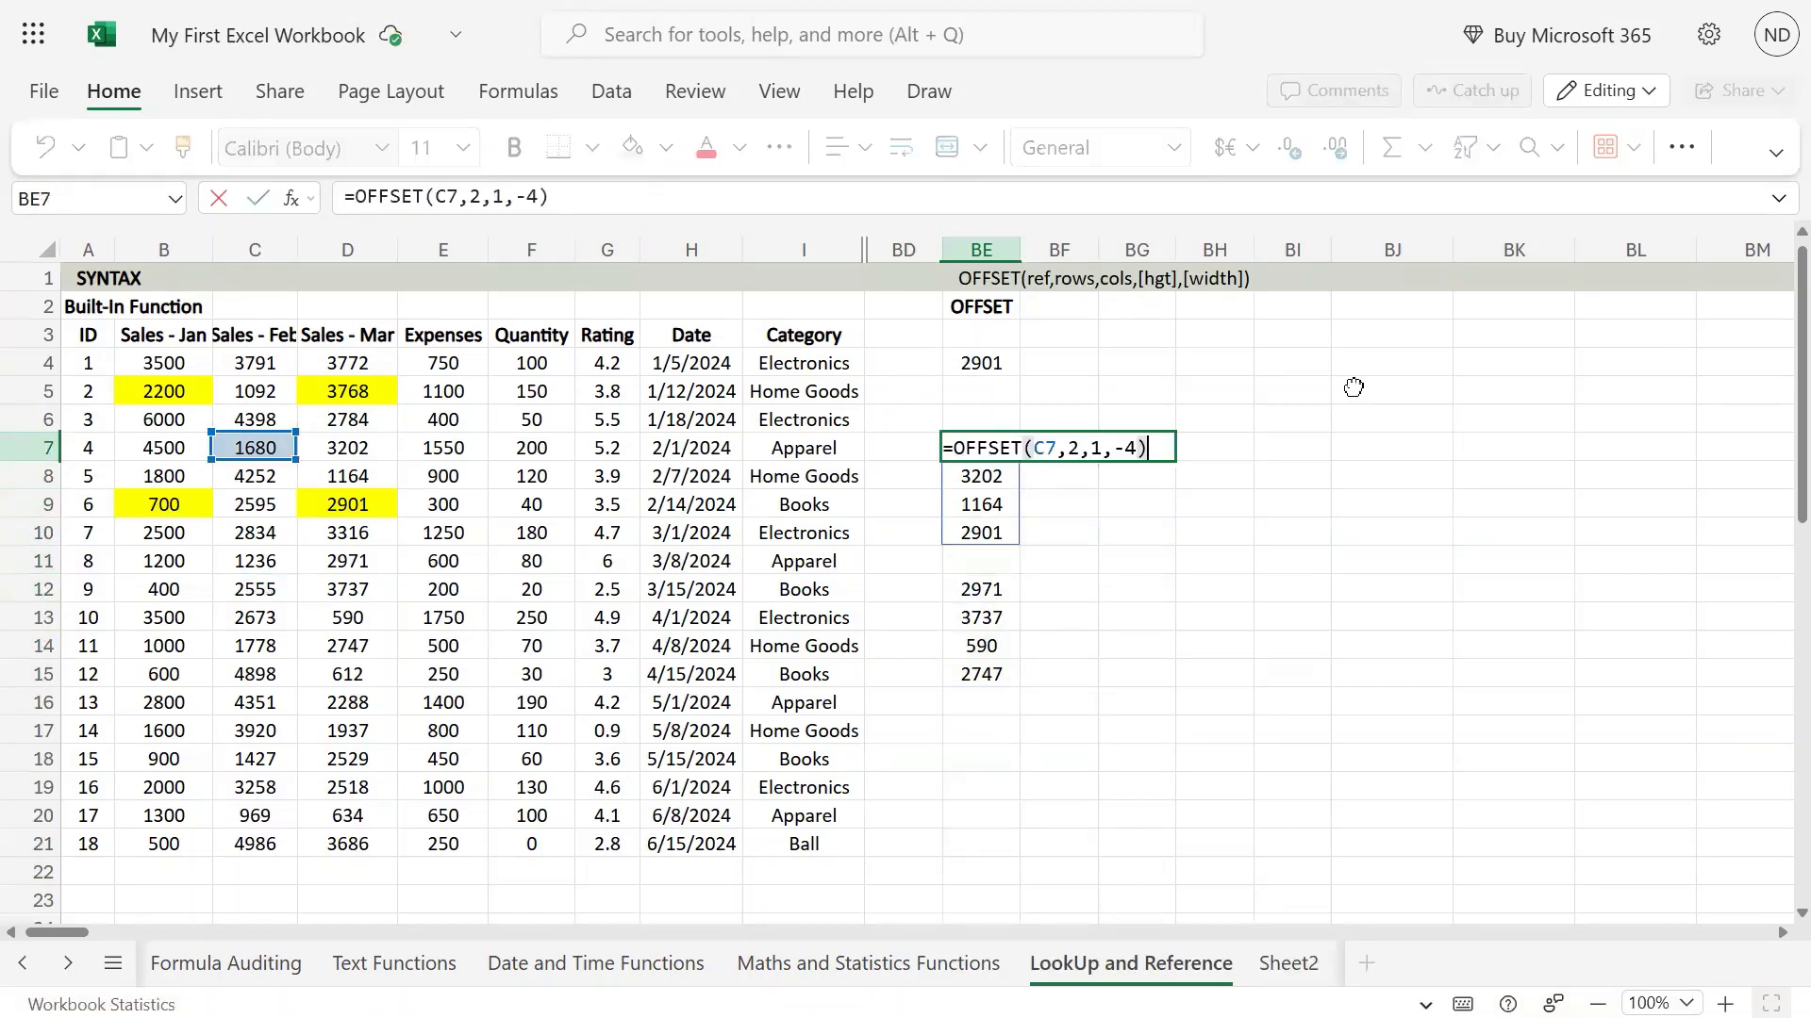
pyautogui.press('Return')
# - Recheck the reference cell of the pasted BE12 formula against the original one
pyautogui.press('Down')
pyautogui.press('Down')
pyautogui.press('Down')
pyautogui.press('Down')
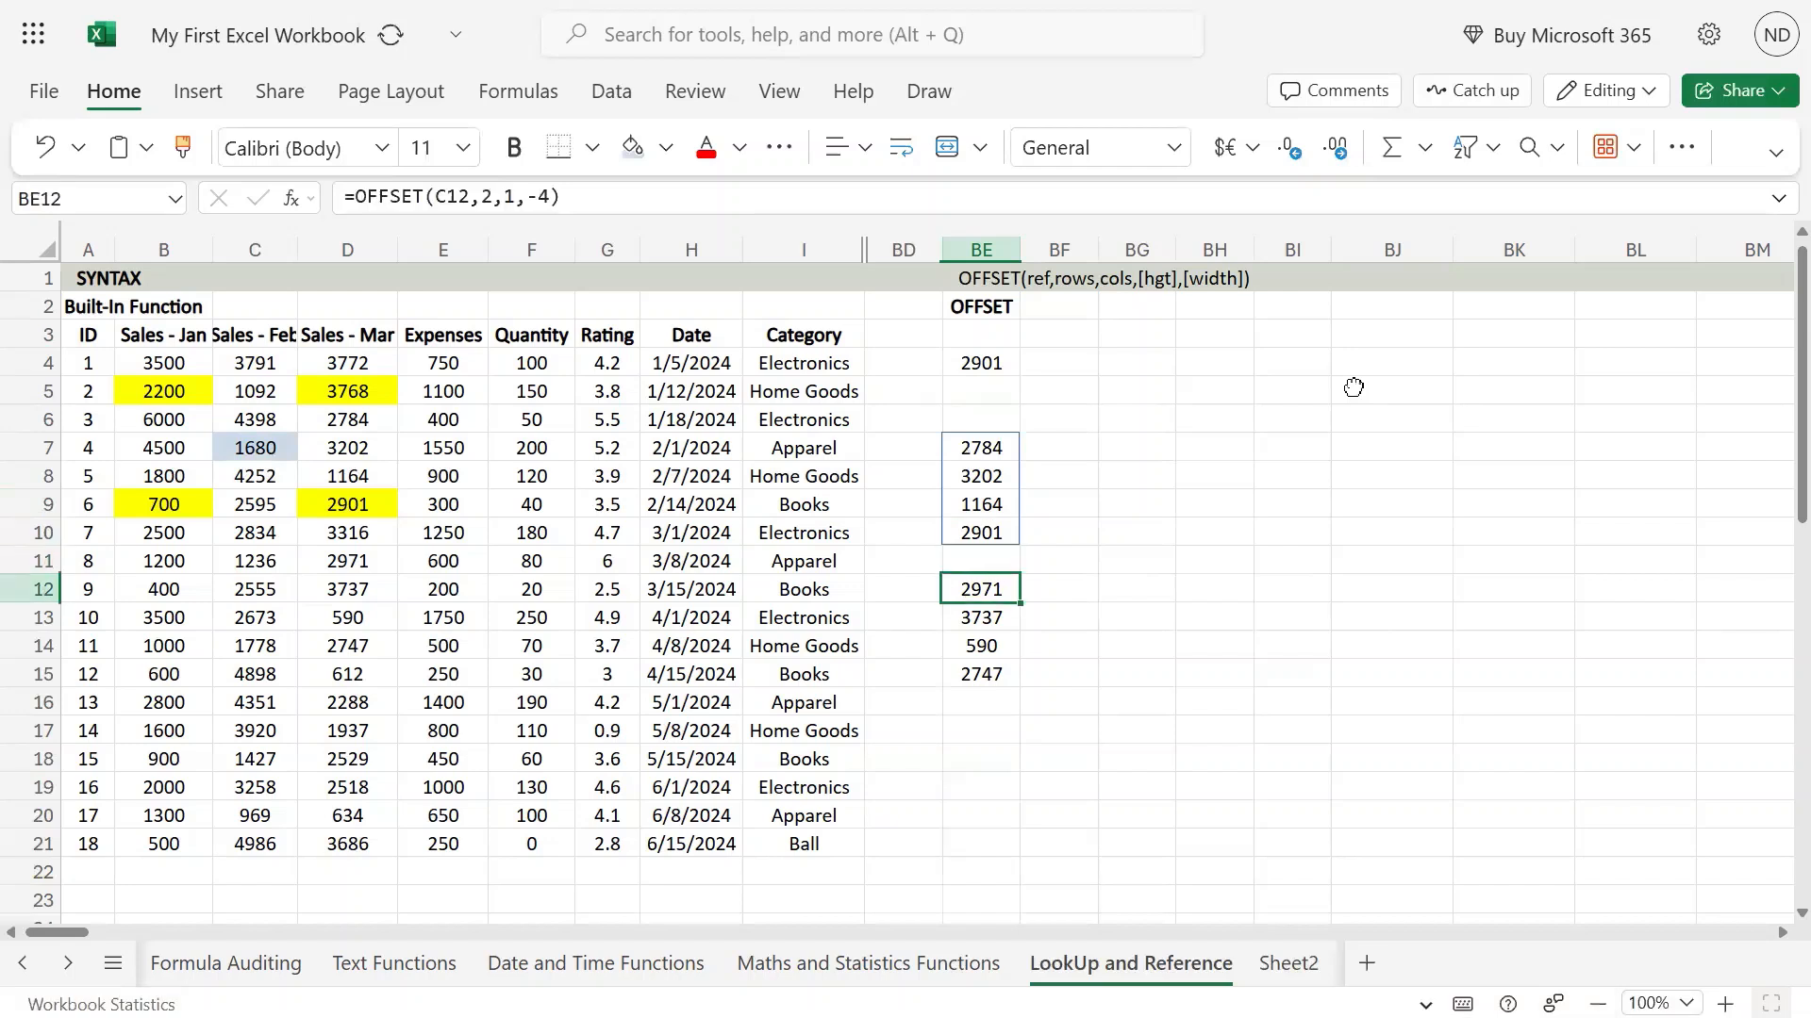
pyautogui.press('F2')
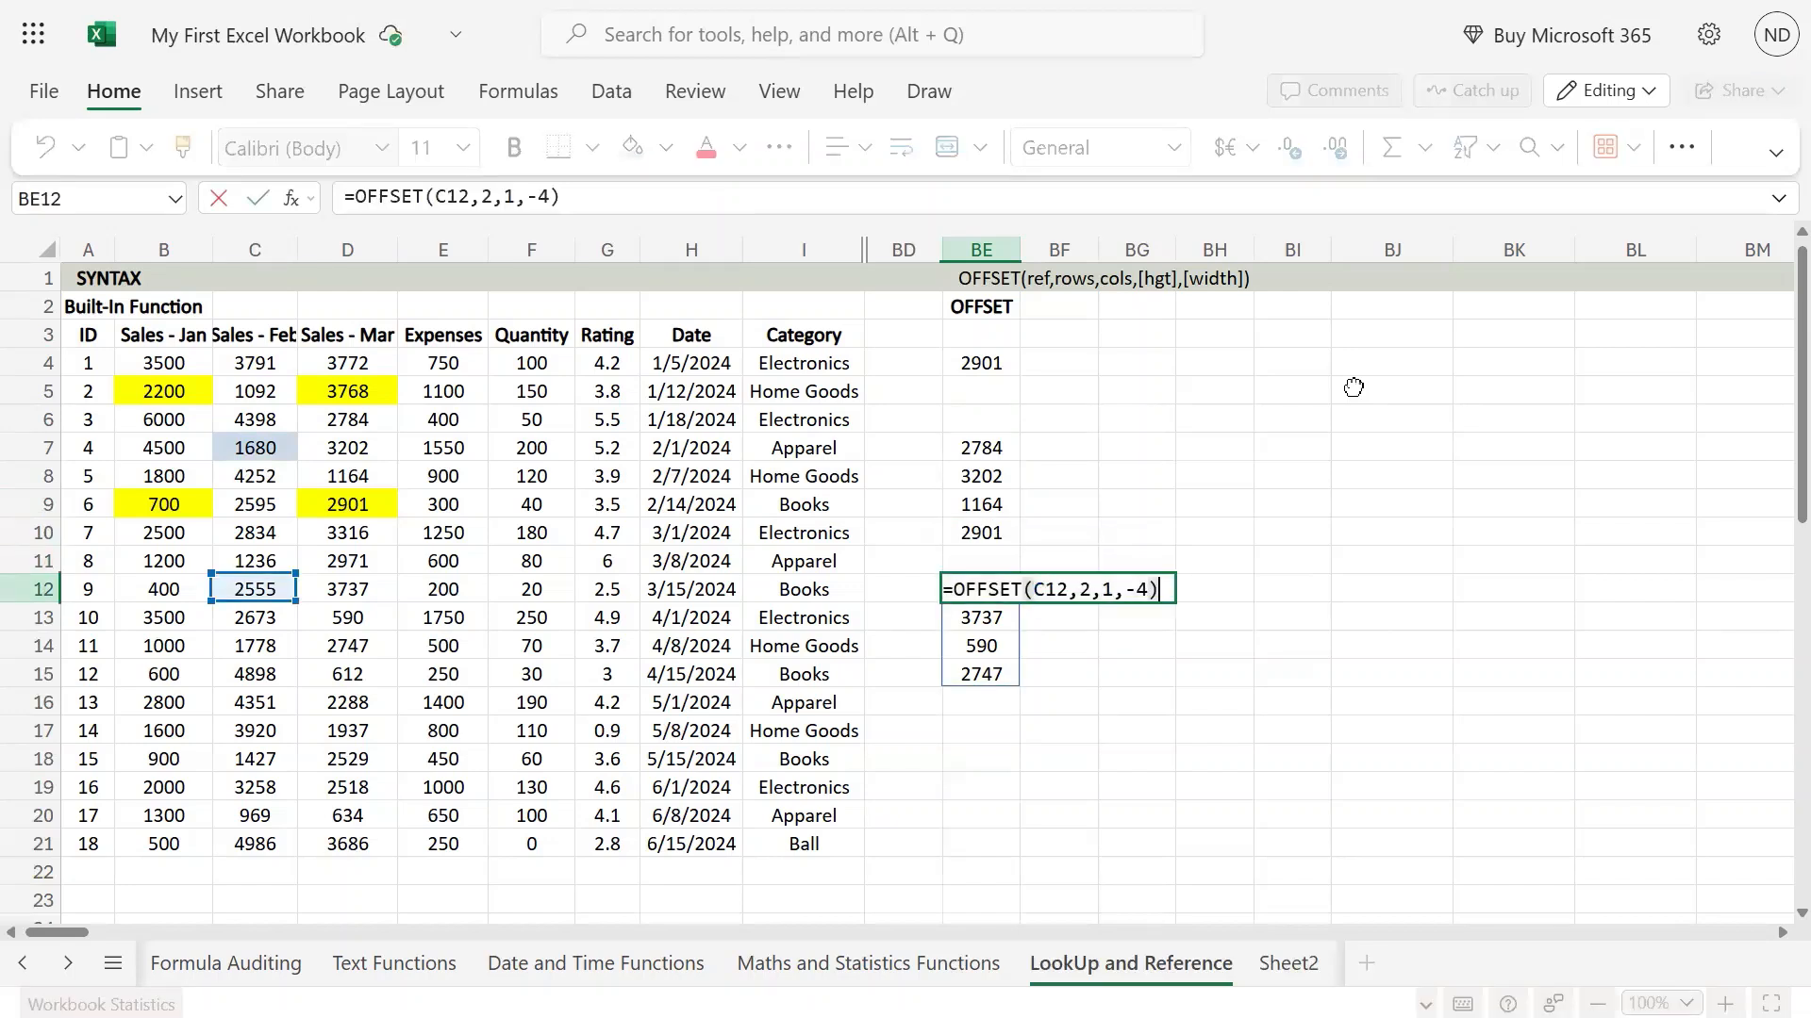
pyautogui.press('Escape')
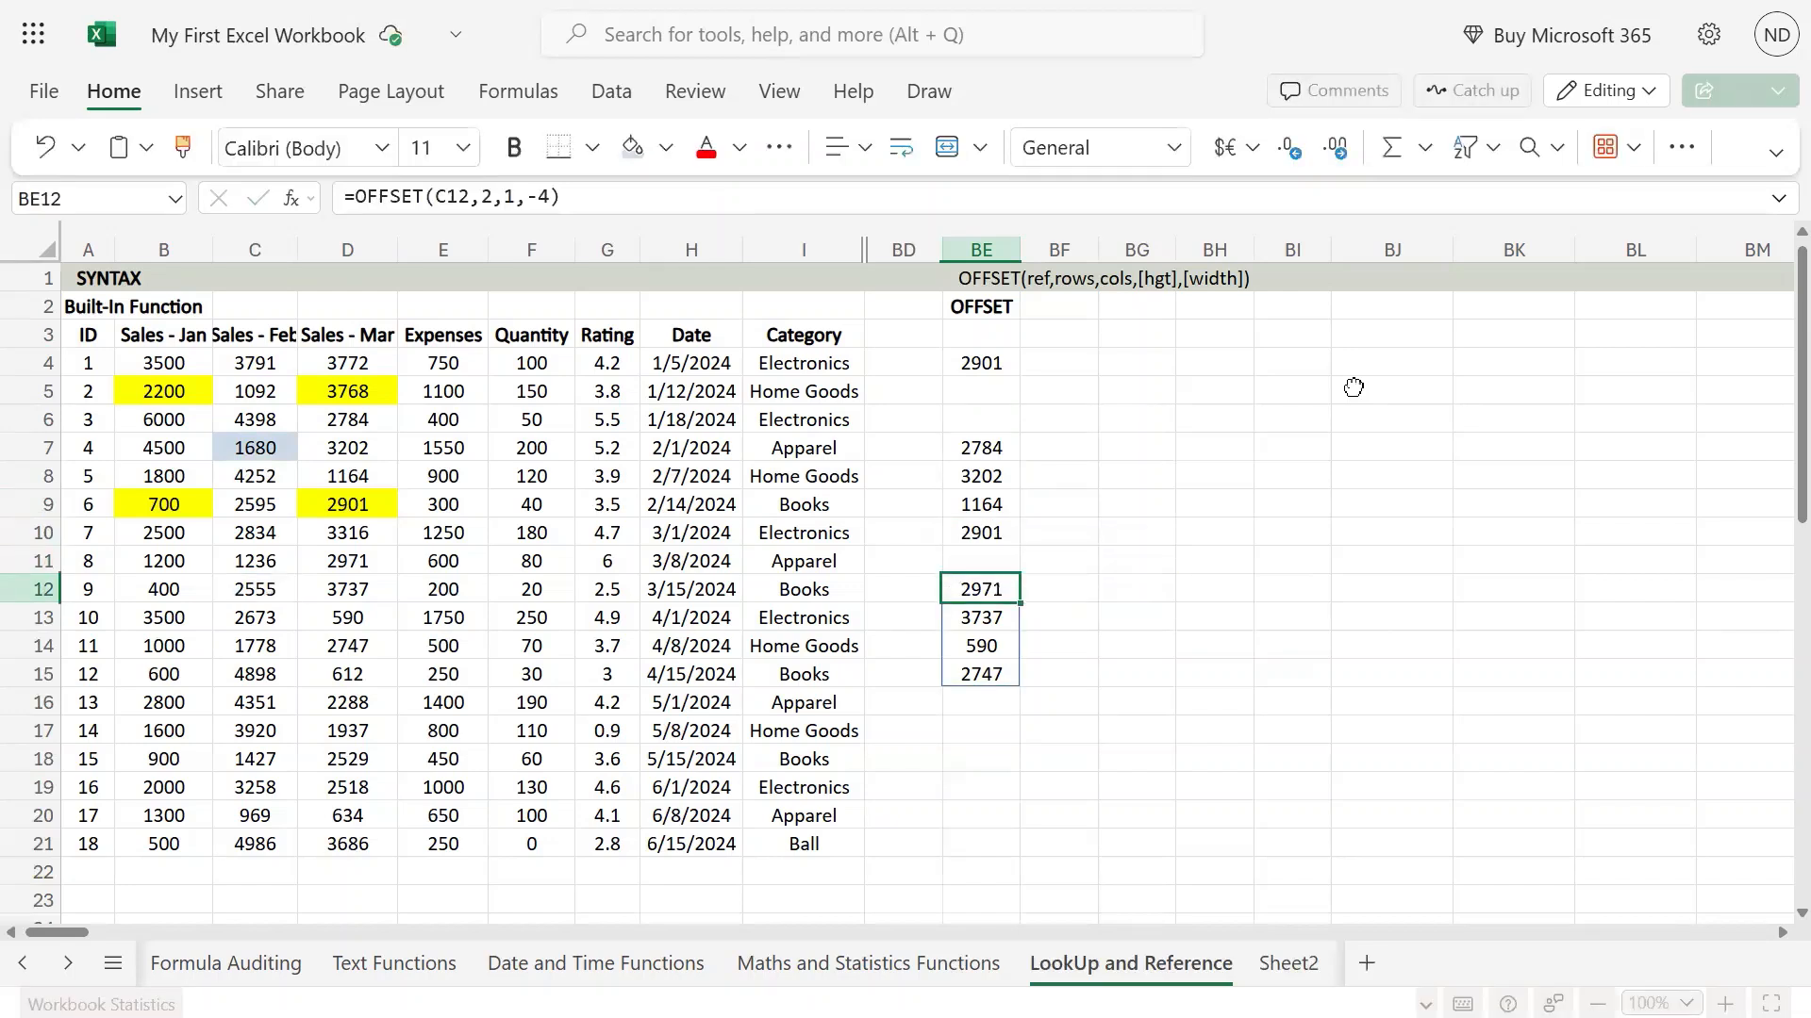
# - Copy the full text of the OFFSET formula in BE7
pyautogui.press('Up')
pyautogui.press('Up')
pyautogui.press('Up')
pyautogui.press('Up')
pyautogui.press('Up')
pyautogui.press('F2')
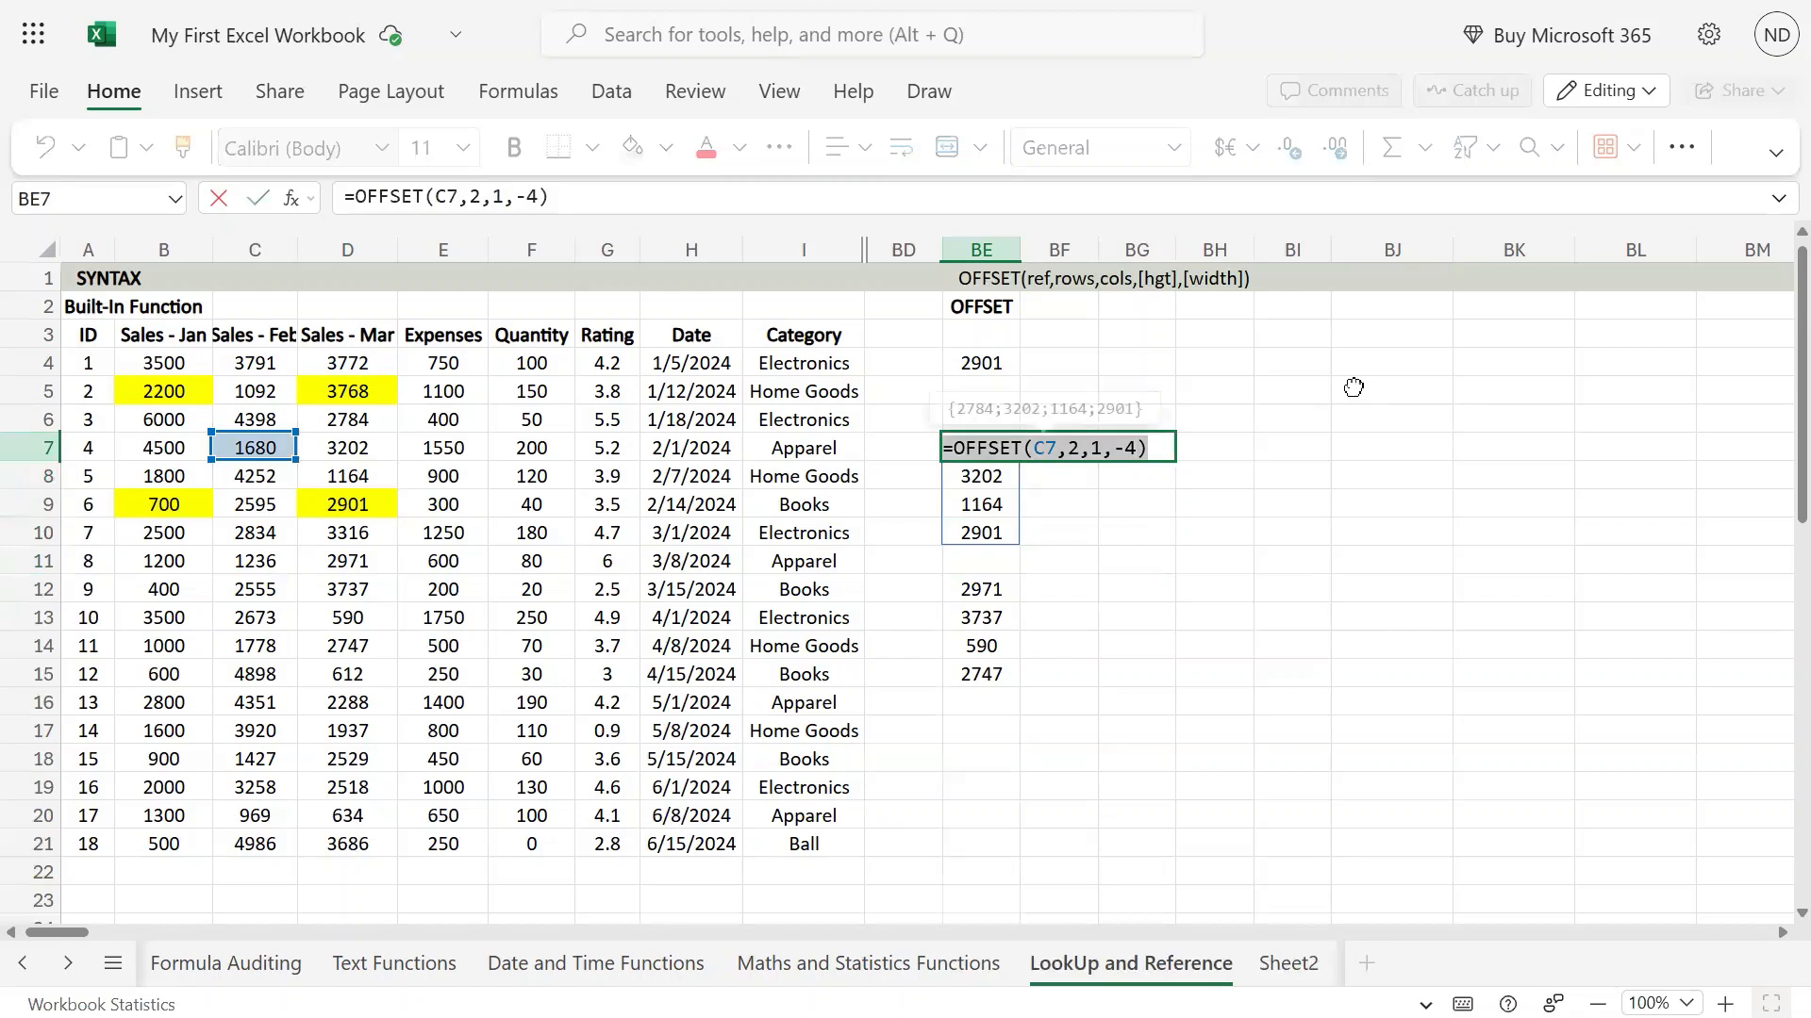
pyautogui.press('Return')
# - Replace the formula in BE12 with the copied text =OFFSET(C7,2,1,-4)
pyautogui.press('Down')
pyautogui.press('Down')
pyautogui.press('Down')
pyautogui.press('Down')
pyautogui.press('F2')
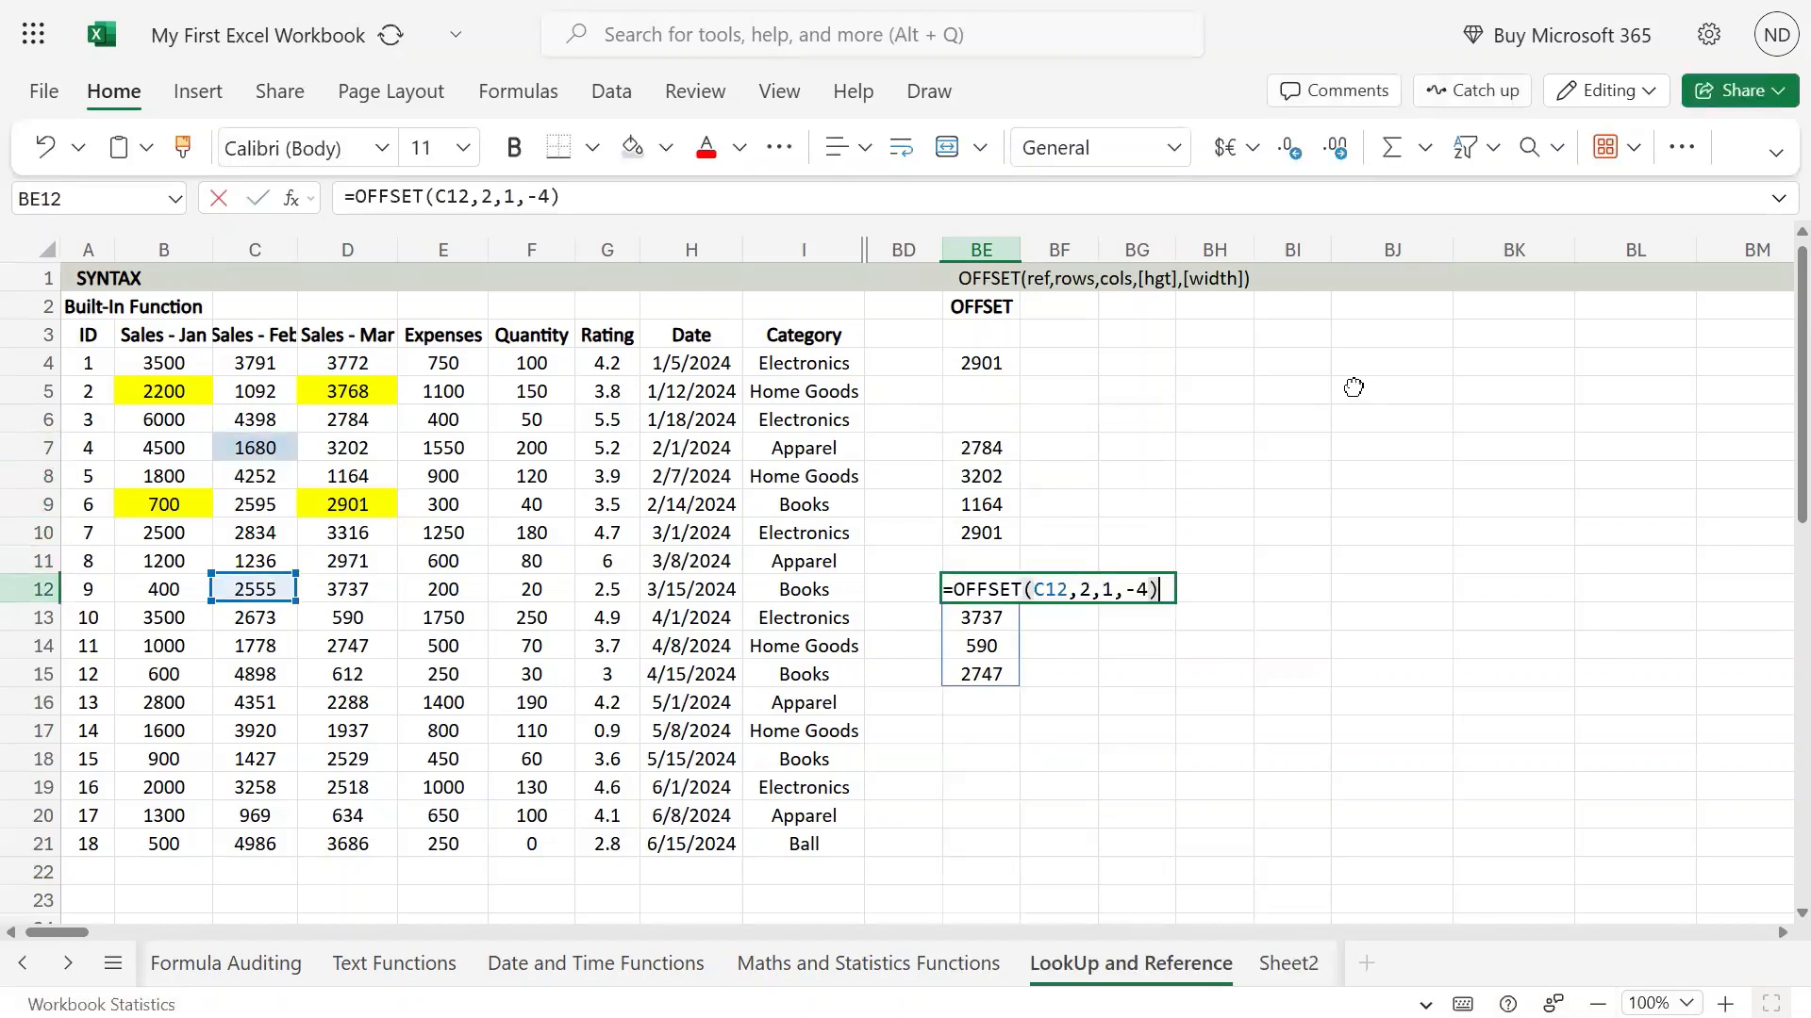
pyautogui.hotkey('ctrl', 'a')
pyautogui.hotkey('ctrl', 'v')
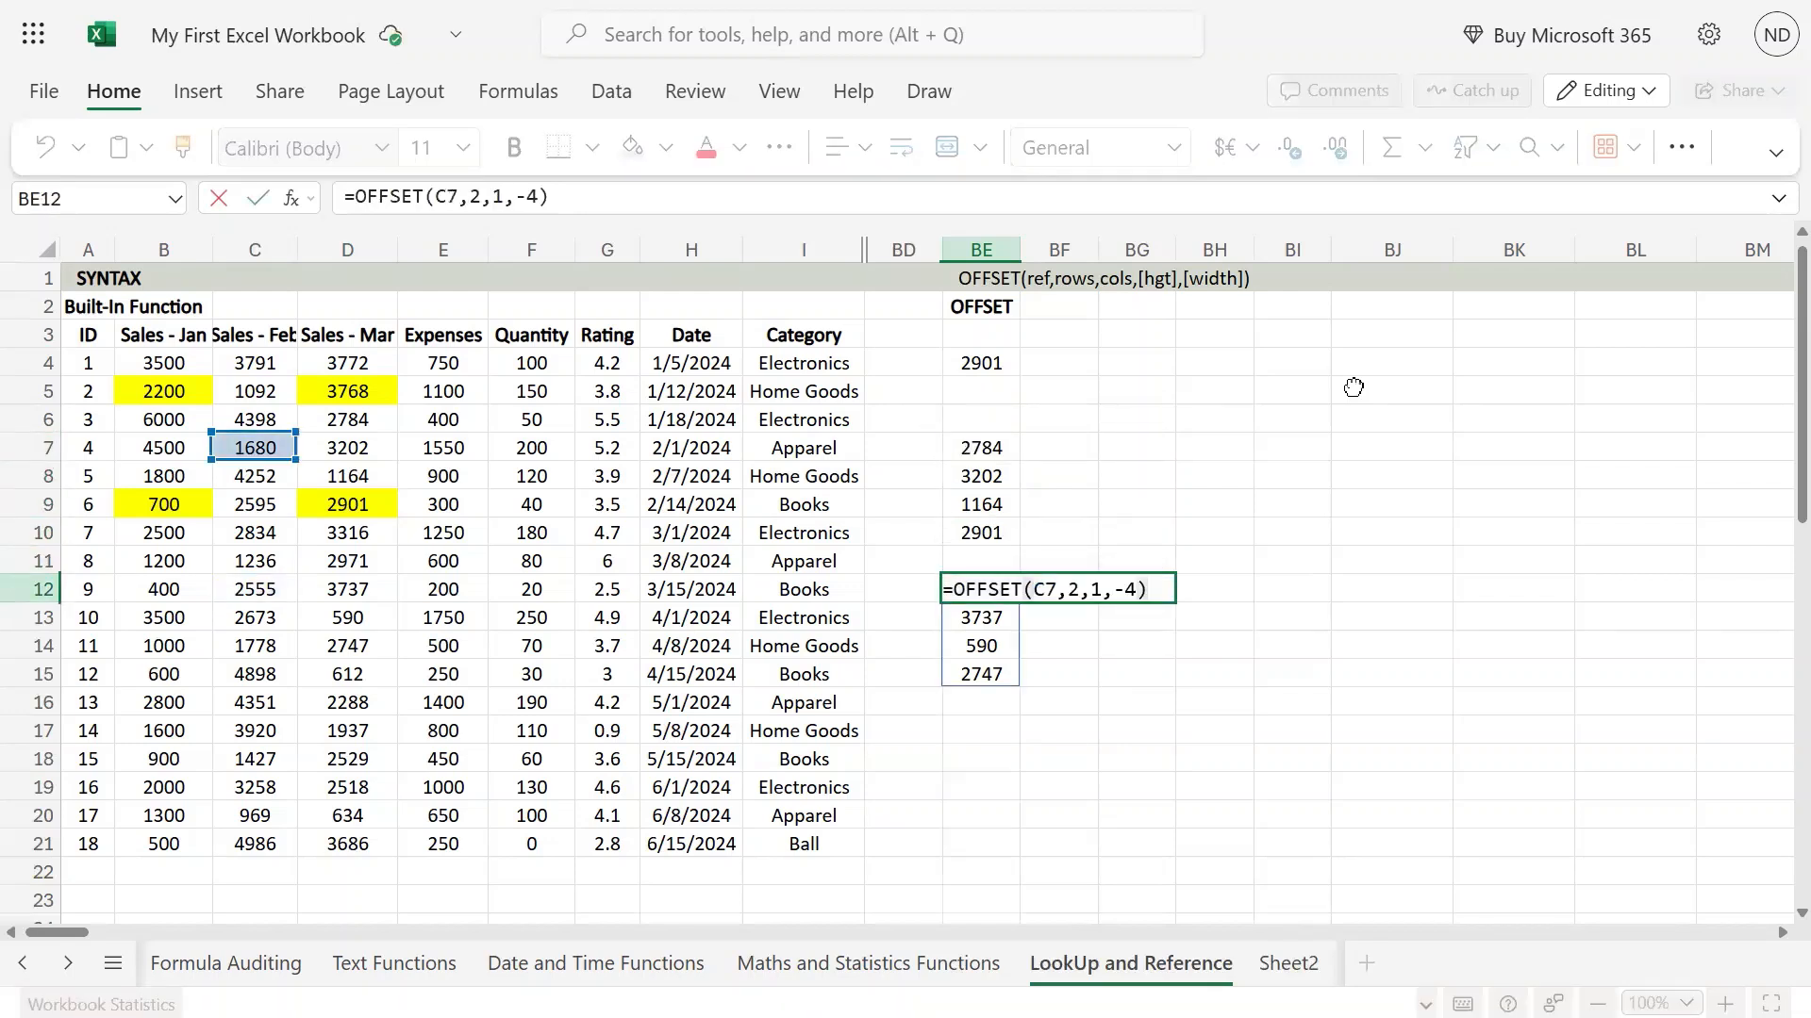
pyautogui.hotkey('ctrl', 'Return')
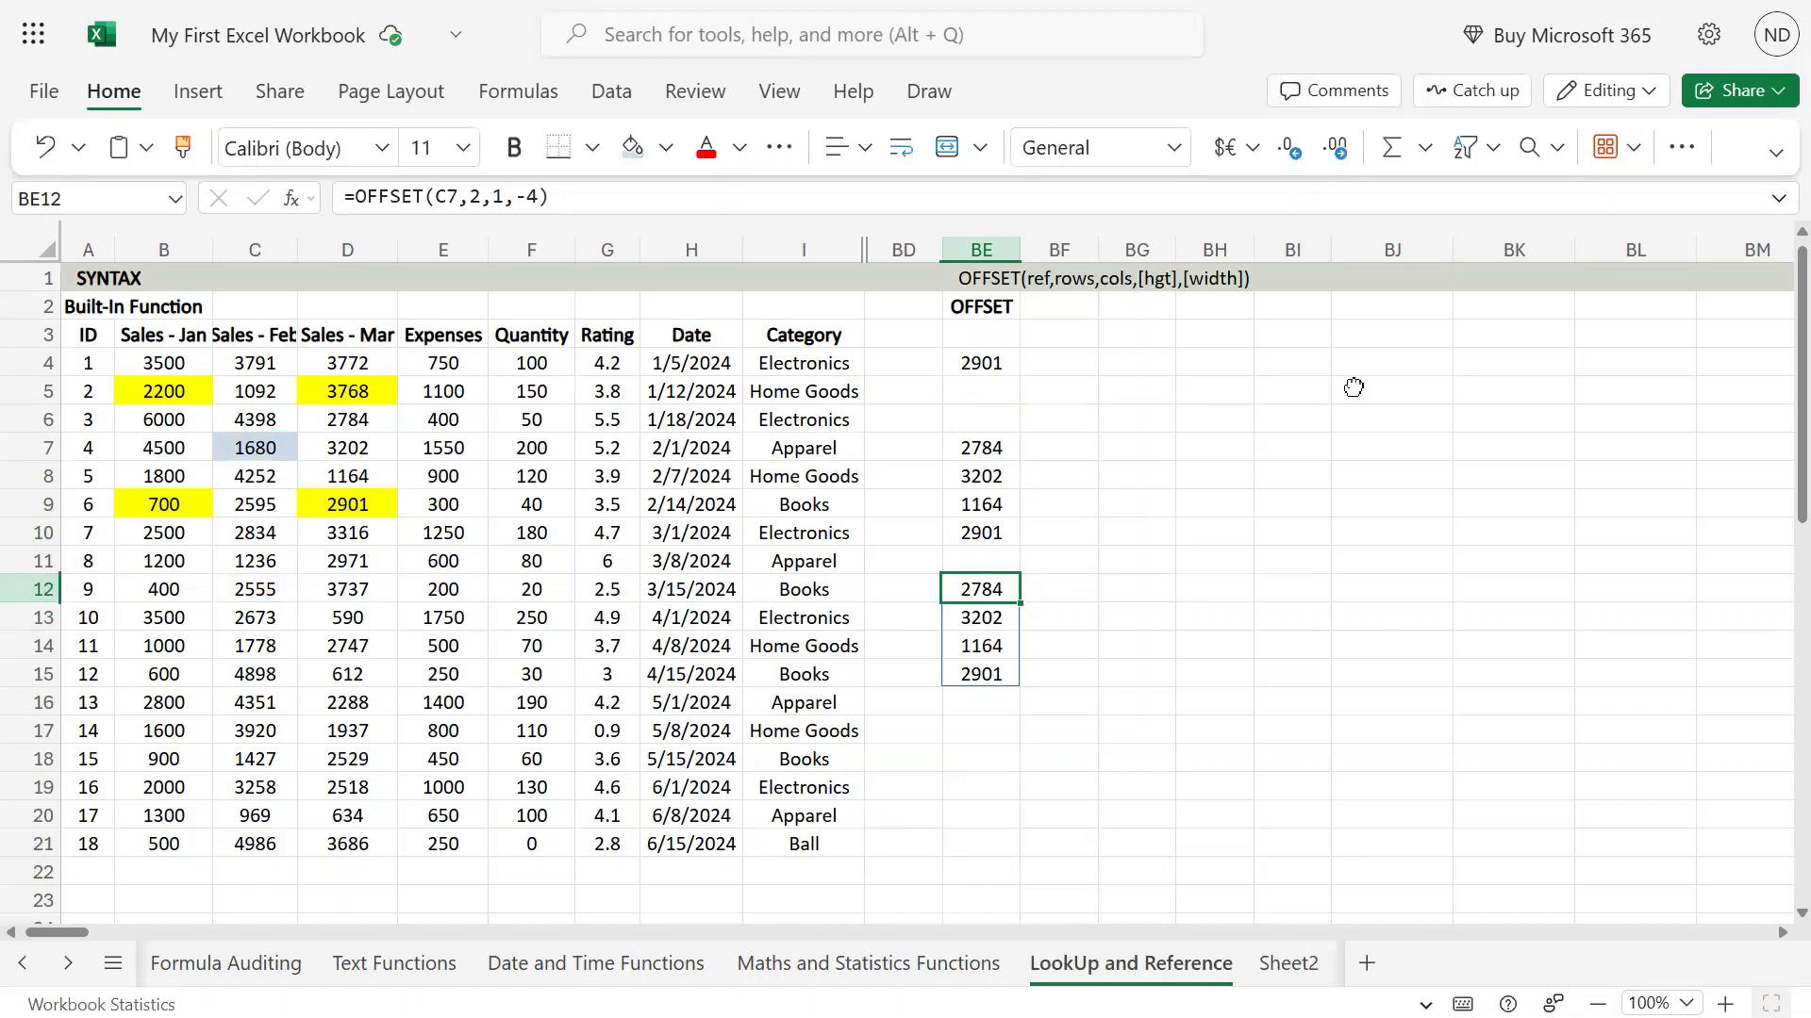
pyautogui.press('Left')
pyautogui.press('Left')
pyautogui.press('Left')
pyautogui.press('Left')
pyautogui.press('Left')
pyautogui.press('Left')
pyautogui.press('Up')
pyautogui.press('Up')
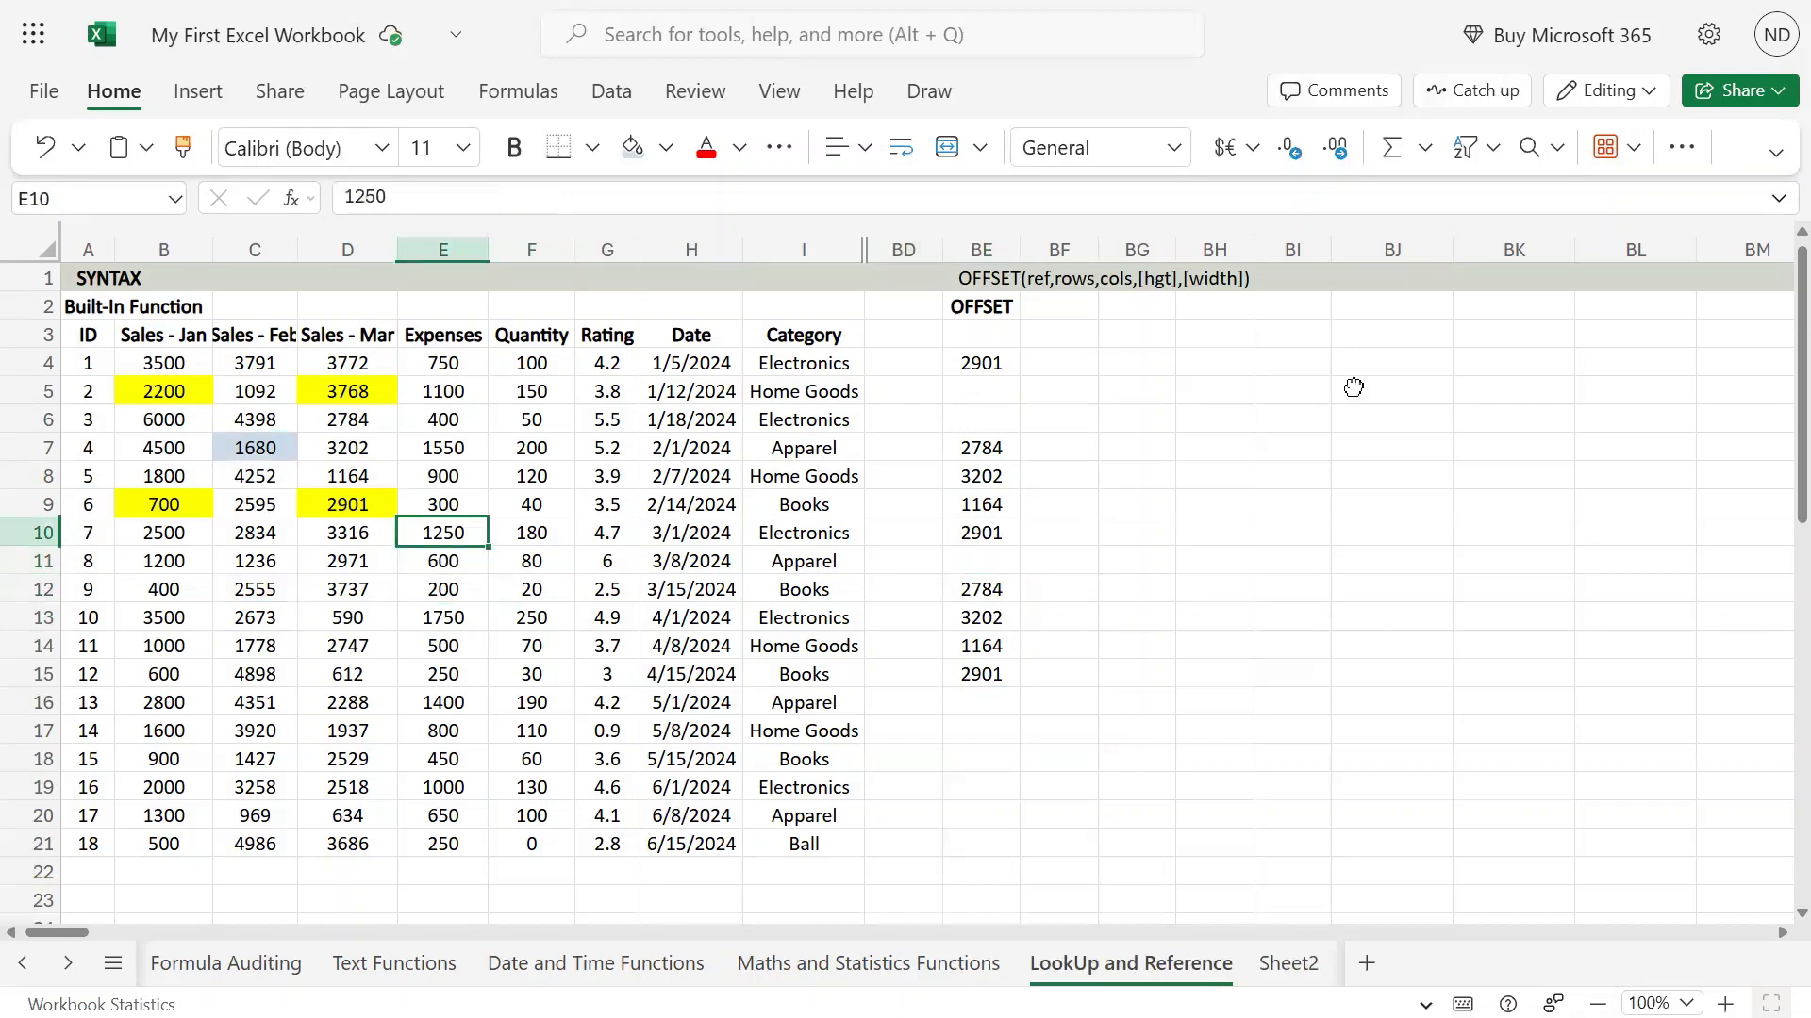
pyautogui.press('Right')
pyautogui.press('Right')
pyautogui.press('Right')
pyautogui.press('Right')
pyautogui.press('Right')
pyautogui.press('Right')
pyautogui.press('Down')
pyautogui.press('Down')
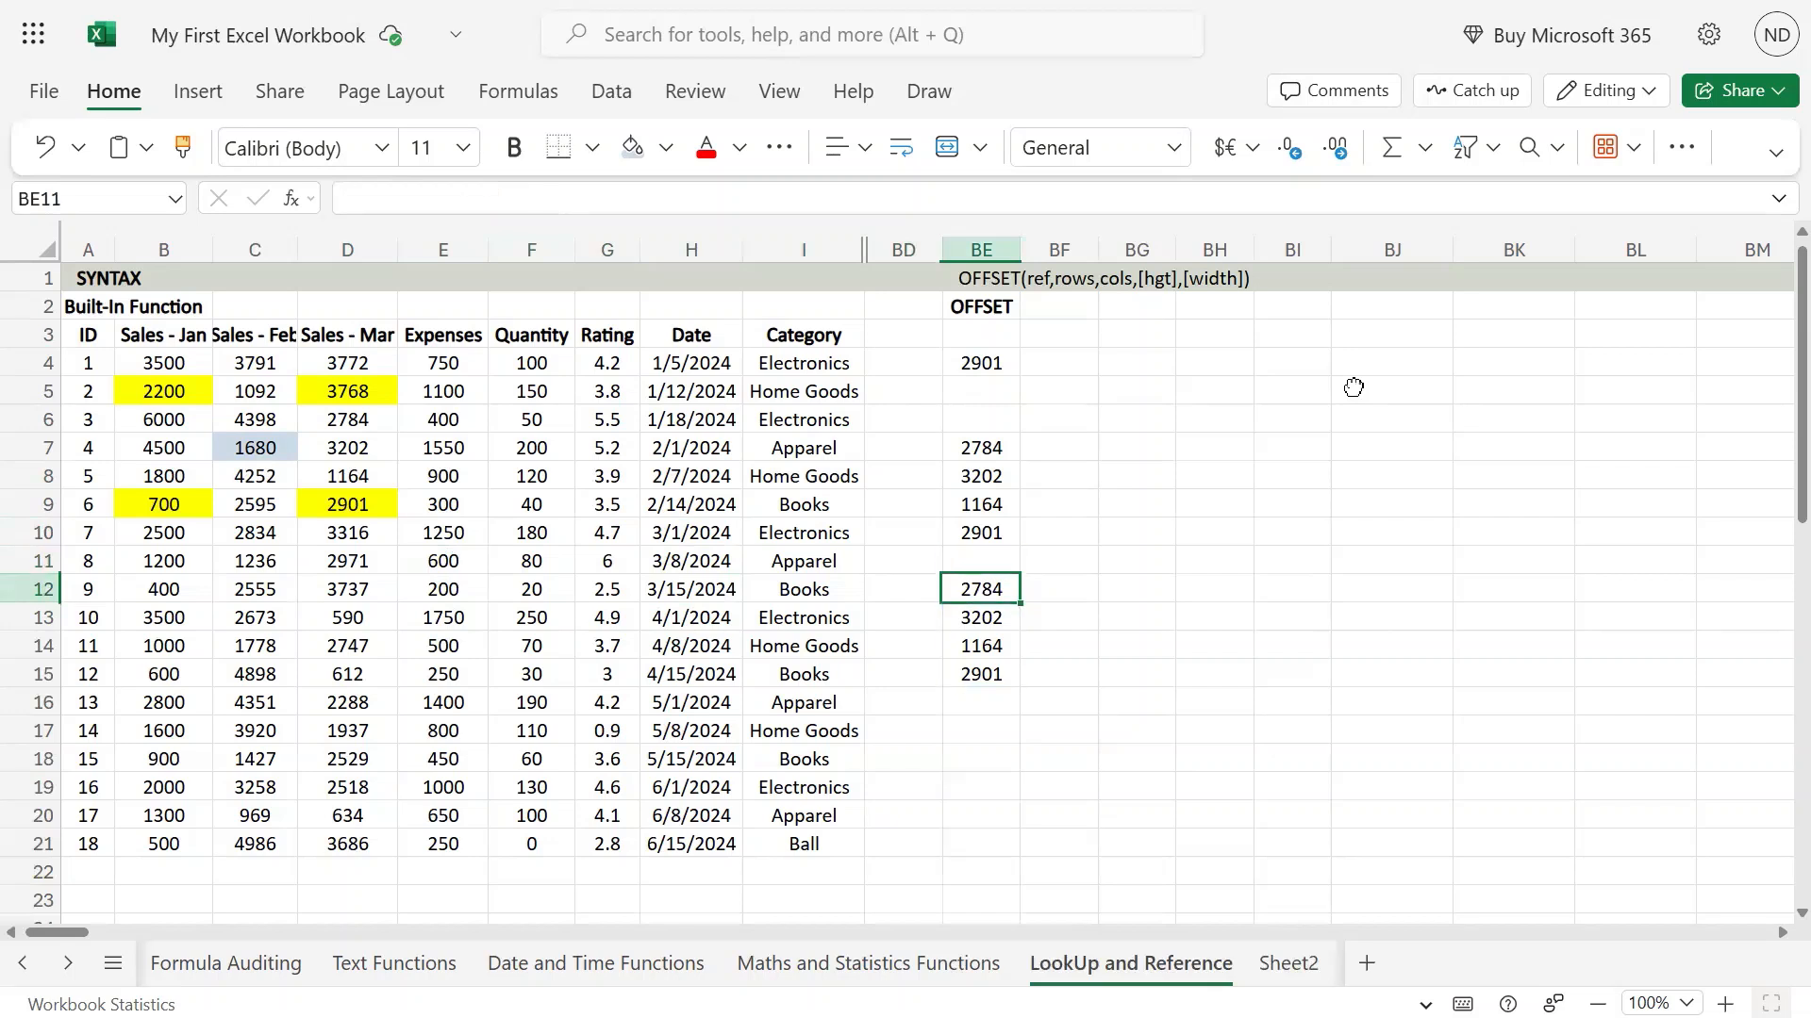
# - Set the height argument of the BE12 formula to 4, giving =OFFSET(C7,2,1,4)
pyautogui.press('F2')
pyautogui.press('BackSpace')
pyautogui.press('BackSpace')
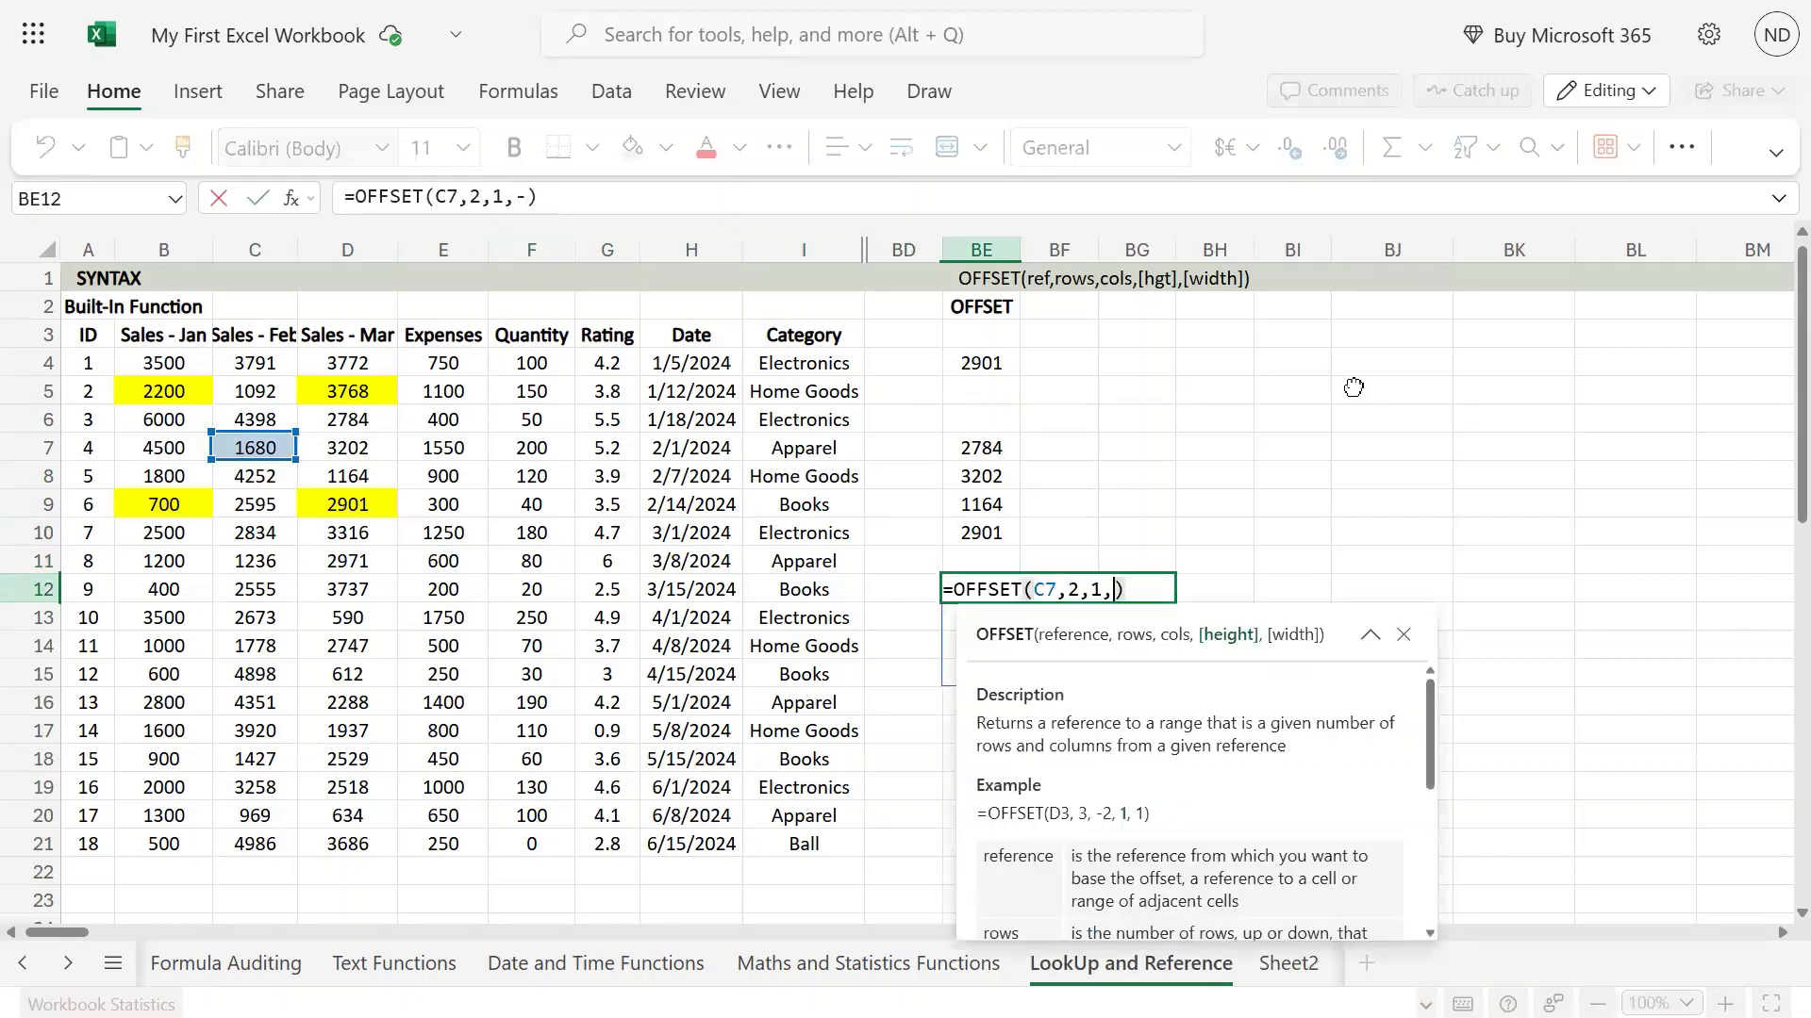
pyautogui.write('4')
pyautogui.hotkey('ctrl', 'Return')
# - Select the source cells D9:D12 to compare them with the results spilled from BE12
pyautogui.press('Left')
pyautogui.press('Left')
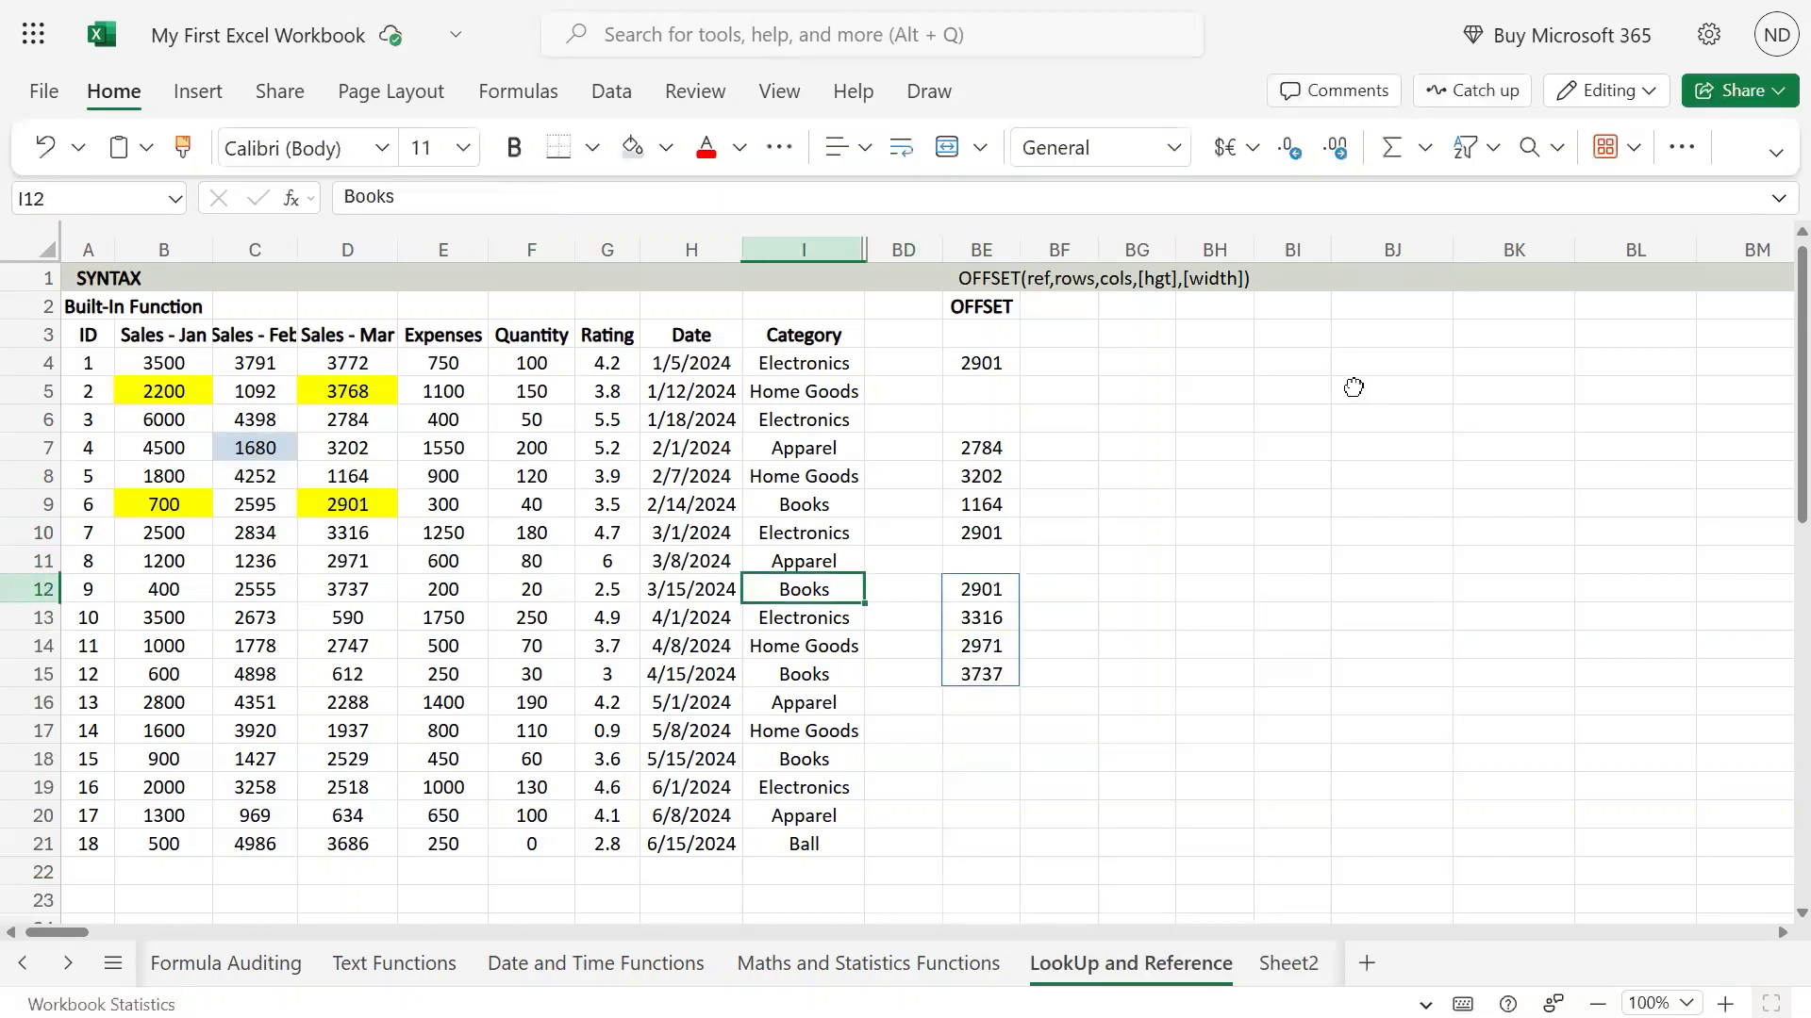
pyautogui.press('Left')
pyautogui.press('Left')
pyautogui.press('Left')
pyautogui.press('Left')
pyautogui.press('Left')
pyautogui.press('Up')
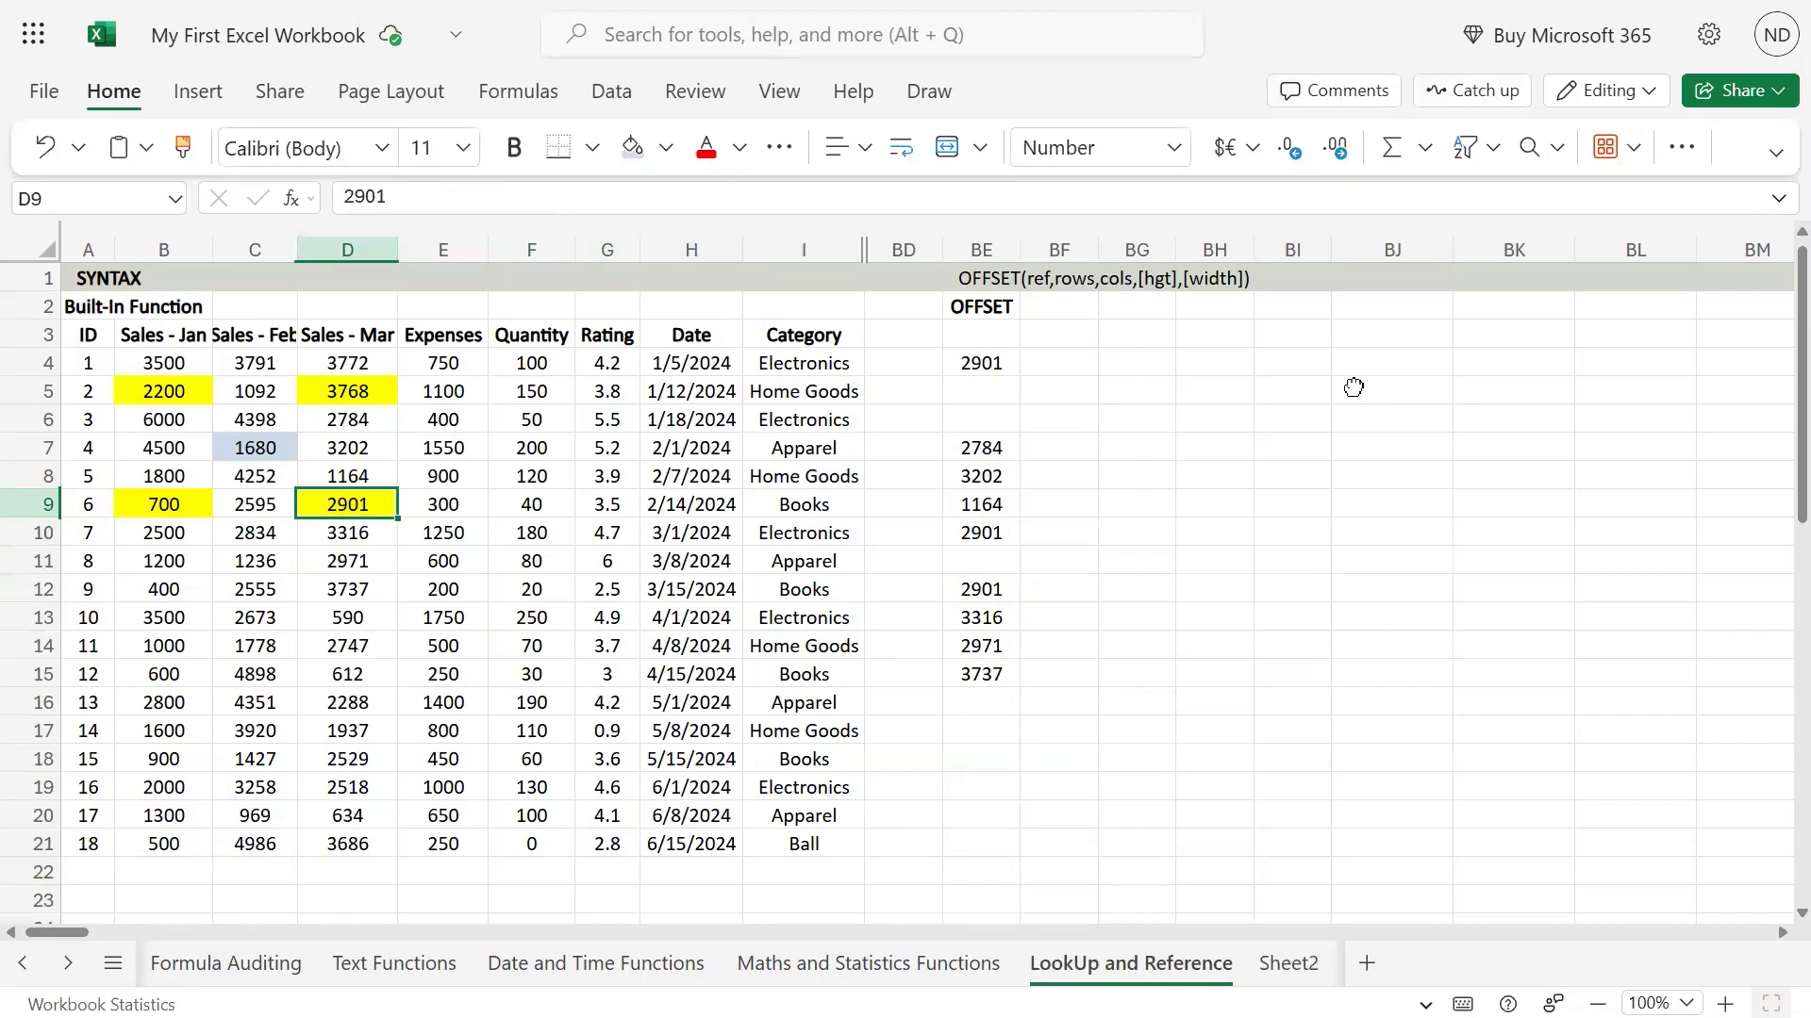
pyautogui.hotkey('shift', 'Down')
pyautogui.hotkey('shift', 'Down')
pyautogui.hotkey('shift', 'Down')
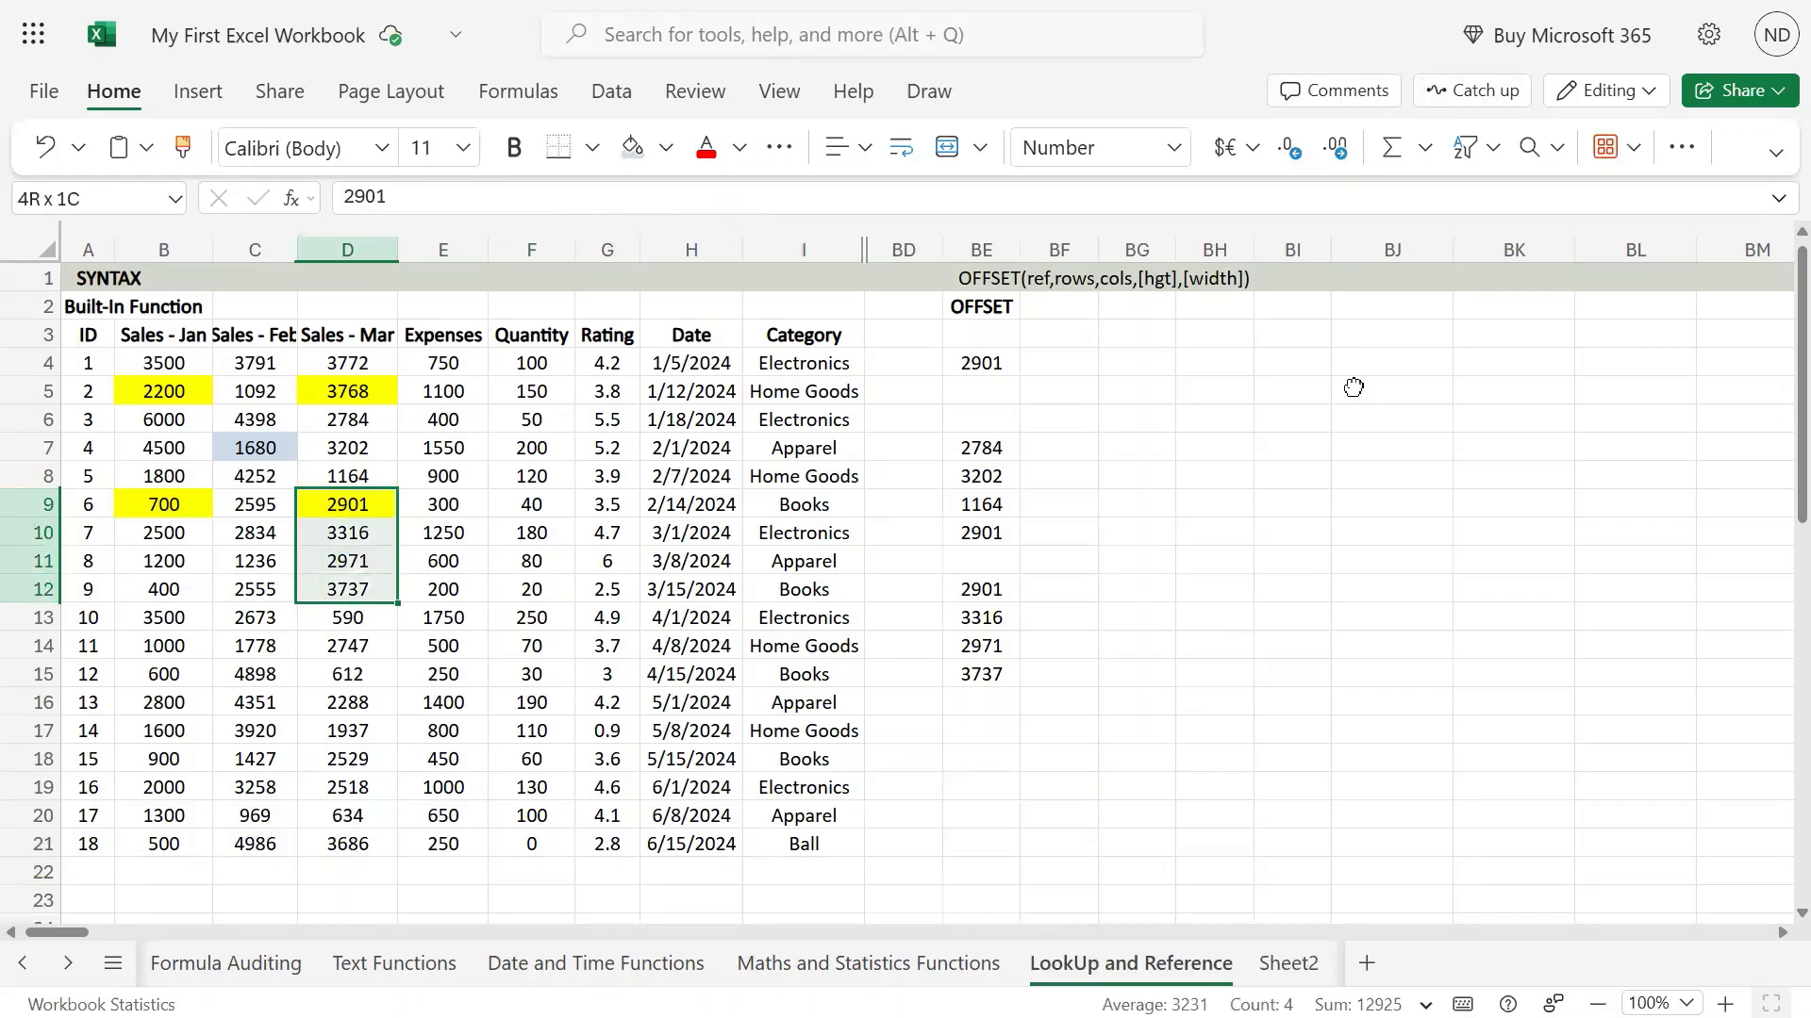
# - Add a width argument of 2 to the BE12 formula, making it =OFFSET(C7,2,1,4,2)
pyautogui.press('Right')
pyautogui.press('Right')
pyautogui.press('Right')
pyautogui.press('Right')
pyautogui.press('Right')
pyautogui.press('Right')
pyautogui.press('Right')
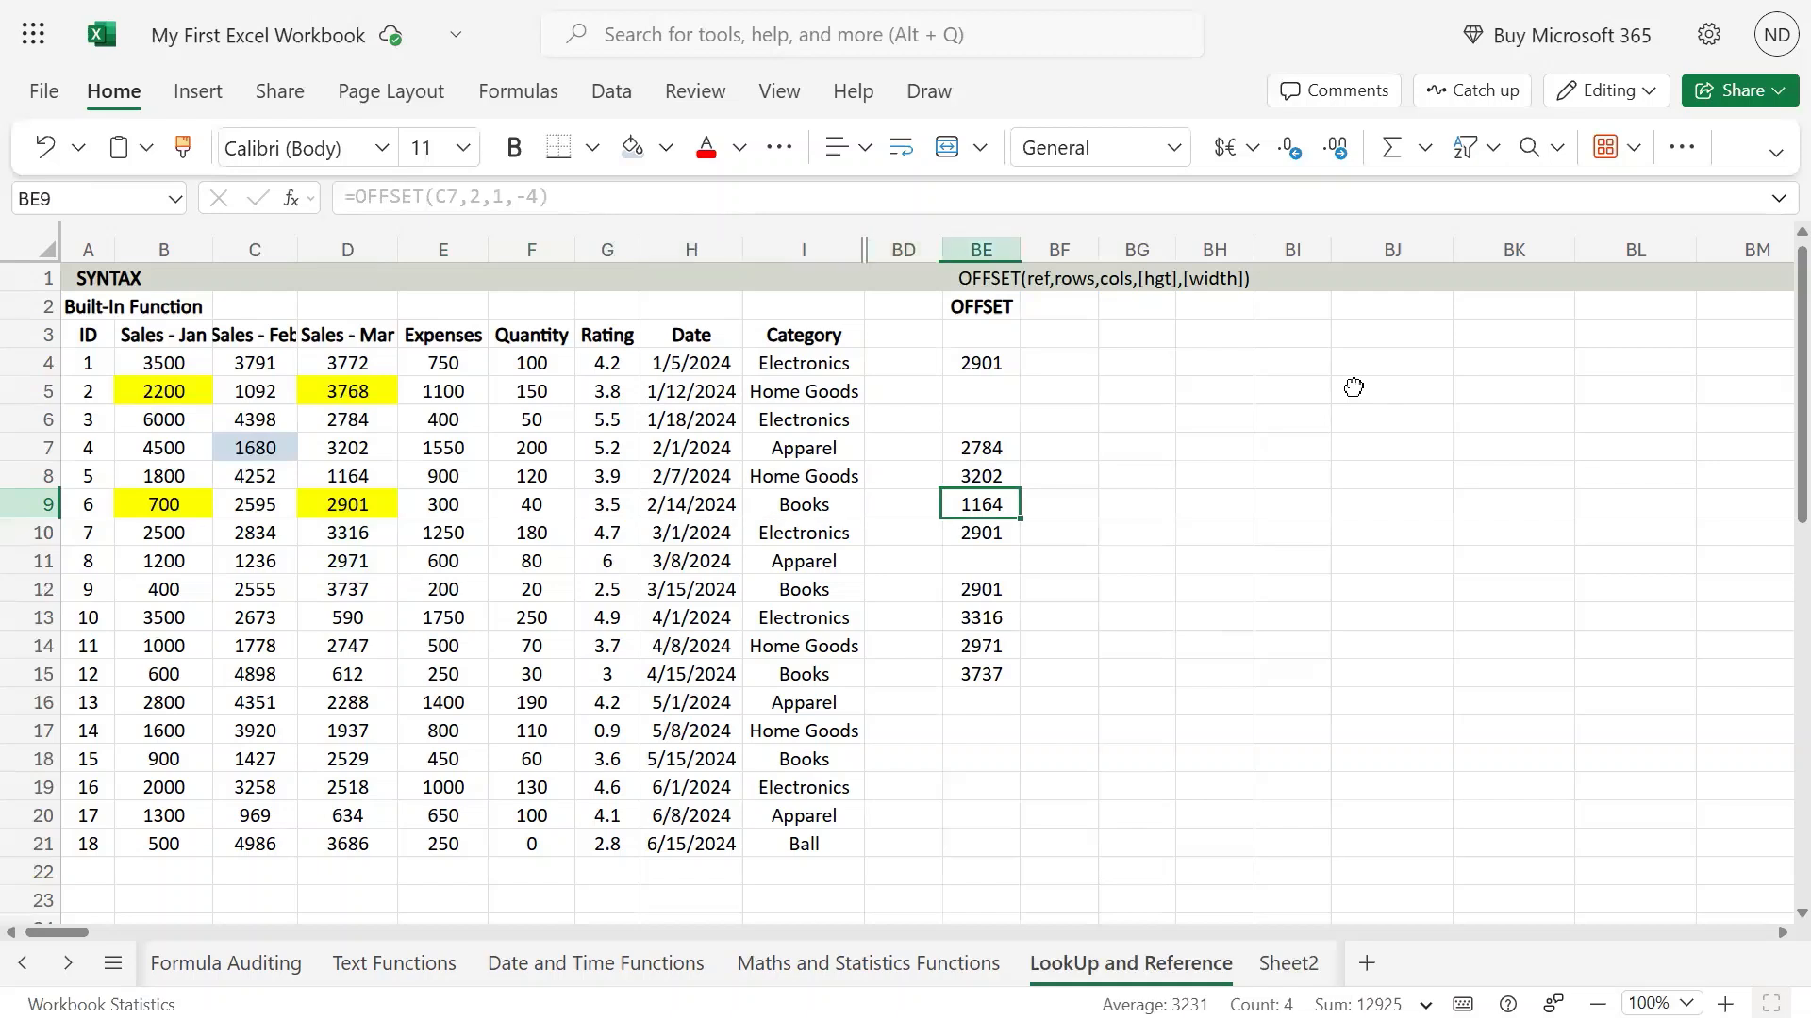
pyautogui.press('Down')
pyautogui.press('Down')
pyautogui.press('Down')
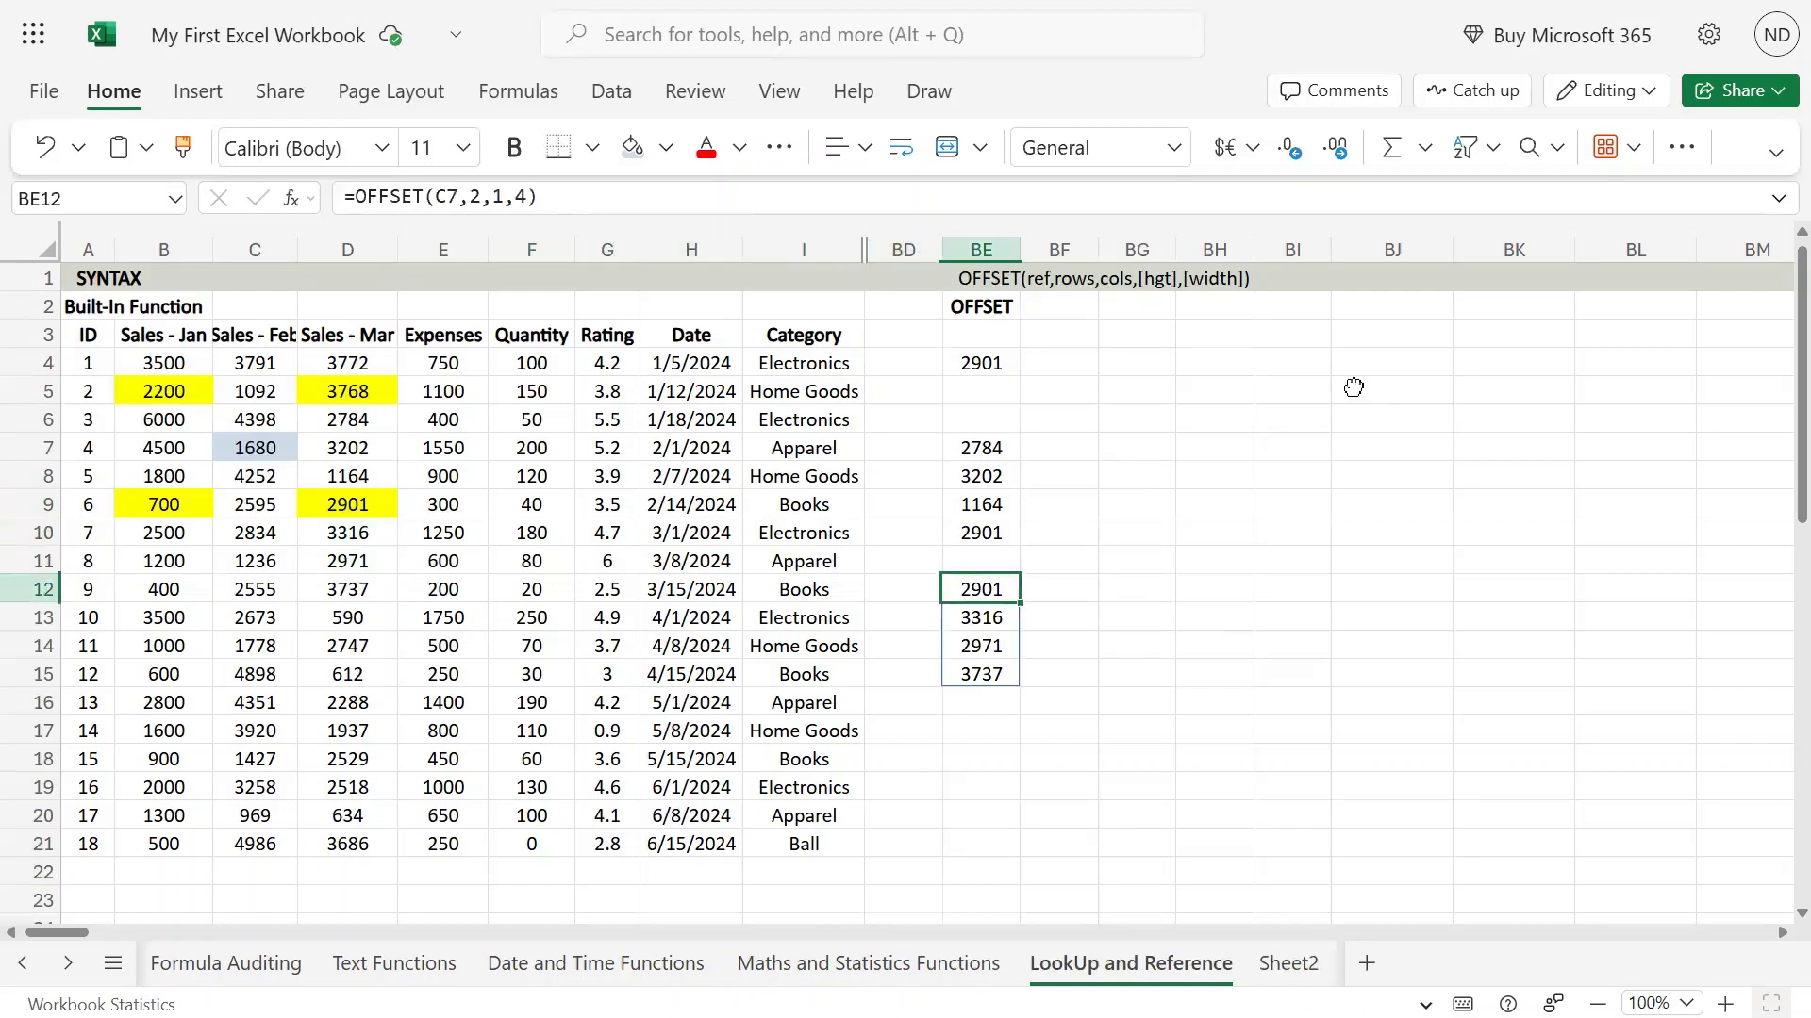
pyautogui.press('F2')
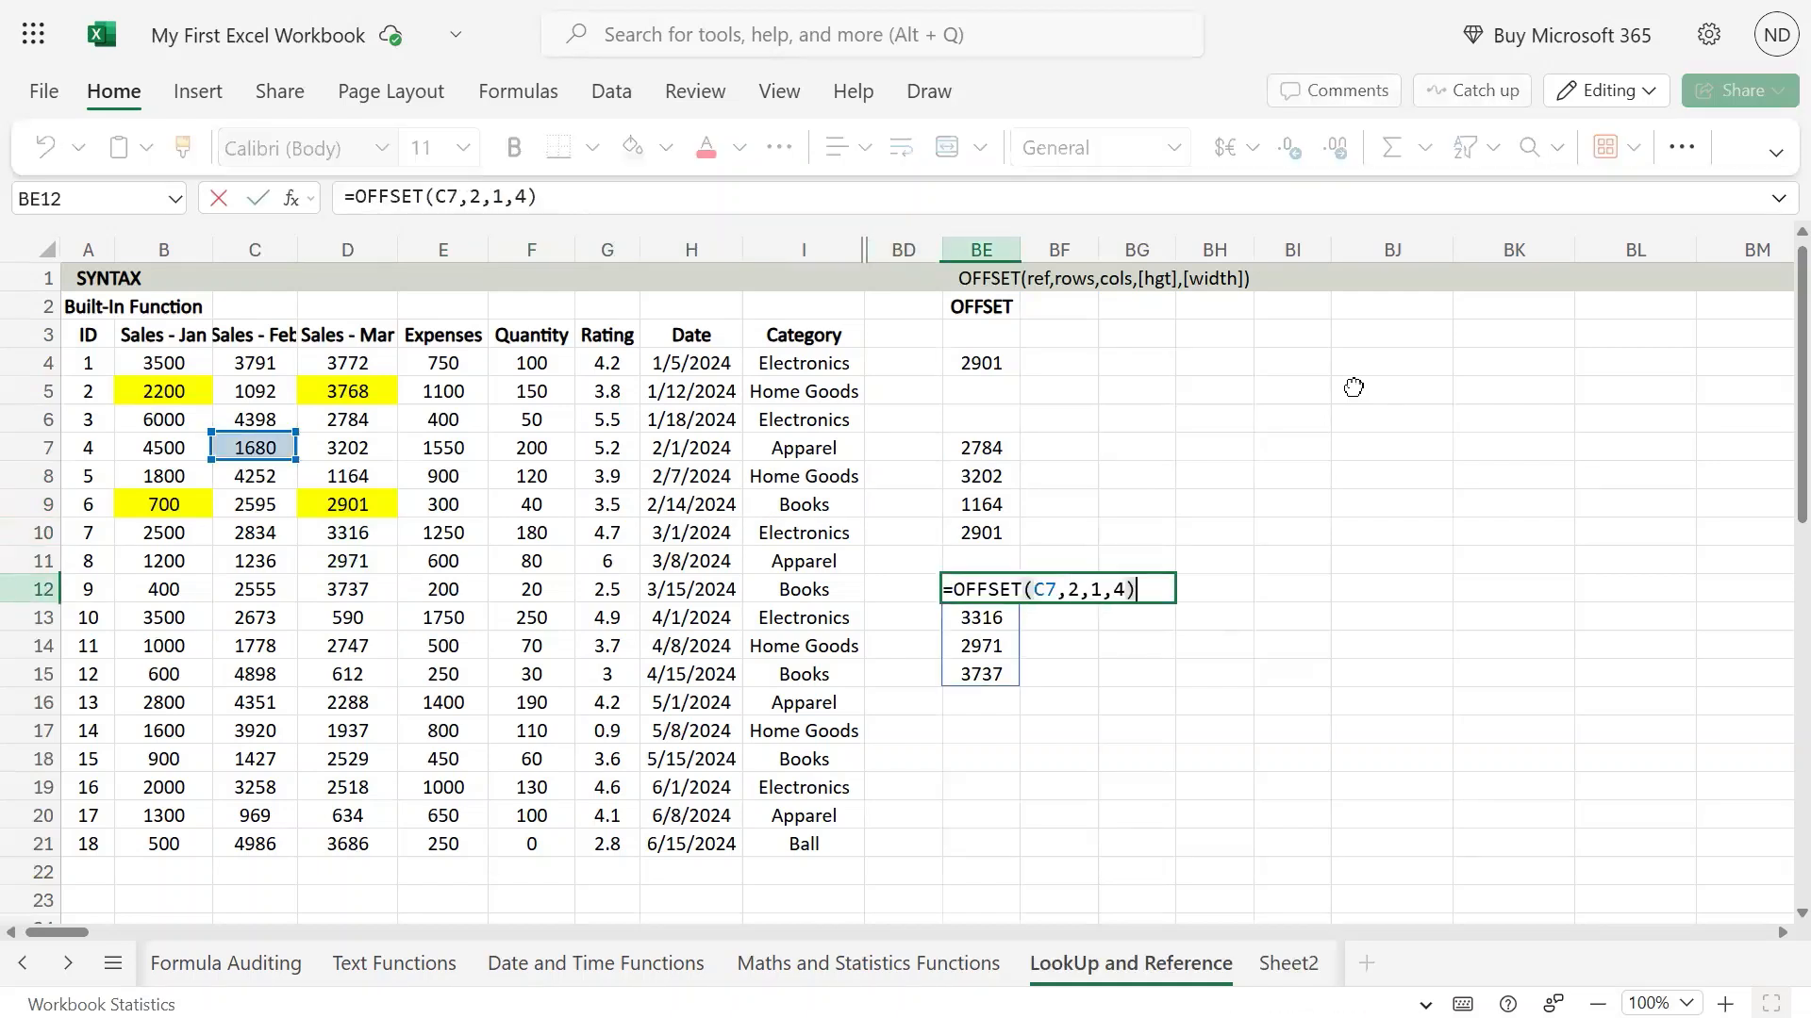
pyautogui.press('Left')
pyautogui.write(',')
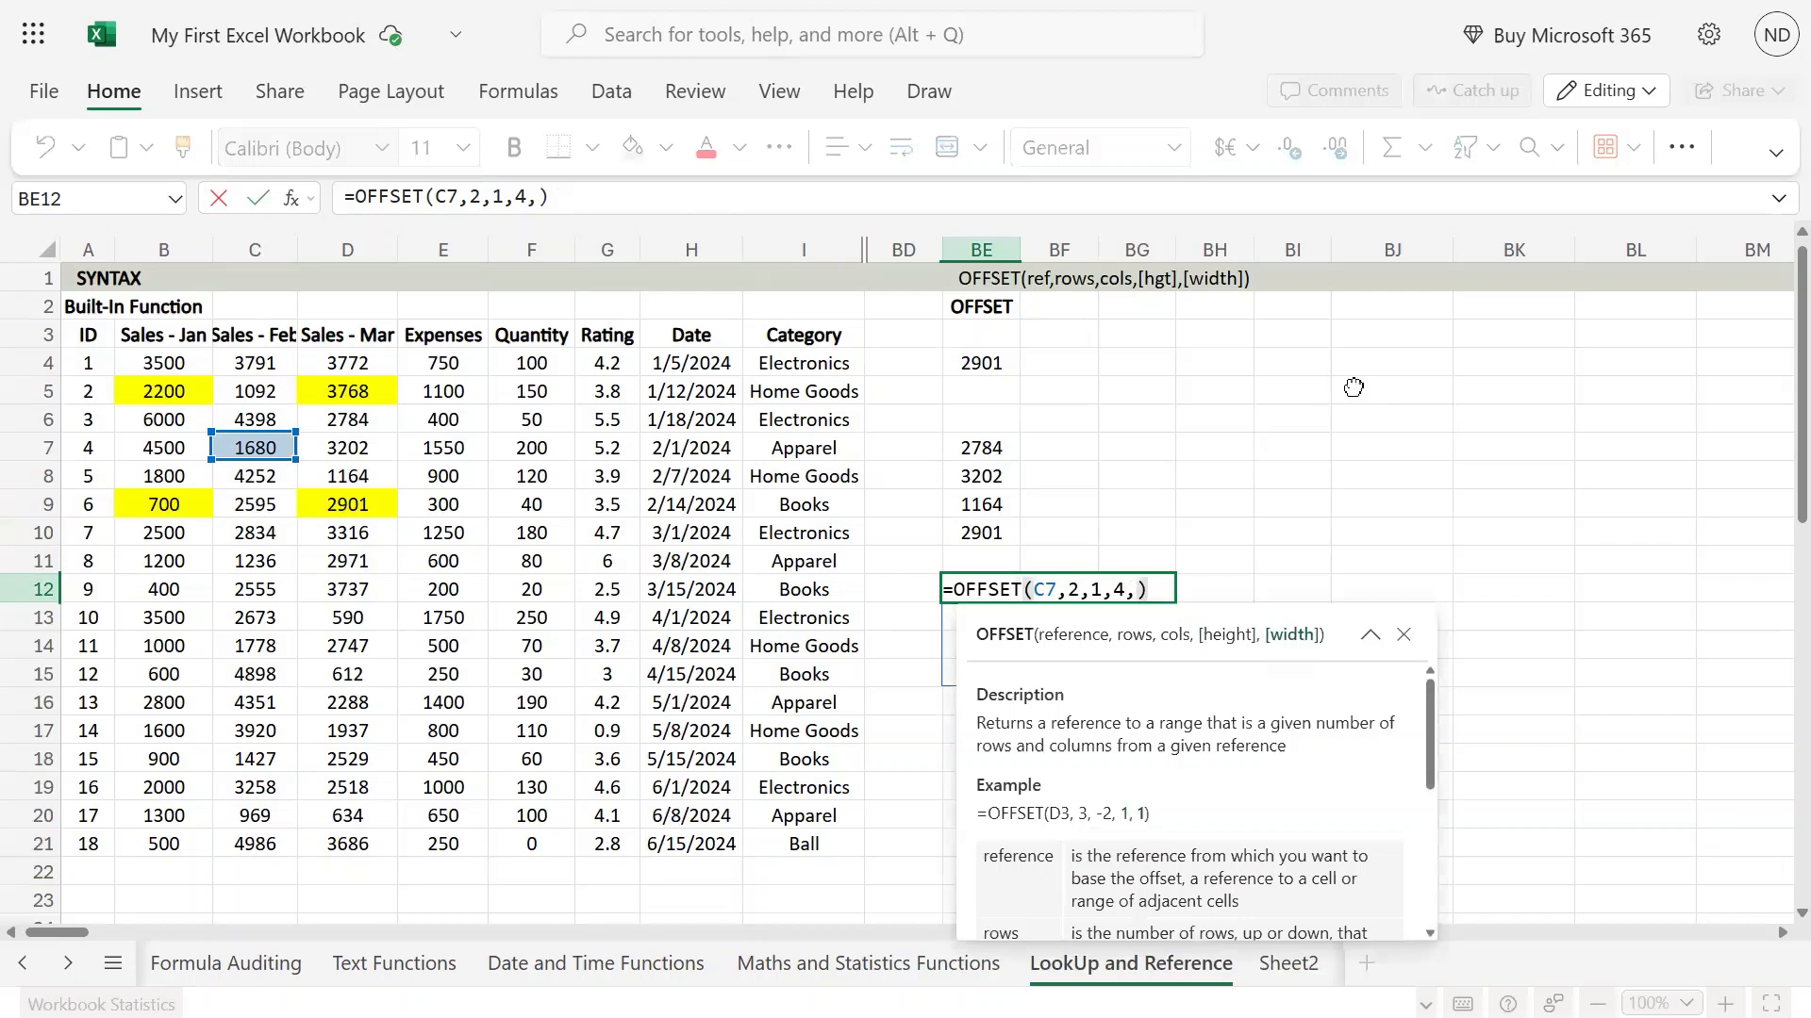
pyautogui.write('2')
pyautogui.press('Return')
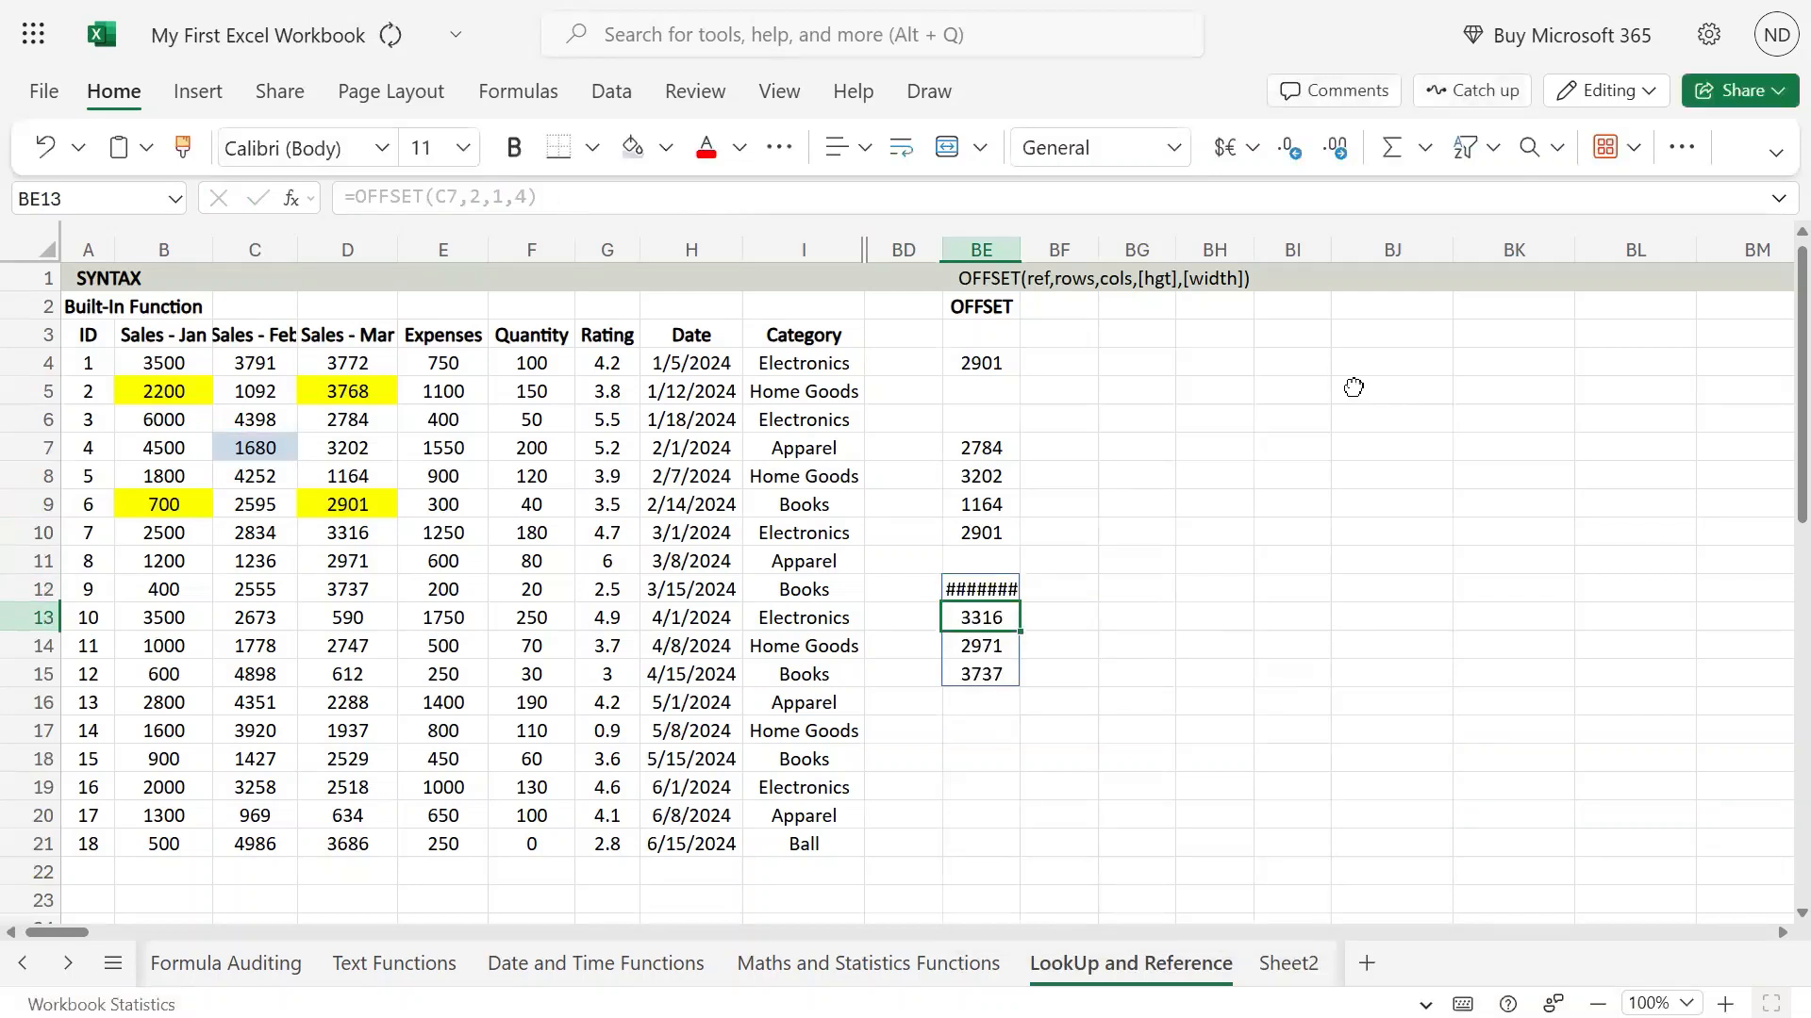
# - Select the spilled result range BE12:BF15 to examine its height and width
pyautogui.press('Right')
pyautogui.press('Up')
pyautogui.press('Left')
pyautogui.hotkey('shift', 'Right')
pyautogui.hotkey('shift', 'Down')
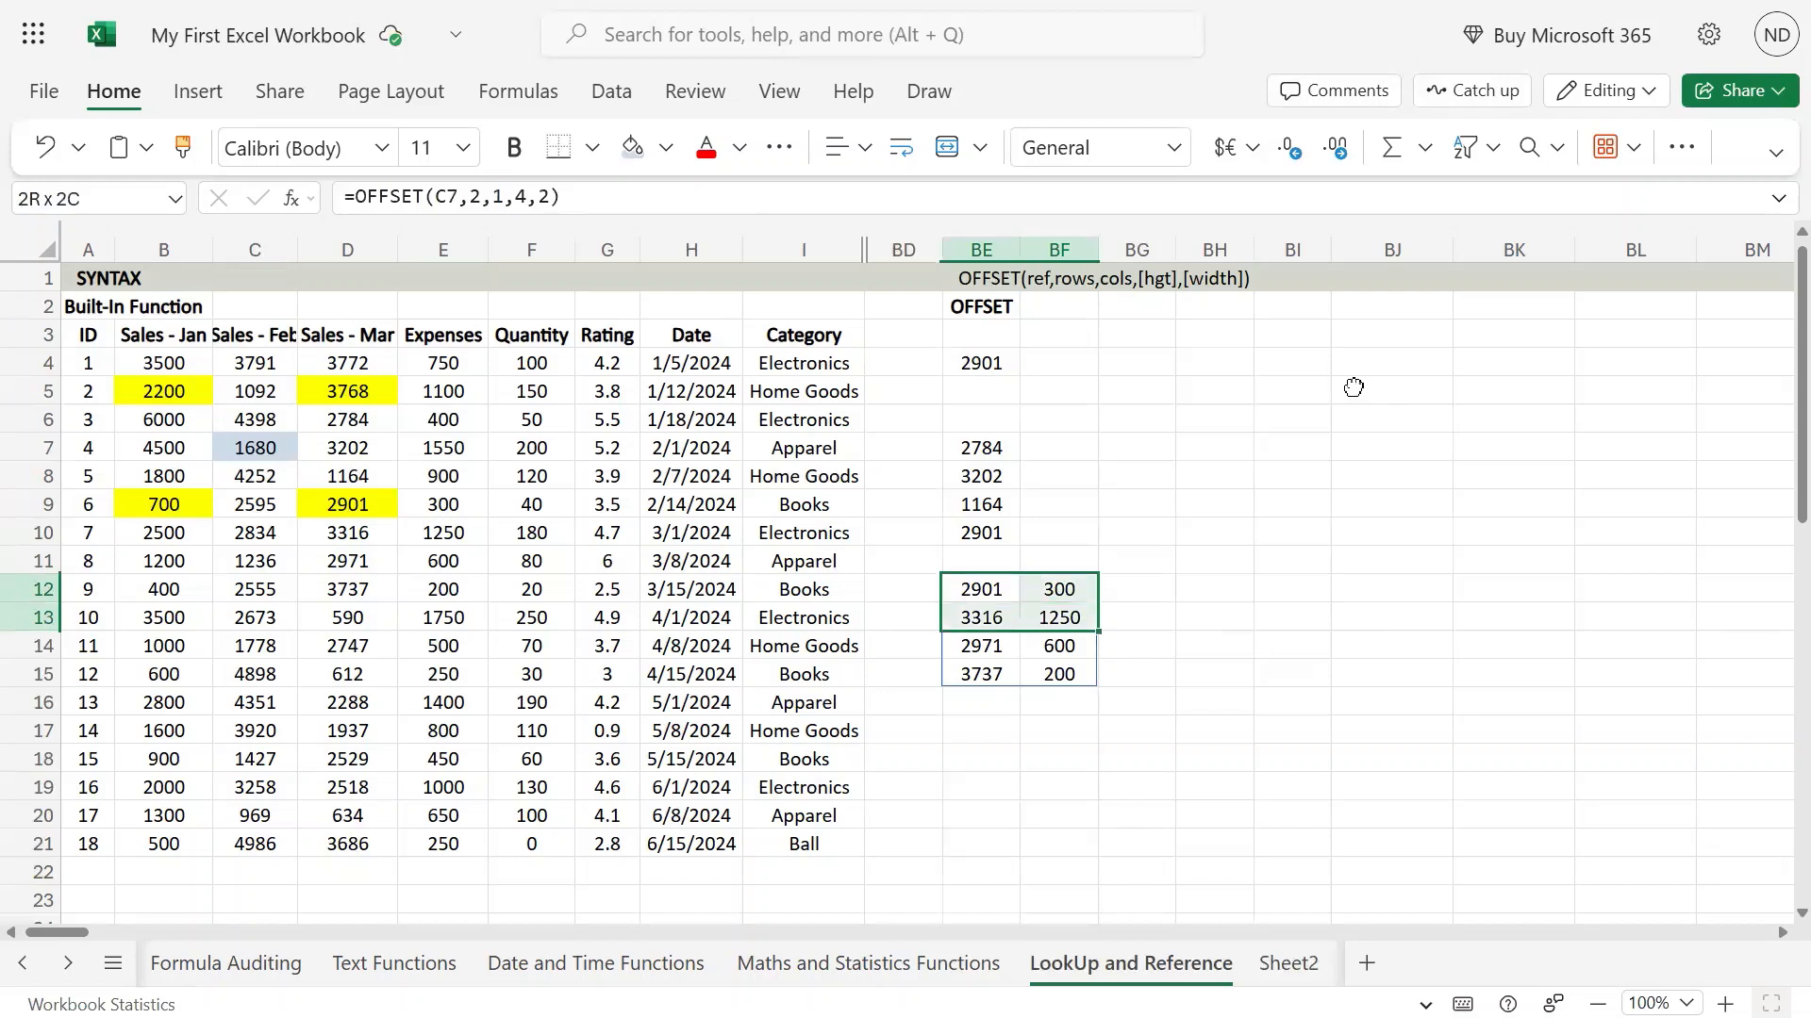
pyautogui.hotkey('shift', 'Down')
pyautogui.hotkey('shift', 'Down')
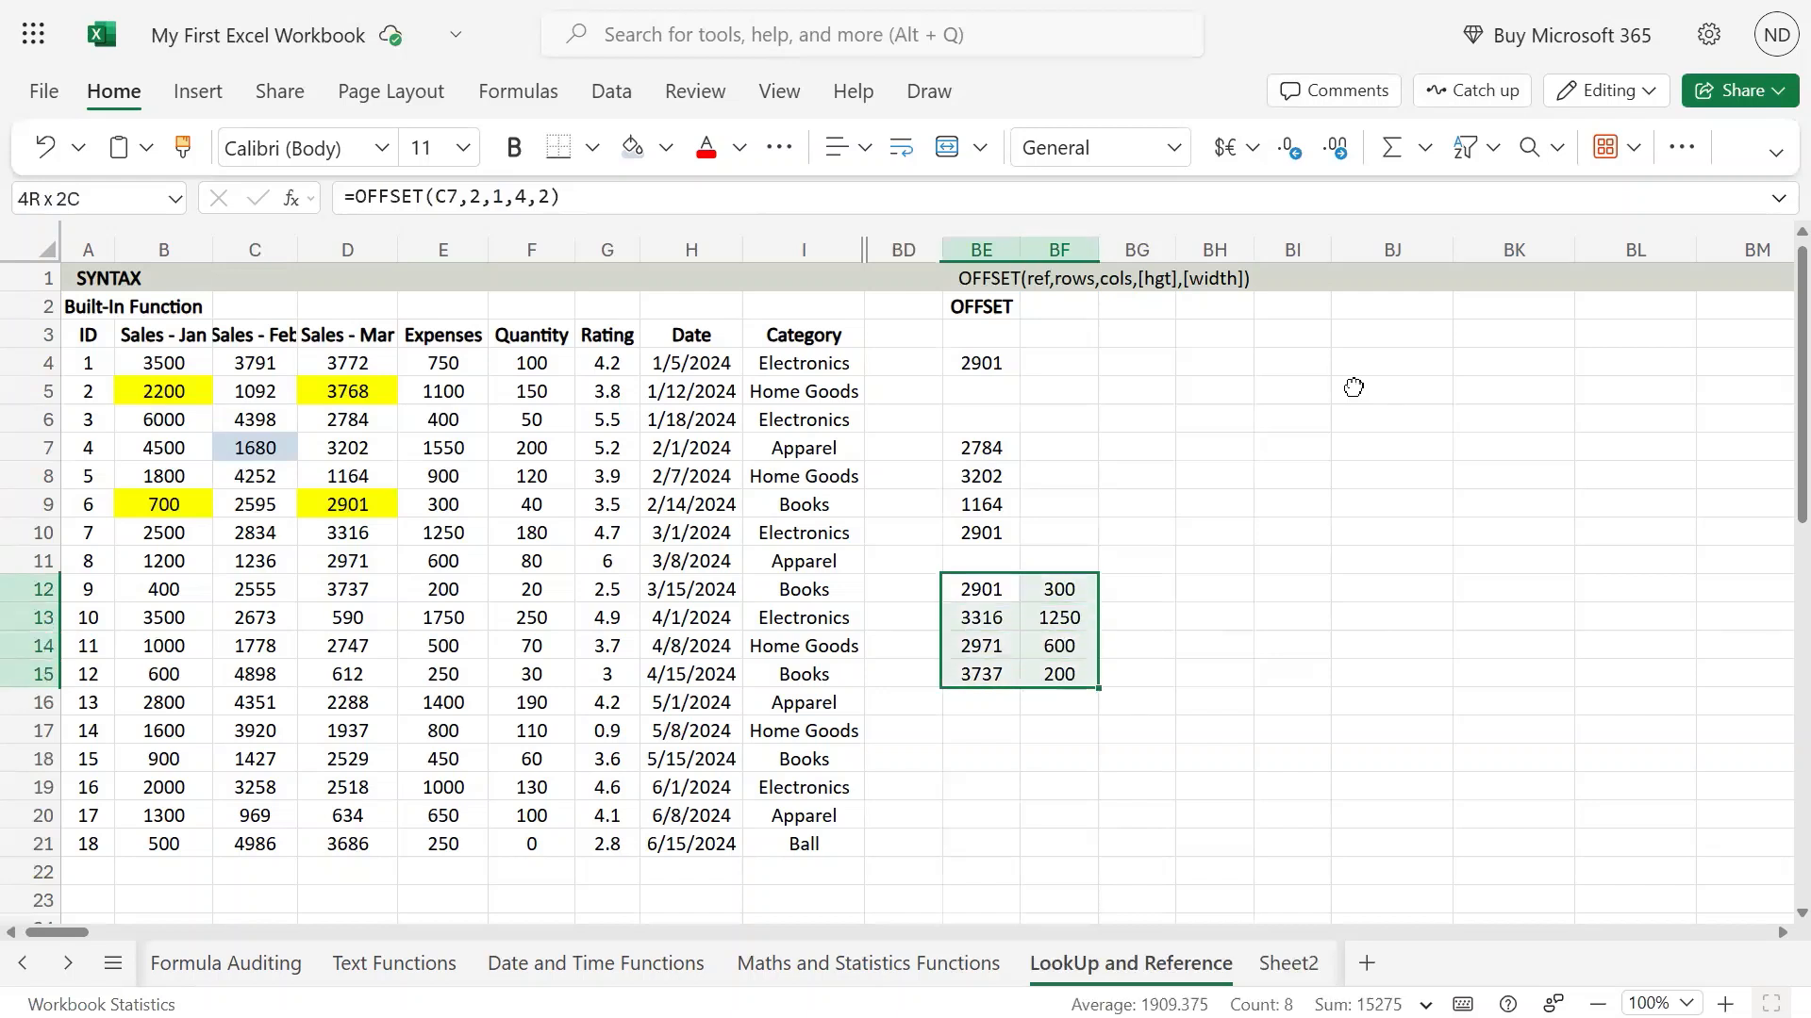
# - Select the source range D9:E12 to match it against the two-column OFFSET result
pyautogui.press('Left')
pyautogui.press('Left')
pyautogui.press('Left')
pyautogui.press('Left')
pyautogui.press('Left')
pyautogui.press('Left')
pyautogui.press('Left')
pyautogui.press('Up')
pyautogui.press('Up')
pyautogui.press('Up')
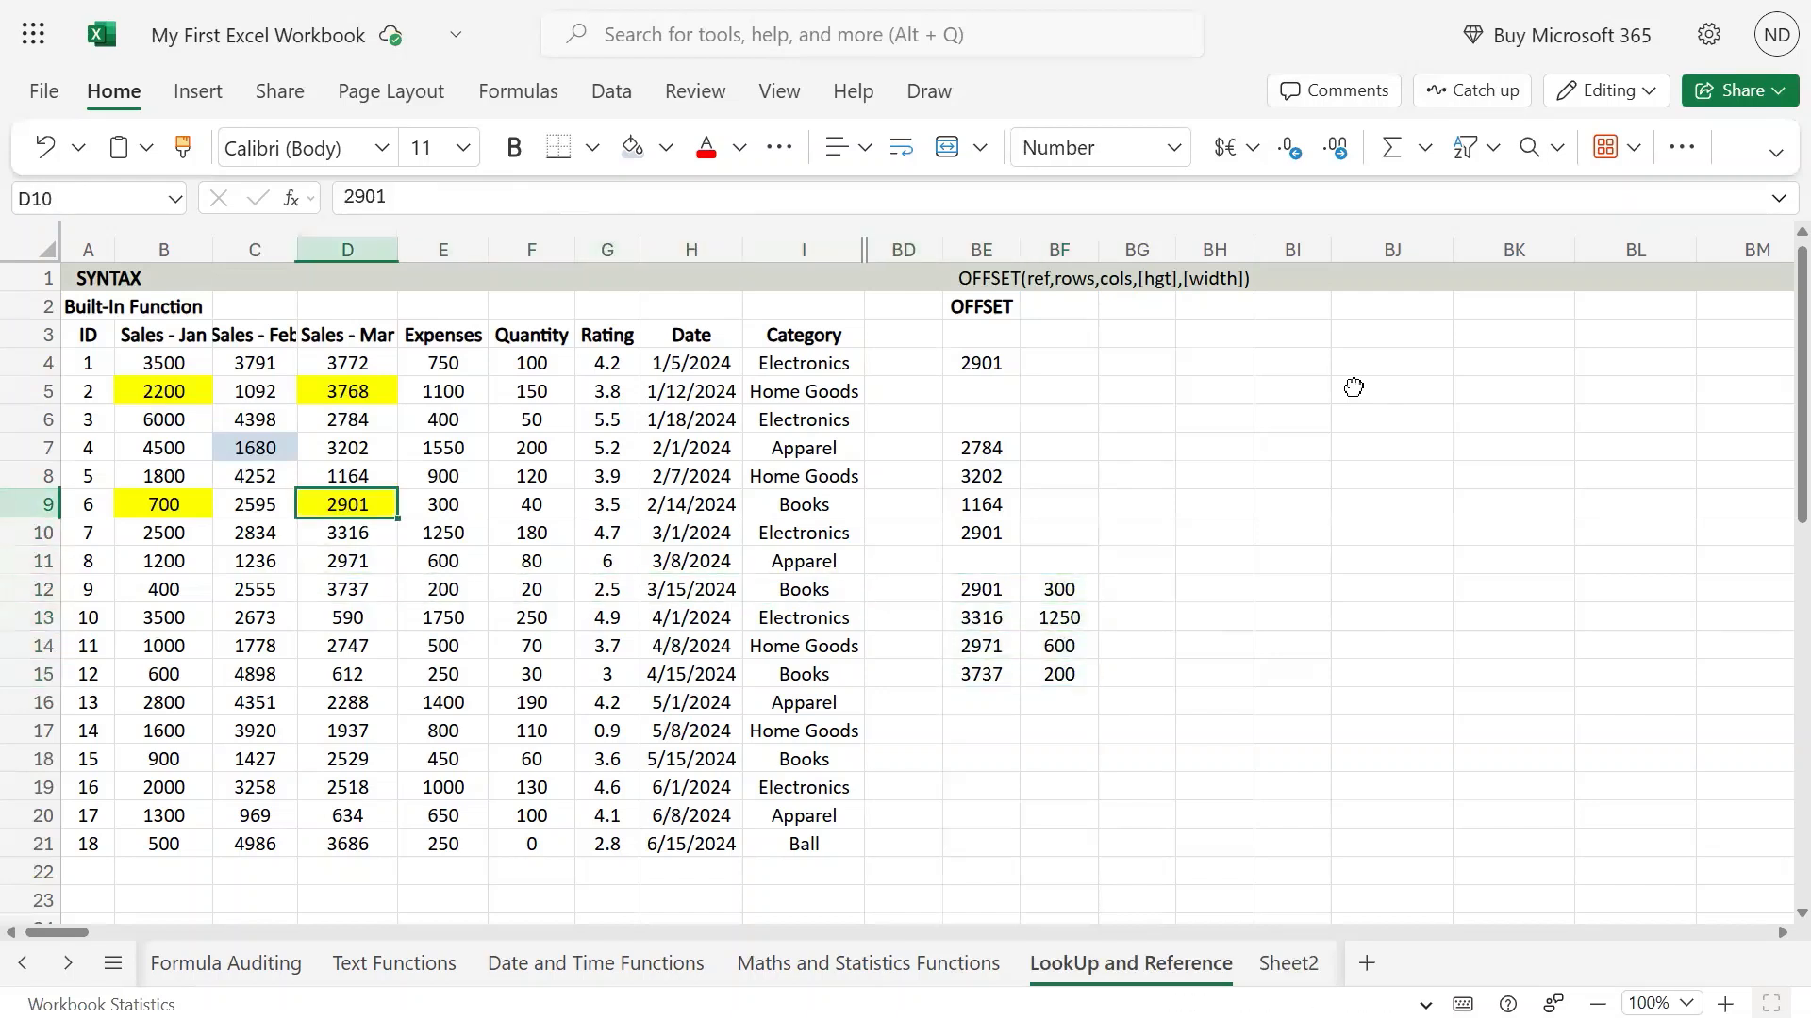
pyautogui.press('Right')
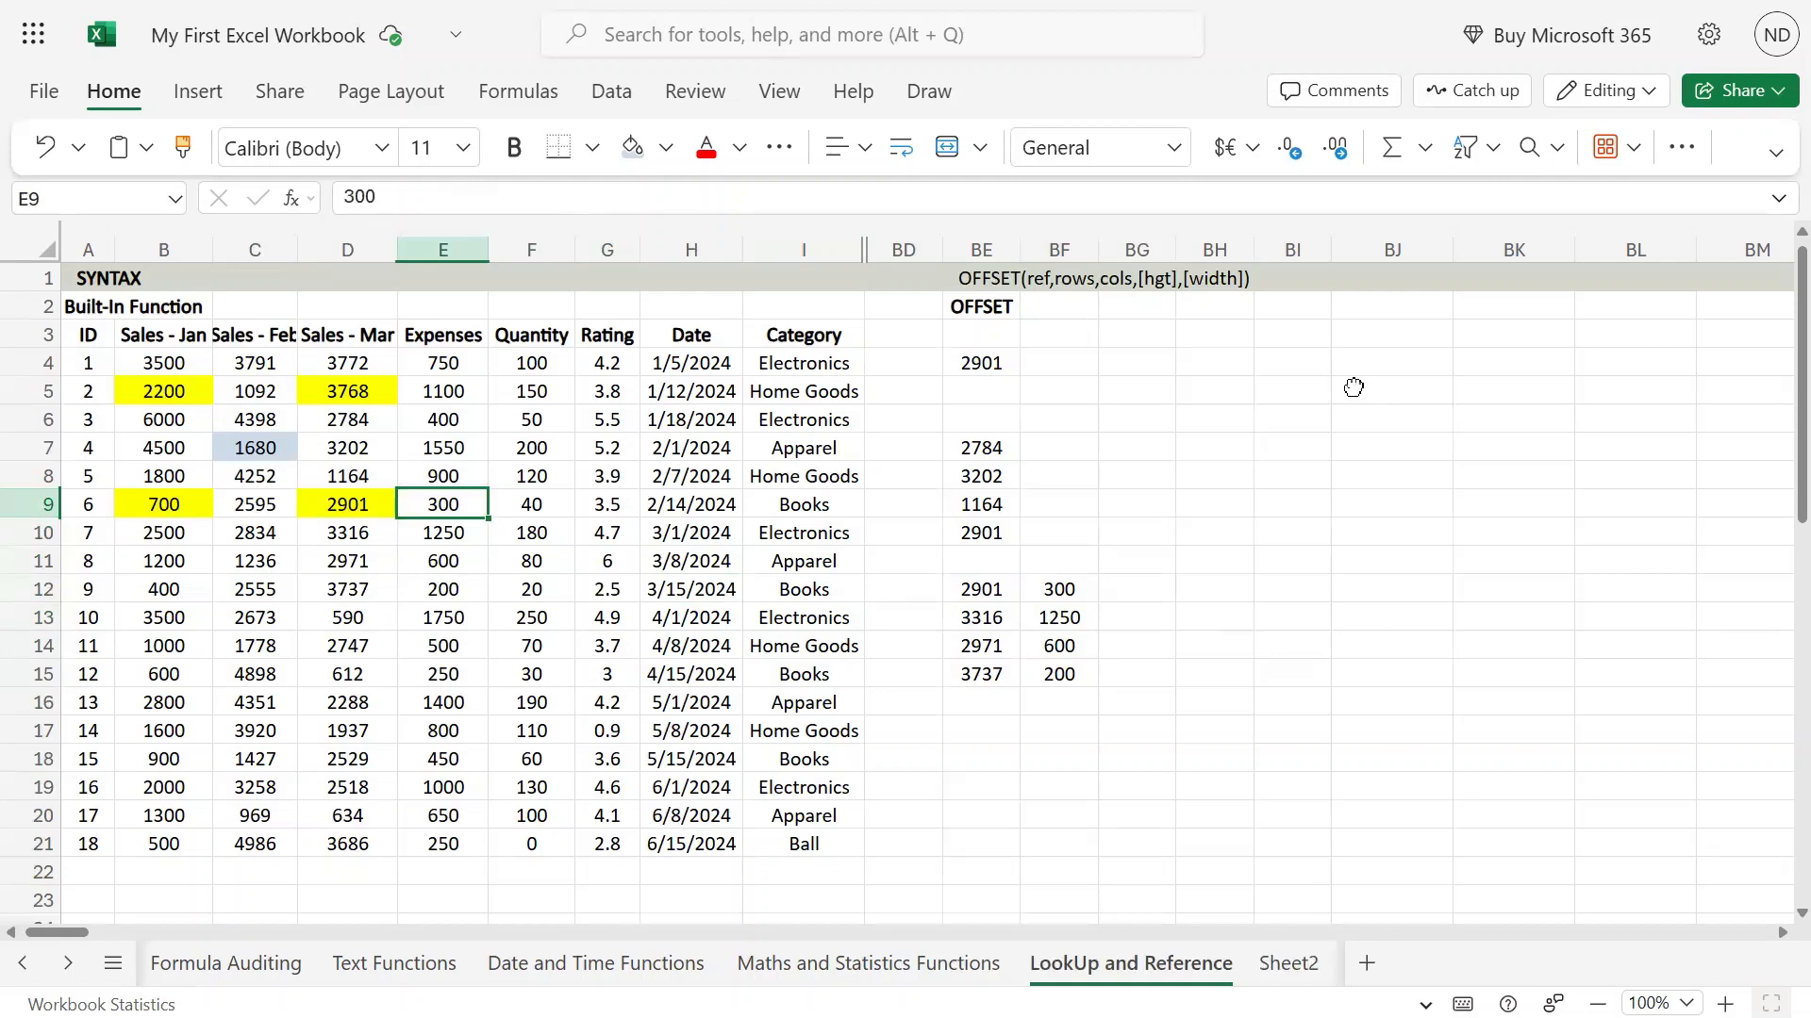
pyautogui.press('Left')
pyautogui.hotkey('shift', 'Right')
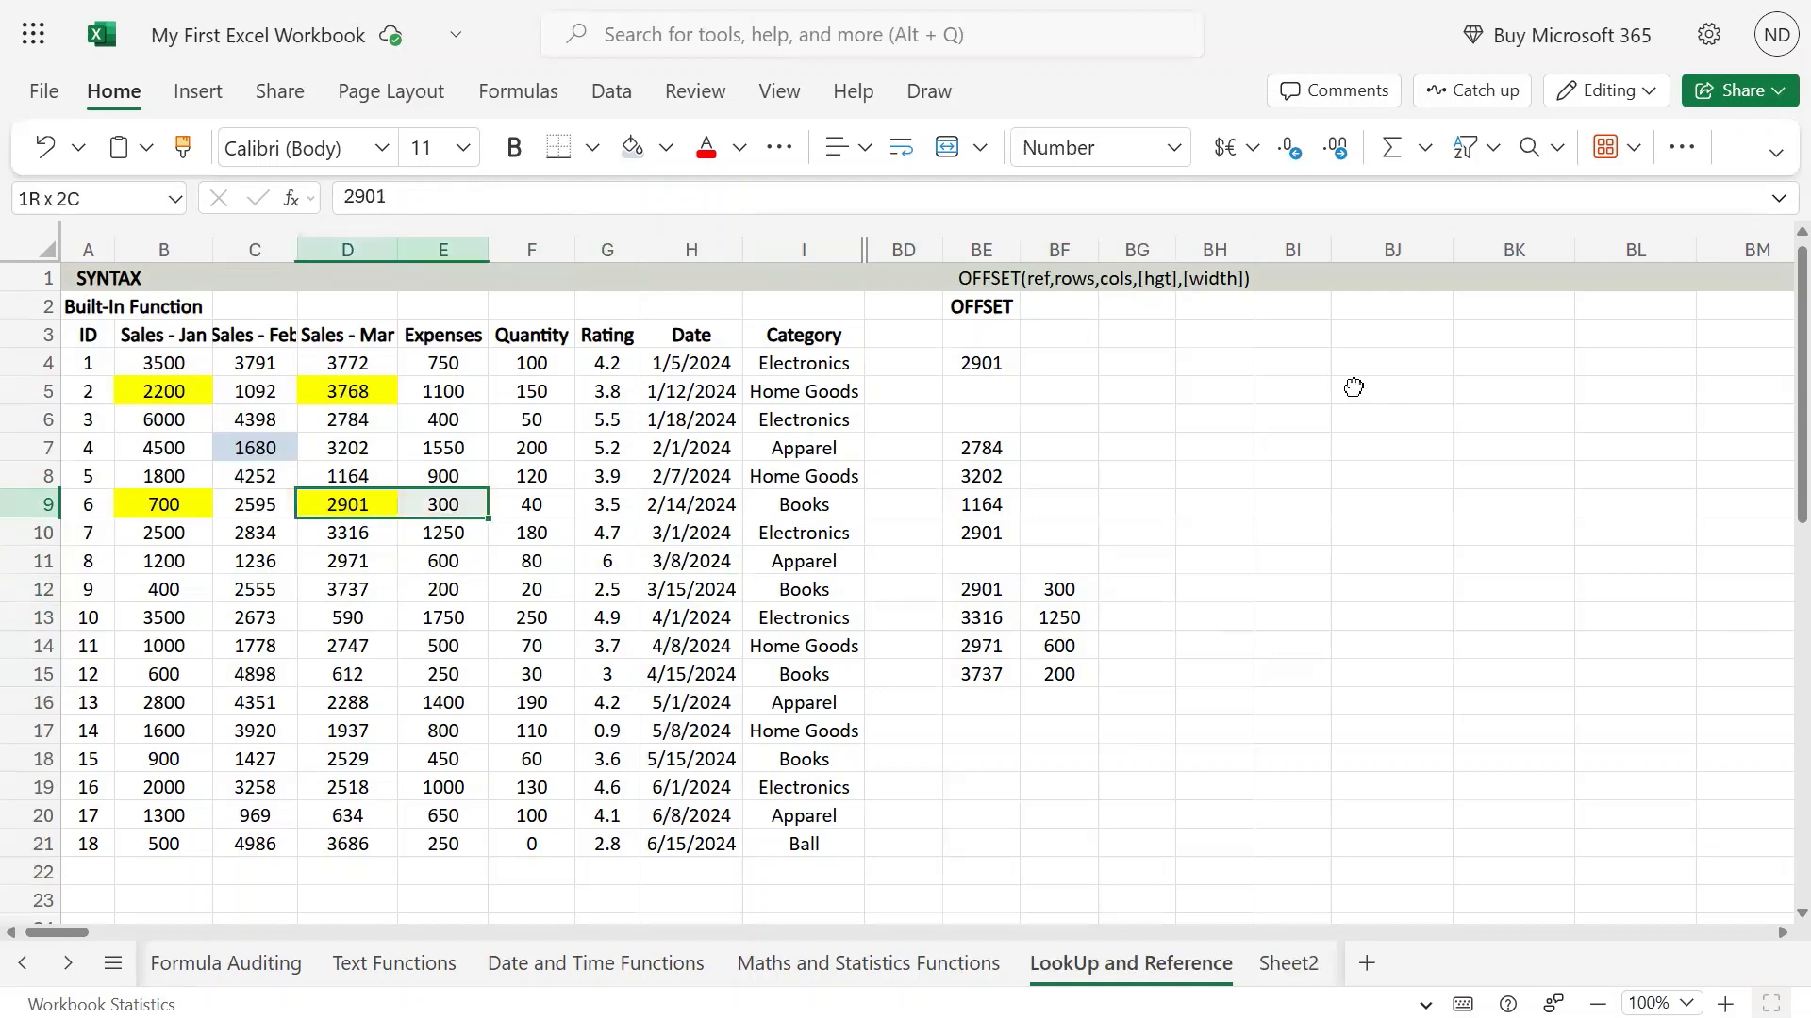
pyautogui.hotkey('shift', 'Down')
pyautogui.hotkey('shift', 'Down')
pyautogui.hotkey('shift', 'Down')
pyautogui.hotkey('shift', 'Down')
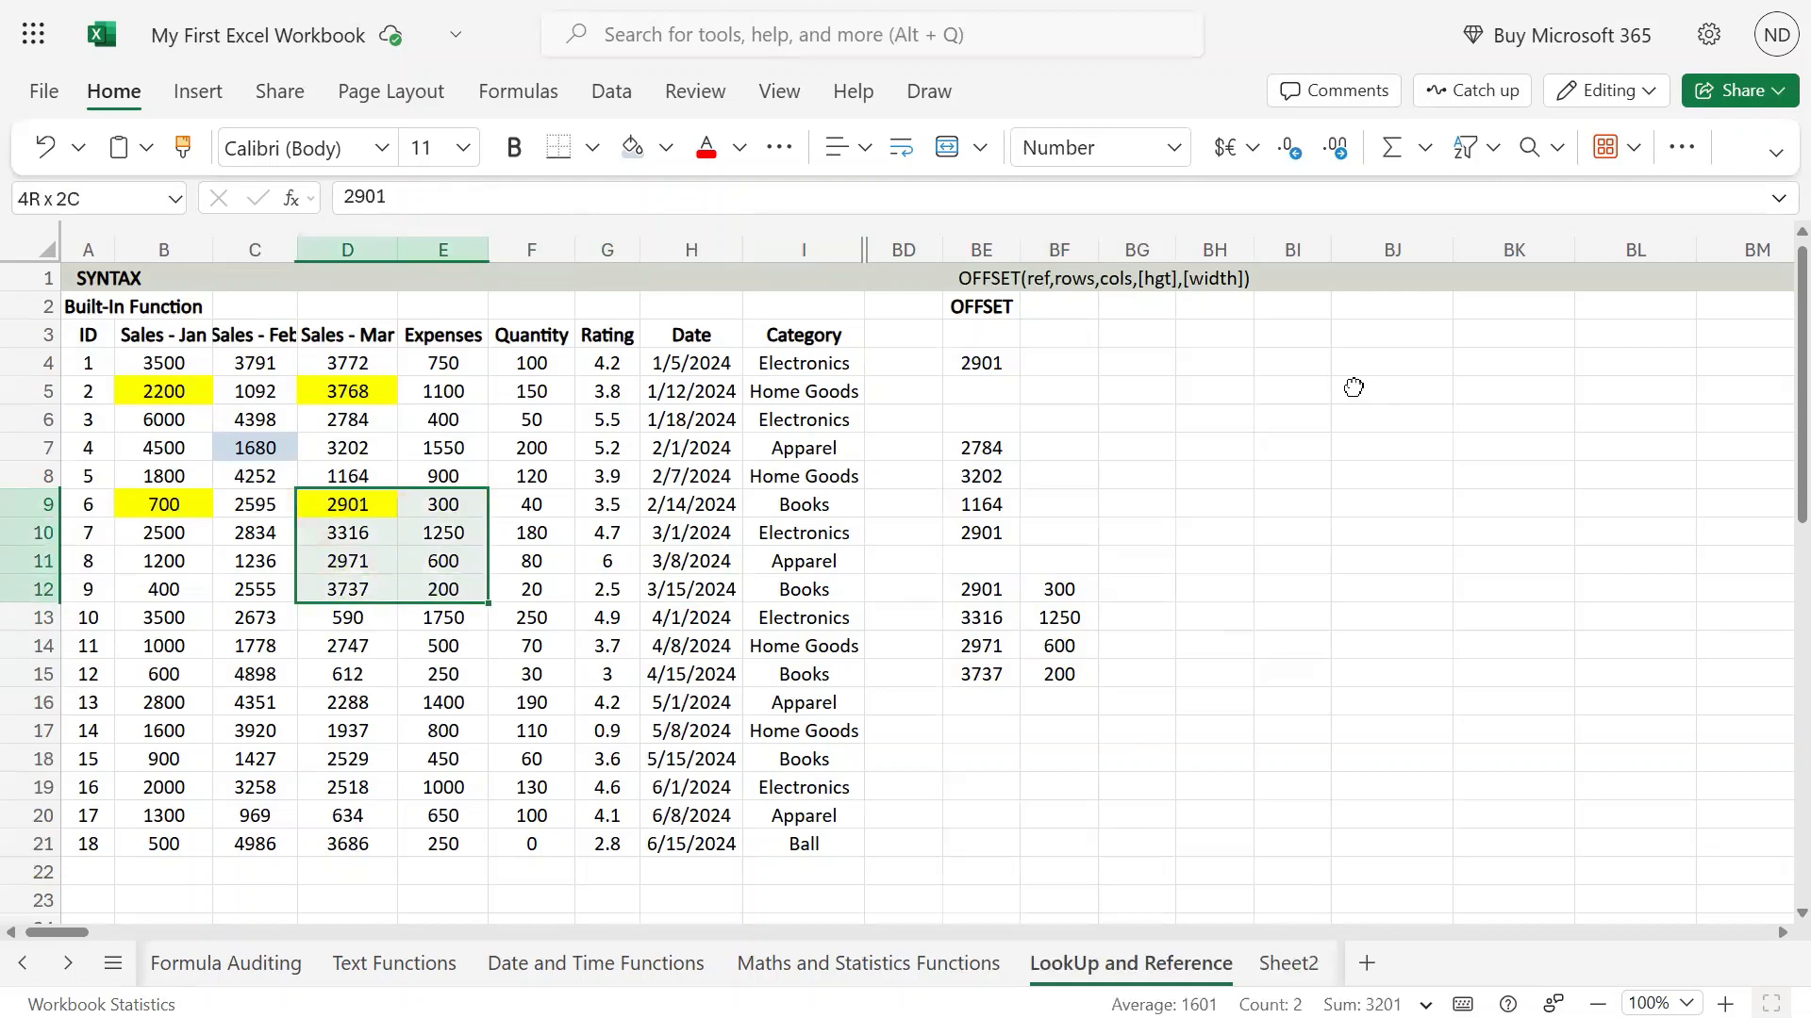
pyautogui.hotkey('shift', 'Up')
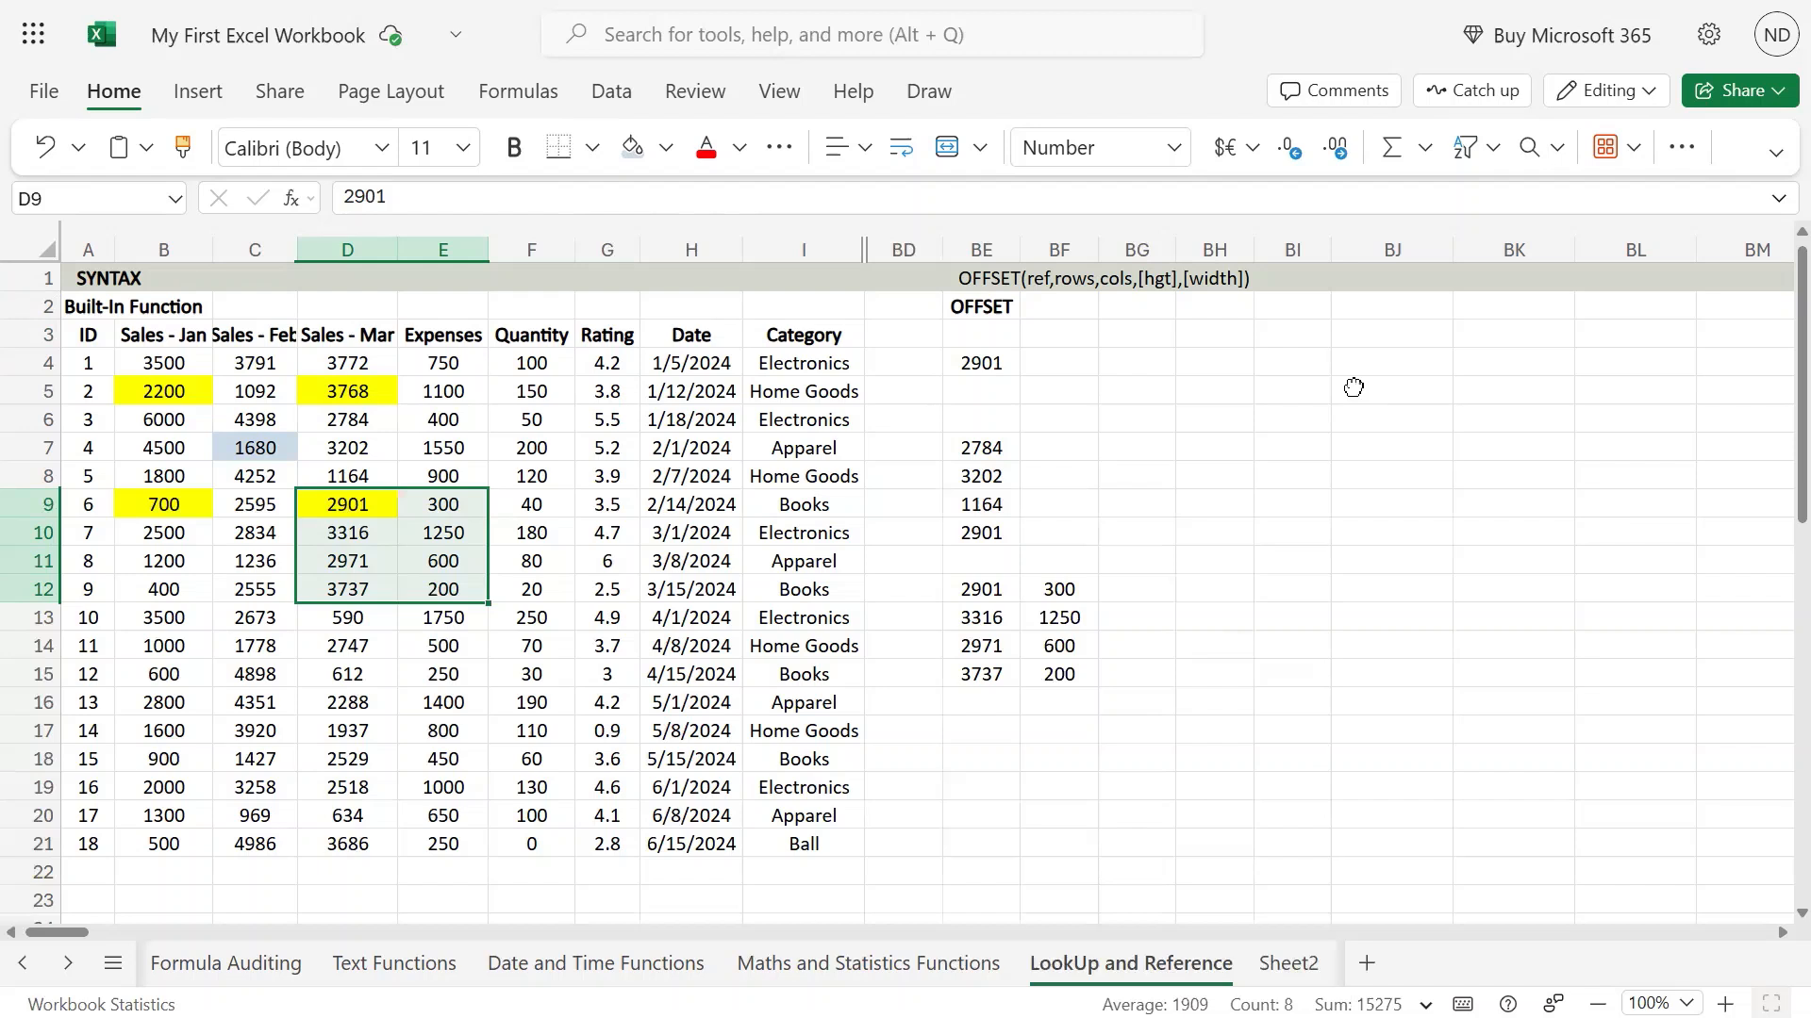
# - Set the width argument in BE12 to 3, making the formula =OFFSET(C7,2,1,4,3)
pyautogui.press('Right')
pyautogui.press('Right')
pyautogui.press('Right')
pyautogui.press('Right')
pyautogui.press('Right')
pyautogui.press('Right')
pyautogui.press('Right')
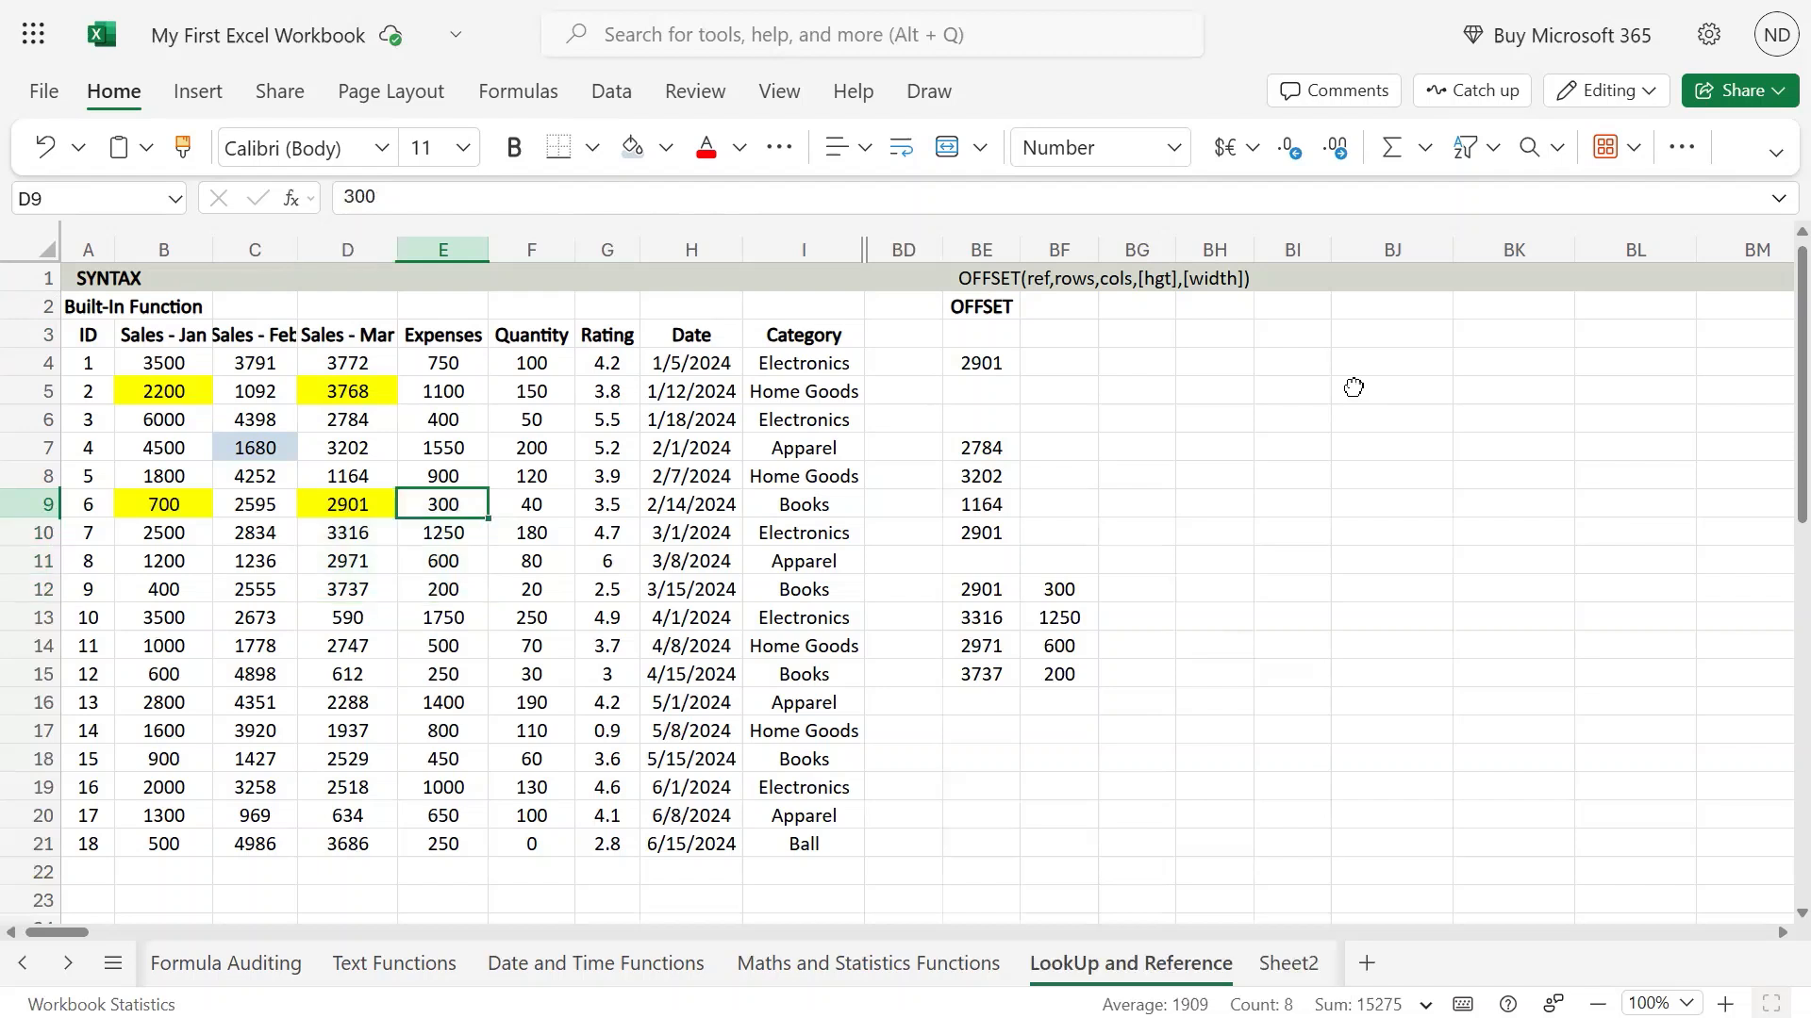
pyautogui.press('Down')
pyautogui.press('Down')
pyautogui.press('Down')
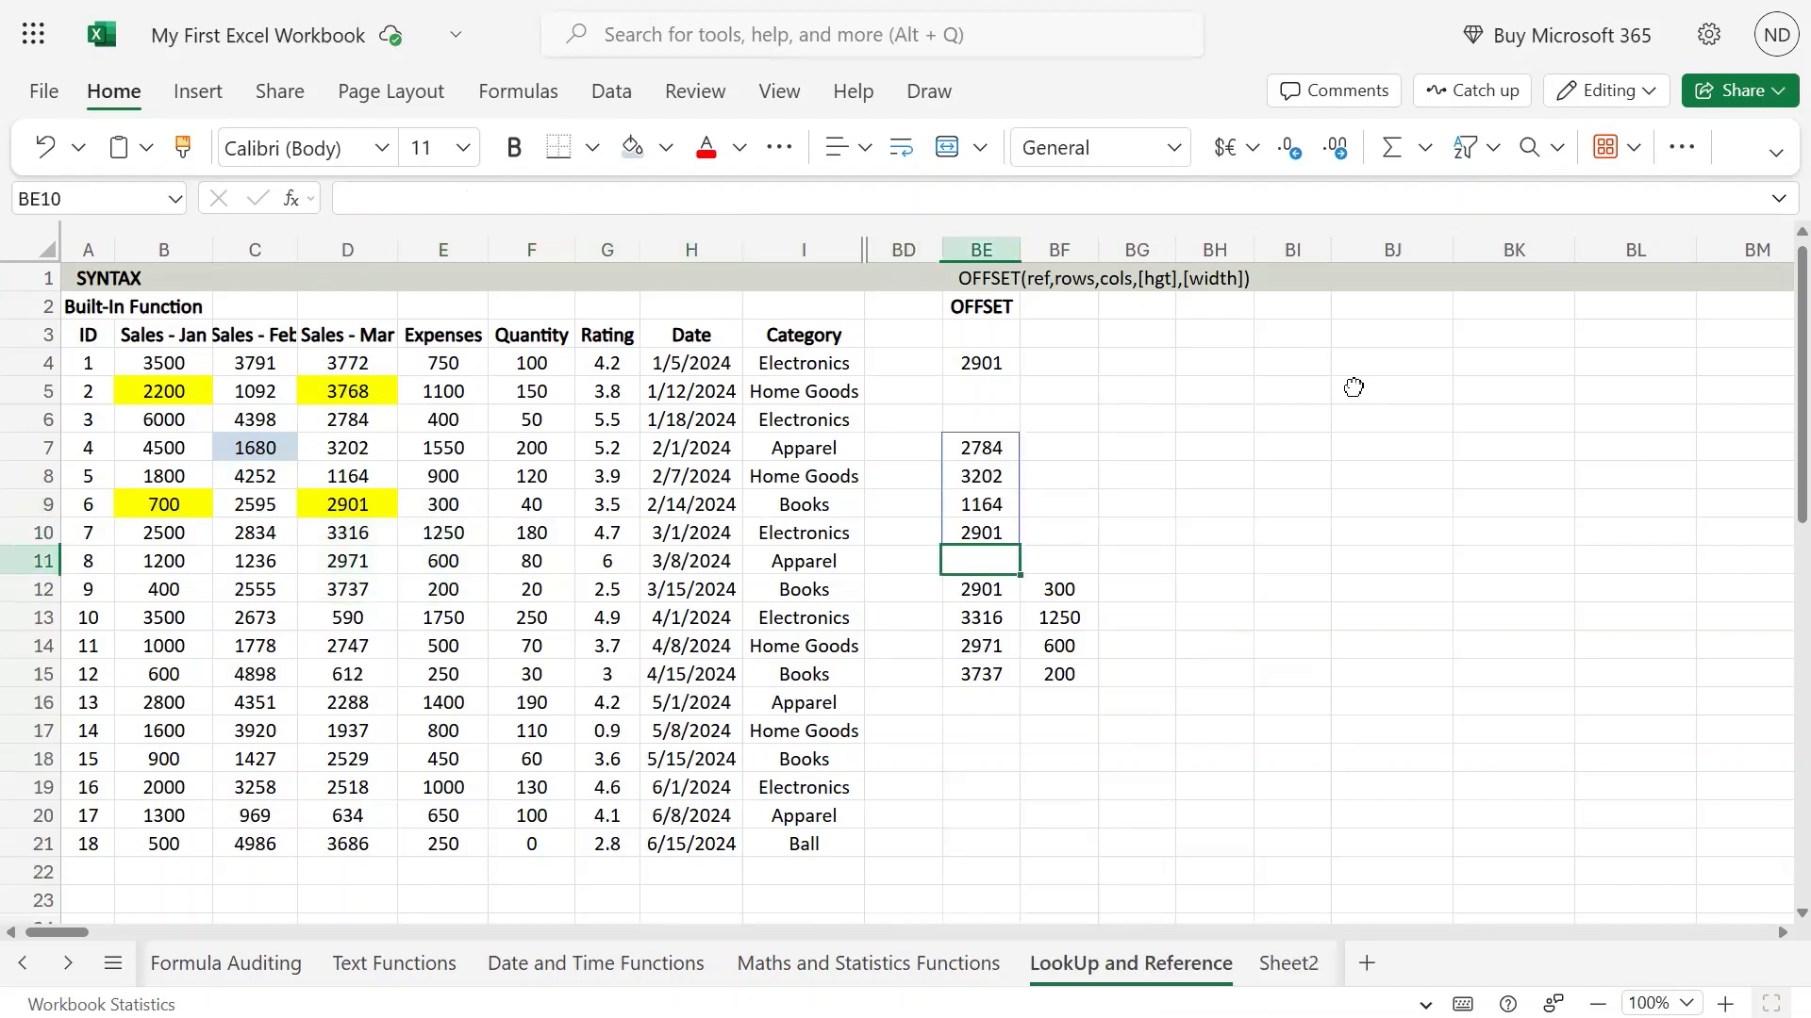
pyautogui.press('F2')
pyautogui.press('BackSpace')
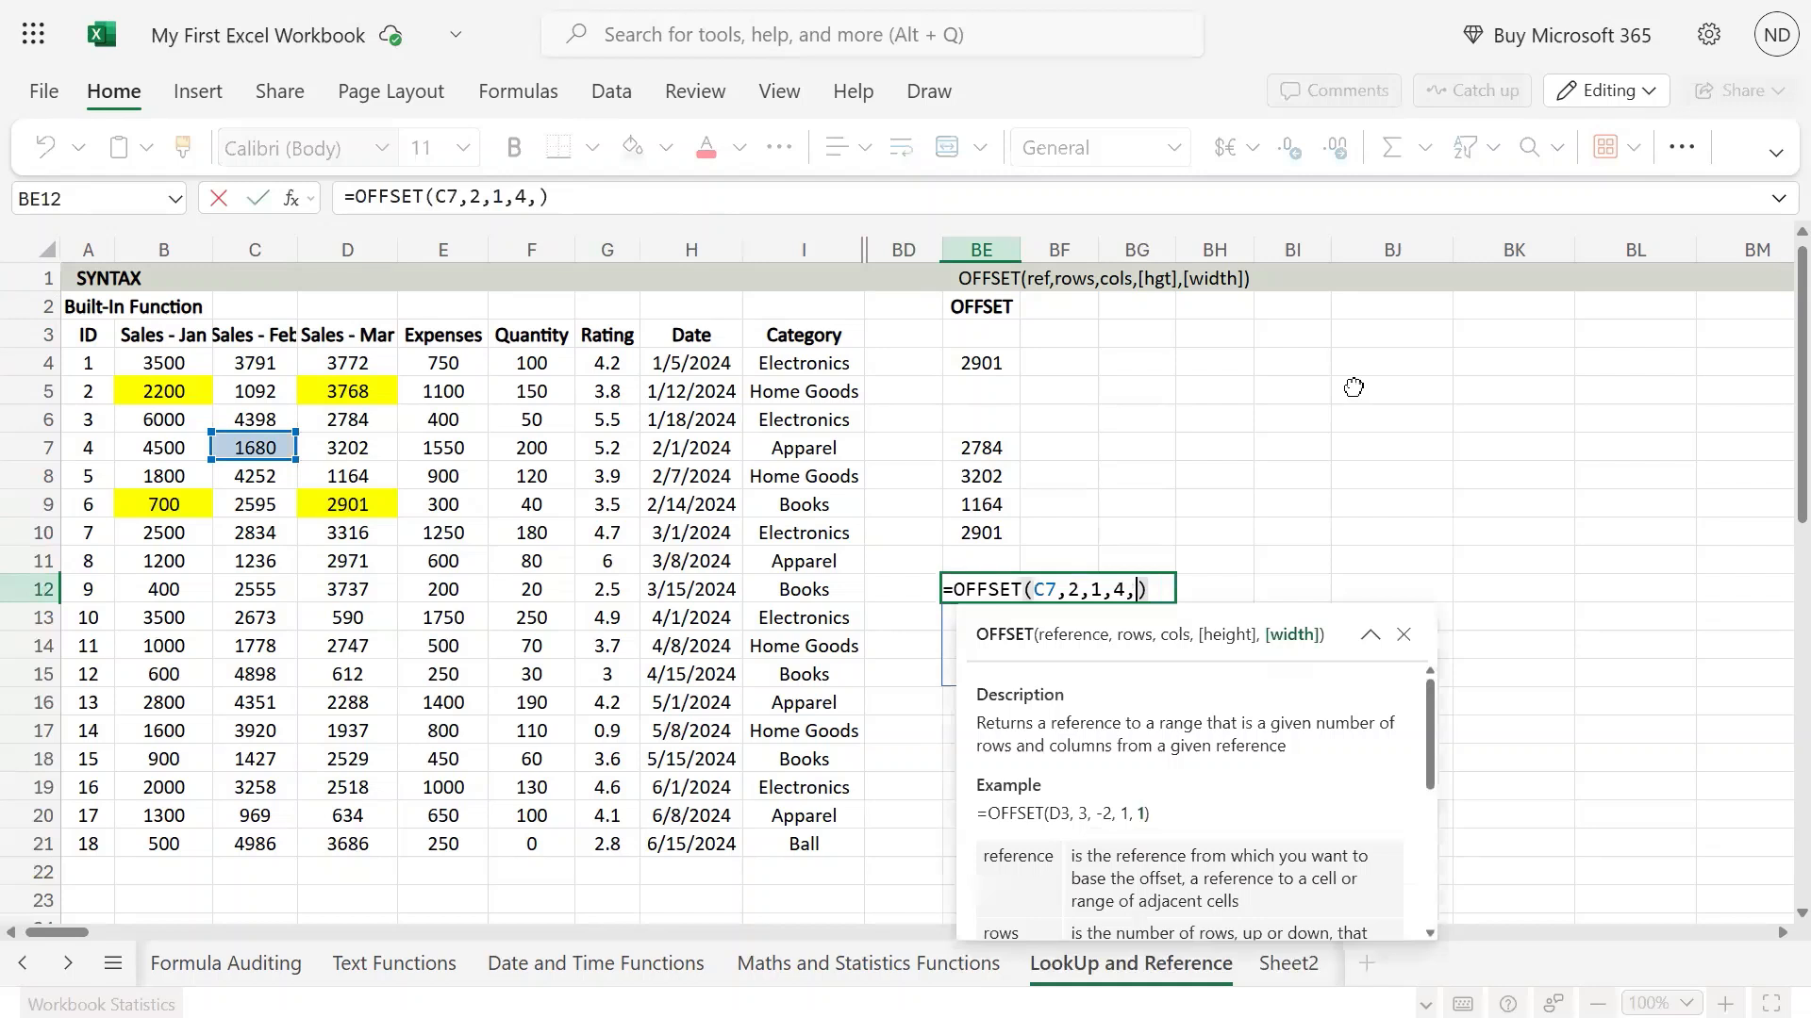
pyautogui.write('3')
pyautogui.press('Return')
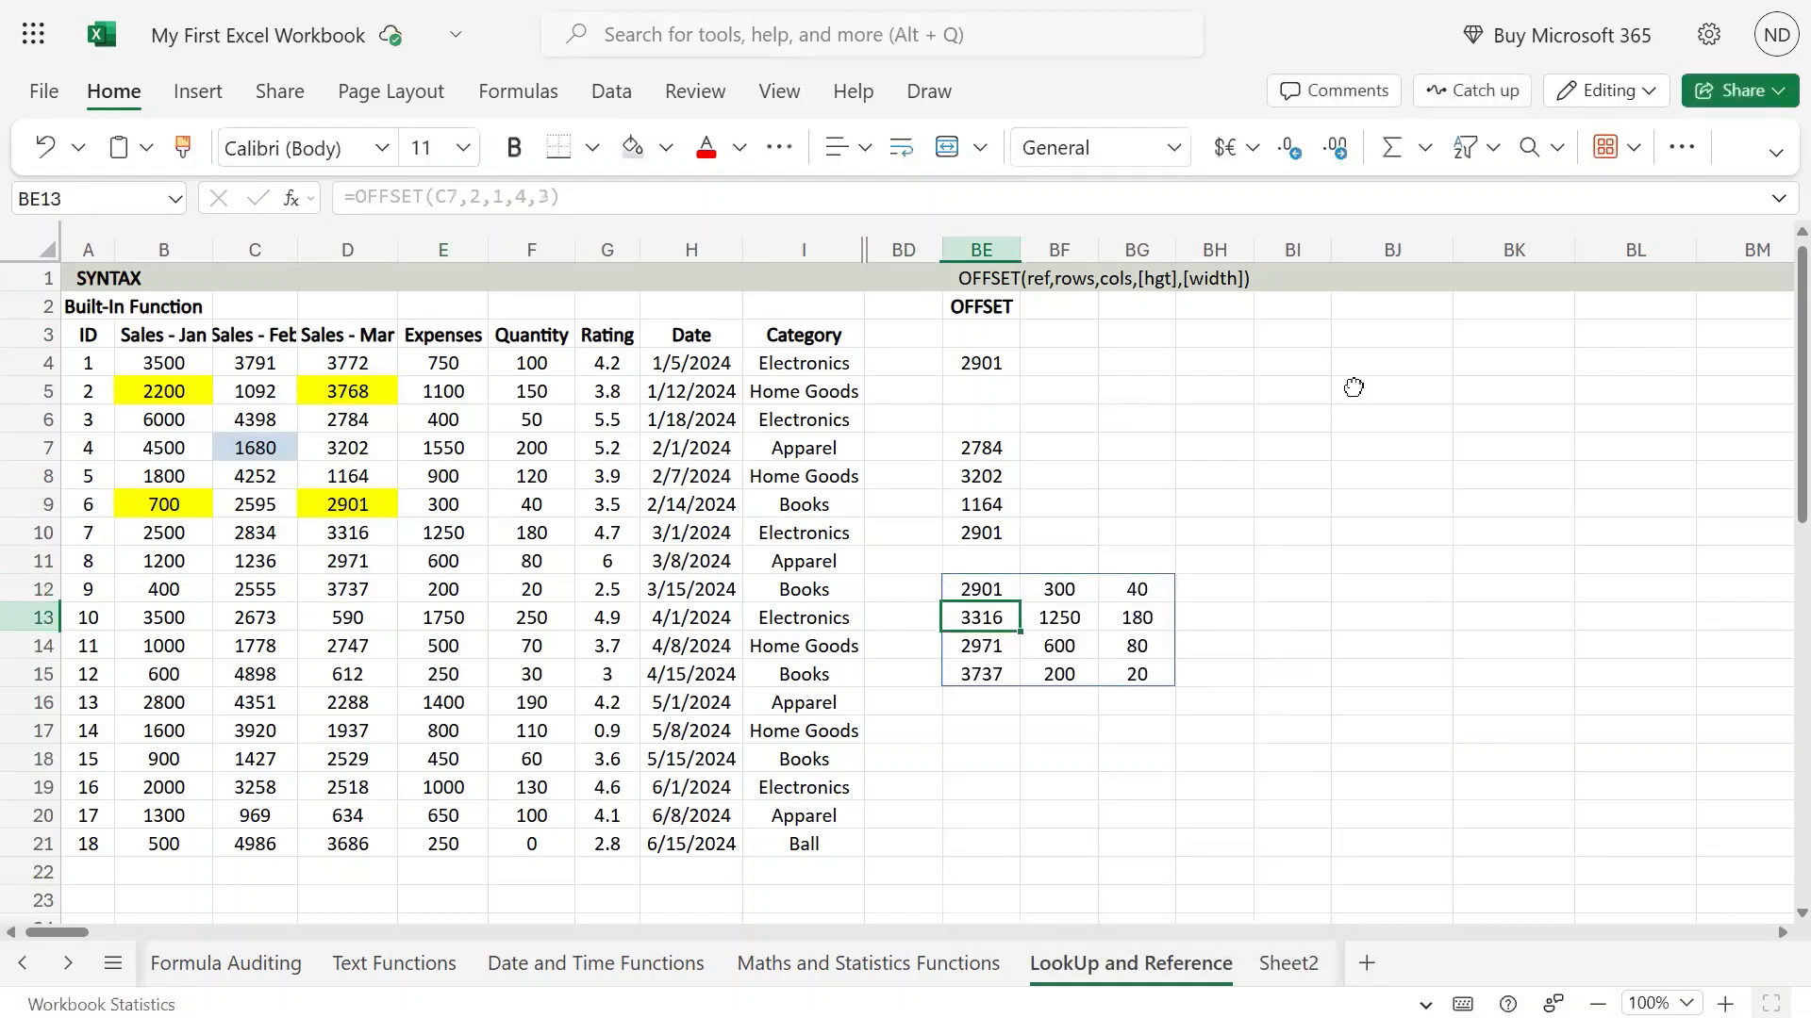
# - Select the source range D9:F12 to match it against the three-column OFFSET result
pyautogui.press('Left')
pyautogui.press('Left')
pyautogui.press('Left')
pyautogui.press('Left')
pyautogui.press('Left')
pyautogui.press('Left')
pyautogui.press('Up')
pyautogui.press('Up')
pyautogui.press('Up')
pyautogui.press('Up')
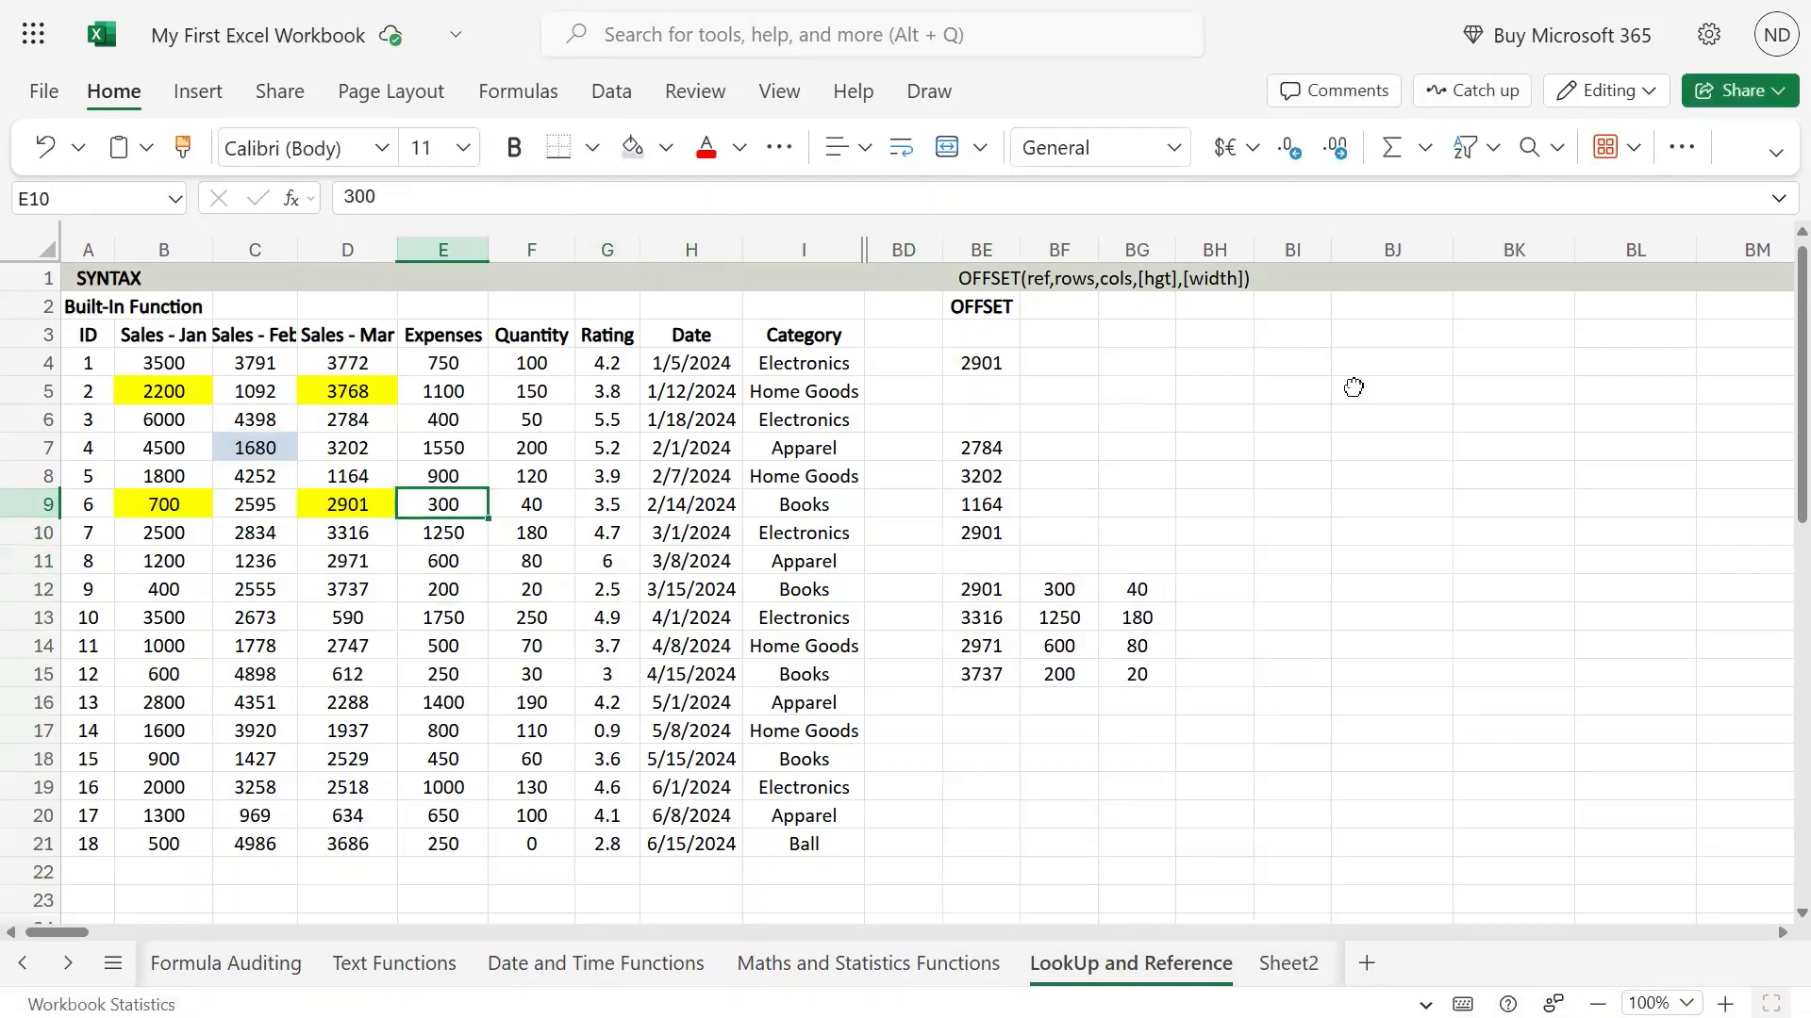
pyautogui.press('Left')
pyautogui.hotkey('shift', 'Right')
pyautogui.hotkey('shift', 'Right')
pyautogui.hotkey('shift', 'Down')
pyautogui.hotkey('shift', 'Down')
pyautogui.hotkey('shift', 'Down')
pyautogui.hotkey('shift', 'Down')
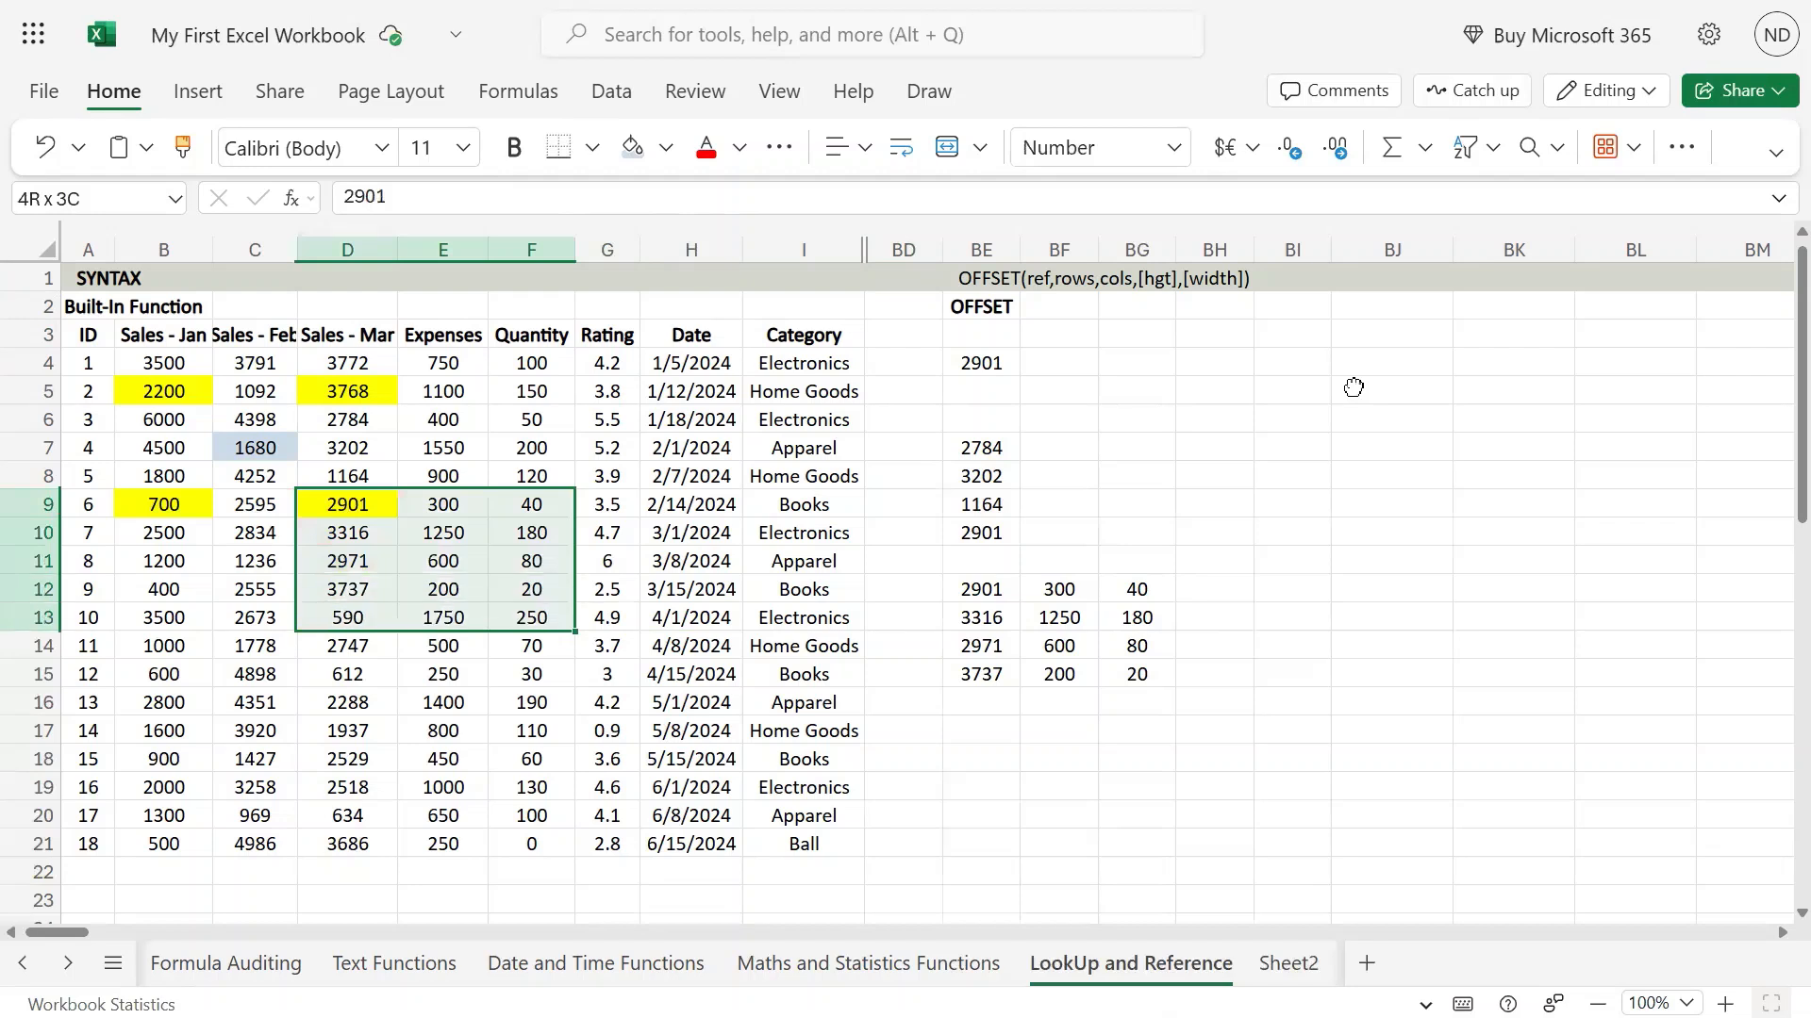
pyautogui.hotkey('shift', 'Up')
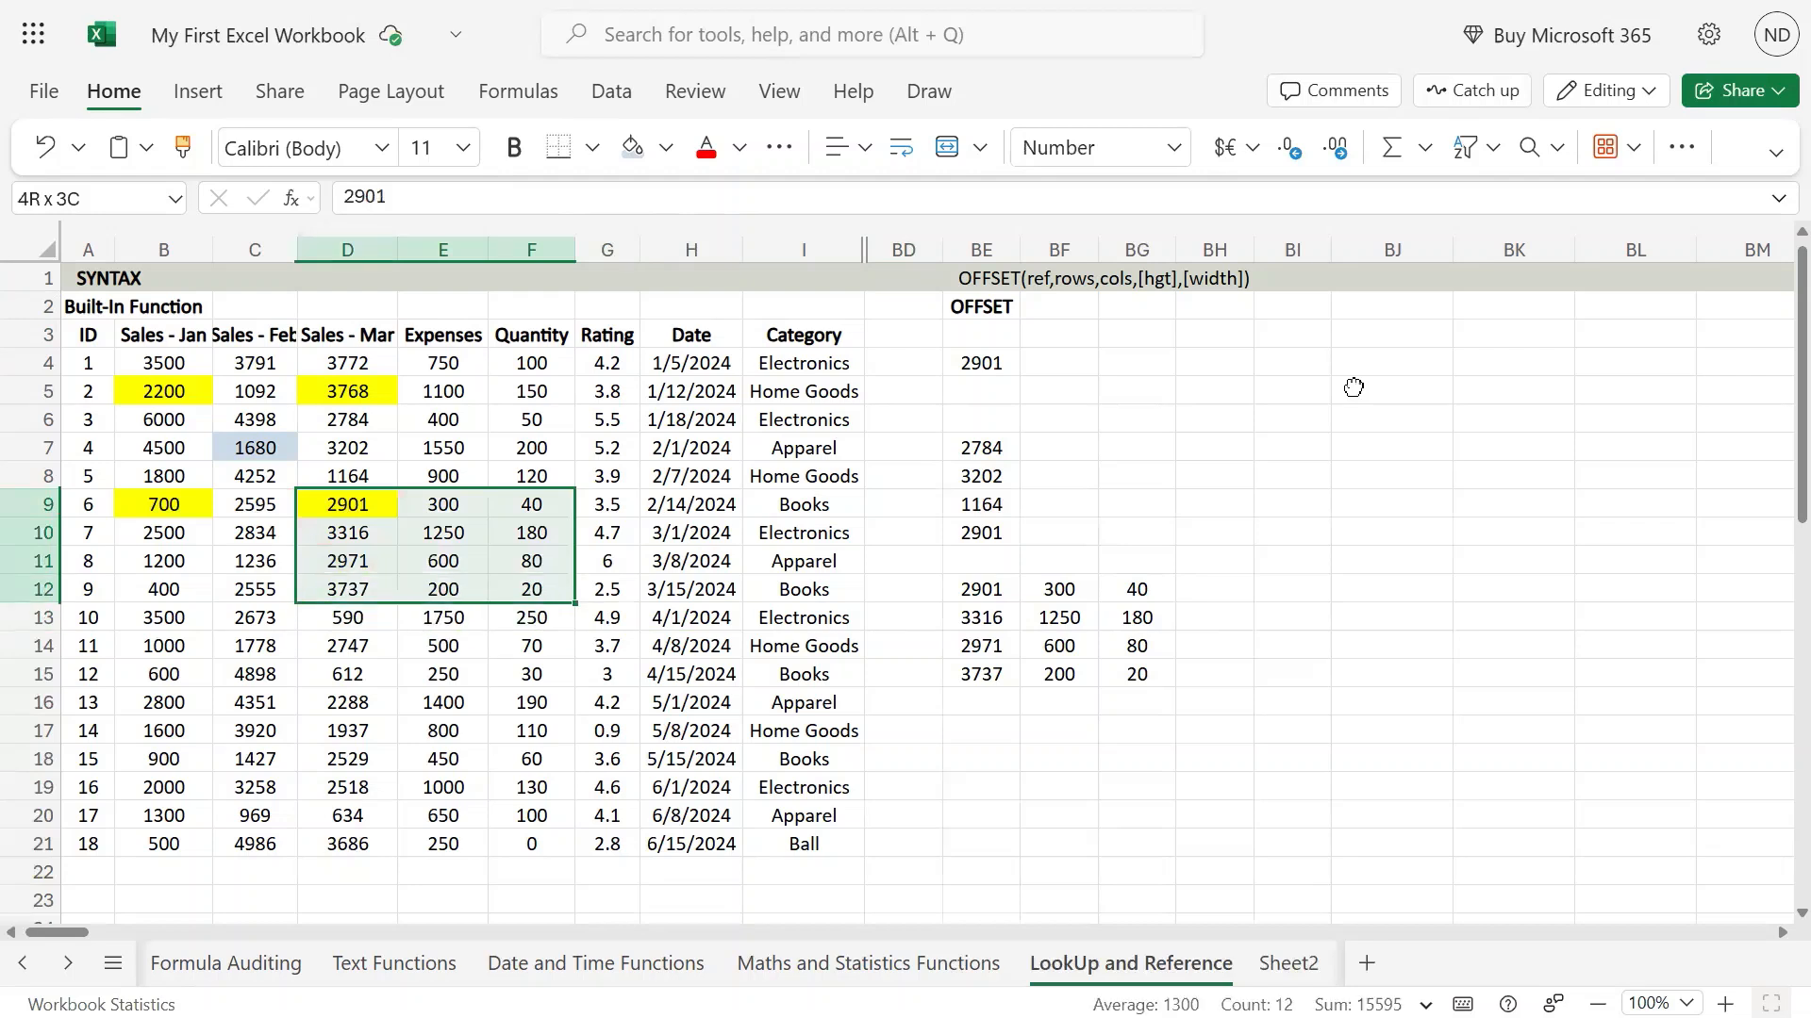
# - Make the width argument in BE12 negative, changing the formula to =OFFSET(C7,2,1,4,-3)
pyautogui.press('Right')
pyautogui.press('Right')
pyautogui.press('Right')
pyautogui.press('Right')
pyautogui.press('Right')
pyautogui.press('Right')
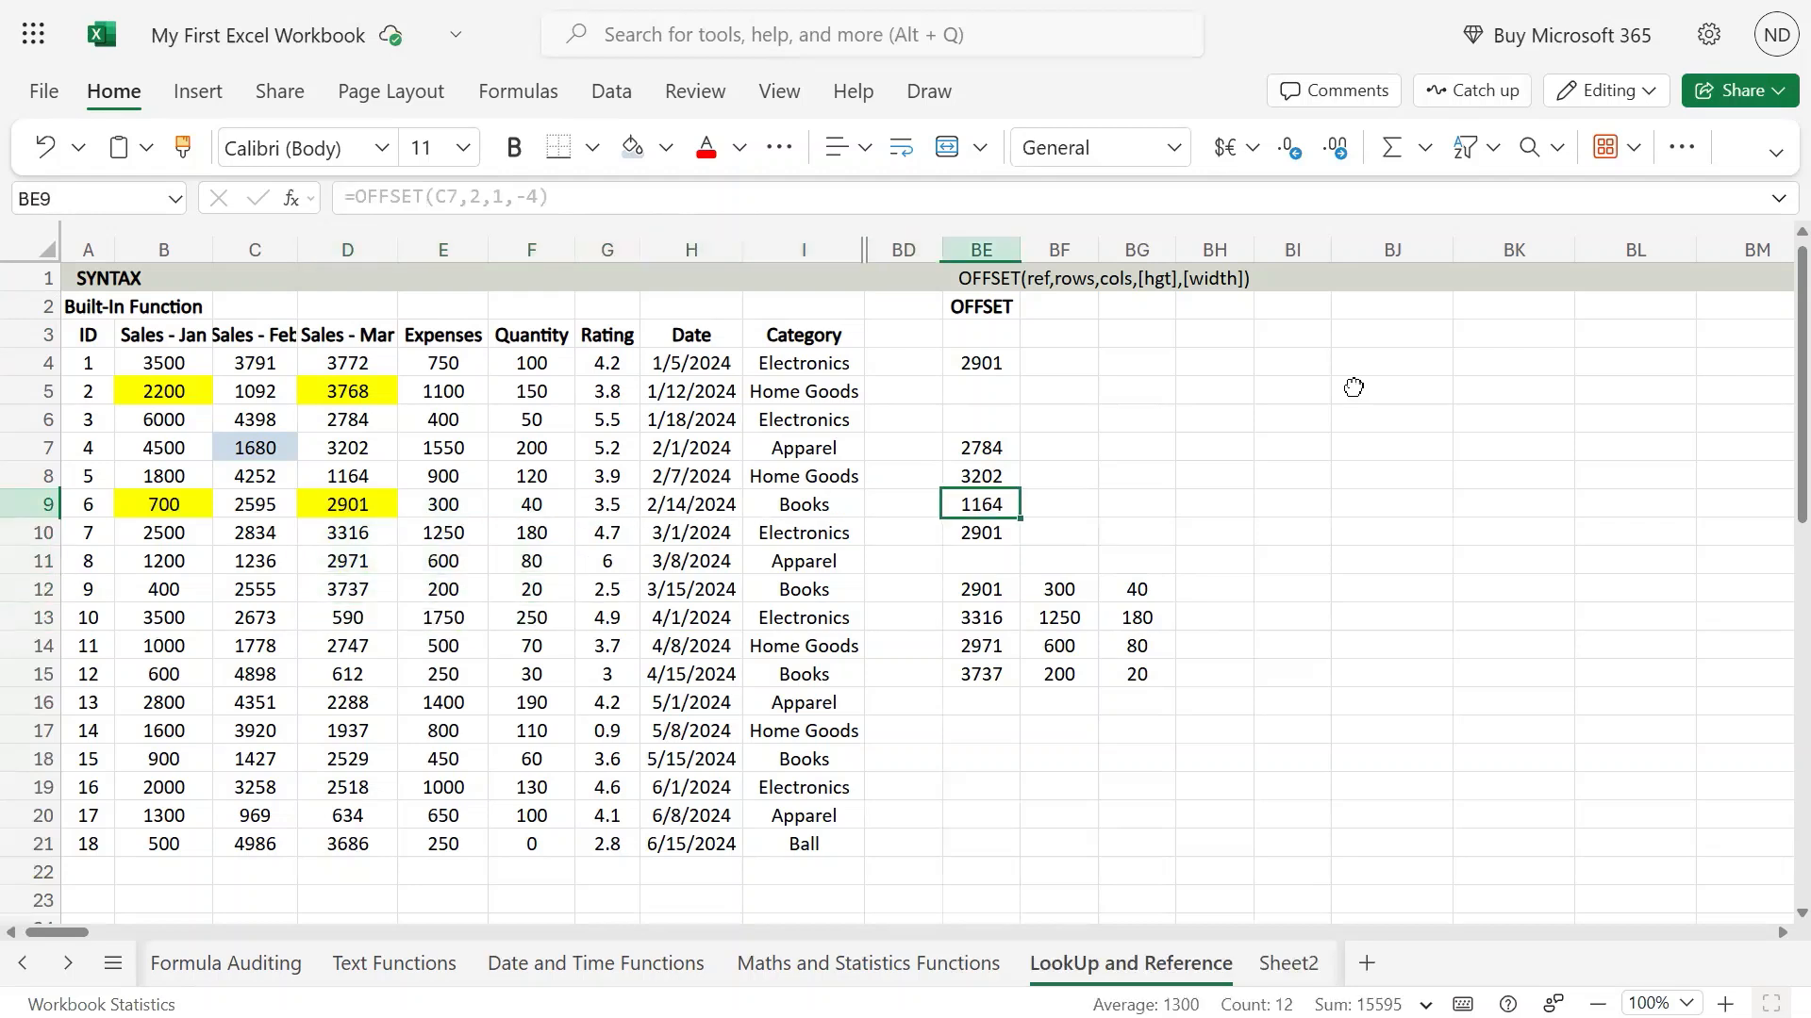
pyautogui.press('Down')
pyautogui.press('Down')
pyautogui.press('Down')
pyautogui.press('F2')
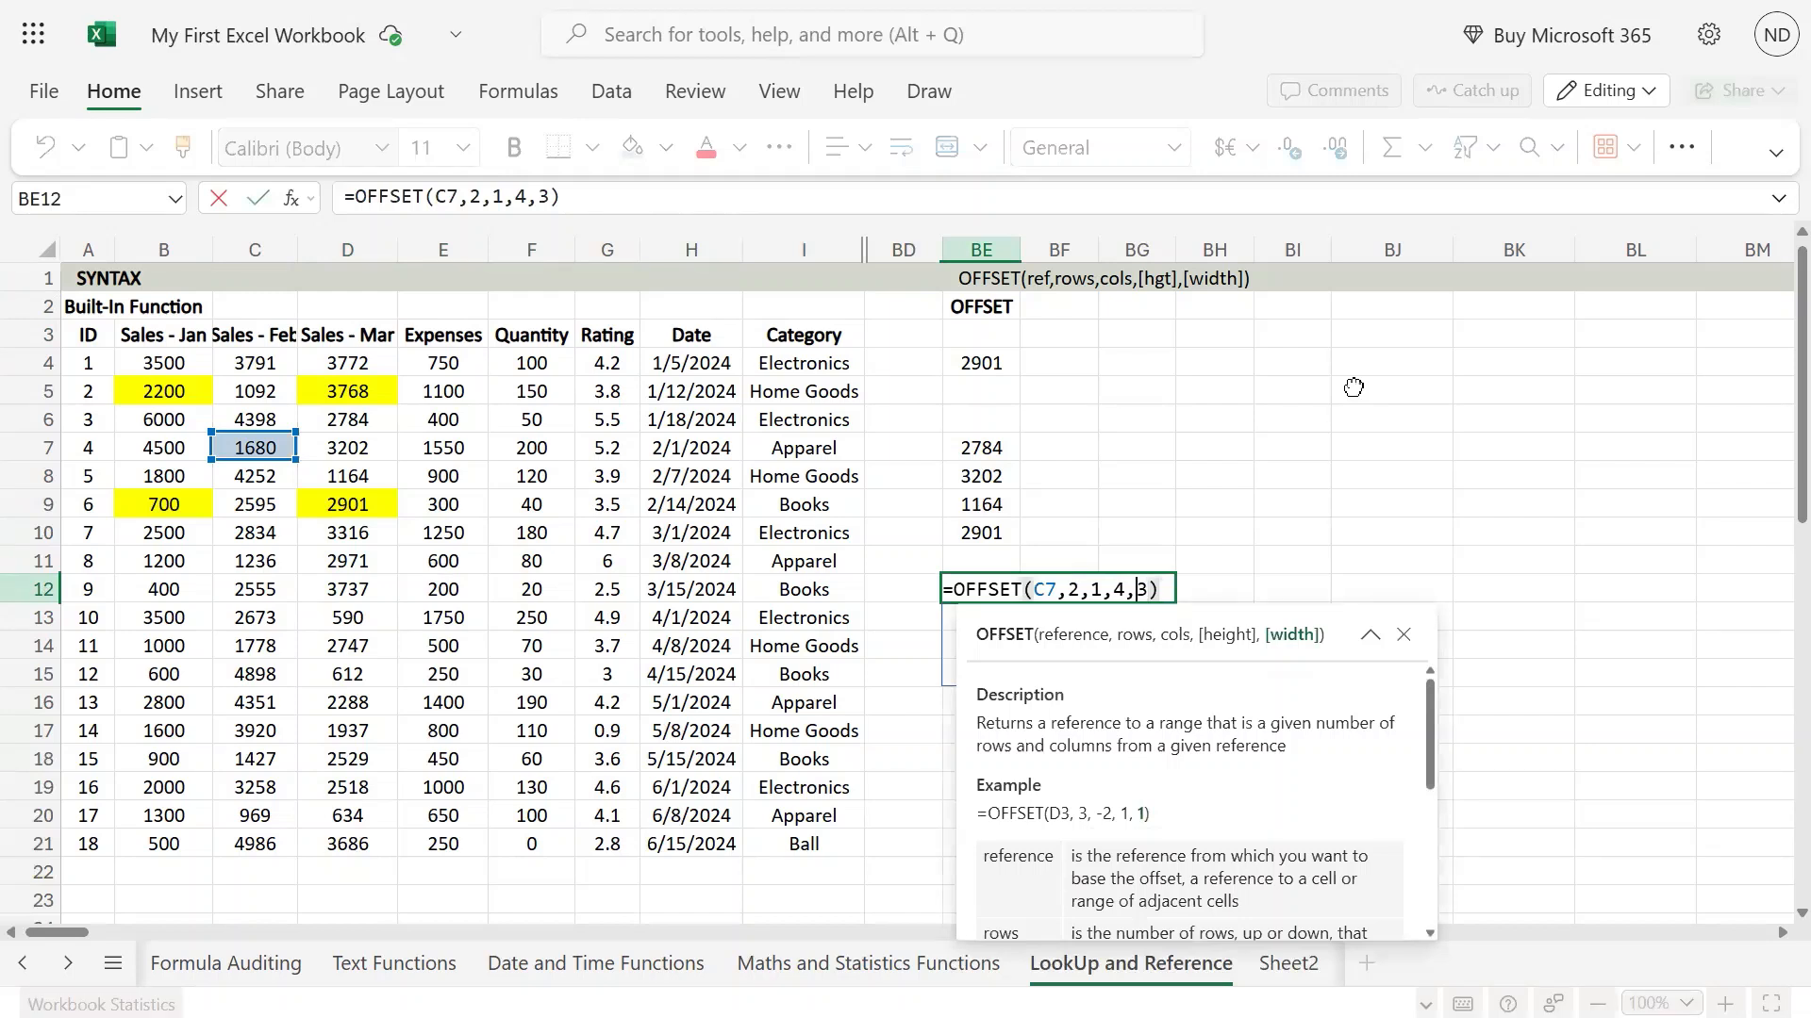
pyautogui.press('Left')
pyautogui.press('Left')
pyautogui.write('-')
pyautogui.press('Return')
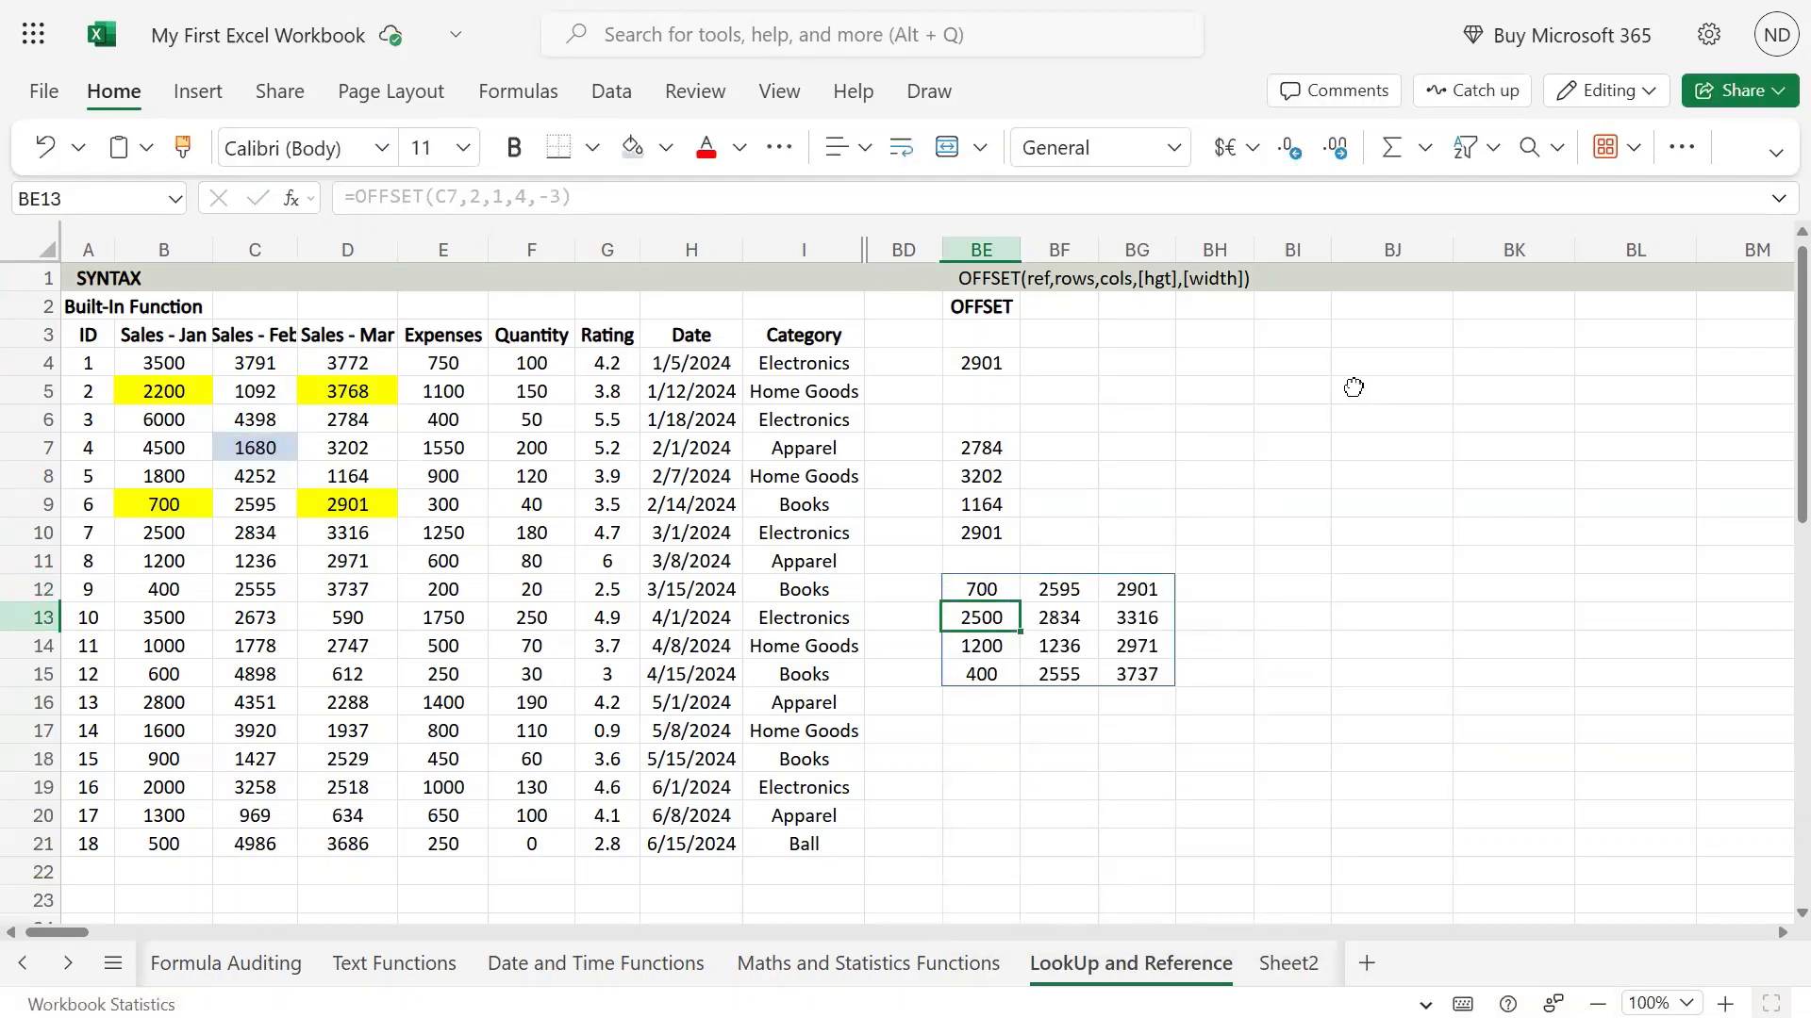
# - Select the source range B9:D12, extending back from D9, to match it against the negative-width OFFSET result
pyautogui.press('Up')
pyautogui.press('Right')
pyautogui.press('Right')
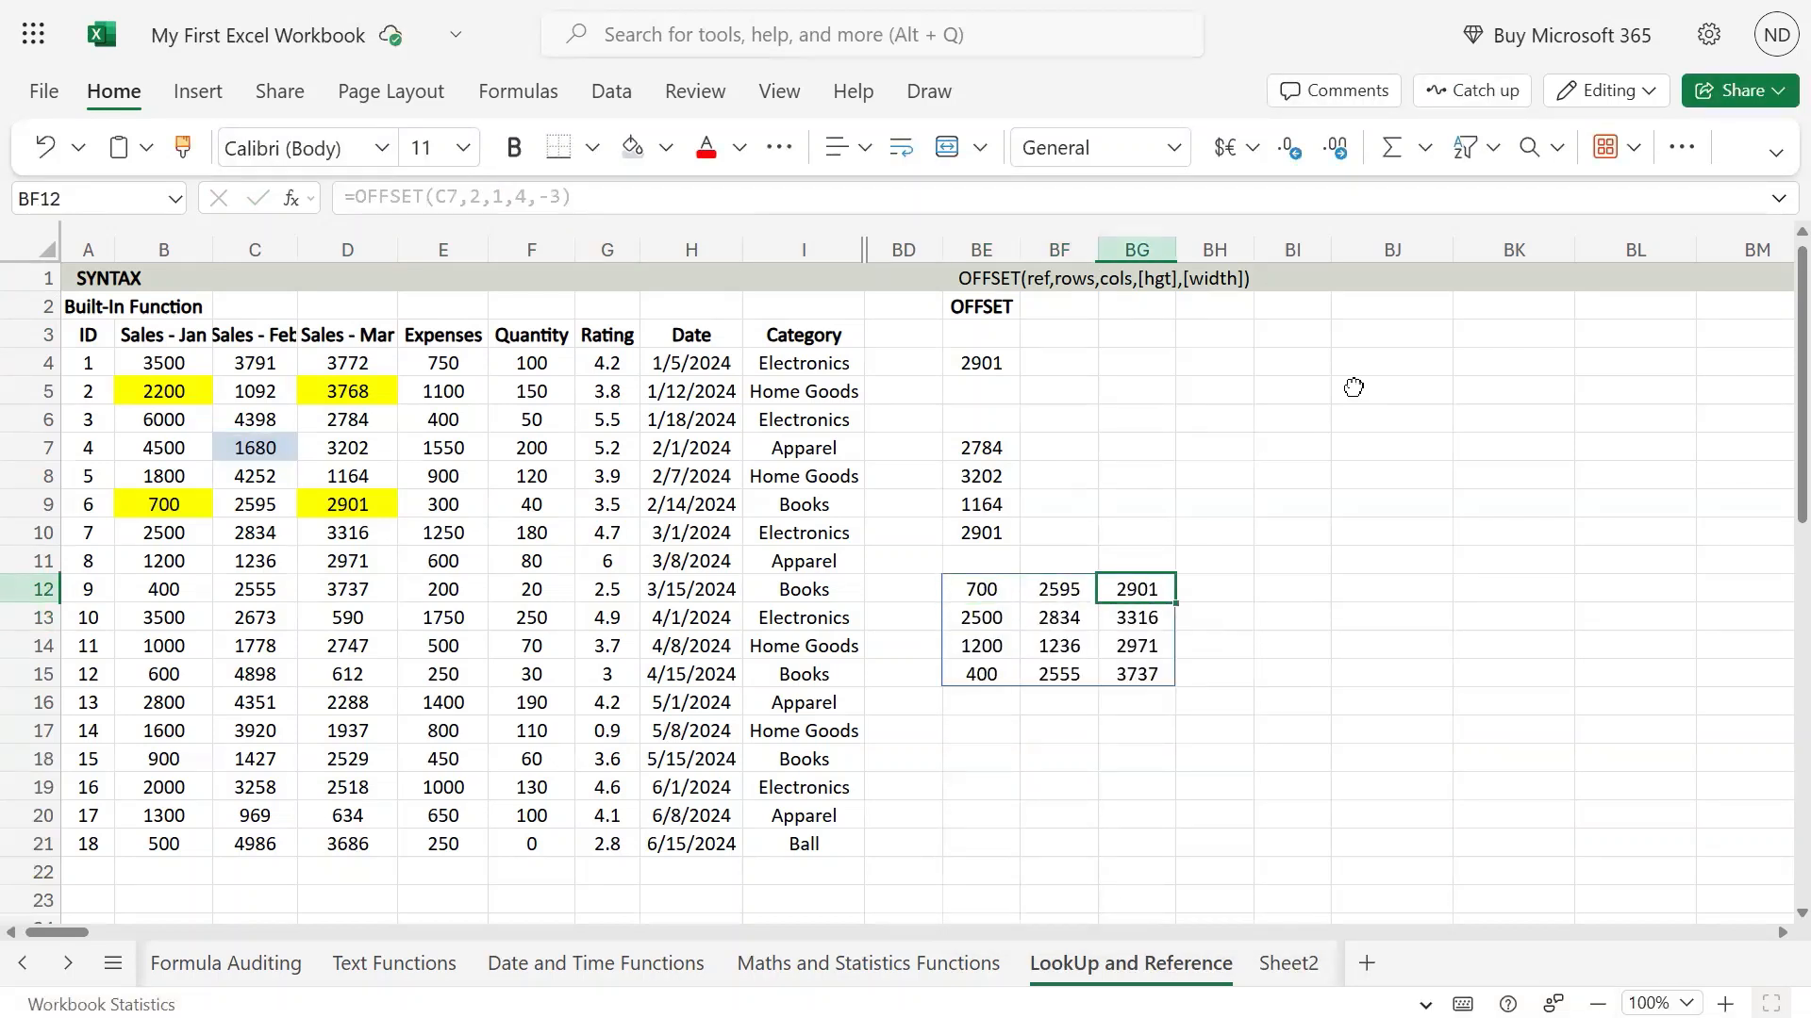
pyautogui.press('Left')
pyautogui.press('Left')
pyautogui.press('Left')
pyautogui.press('Left')
pyautogui.press('Left')
pyautogui.press('Left')
pyautogui.press('Left')
pyautogui.press('Left')
pyautogui.press('Left')
pyautogui.press('Up')
pyautogui.press('Up')
pyautogui.press('Up')
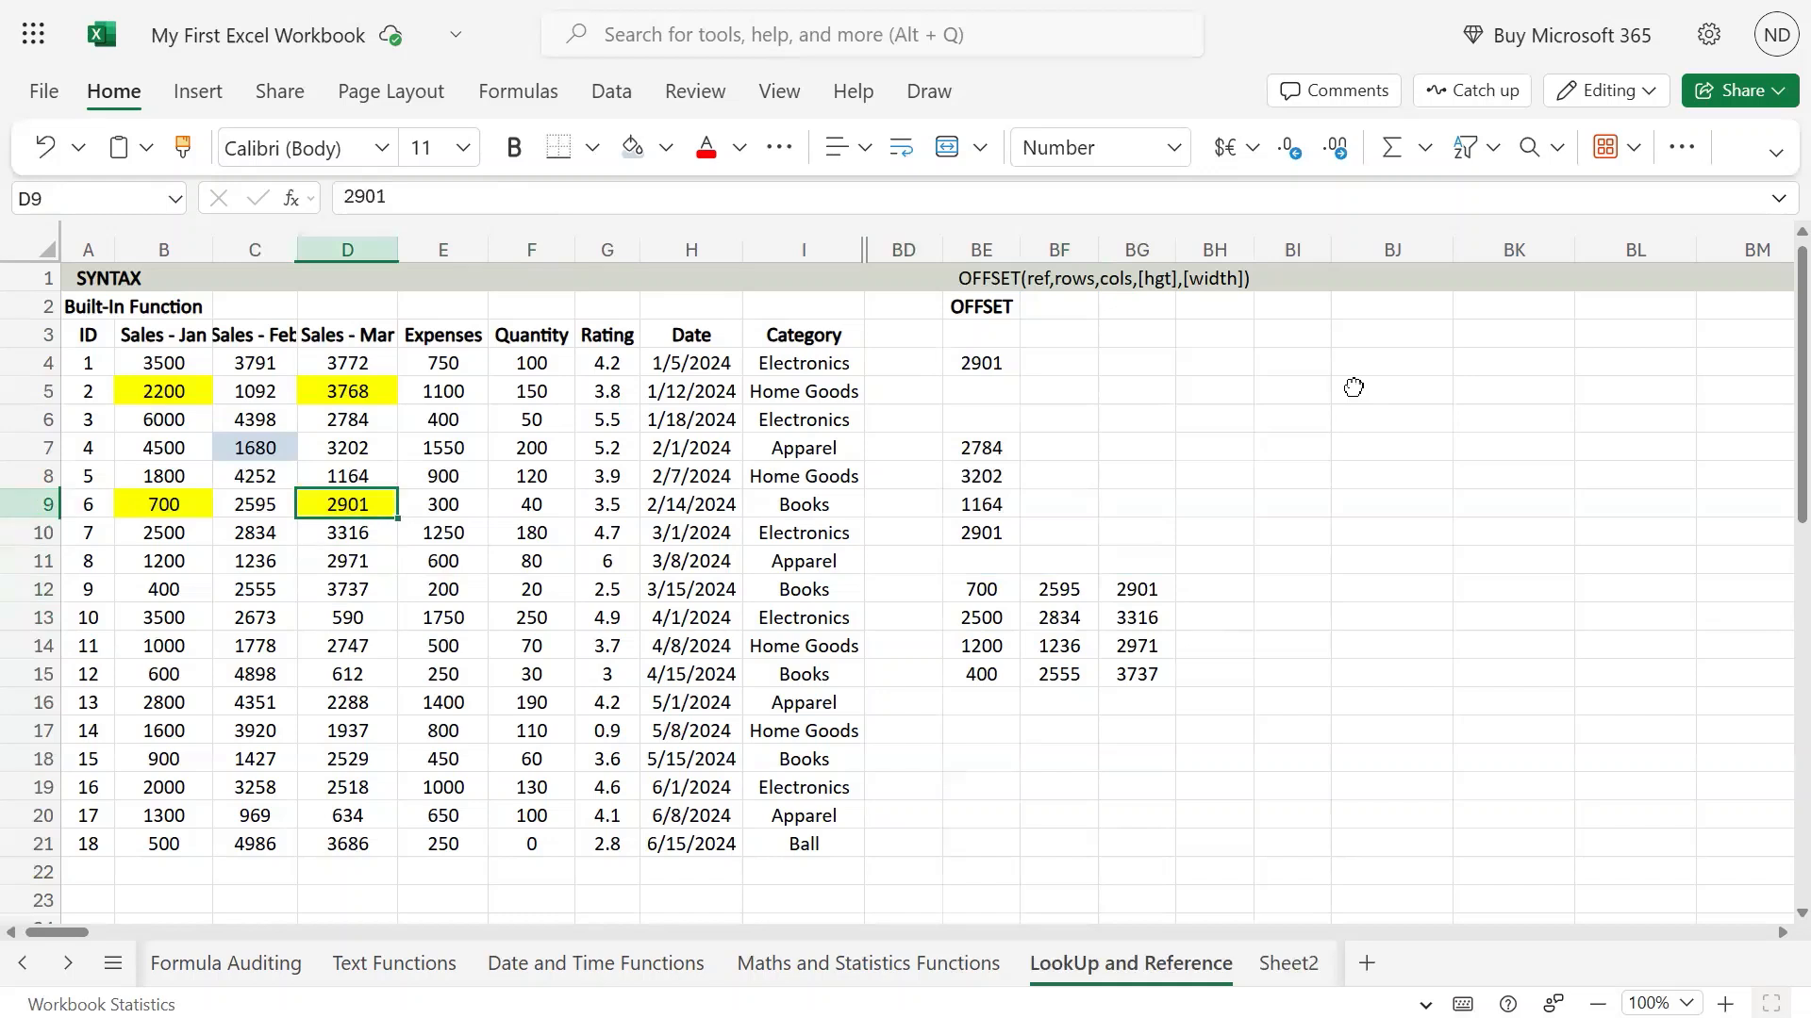
pyautogui.hotkey('shift', 'Down')
pyautogui.hotkey('shift', 'Down')
pyautogui.hotkey('shift', 'Down')
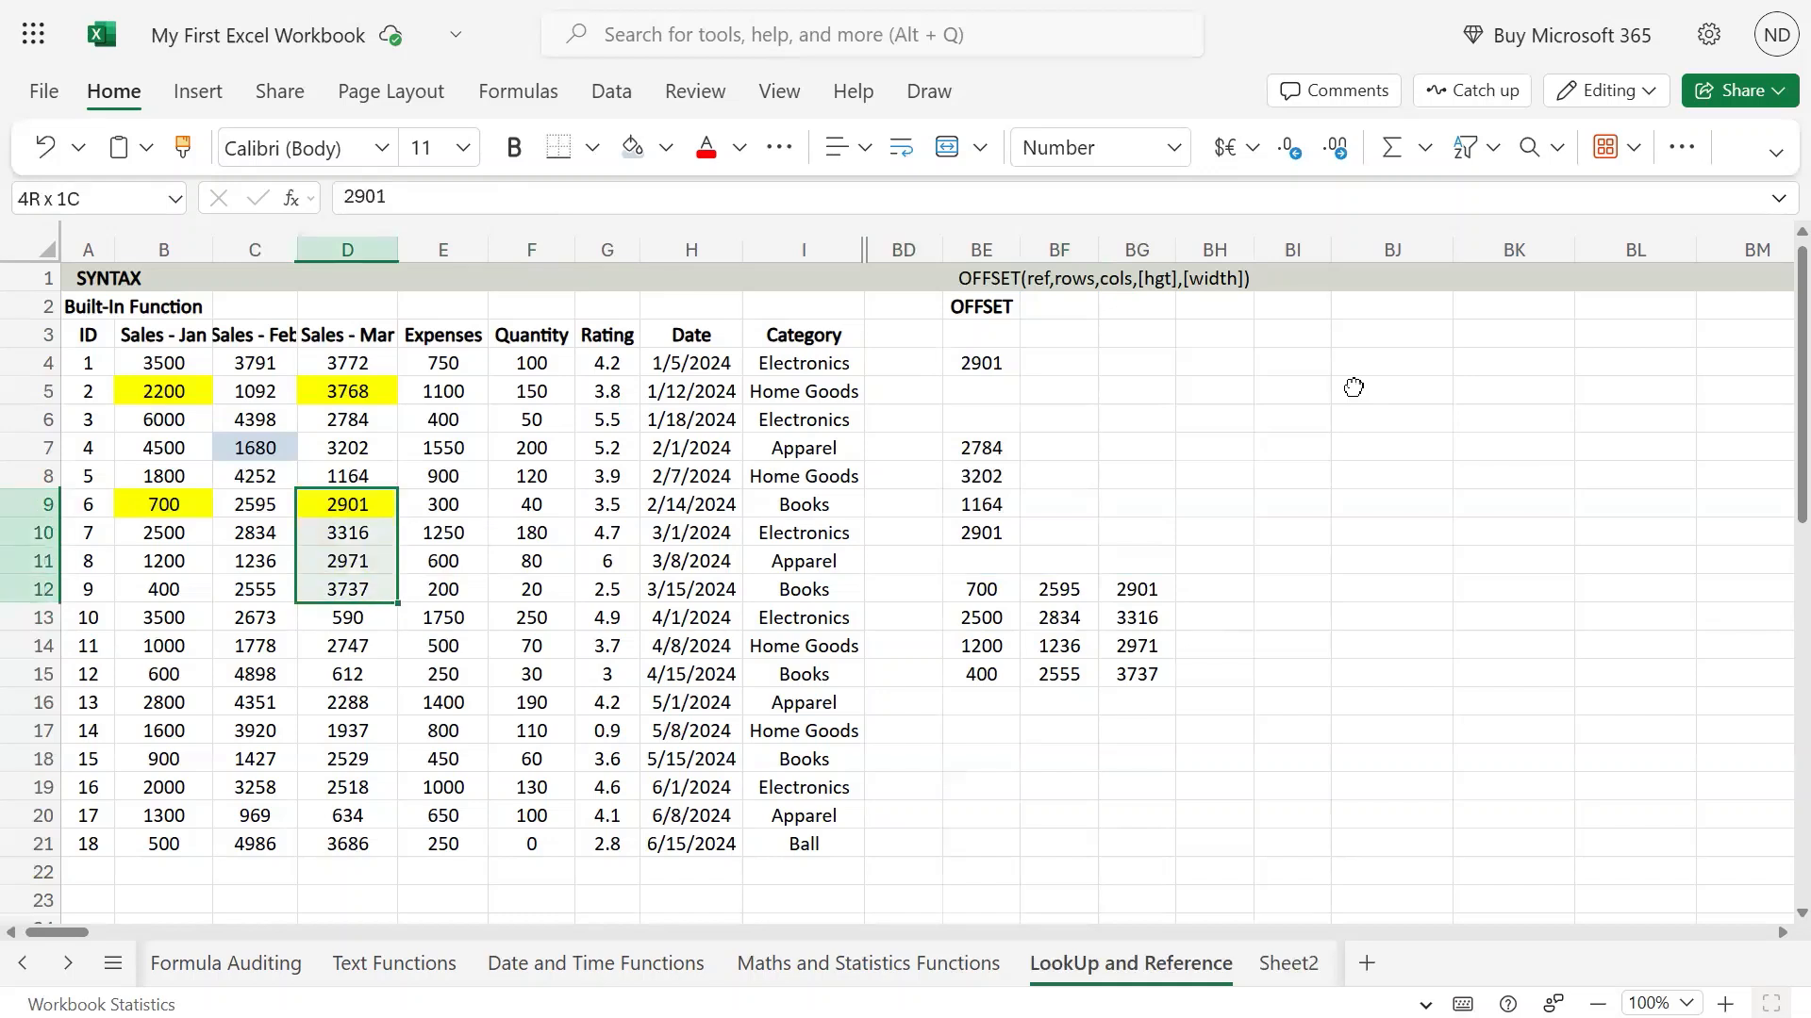
pyautogui.hotkey('shift', 'Left')
pyautogui.hotkey('shift', 'Left')
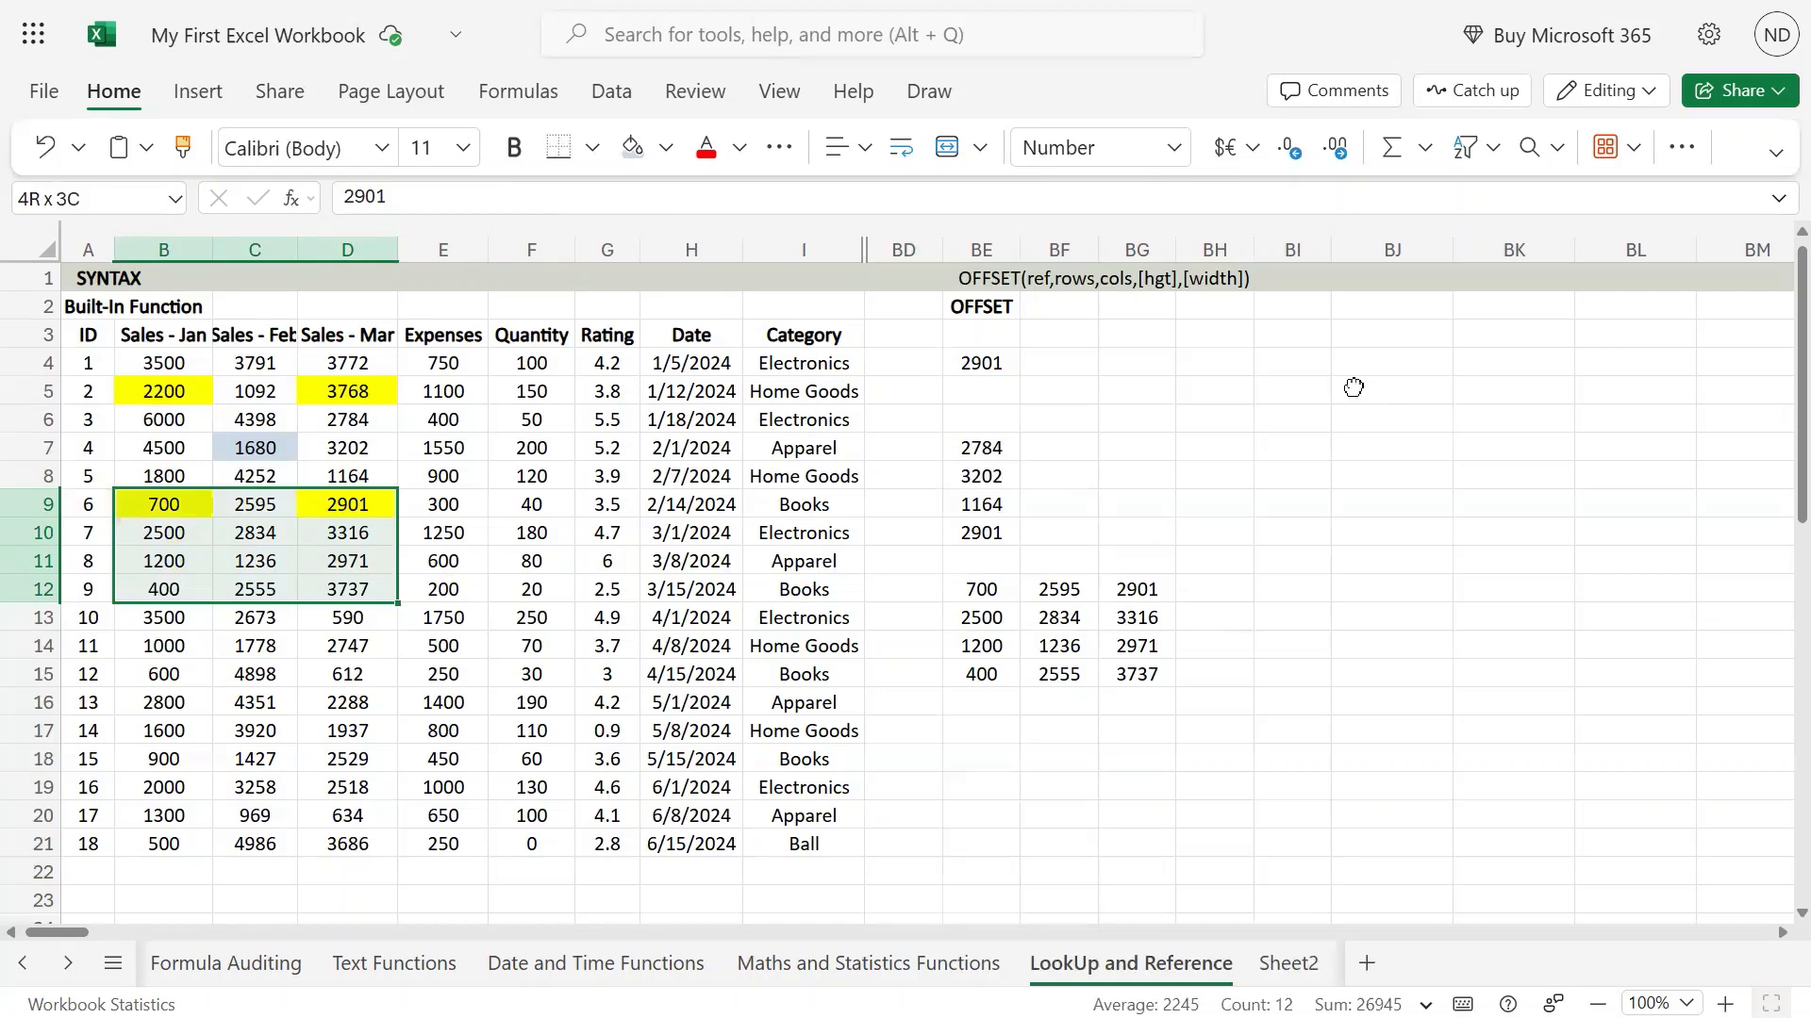
# - Open the OFFSET formula in BE12 and highlight its reference argument C7 for review
pyautogui.press('Right')
pyautogui.press('Right')
pyautogui.press('Right')
pyautogui.press('Right')
pyautogui.press('Right')
pyautogui.press('Right')
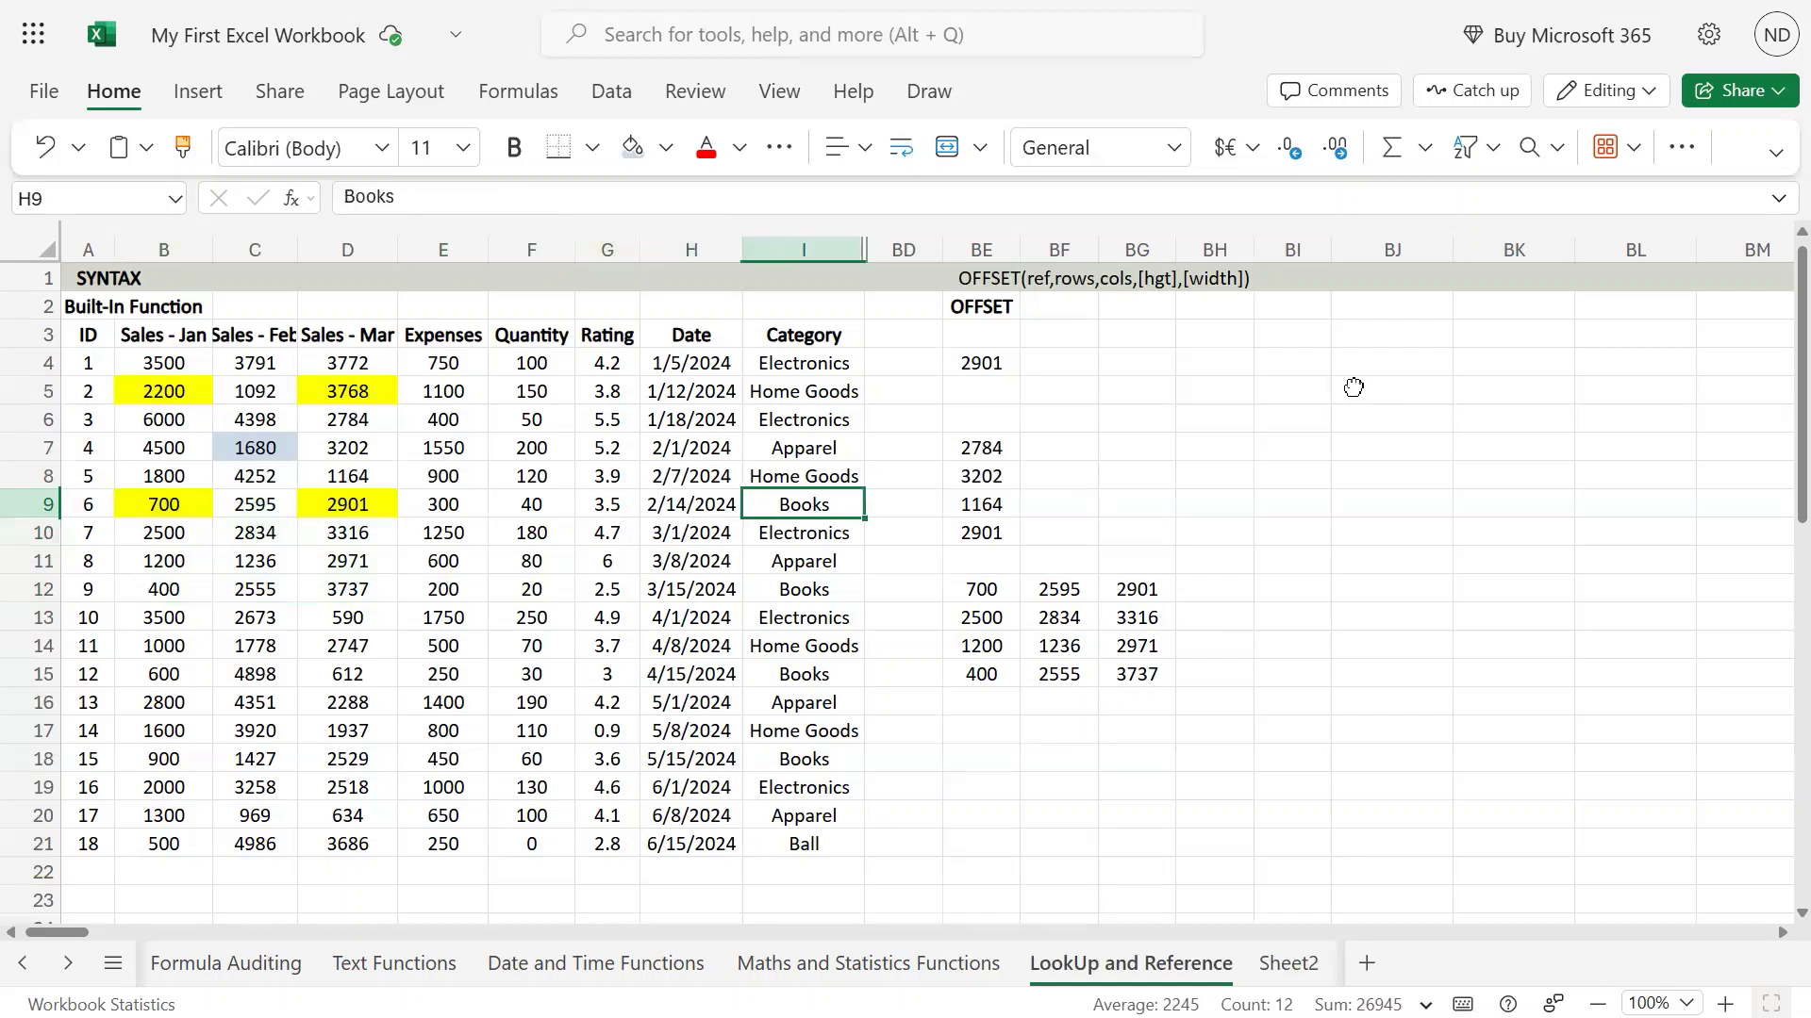
pyautogui.press('Down')
pyautogui.press('Down')
pyautogui.press('Down')
pyautogui.press('F2')
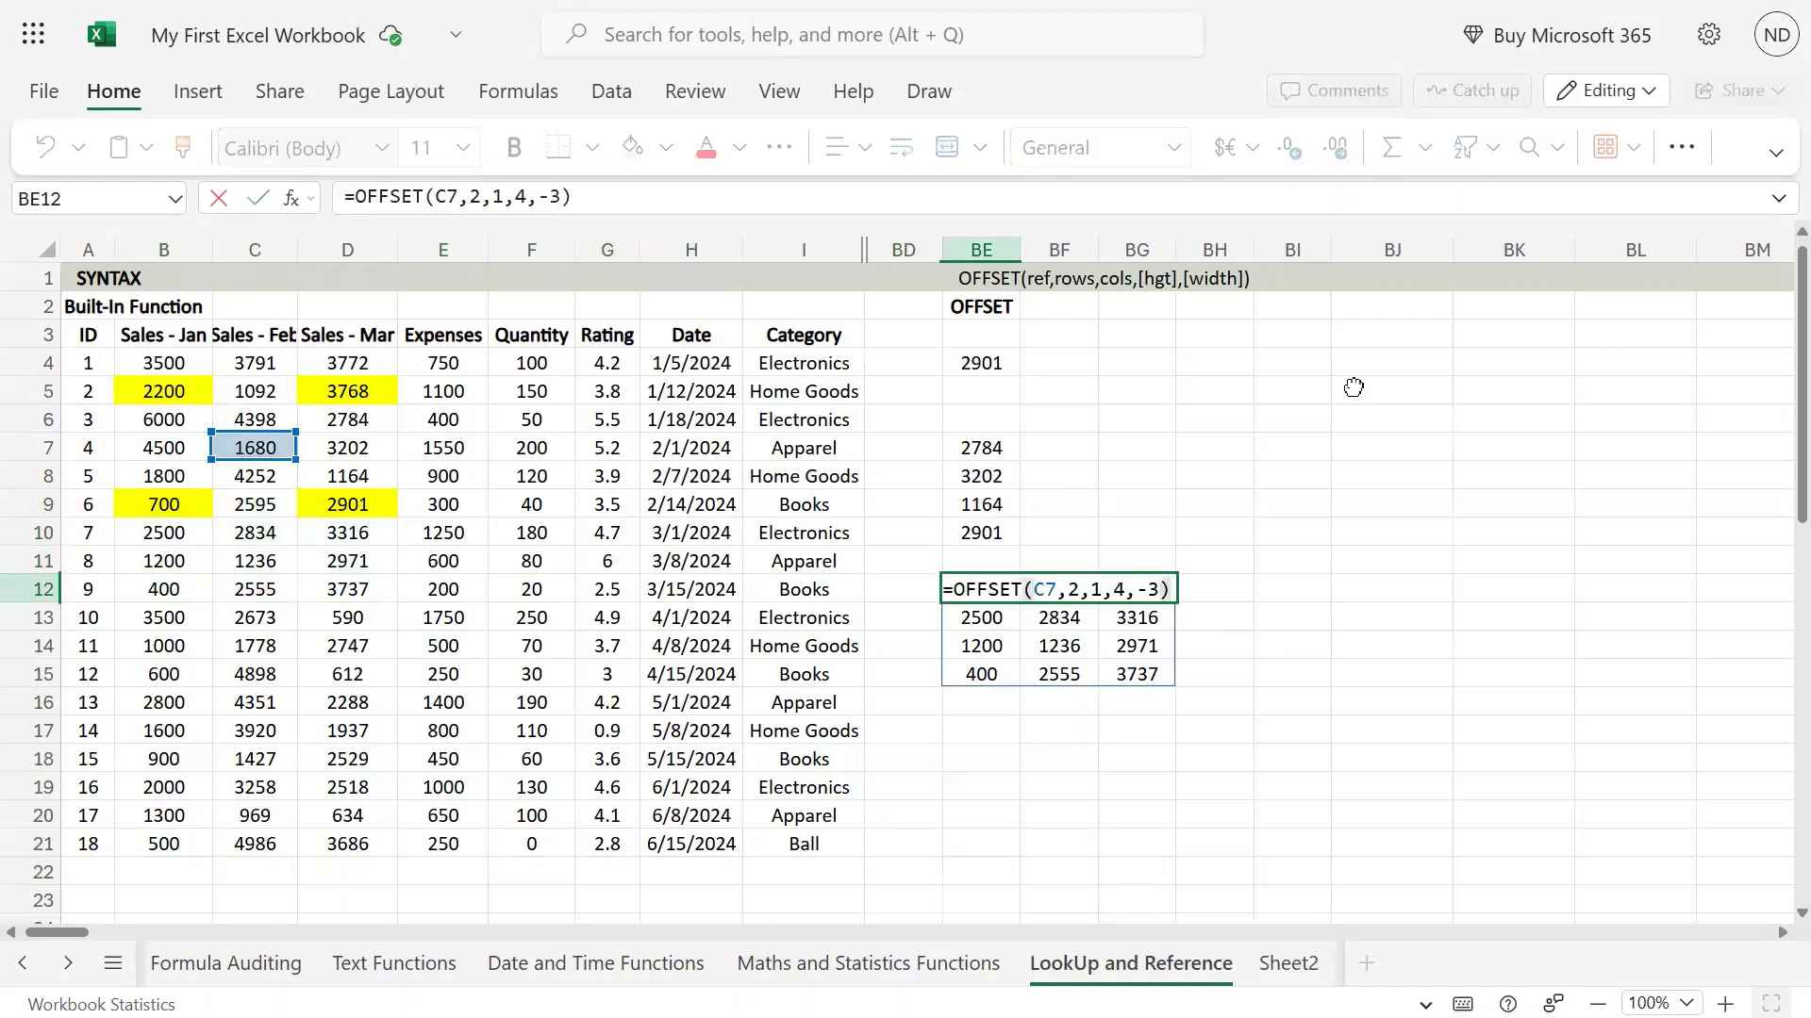
pyautogui.press('Left')
pyautogui.press('Left')
pyautogui.press('Left')
pyautogui.press('Left')
pyautogui.press('Left')
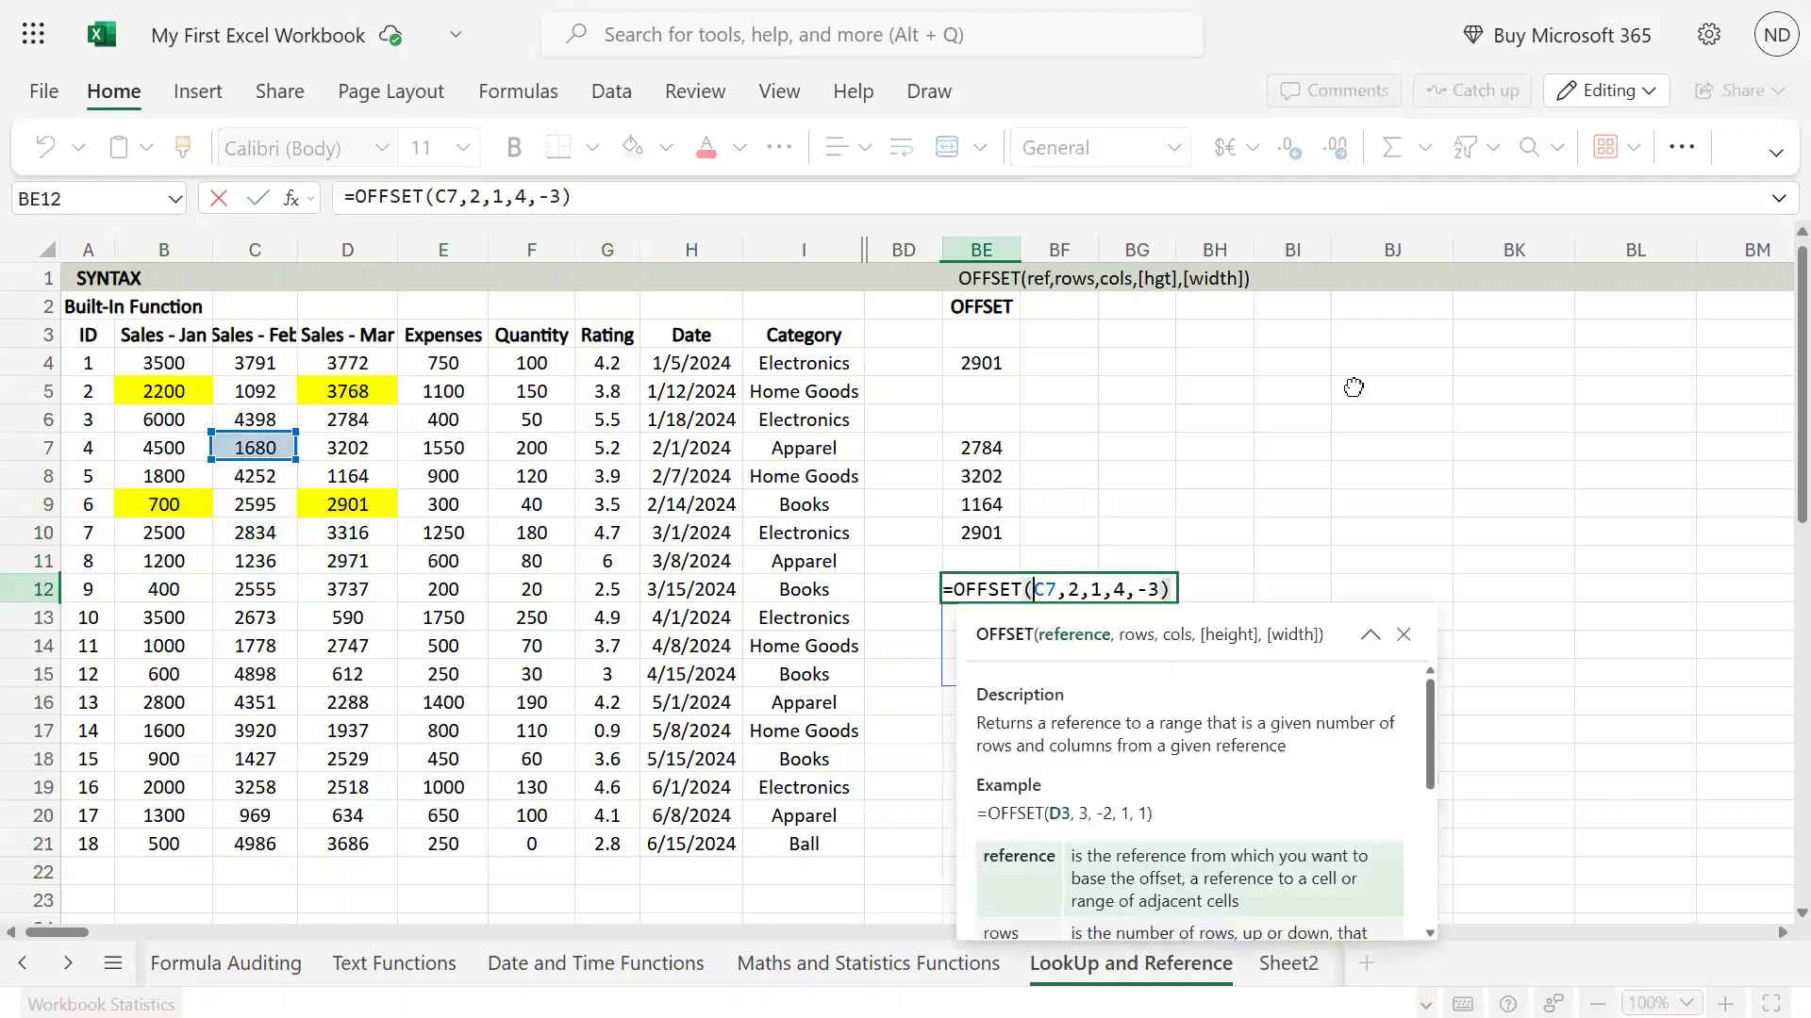
pyautogui.press('Right')
pyautogui.press('Right')
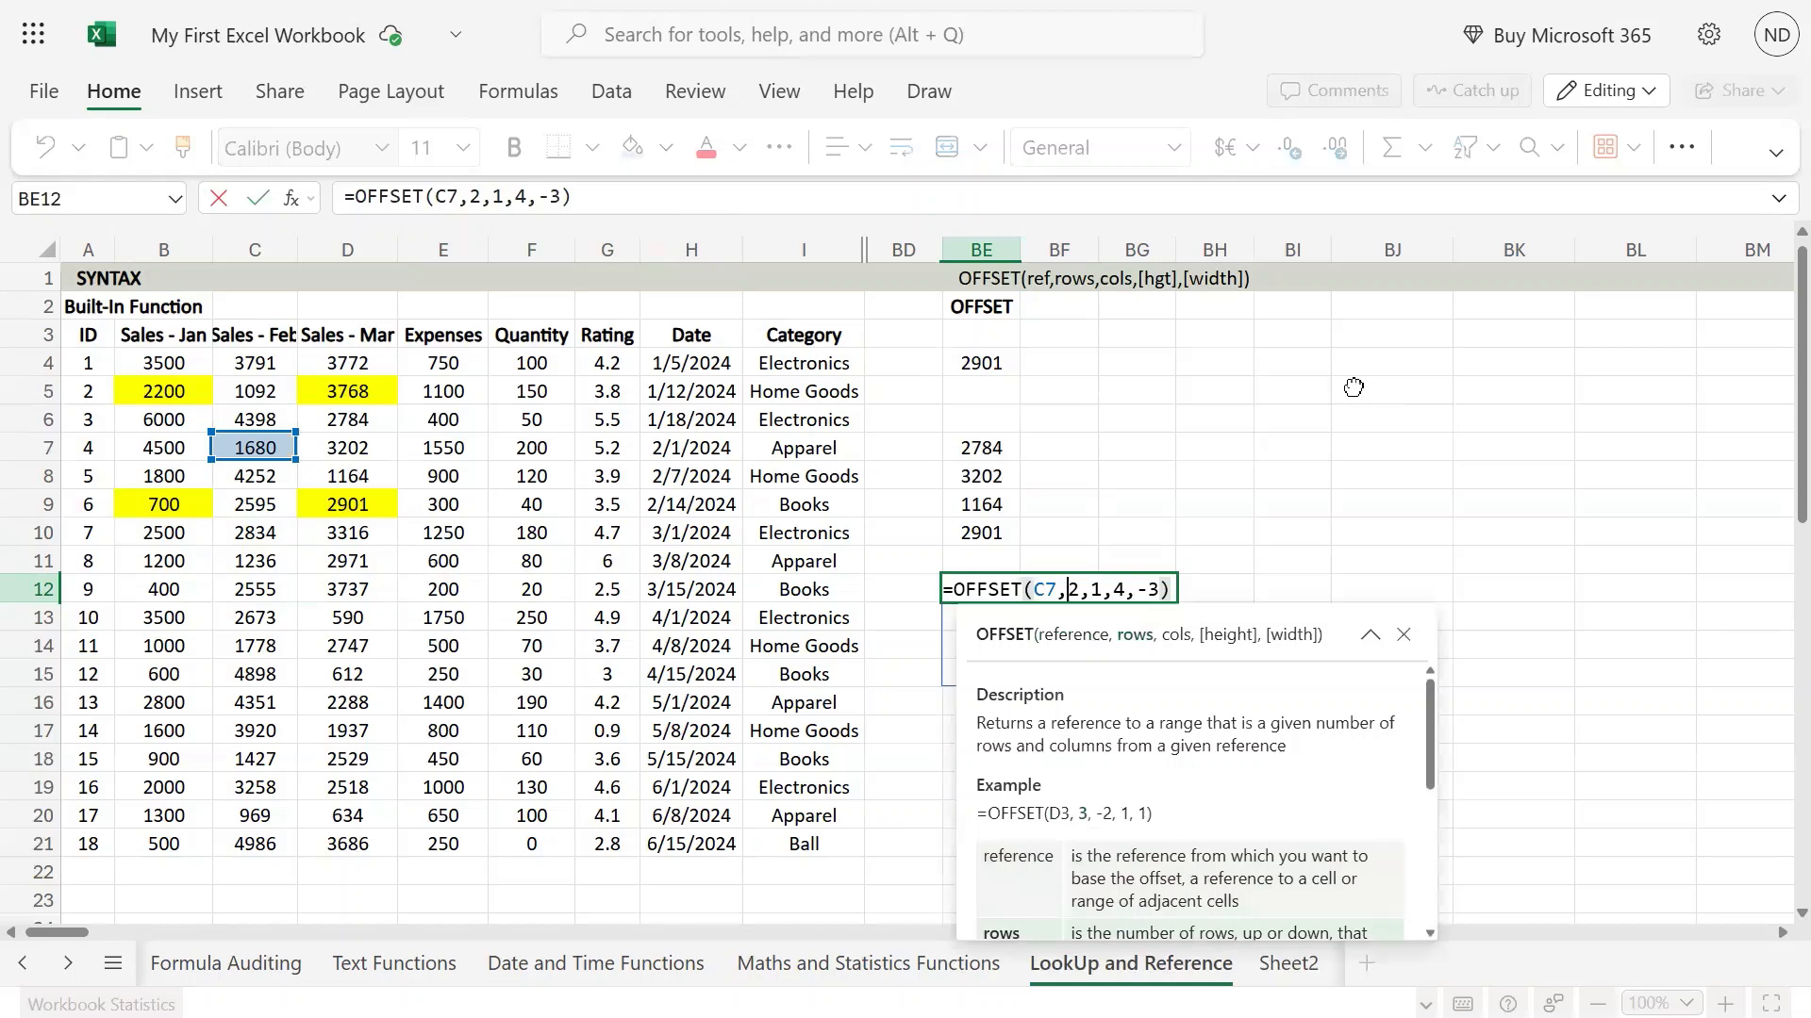
pyautogui.press('Left')
pyautogui.press('Left')
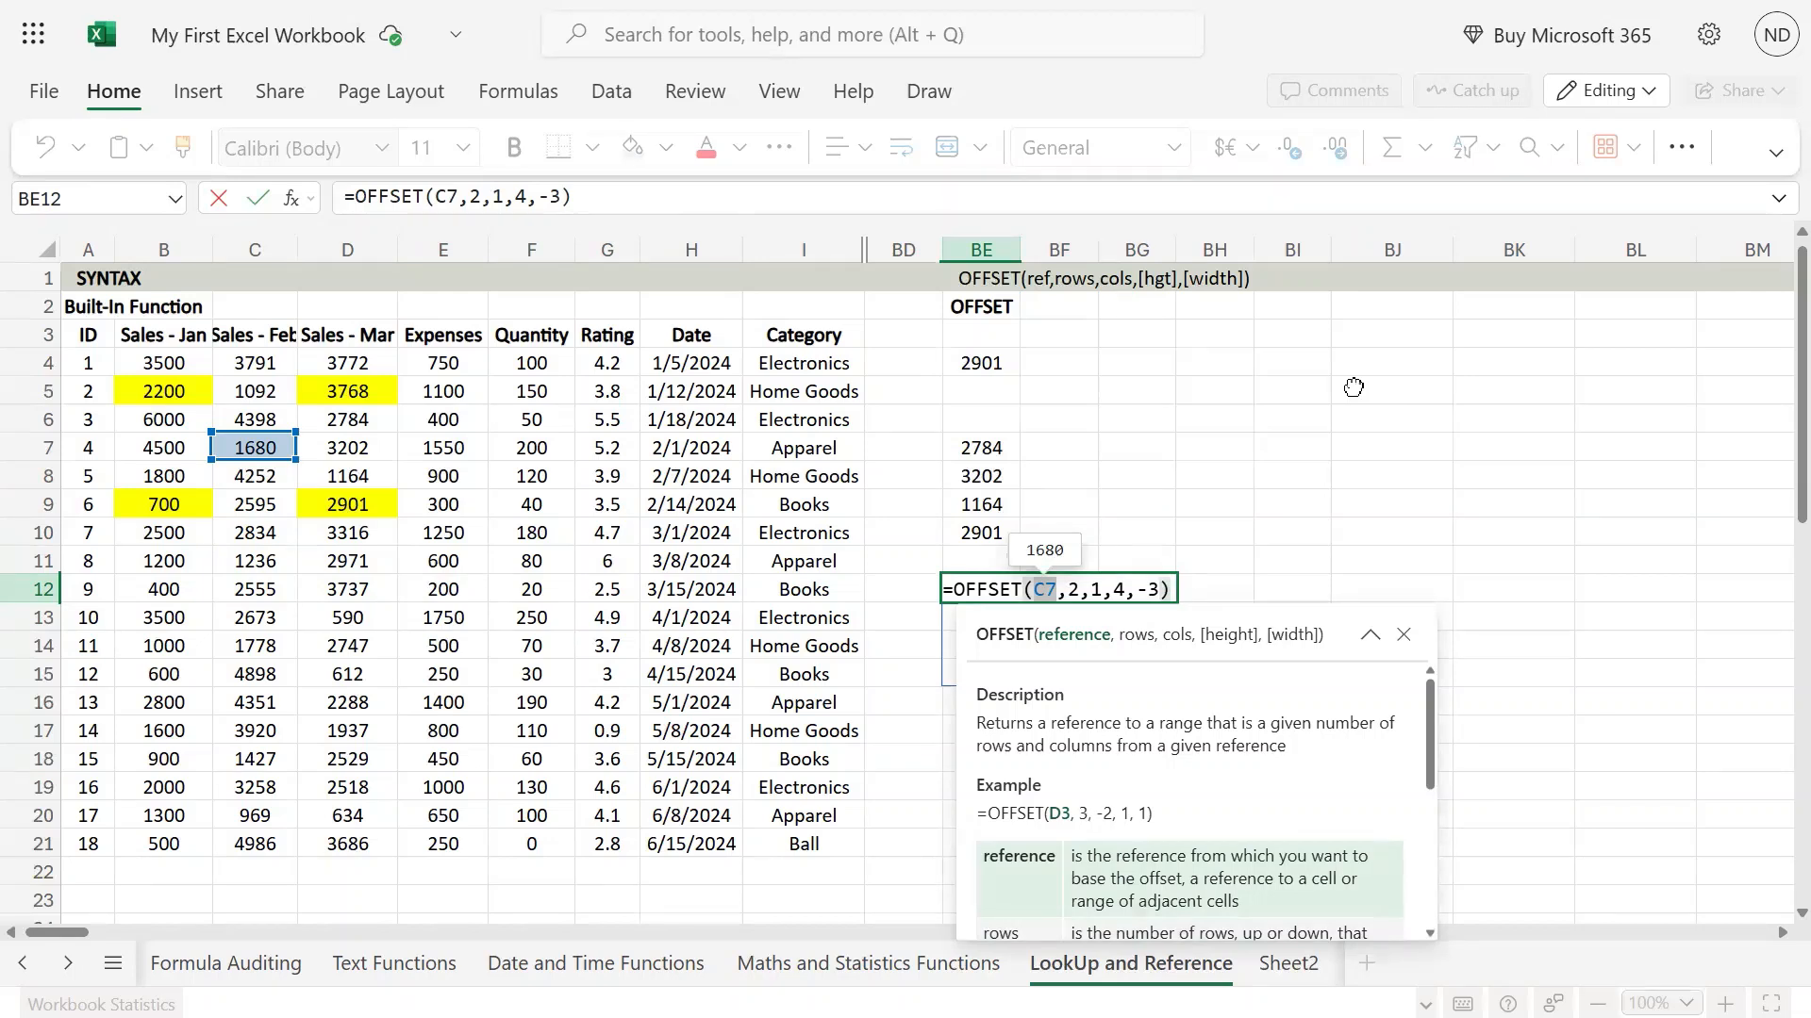
# - Review the rows and cols arguments in BE12, highlight the height and width arguments 4,-3, and close the formula
pyautogui.press('Right')
pyautogui.press('Right')
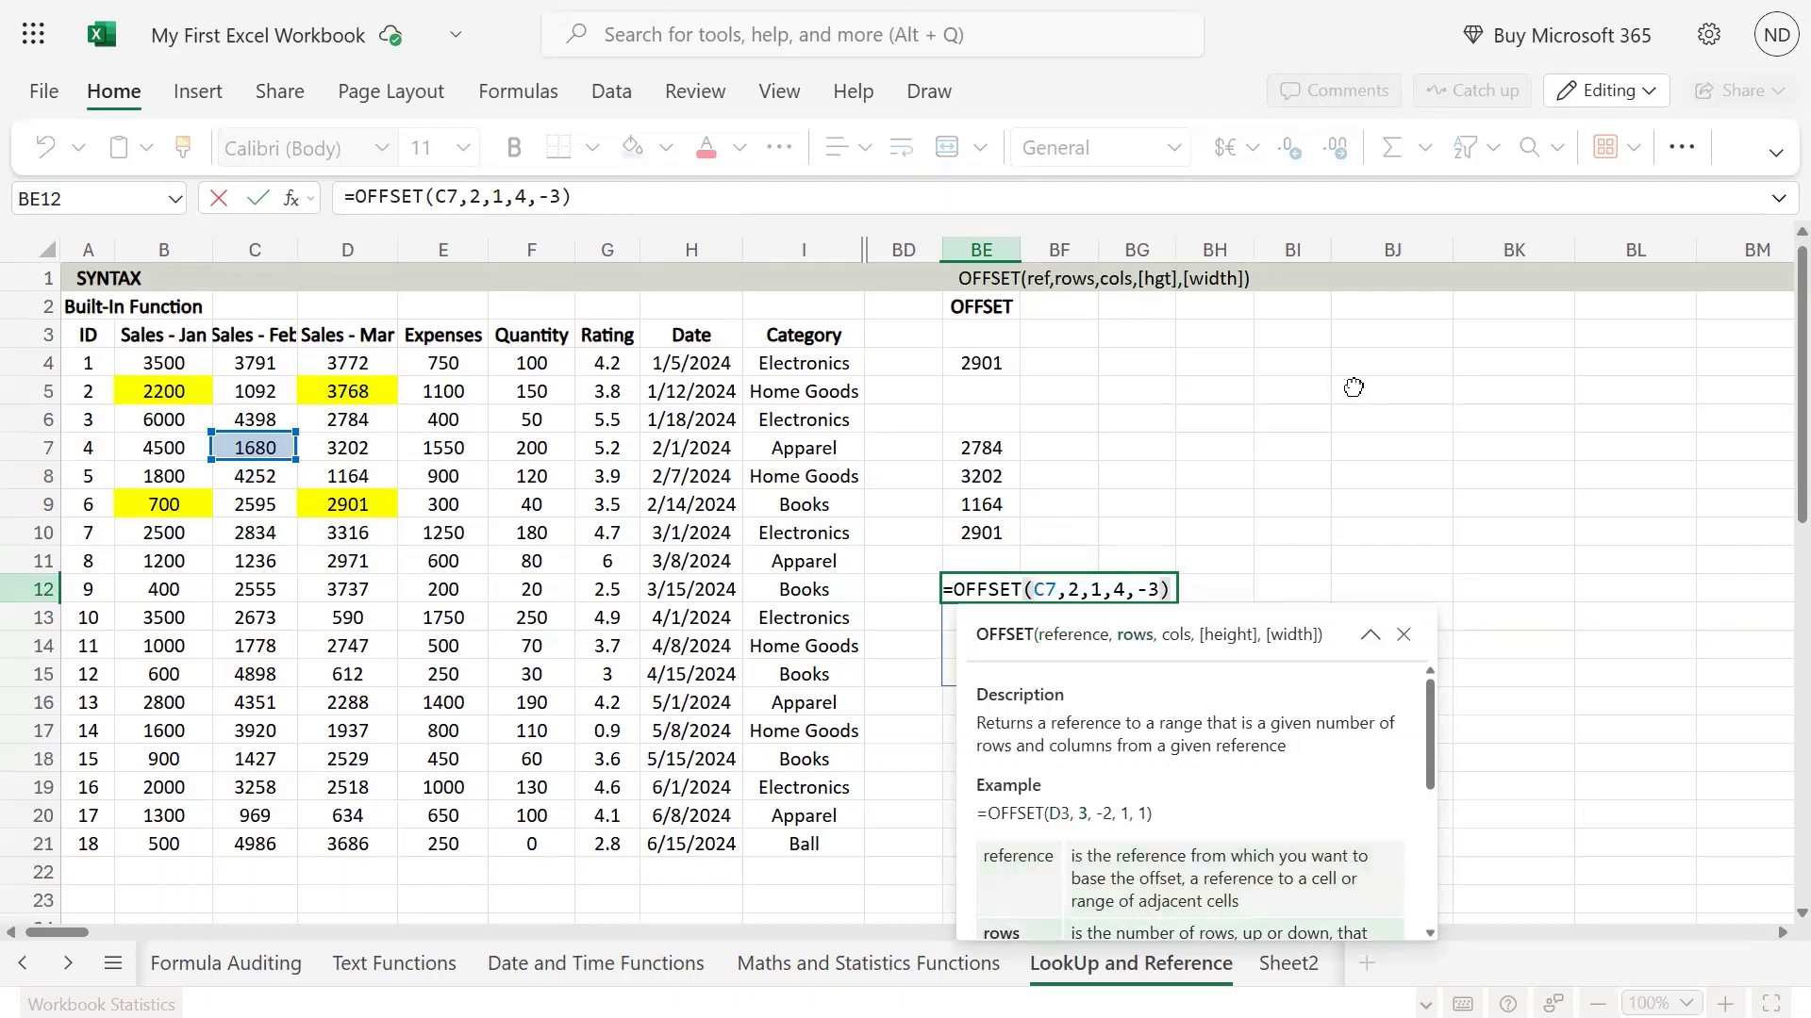
pyautogui.press('Right')
pyautogui.press('Right')
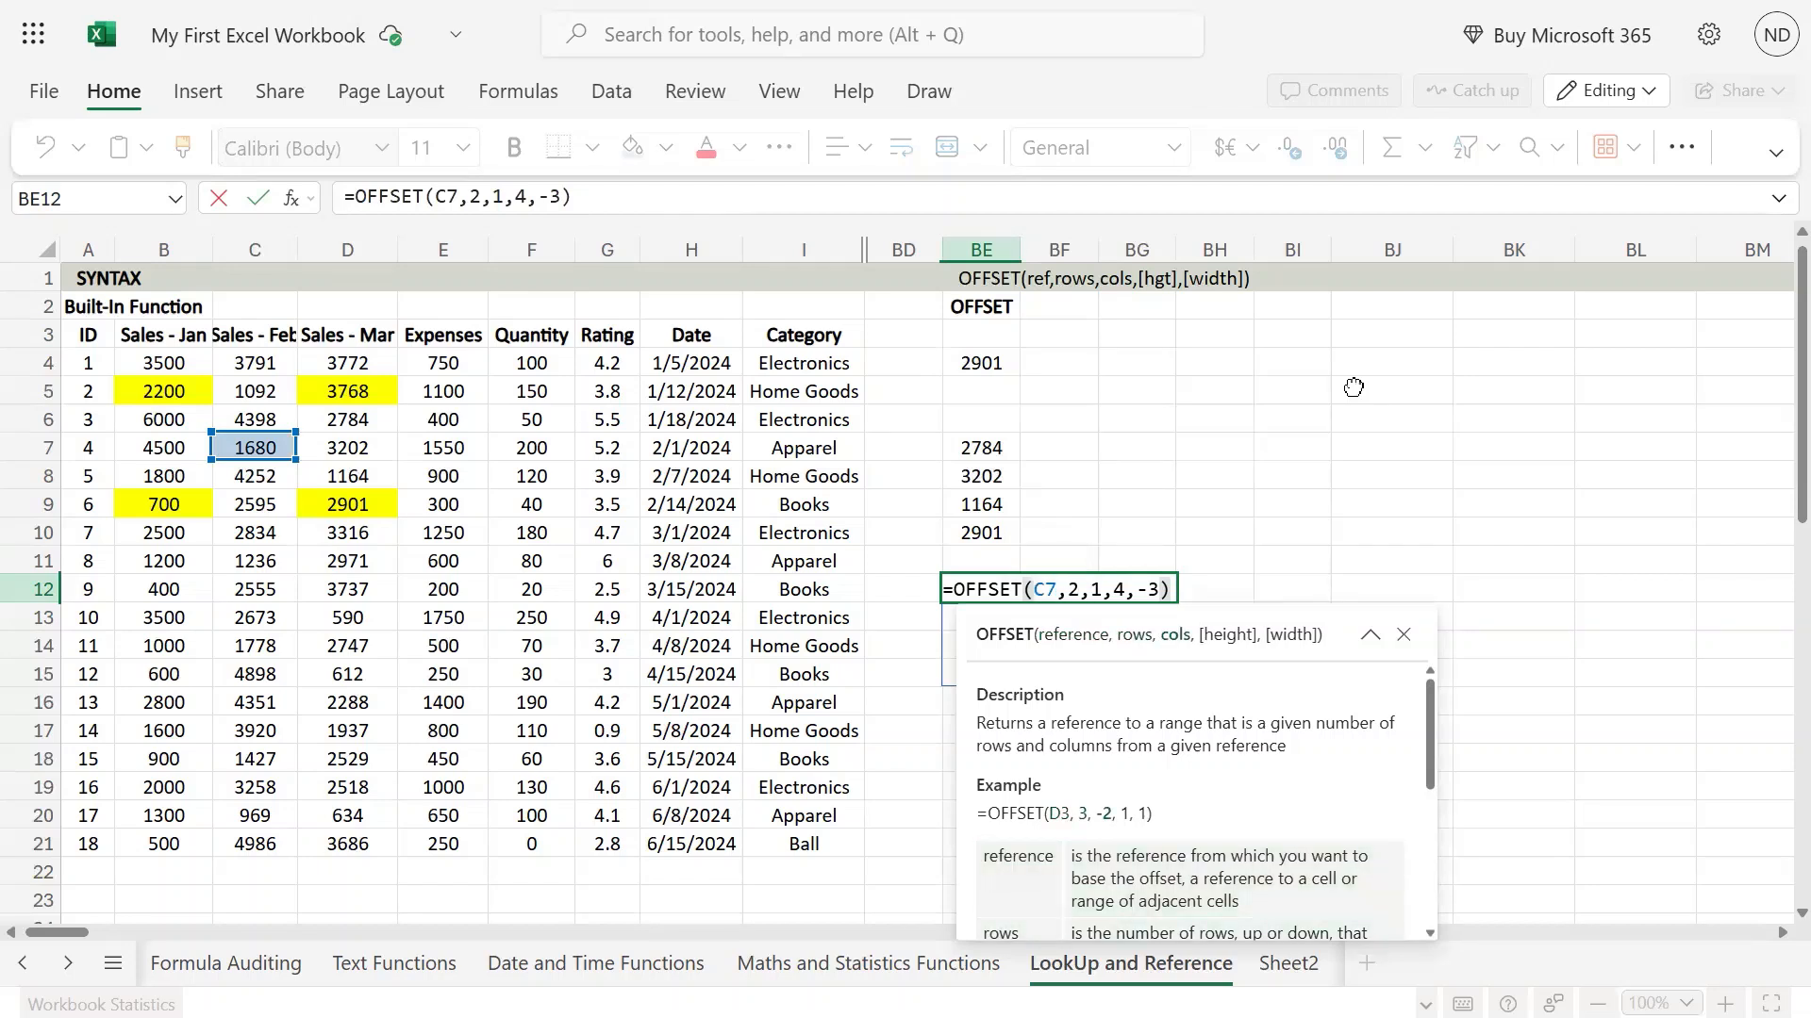
pyautogui.press('Right')
pyautogui.press('Right')
pyautogui.hotkey('shift', 'Right')
pyautogui.hotkey('shift', 'Right')
pyautogui.hotkey('shift', 'Right')
pyautogui.hotkey('shift', 'Right')
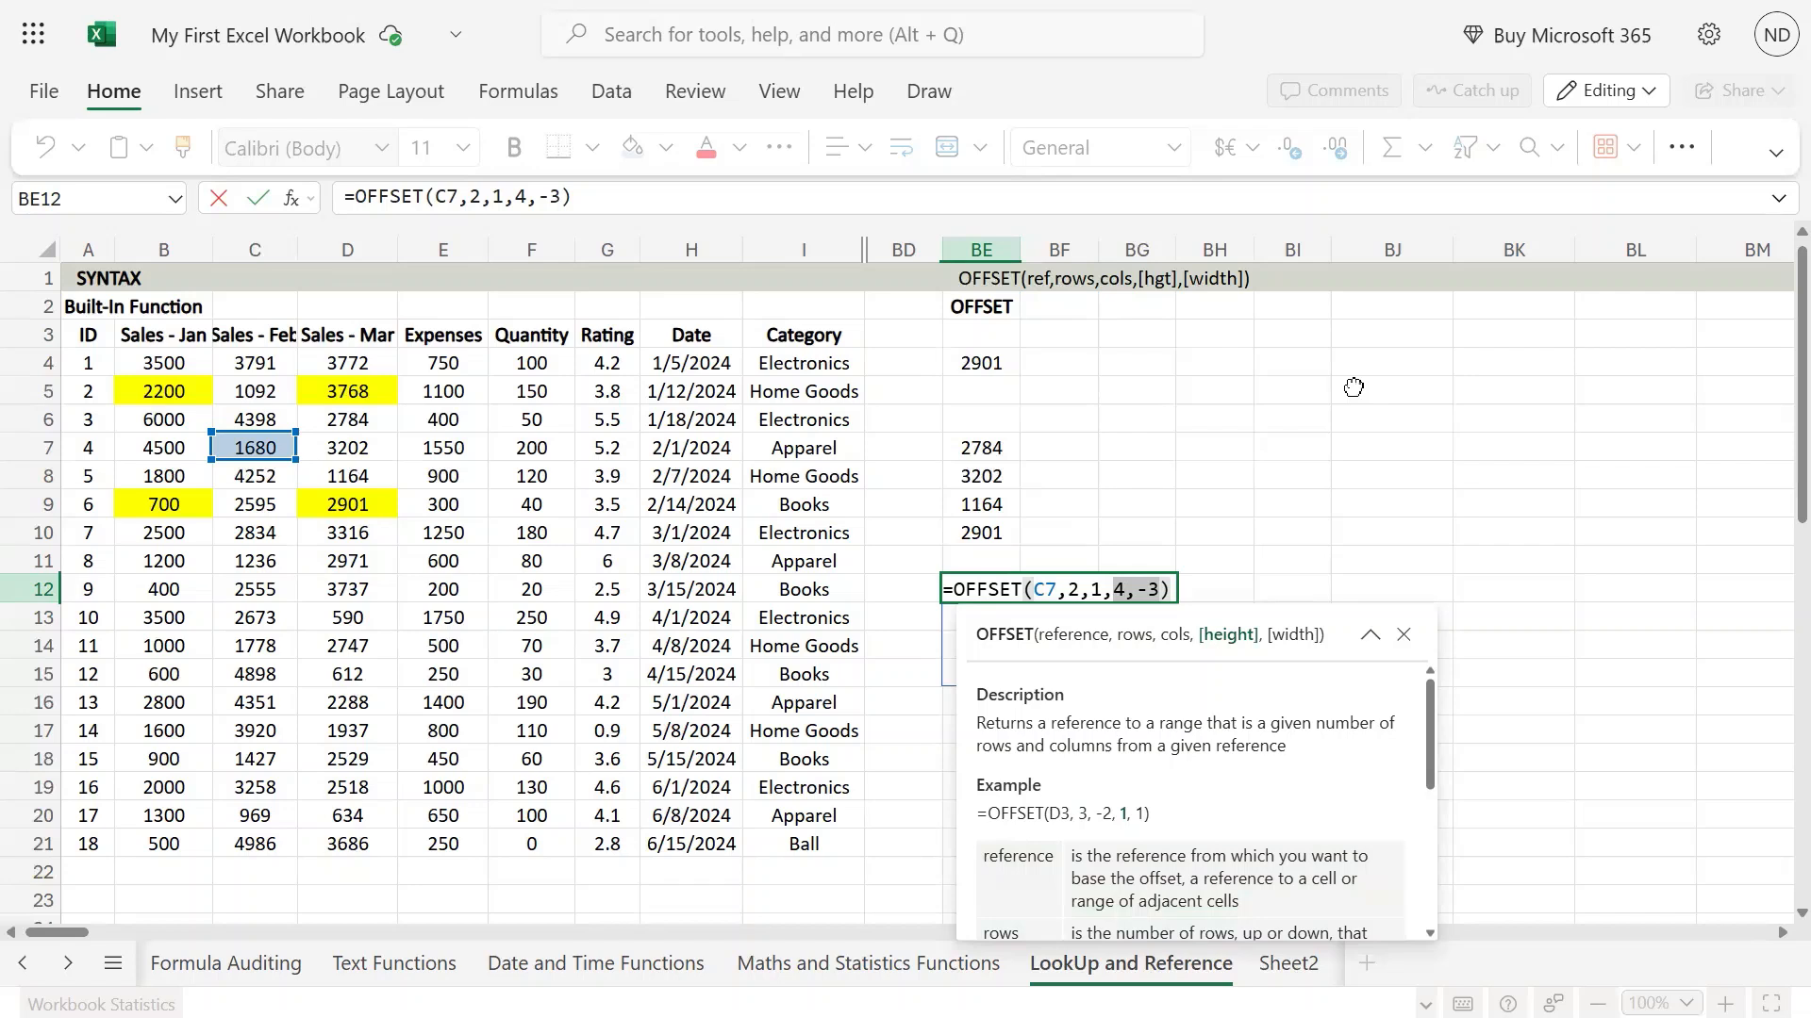
pyautogui.hotkey('ctrl', 'Return')
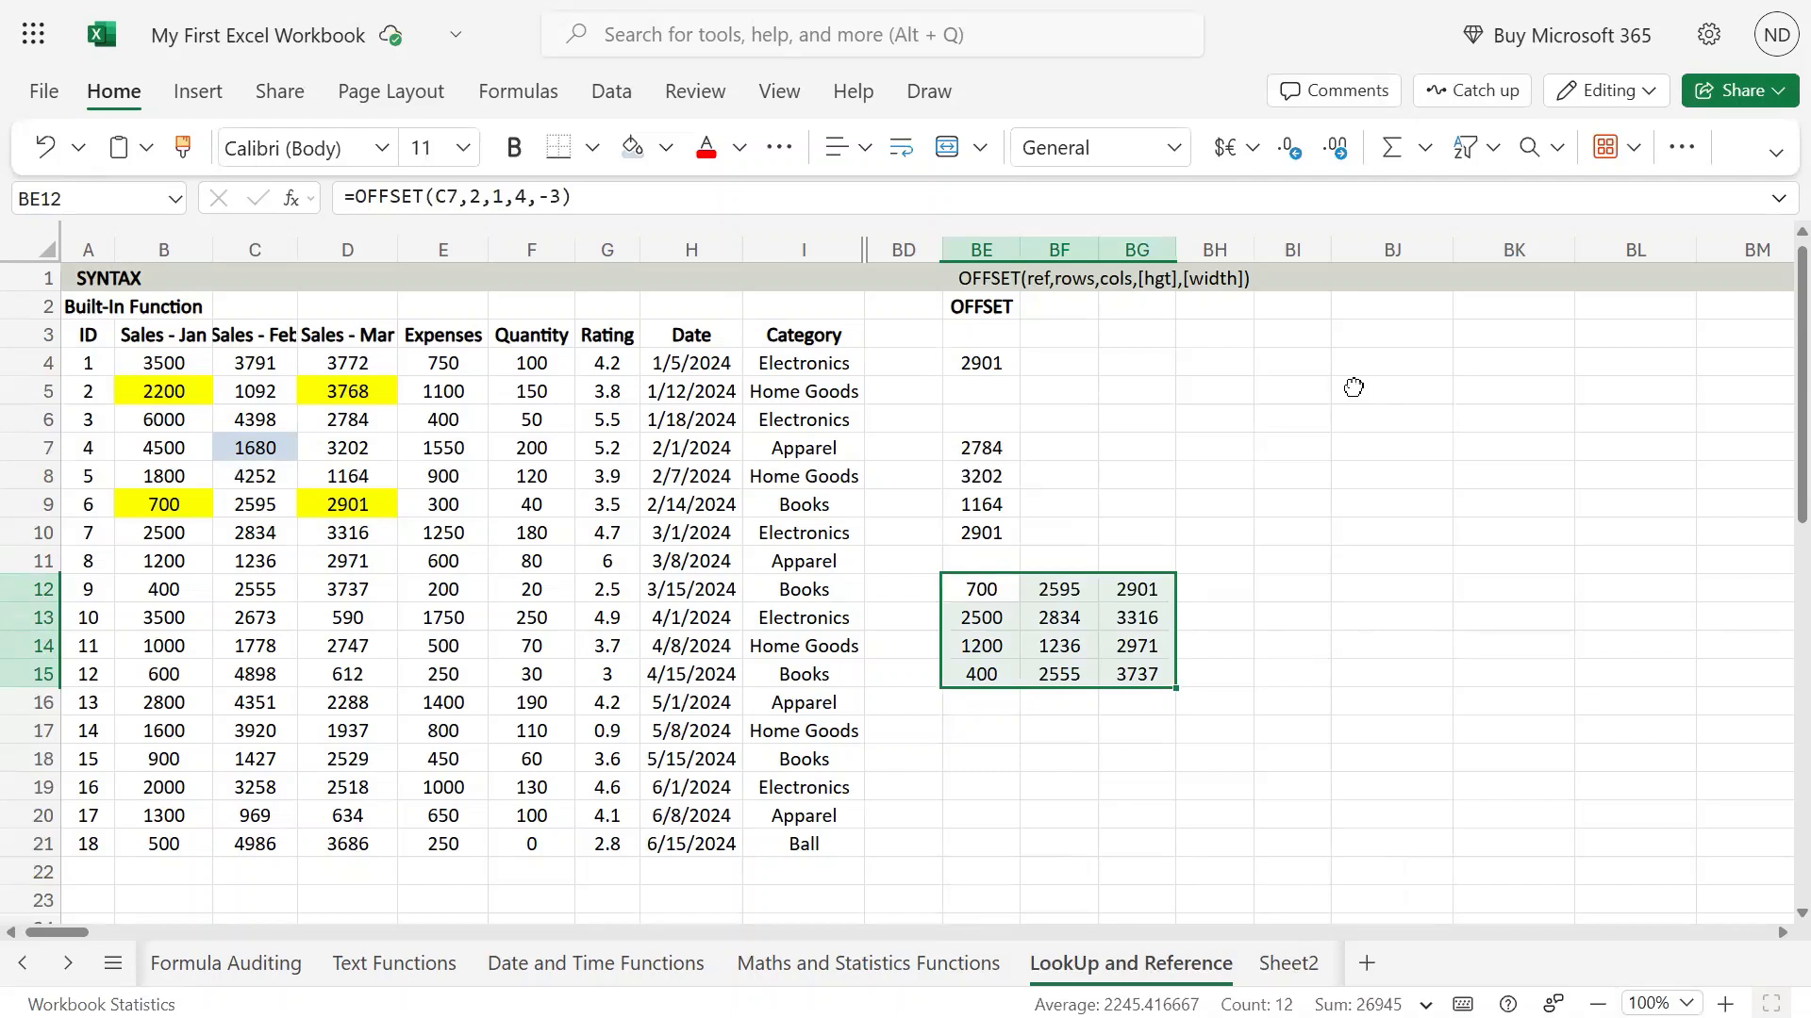
pyautogui.press('Up')
pyautogui.press('Down')
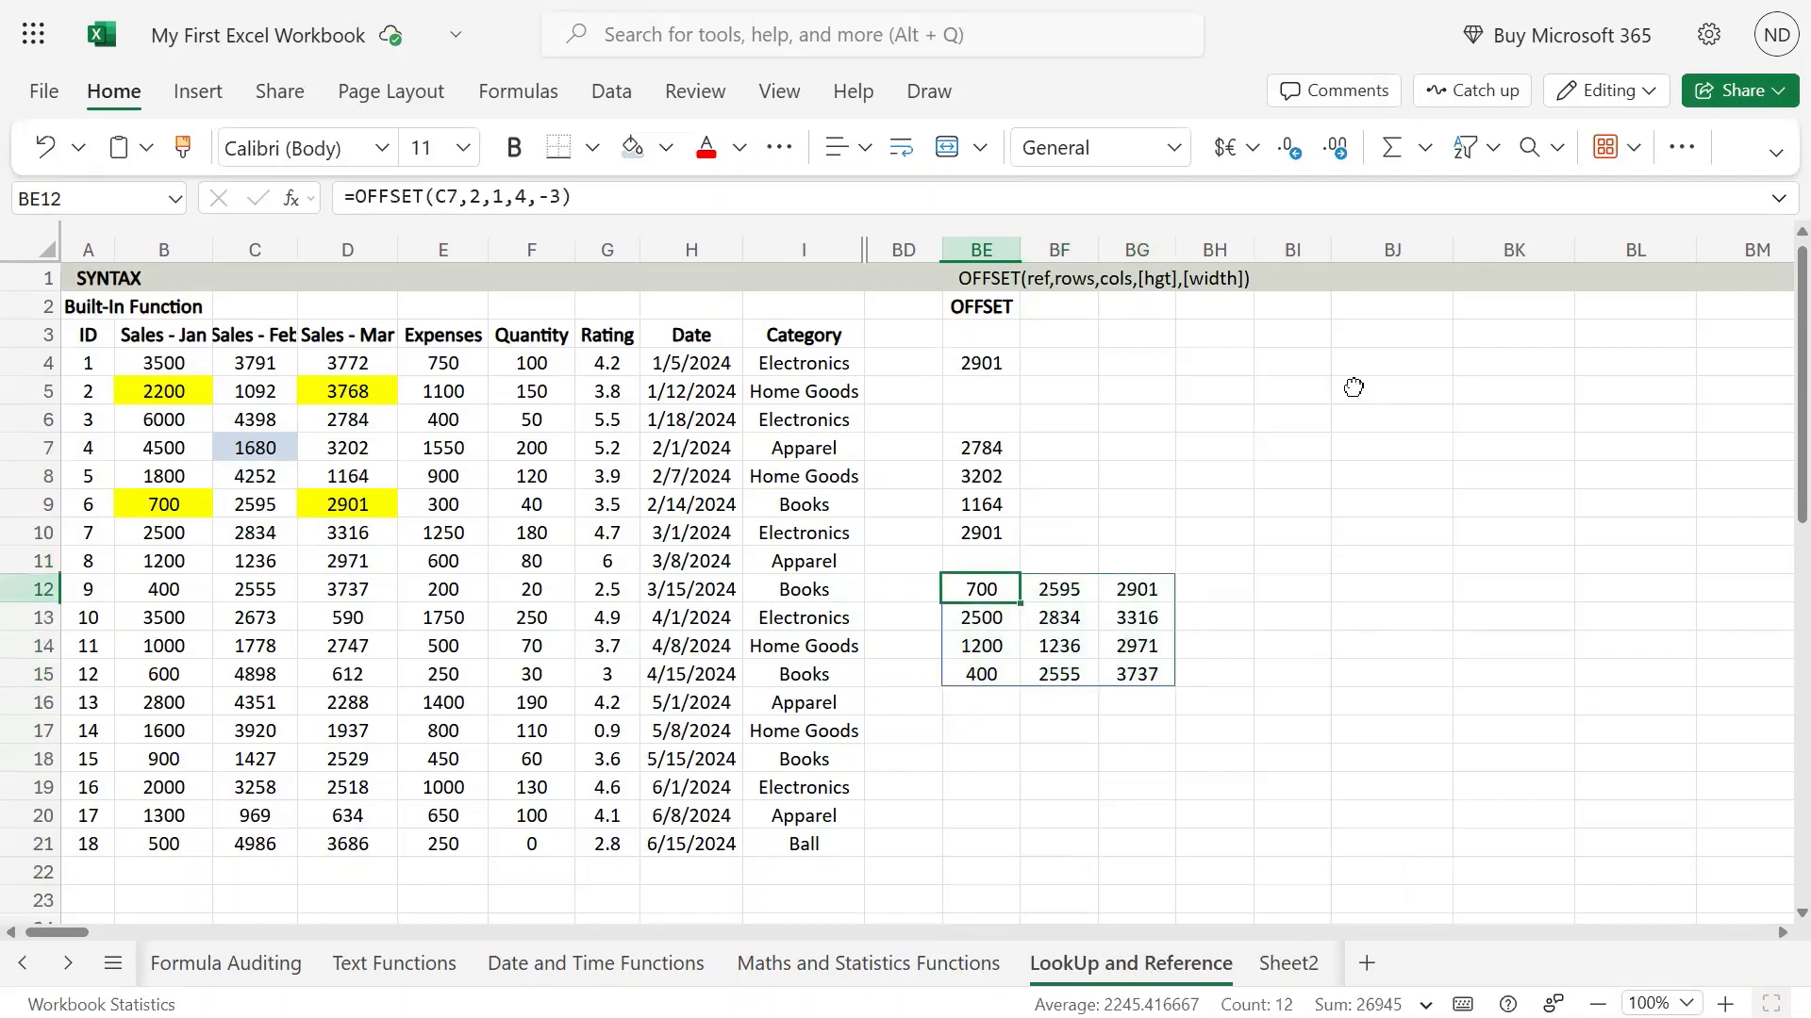
pyautogui.press('F2')
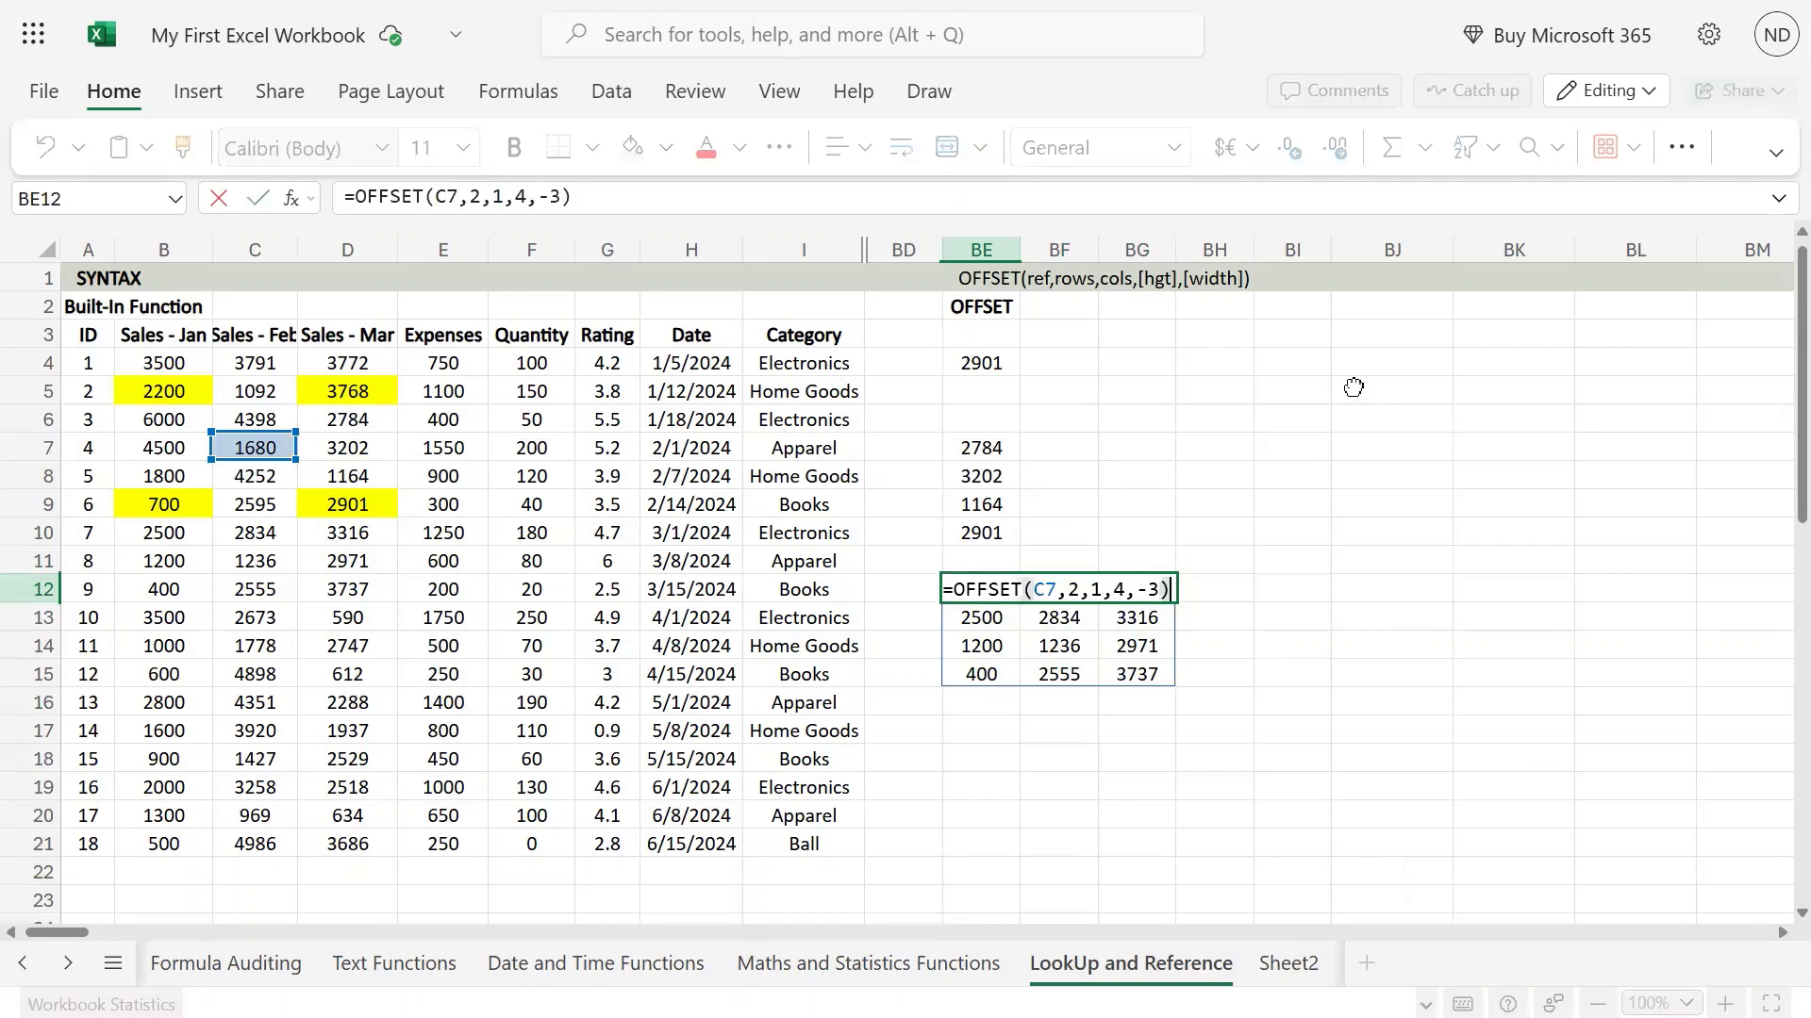
pyautogui.press('Escape')
pyautogui.press('F2')
pyautogui.press('Escape')
# - Select the four-row by four-column source range A9:D12, starting from D9
pyautogui.press('Left')
pyautogui.press('Left')
pyautogui.press('Left')
pyautogui.press('Left')
pyautogui.press('Left')
pyautogui.press('Up')
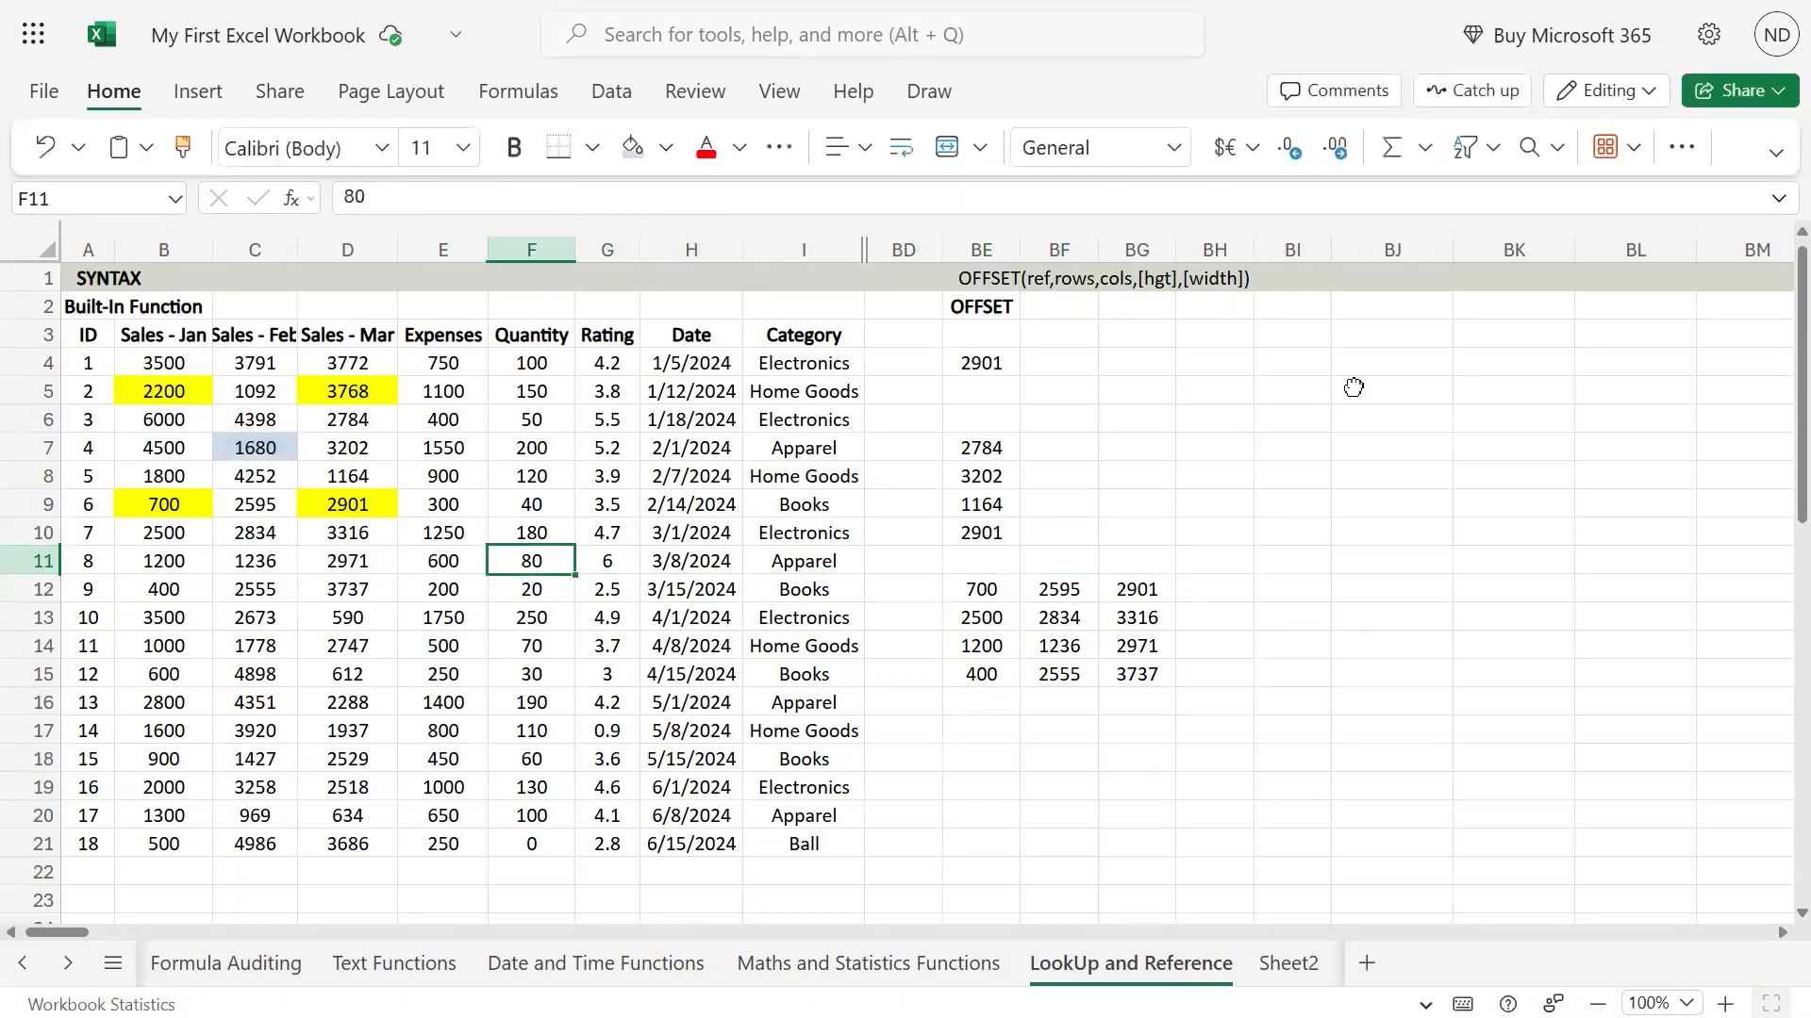
pyautogui.press('Left')
pyautogui.press('Down')
pyautogui.press('Down')
pyautogui.press('Up')
pyautogui.press('Up')
pyautogui.press('Up')
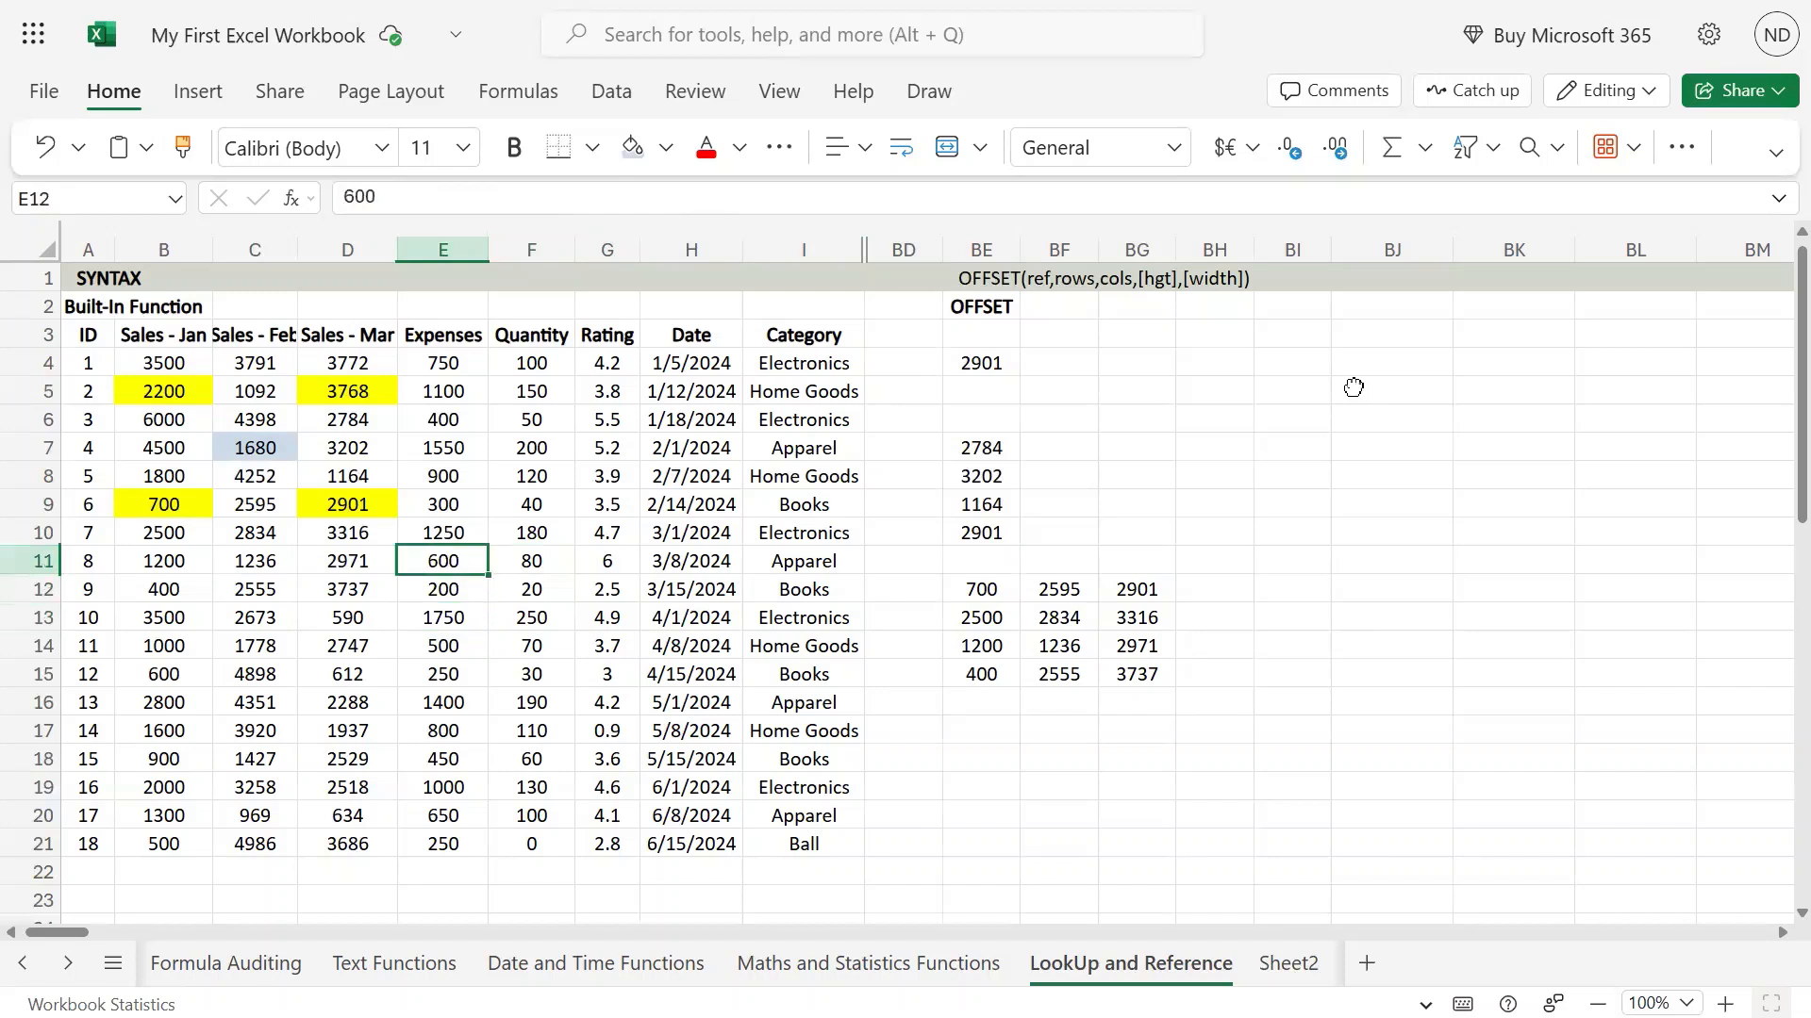
pyautogui.press('Left')
pyautogui.press('Up')
pyautogui.hotkey('shift', 'Left')
pyautogui.hotkey('shift', 'Left')
pyautogui.hotkey('shift', 'Left')
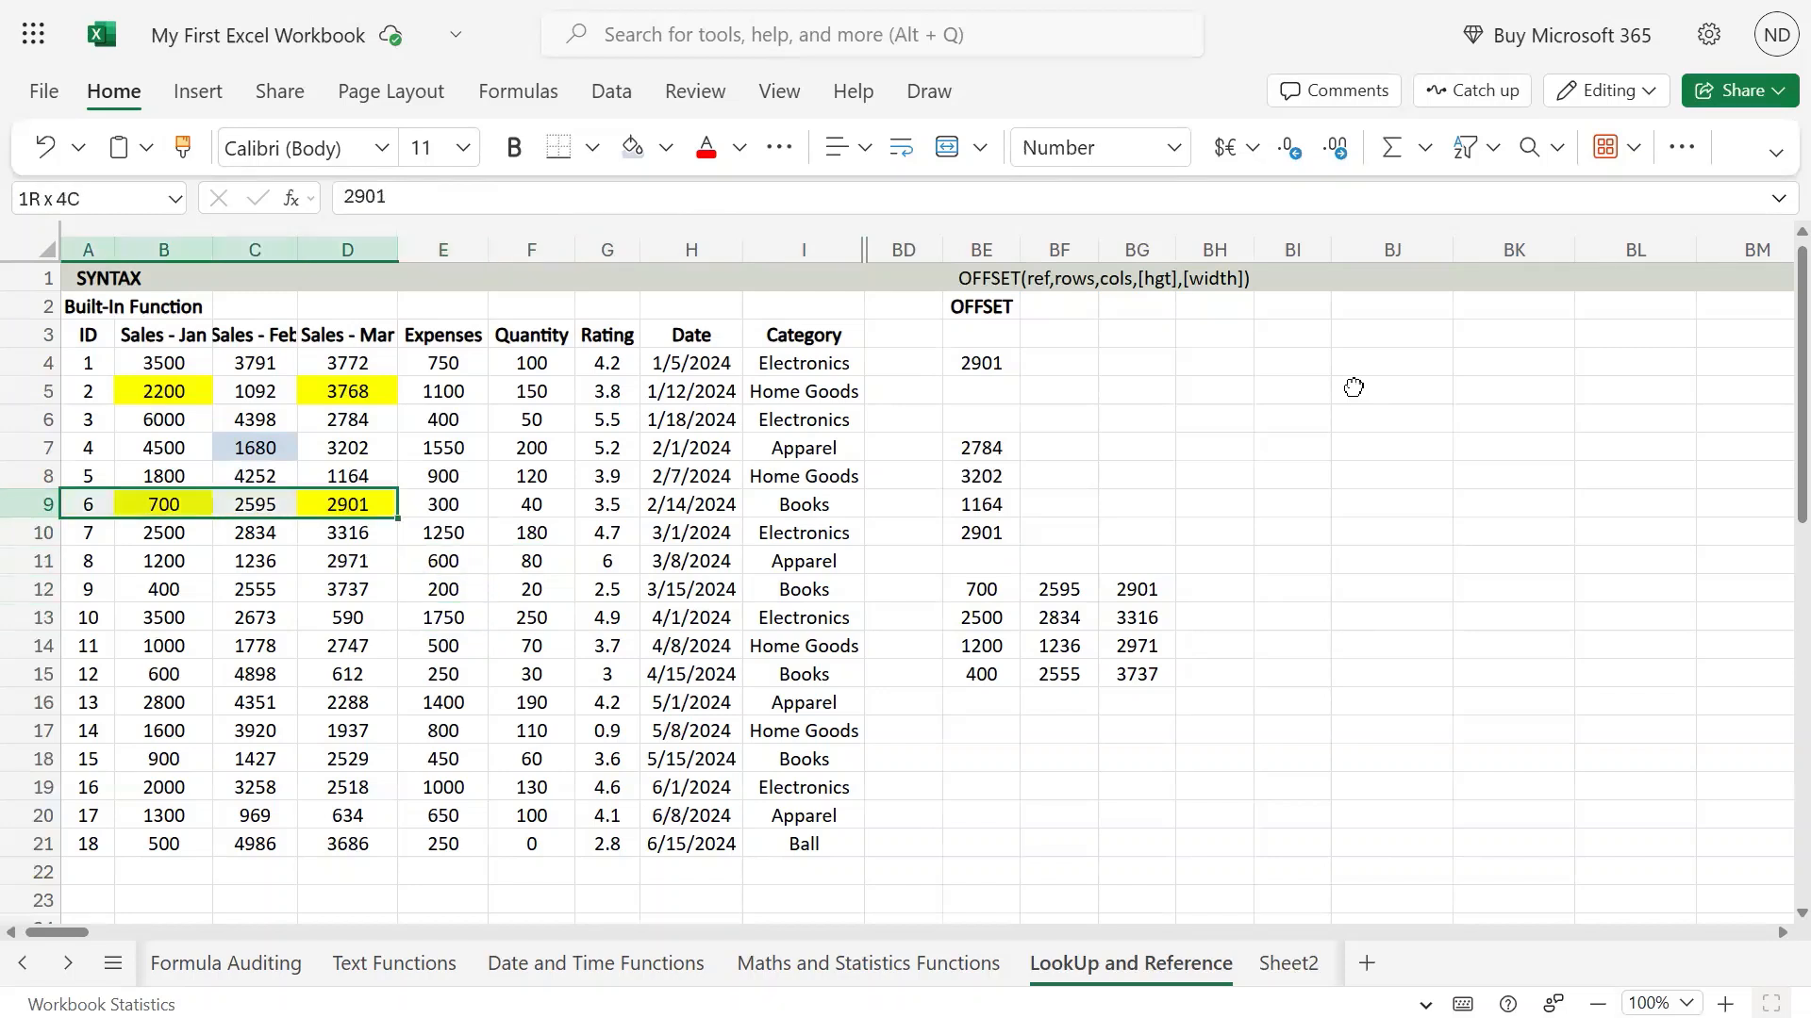
pyautogui.hotkey('shift', 'Down')
pyautogui.hotkey('shift', 'Down')
pyautogui.hotkey('shift', 'Down')
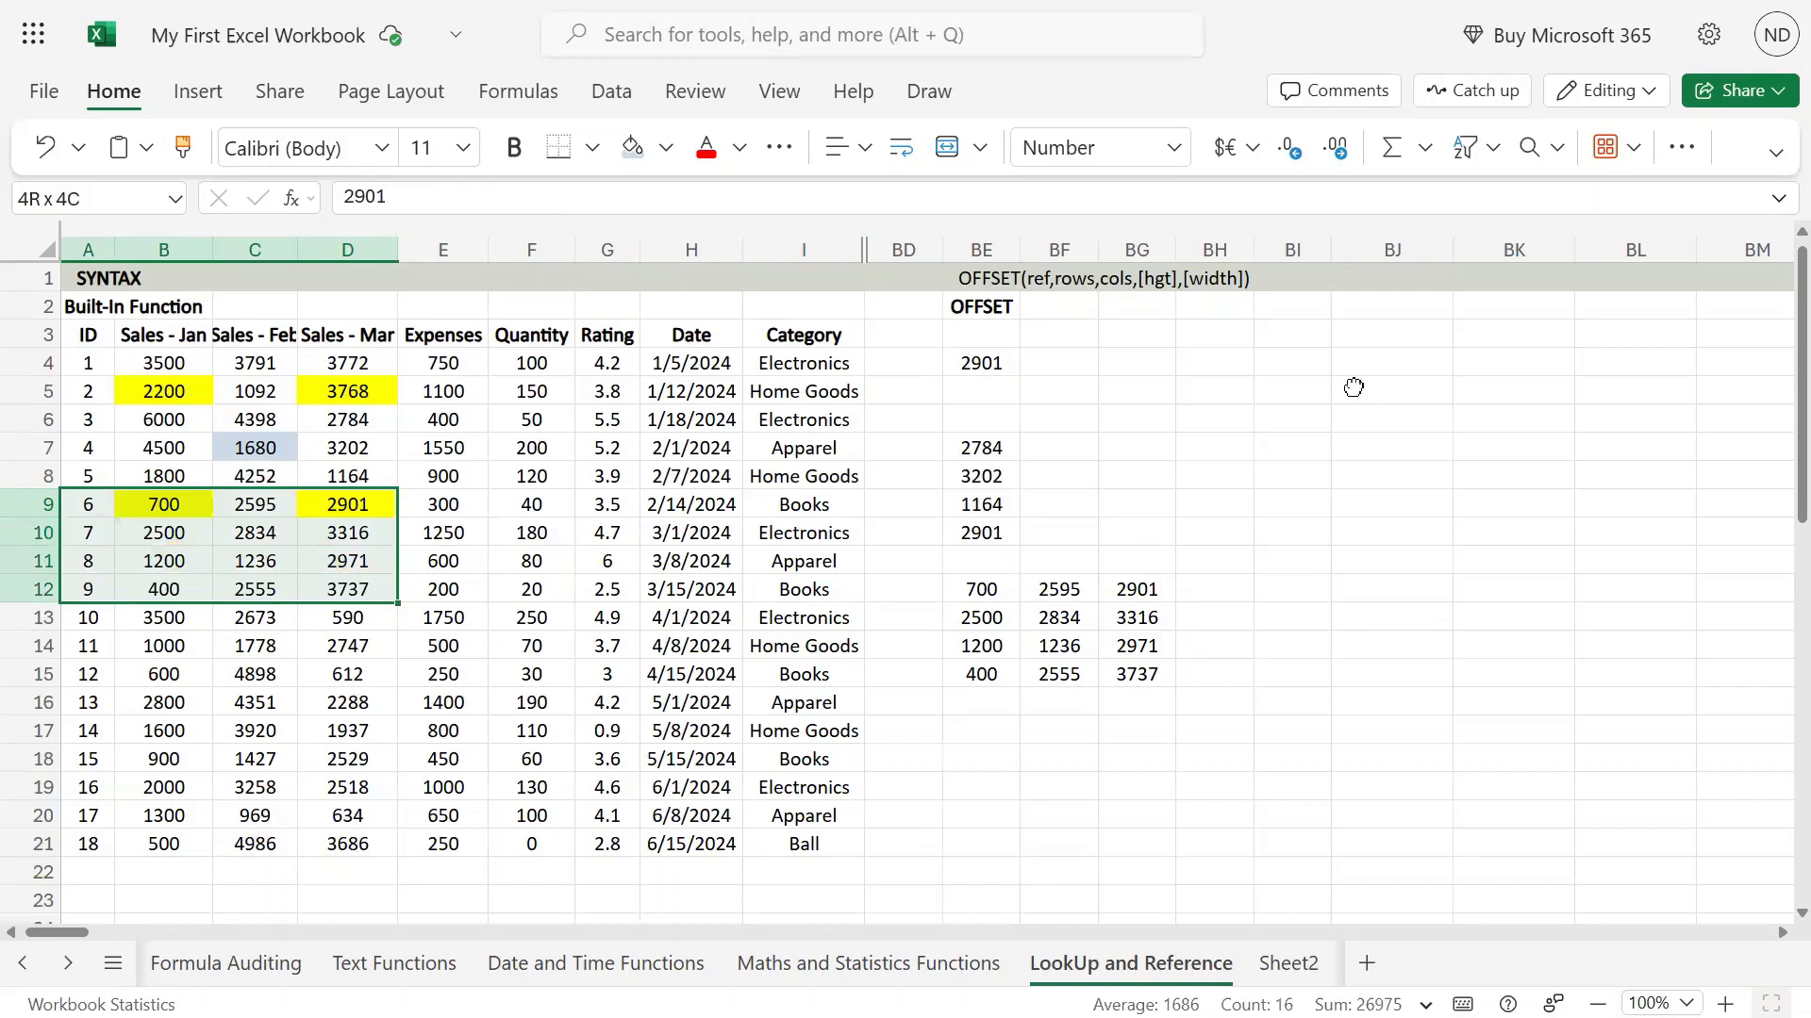
# - Copy the formula text =OFFSET(C7,2,1,4,-3) from BE12 into cell BE17
pyautogui.press('Right')
pyautogui.press('Right')
pyautogui.press('Right')
pyautogui.press('Right')
pyautogui.press('Right')
pyautogui.press('Right')
pyautogui.press('Right')
pyautogui.press('Down')
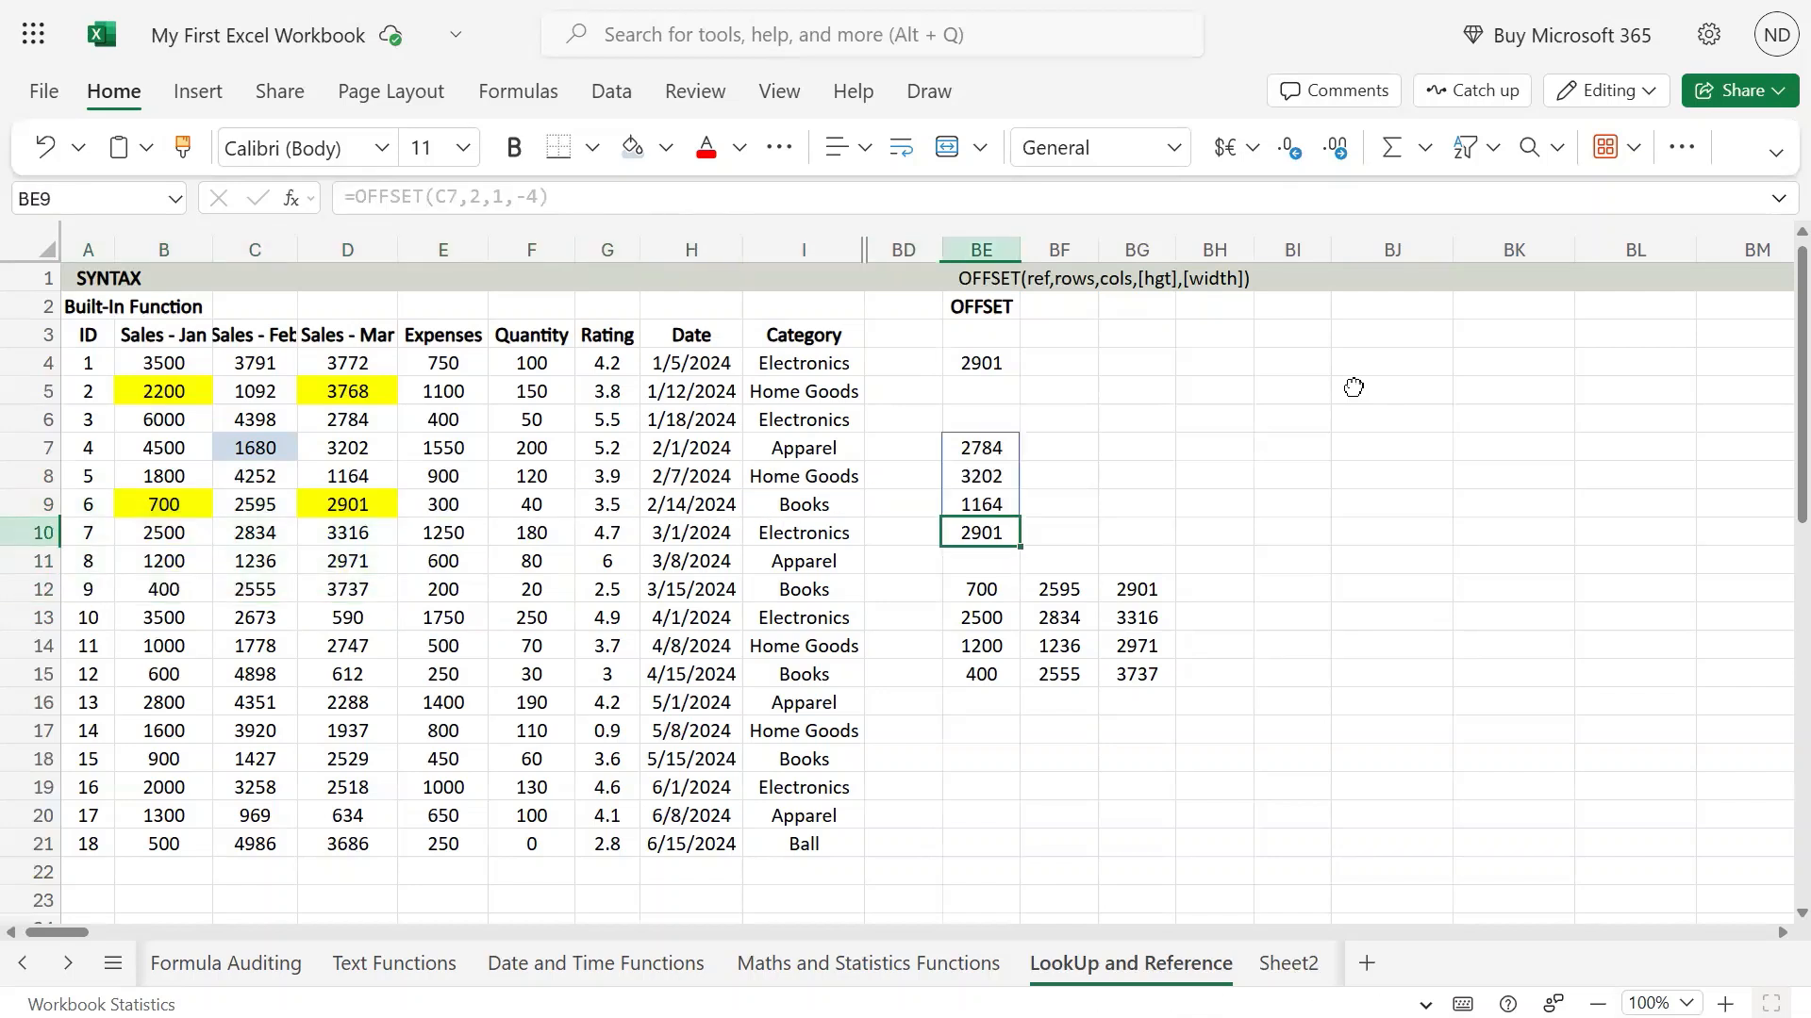
pyautogui.press('Down')
pyautogui.press('Down')
pyautogui.press('F2')
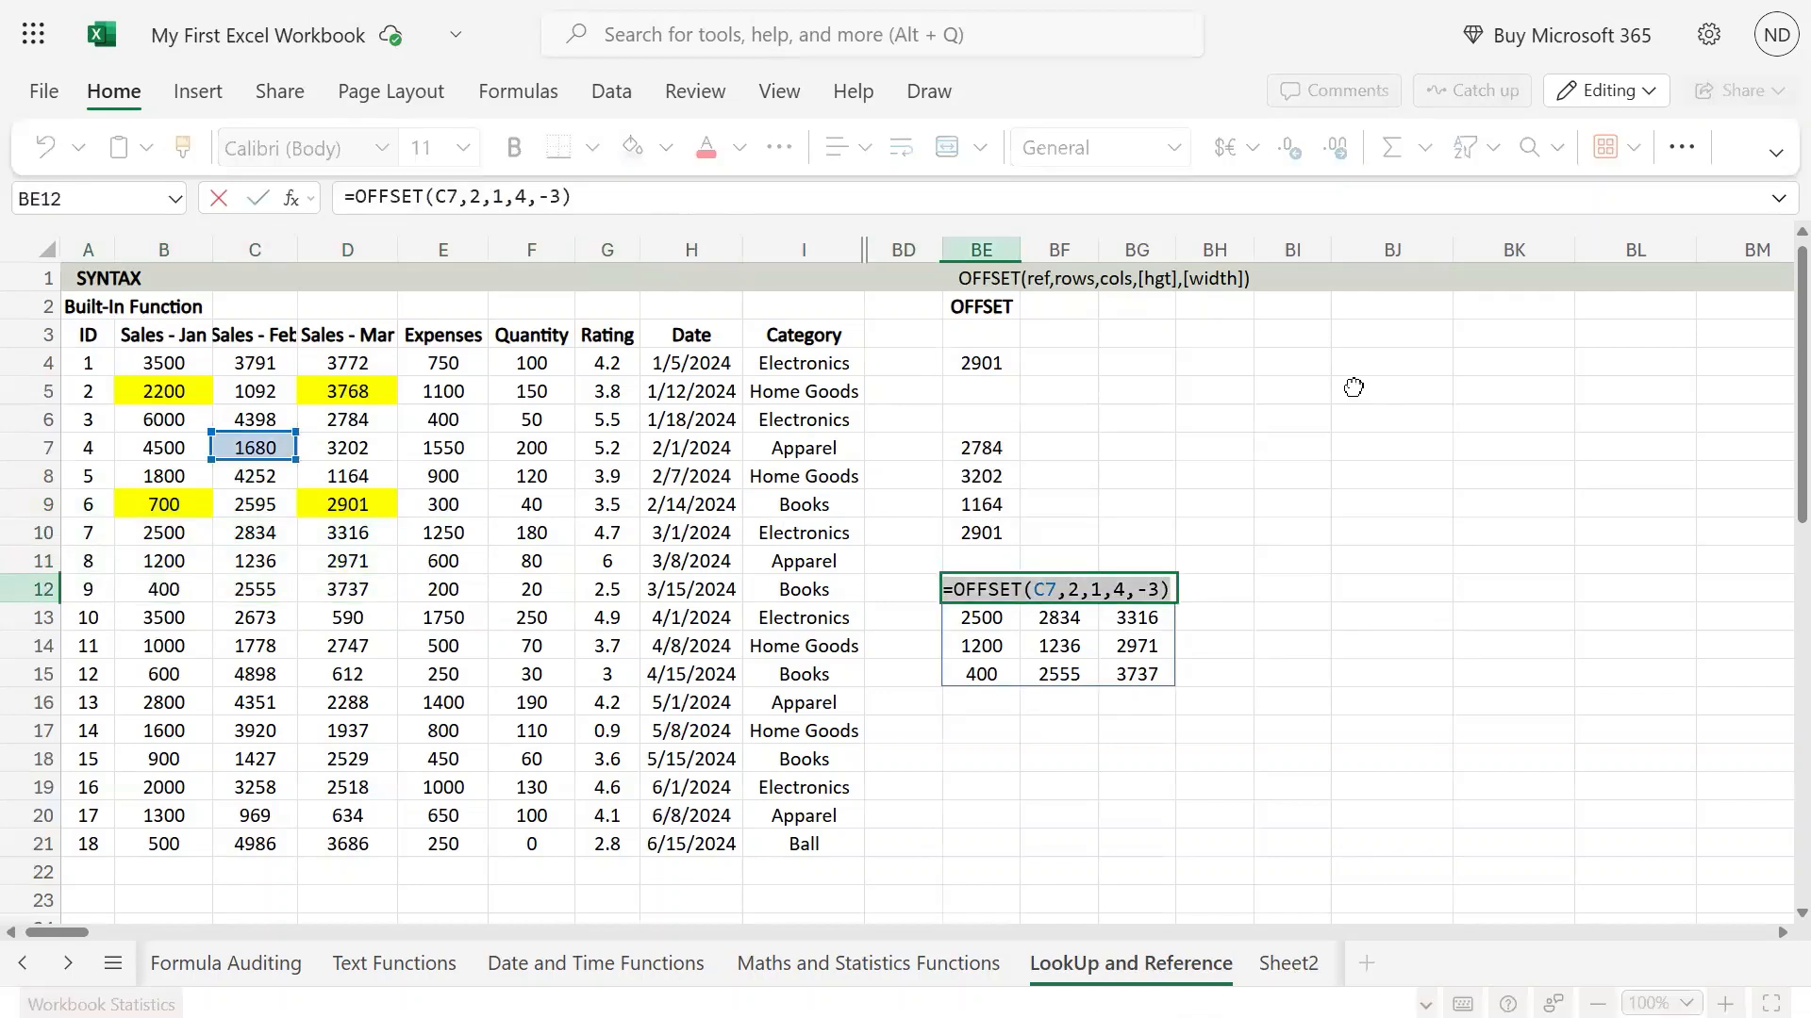
pyautogui.press('Return')
pyautogui.press('Down')
pyautogui.press('Down')
pyautogui.press('Down')
pyautogui.press('Down')
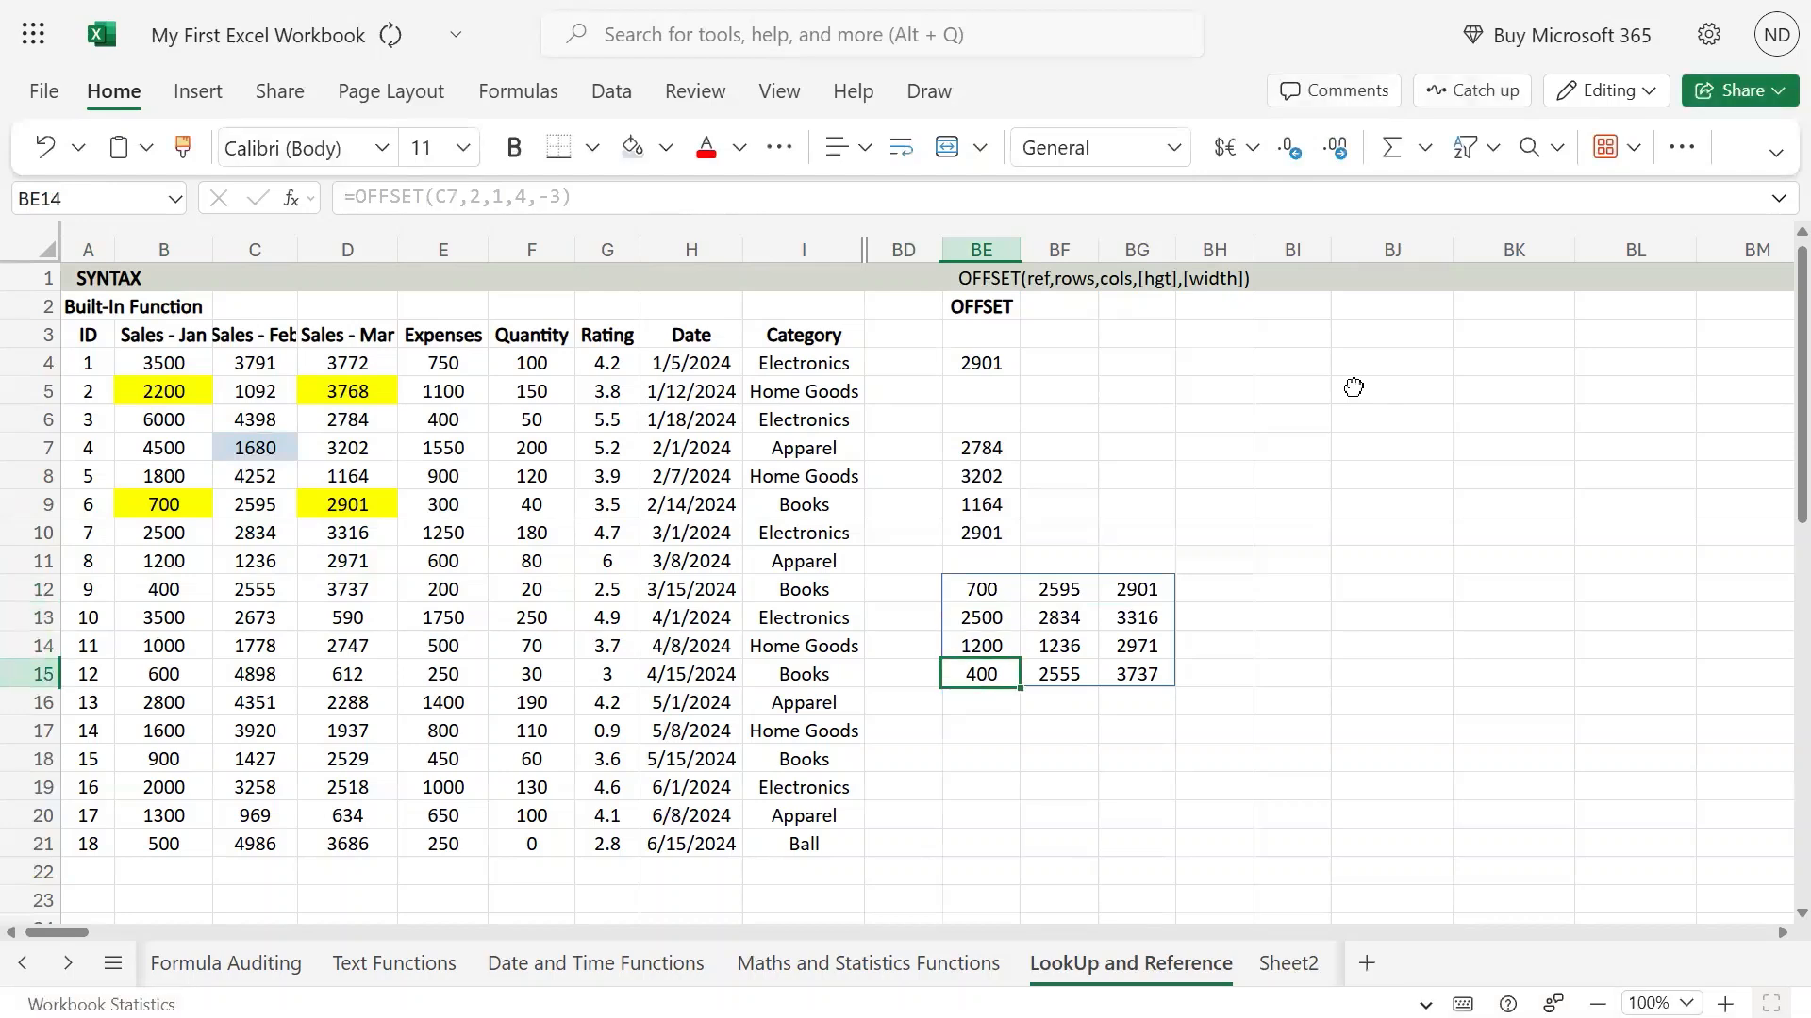
pyautogui.write('=OFFSET(C7,2,1,4,-3)')
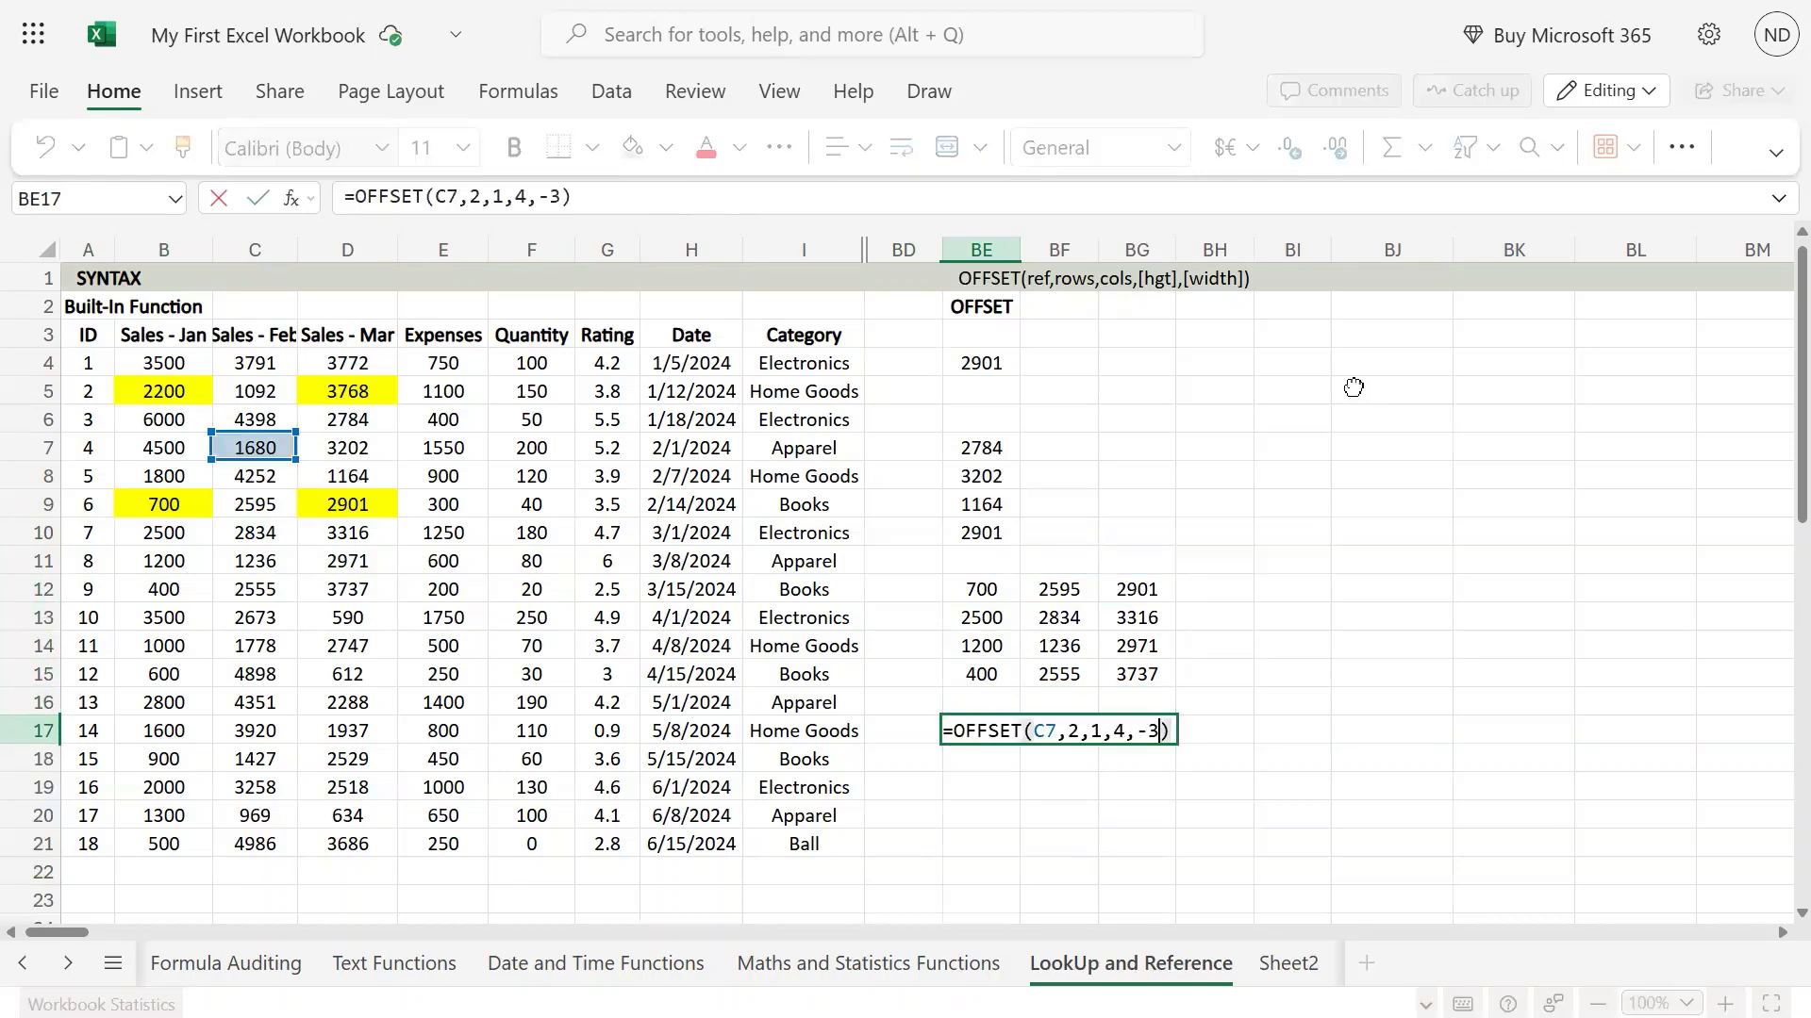
# - Wrap the formula in BE17 in SUM, making it =SUM(OFFSET(C7,2,1,4,-3))
pyautogui.press('Home')
pyautogui.press('Right')
pyautogui.write('SUM(')
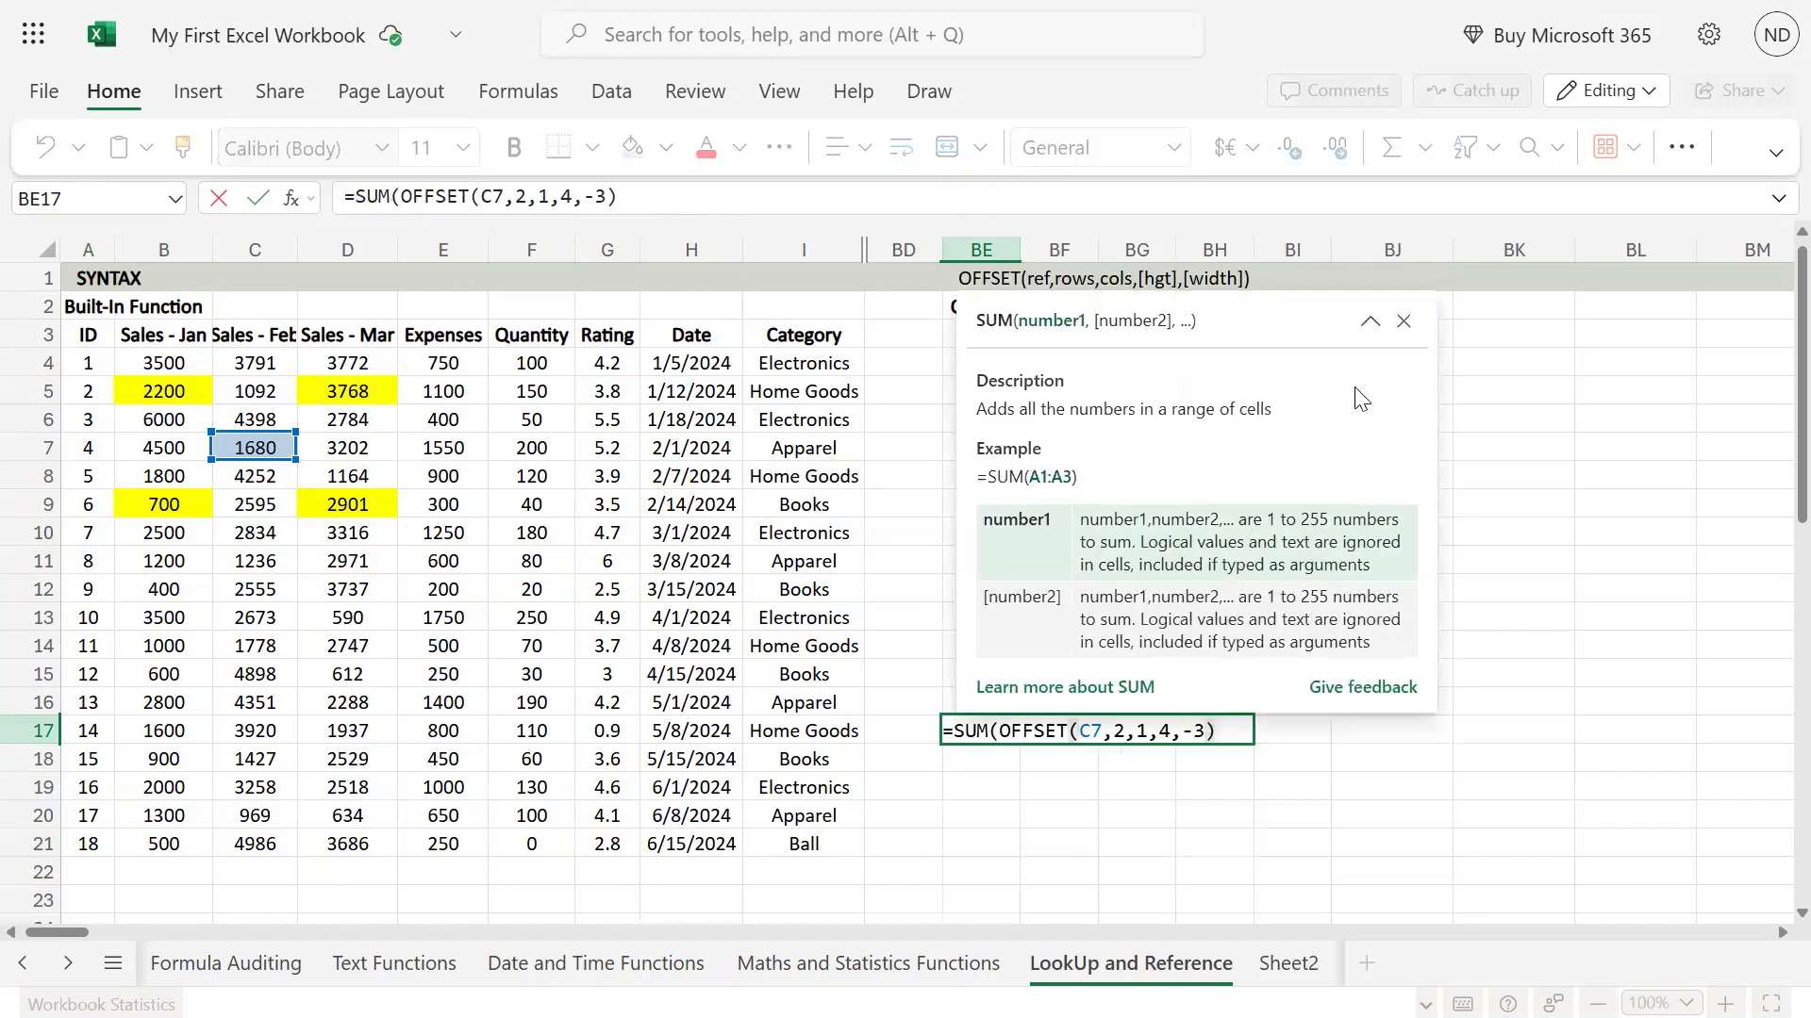
pyautogui.write(')')
pyautogui.press('Return')
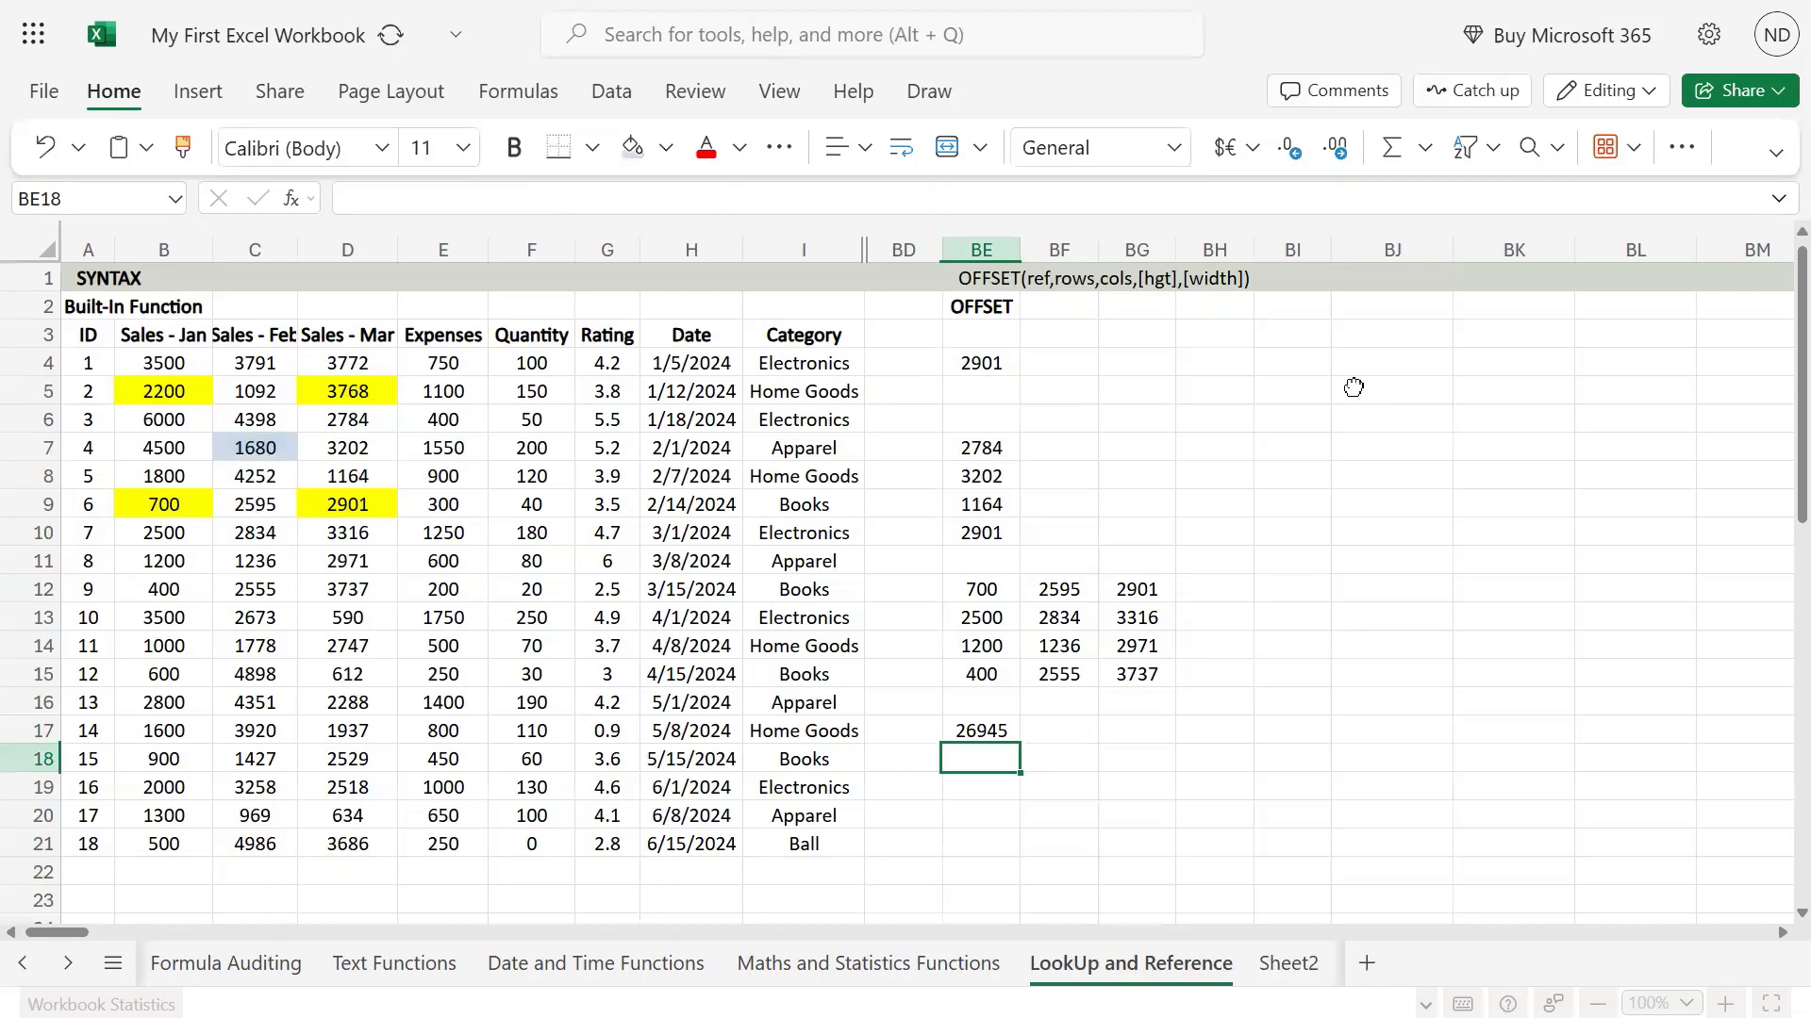
pyautogui.press('Up')
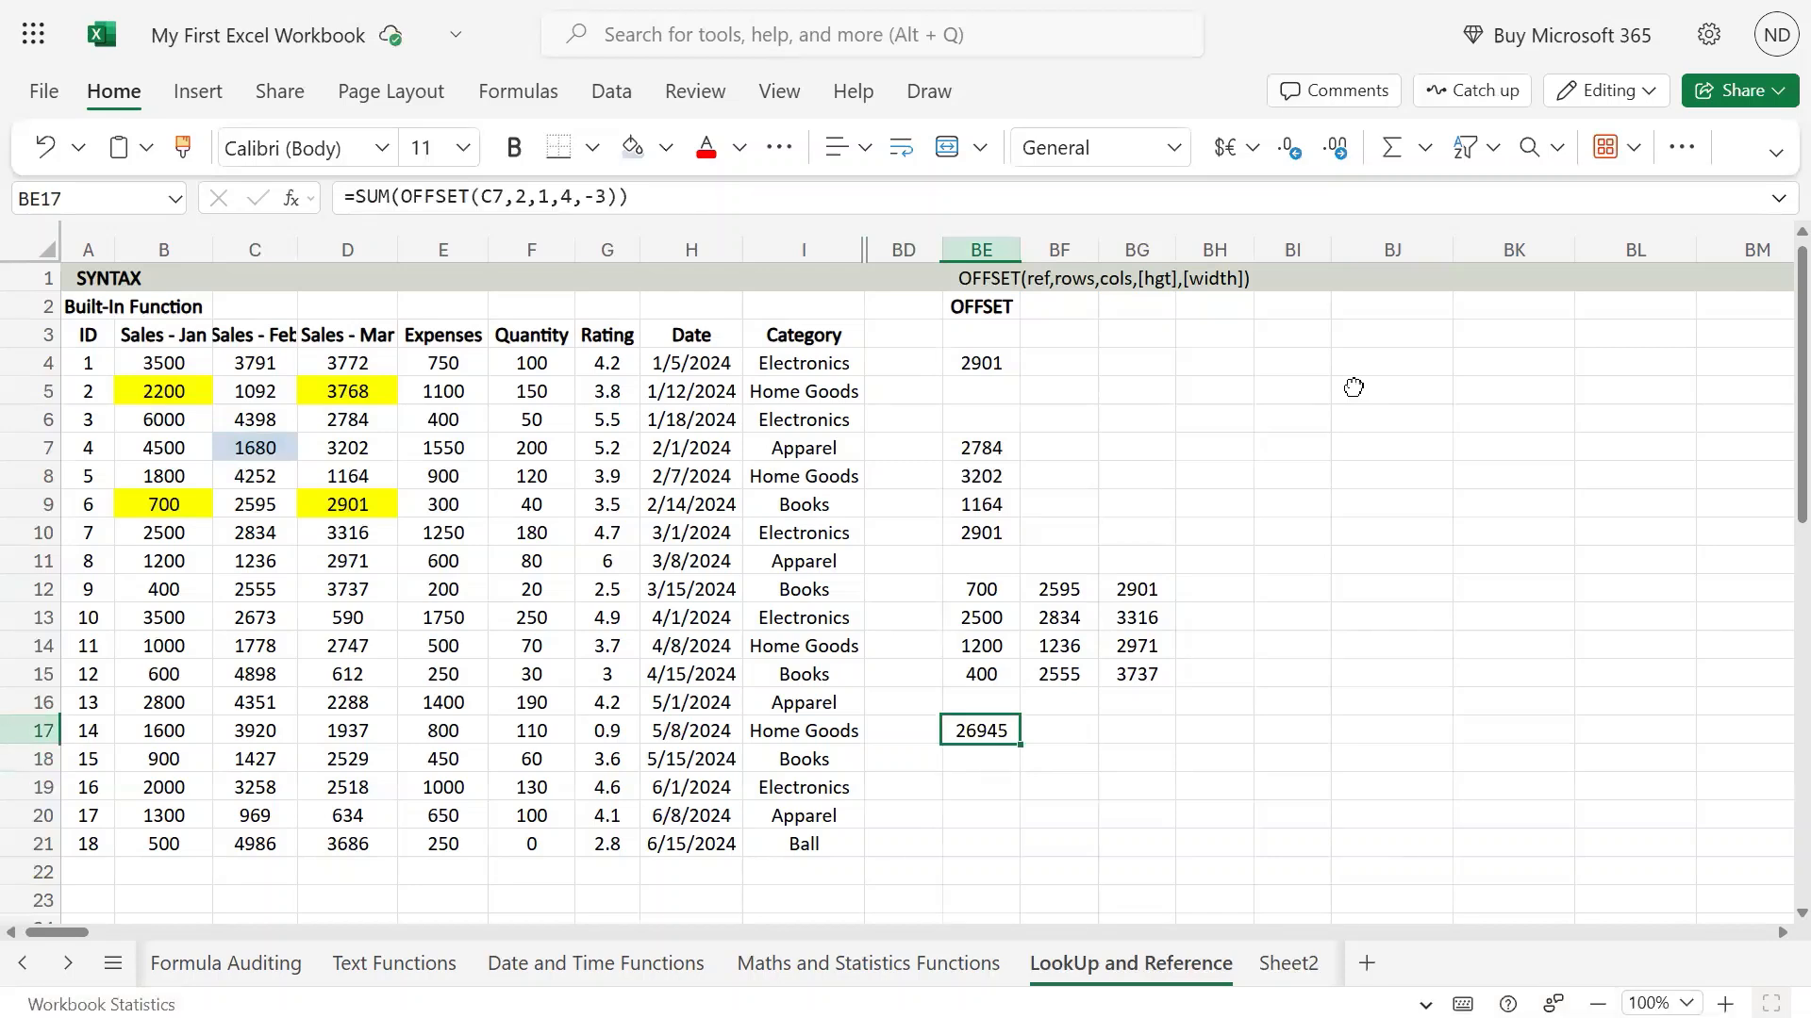
# - Select the OFFSET result range BE12:BG15 to check its sum against BE17
pyautogui.press('Up')
pyautogui.press('Up')
pyautogui.press('Up')
pyautogui.press('Up')
pyautogui.press('Up')
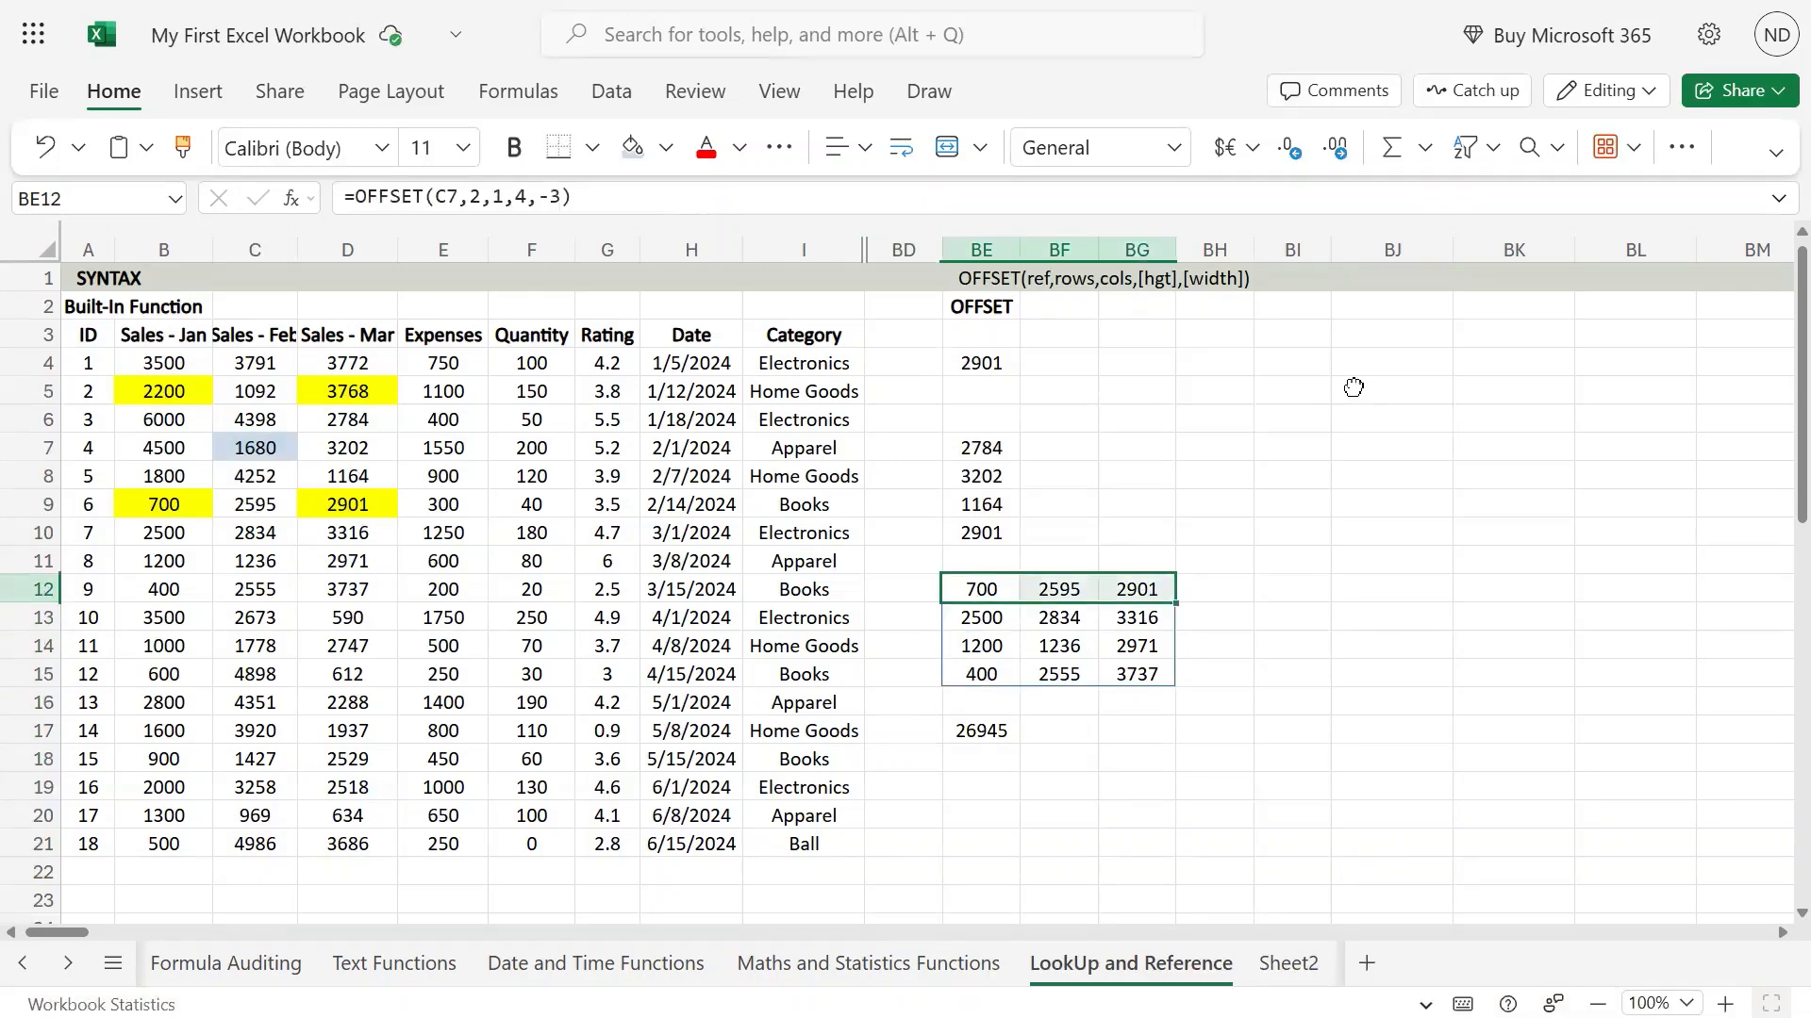
pyautogui.hotkey('shift', 'Down')
pyautogui.hotkey('shift', 'Down')
pyautogui.hotkey('shift', 'Down')
# - Enter =SUM(BE12:BG12) in BH12 to total the first row of the OFFSET result
pyautogui.press('Right')
pyautogui.press('Right')
pyautogui.press('Right')
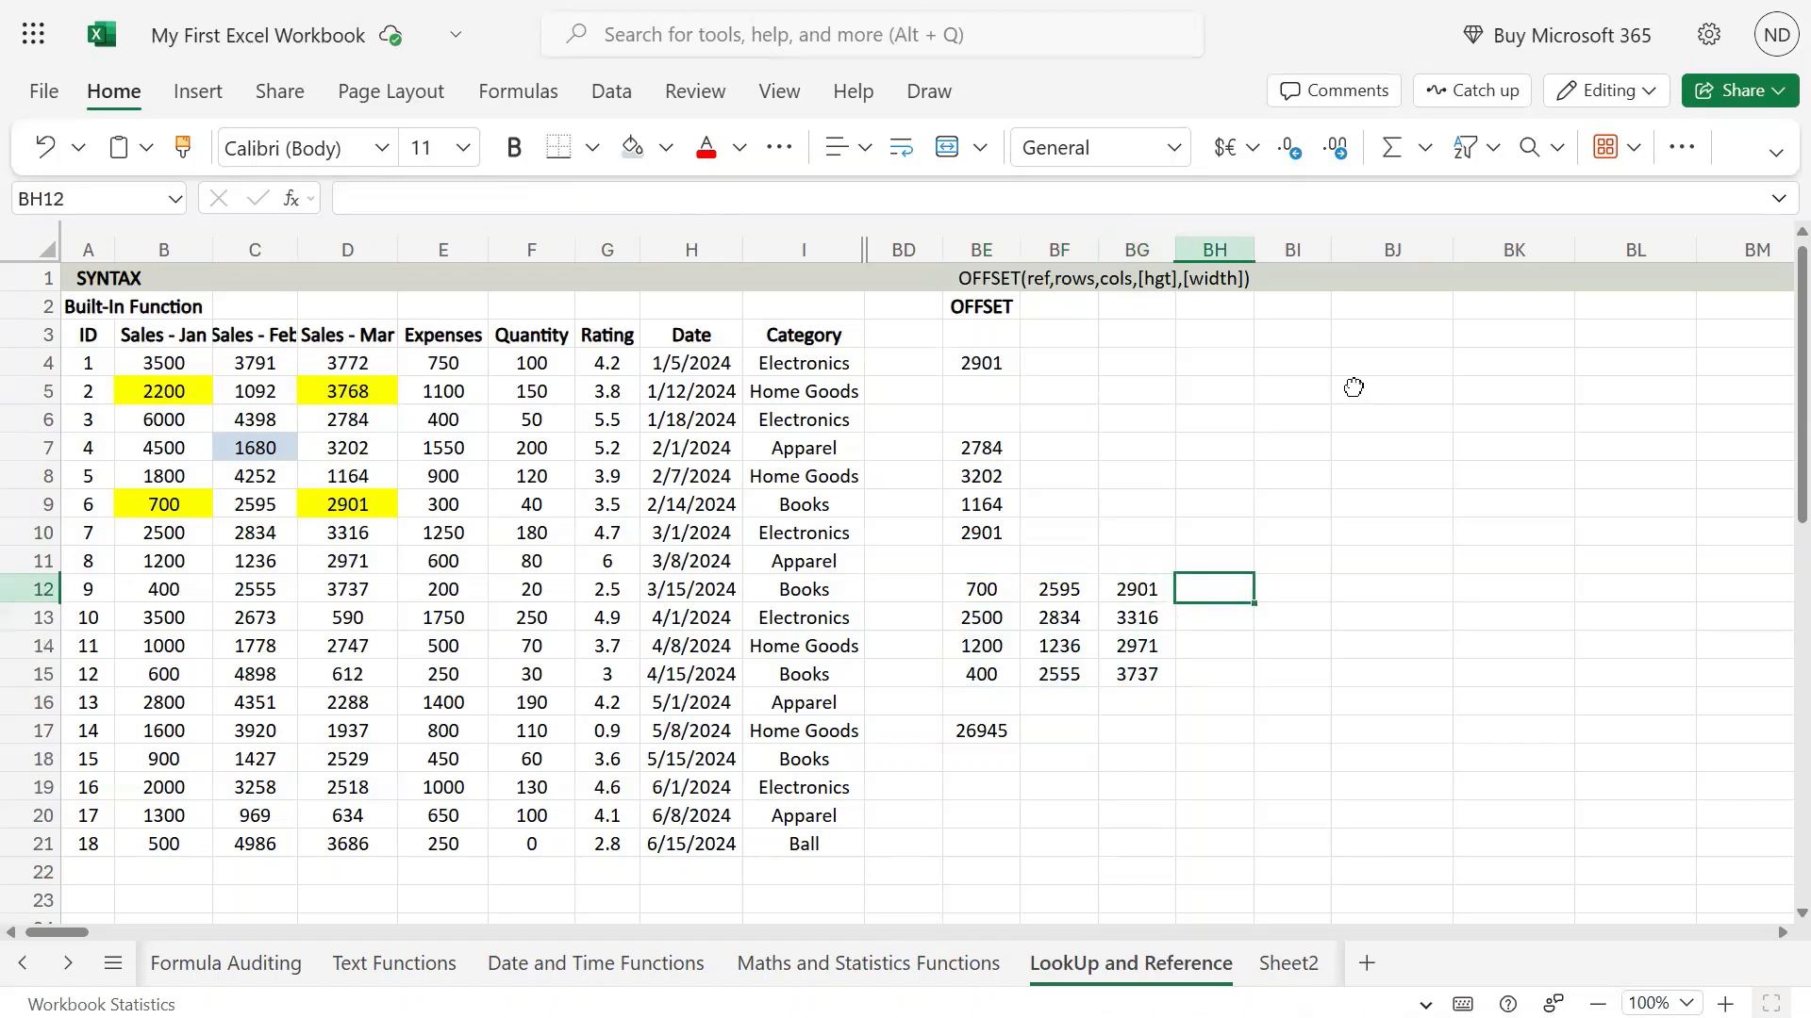
pyautogui.write('=SUM(')
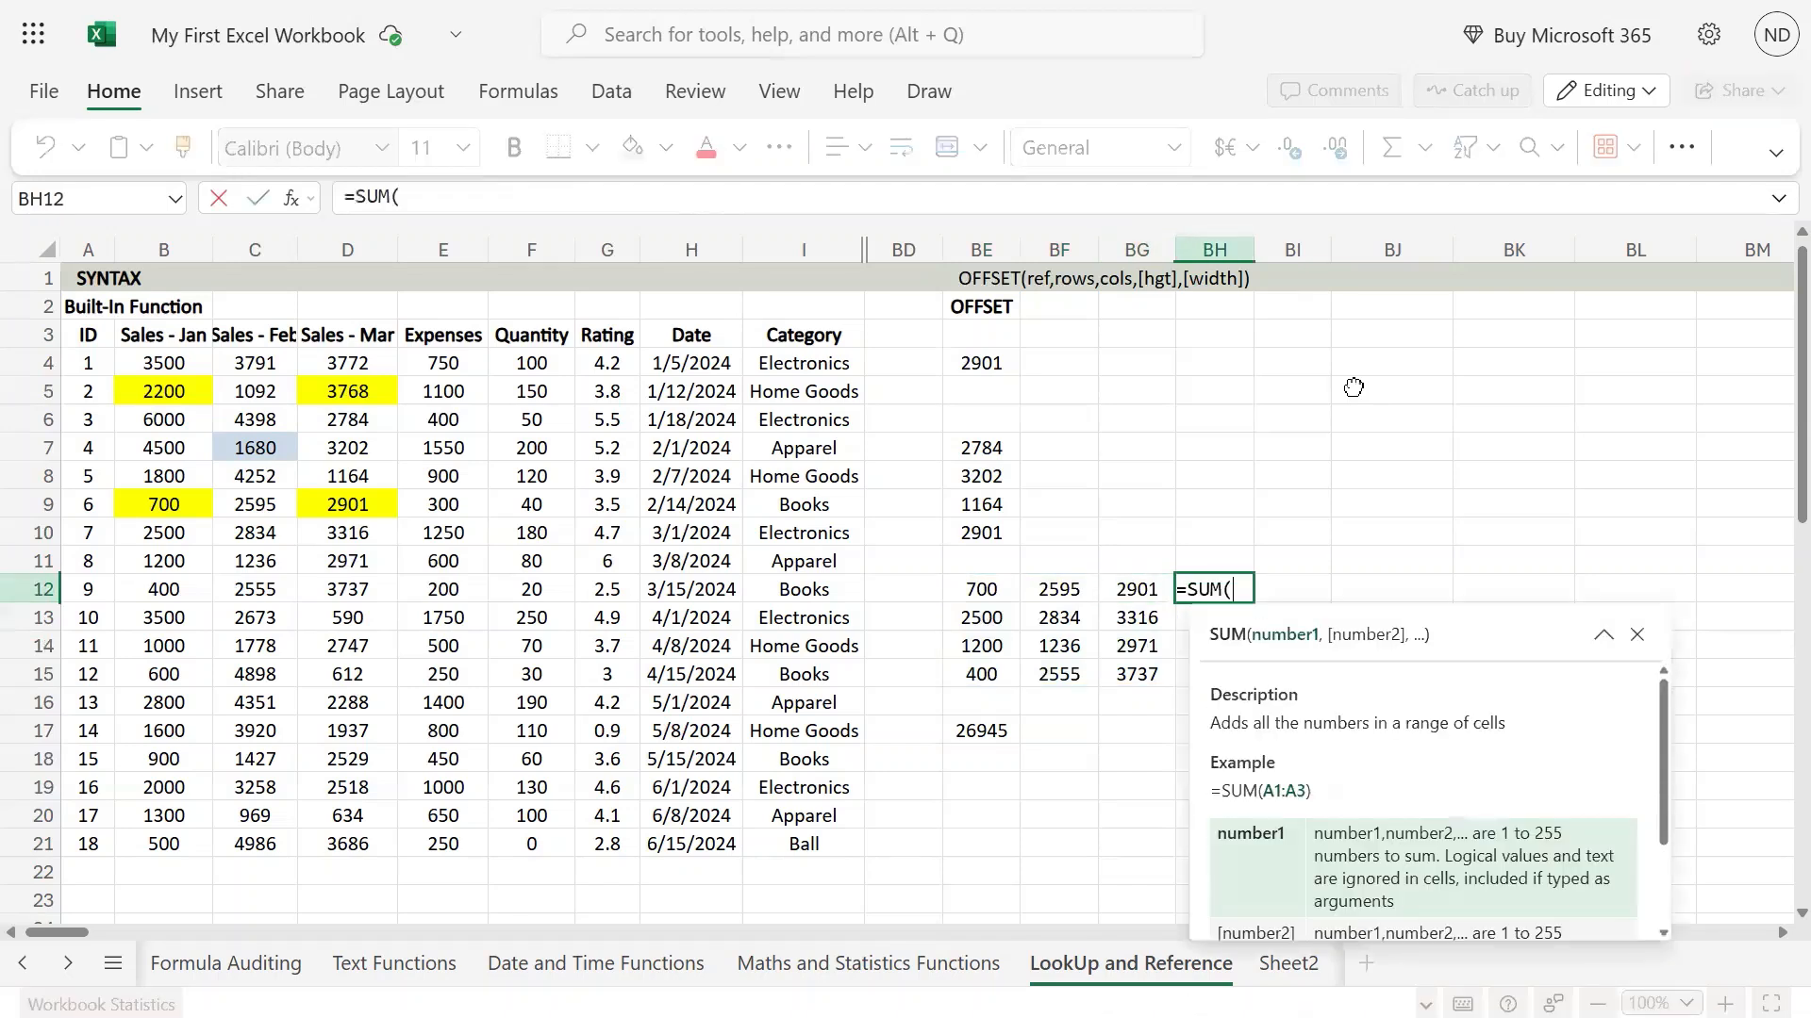
pyautogui.press('Left')
pyautogui.press('Left')
pyautogui.press('Left')
pyautogui.hotkey('shift', 'Right')
pyautogui.hotkey('shift', 'Right')
pyautogui.press('Return')
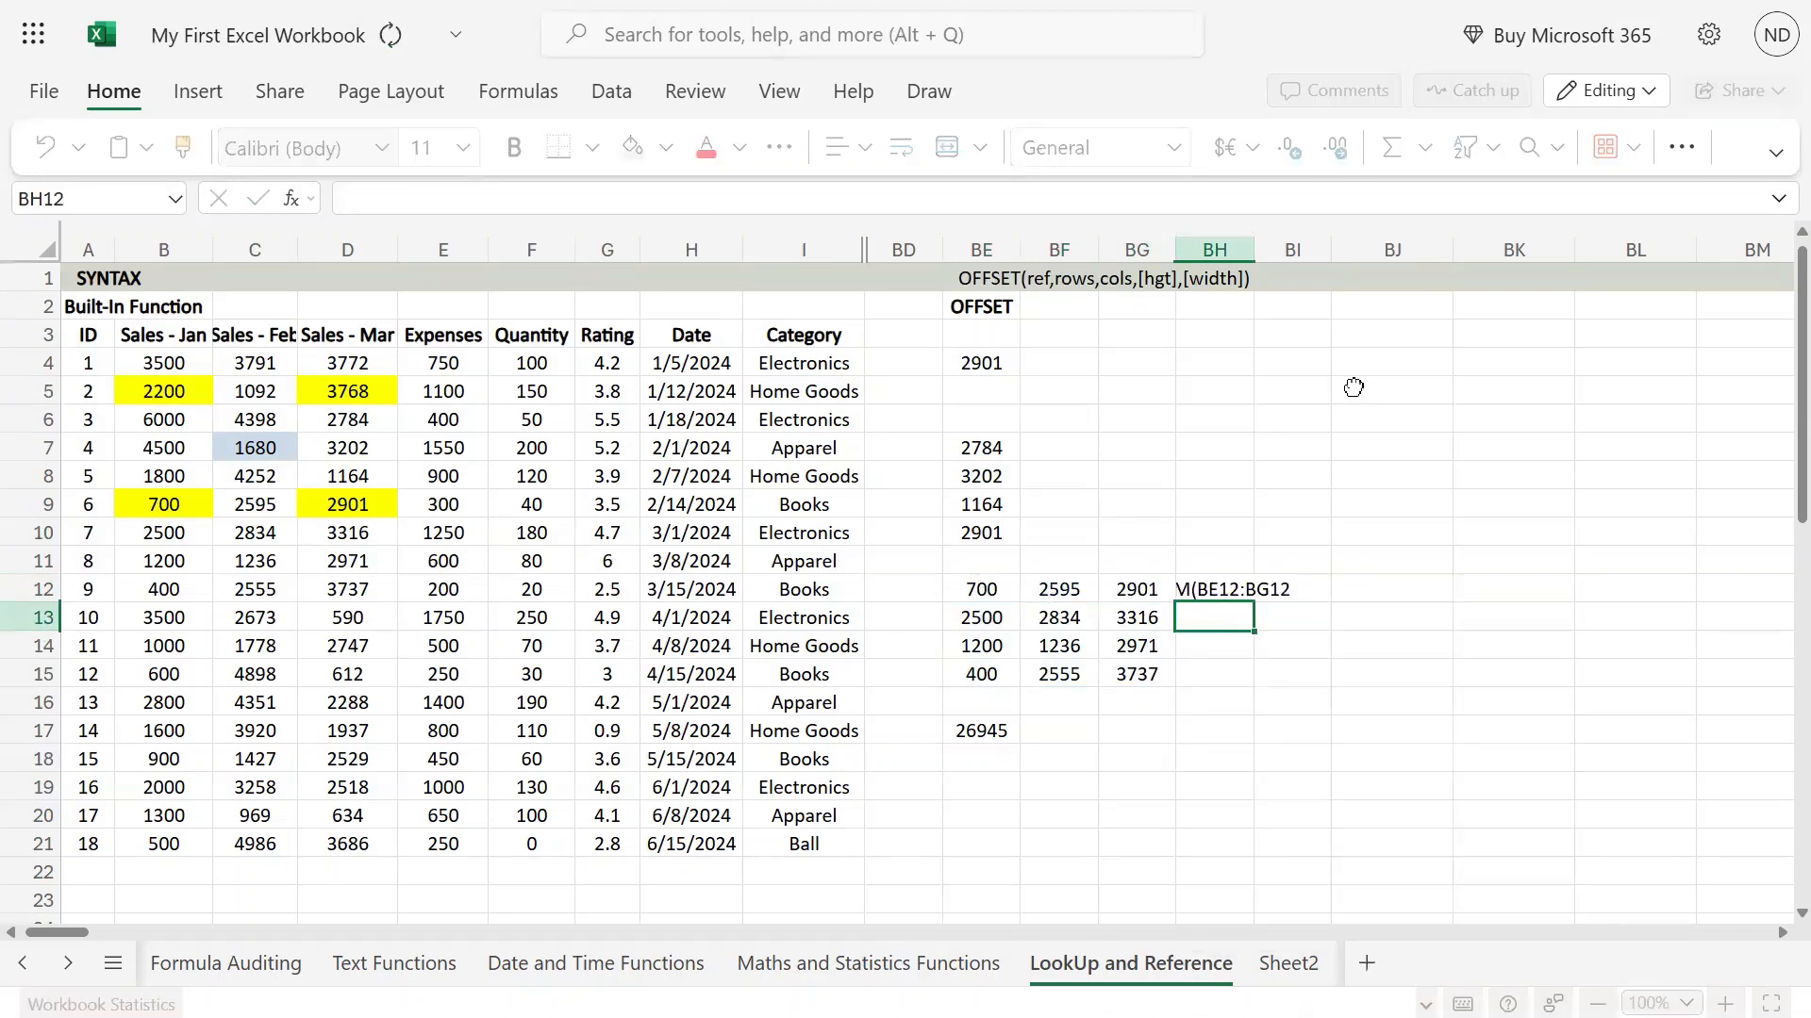
# - Copy the row total formula from BH12 down through BH15
pyautogui.press('Up')
pyautogui.hotkey('ctrl', 'c')
pyautogui.hotkey('shift', 'Down')
pyautogui.hotkey('shift', 'Down')
pyautogui.hotkey('shift', 'Down')
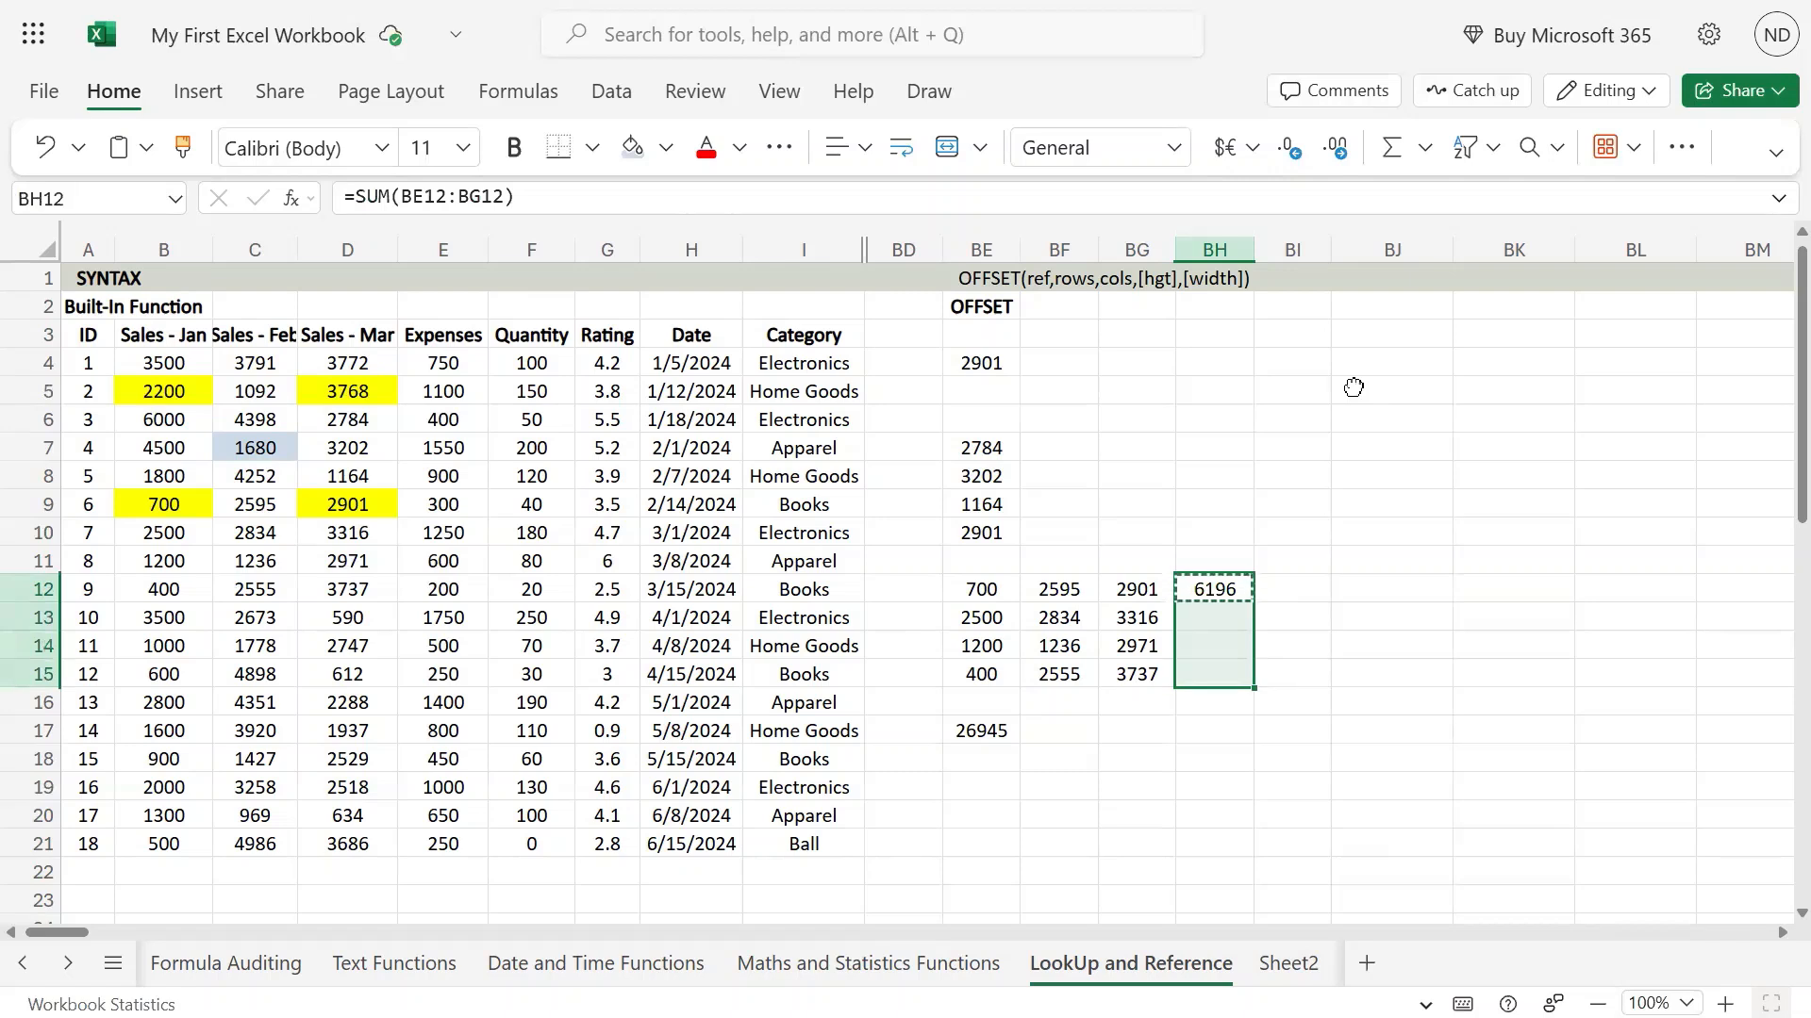
pyautogui.hotkey('ctrl', 'v')
# - Enter =SUM(BH12:BH15) in BH16 to add up the row totals for comparison with BE17
pyautogui.press('Down')
pyautogui.press('Down')
pyautogui.press('Down')
pyautogui.press('Down')
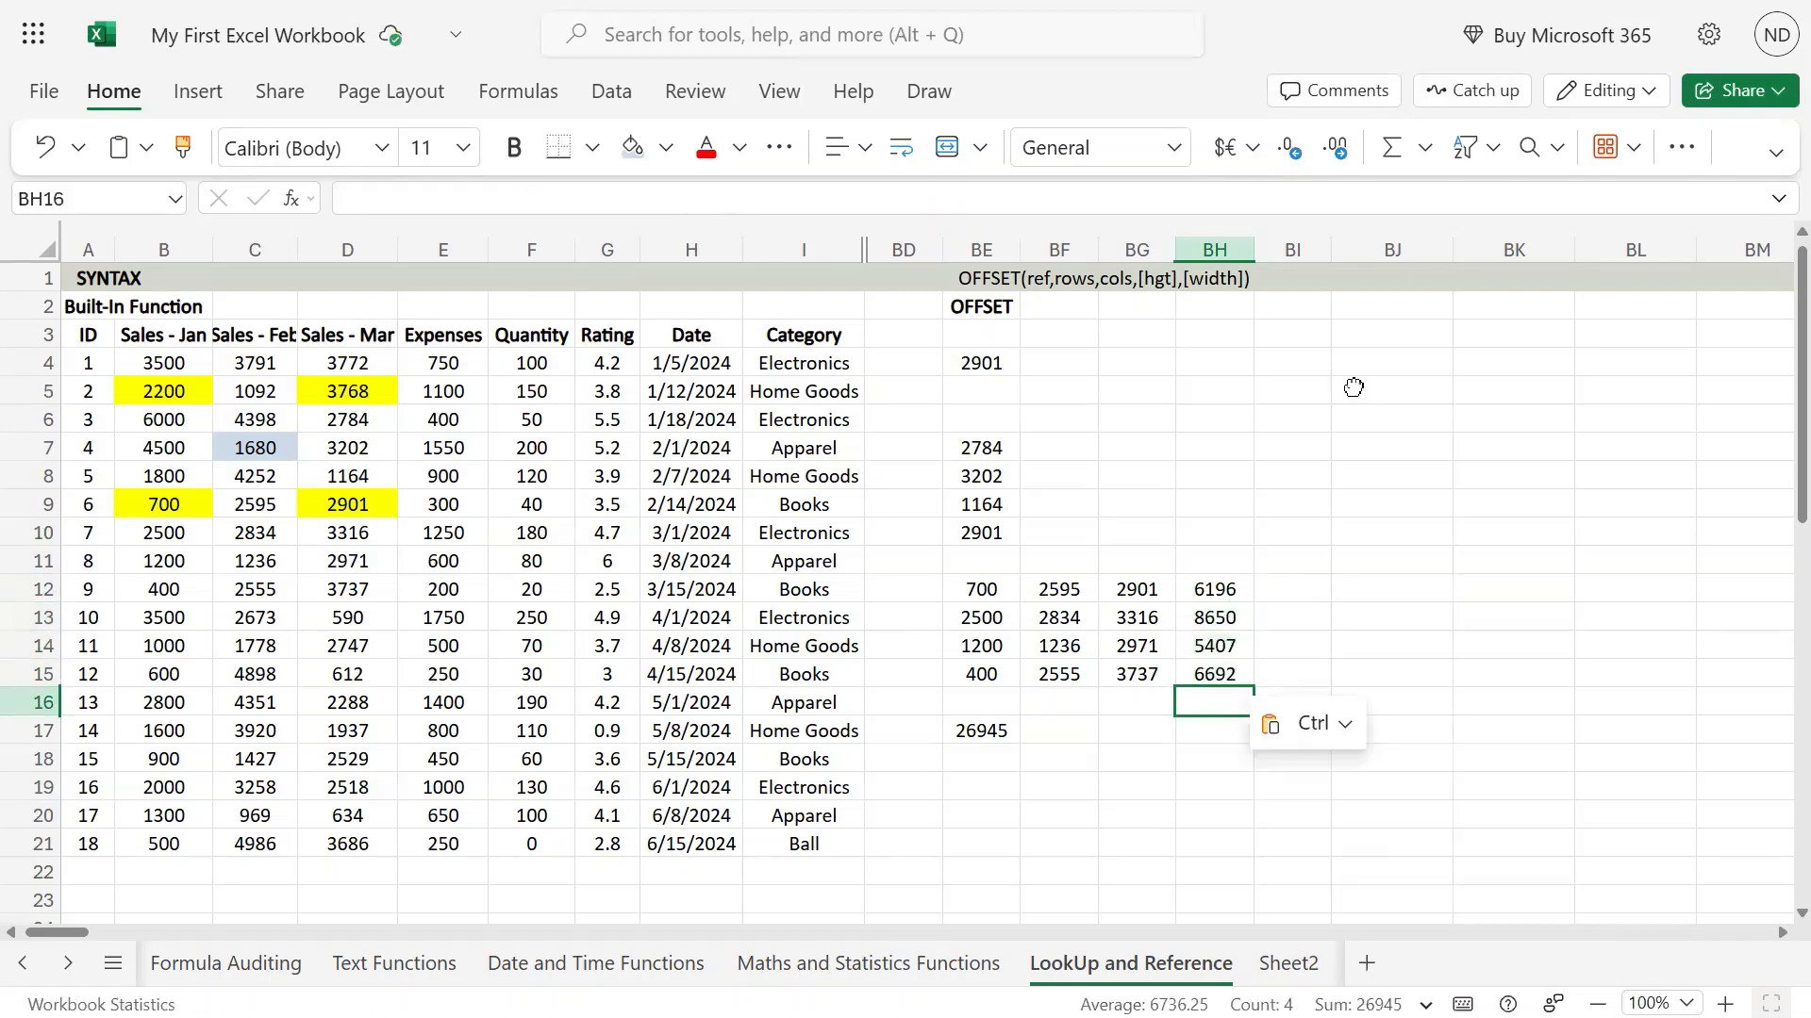
pyautogui.write('=SUM(')
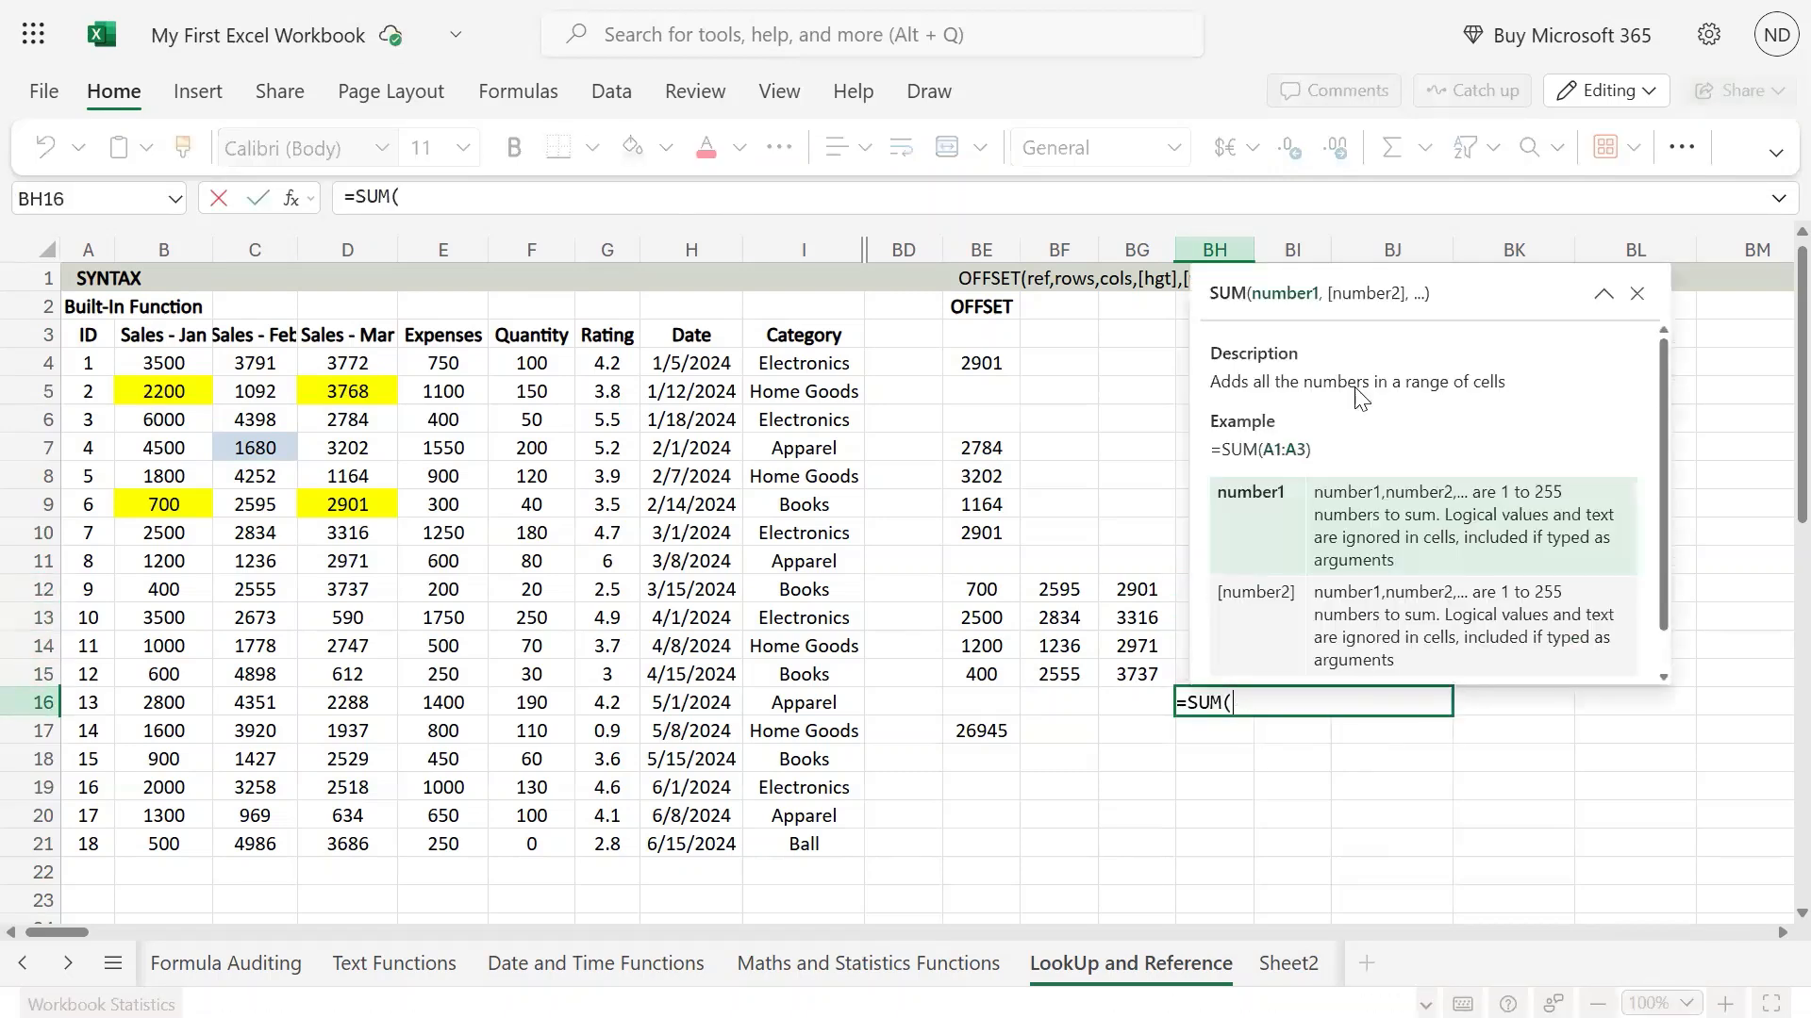
pyautogui.press('Up')
pyautogui.press('Up')
pyautogui.press('Down')
pyautogui.hotkey('shift', 'Up')
pyautogui.hotkey('shift', 'Up')
pyautogui.hotkey('shift', 'Up')
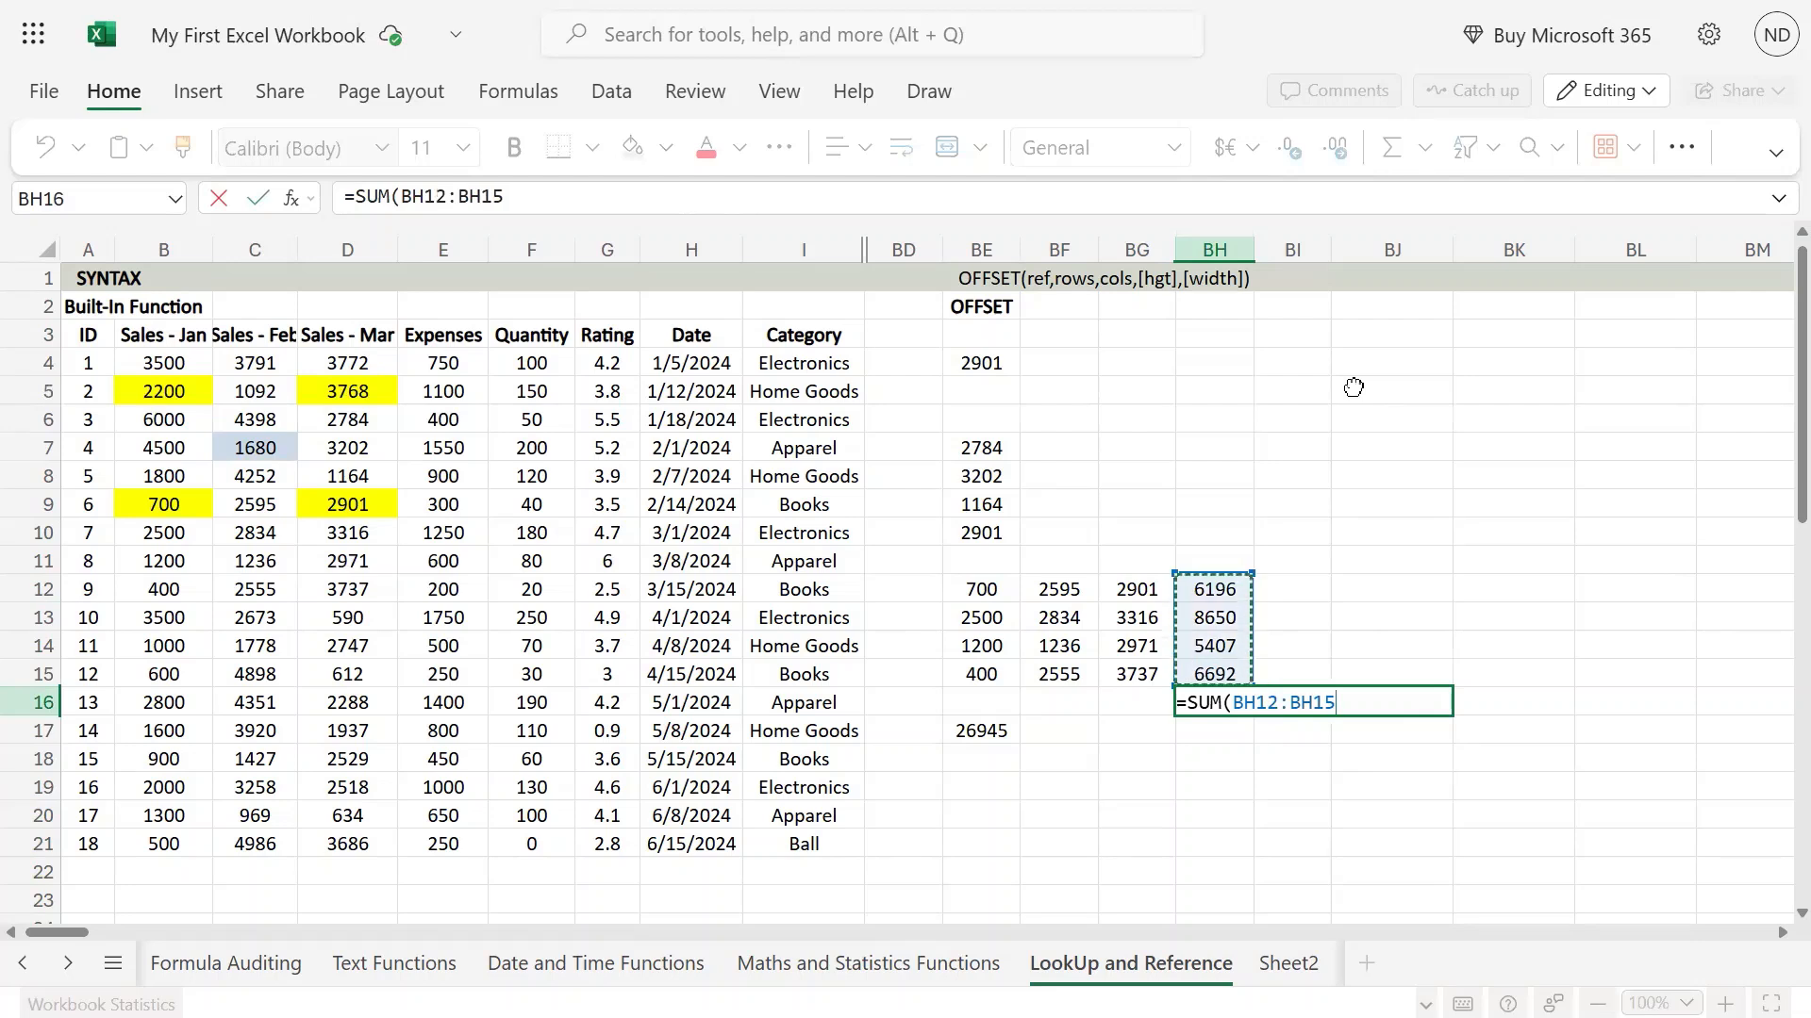
pyautogui.press('Return')
pyautogui.press('Up')
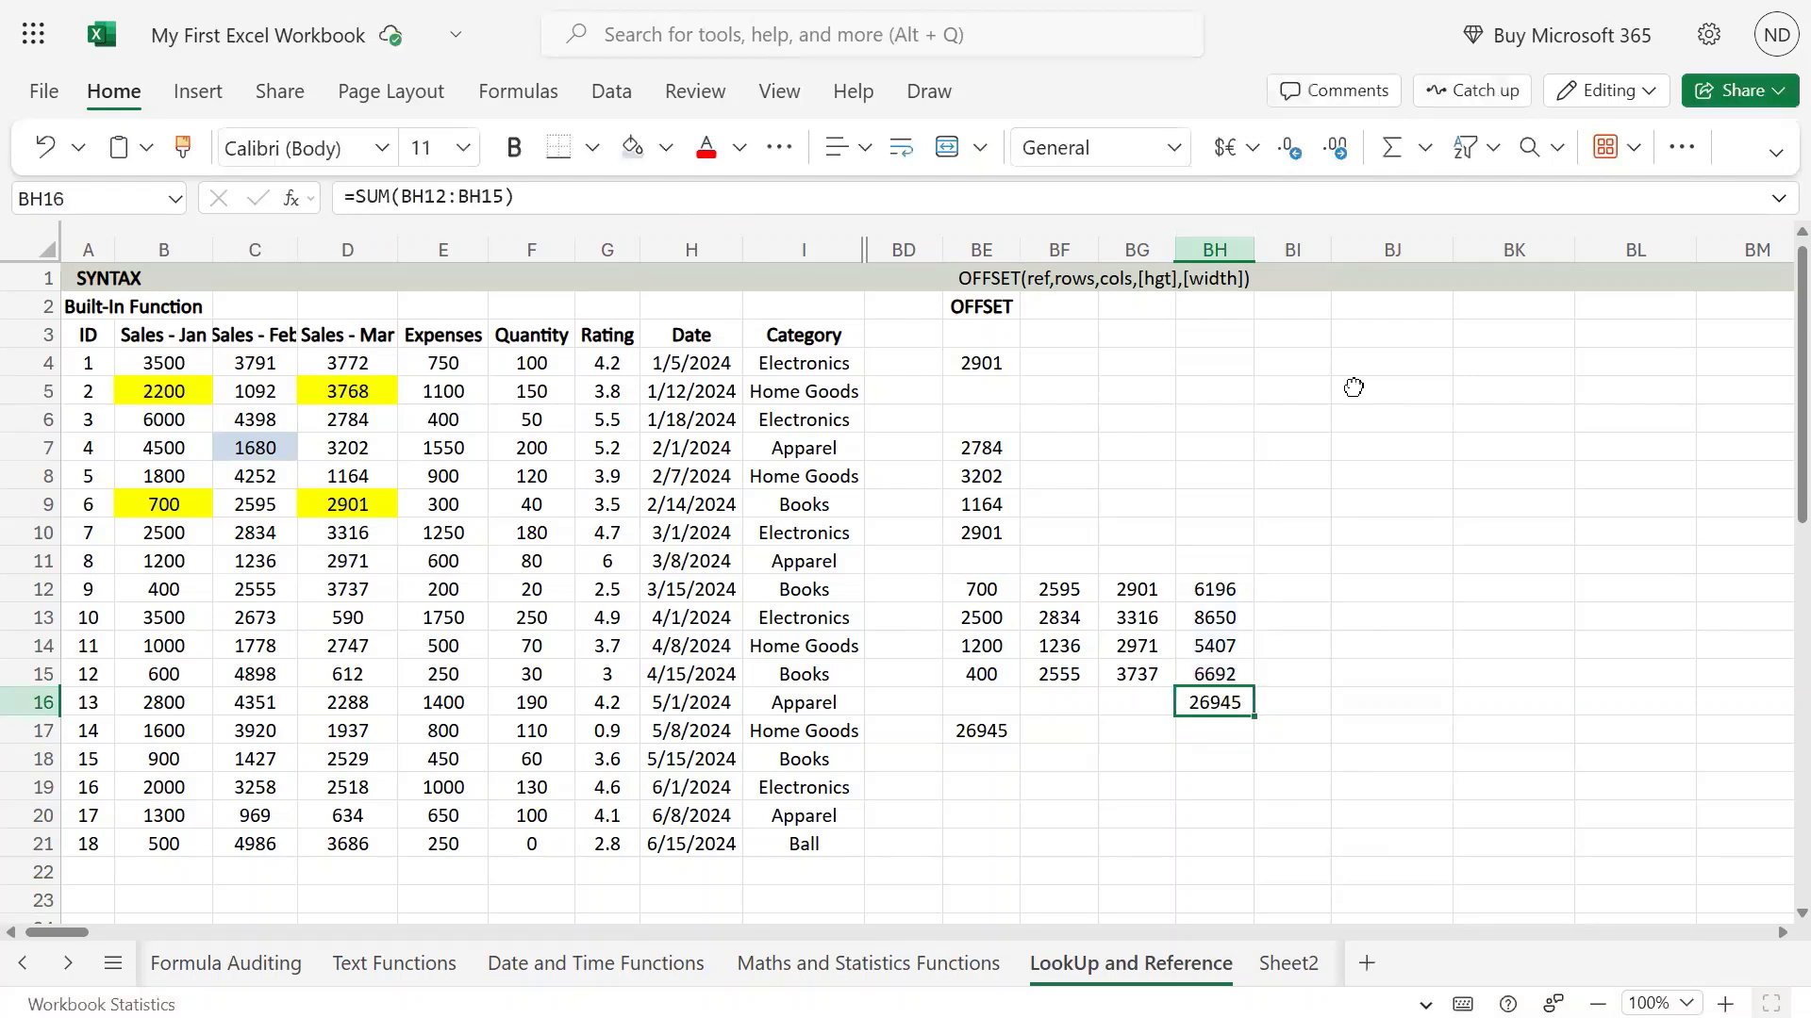
# - Delete the manual check total from BH16, below the row totals
pyautogui.press('Left')
pyautogui.press('Left')
pyautogui.press('Left')
pyautogui.press('Down')
pyautogui.press('Up')
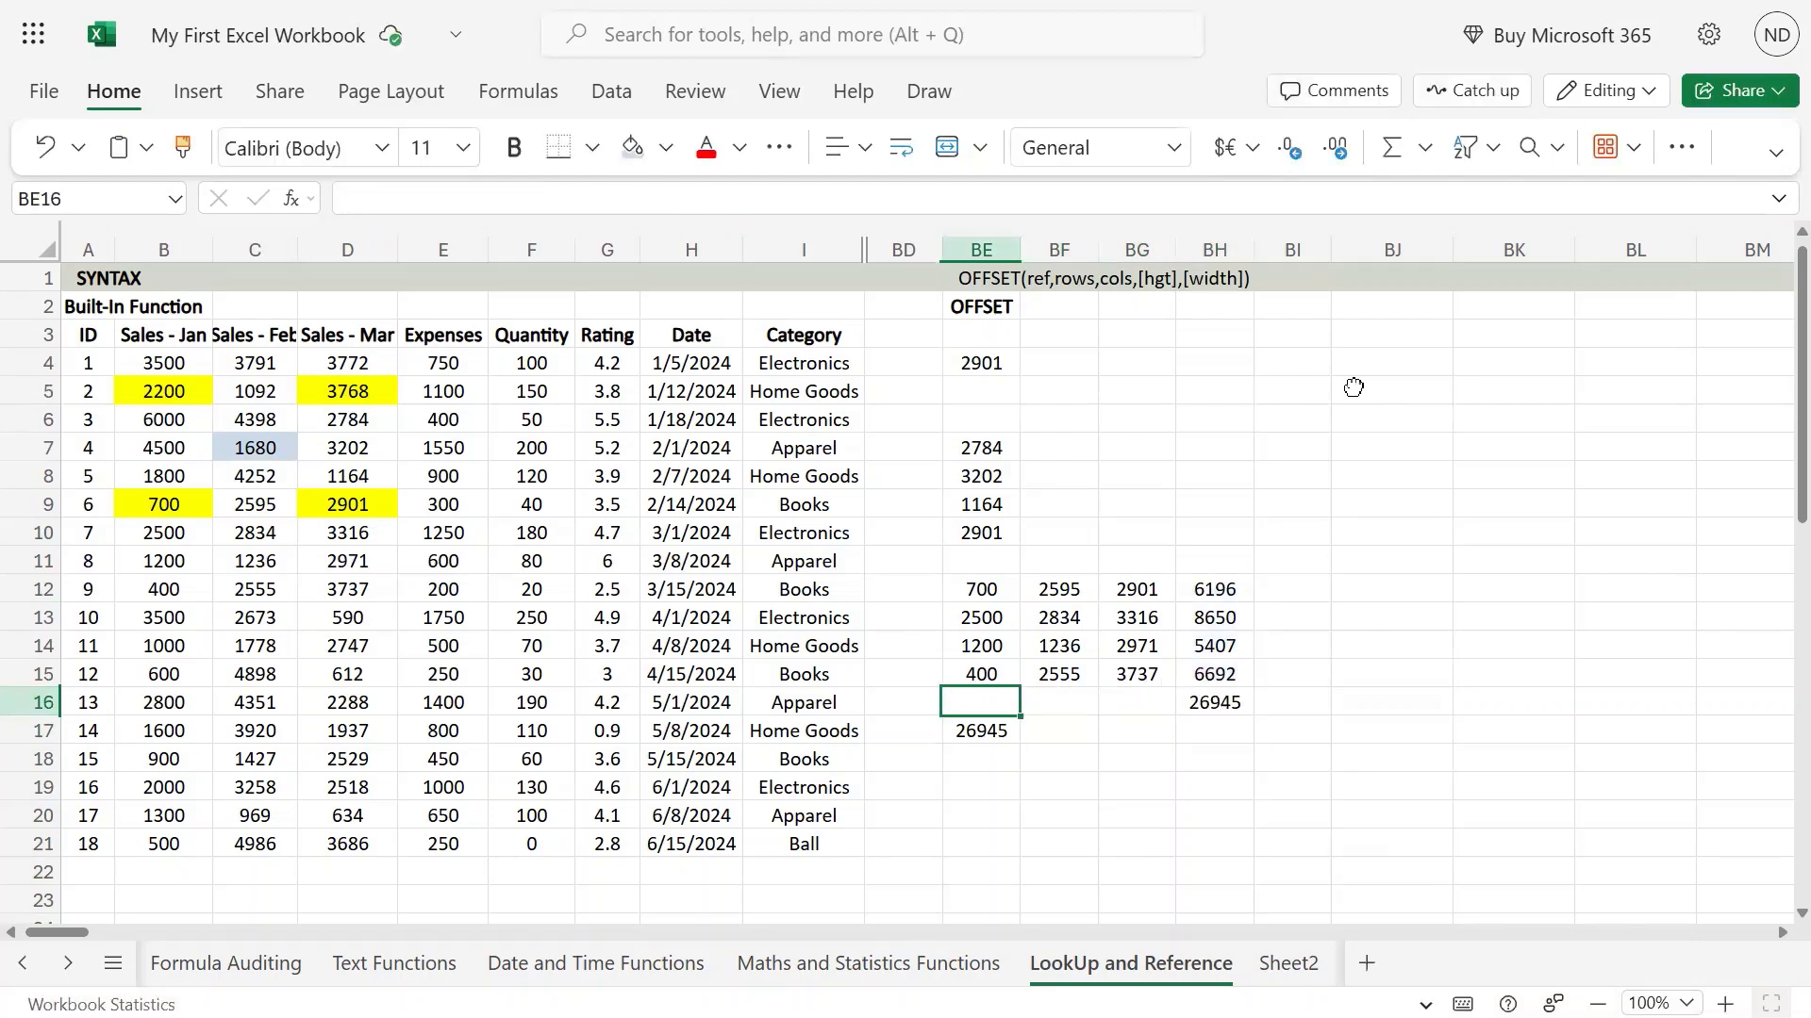
pyautogui.press('Right')
pyautogui.press('Right')
pyautogui.press('Right')
pyautogui.press('Delete')
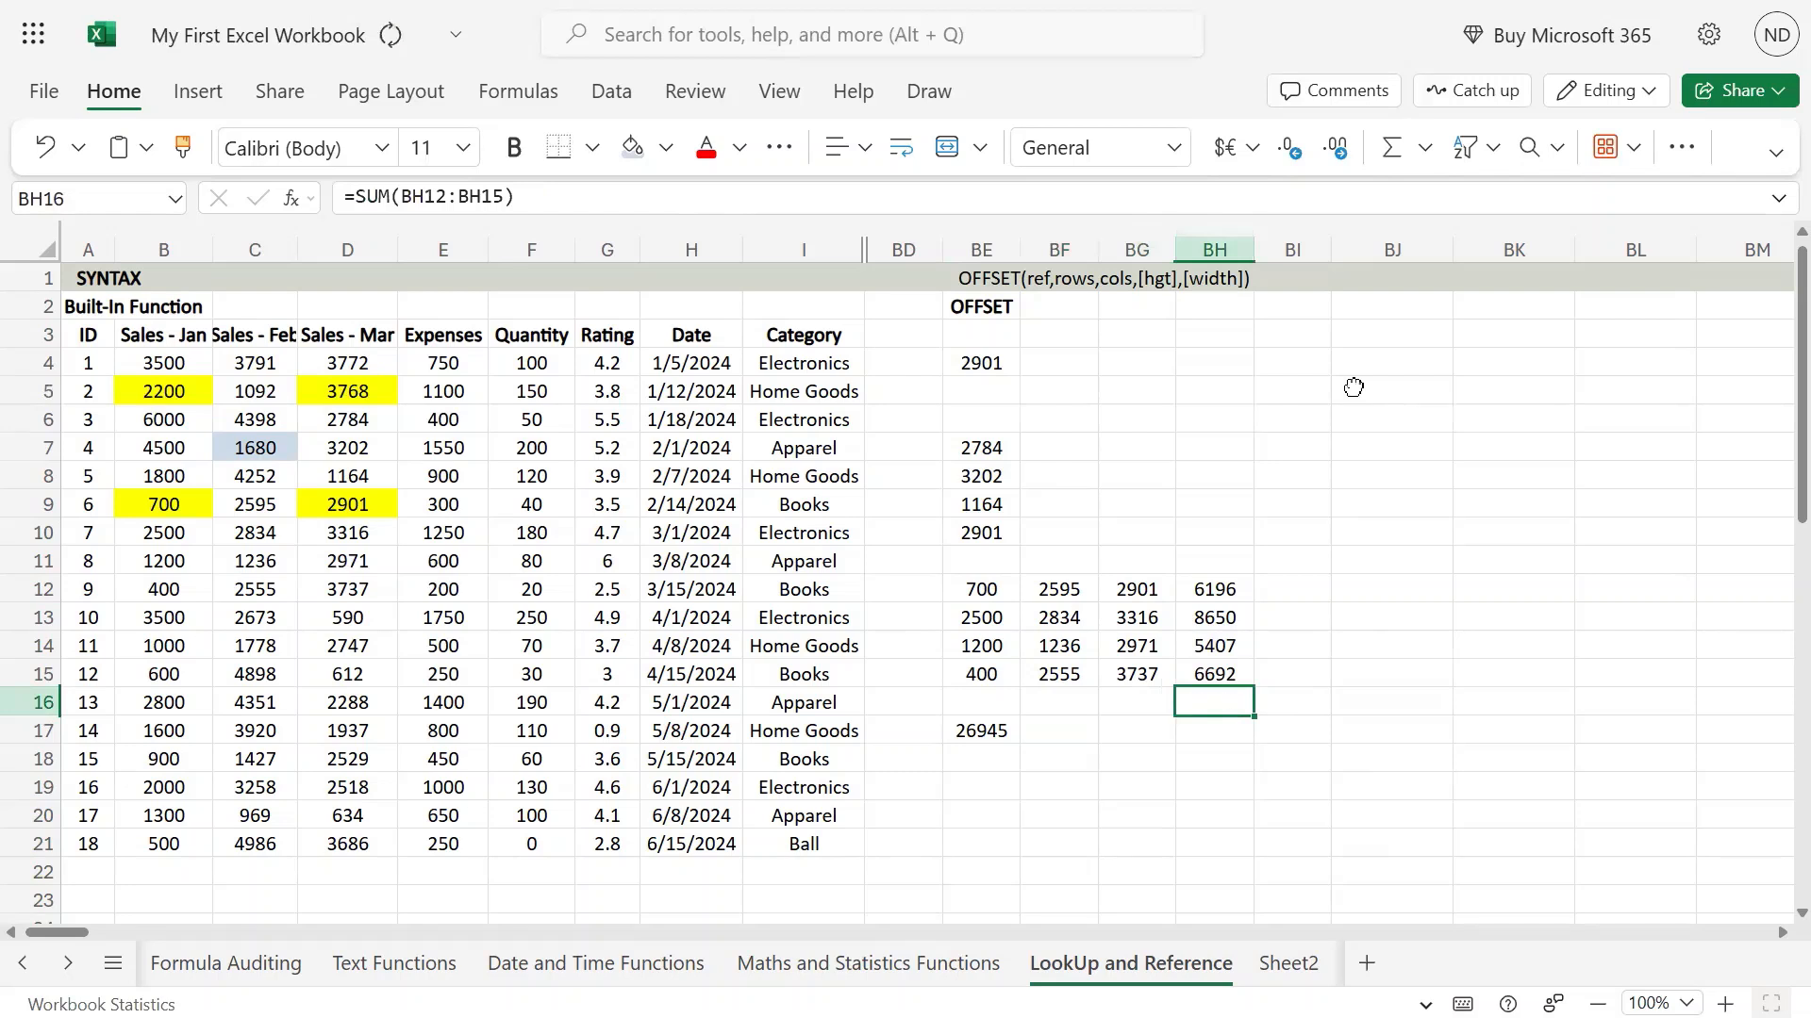
# - Examine the OFFSET arguments nested in the SUM formula in BE17, leaving the formula as it is
pyautogui.press('Left')
pyautogui.press('Left')
pyautogui.press('Left')
pyautogui.press('Down')
pyautogui.press('F2')
pyautogui.press('Left')
pyautogui.press('Left')
pyautogui.press('Left')
pyautogui.press('Left')
pyautogui.press('Left')
pyautogui.press('Left')
pyautogui.press('Left')
pyautogui.press('Left')
pyautogui.press('Left')
pyautogui.press('Left')
pyautogui.press('Left')
pyautogui.press('Left')
pyautogui.press('Left')
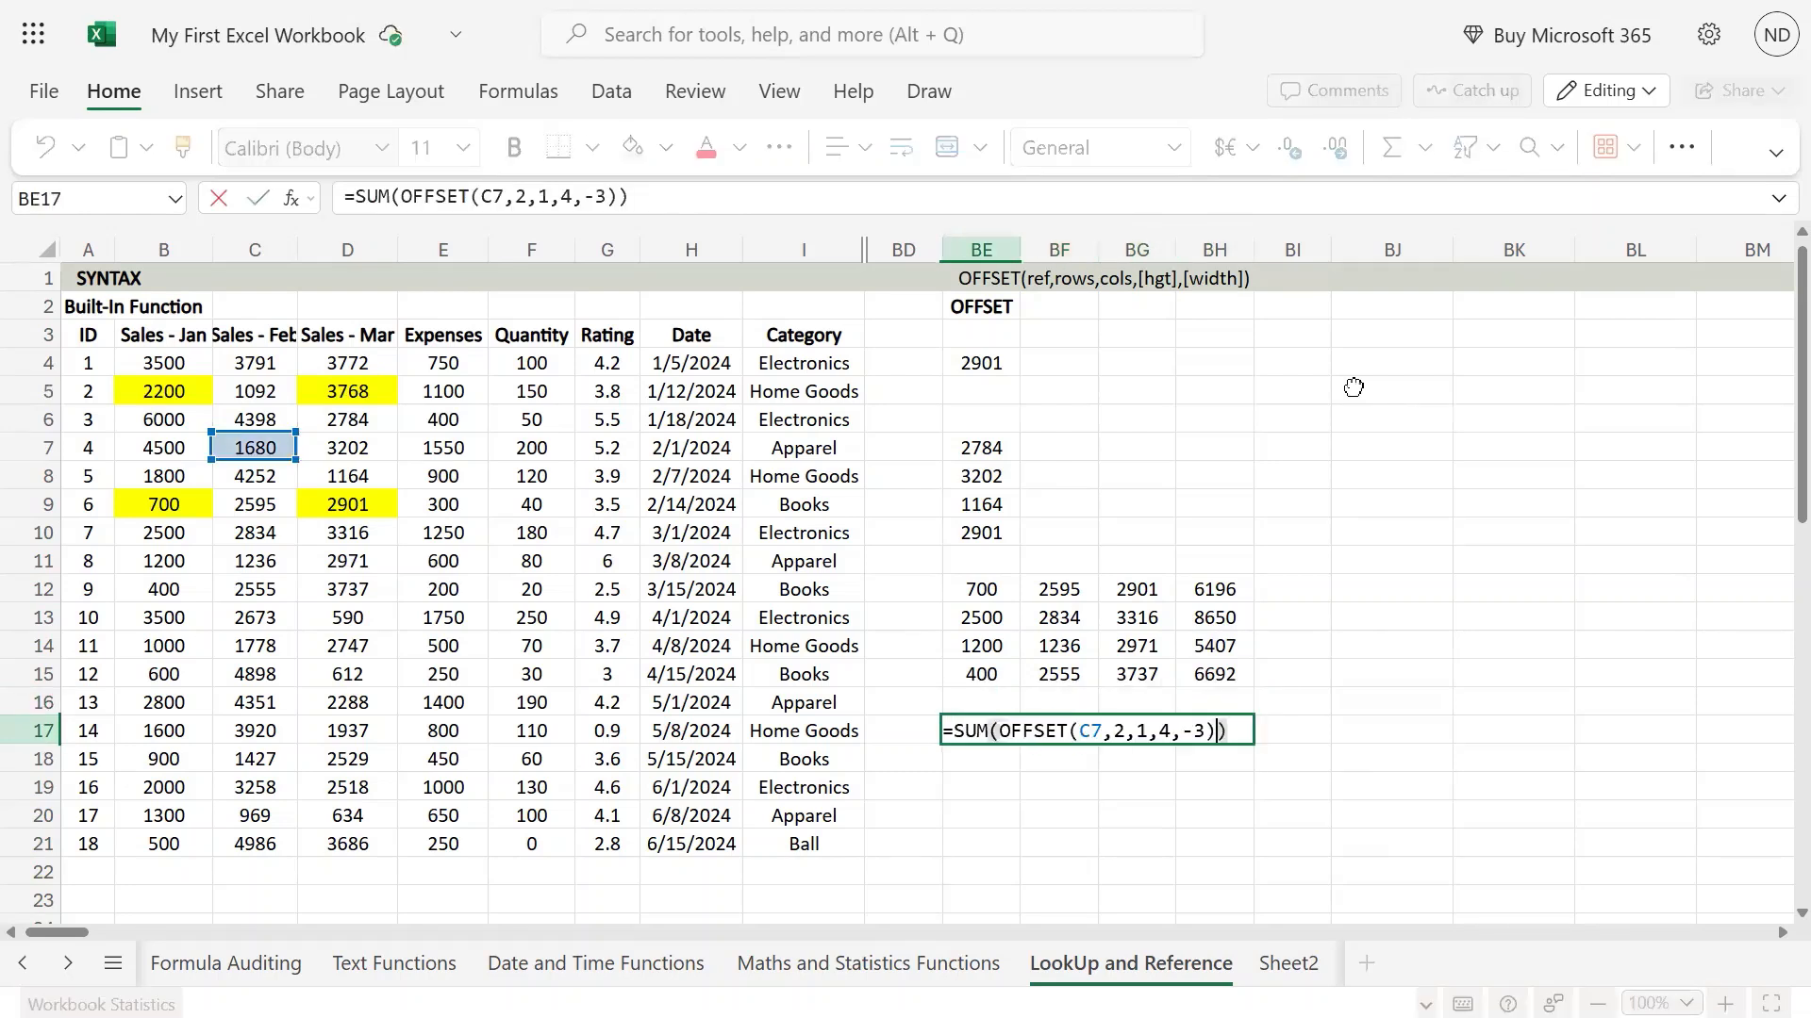
pyautogui.hotkey('shift', 'Right')
pyautogui.hotkey('shift', 'Right')
pyautogui.hotkey('shift', 'Right')
pyautogui.hotkey('shift', 'Right')
pyautogui.hotkey('shift', 'Right')
pyautogui.hotkey('shift', 'Right')
pyautogui.hotkey('shift', 'Right')
pyautogui.hotkey('shift', 'Right')
pyautogui.hotkey('shift', 'Right')
pyautogui.hotkey('shift', 'Right')
pyautogui.hotkey('shift', 'Right')
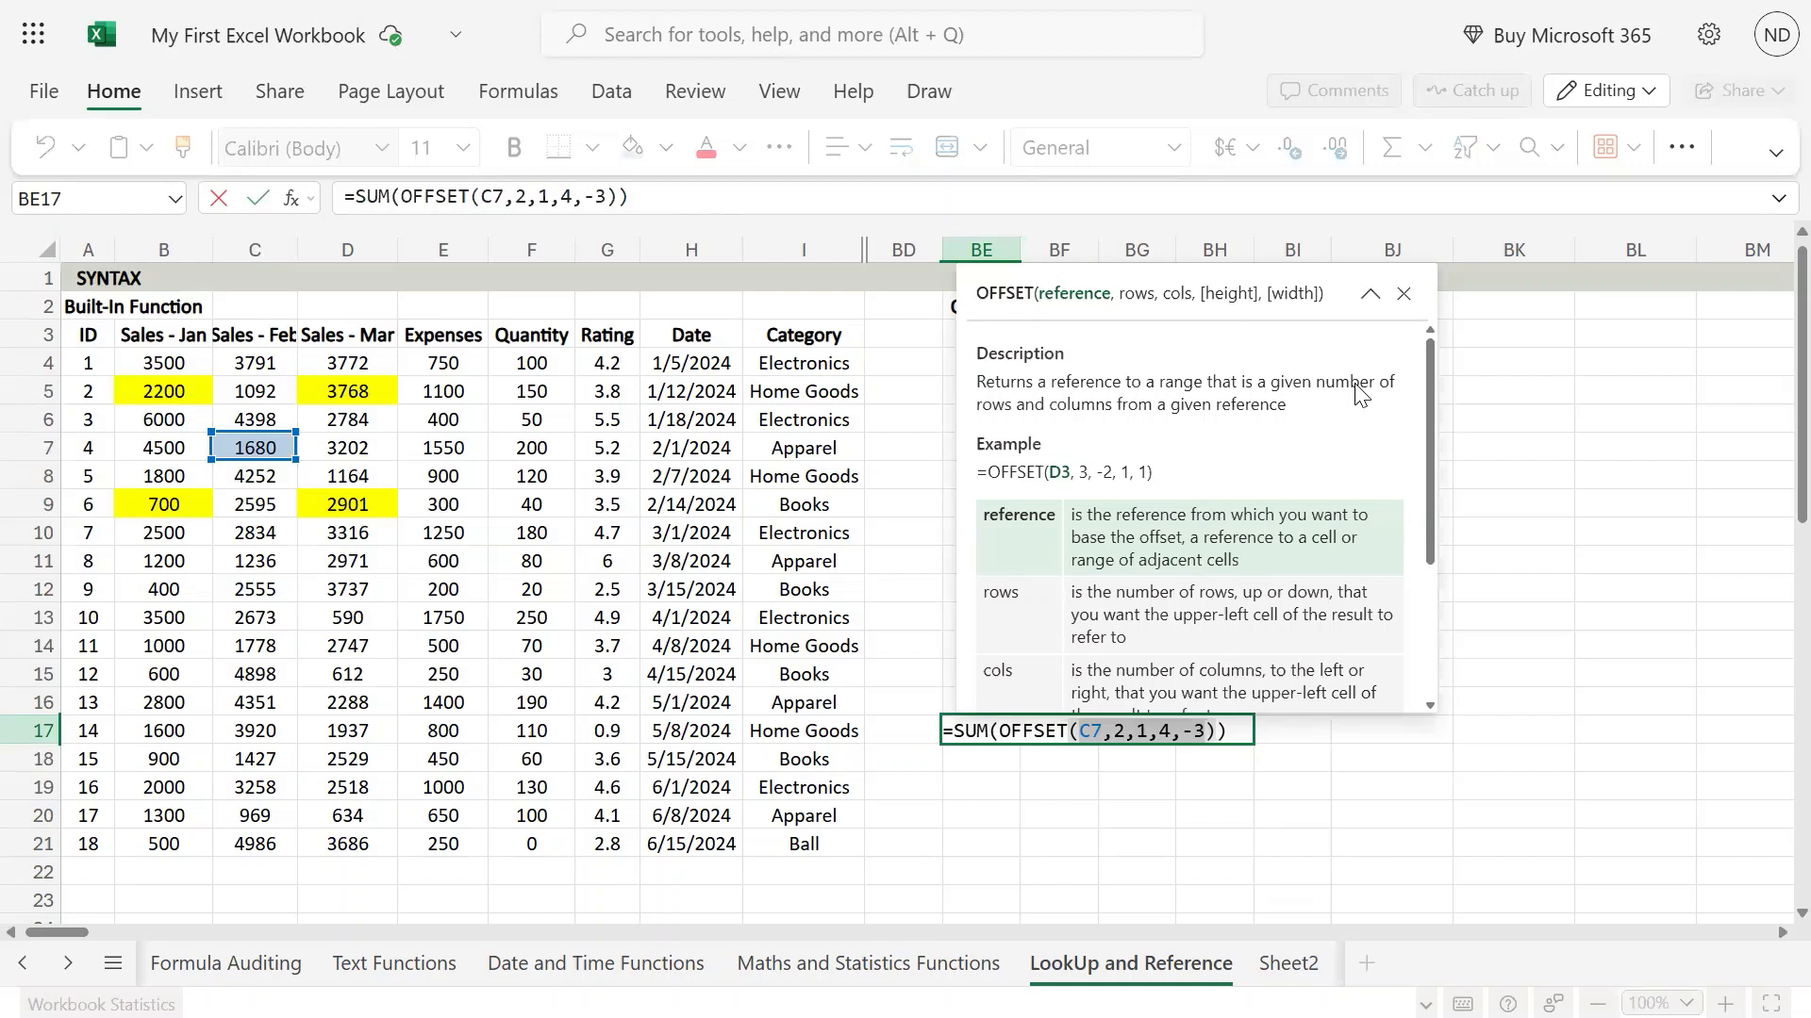
pyautogui.press('Return')
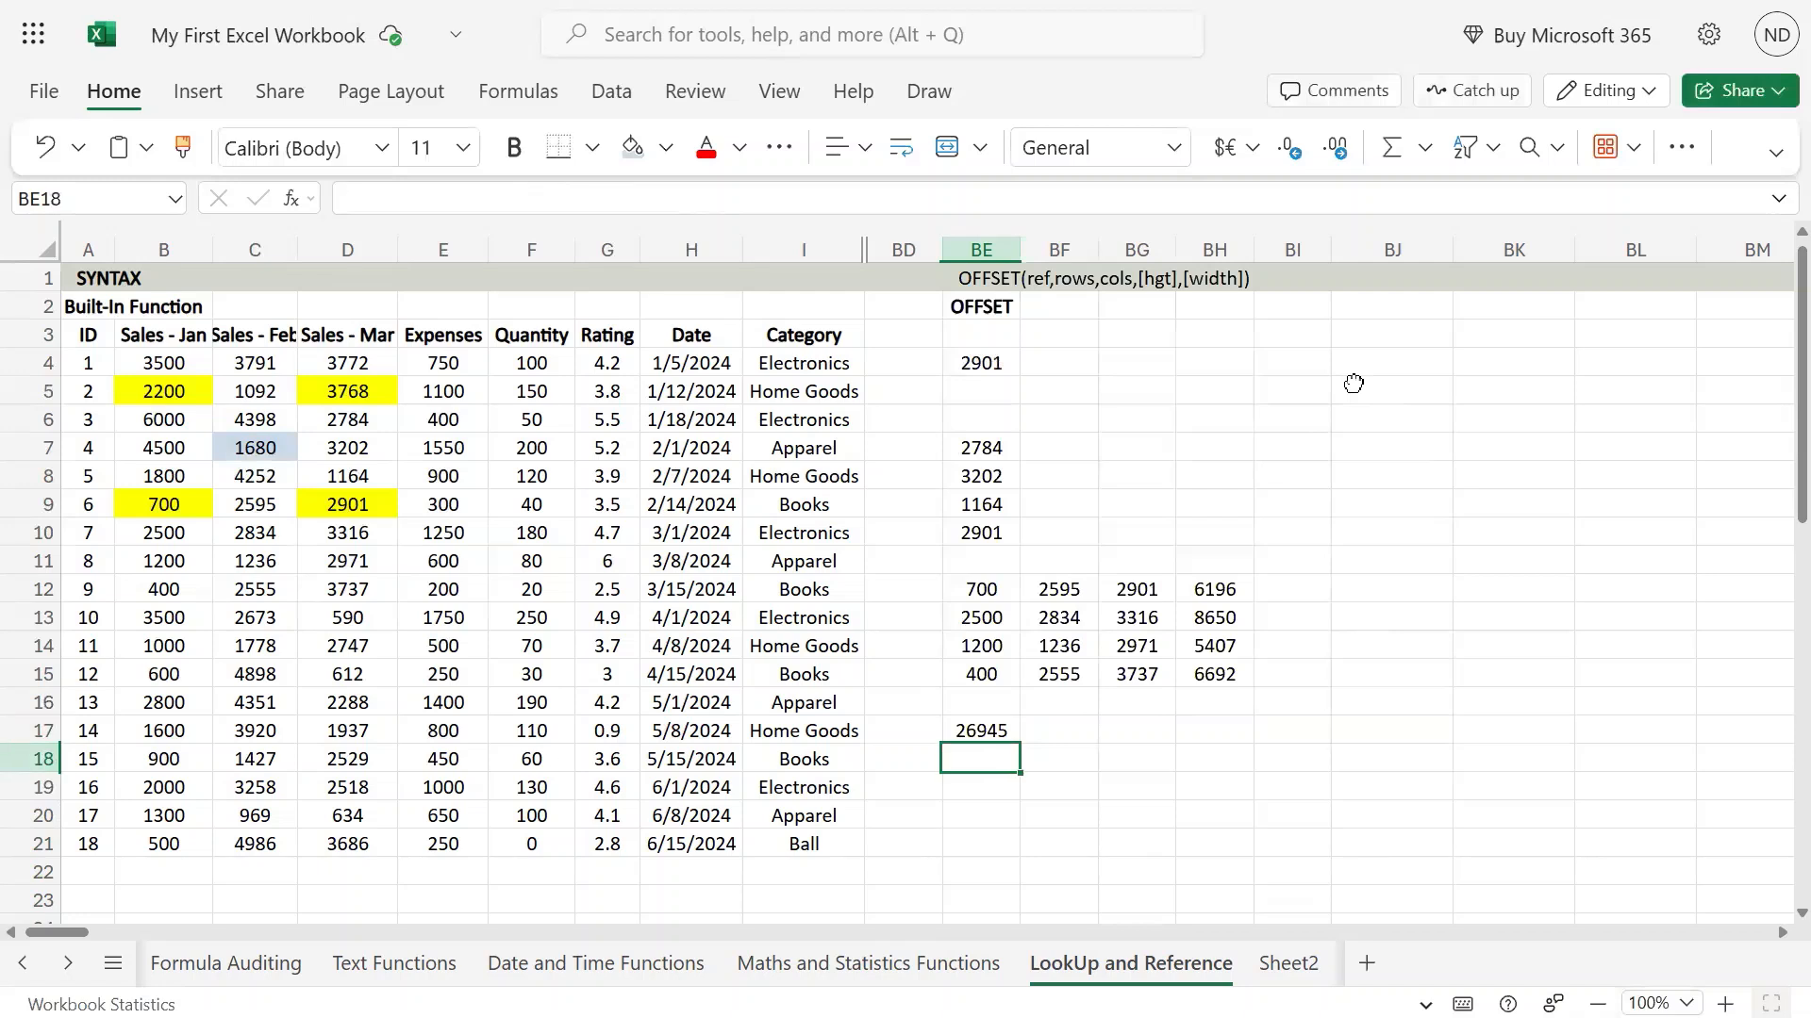
pyautogui.press('Up')
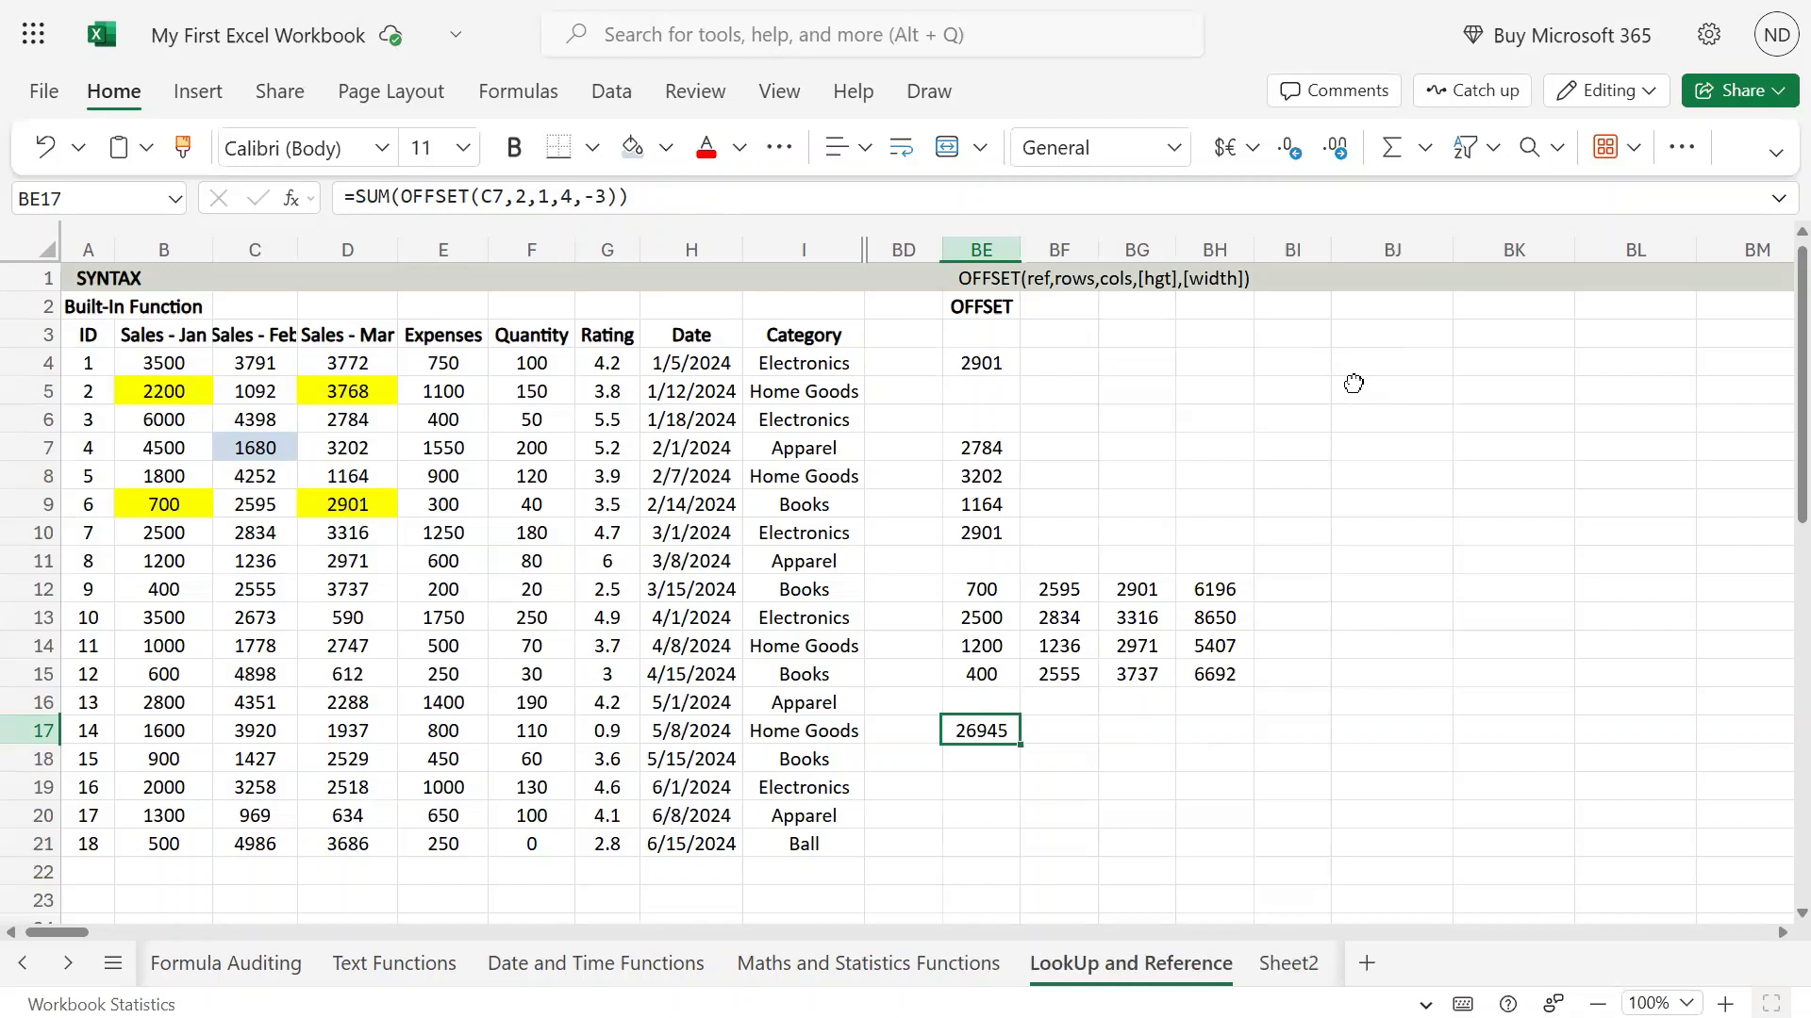
# - Replace the March sales value in D10 with a person's name to test the OFFSET and SUM results, and undo that entry
pyautogui.press('Up')
pyautogui.press('Up')
pyautogui.press('Up')
pyautogui.press('Up')
pyautogui.press('Up')
pyautogui.press('Up')
pyautogui.press('Up')
pyautogui.press('Up')
pyautogui.press('Up')
pyautogui.press('Up')
pyautogui.press('Up')
pyautogui.press('Left')
pyautogui.press('Left')
pyautogui.press('Left')
pyautogui.press('Left')
pyautogui.press('Left')
pyautogui.press('Left')
pyautogui.press('Left')
pyautogui.press('Left')
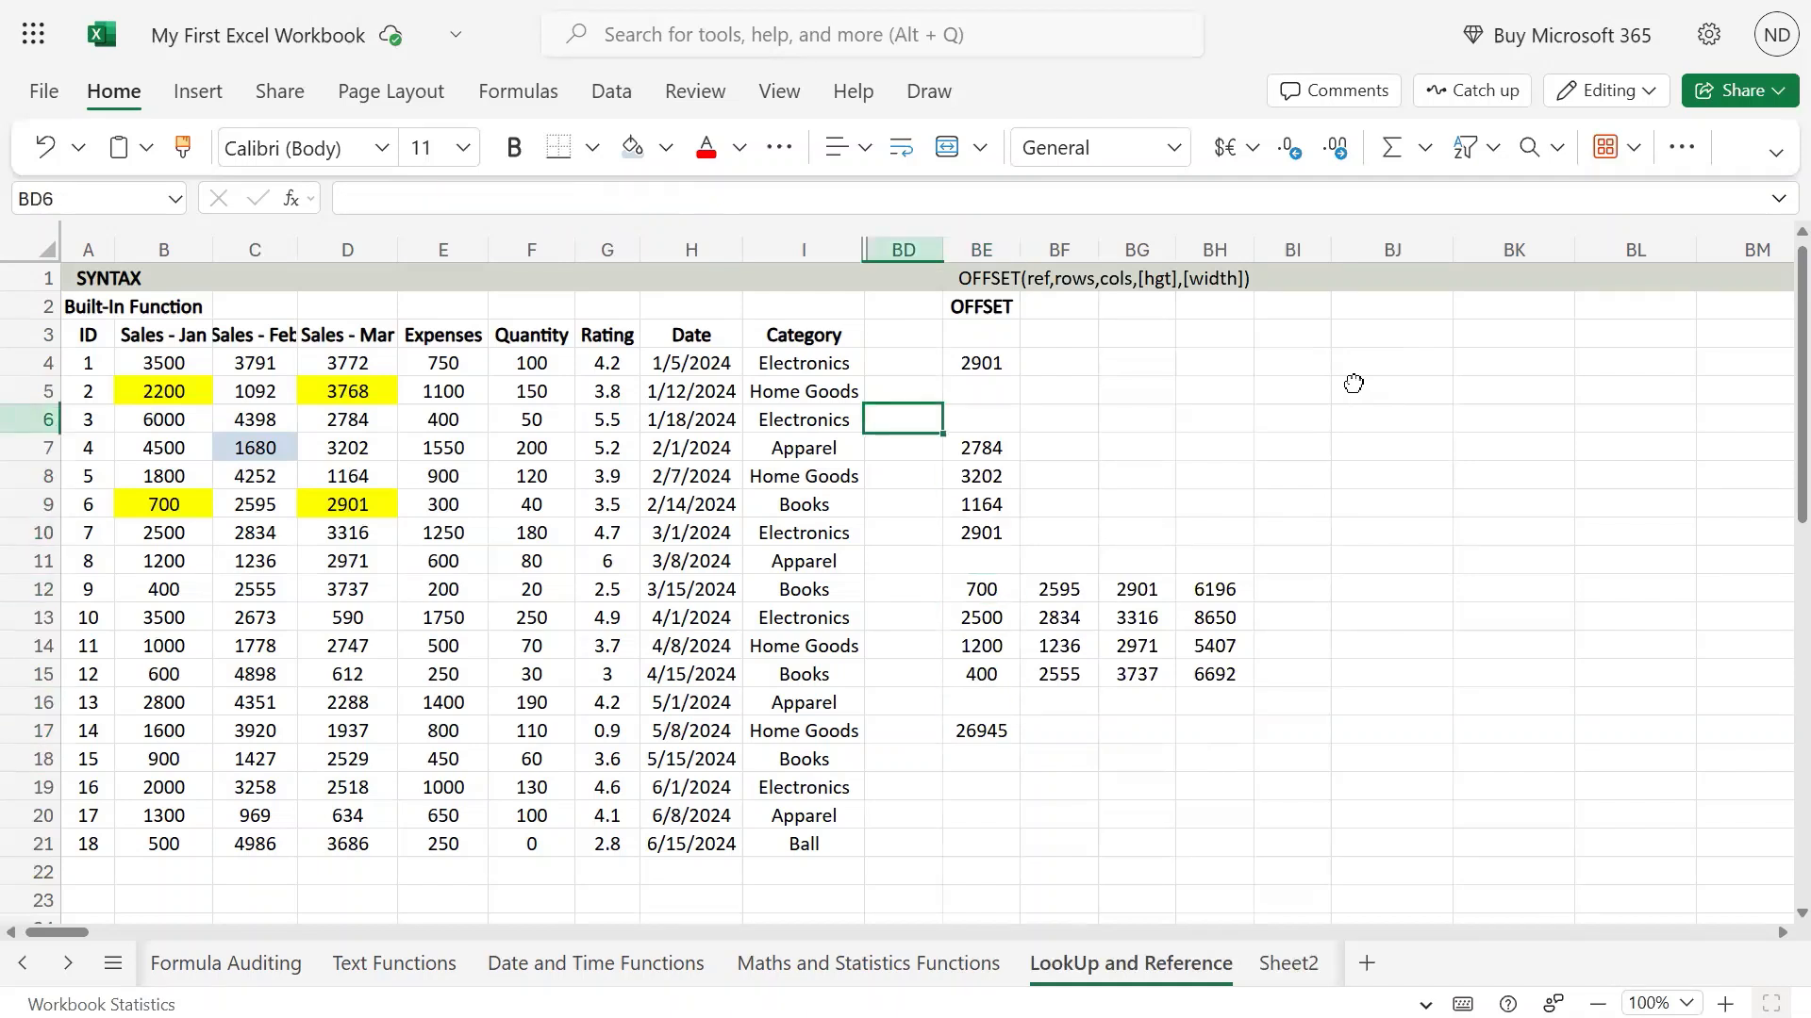
pyautogui.press('Down')
pyautogui.press('Down')
pyautogui.press('Down')
pyautogui.press('Down')
pyautogui.press('Right')
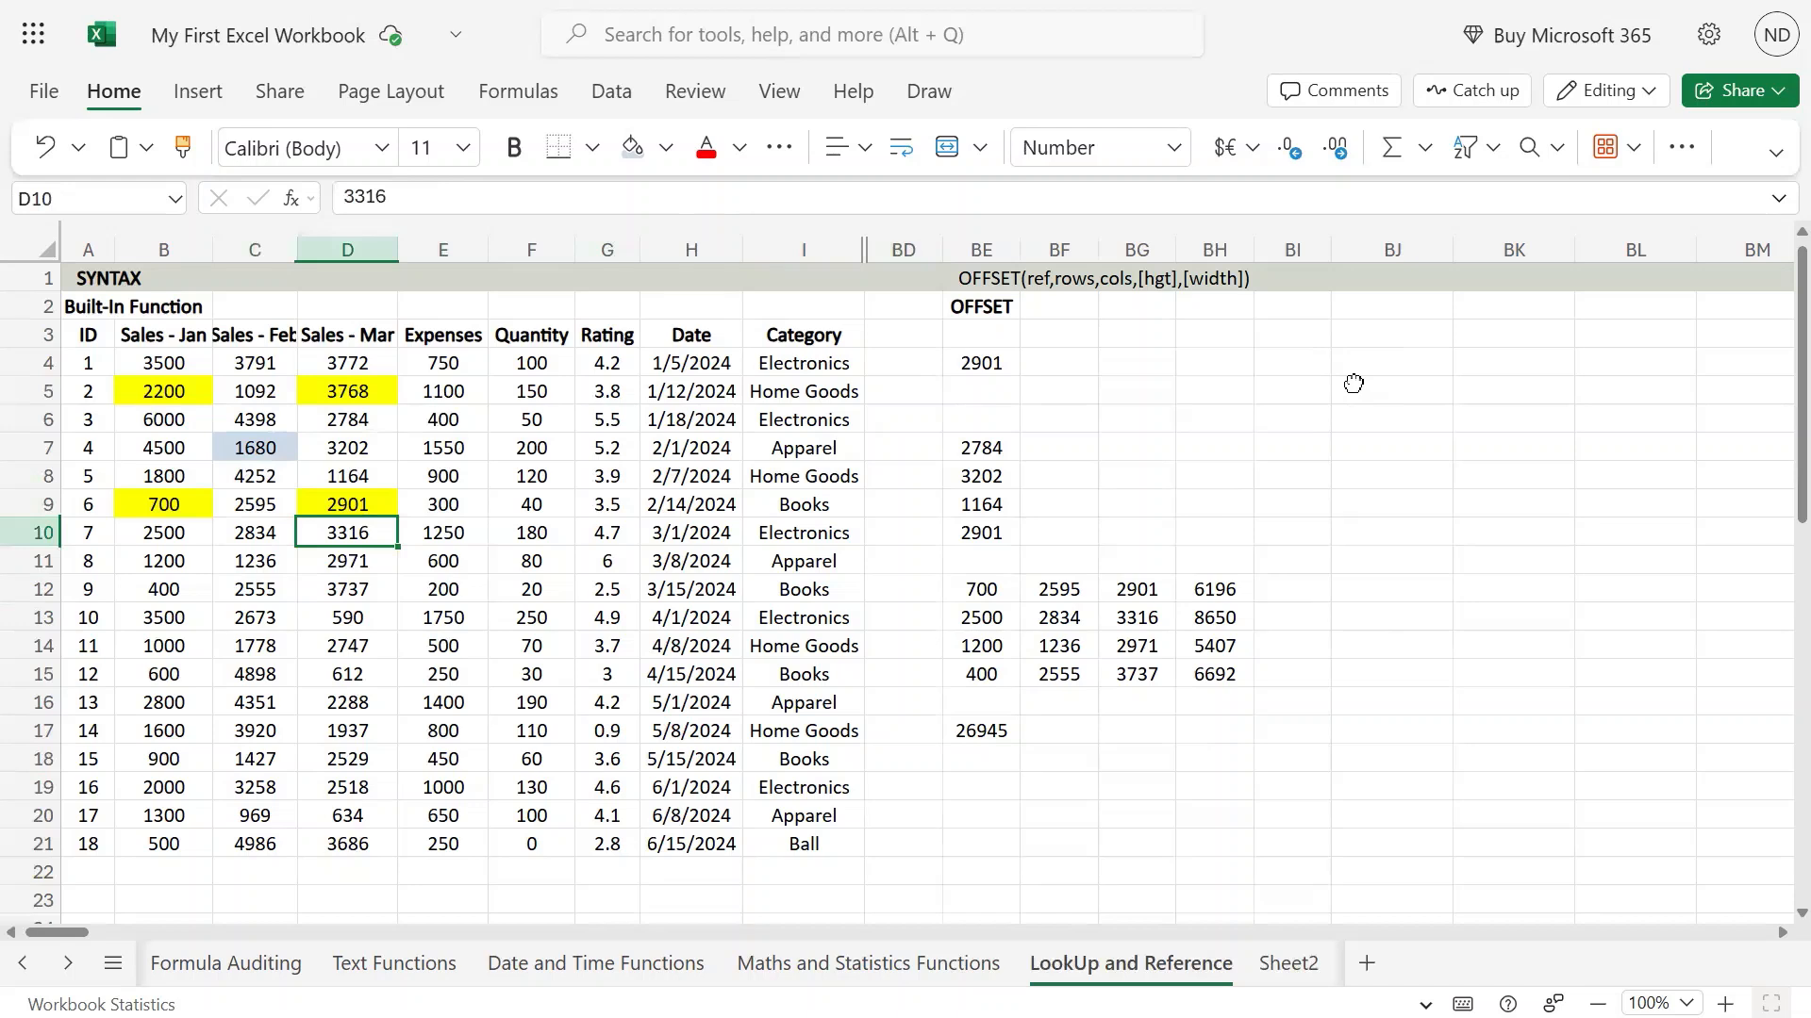
pyautogui.write('niLESH')
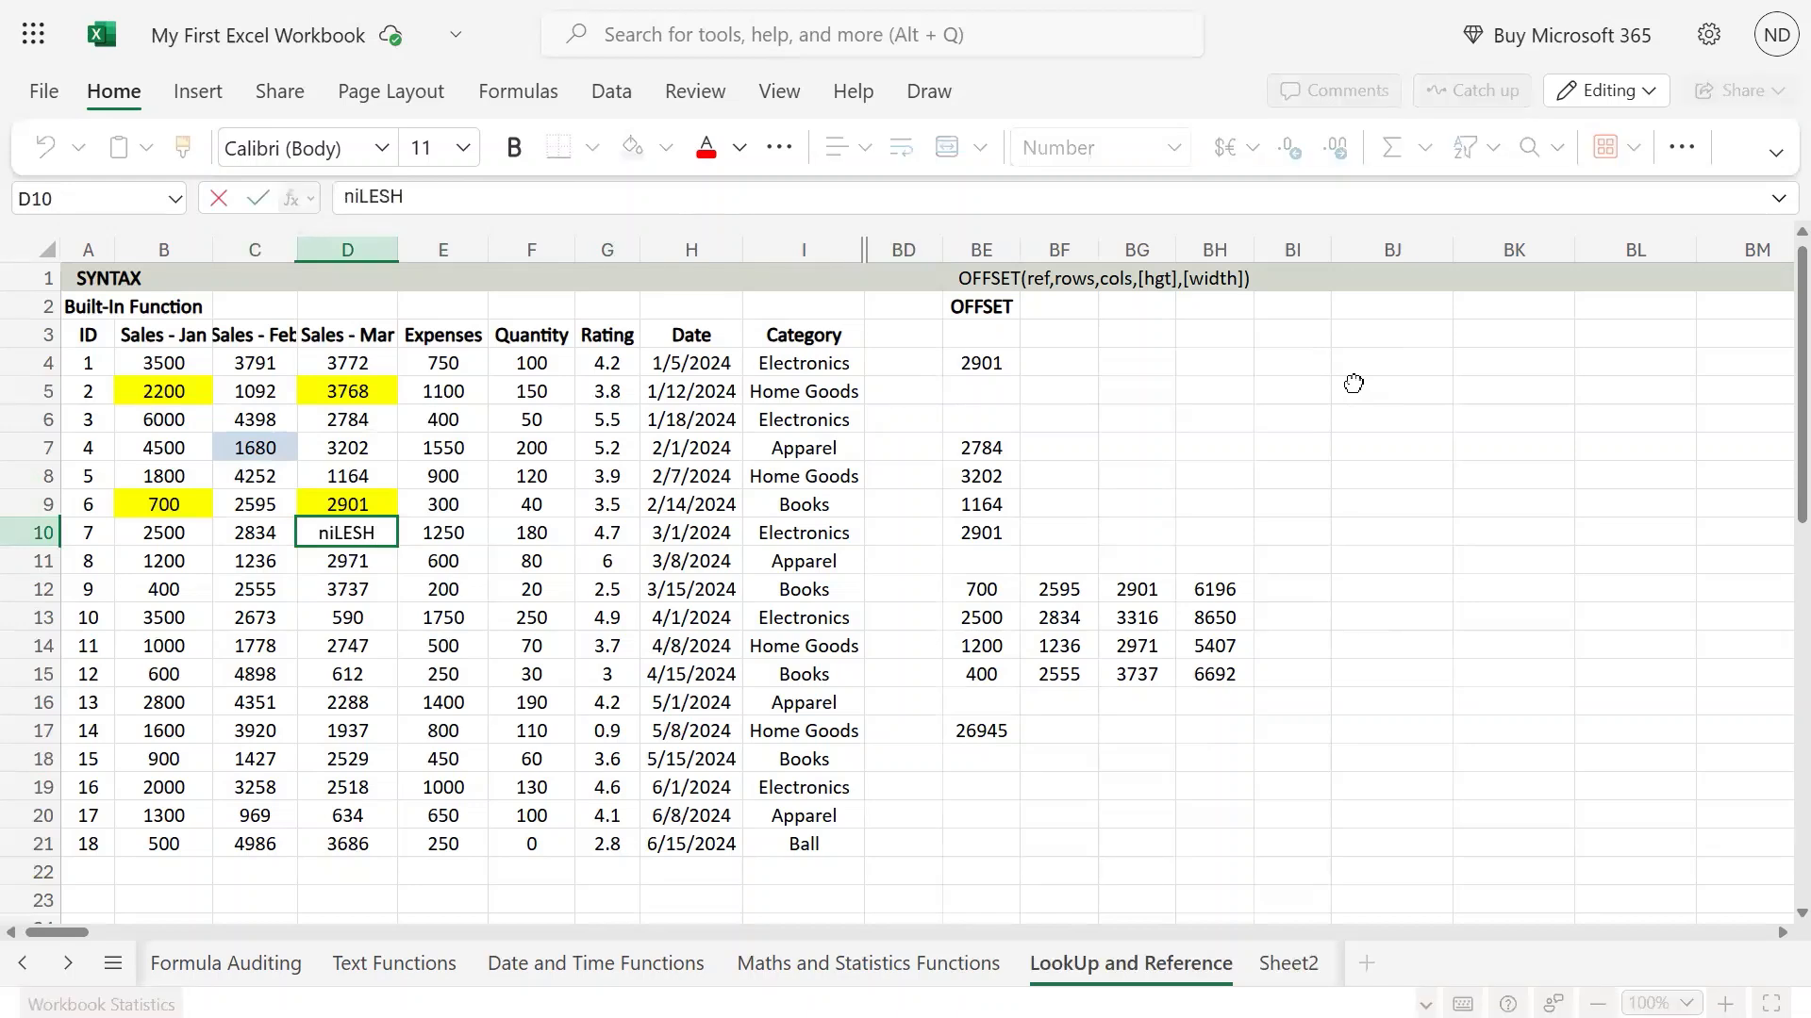
pyautogui.press('Return')
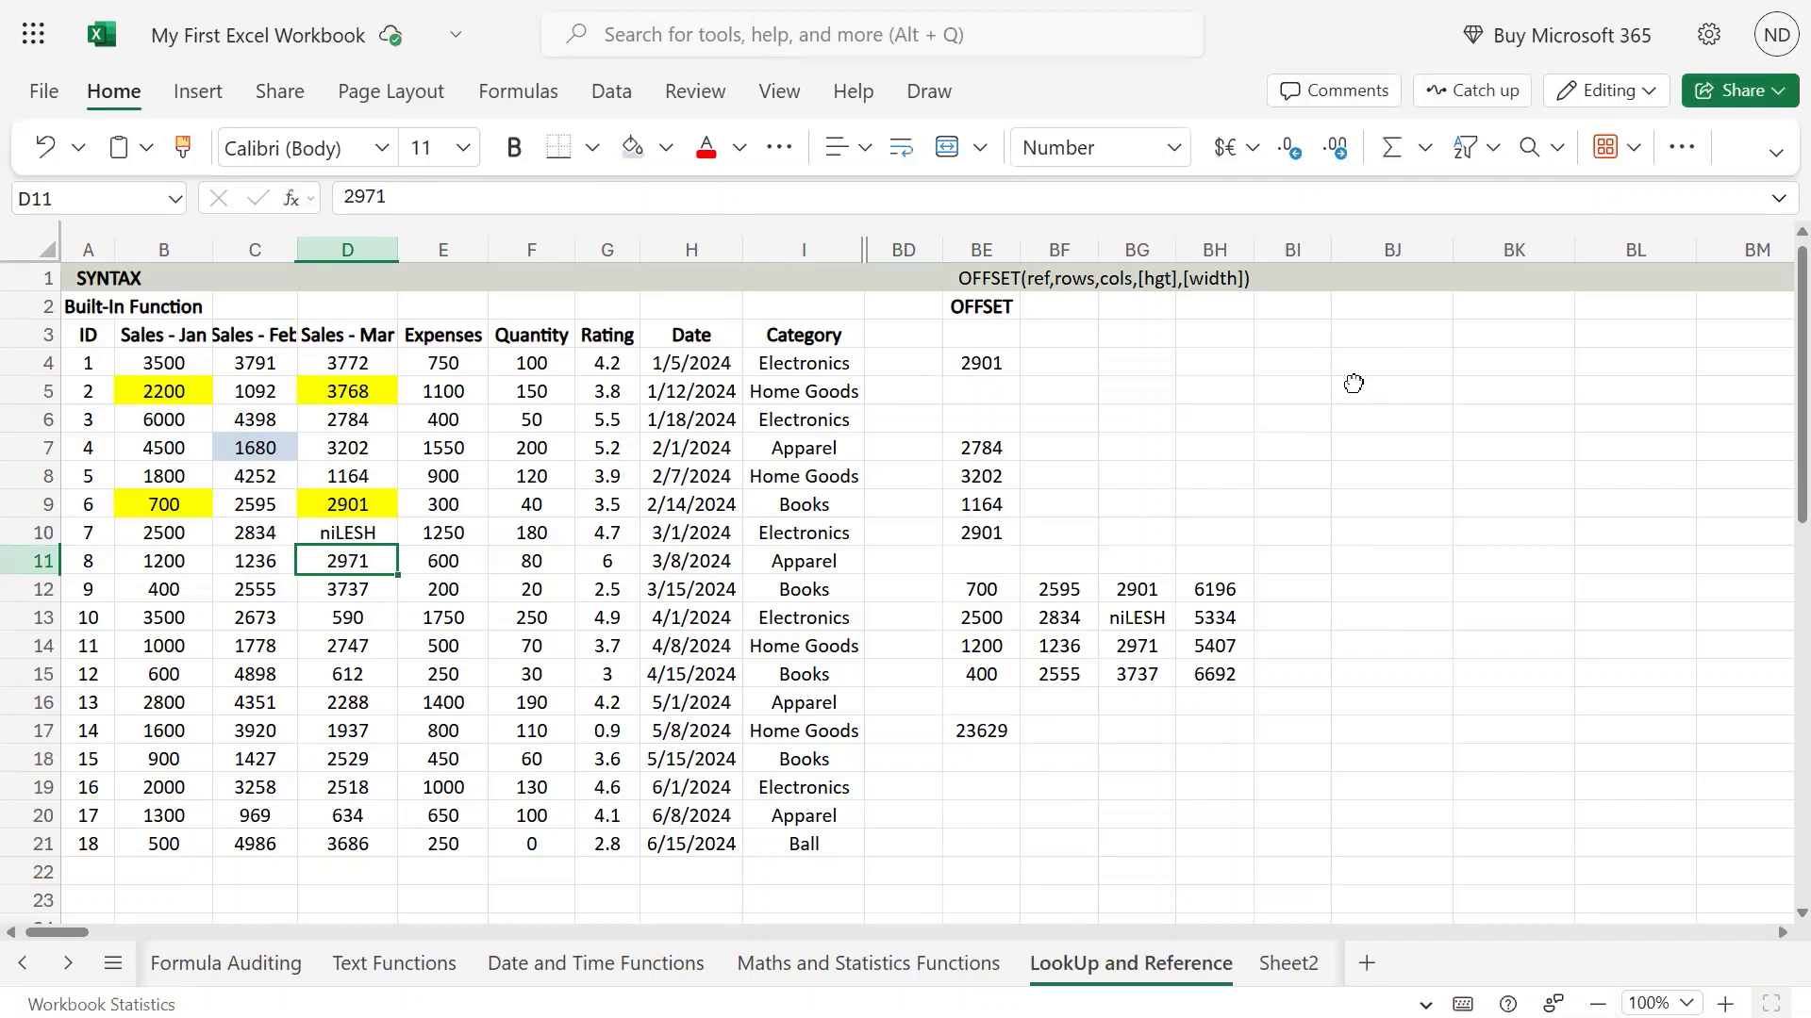
pyautogui.press('Up')
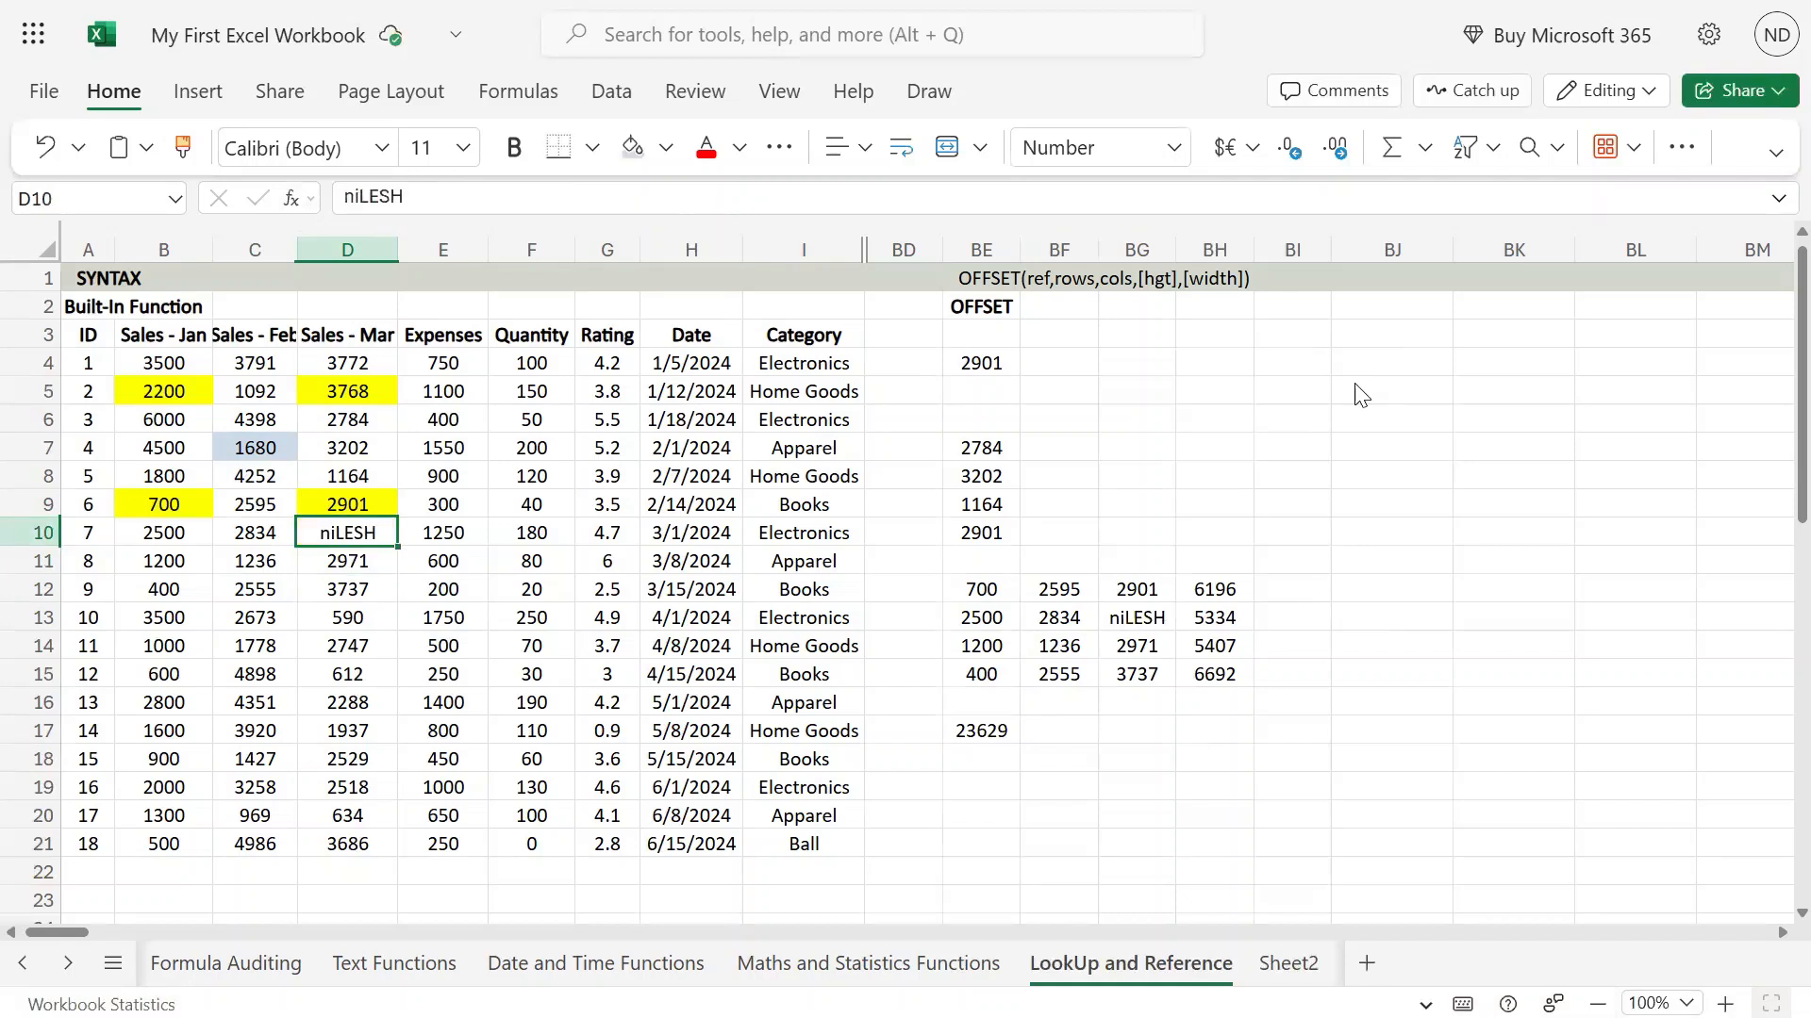
pyautogui.hotkey('ctrl', 'z')
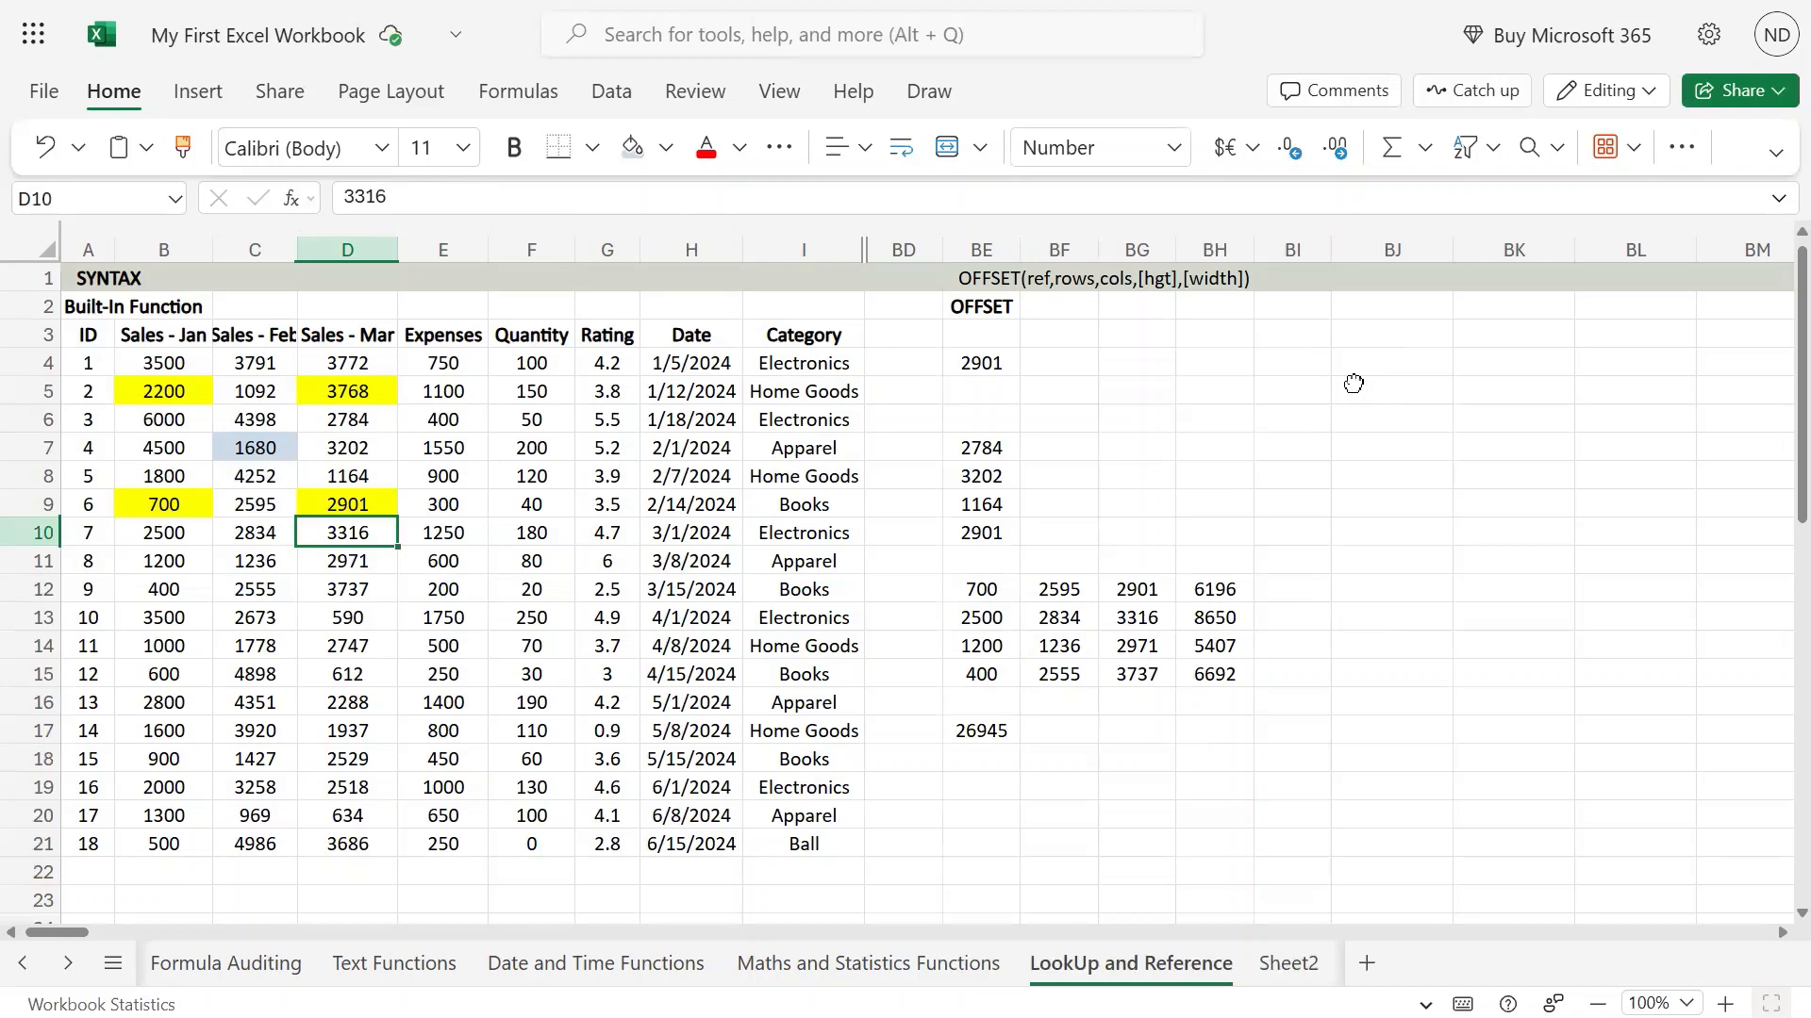
# - Examine the source data from row 9 down and the first column of the spilled OFFSET result, BE12:BE15
pyautogui.press('Up')
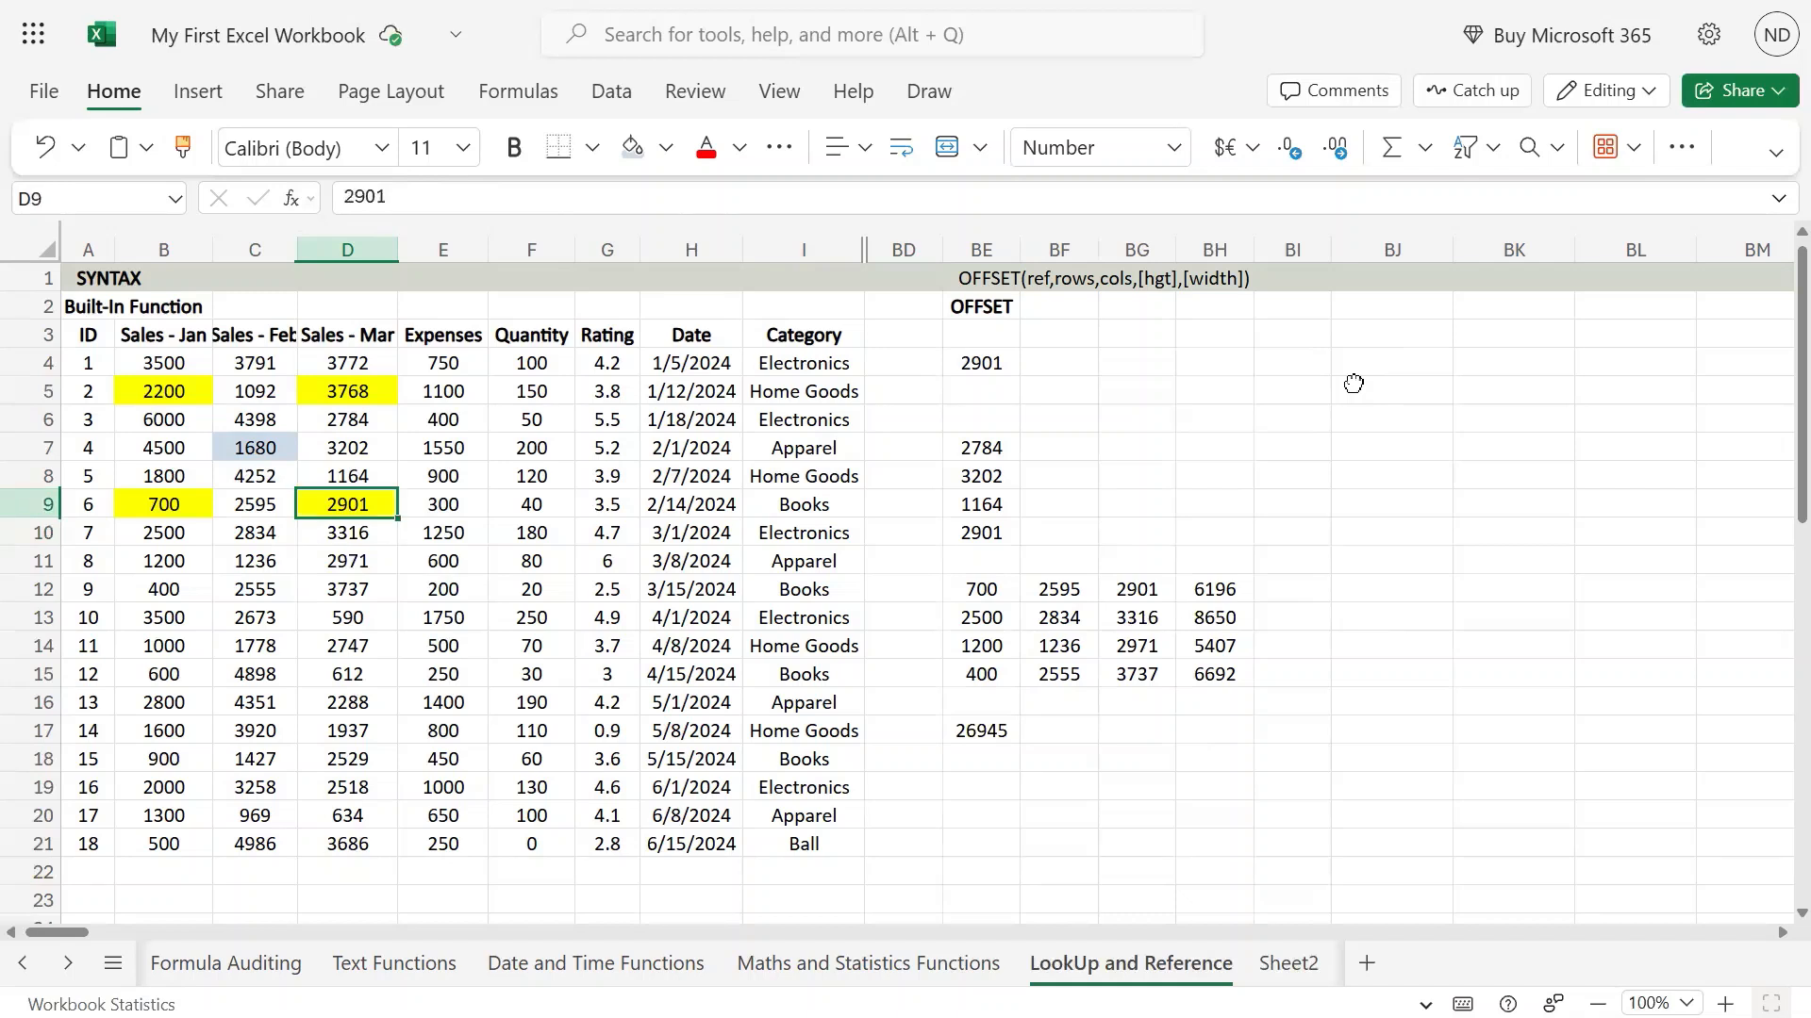
pyautogui.press('Down')
pyautogui.press('Up')
pyautogui.press('Right')
pyautogui.press('Right')
pyautogui.press('Right')
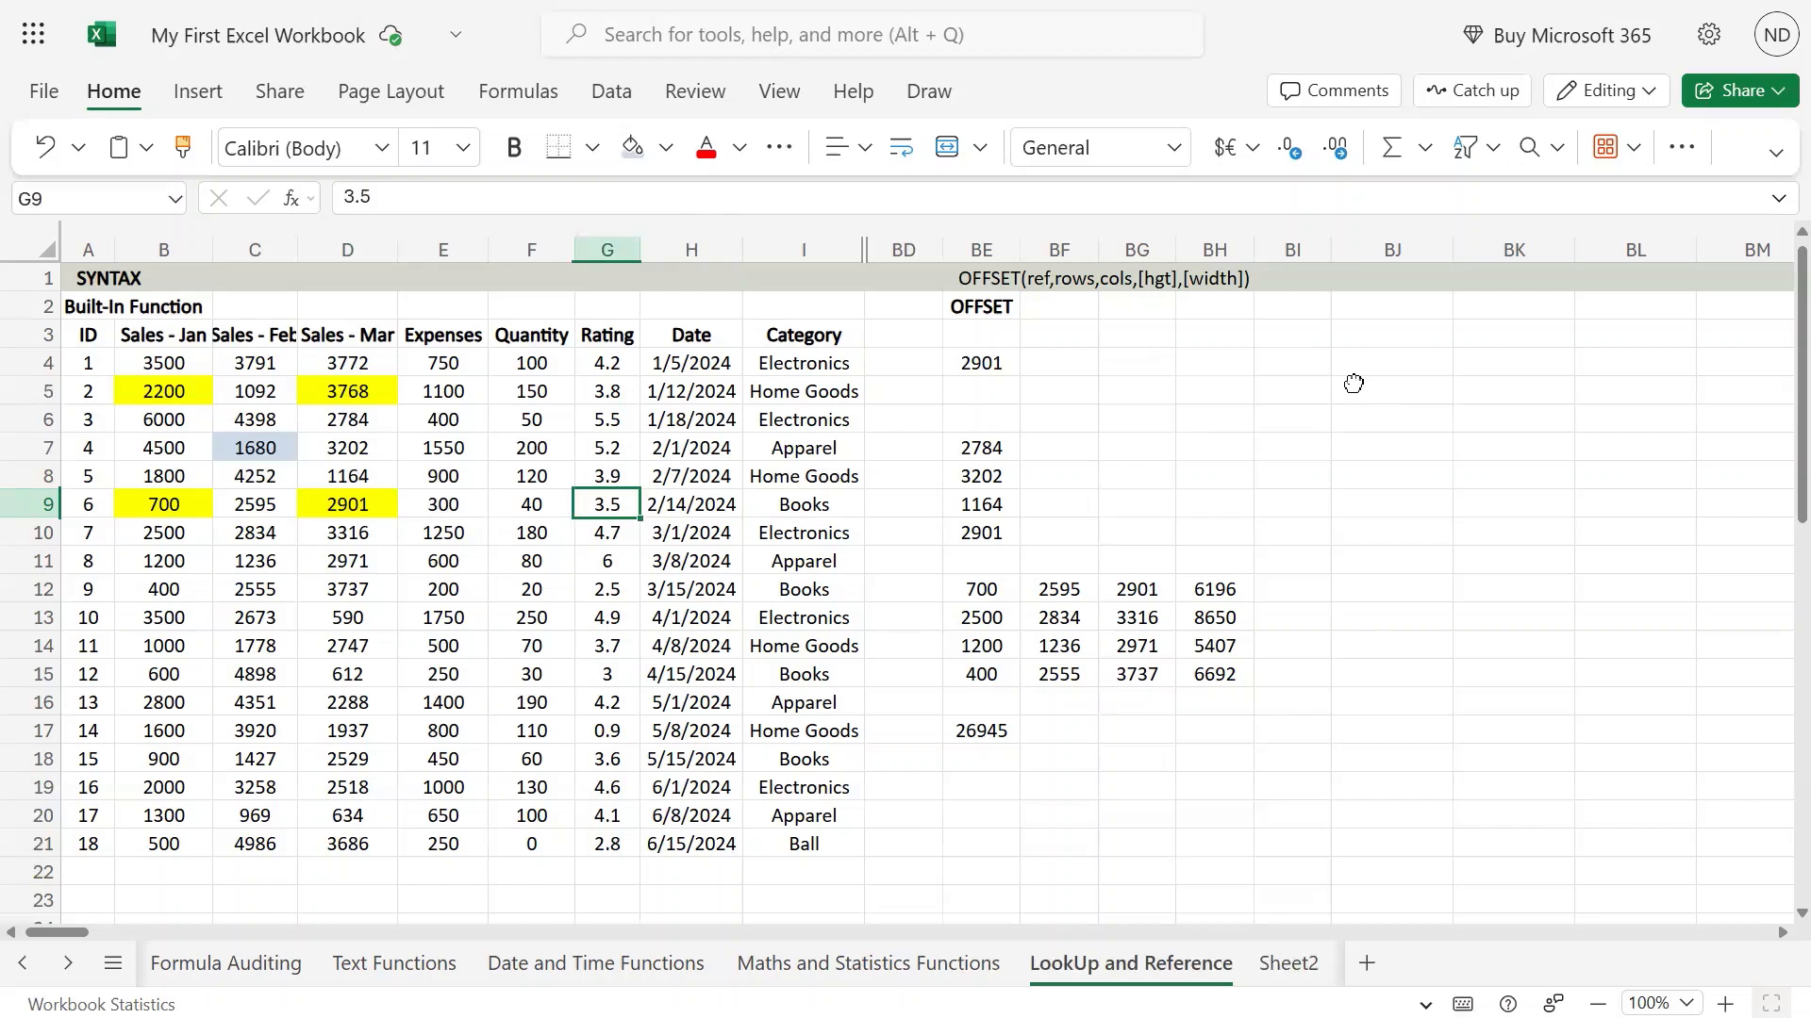
pyautogui.press('Down')
pyautogui.press('Down')
pyautogui.press('Down')
pyautogui.press('Down')
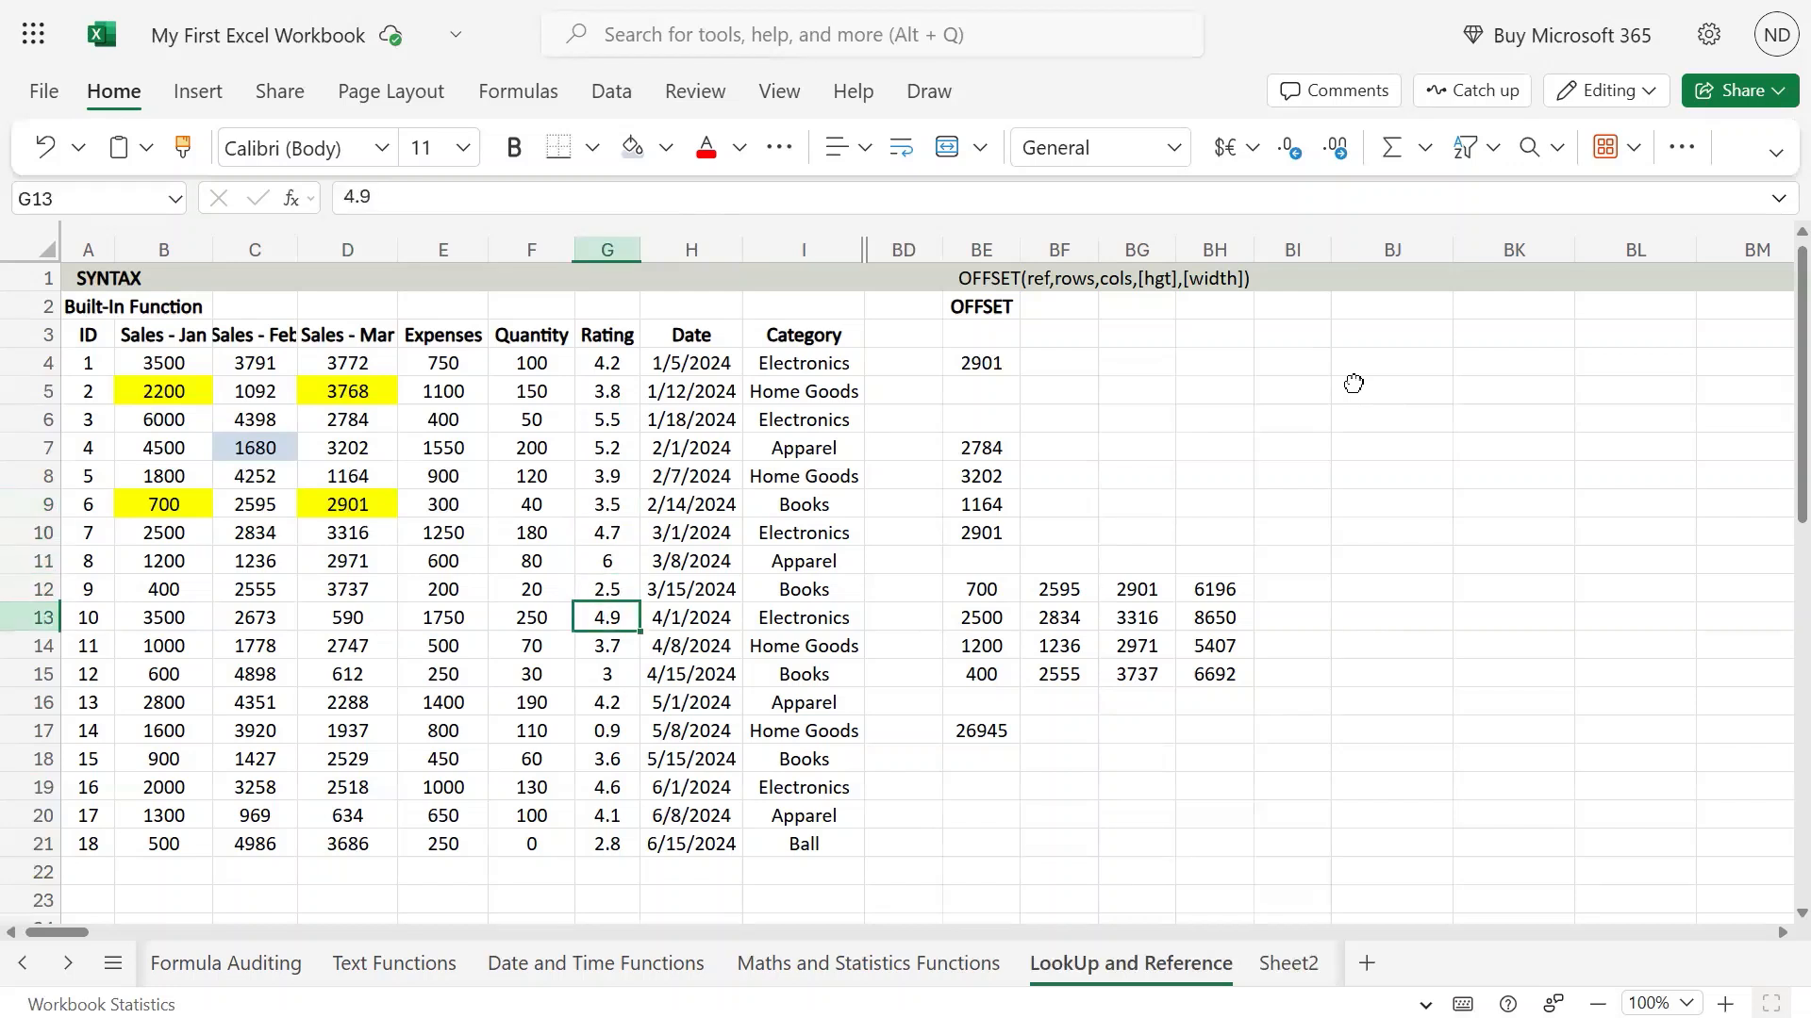
pyautogui.press('Right')
pyautogui.press('Right')
pyautogui.press('Right')
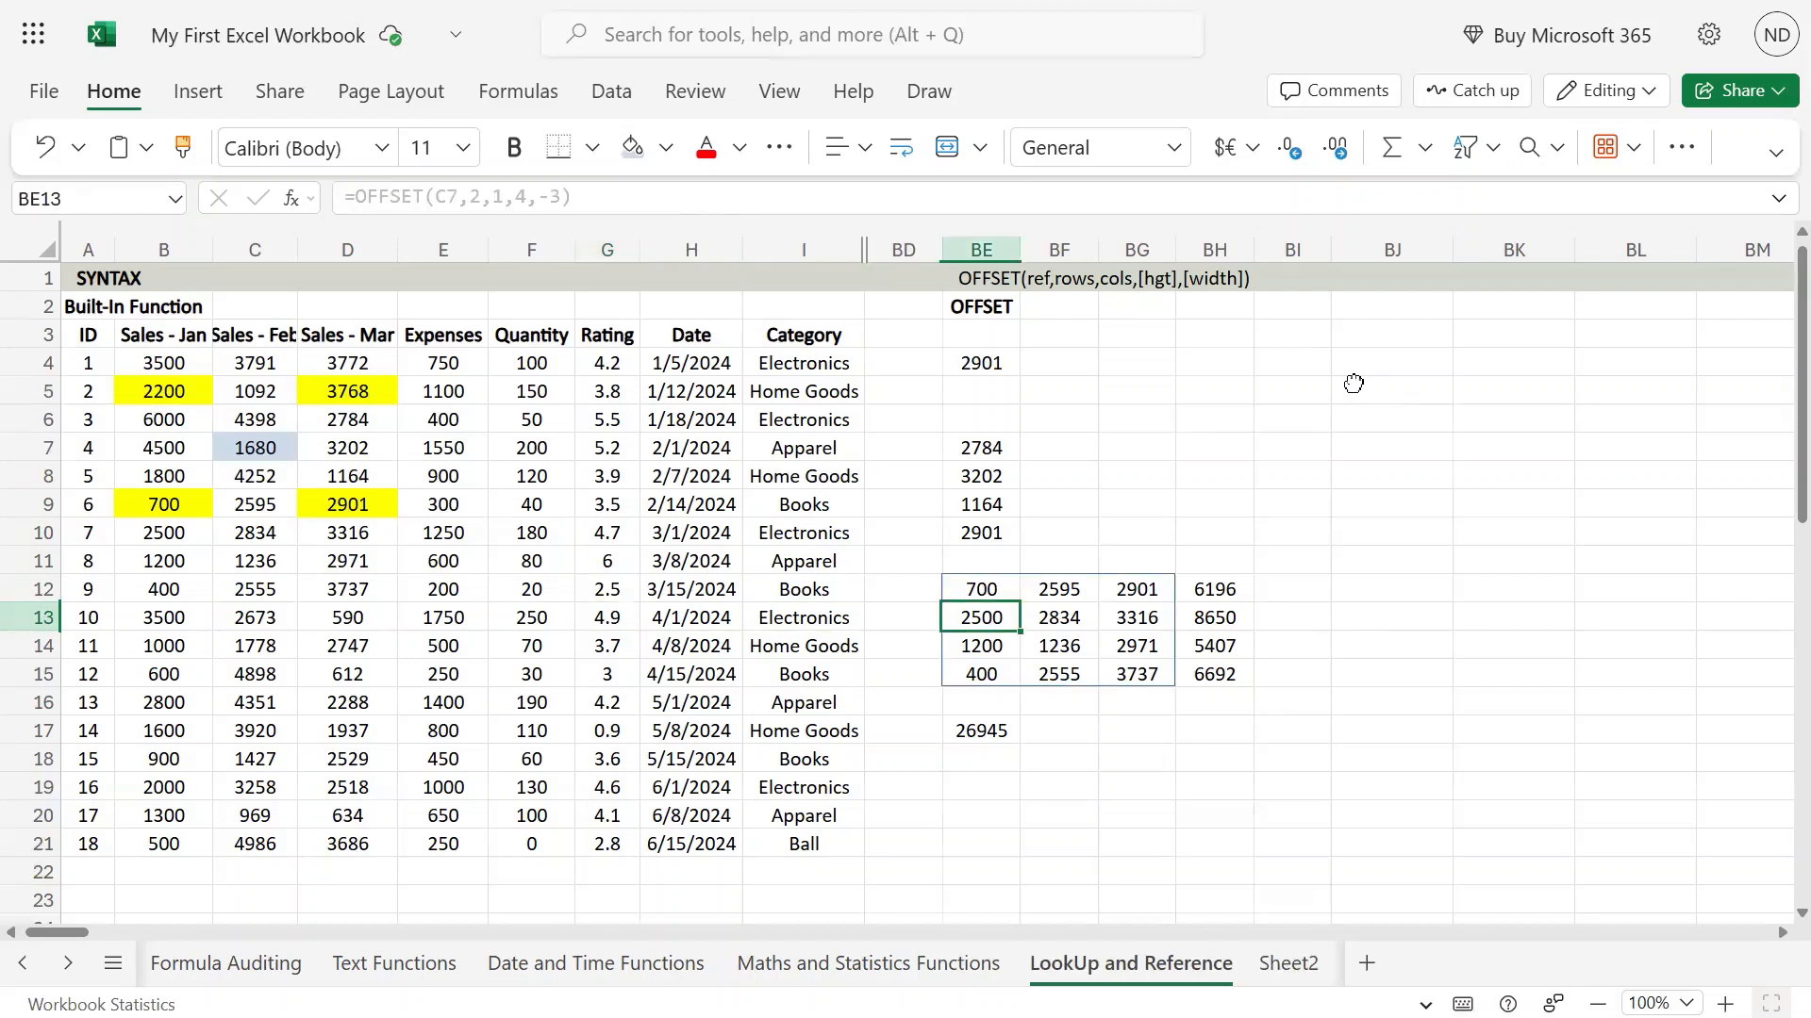
pyautogui.press('Down')
pyautogui.press('Down')
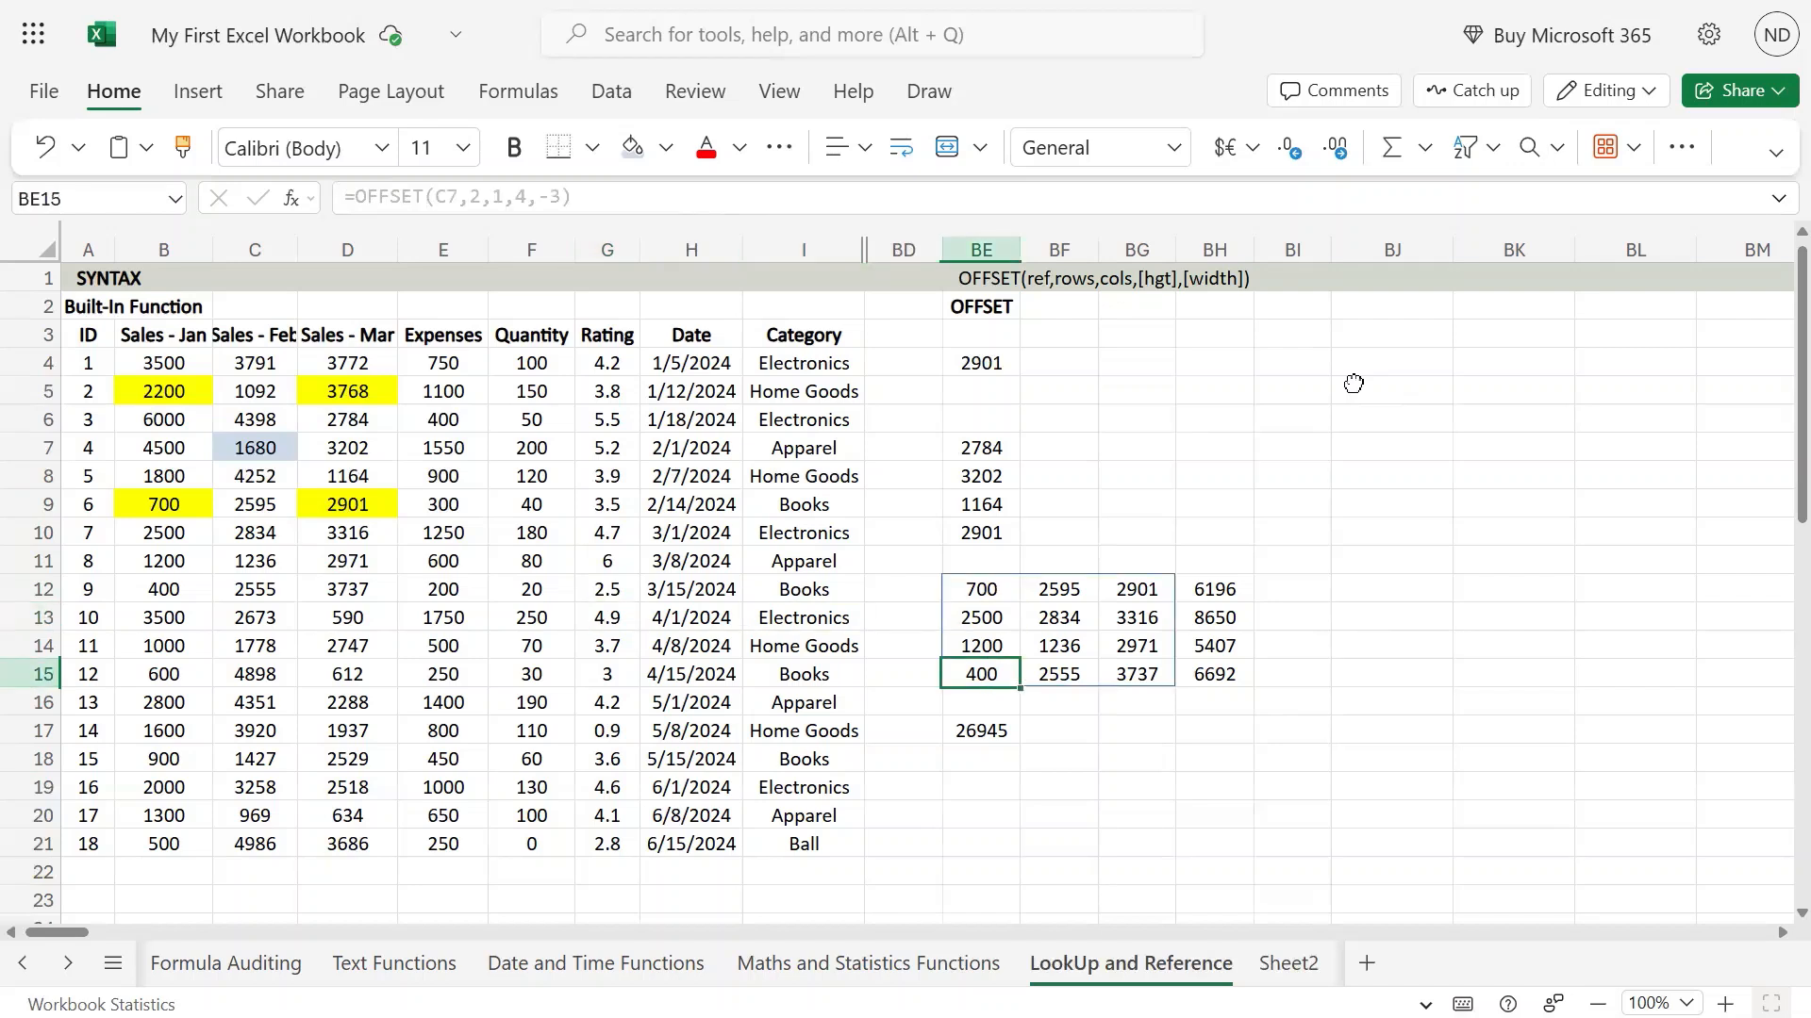
pyautogui.press('Up')
pyautogui.press('Up')
pyautogui.press('Up')
pyautogui.press('Down')
pyautogui.press('Down')
pyautogui.press('Down')
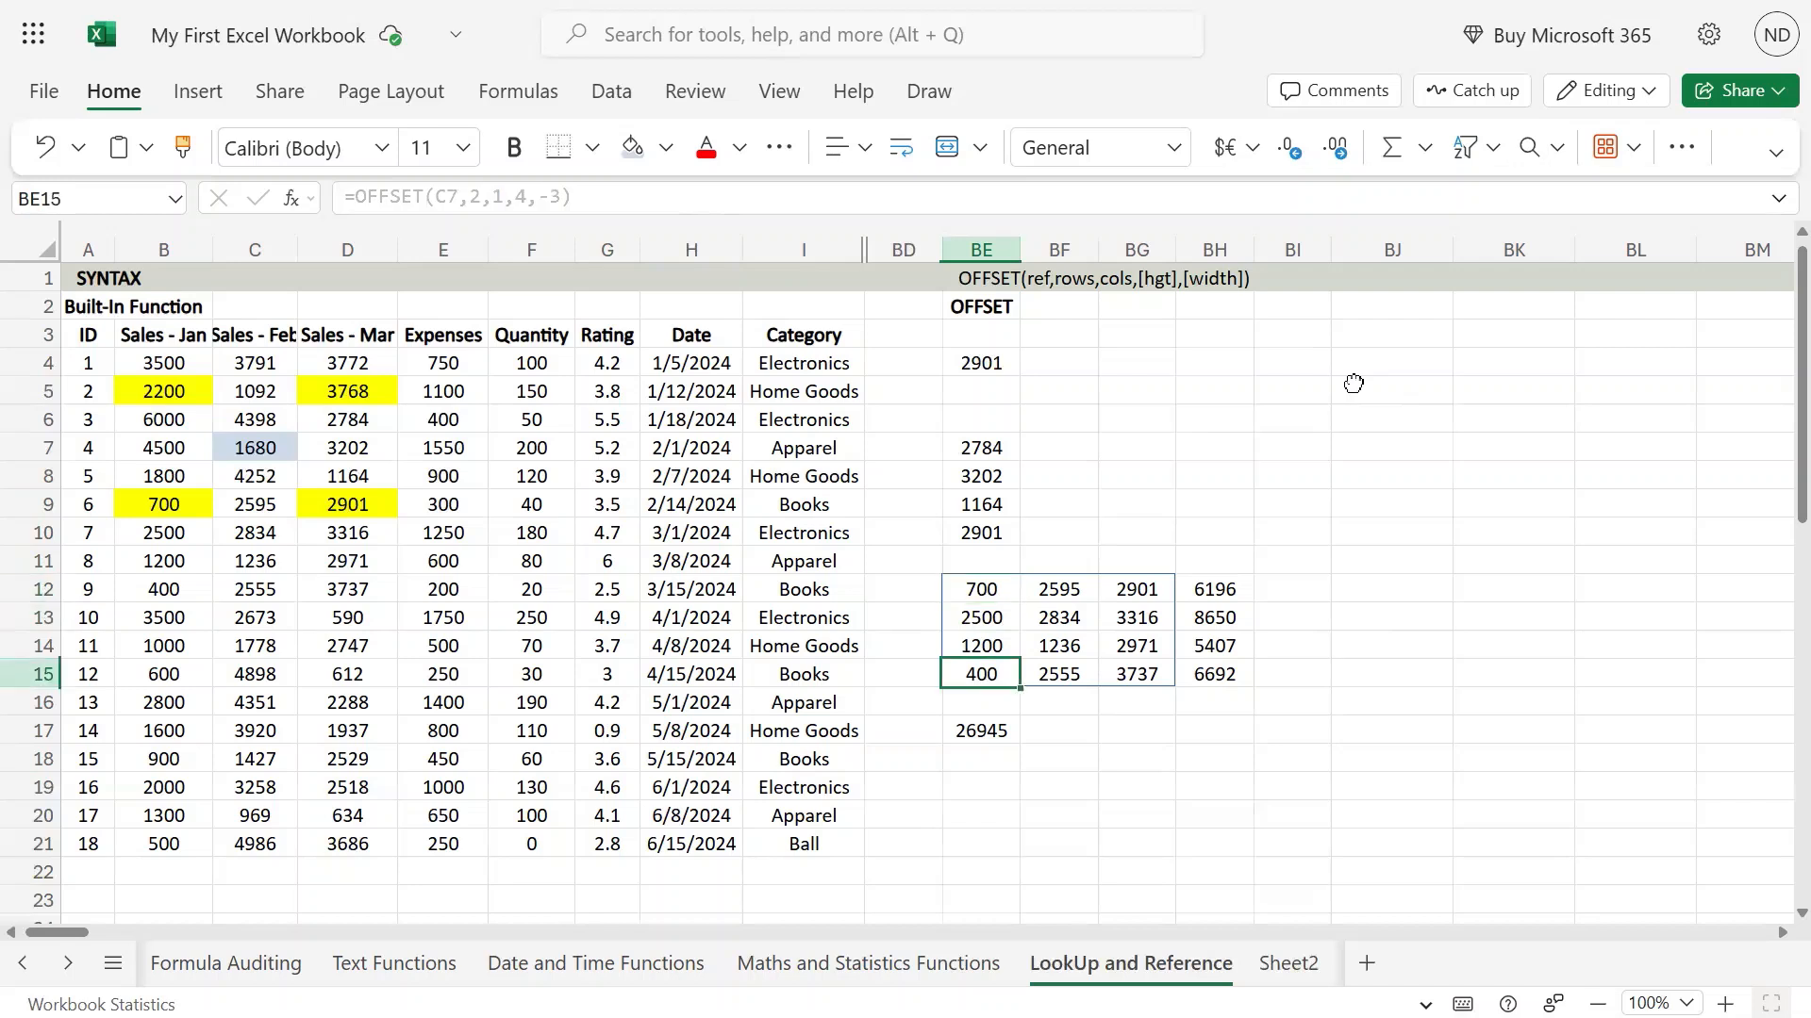